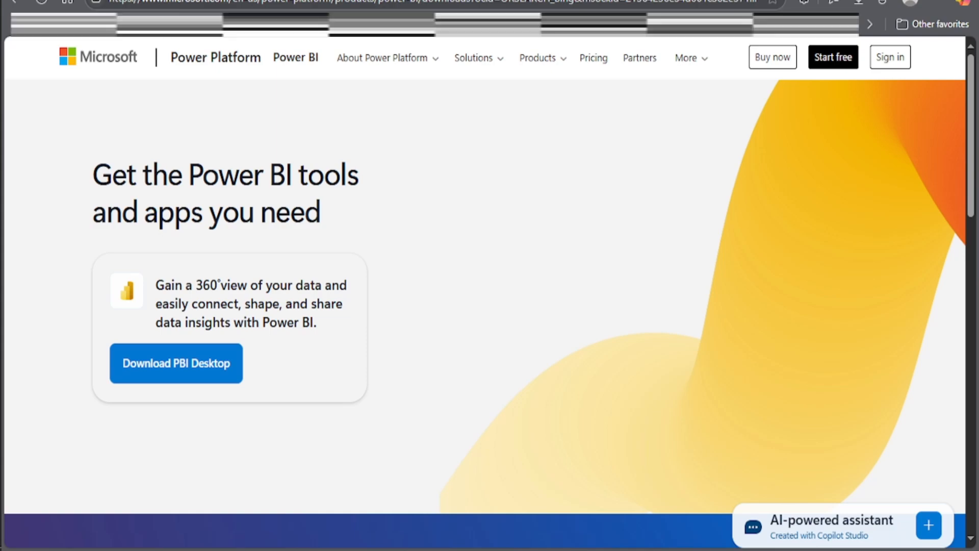
Look through the powerBI search results on Bing down to the Power BI Desktop download entry.
{"action": "key", "text": "ctrl+shift+Tab"}
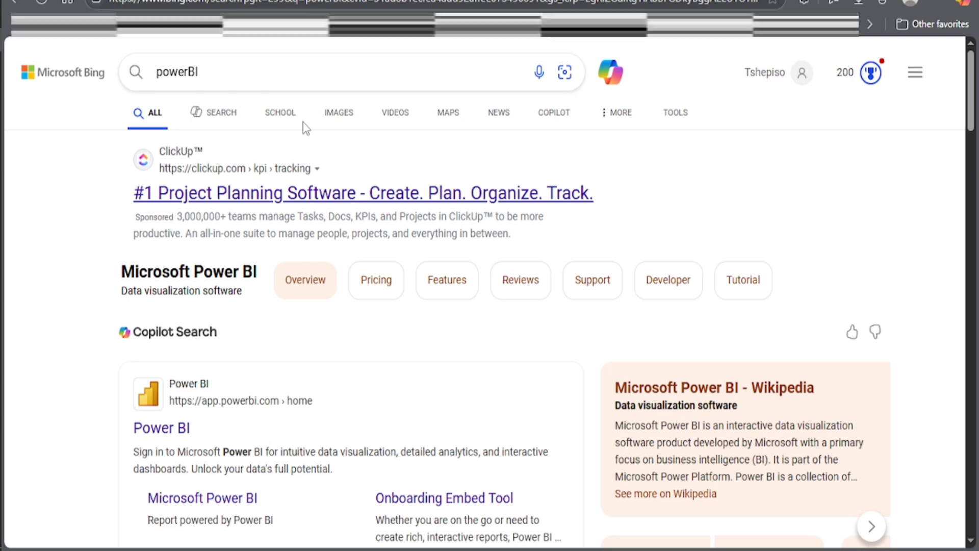
{"action": "scroll", "coordinate": [327, 159], "scroll_direction": "down", "scroll_amount": 1}
{"action": "scroll", "coordinate": [326, 159], "scroll_direction": "down", "scroll_amount": 3}
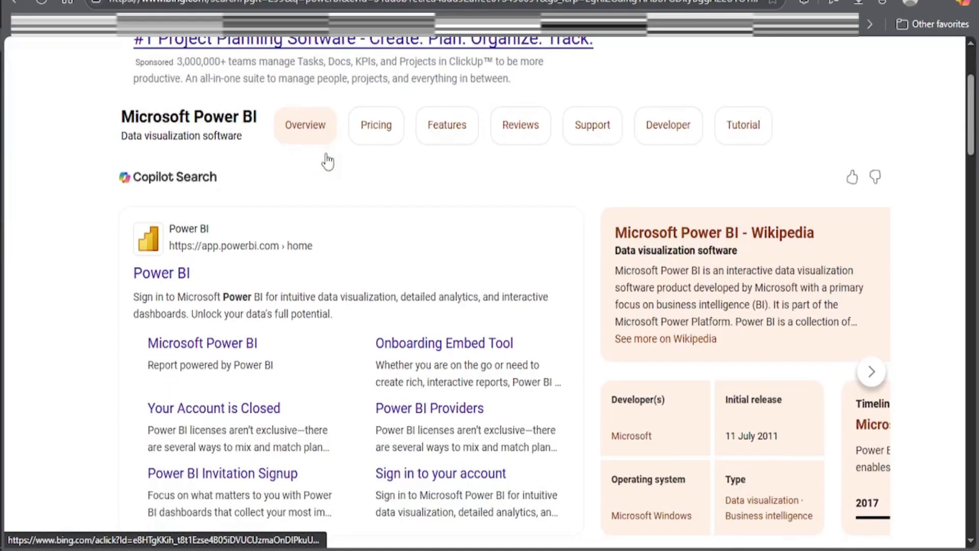
{"action": "scroll", "coordinate": [327, 159], "scroll_direction": "down", "scroll_amount": 4}
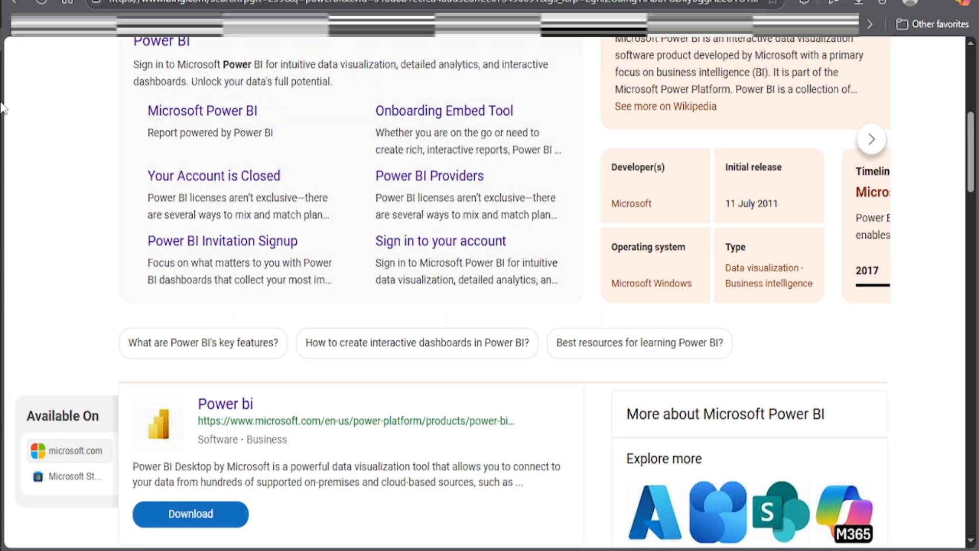
Switch to Power BI Desktop and start a blank report.
{"action": "mouse_move", "coordinate": [5, 168]}
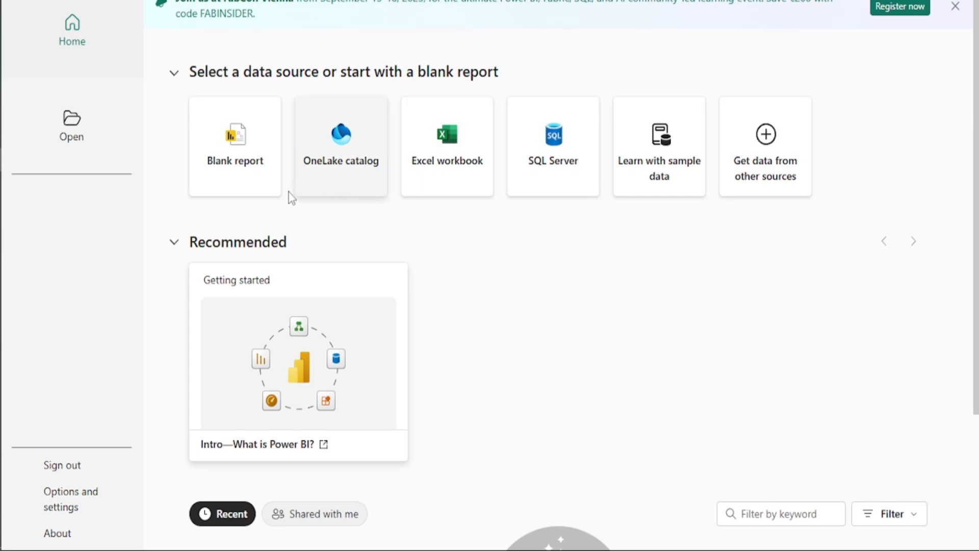
{"action": "scroll", "coordinate": [254, 263], "scroll_direction": "down", "scroll_amount": 4}
{"action": "scroll", "coordinate": [236, 260], "scroll_direction": "up", "scroll_amount": 4}
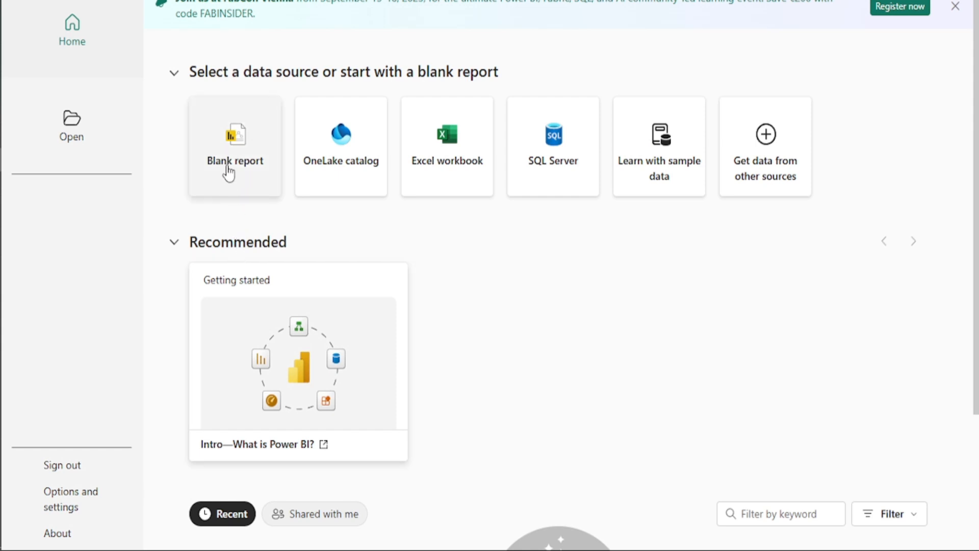
{"action": "left_click", "coordinate": [250, 148]}
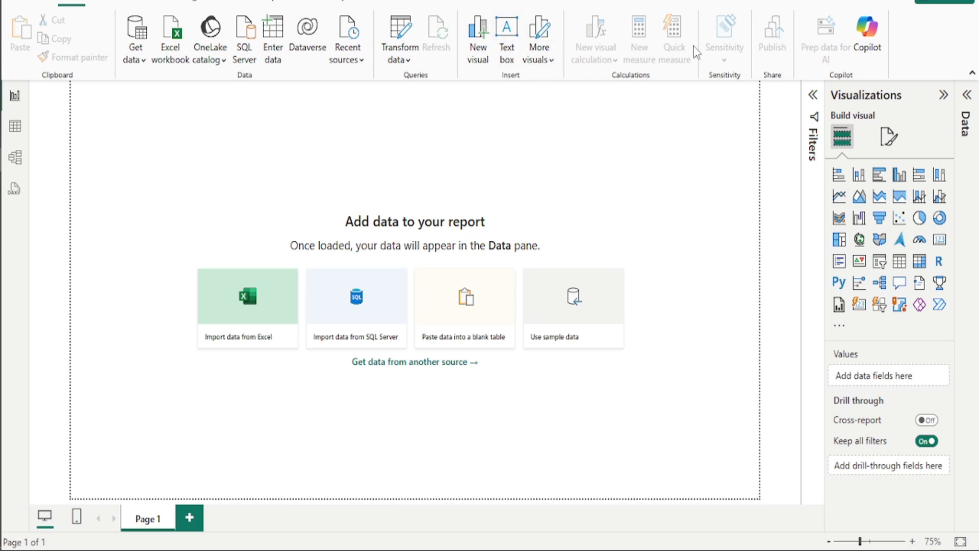
Expand the Filters pane and add two new pages to the report.
{"action": "left_click", "coordinate": [813, 95]}
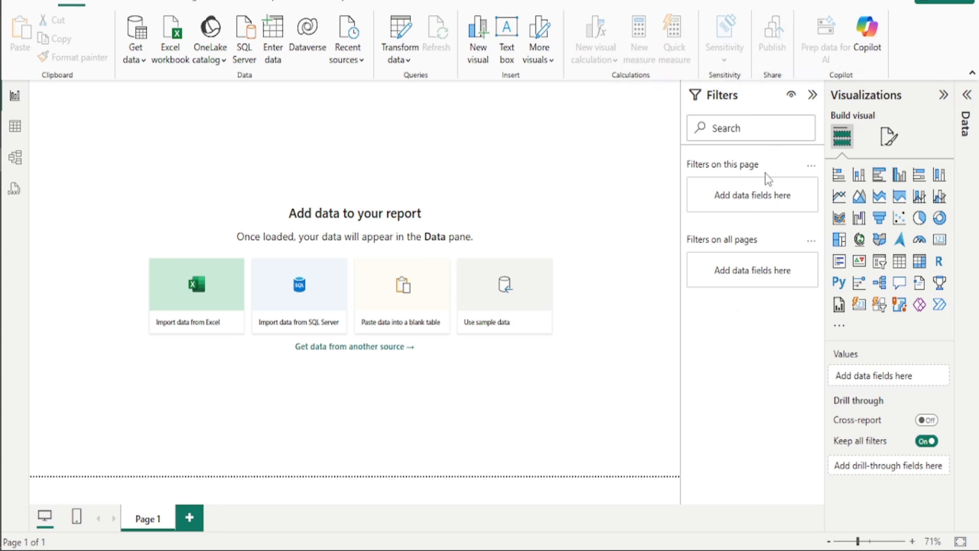
{"action": "left_click", "coordinate": [188, 519]}
{"action": "left_click", "coordinate": [244, 519]}
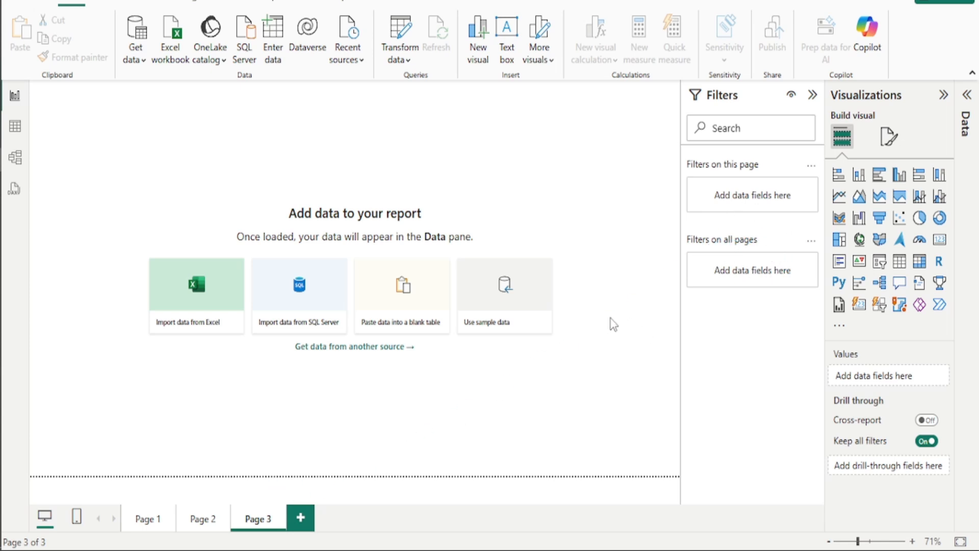
Delete Page 3 from the report and confirm the deletion.
{"action": "key", "text": "Delete"}
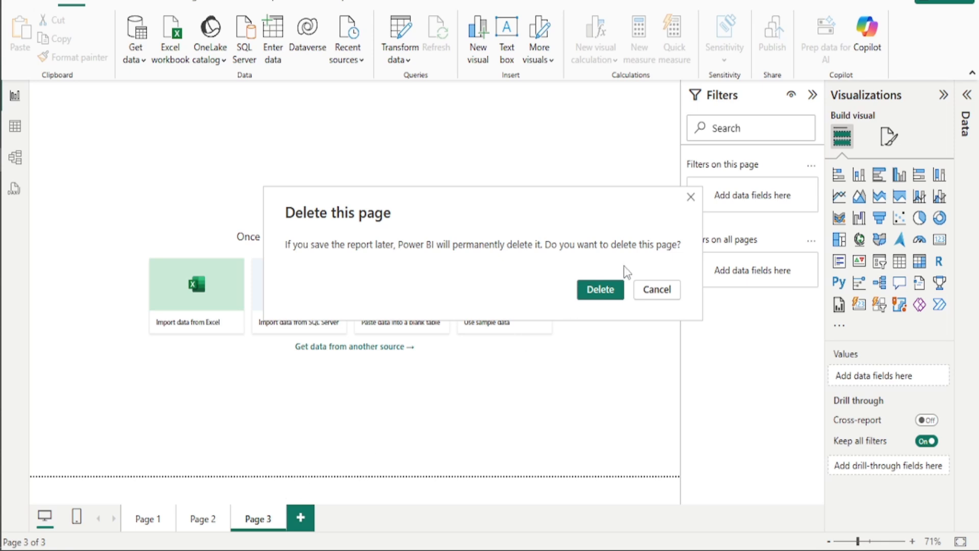
{"action": "left_click", "coordinate": [609, 293]}
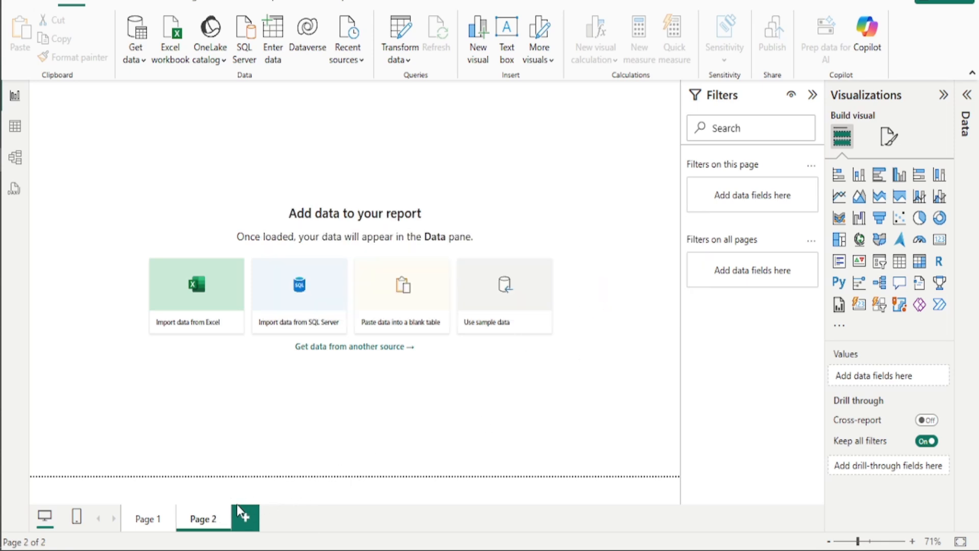
Duplicate Page 2 of the report and delete the duplicated page.
{"action": "right_click", "coordinate": [203, 518]}
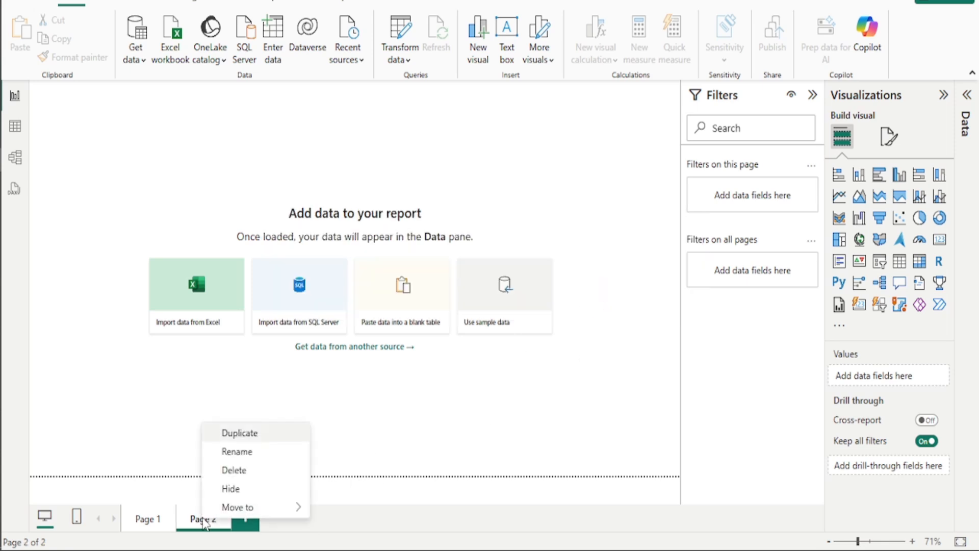
{"action": "left_click", "coordinate": [246, 433]}
{"action": "right_click", "coordinate": [283, 522]}
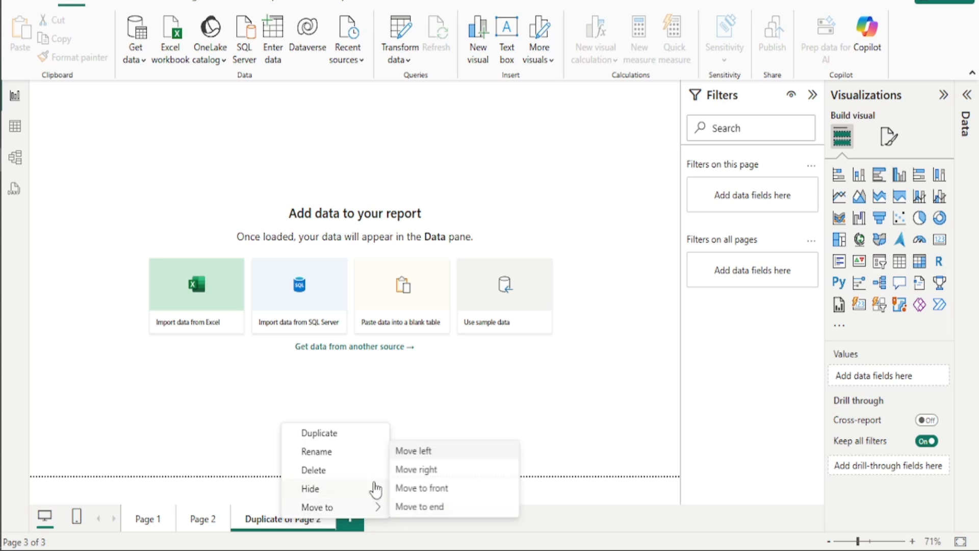
{"action": "left_click", "coordinate": [326, 469]}
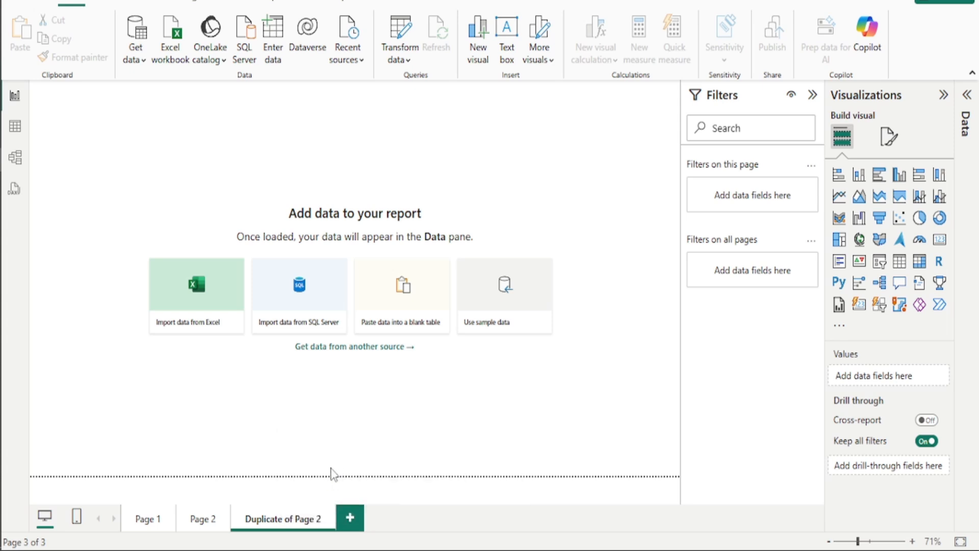
{"action": "left_click", "coordinate": [590, 301]}
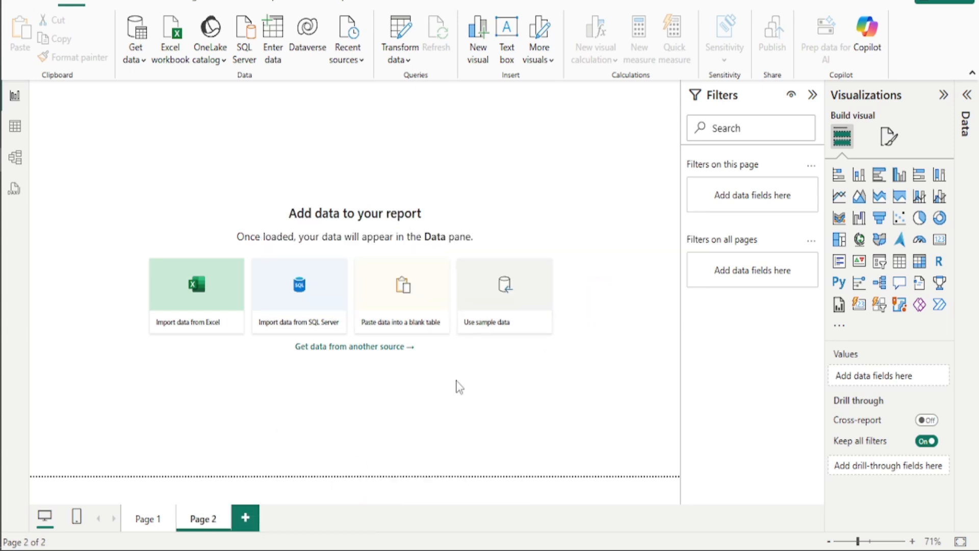
Delete Page 2 so that only Page 1 is left in the report.
{"action": "right_click", "coordinate": [223, 516]}
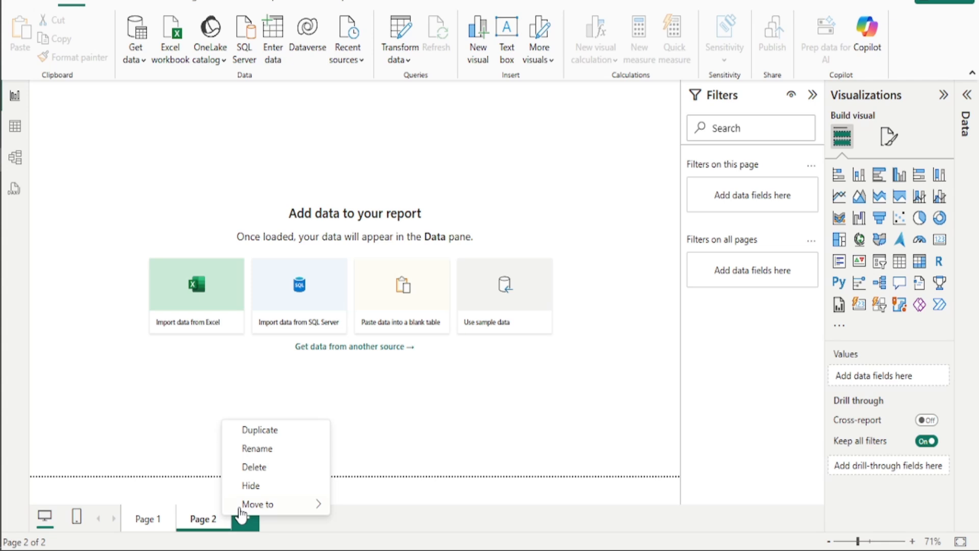
{"action": "left_click", "coordinate": [270, 472]}
{"action": "left_click", "coordinate": [602, 289]}
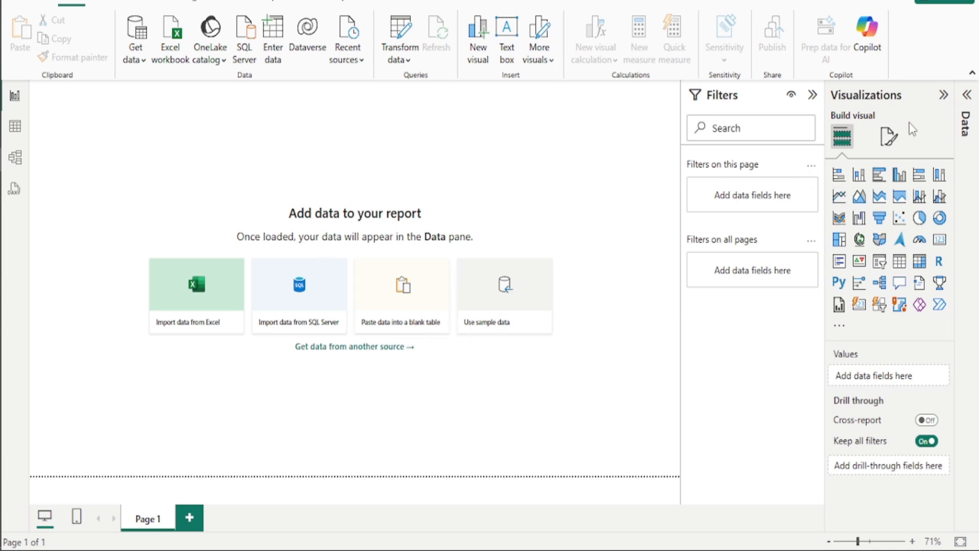
View the page formatting options and the Data pane, and collapse the Visualizations, Filters and Data panes.
{"action": "left_click", "coordinate": [888, 135]}
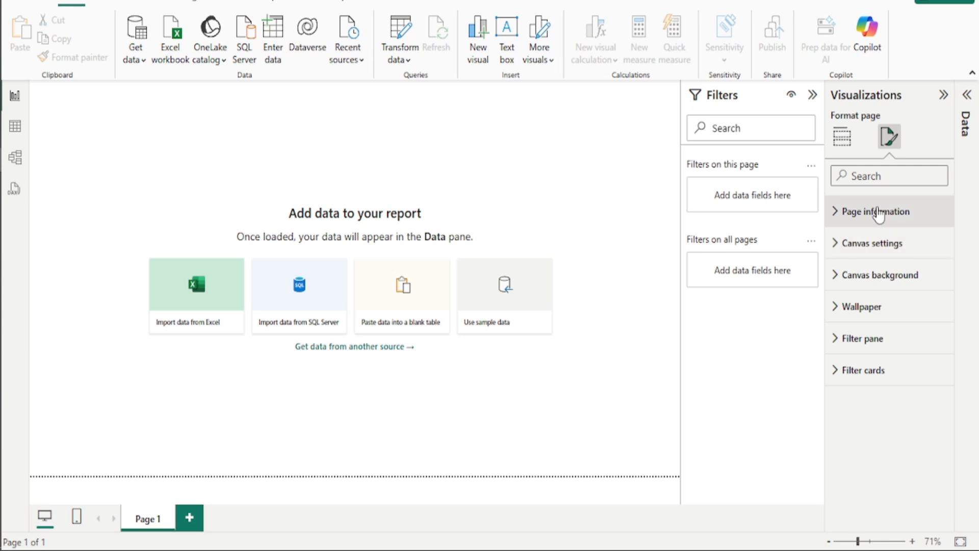
{"action": "left_click", "coordinate": [944, 95]}
{"action": "left_click", "coordinate": [966, 95]}
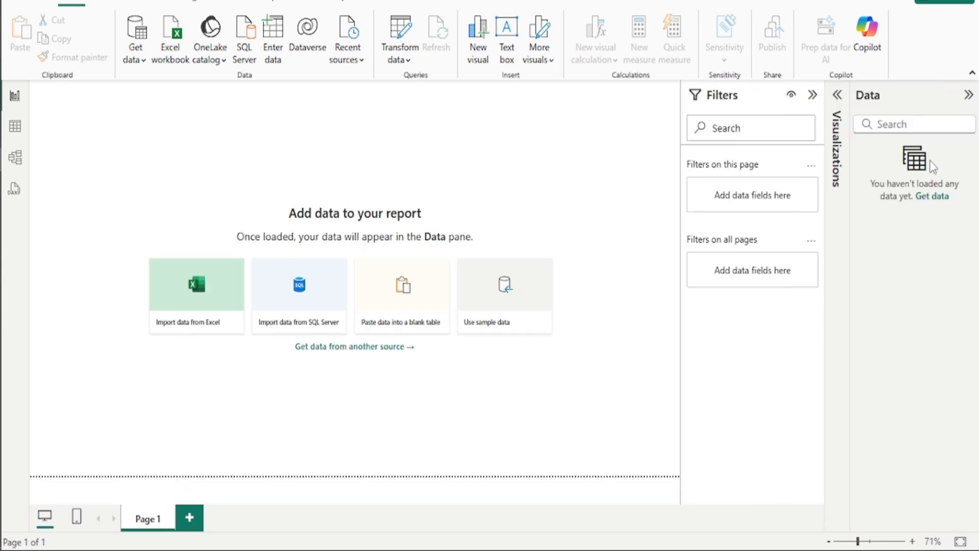
{"action": "left_click", "coordinate": [813, 95]}
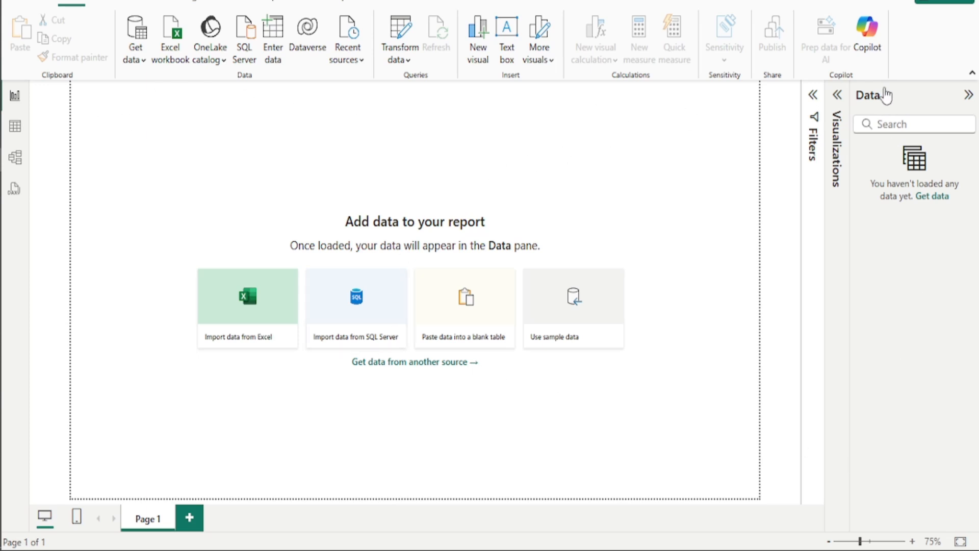
{"action": "left_click", "coordinate": [969, 94]}
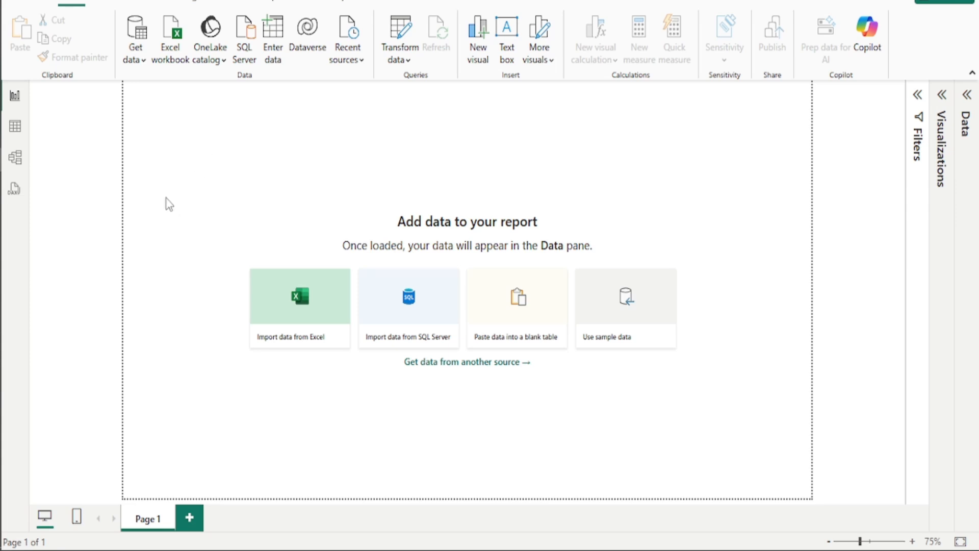
Look through the Table, Model and DAX query views, including the default query comments, and return to the Report view.
{"action": "left_click", "coordinate": [26, 136]}
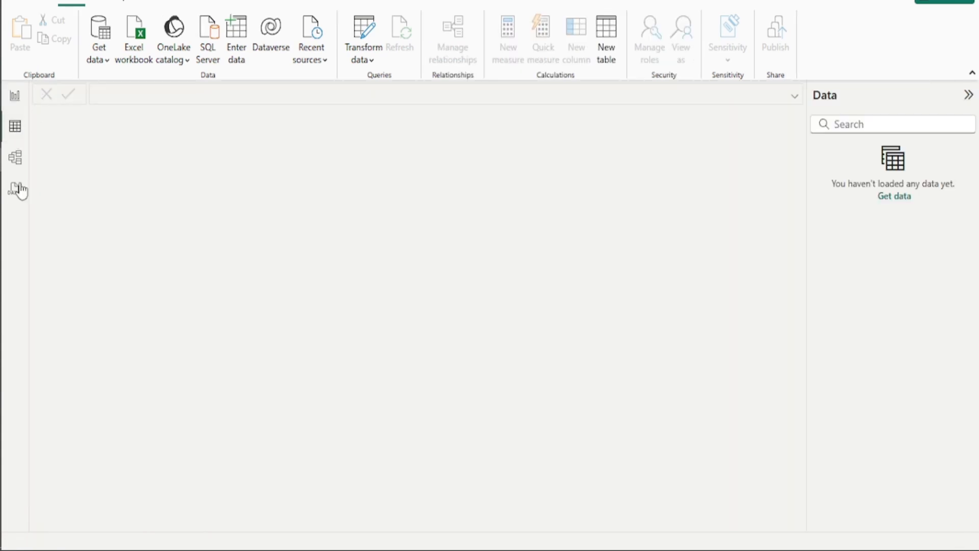
{"action": "left_click", "coordinate": [14, 96]}
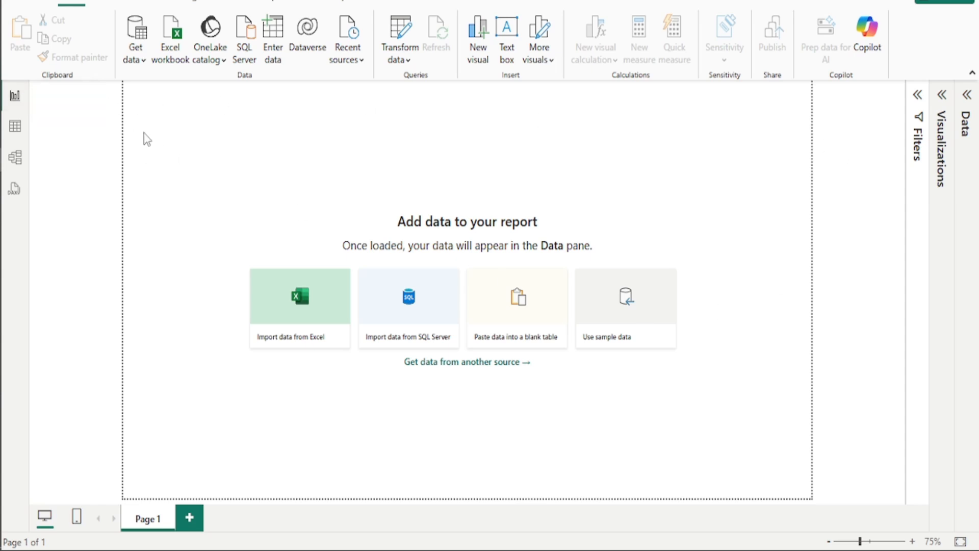
{"action": "left_click", "coordinate": [26, 140]}
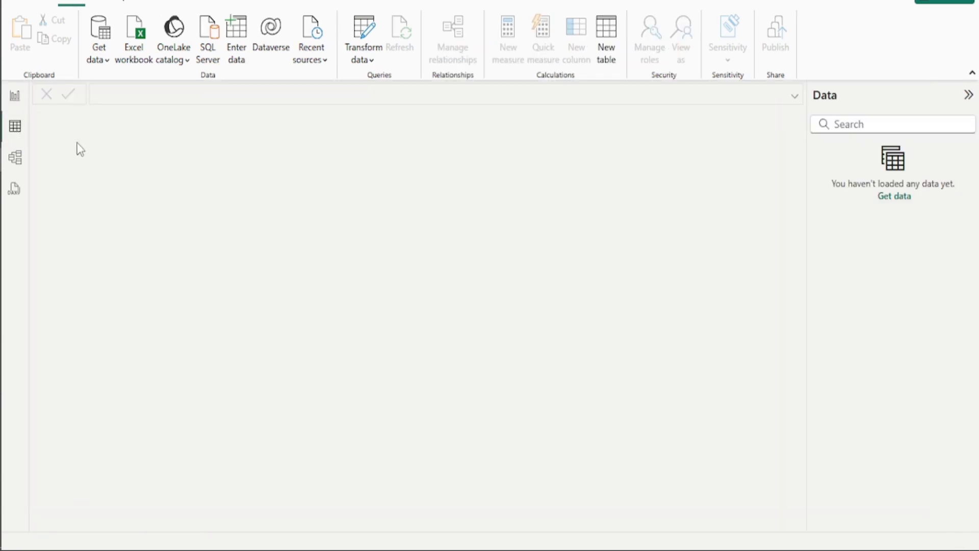
{"action": "left_click", "coordinate": [15, 158]}
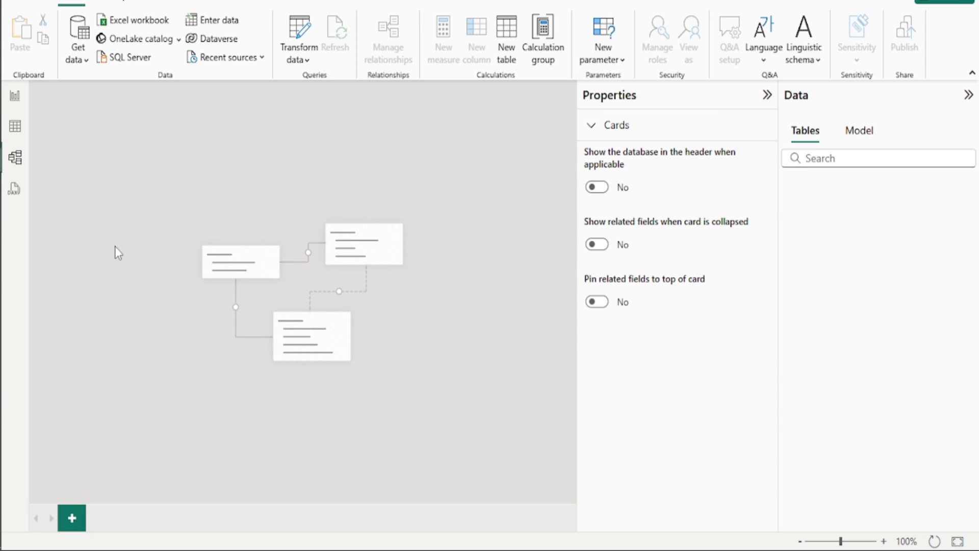
{"action": "left_click", "coordinate": [15, 191]}
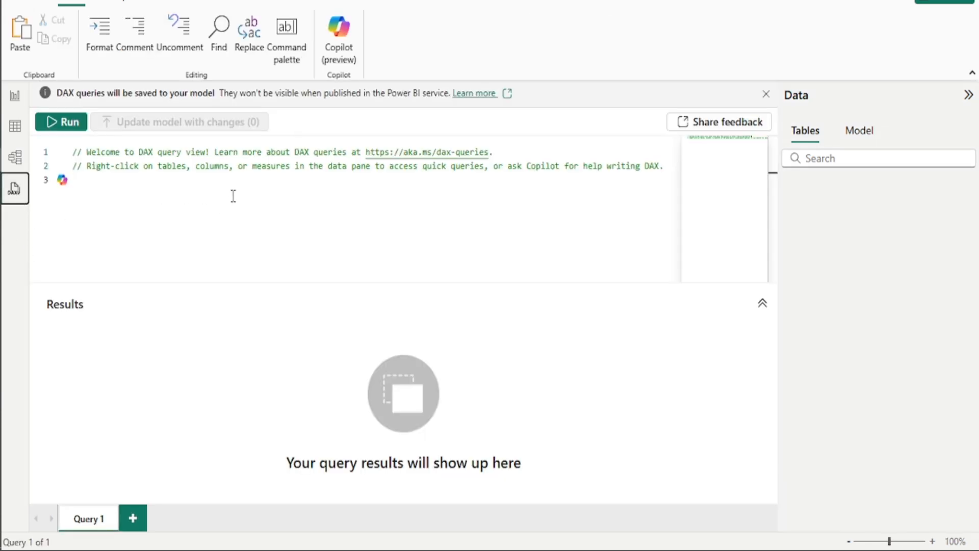
{"action": "left_click_drag", "start_coordinate": [83, 183], "coordinate": [68, 149]}
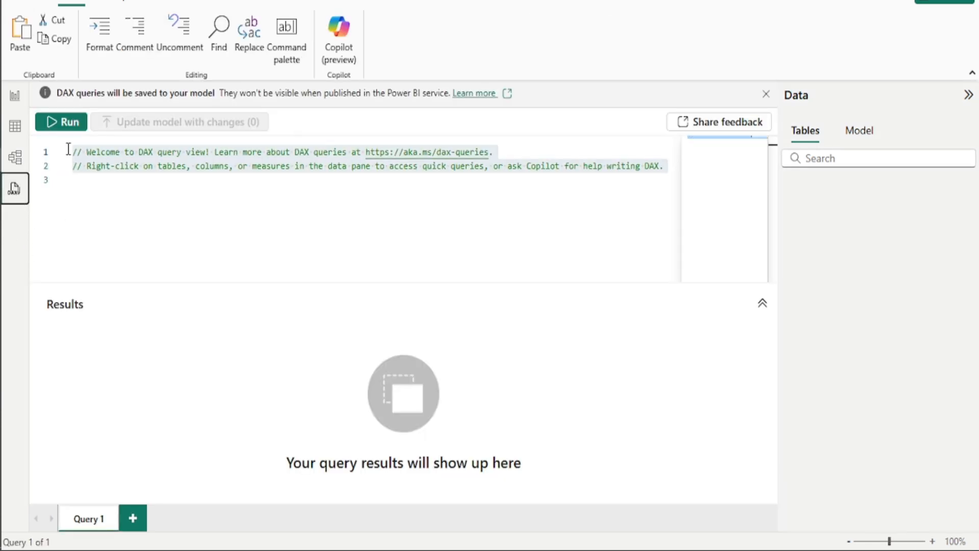
{"action": "left_click", "coordinate": [261, 241]}
{"action": "left_click", "coordinate": [15, 97]}
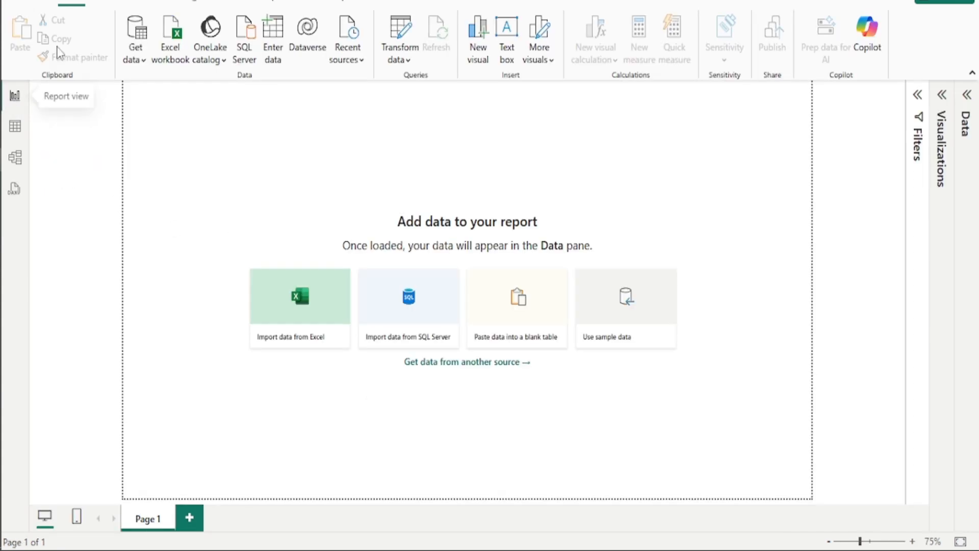
Review the Insert, Modeling and View commands available for the report and return to the Home commands.
{"action": "left_click", "coordinate": [120, 2]}
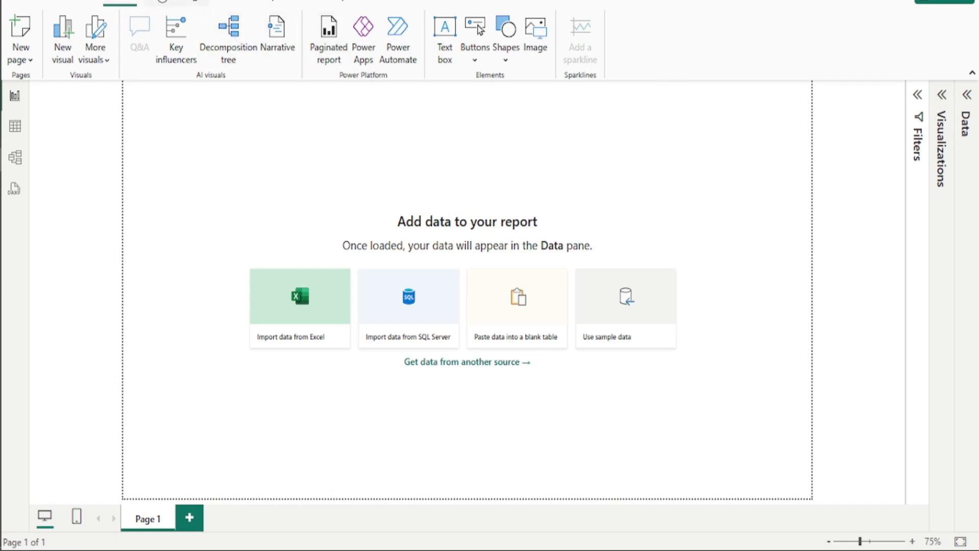
{"action": "left_click", "coordinate": [177, 2]}
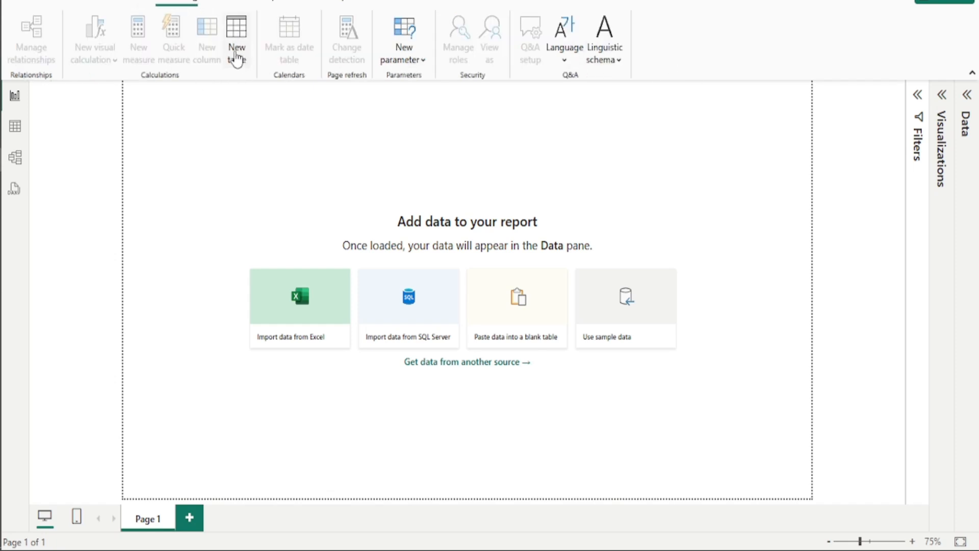
{"action": "left_click", "coordinate": [234, 3]}
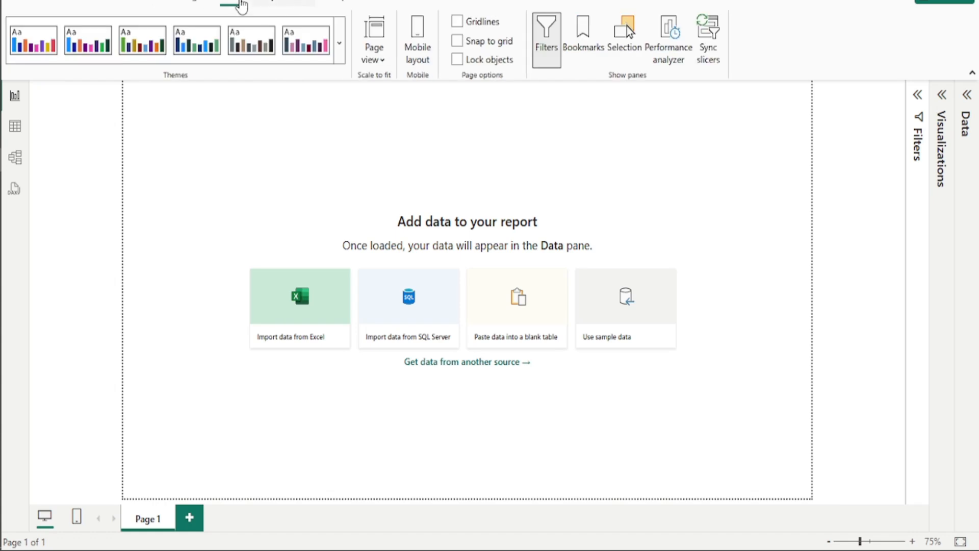
{"action": "left_click", "coordinate": [76, 4]}
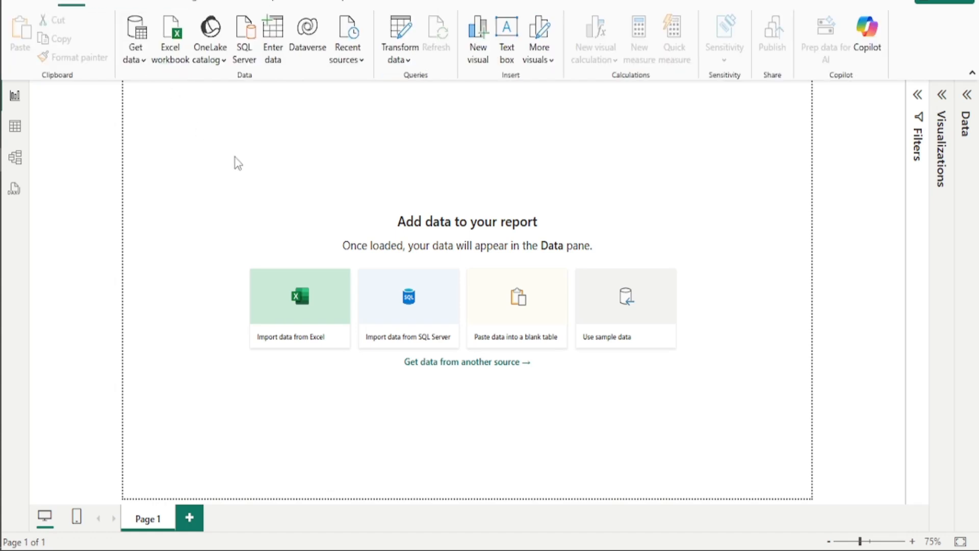
Open the built-in sample data to experiment with and preview the financials table of Financial Sample.xlsx.
{"action": "left_click", "coordinate": [621, 301]}
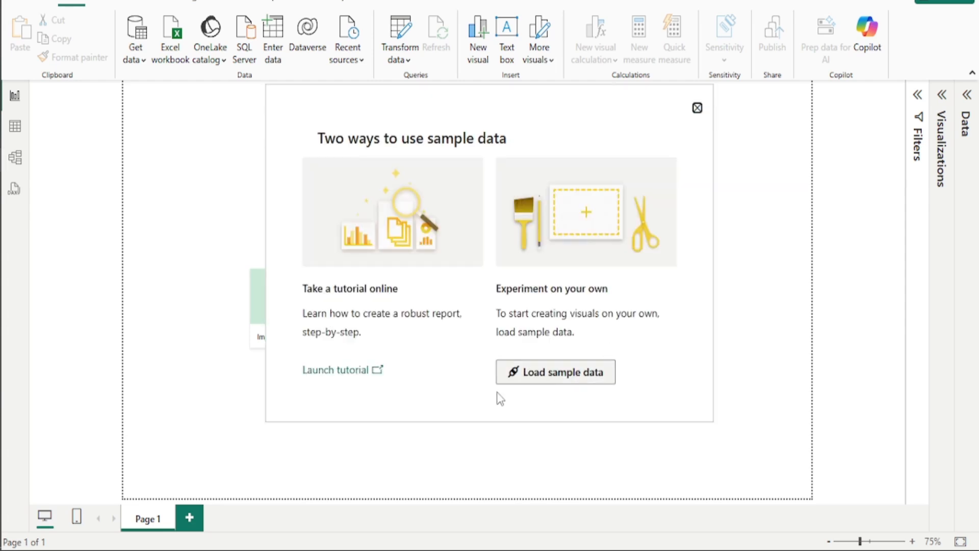
{"action": "left_click", "coordinate": [561, 379]}
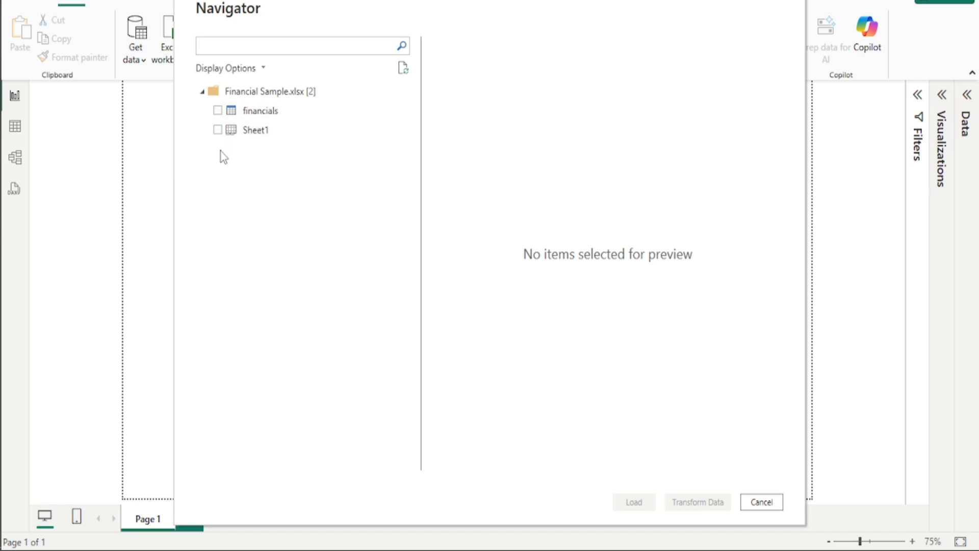
{"action": "left_click", "coordinate": [217, 111]}
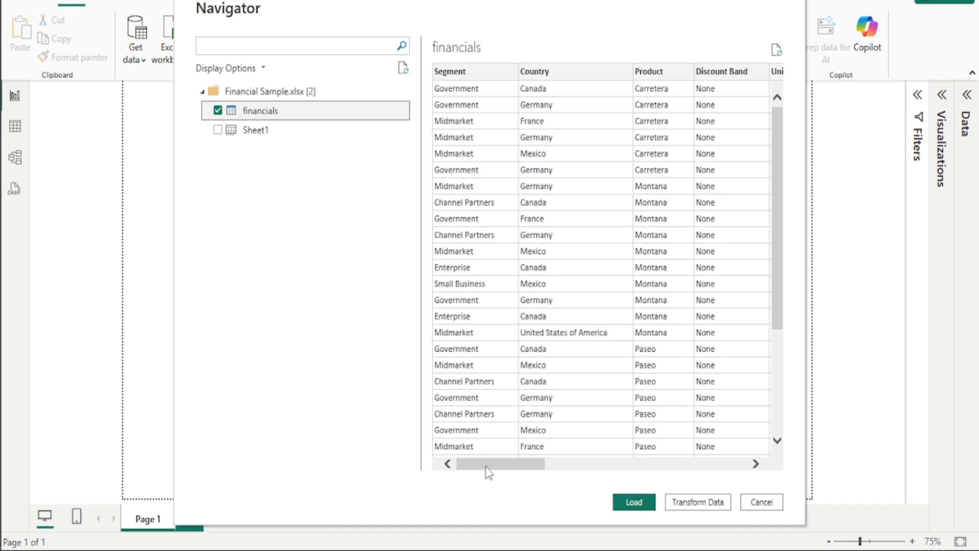
{"action": "mouse_move", "coordinate": [485, 467]}
{"action": "left_mouse_down"}
{"action": "mouse_move", "coordinate": [546, 467]}
{"action": "mouse_move", "coordinate": [485, 467]}
{"action": "left_mouse_up"}
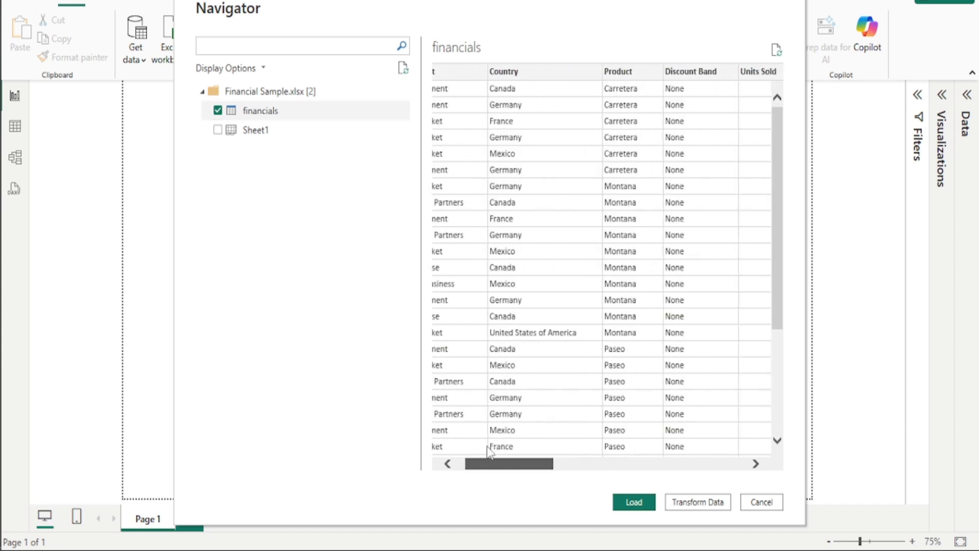
Deselect the financials table and compare the previews of Sheet1 and financials without selecting either for loading.
{"action": "left_click", "coordinate": [218, 110]}
{"action": "left_click", "coordinate": [255, 131]}
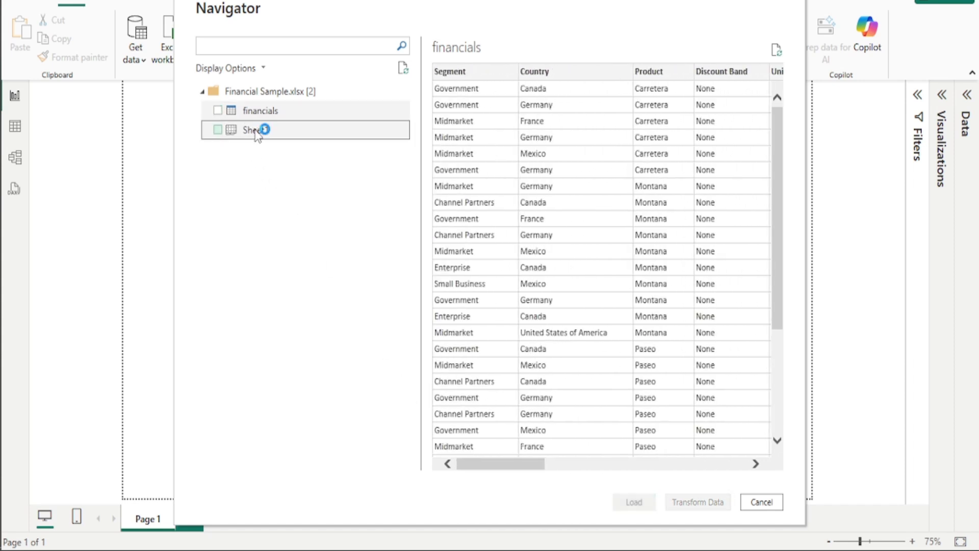
{"action": "left_click", "coordinate": [263, 111]}
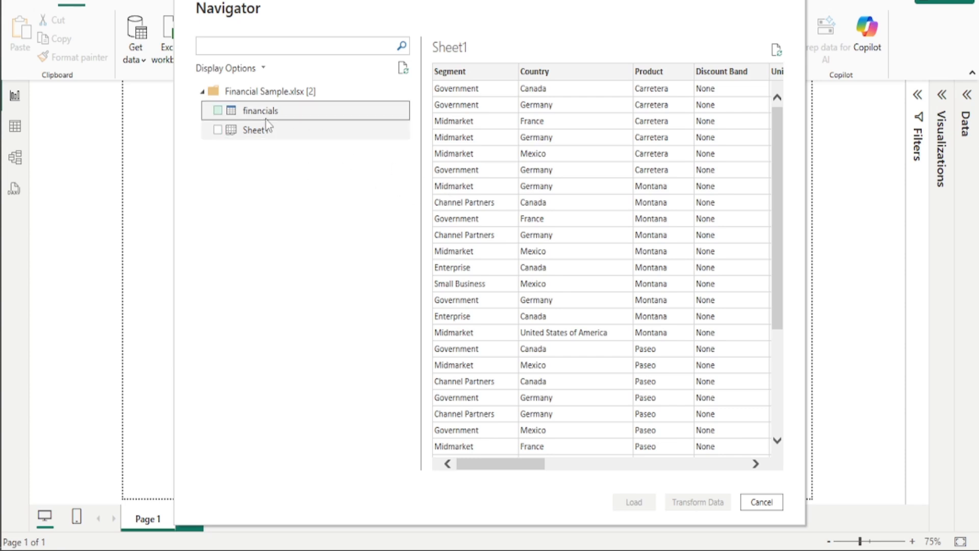
{"action": "left_click_drag", "start_coordinate": [511, 464], "coordinate": [167, 170]}
Select the financials table, check its preview through to the Year column, and load it into the report.
{"action": "left_click", "coordinate": [218, 111]}
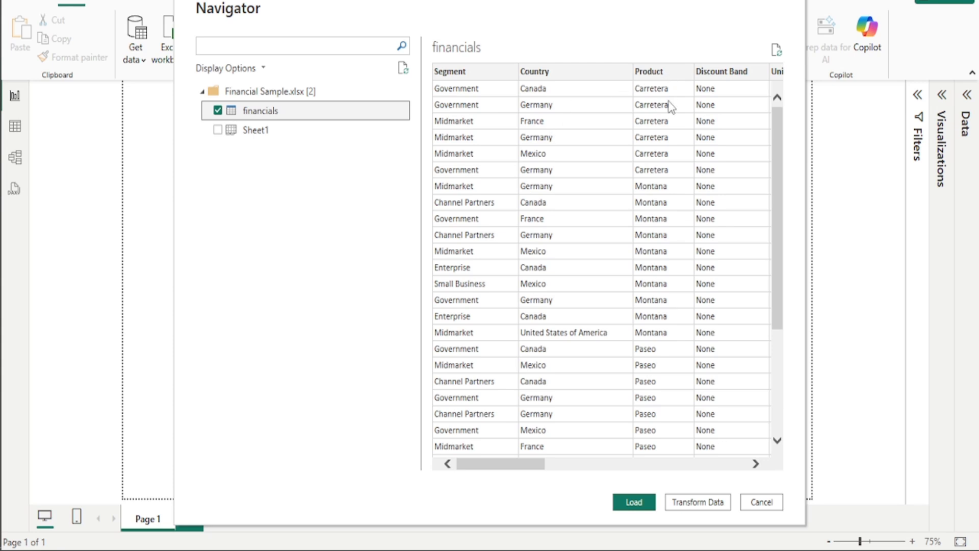
{"action": "left_click_drag", "start_coordinate": [503, 464], "coordinate": [745, 417]}
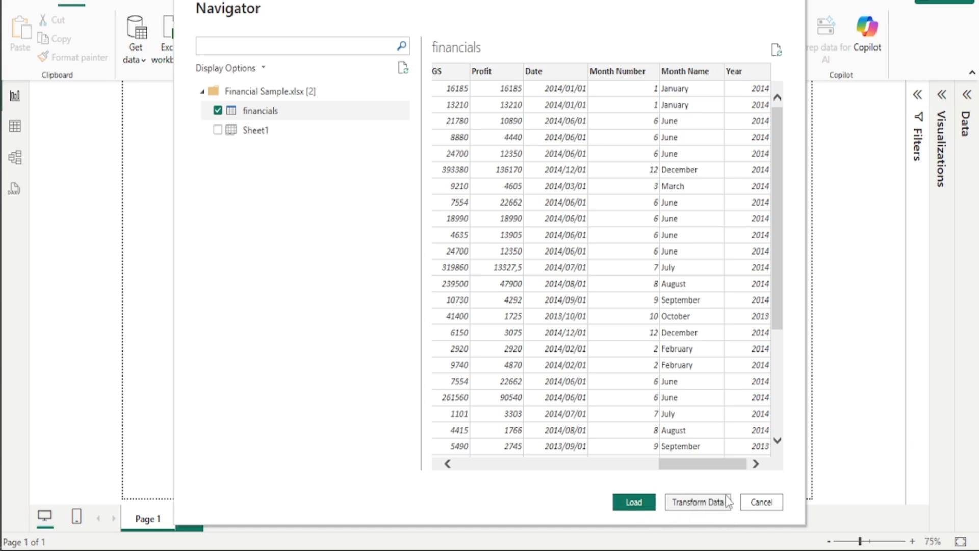
{"action": "left_click", "coordinate": [635, 503]}
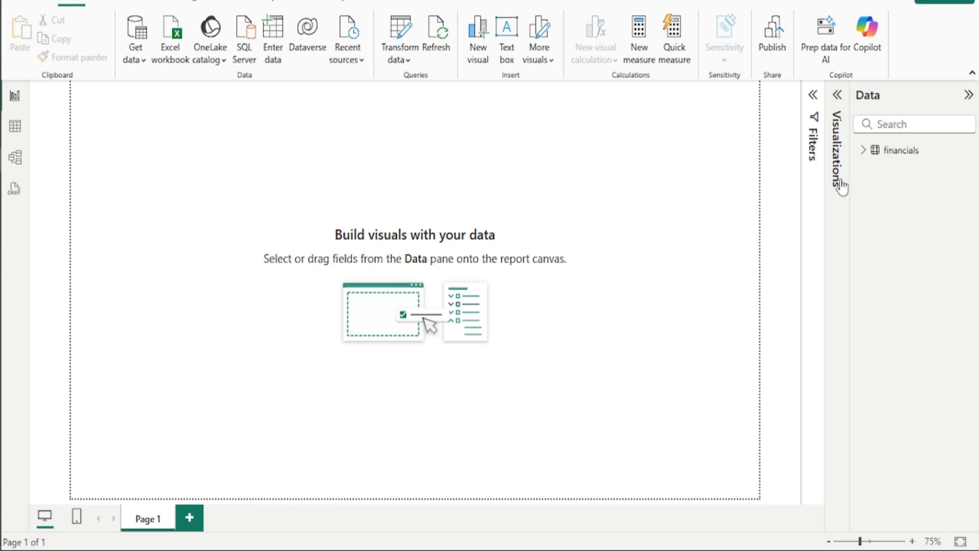
Show the fields of the financials table in a Data pane wide enough for the full names, and expand the Visualizations pane.
{"action": "left_click", "coordinate": [868, 154]}
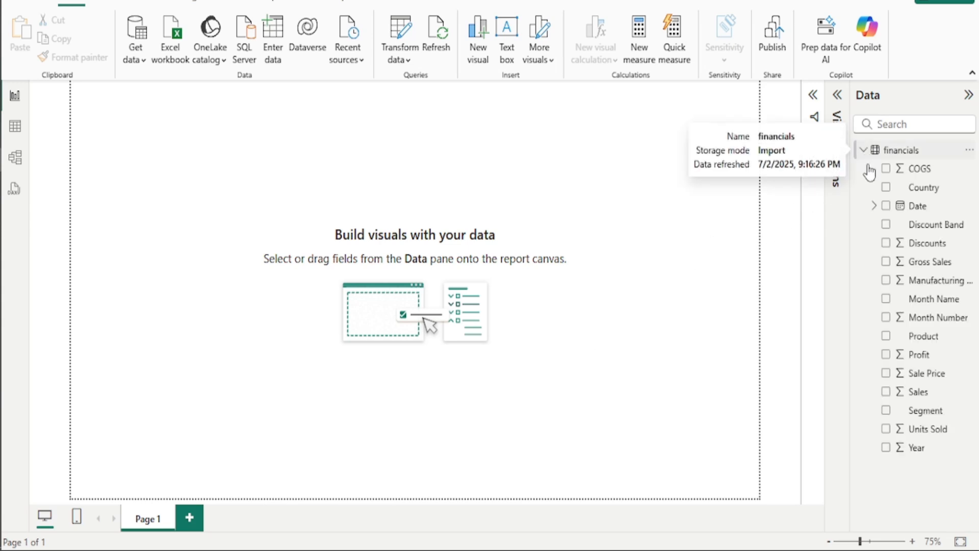
{"action": "left_click", "coordinate": [863, 153]}
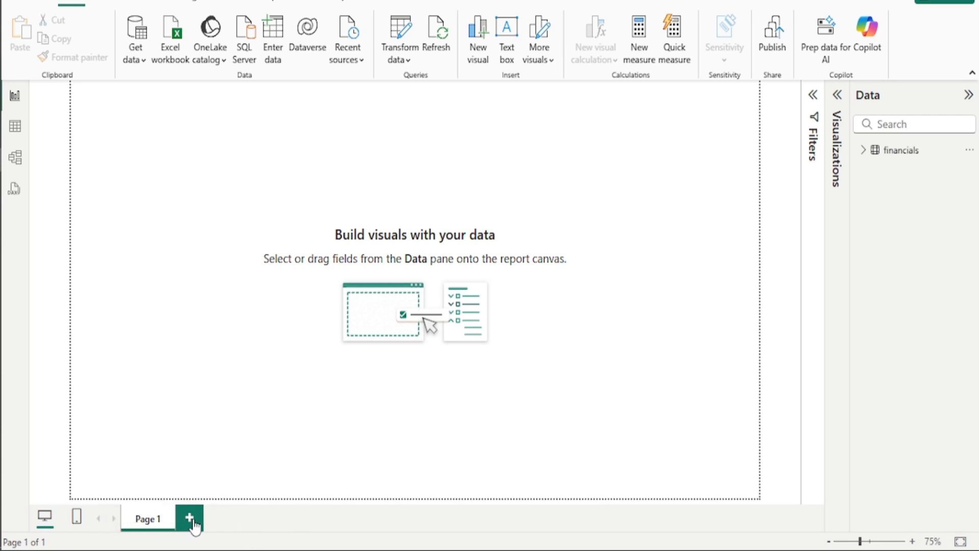
{"action": "left_click", "coordinate": [864, 150]}
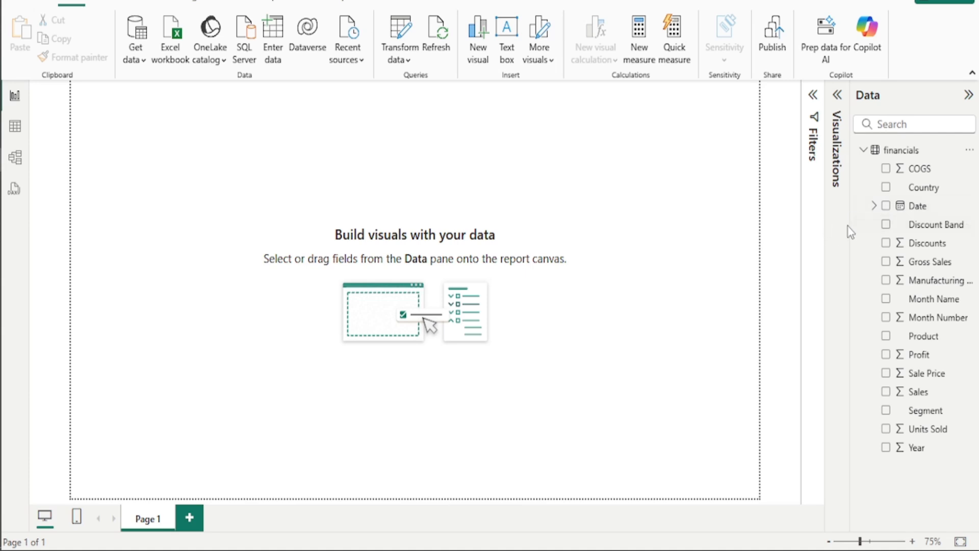
{"action": "left_click_drag", "start_coordinate": [852, 225], "coordinate": [804, 214]}
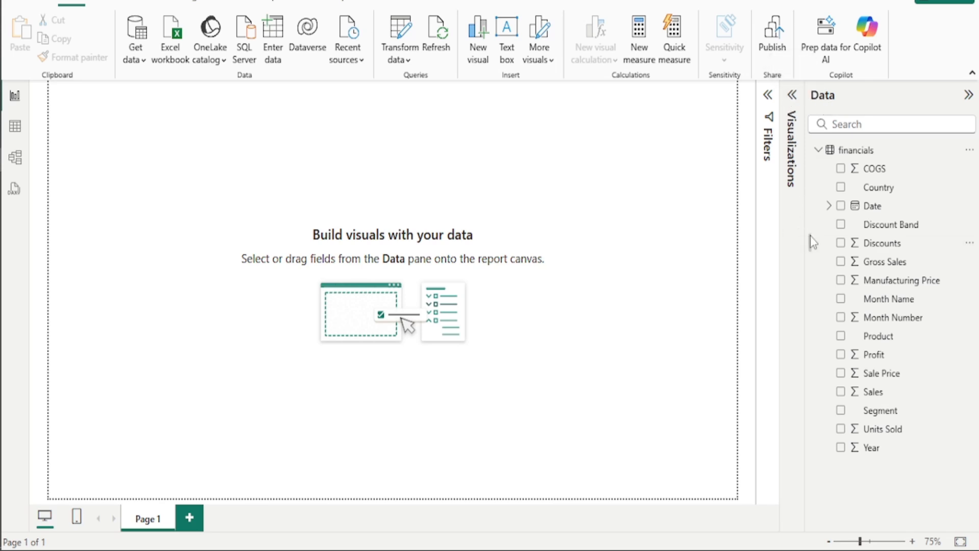
{"action": "left_click_drag", "start_coordinate": [805, 235], "coordinate": [838, 234]}
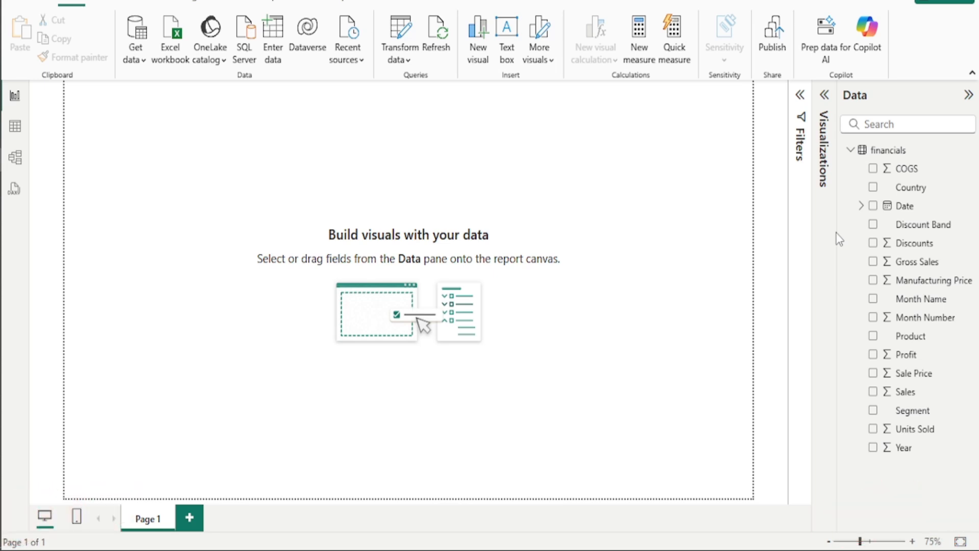
{"action": "left_click", "coordinate": [825, 97]}
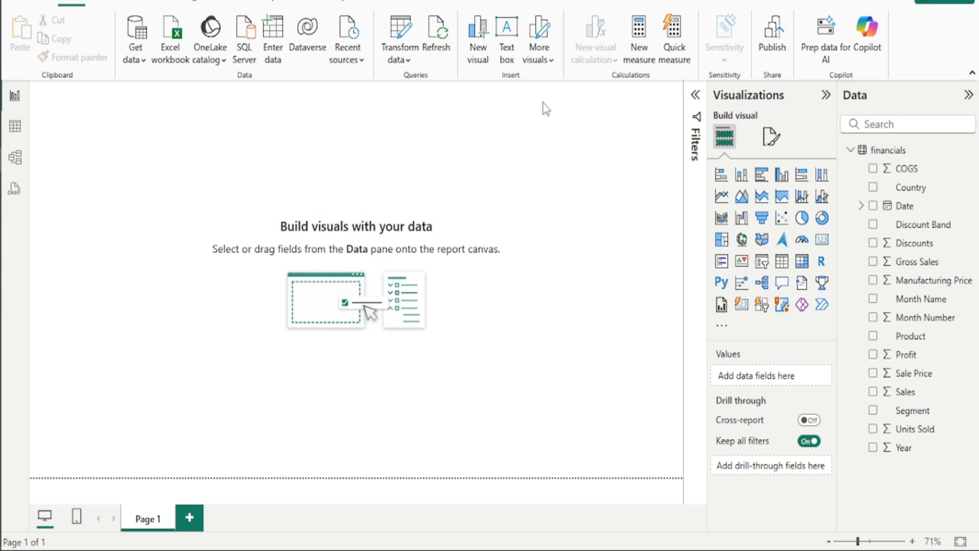
Insert a text box and shape it into a wide, low strip along the upper edge of Page 1, reaching the page's right edge.
{"action": "left_click", "coordinate": [505, 36]}
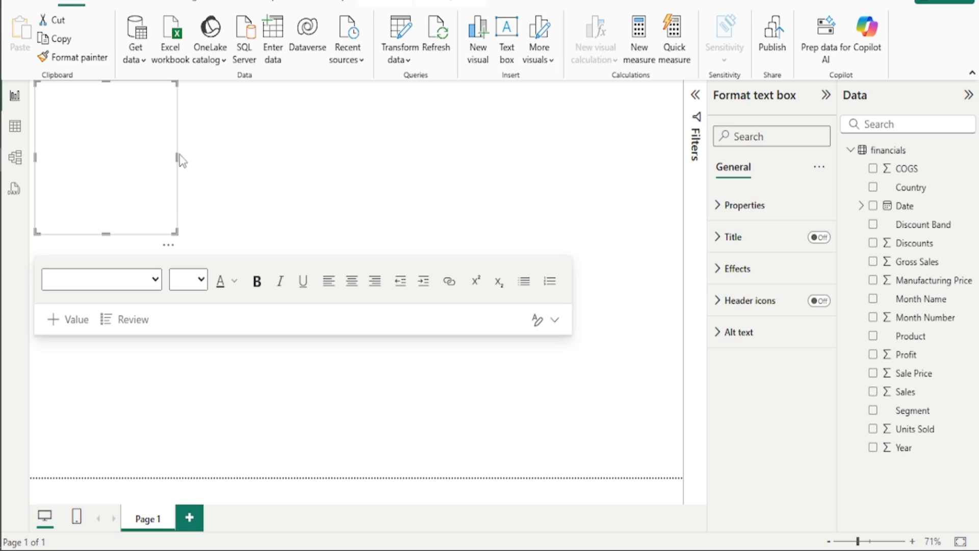
{"action": "left_click_drag", "start_coordinate": [177, 157], "coordinate": [546, 147]}
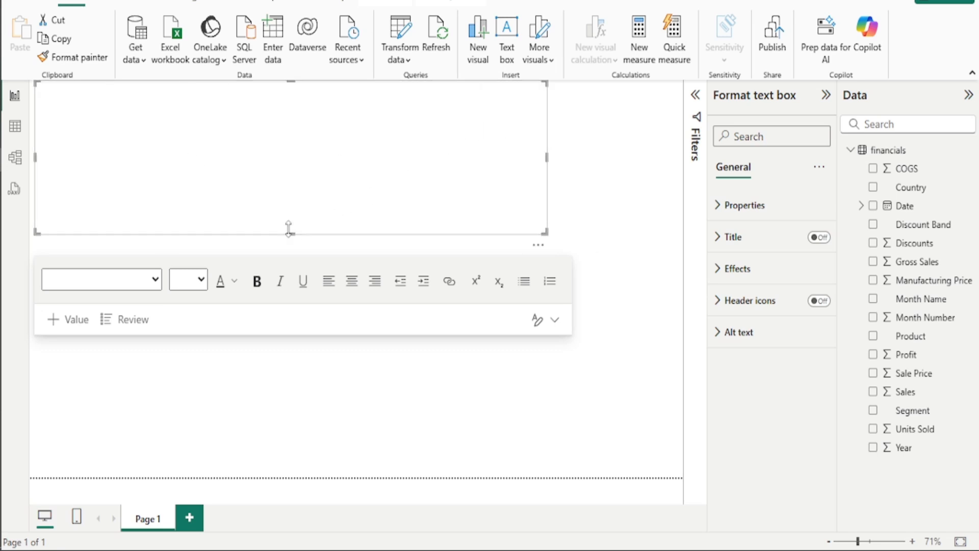
{"action": "left_click_drag", "start_coordinate": [293, 229], "coordinate": [295, 169]}
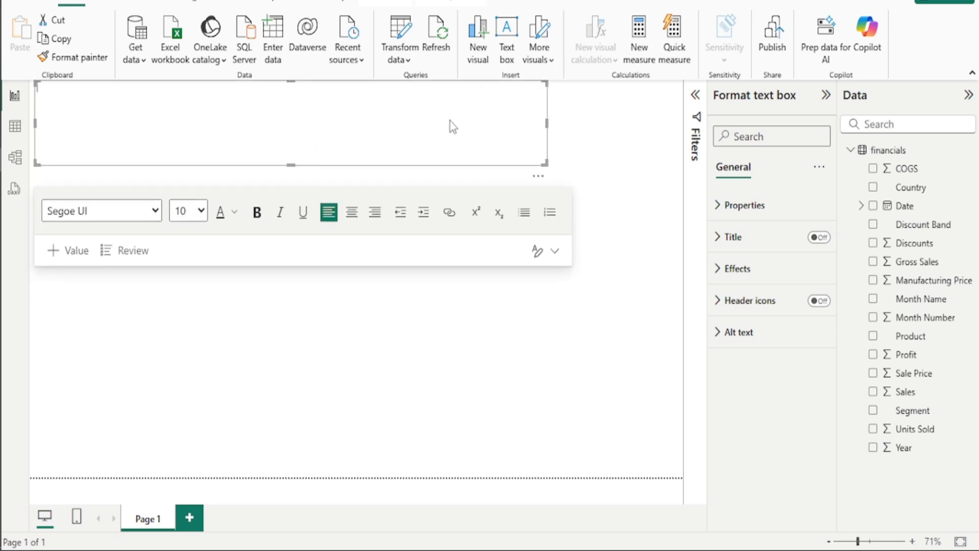
{"action": "left_click_drag", "start_coordinate": [535, 177], "coordinate": [679, 162]}
{"action": "left_click_drag", "start_coordinate": [173, 131], "coordinate": [115, 118]}
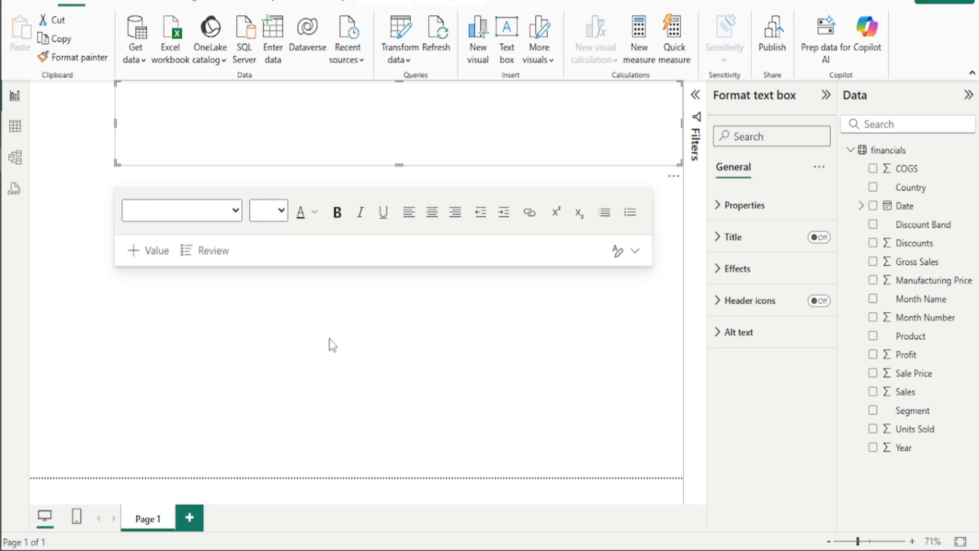
Enter the report title "ABC Financial Report" in the text box at font size 44.
{"action": "left_click", "coordinate": [426, 143]}
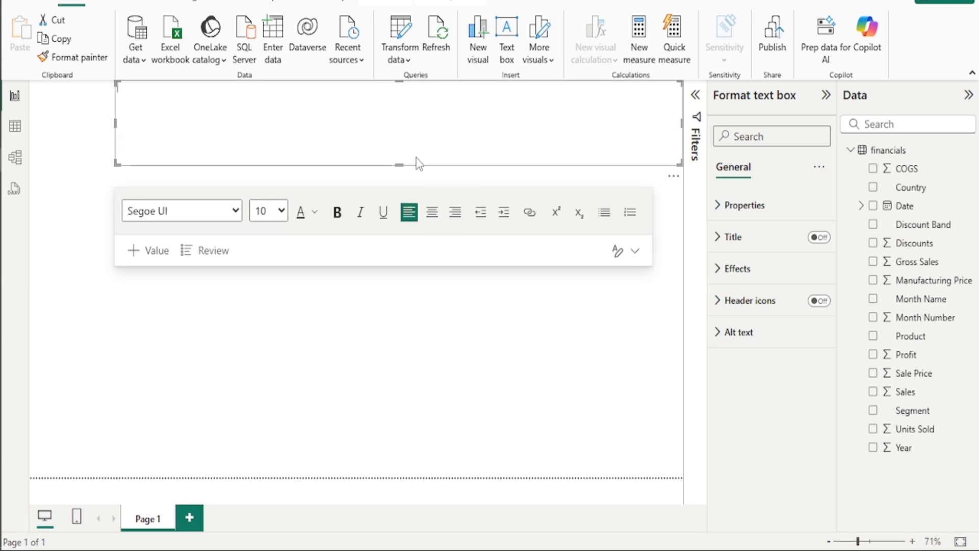
{"action": "left_click", "coordinate": [276, 211]}
{"action": "scroll", "coordinate": [274, 420], "scroll_direction": "down", "scroll_amount": 1}
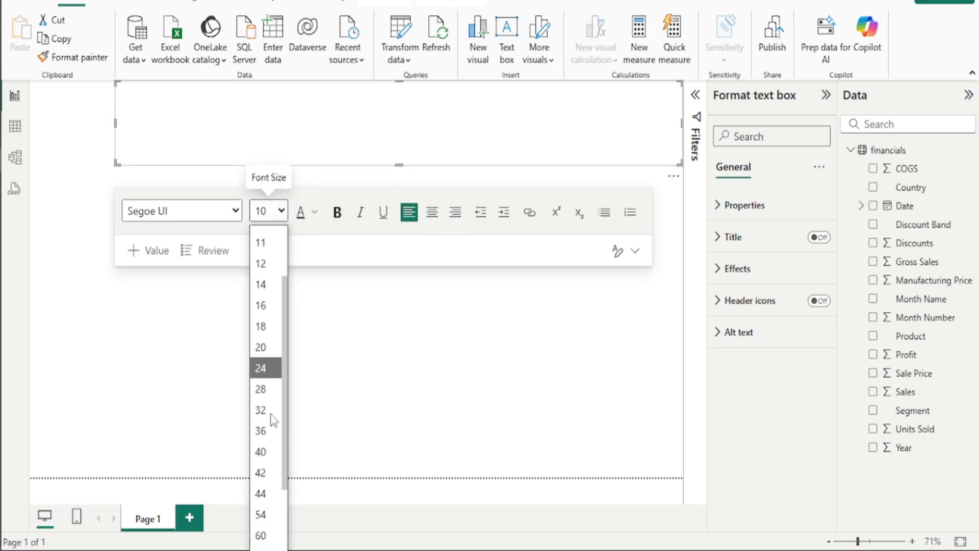
{"action": "scroll", "coordinate": [267, 429], "scroll_direction": "down", "scroll_amount": 1}
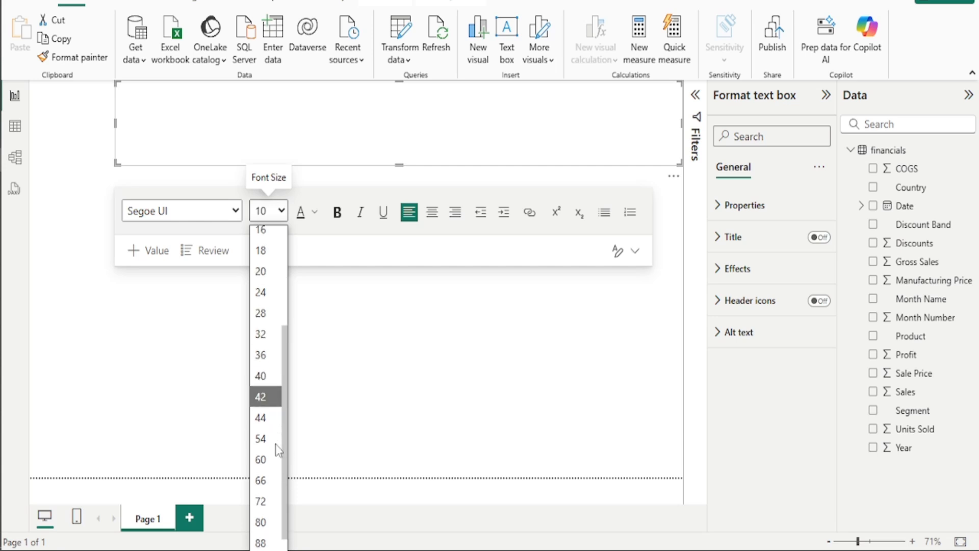
{"action": "left_click", "coordinate": [266, 416]}
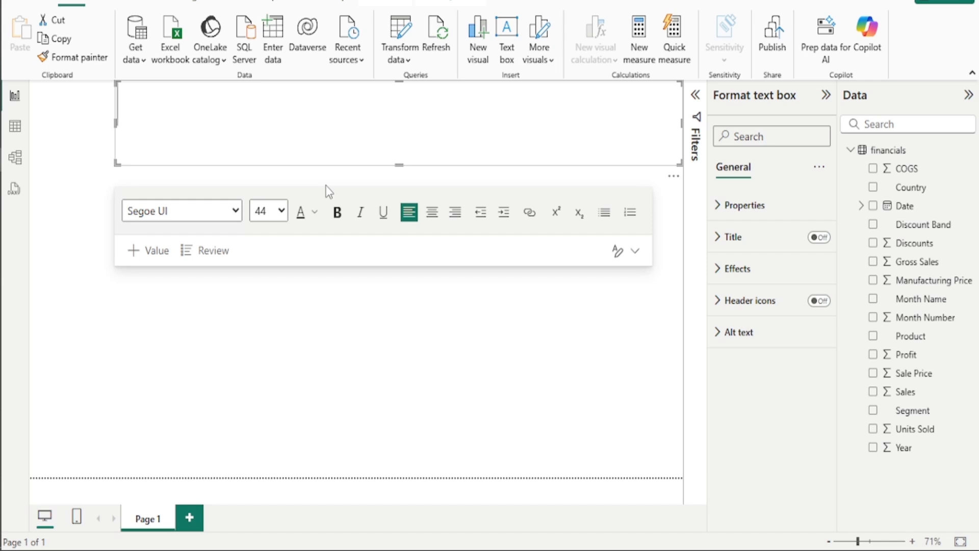
{"action": "type", "text": "AB"}
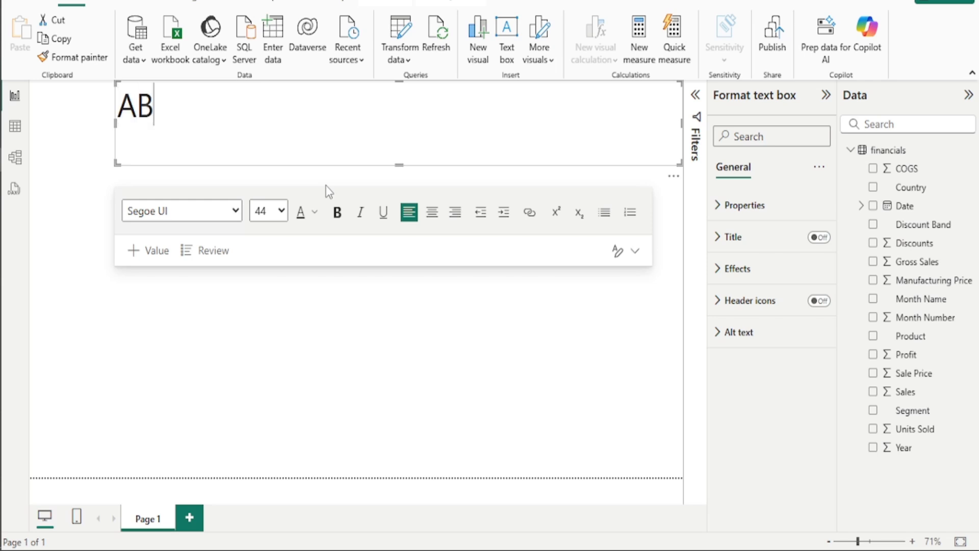
{"action": "type", "text": "C Fi"}
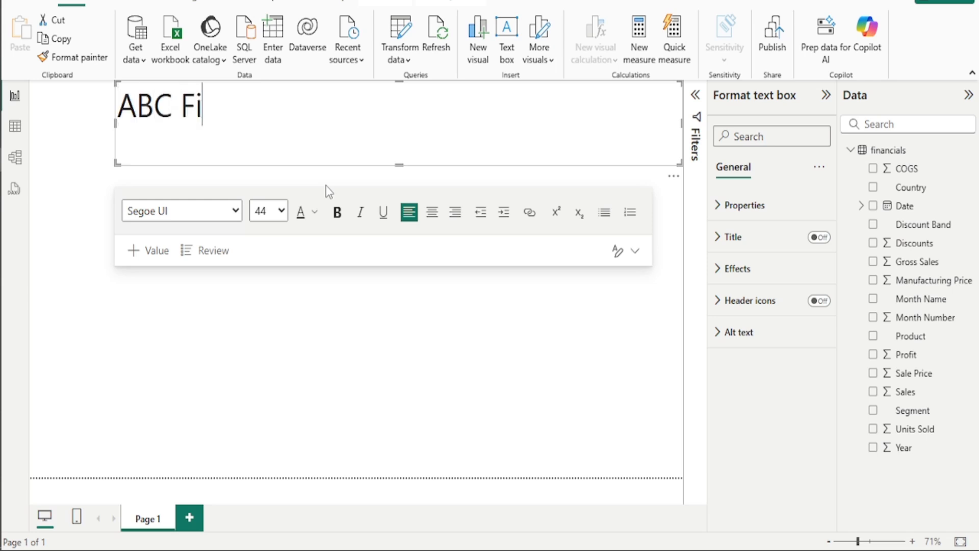
{"action": "type", "text": "nancial "}
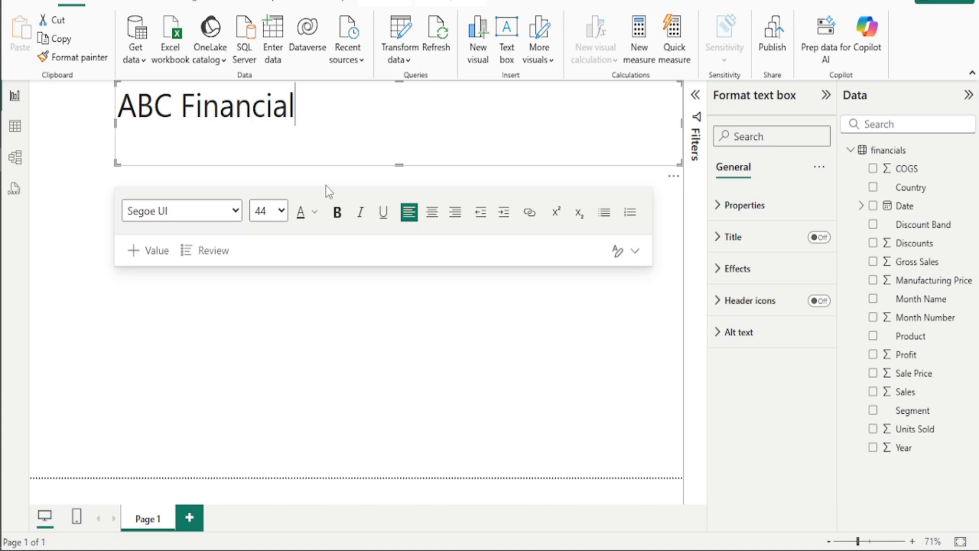
{"action": "type", "text": "Report"}
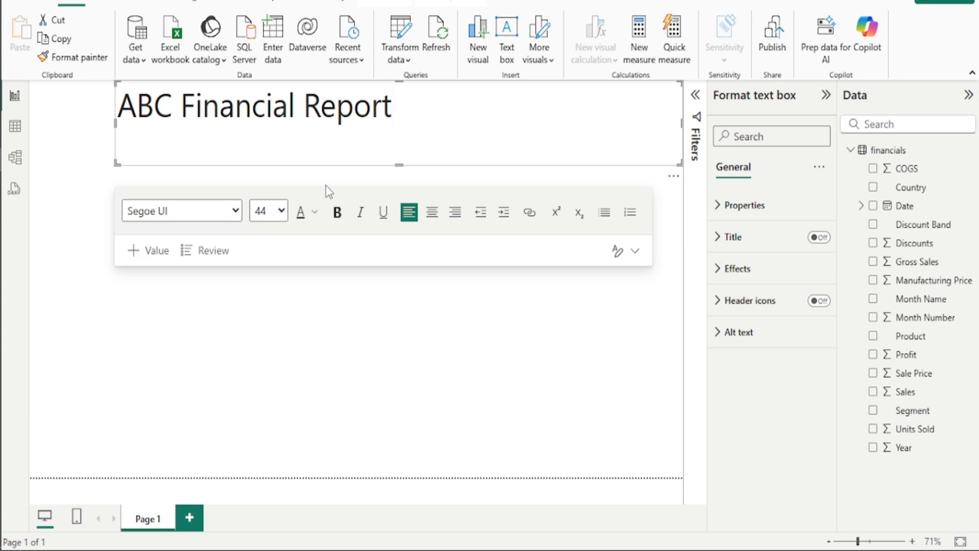
Center the title text and reduce the text box's height to fit closely around it.
{"action": "left_click", "coordinate": [434, 218]}
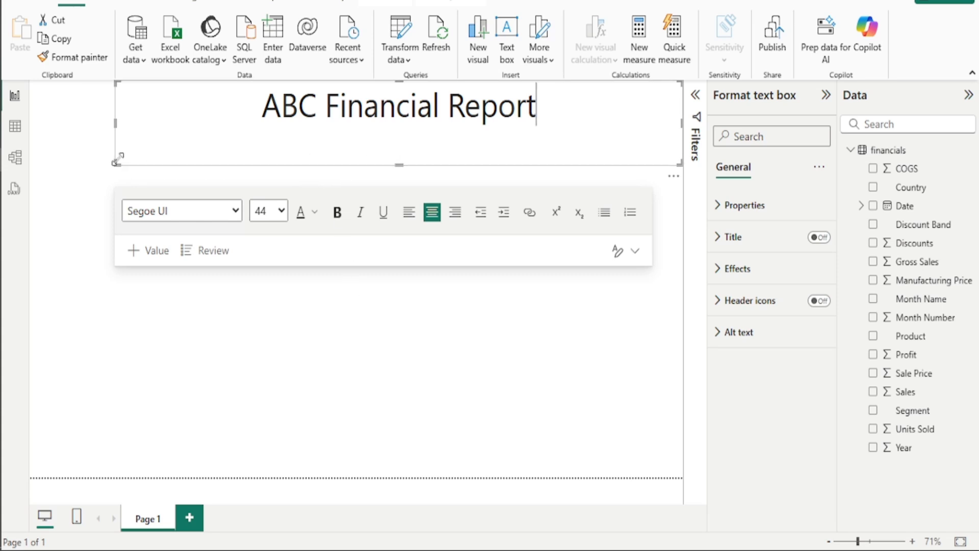
{"action": "left_click_drag", "start_coordinate": [402, 166], "coordinate": [397, 146]}
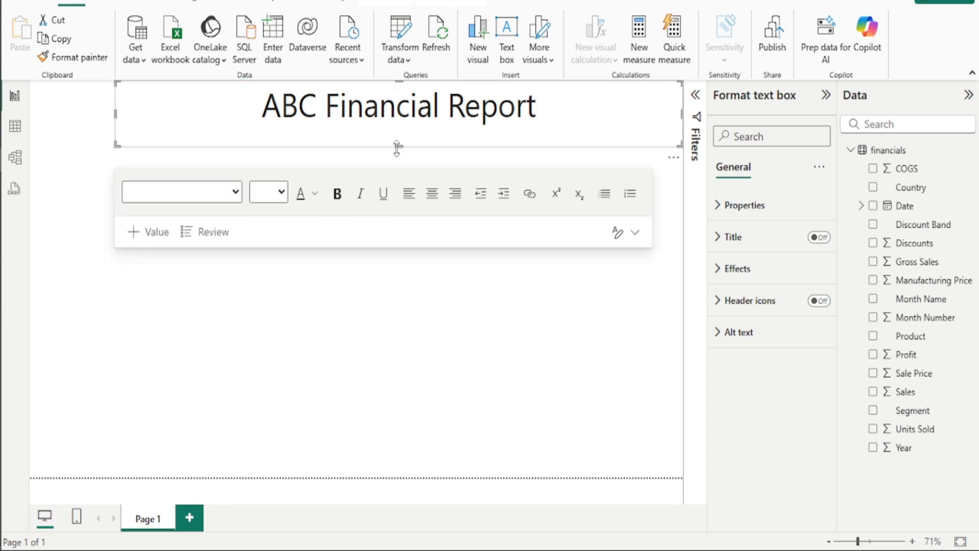
{"action": "left_click", "coordinate": [238, 283]}
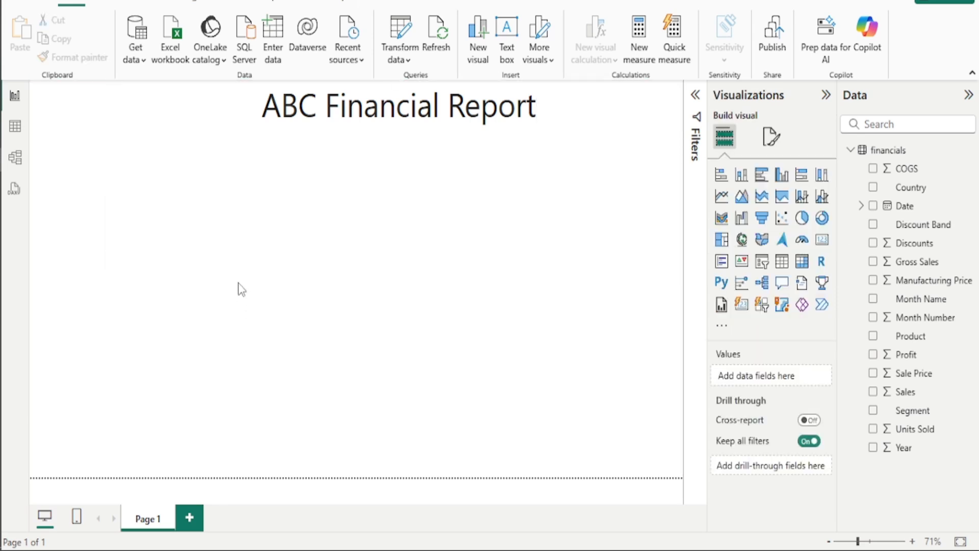
Select the title text box and collapse its Format text box pane.
{"action": "left_click", "coordinate": [388, 136]}
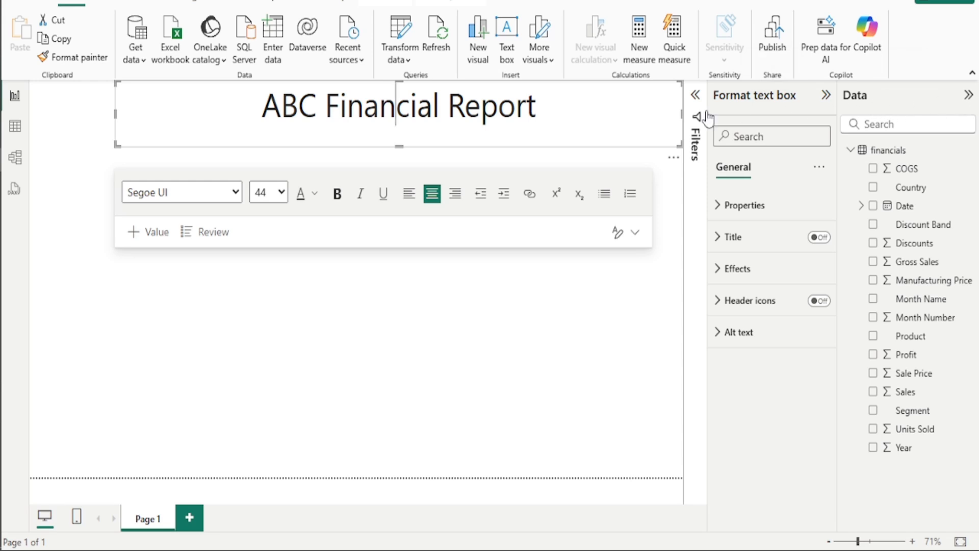
{"action": "left_click", "coordinate": [826, 96]}
{"action": "left_click", "coordinate": [824, 97]}
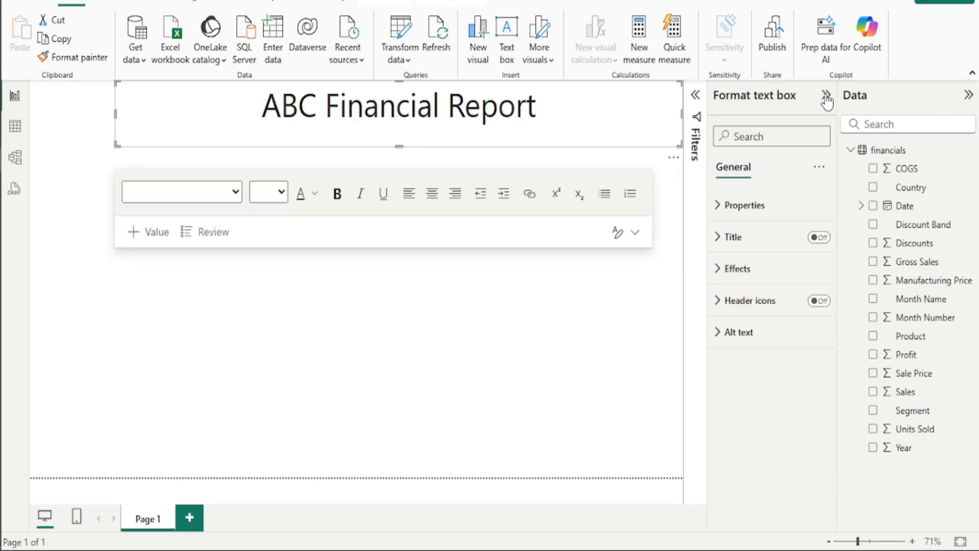
{"action": "left_click", "coordinate": [584, 296]}
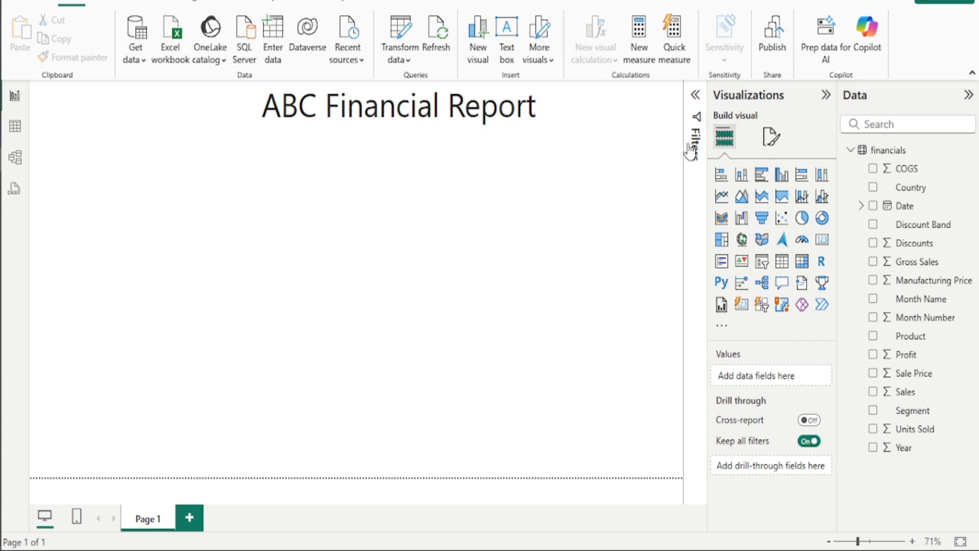
{"action": "left_click", "coordinate": [562, 125]}
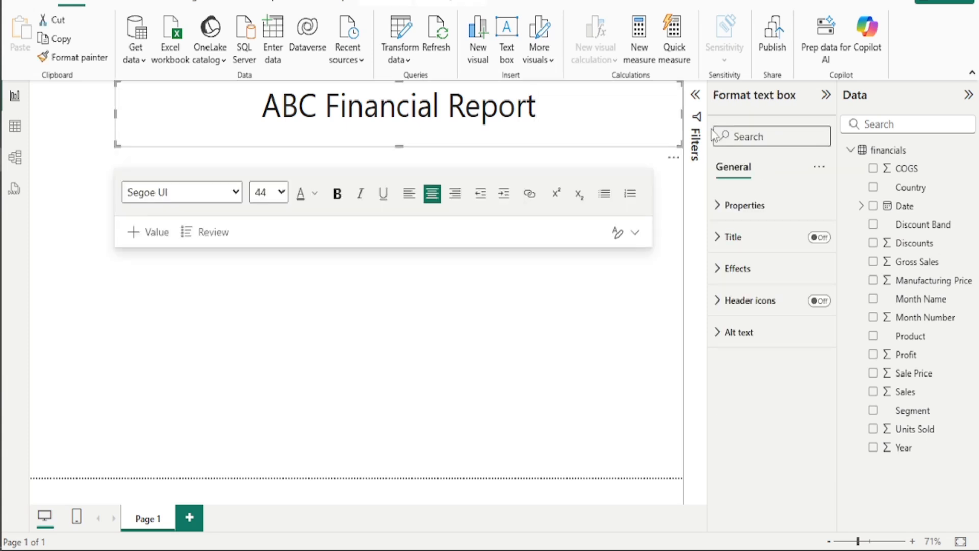
{"action": "left_click", "coordinate": [826, 95]}
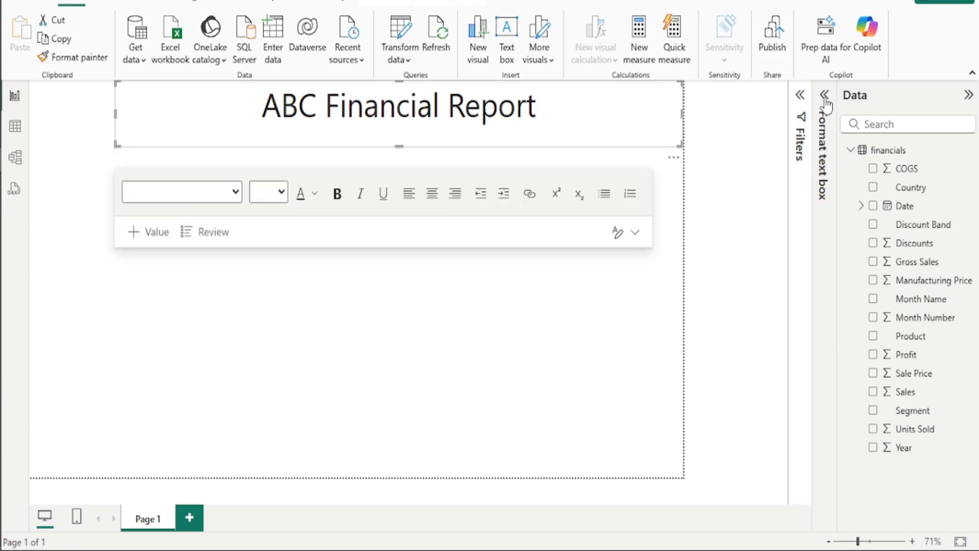
Expand the title text box's formatting pane and examine its Properties and Effects settings, including size and background.
{"action": "left_click", "coordinate": [825, 94]}
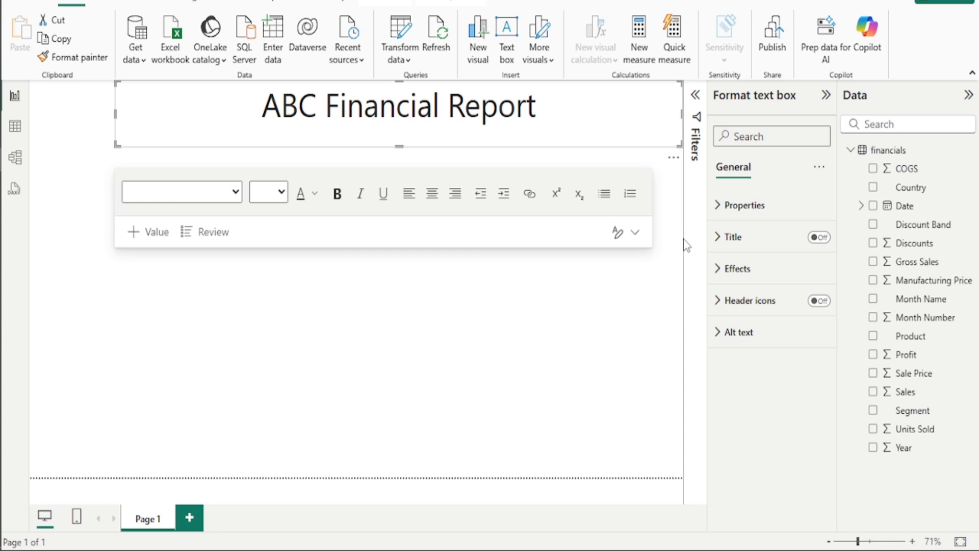
{"action": "left_click", "coordinate": [733, 270]}
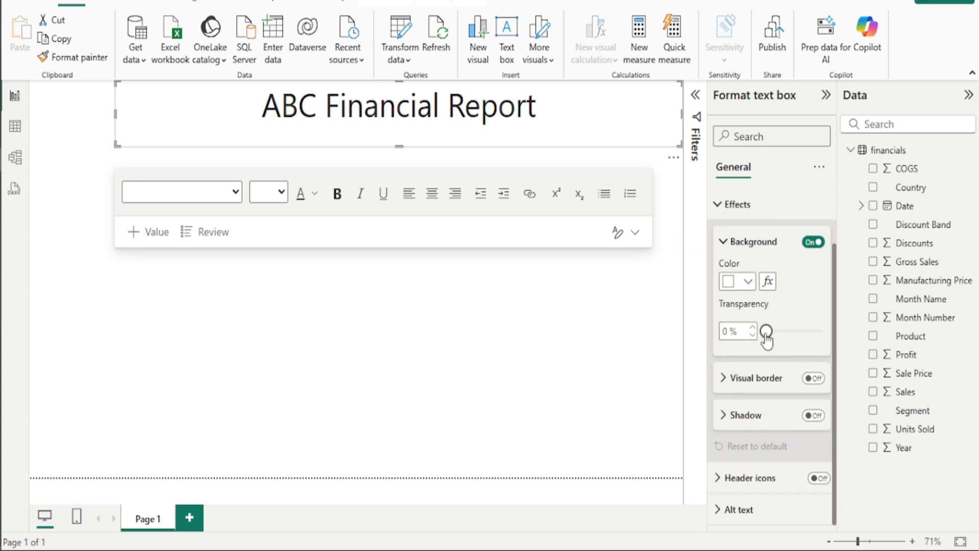
{"action": "scroll", "coordinate": [756, 265], "scroll_direction": "up", "scroll_amount": 2}
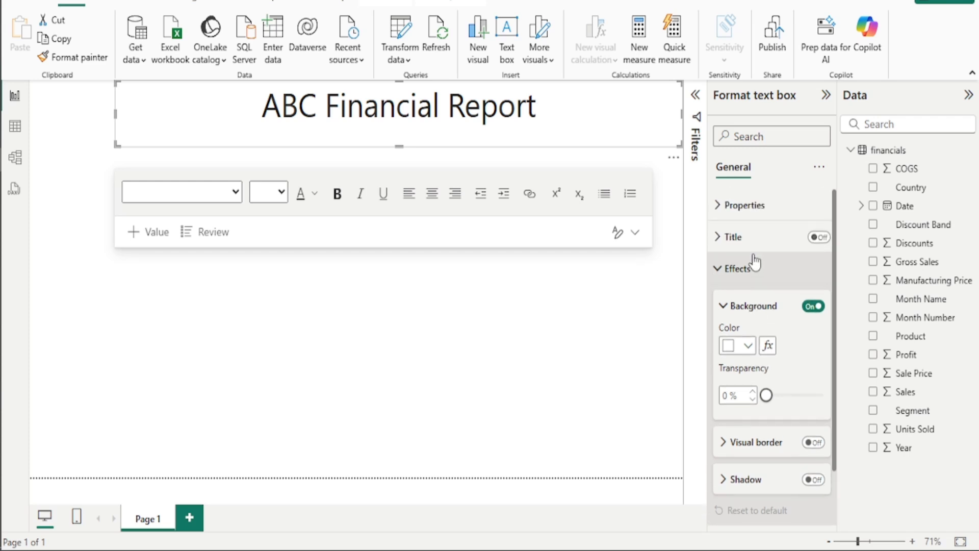
{"action": "left_click", "coordinate": [735, 209]}
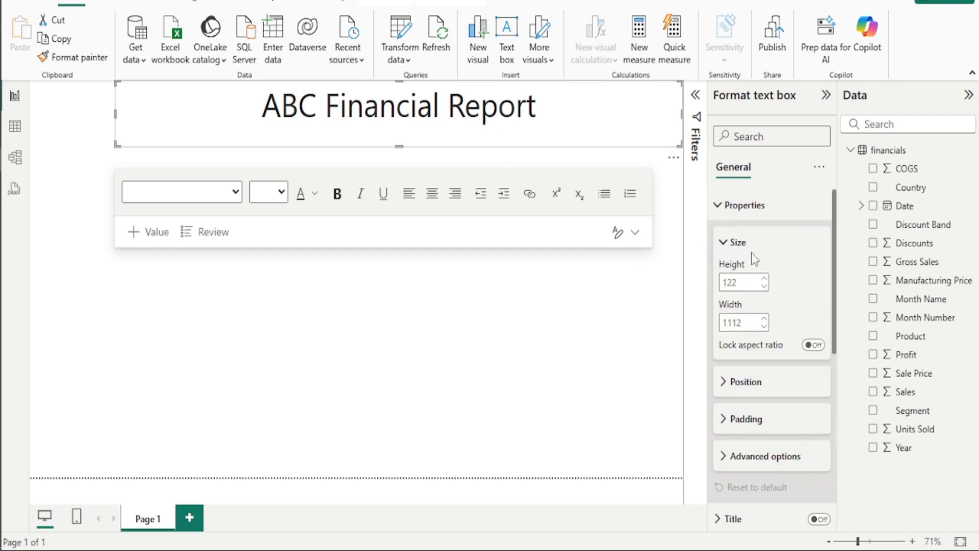
{"action": "scroll", "coordinate": [755, 259], "scroll_direction": "down", "scroll_amount": 1}
{"action": "scroll", "coordinate": [757, 257], "scroll_direction": "up", "scroll_amount": 1}
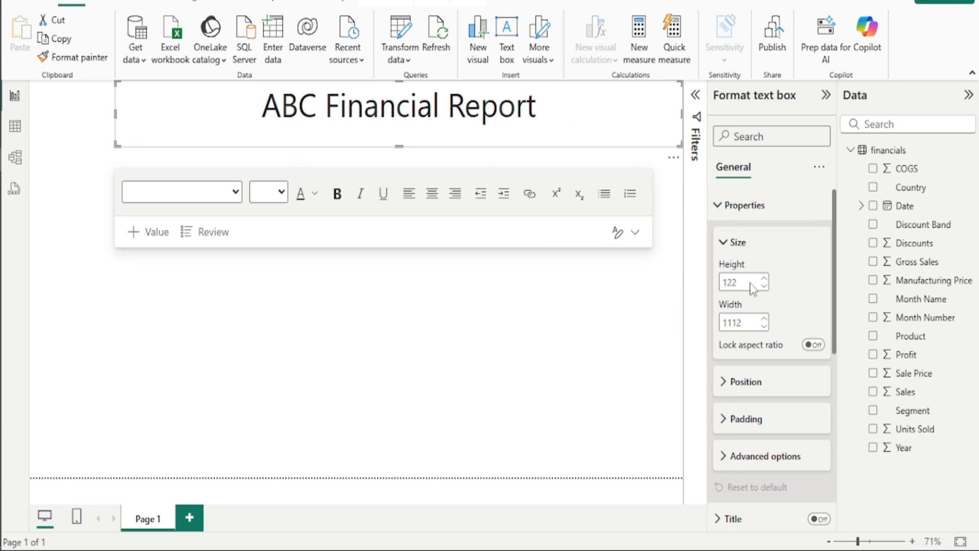
{"action": "scroll", "coordinate": [773, 366], "scroll_direction": "down", "scroll_amount": 1}
{"action": "scroll", "coordinate": [772, 348], "scroll_direction": "down", "scroll_amount": 1}
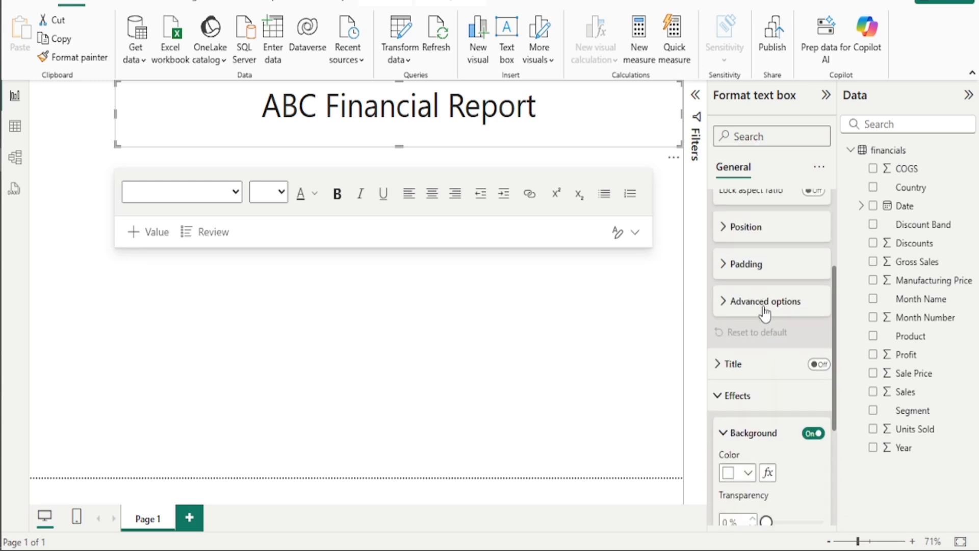
{"action": "scroll", "coordinate": [746, 331], "scroll_direction": "down", "scroll_amount": 1}
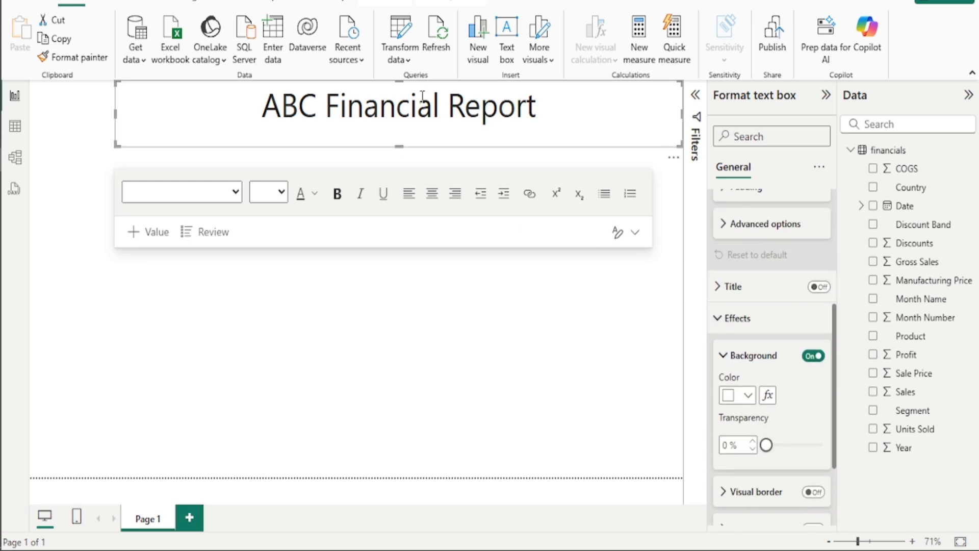
{"action": "scroll", "coordinate": [744, 322], "scroll_direction": "down", "scroll_amount": 2}
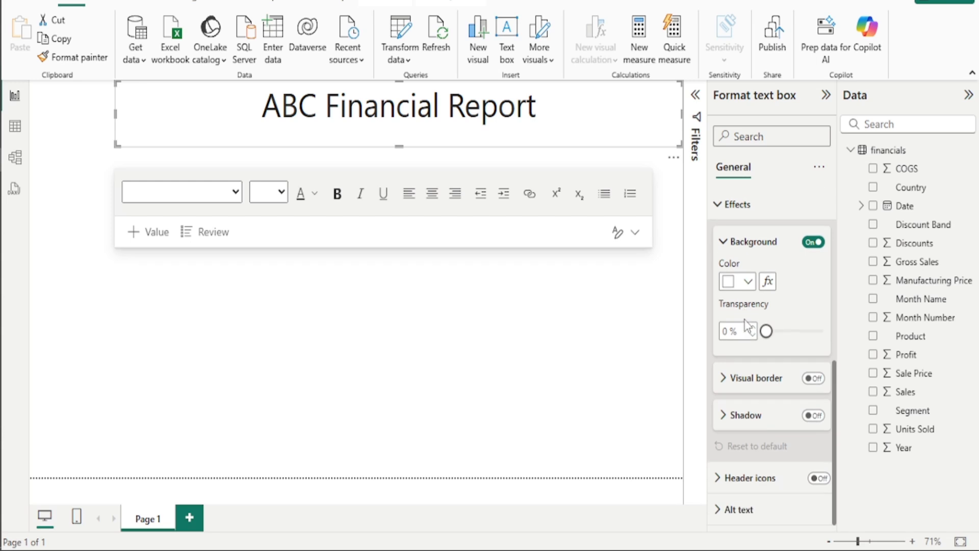
Turn on the title text box's visual border, set its width to 2 px, and deselect the text box.
{"action": "left_click", "coordinate": [813, 378]}
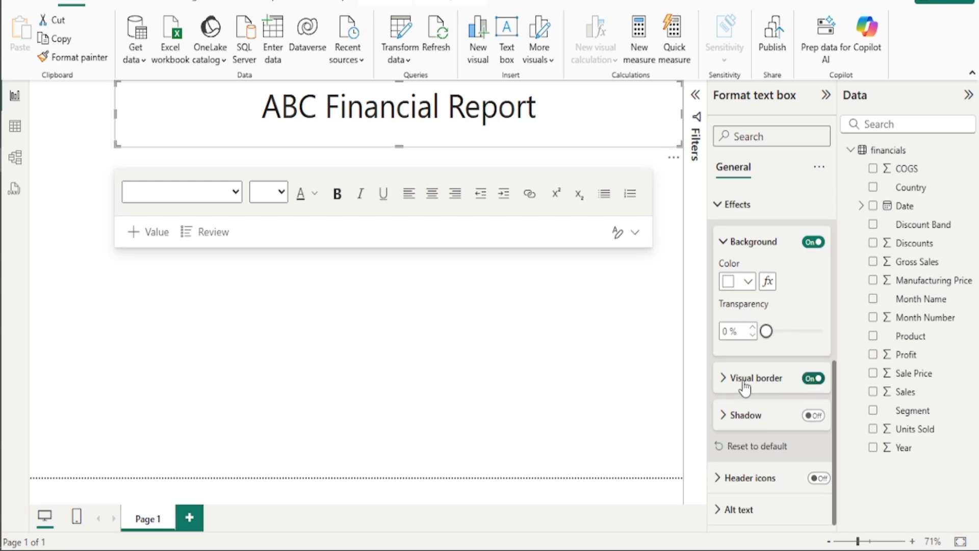
{"action": "left_click", "coordinate": [723, 380]}
{"action": "scroll", "coordinate": [735, 380], "scroll_direction": "down", "scroll_amount": 1}
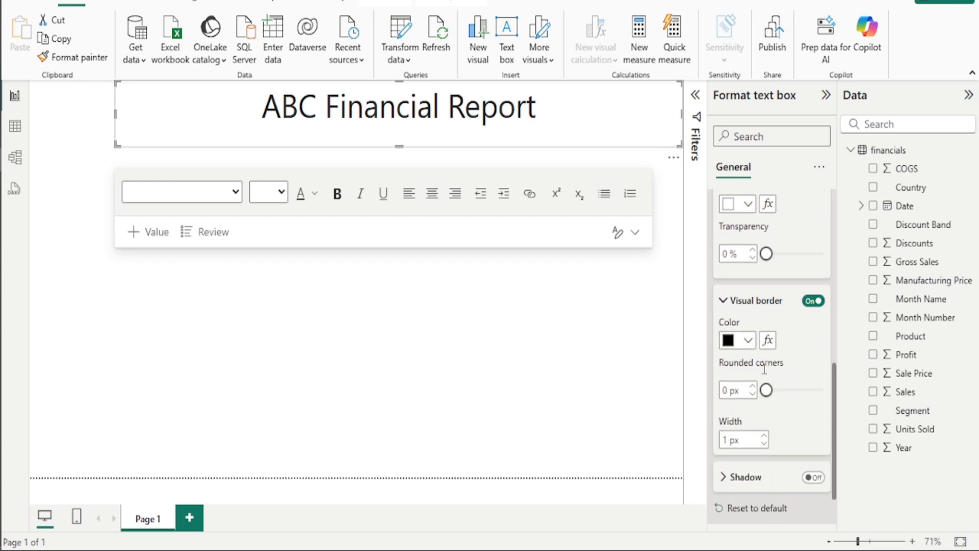
{"action": "scroll", "coordinate": [764, 368], "scroll_direction": "down", "scroll_amount": 1}
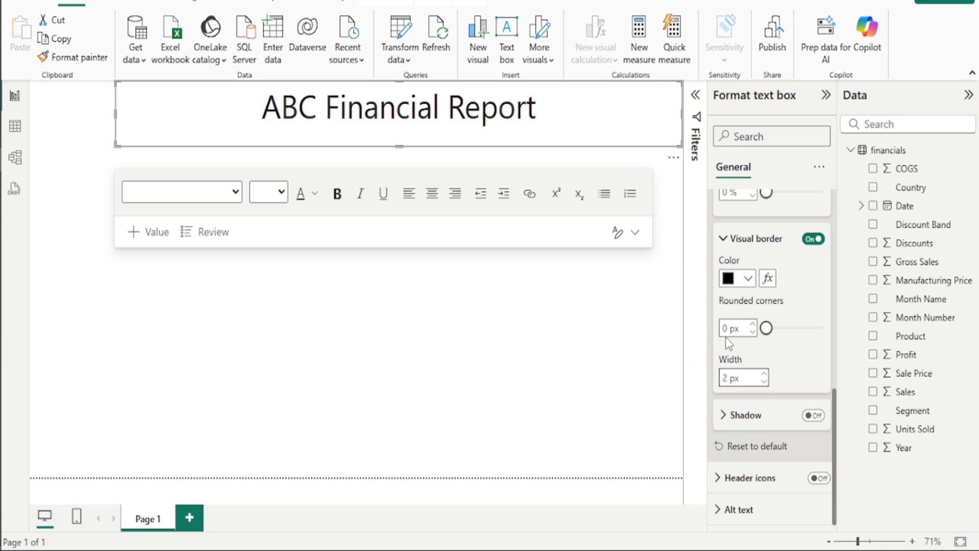
{"action": "left_click", "coordinate": [632, 357]}
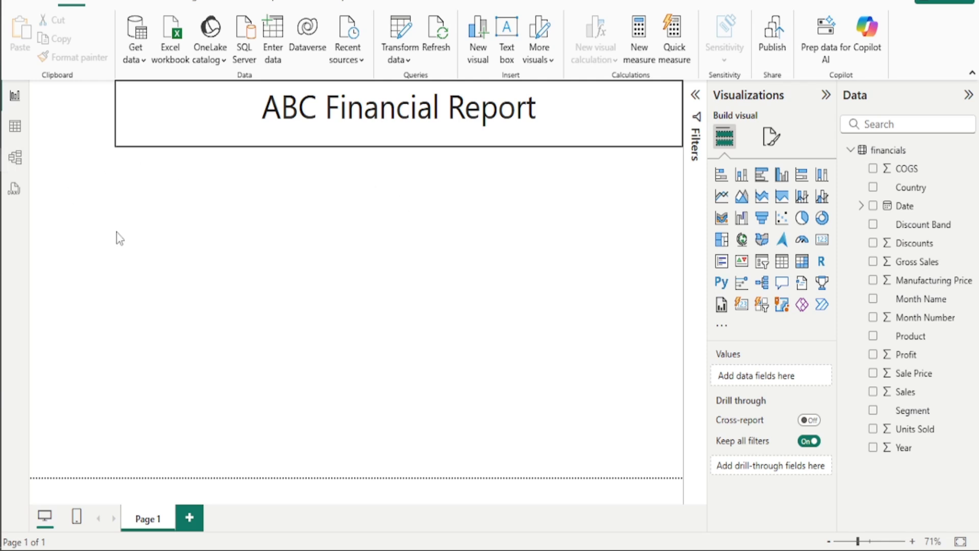
Switch to the Edge browser and run a Bing image search for "PowerBI Financial dashboard templates".
{"action": "mouse_move", "coordinate": [1, 172]}
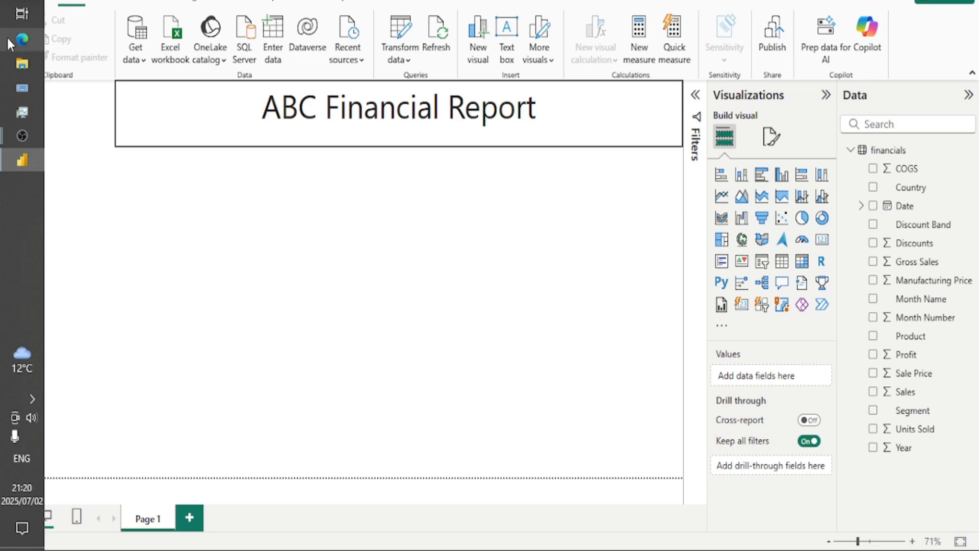
{"action": "left_click", "coordinate": [8, 41]}
{"action": "left_click", "coordinate": [346, 3]}
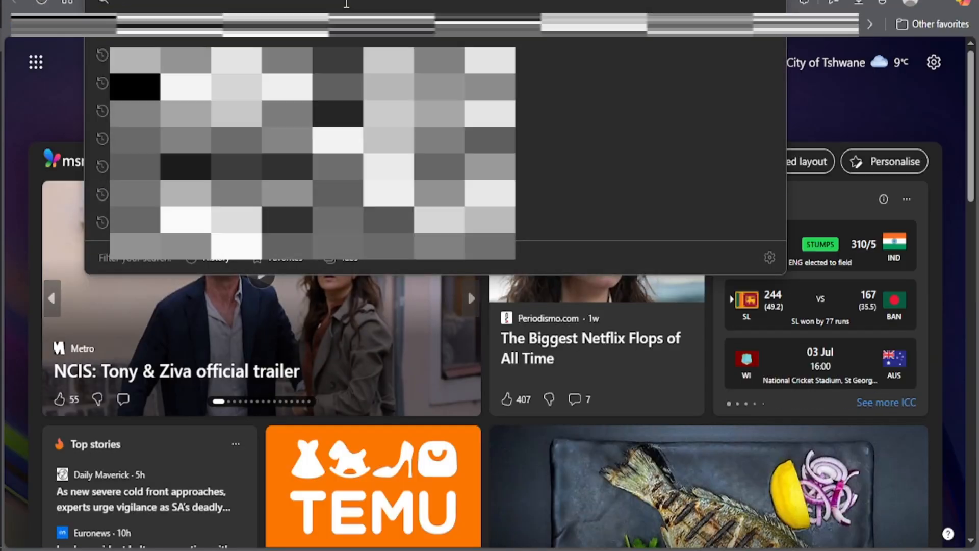
{"action": "type", "text": "Pow"}
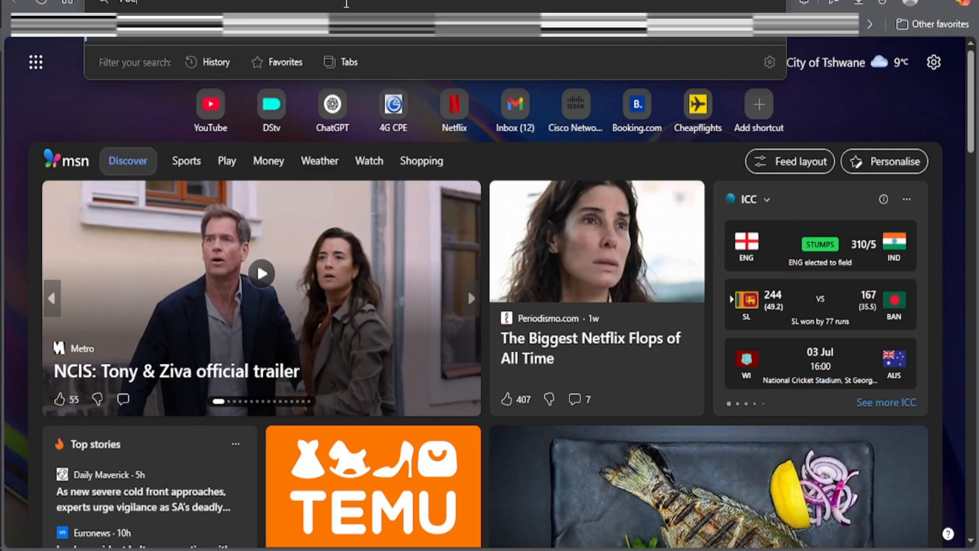
{"action": "type", "text": "erbi"}
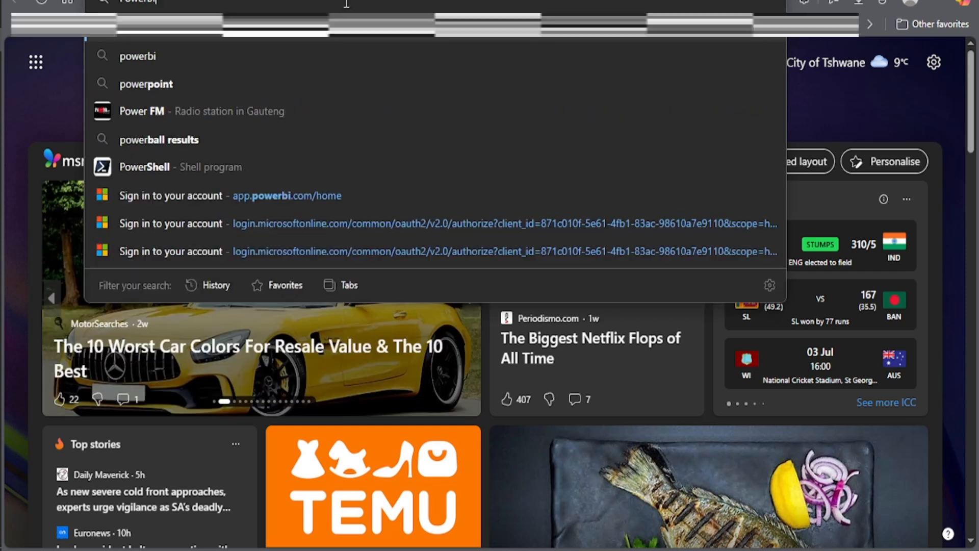
{"action": "type", "text": " n"}
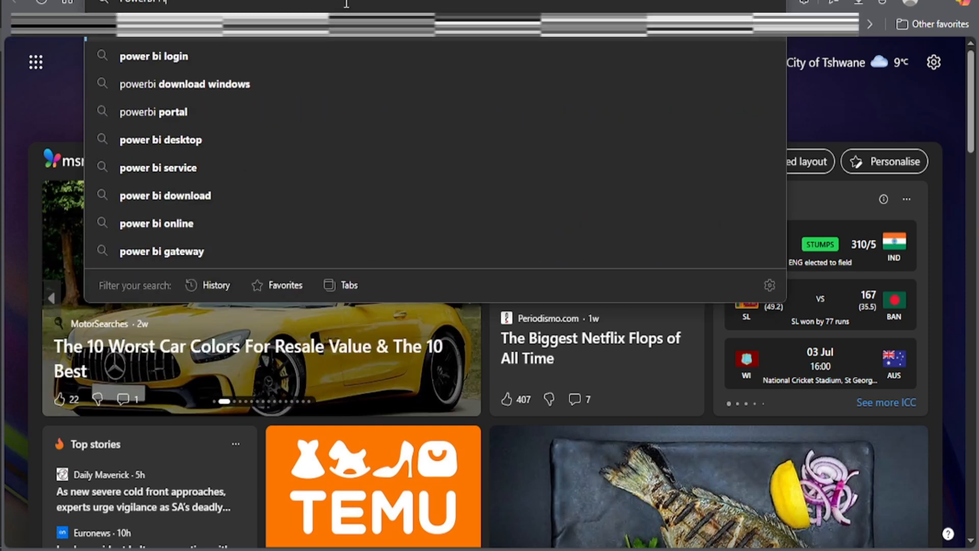
{"action": "type", "text": "financial"}
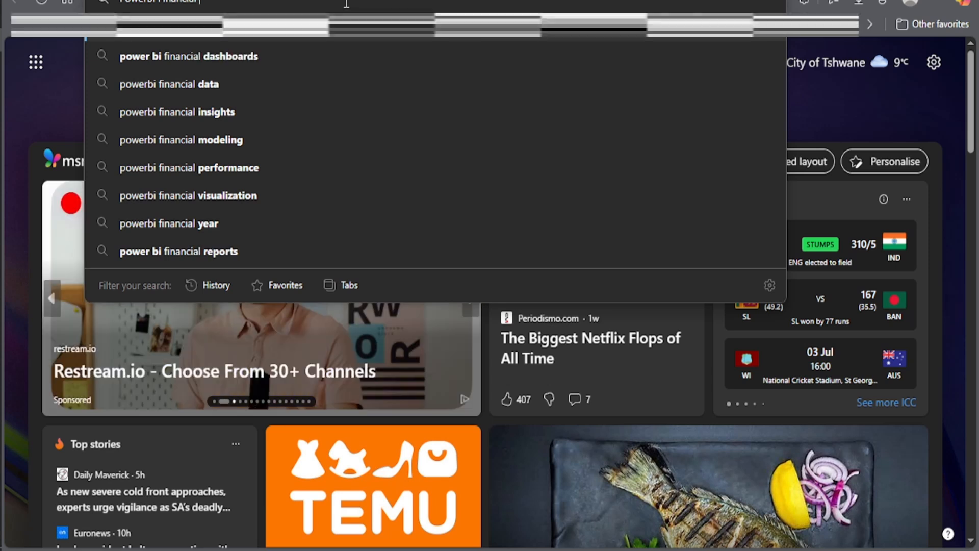
{"action": "type", "text": " da"}
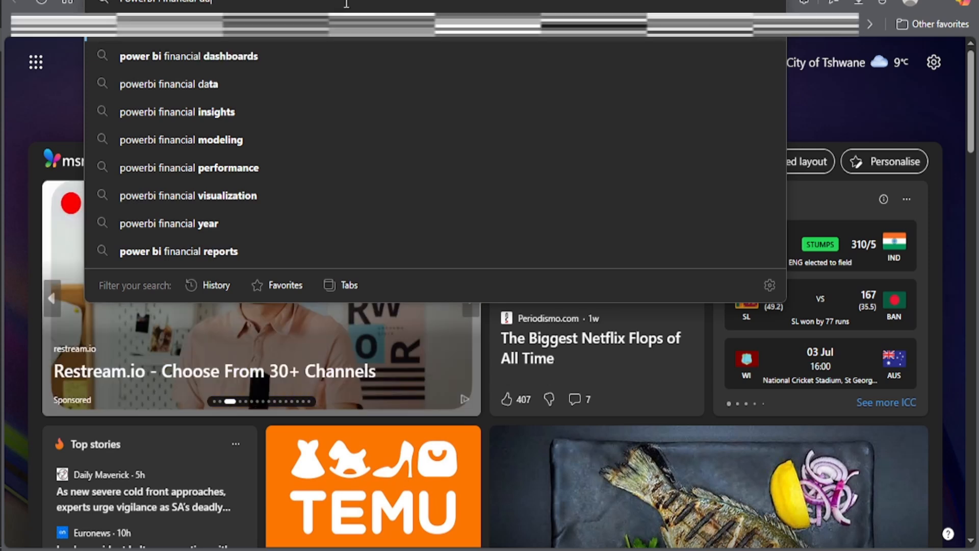
{"action": "type", "text": "shboar"}
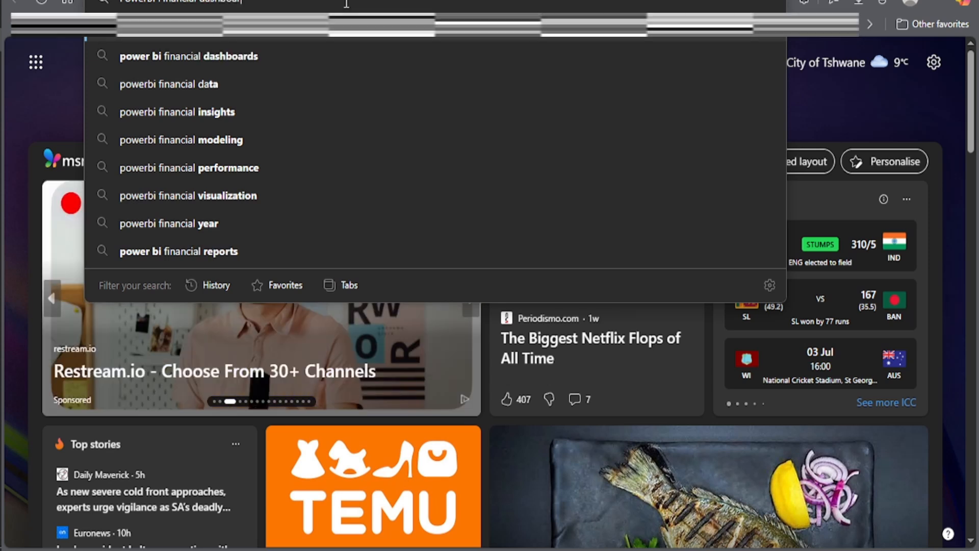
{"action": "type", "text": "d tem"}
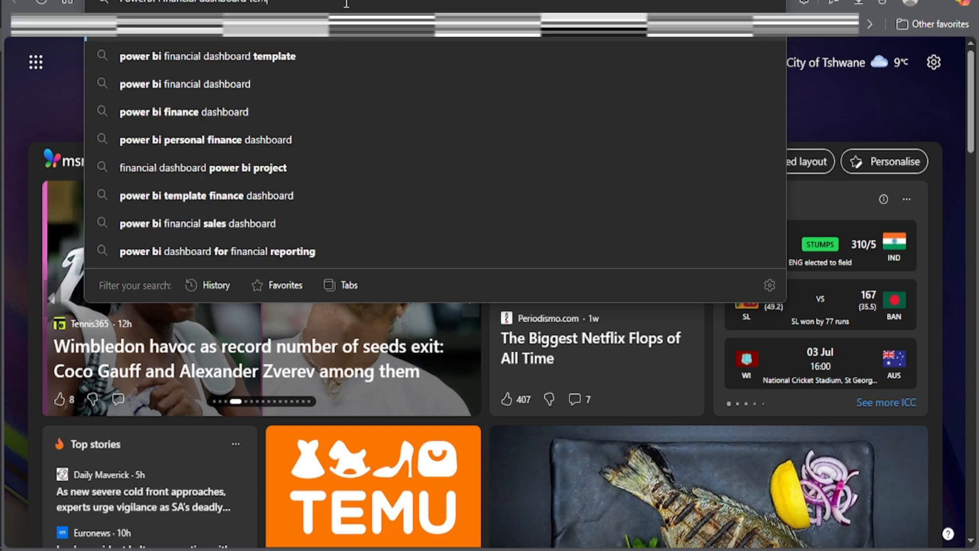
{"action": "type", "text": "plates"}
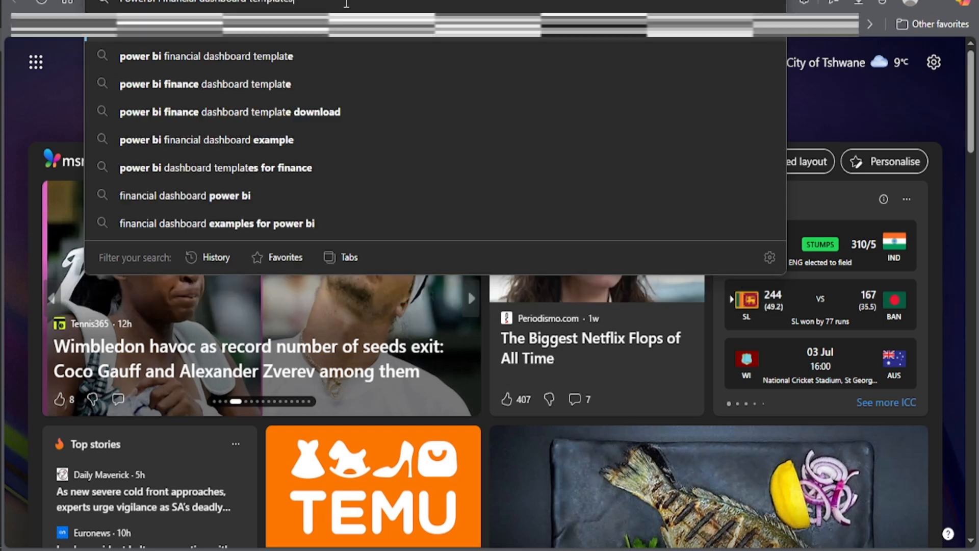
{"action": "key", "text": "Return"}
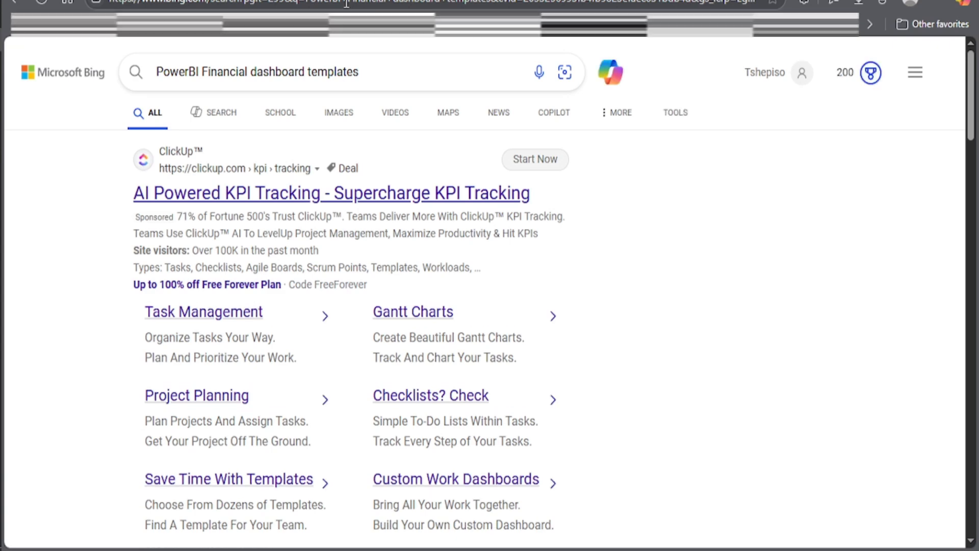
{"action": "left_click", "coordinate": [344, 115]}
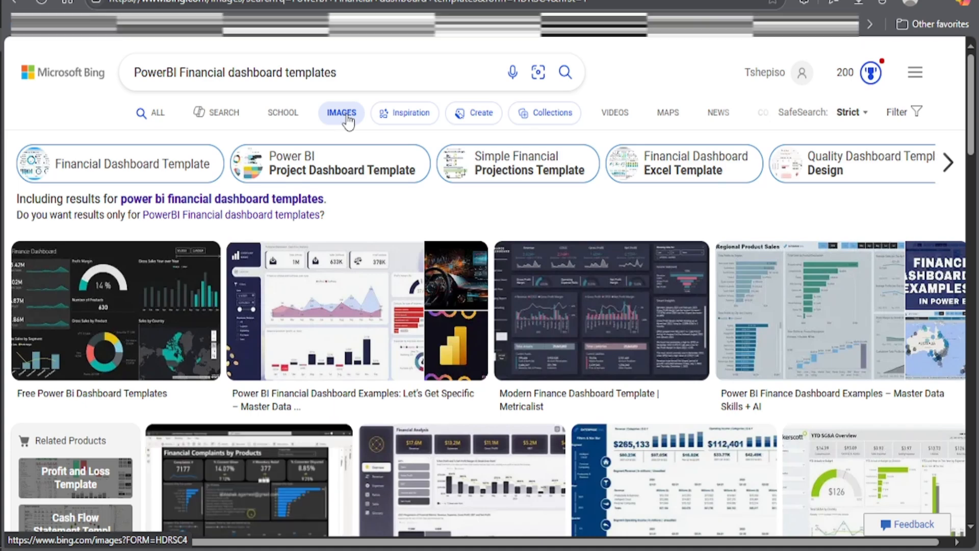
Browse the image results to examine example layouts of Power BI financial dashboards.
{"action": "scroll", "coordinate": [426, 234], "scroll_direction": "down", "scroll_amount": 3}
{"action": "scroll", "coordinate": [427, 250], "scroll_direction": "down", "scroll_amount": 5}
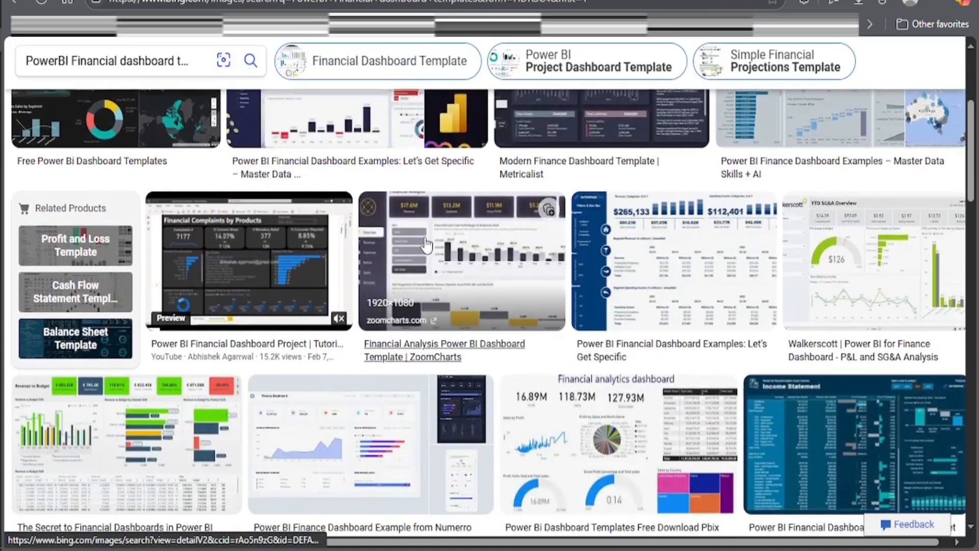
{"action": "scroll", "coordinate": [528, 227], "scroll_direction": "down", "scroll_amount": 8}
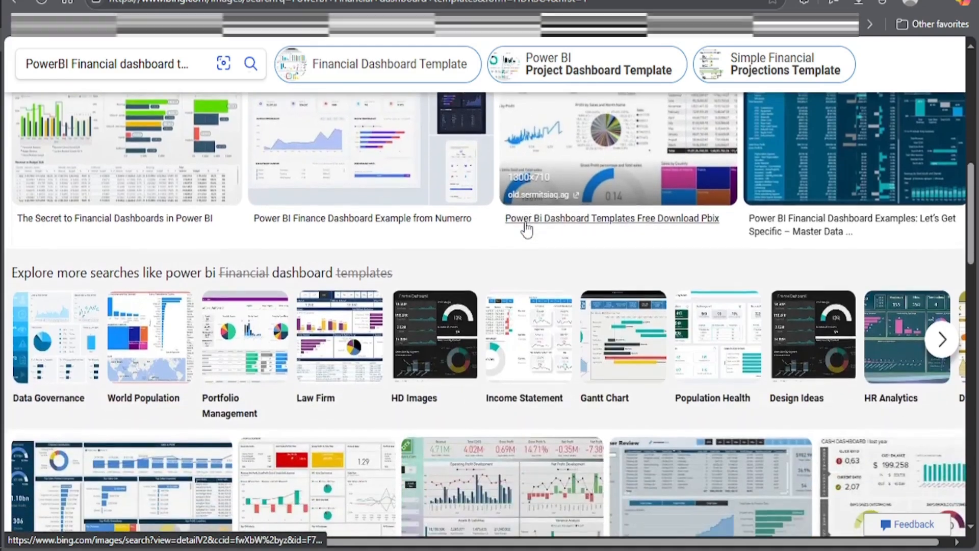
{"action": "scroll", "coordinate": [520, 225], "scroll_direction": "down", "scroll_amount": 15}
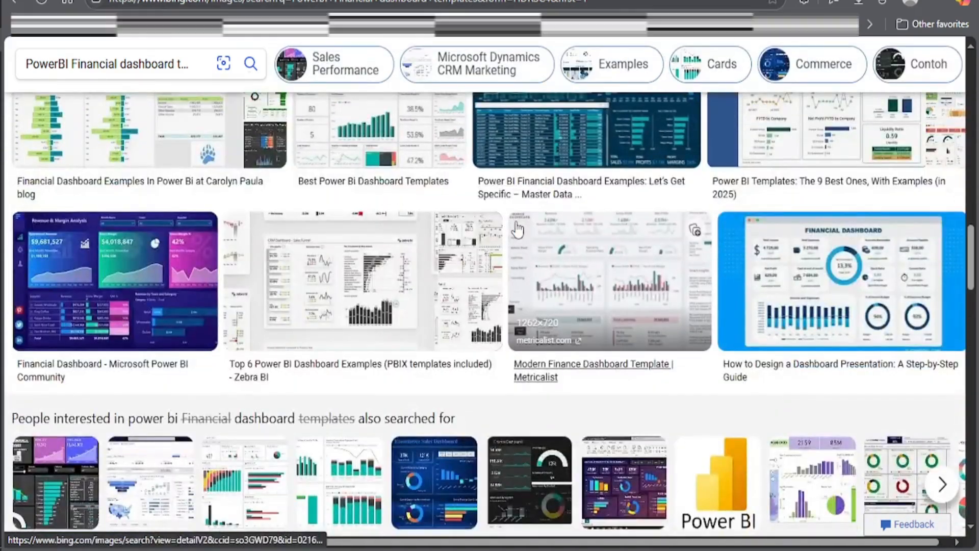
{"action": "scroll", "coordinate": [518, 230], "scroll_direction": "down", "scroll_amount": 3}
{"action": "scroll", "coordinate": [518, 230], "scroll_direction": "up", "scroll_amount": 5}
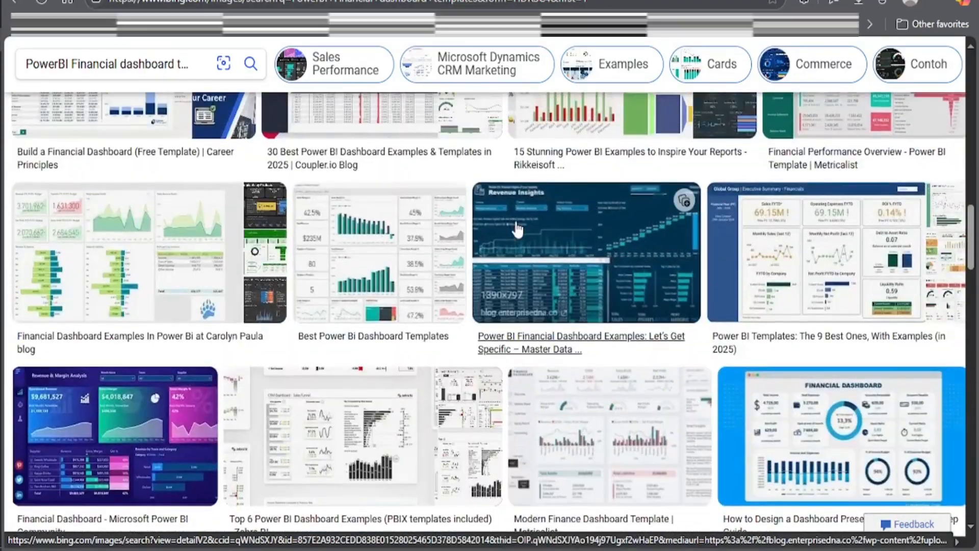
{"action": "scroll", "coordinate": [518, 229], "scroll_direction": "up", "scroll_amount": 15}
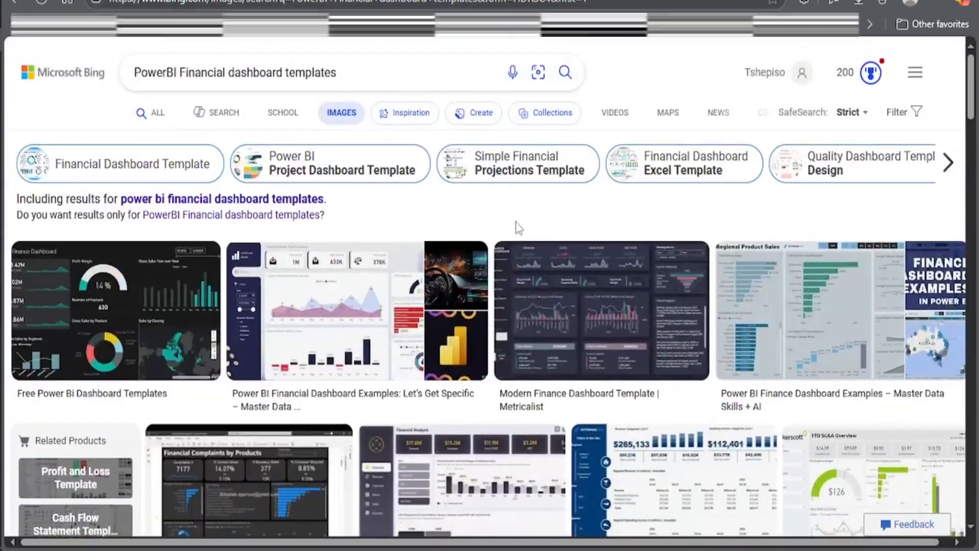
{"action": "scroll", "coordinate": [447, 215], "scroll_direction": "down", "scroll_amount": 5}
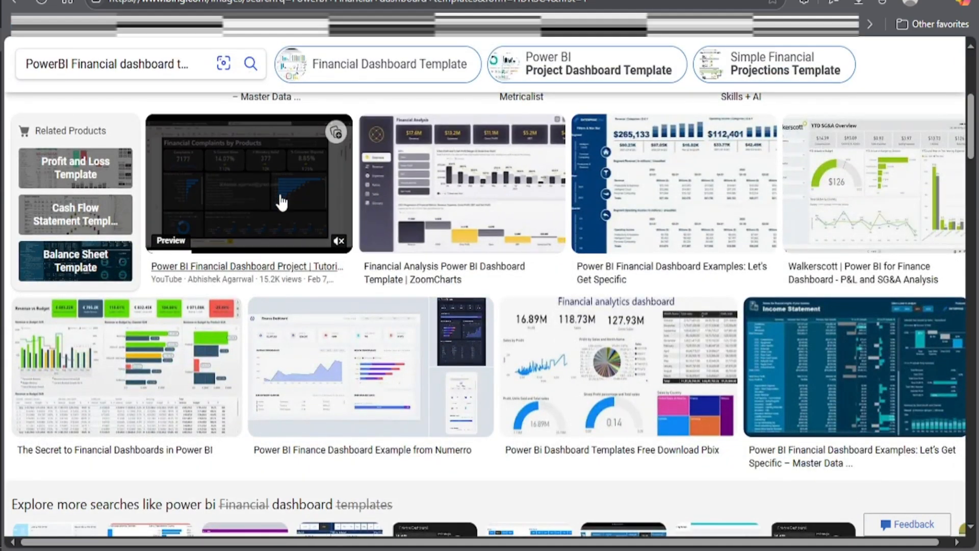
{"action": "scroll", "coordinate": [411, 220], "scroll_direction": "down", "scroll_amount": 3}
{"action": "scroll", "coordinate": [521, 196], "scroll_direction": "down", "scroll_amount": 8}
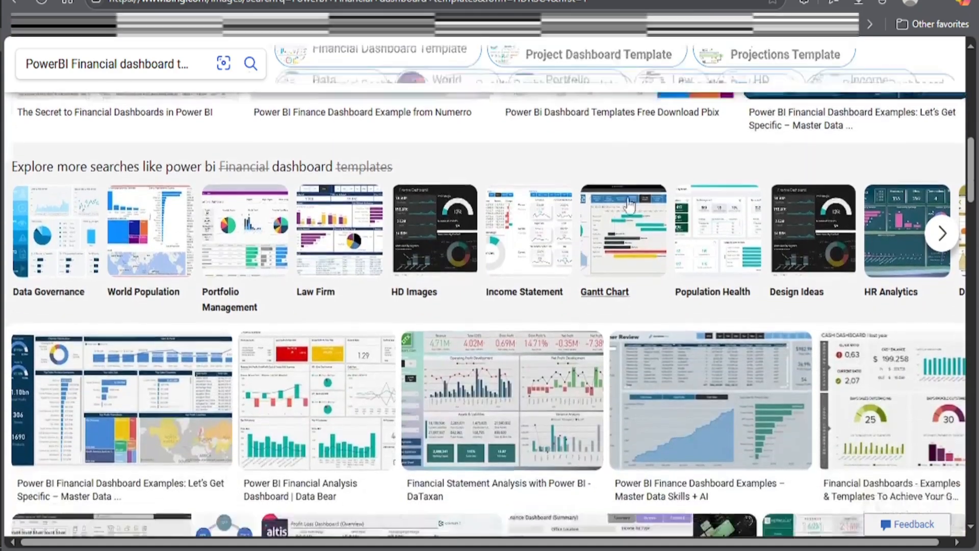
{"action": "scroll", "coordinate": [521, 196], "scroll_direction": "down", "scroll_amount": 4}
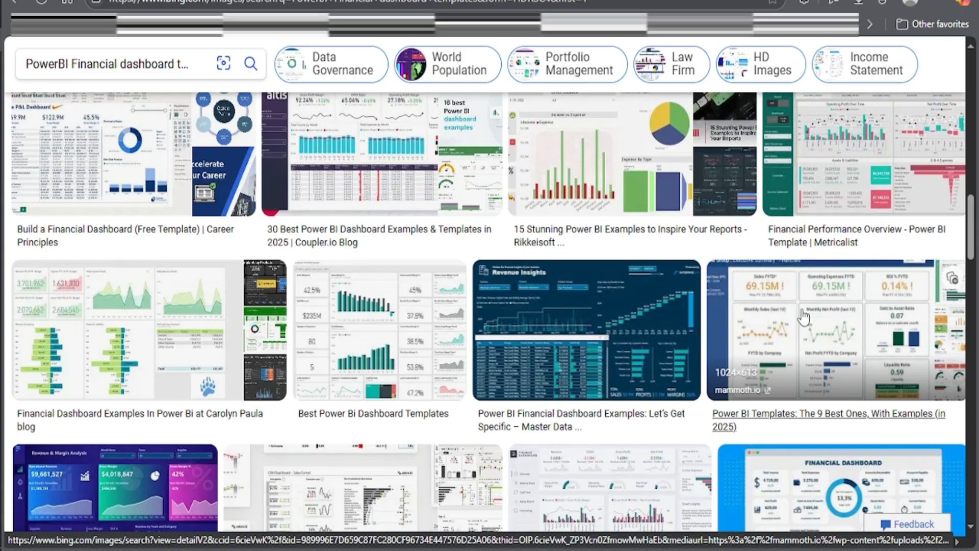
{"action": "scroll", "coordinate": [798, 311], "scroll_direction": "down", "scroll_amount": 3}
{"action": "scroll", "coordinate": [572, 305], "scroll_direction": "down", "scroll_amount": 2}
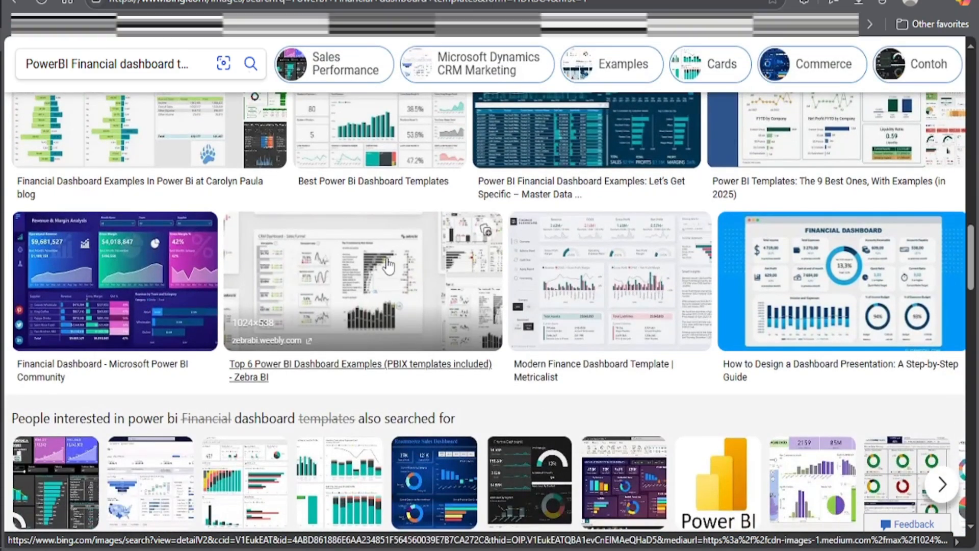
{"action": "scroll", "coordinate": [583, 279], "scroll_direction": "down", "scroll_amount": 1}
{"action": "scroll", "coordinate": [583, 278], "scroll_direction": "down", "scroll_amount": 2}
{"action": "scroll", "coordinate": [510, 269], "scroll_direction": "down", "scroll_amount": 3}
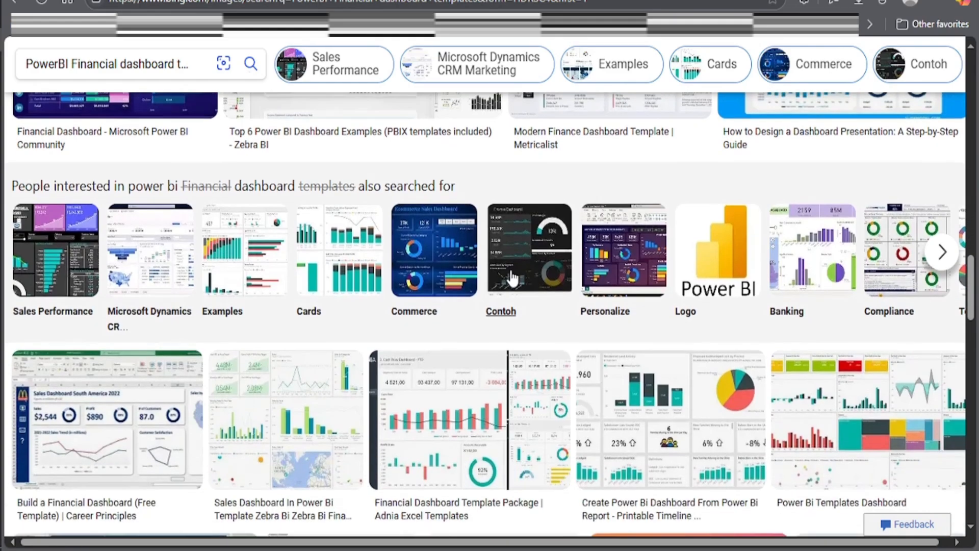
{"action": "scroll", "coordinate": [463, 261], "scroll_direction": "down", "scroll_amount": 3}
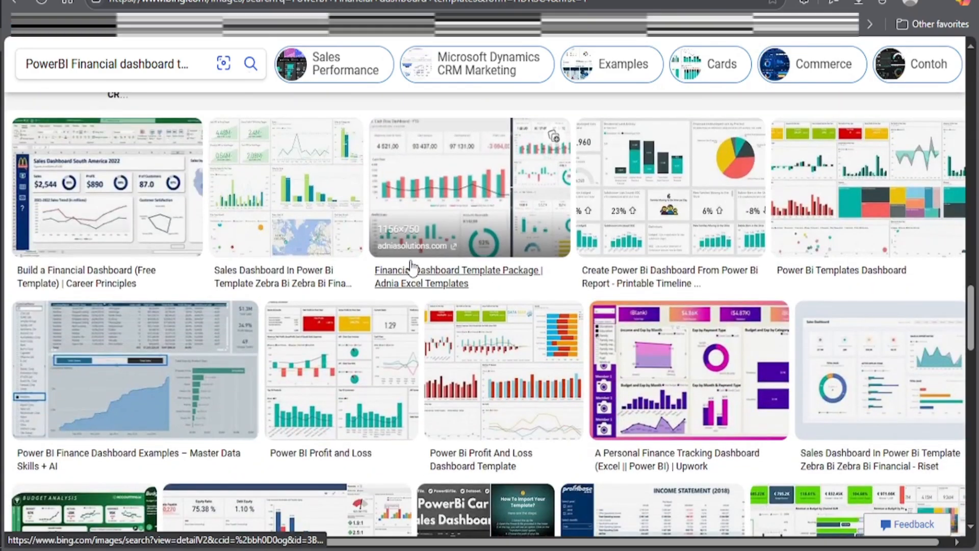
Look further down the image results for more Power BI financial dashboard layout examples.
{"action": "scroll", "coordinate": [514, 301], "scroll_direction": "down", "scroll_amount": 5}
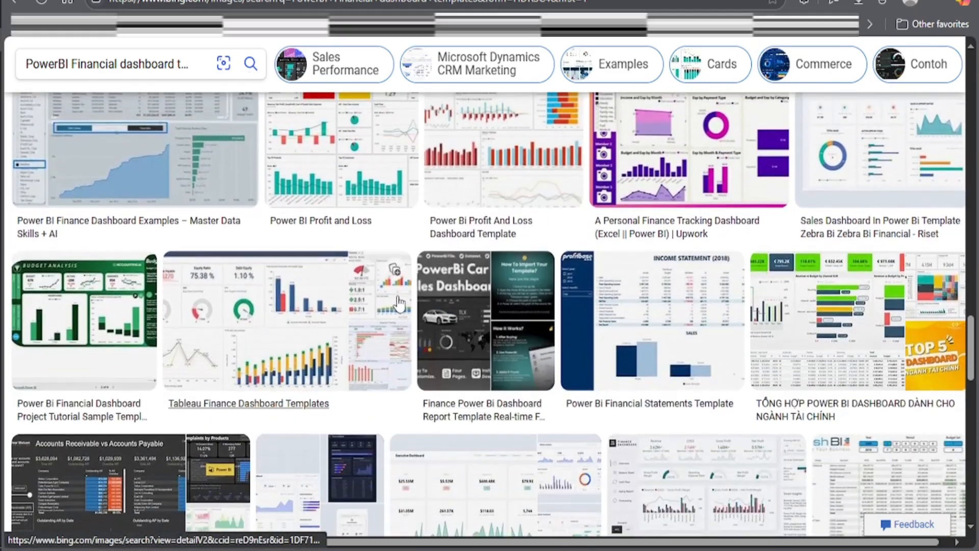
{"action": "scroll", "coordinate": [392, 297], "scroll_direction": "down", "scroll_amount": 3}
{"action": "scroll", "coordinate": [392, 298], "scroll_direction": "down", "scroll_amount": 7}
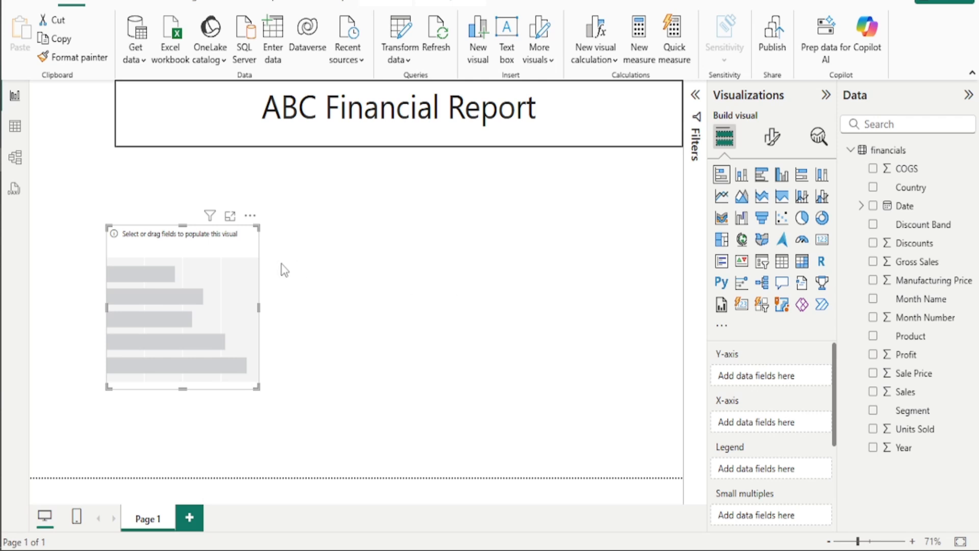
Move the empty stacked bar chart to the page's lower-right corner, shrink it slightly, and deselect it.
{"action": "left_click_drag", "start_coordinate": [234, 243], "coordinate": [681, 340]}
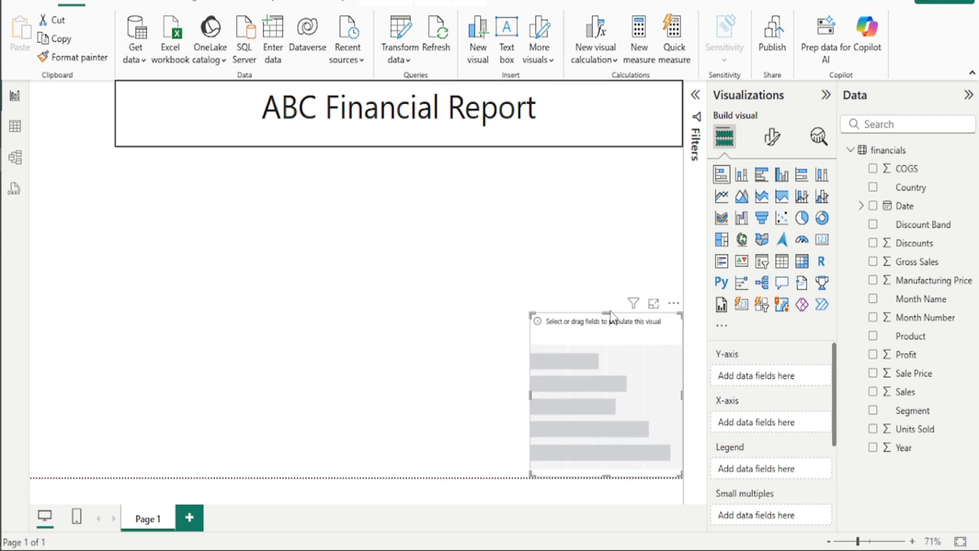
{"action": "left_click_drag", "start_coordinate": [607, 312], "coordinate": [615, 331]}
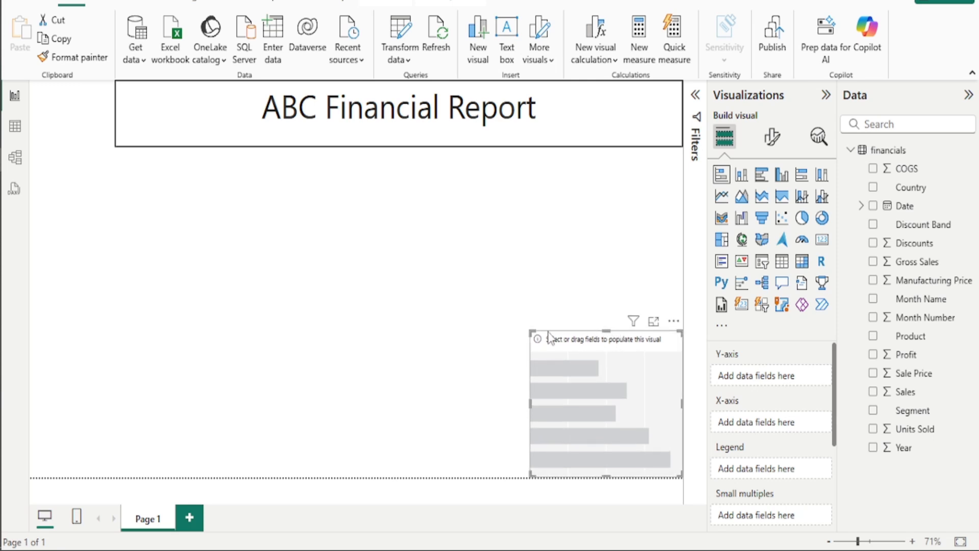
{"action": "left_click_drag", "start_coordinate": [532, 331], "coordinate": [545, 332]}
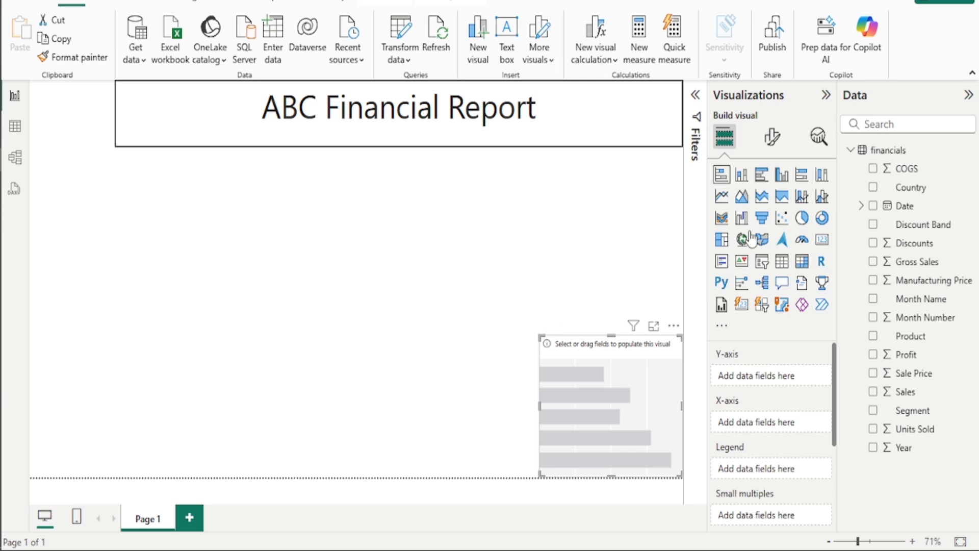
{"action": "left_click", "coordinate": [653, 227]}
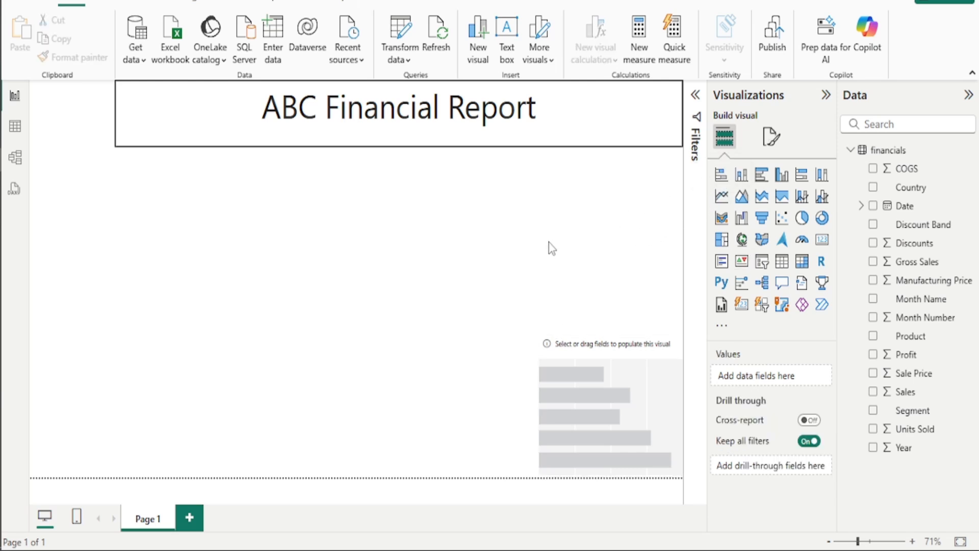
Add a second empty stacked bar chart to the page and enlarge the one in the lower-right corner.
{"action": "left_click", "coordinate": [721, 175]}
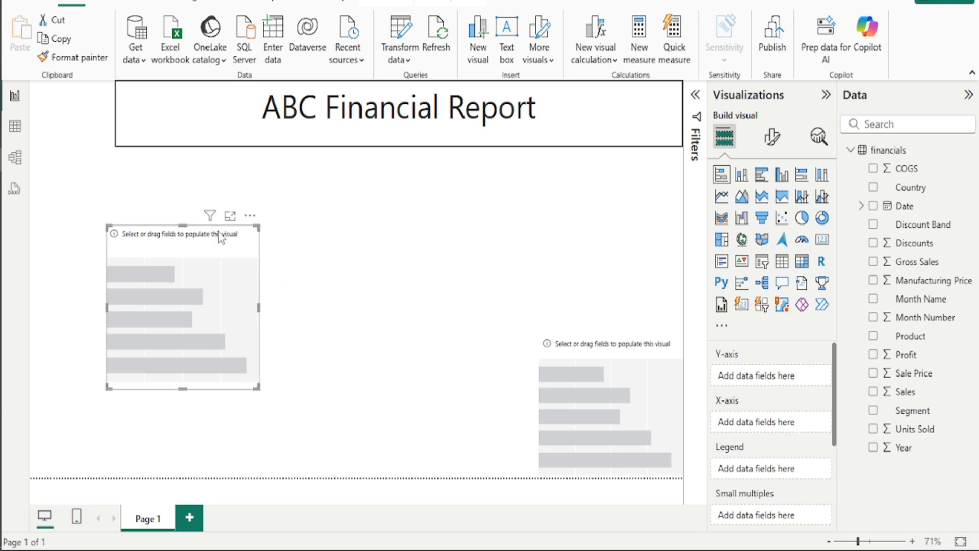
{"action": "left_click", "coordinate": [568, 400]}
{"action": "left_click_drag", "start_coordinate": [540, 336], "coordinate": [488, 327]}
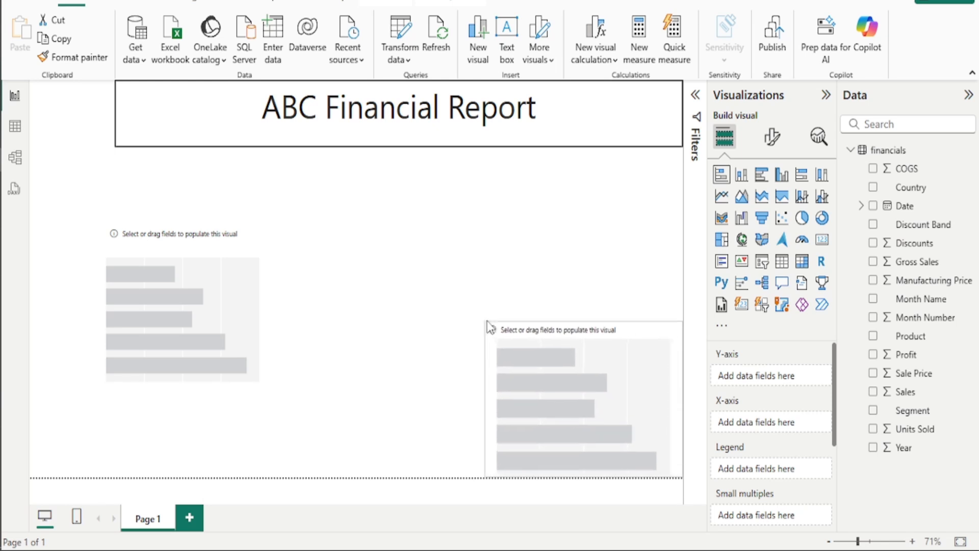
Move the lower-right chart up directly beneath the title's right end and delete the second bar chart.
{"action": "left_click_drag", "start_coordinate": [184, 242], "coordinate": [247, 232]}
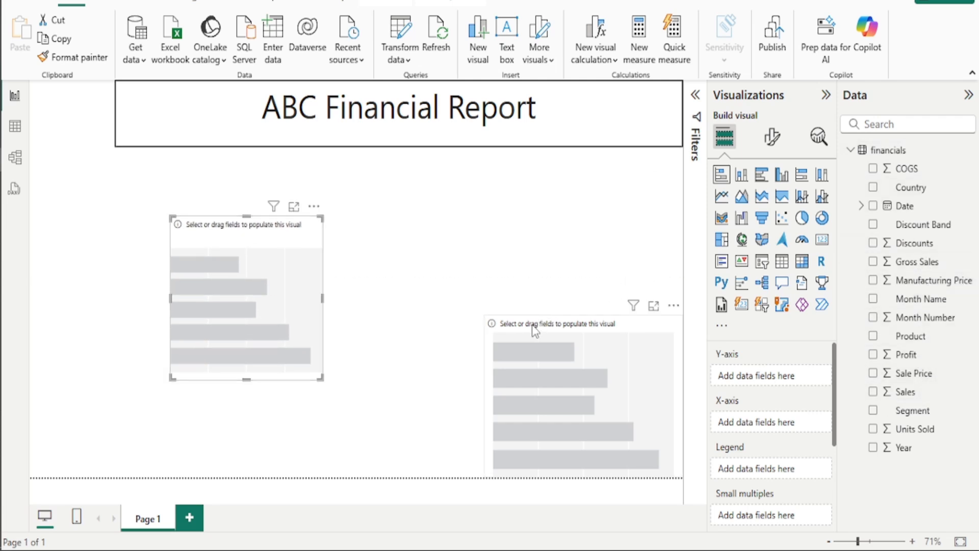
{"action": "left_click_drag", "start_coordinate": [535, 330], "coordinate": [539, 174]}
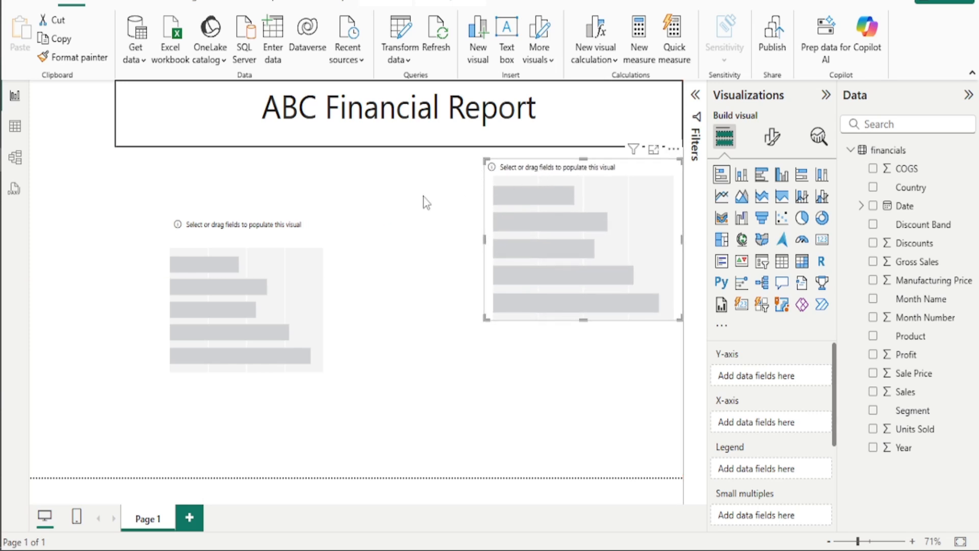
{"action": "left_click_drag", "start_coordinate": [245, 231], "coordinate": [390, 174]}
{"action": "key", "text": "Delete"}
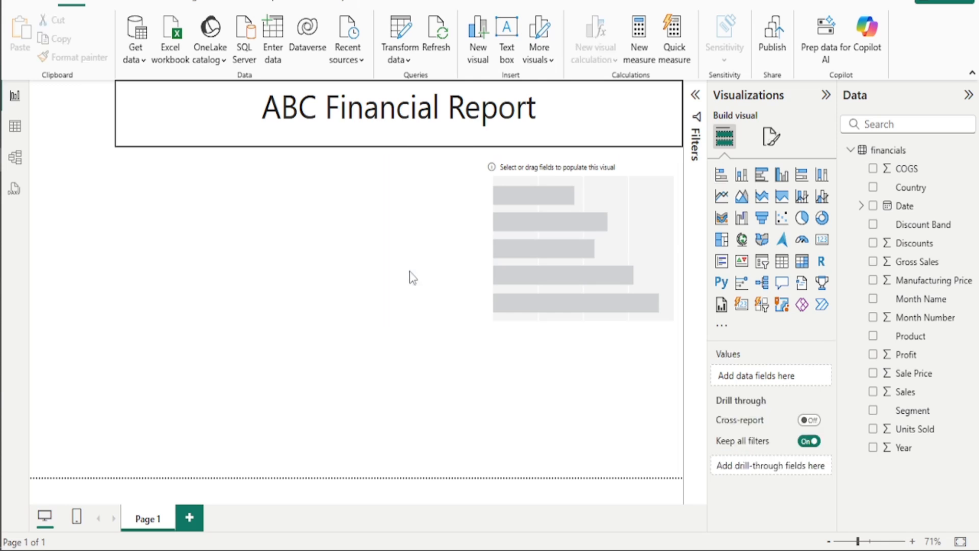
Duplicate the remaining bar chart twice and place the copies beside it in a row beneath the title.
{"action": "left_click", "coordinate": [499, 247]}
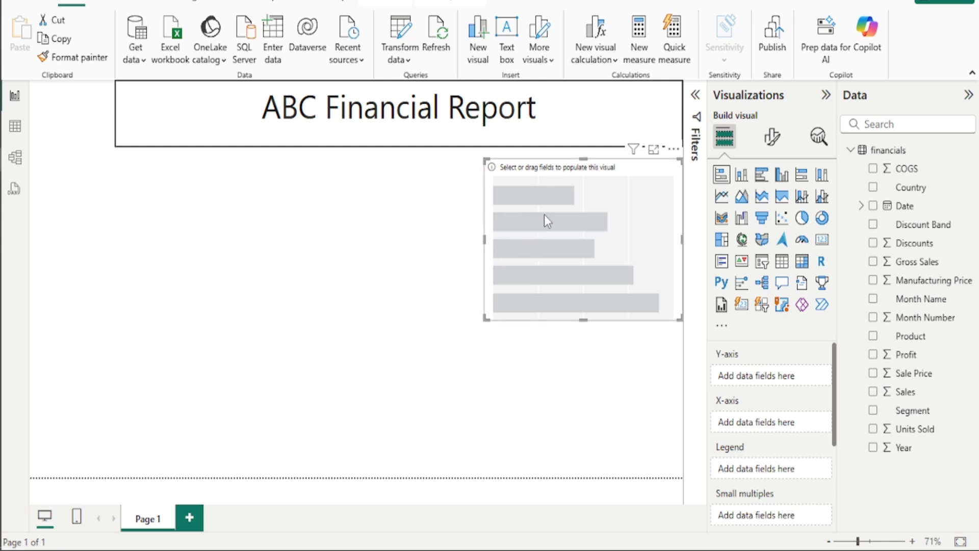
{"action": "key", "text": "ctrl+c"}
{"action": "key", "text": "ctrl+v"}
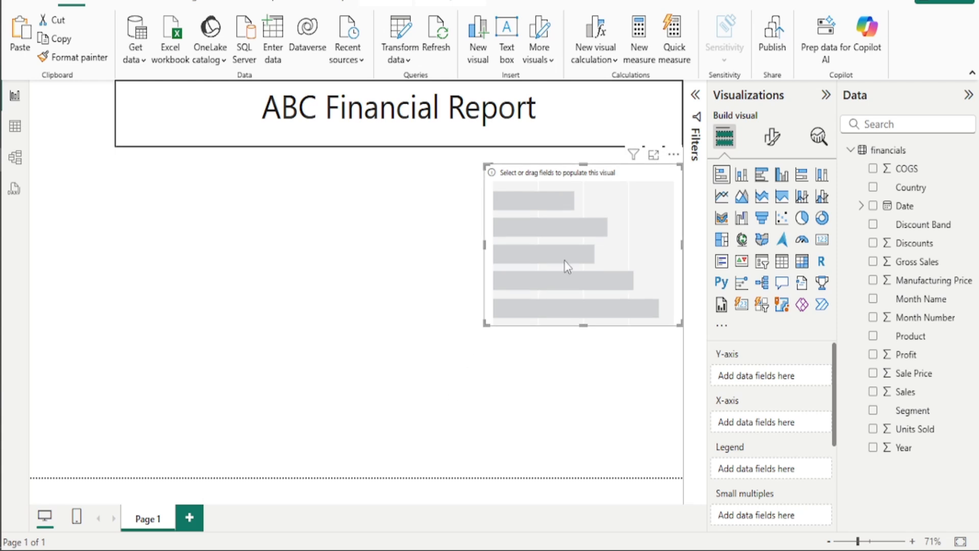
{"action": "left_click_drag", "start_coordinate": [562, 196], "coordinate": [387, 193]}
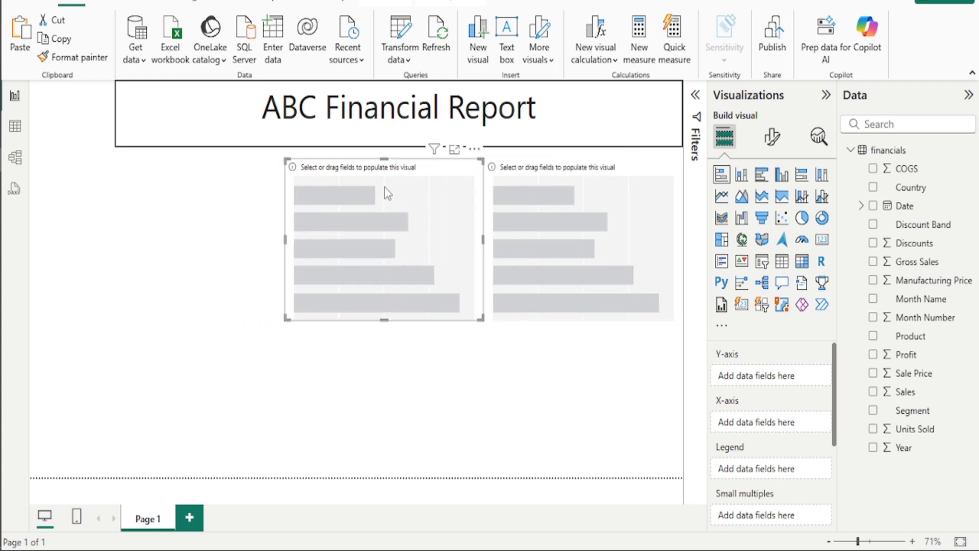
{"action": "key", "text": "ctrl+v"}
{"action": "left_click_drag", "start_coordinate": [579, 251], "coordinate": [211, 242]}
Narrow the left and right charts in the row and shift the middle chart slightly right to leave gaps between them.
{"action": "left_click", "coordinate": [316, 241]}
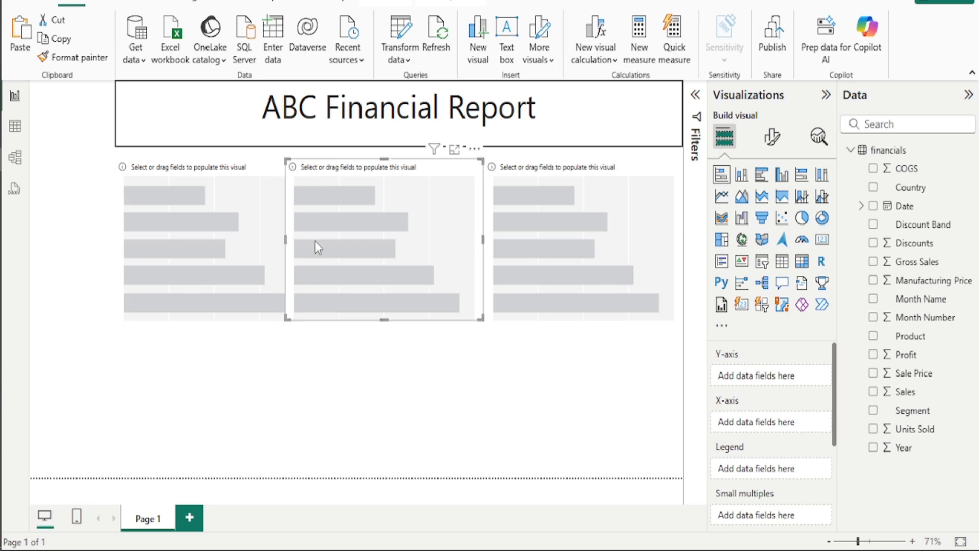
{"action": "left_click", "coordinate": [280, 236]}
{"action": "left_click_drag", "start_coordinate": [314, 238], "coordinate": [275, 242]}
{"action": "left_click", "coordinate": [422, 238]}
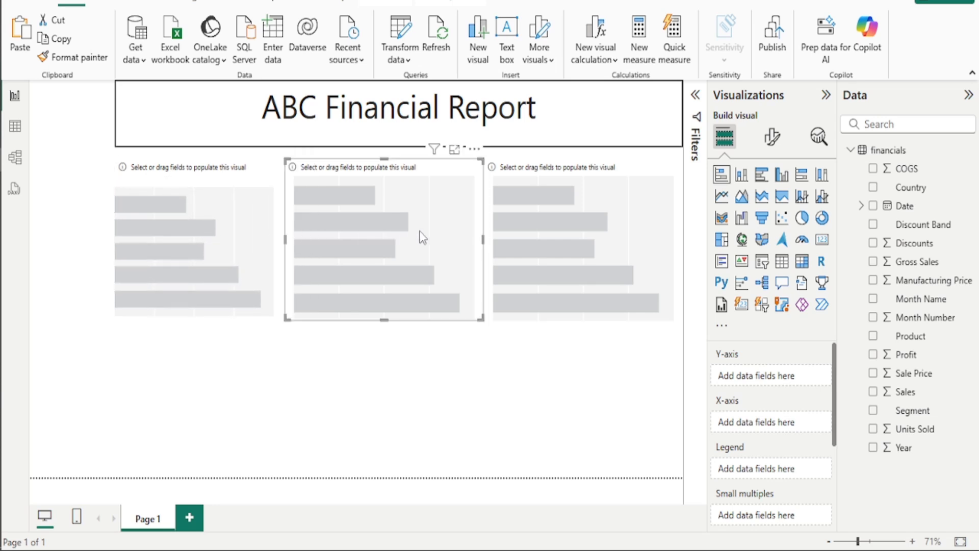
{"action": "left_click", "coordinate": [509, 240]}
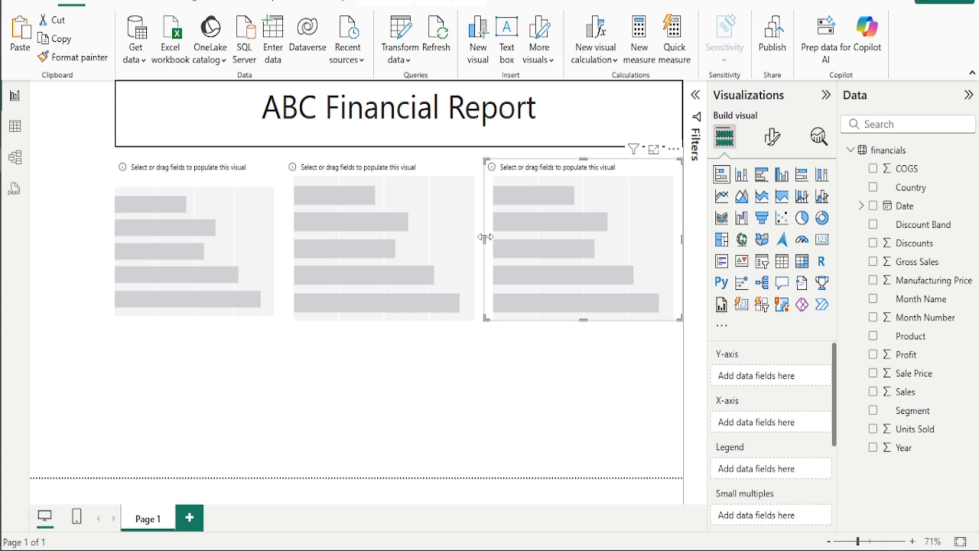
{"action": "left_click_drag", "start_coordinate": [484, 237], "coordinate": [519, 237]}
{"action": "left_click_drag", "start_coordinate": [399, 237], "coordinate": [420, 241]}
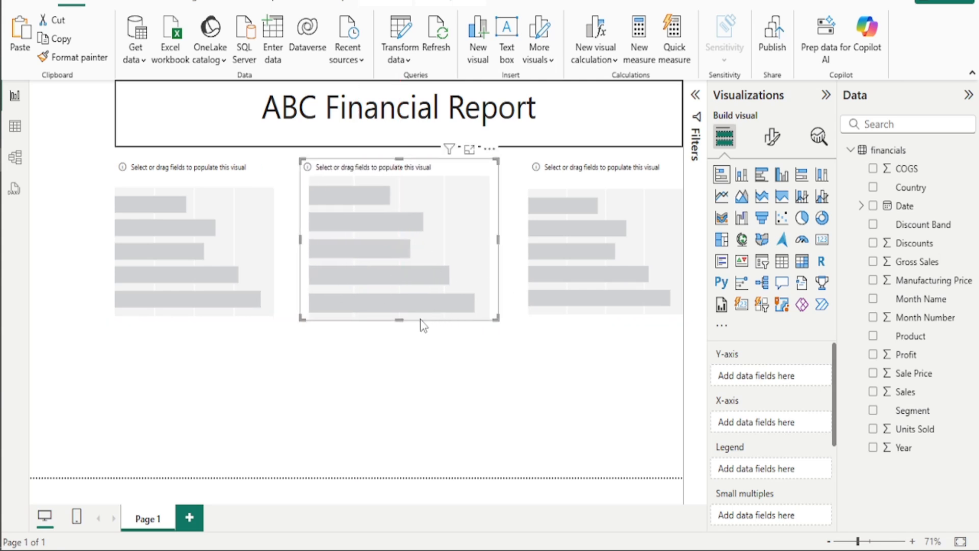
Widen the right and left charts toward the middle one to even out the row, and deselect them.
{"action": "mouse_move", "coordinate": [398, 320]}
{"action": "left_mouse_down"}
{"action": "mouse_move", "coordinate": [399, 312]}
{"action": "mouse_move", "coordinate": [400, 319]}
{"action": "left_mouse_up"}
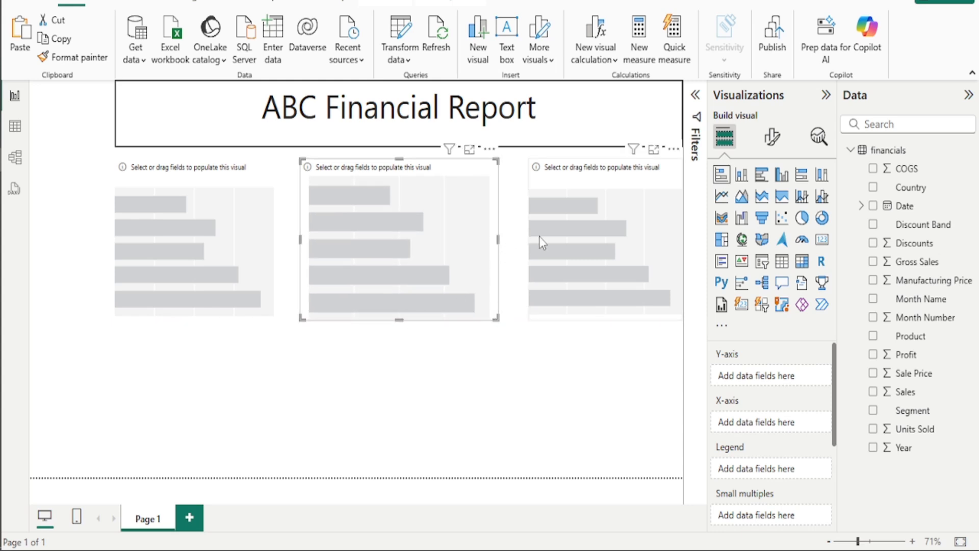
{"action": "left_click", "coordinate": [541, 285]}
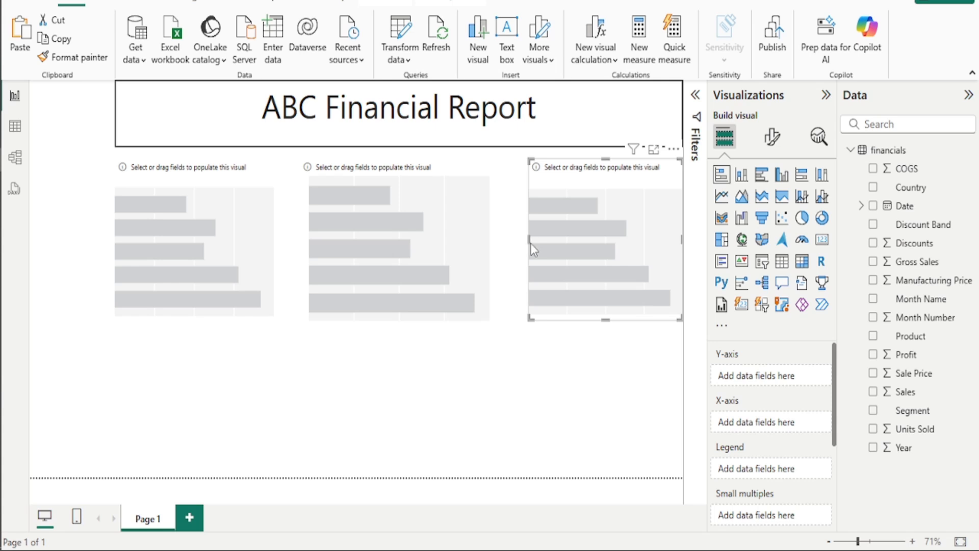
{"action": "left_click_drag", "start_coordinate": [530, 240], "coordinate": [506, 240]}
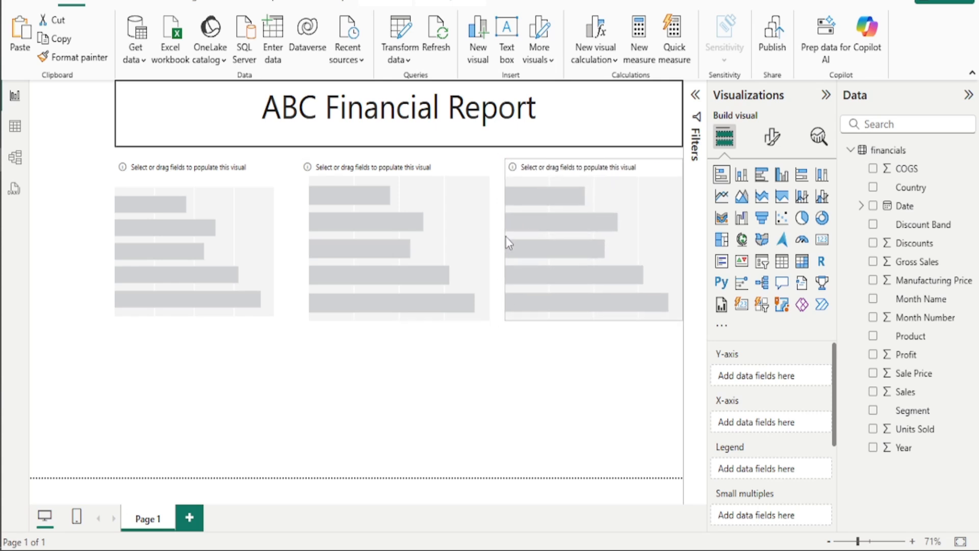
{"action": "left_click", "coordinate": [239, 236]}
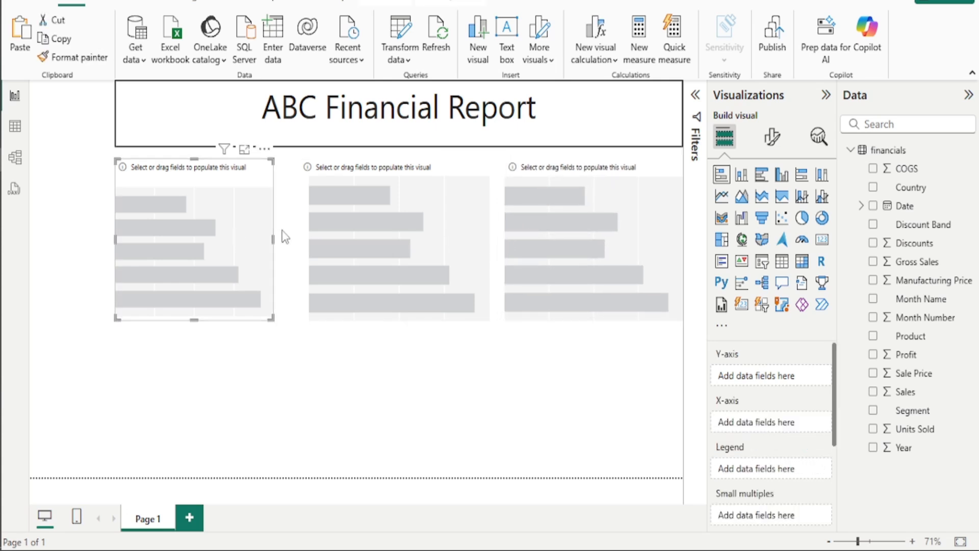
{"action": "mouse_move", "coordinate": [274, 238]}
{"action": "left_mouse_down"}
{"action": "mouse_move", "coordinate": [302, 241]}
{"action": "mouse_move", "coordinate": [290, 244]}
{"action": "left_mouse_up"}
{"action": "left_click", "coordinate": [290, 391]}
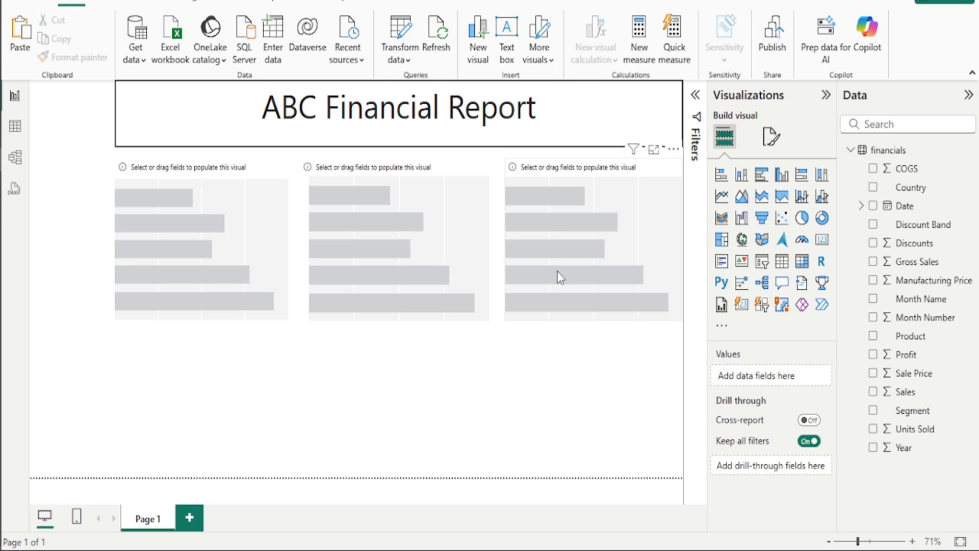
Add an empty table visual beneath the charts, stretch it across the full page width, and leave a gap above it.
{"action": "left_click", "coordinate": [782, 262]}
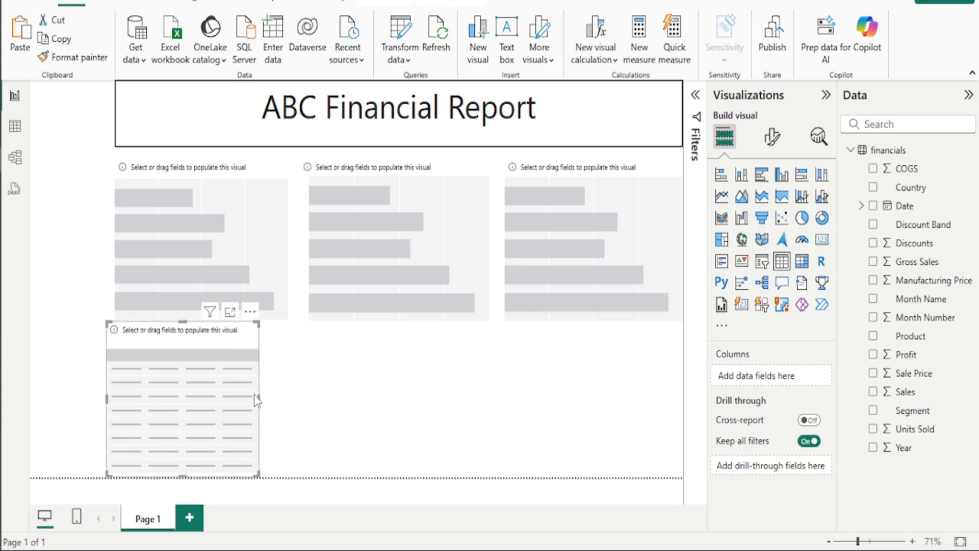
{"action": "left_click_drag", "start_coordinate": [258, 398], "coordinate": [763, 418]}
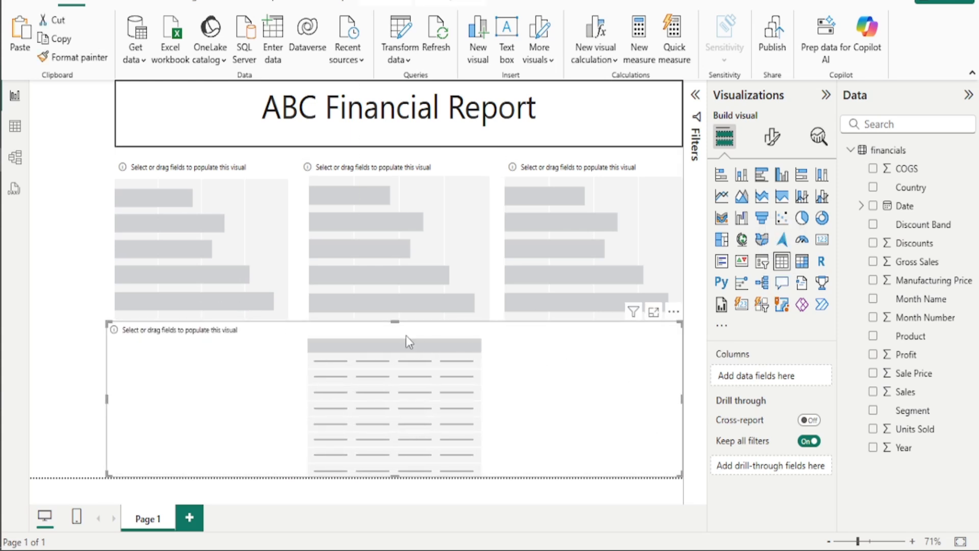
{"action": "mouse_move", "coordinate": [396, 321]}
{"action": "left_mouse_down"}
{"action": "mouse_move", "coordinate": [400, 335]}
{"action": "mouse_move", "coordinate": [389, 339]}
{"action": "left_mouse_up"}
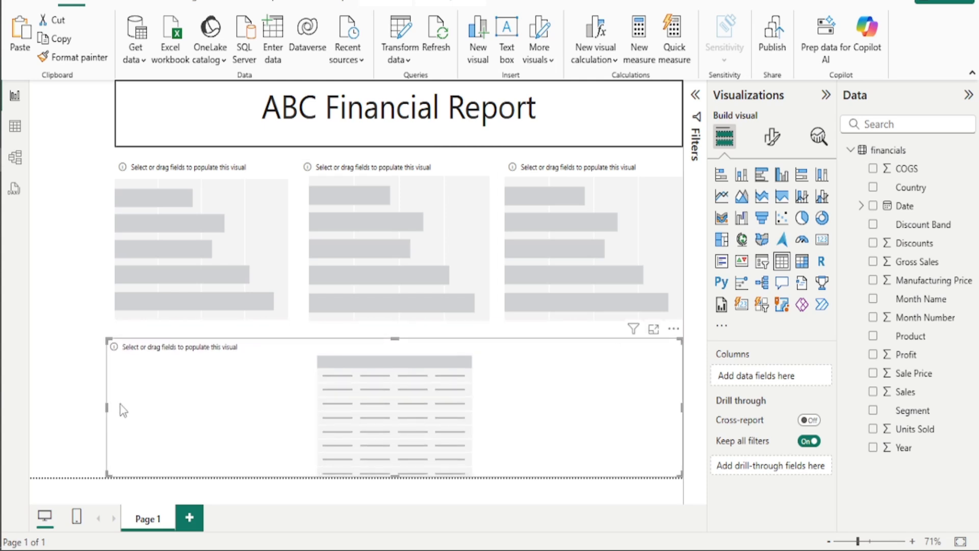
{"action": "left_click_drag", "start_coordinate": [100, 404], "coordinate": [31, 407]}
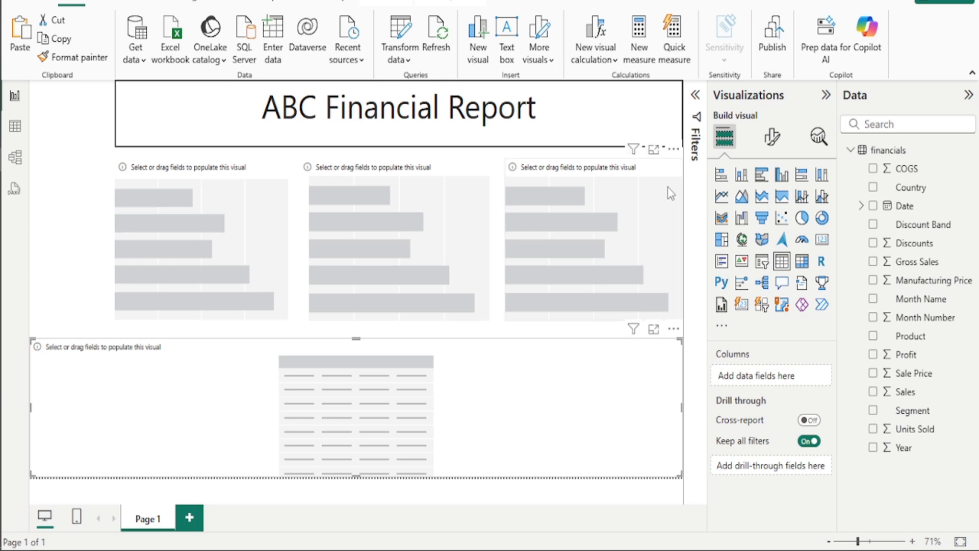
{"action": "left_click", "coordinate": [96, 191]}
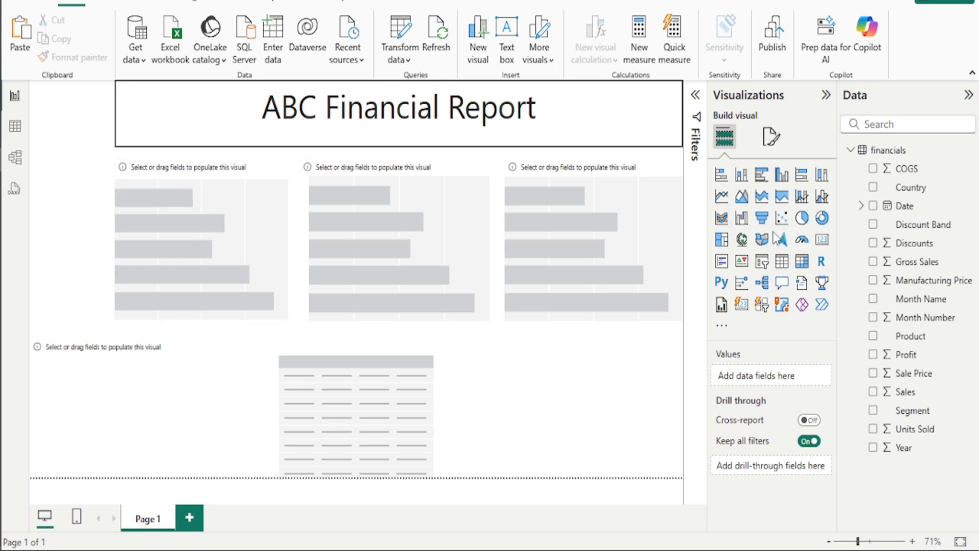
Narrow the title text box from its right edge to free space beside it, and deselect it.
{"action": "left_click", "coordinate": [663, 137]}
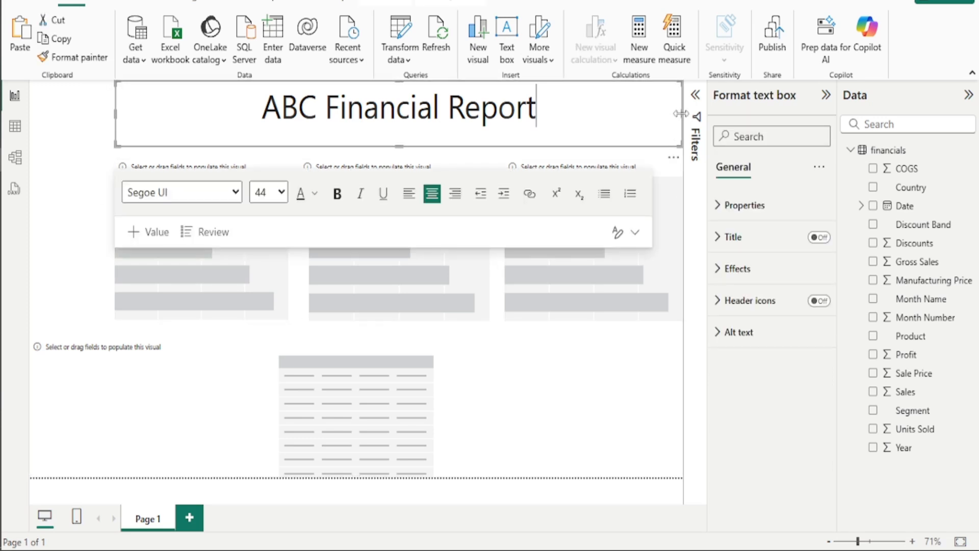
{"action": "left_click_drag", "start_coordinate": [682, 113], "coordinate": [566, 117]}
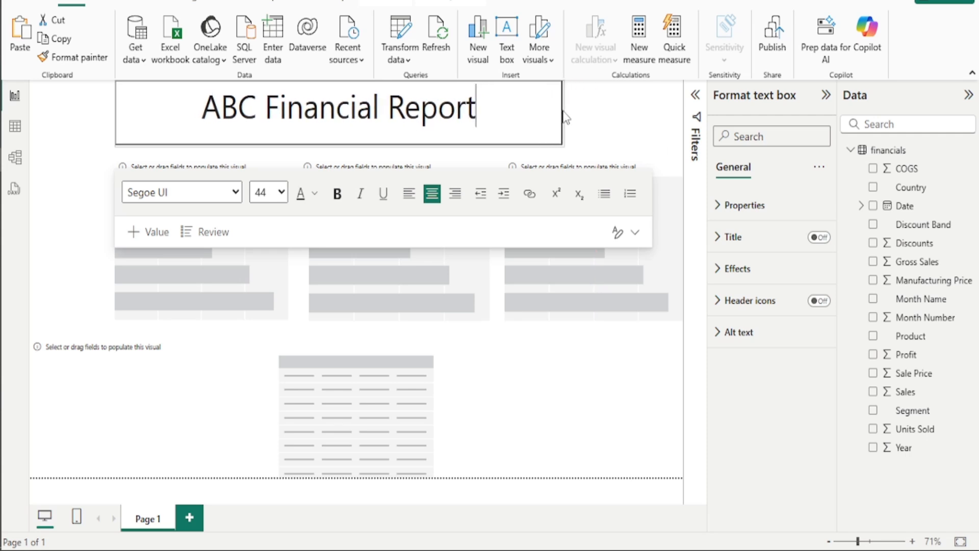
{"action": "left_click", "coordinate": [638, 134]}
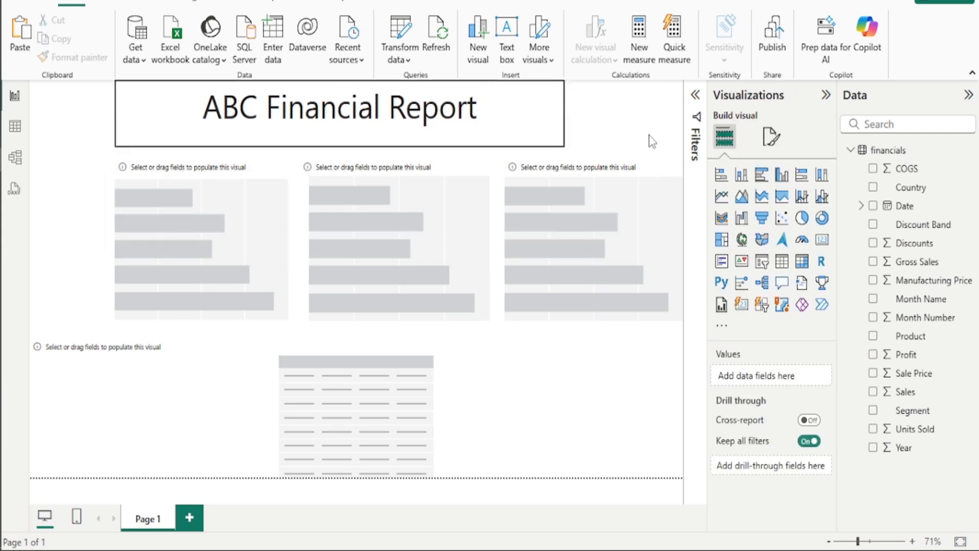
Add an empty card visual, size it to fit beside the title at the title box's height, and deselect all visuals.
{"action": "left_click", "coordinate": [822, 240]}
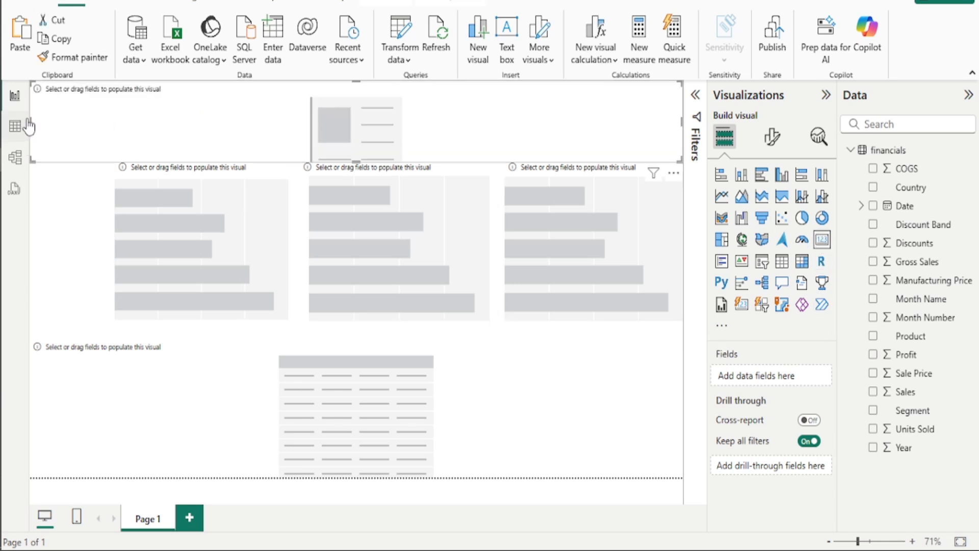
{"action": "left_click_drag", "start_coordinate": [30, 123], "coordinate": [571, 122]}
{"action": "left_click_drag", "start_coordinate": [627, 161], "coordinate": [625, 153]}
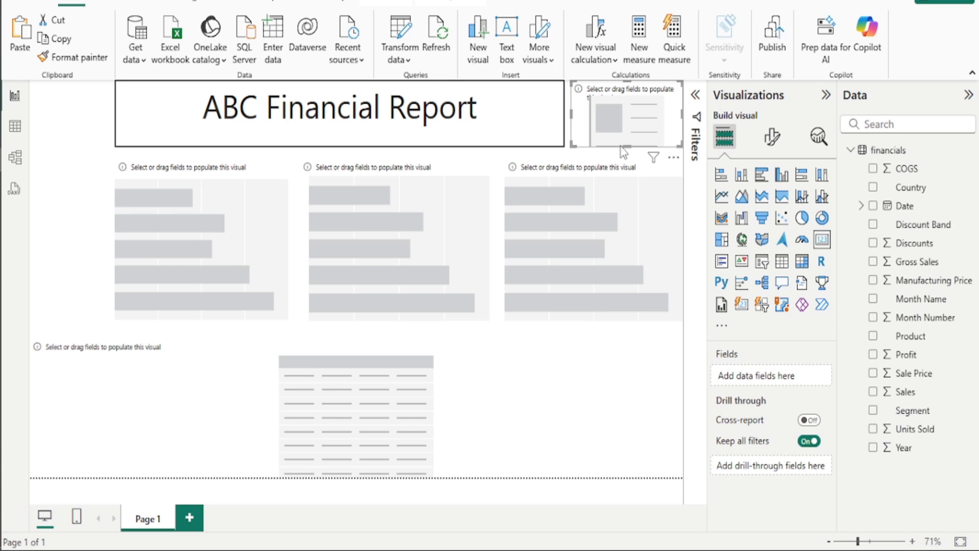
{"action": "left_click", "coordinate": [574, 386]}
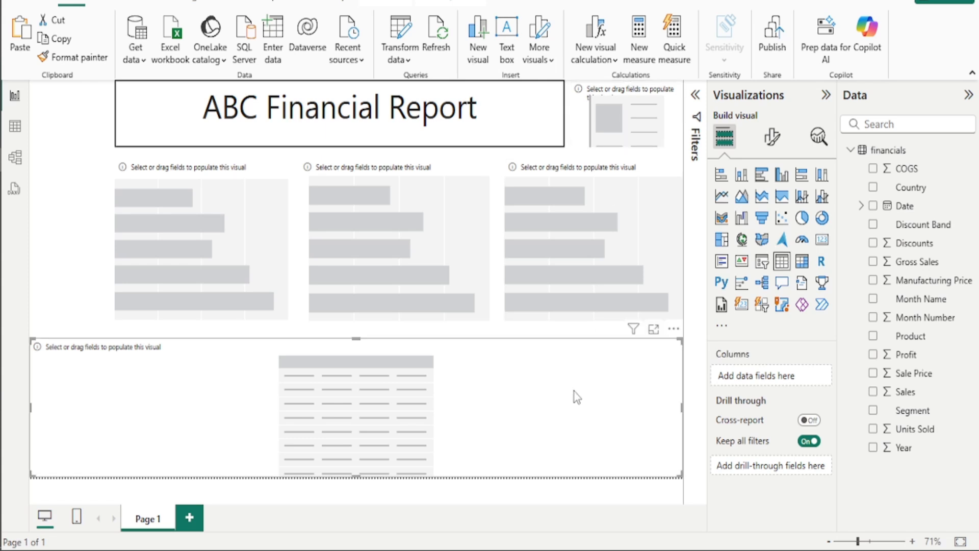
{"action": "left_click", "coordinate": [65, 213]}
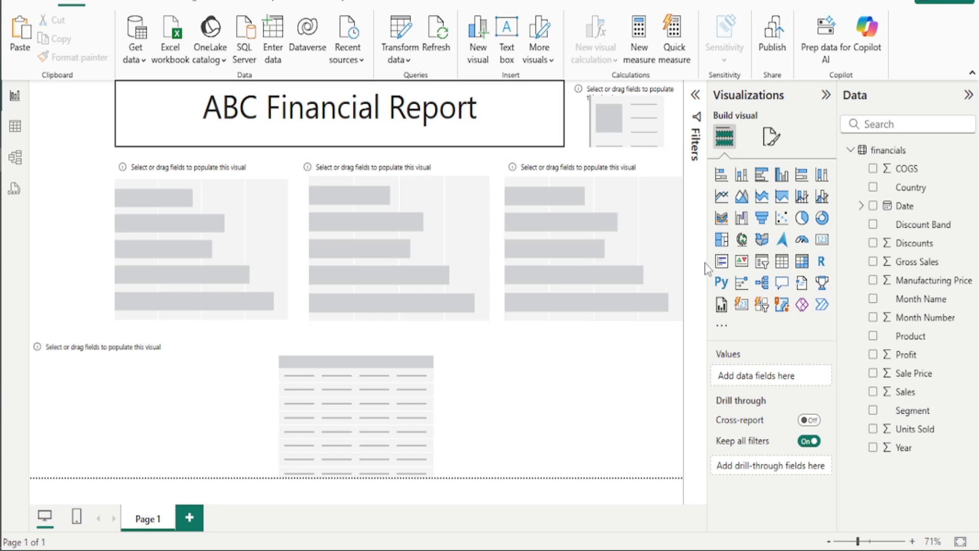
Add an empty slicer visual and narrow it to fit the free space beside the report title box.
{"action": "left_click", "coordinate": [762, 261]}
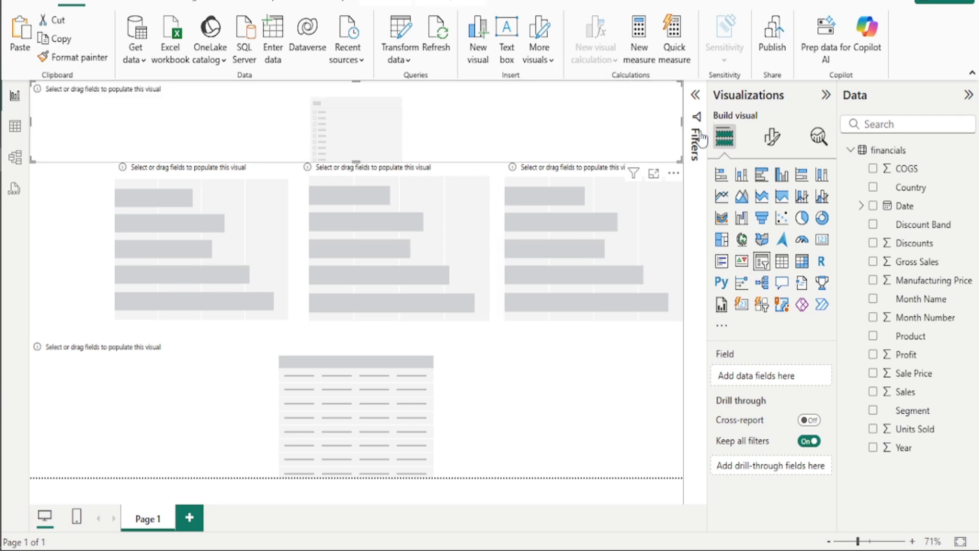
{"action": "left_click_drag", "start_coordinate": [682, 121], "coordinate": [117, 124]}
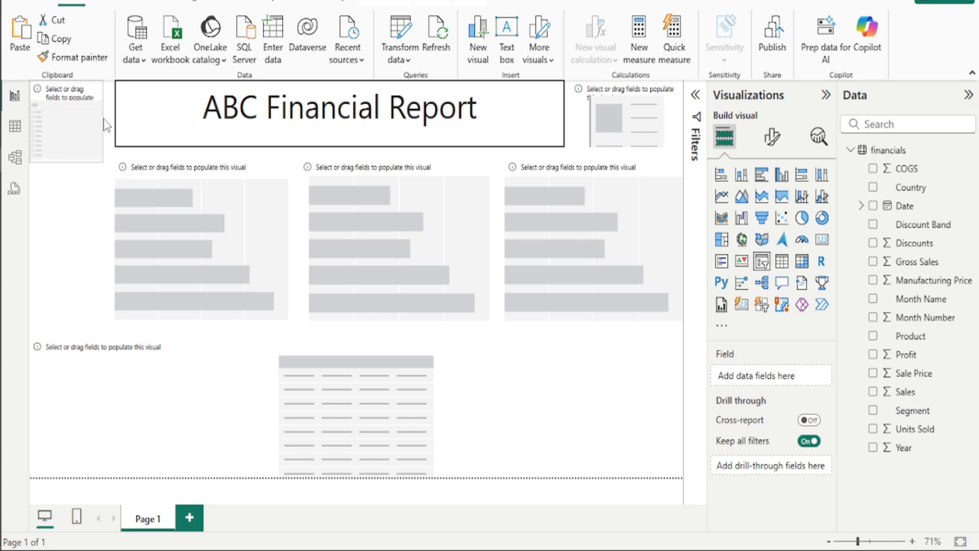
{"action": "left_click_drag", "start_coordinate": [104, 120], "coordinate": [106, 120]}
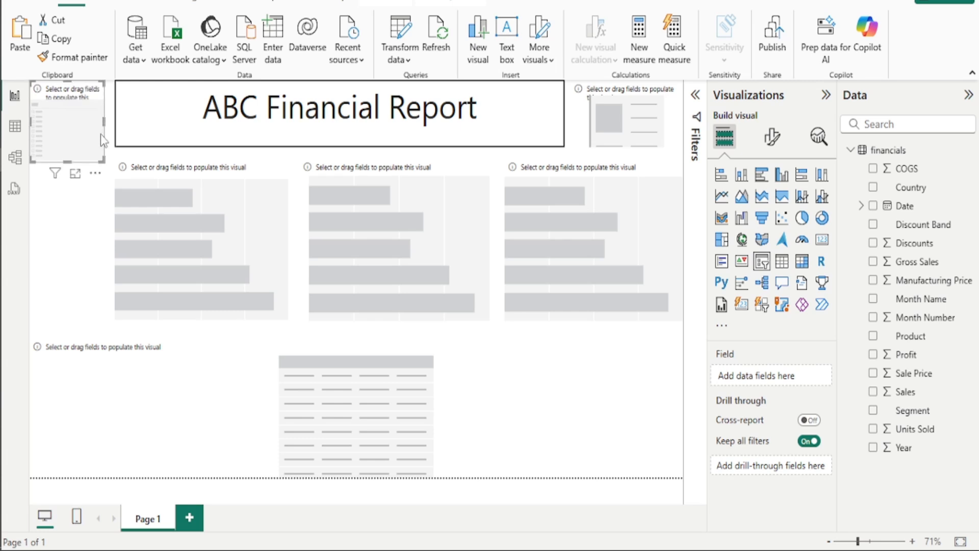
Duplicate the slicer twice and stack the copies below the original alongside the charts.
{"action": "key", "text": "ctrl+c"}
{"action": "key", "text": "ctrl+v"}
{"action": "left_click_drag", "start_coordinate": [60, 148], "coordinate": [56, 225]}
{"action": "key", "text": "ctrl+v"}
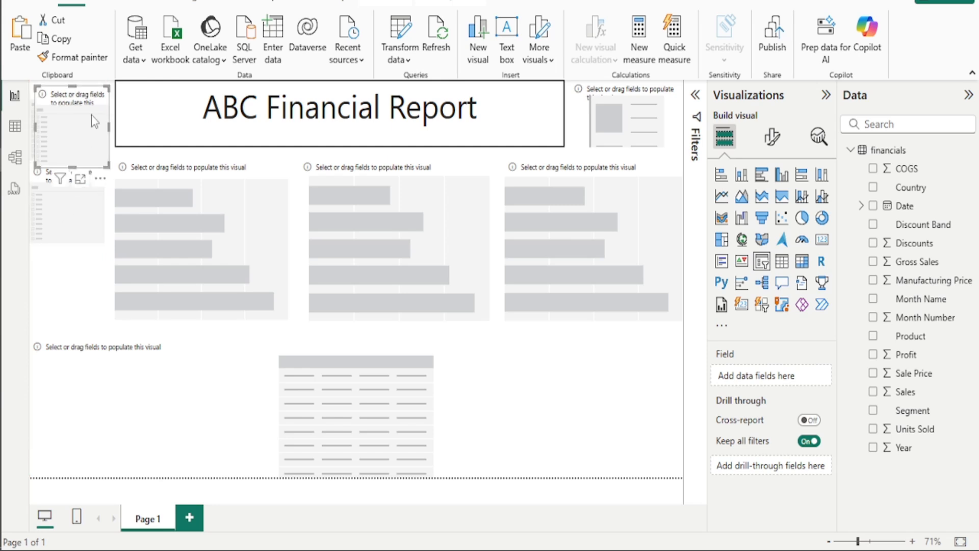
{"action": "left_click_drag", "start_coordinate": [91, 115], "coordinate": [63, 281]}
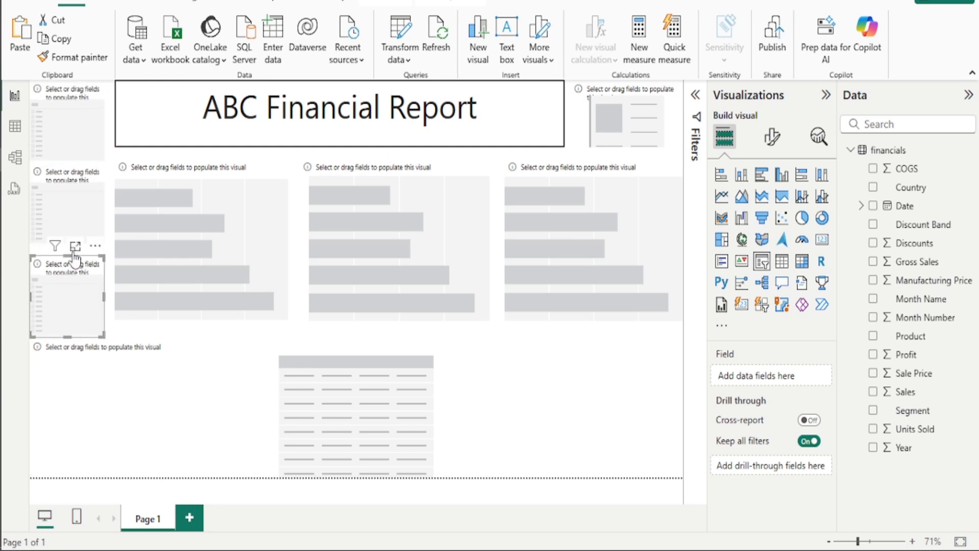
Adjust the heights and positions of the three stacked slicers to leave small even gaps, and deselect them.
{"action": "left_click_drag", "start_coordinate": [69, 208], "coordinate": [69, 210]}
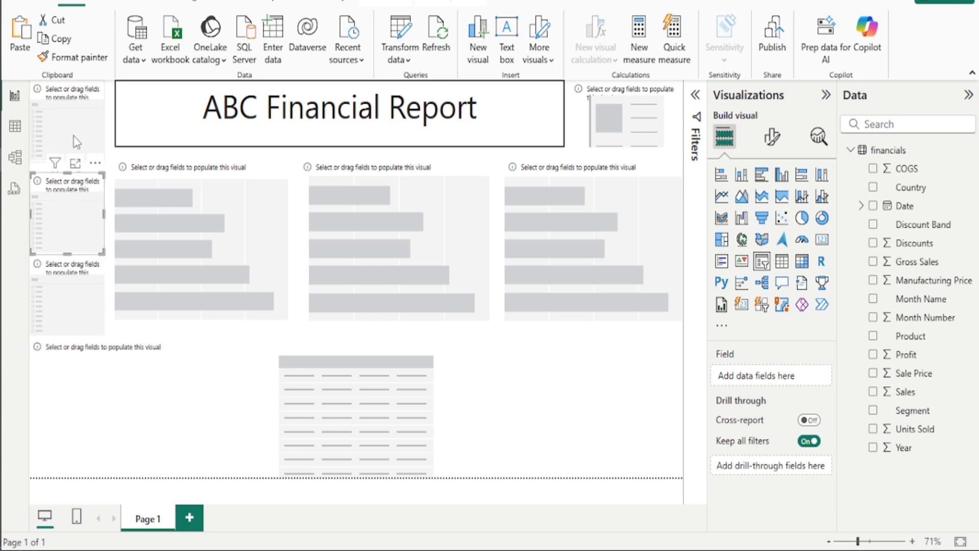
{"action": "left_click", "coordinate": [72, 158]}
{"action": "left_click_drag", "start_coordinate": [68, 156], "coordinate": [68, 151]}
{"action": "left_click_drag", "start_coordinate": [73, 200], "coordinate": [72, 197]}
{"action": "left_click", "coordinate": [67, 276]}
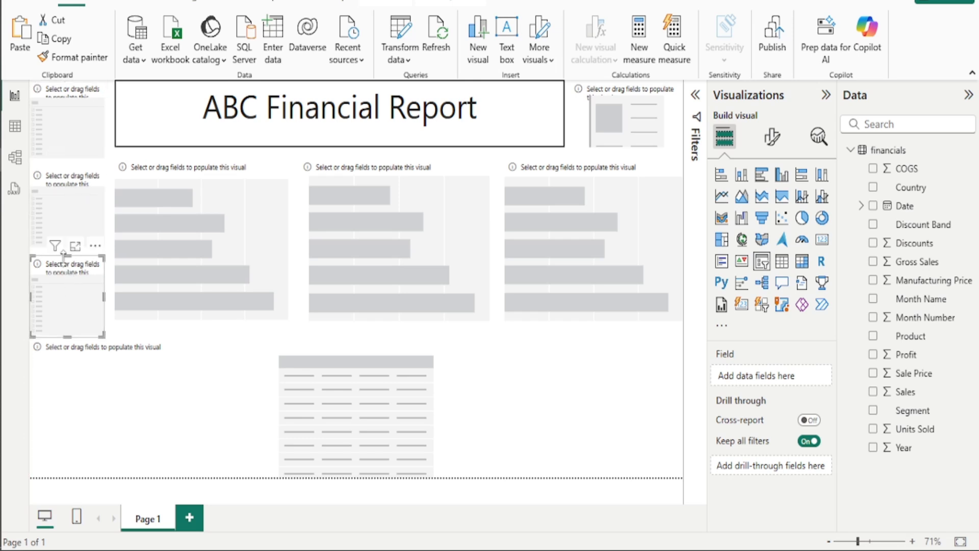
{"action": "mouse_move", "coordinate": [71, 260]}
{"action": "left_mouse_down"}
{"action": "mouse_move", "coordinate": [59, 254]}
{"action": "mouse_move", "coordinate": [73, 260]}
{"action": "left_mouse_up"}
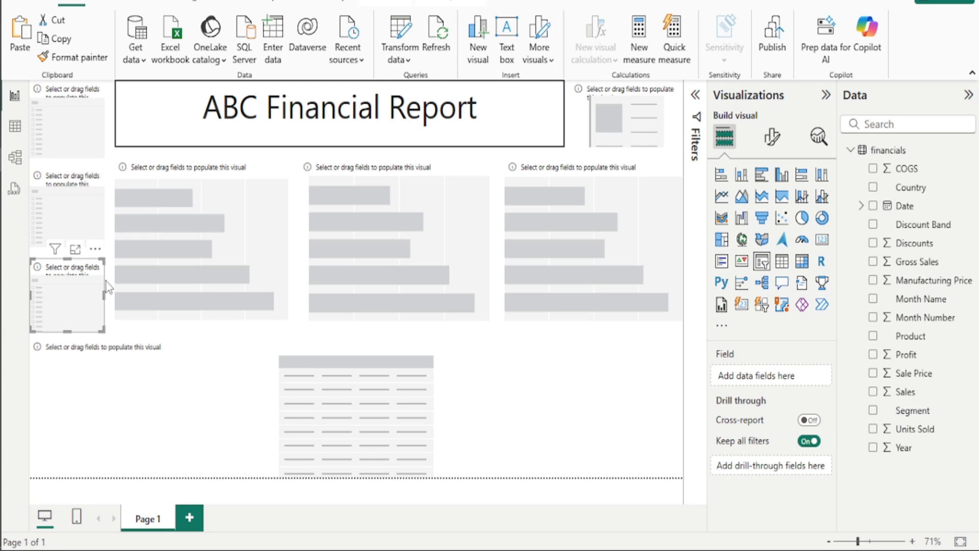
{"action": "left_click", "coordinate": [215, 321]}
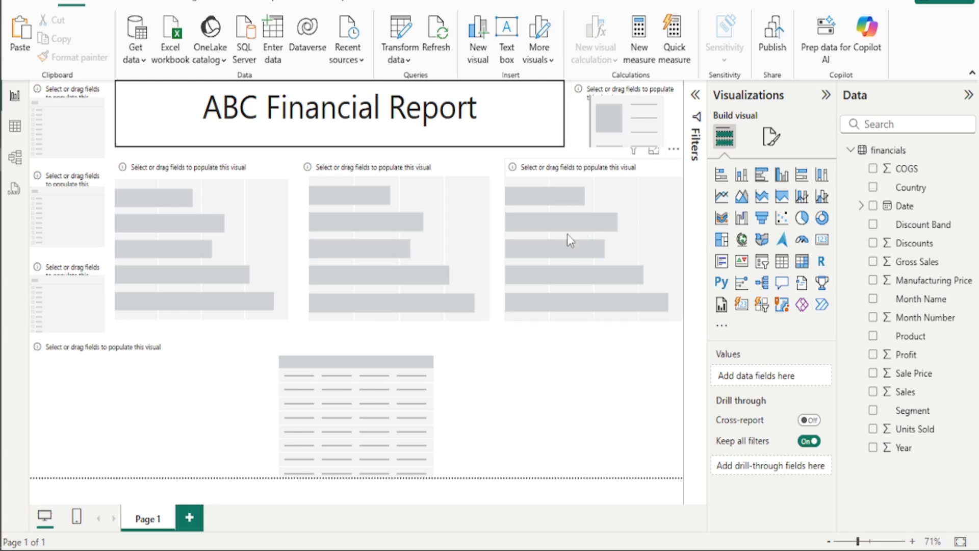
Populate the empty card beside the report title with the Profit field, and deselect it.
{"action": "left_click", "coordinate": [624, 130]}
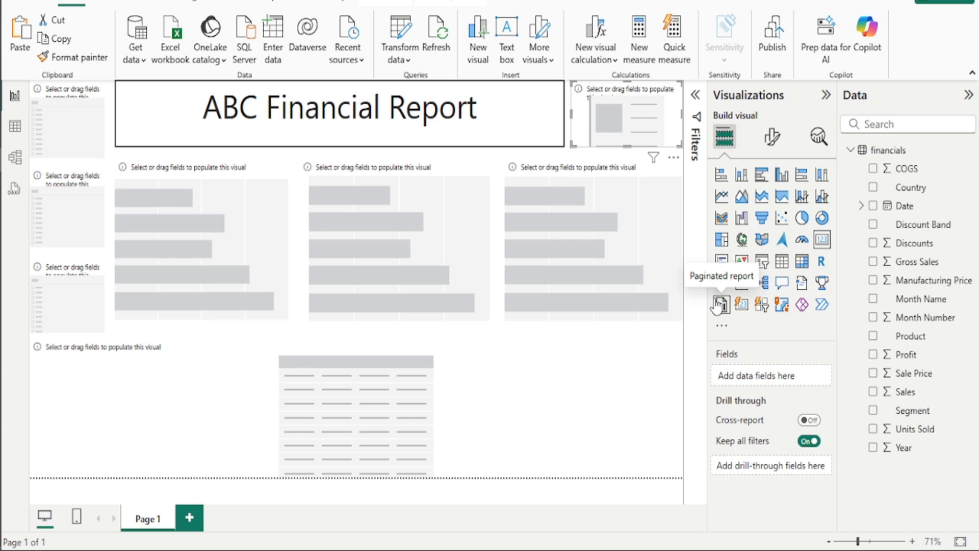
{"action": "left_click", "coordinate": [873, 355]}
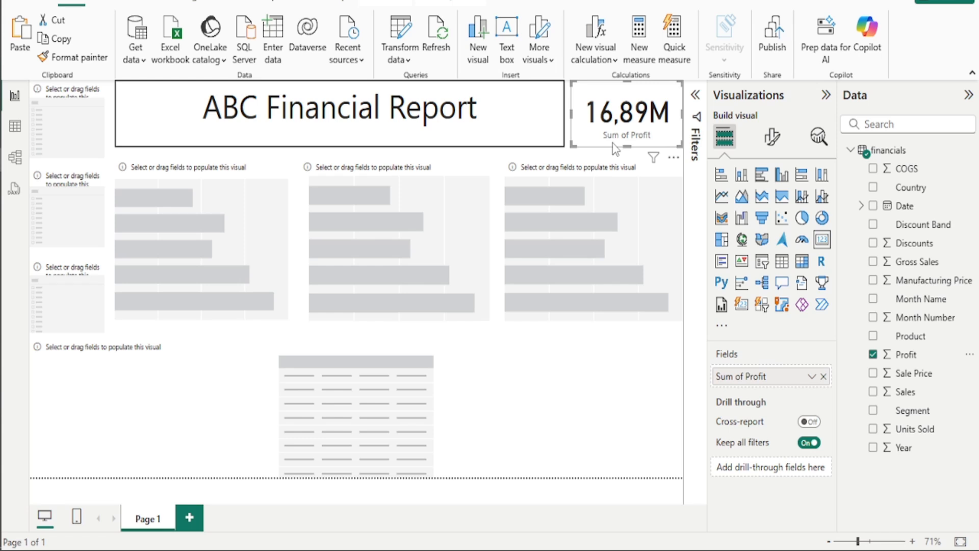
{"action": "left_click", "coordinate": [558, 156]}
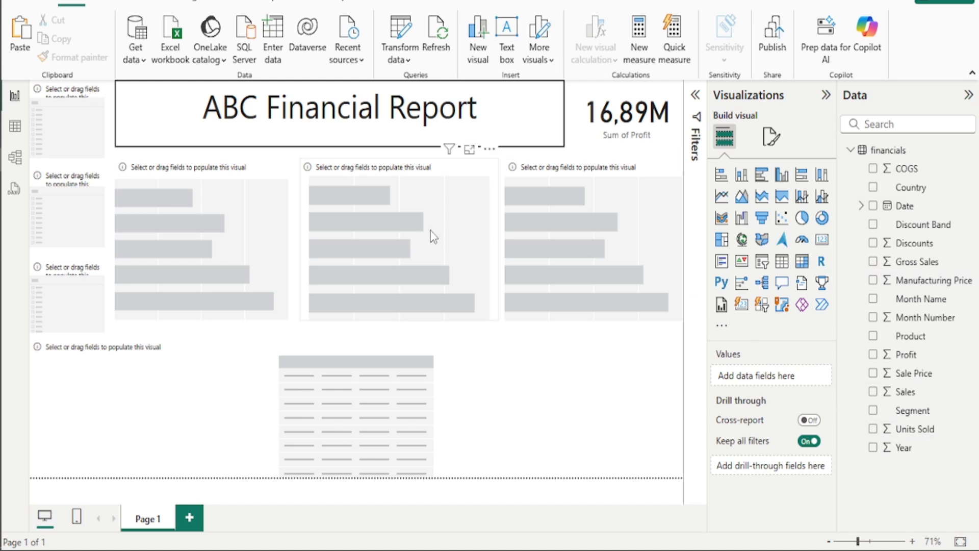
Turn on the title of the Profit card and set its text to "Profit".
{"action": "left_click", "coordinate": [596, 143]}
{"action": "left_click", "coordinate": [773, 139]}
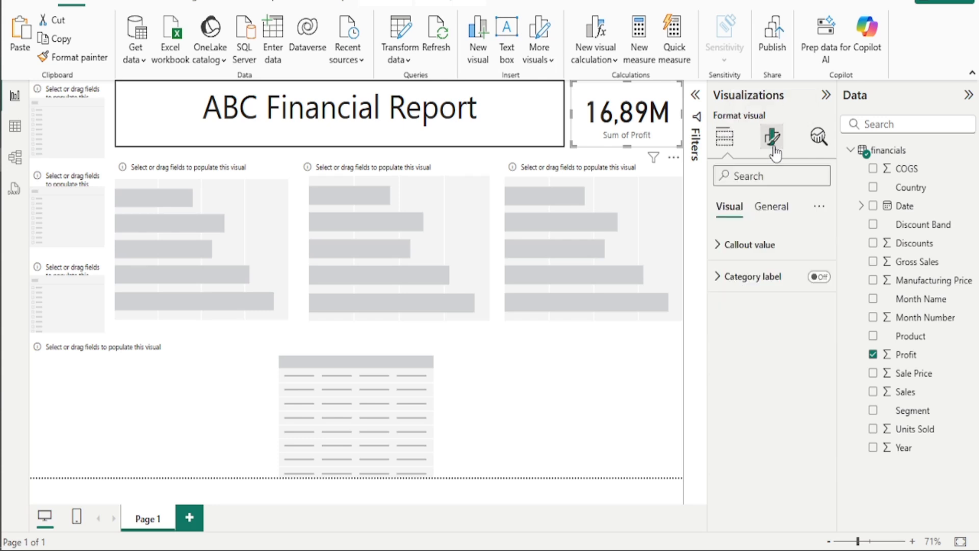
{"action": "left_click", "coordinate": [728, 139]}
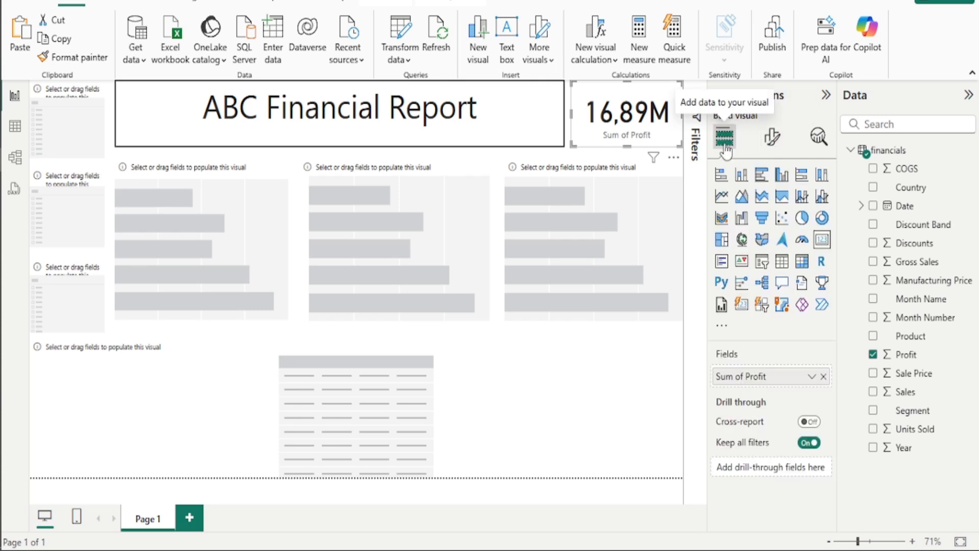
{"action": "left_click", "coordinate": [772, 145]}
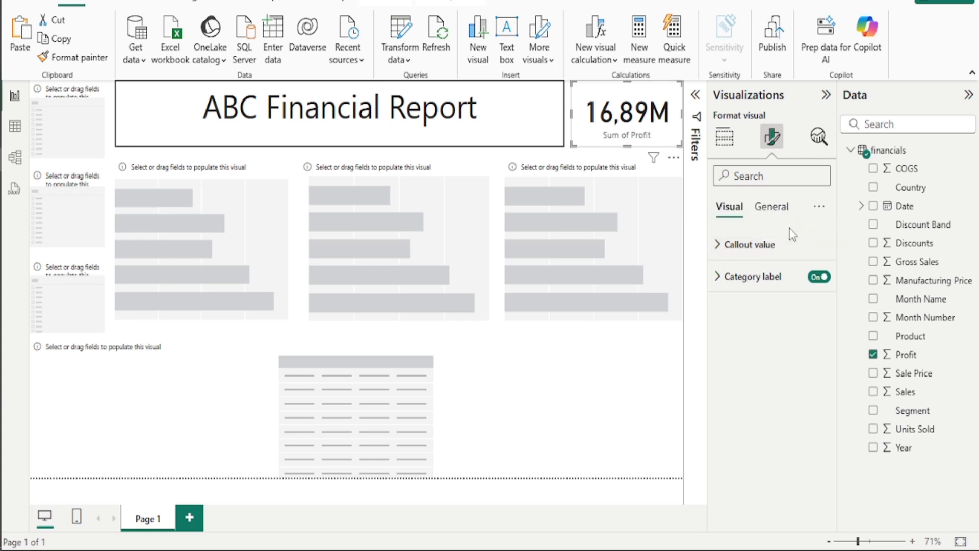
{"action": "left_click", "coordinate": [780, 215]}
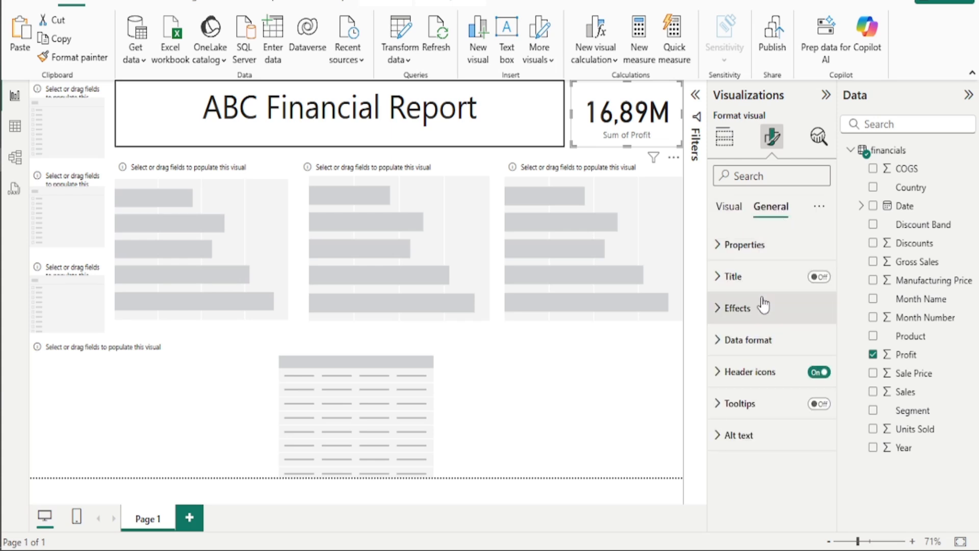
{"action": "left_click", "coordinate": [820, 277]}
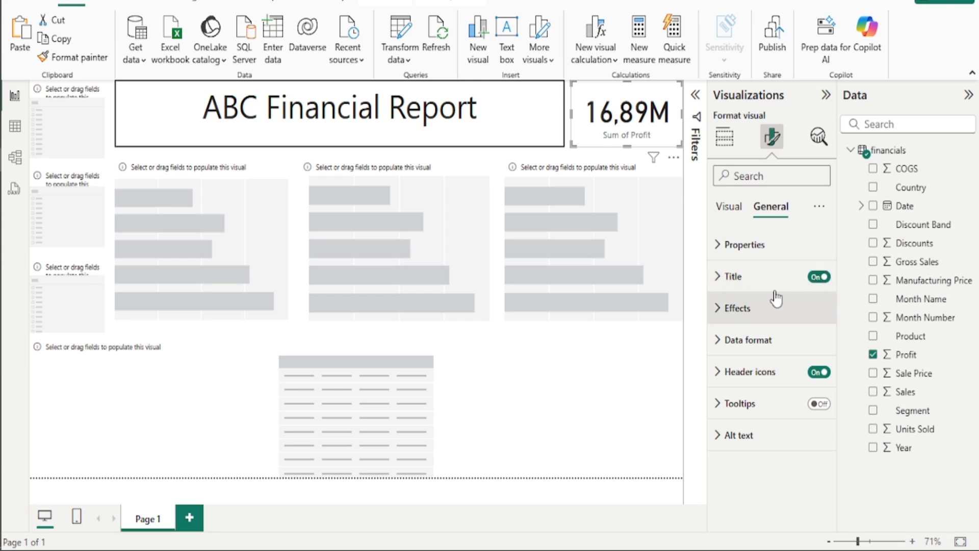
{"action": "left_click", "coordinate": [727, 280]}
{"action": "left_click", "coordinate": [761, 354]}
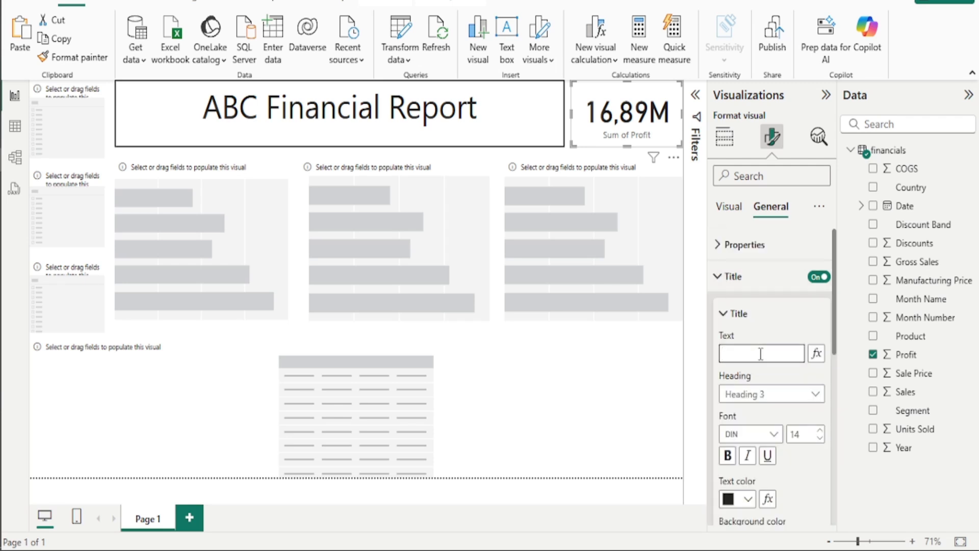
{"action": "type", "text": "Profit"}
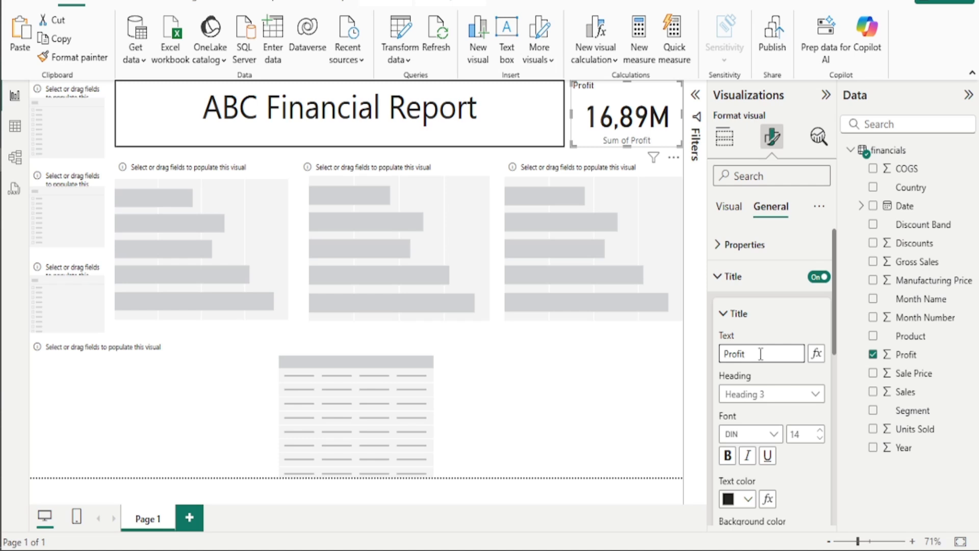
Set the Profit card title's font size to 16.
{"action": "left_click", "coordinate": [820, 431]}
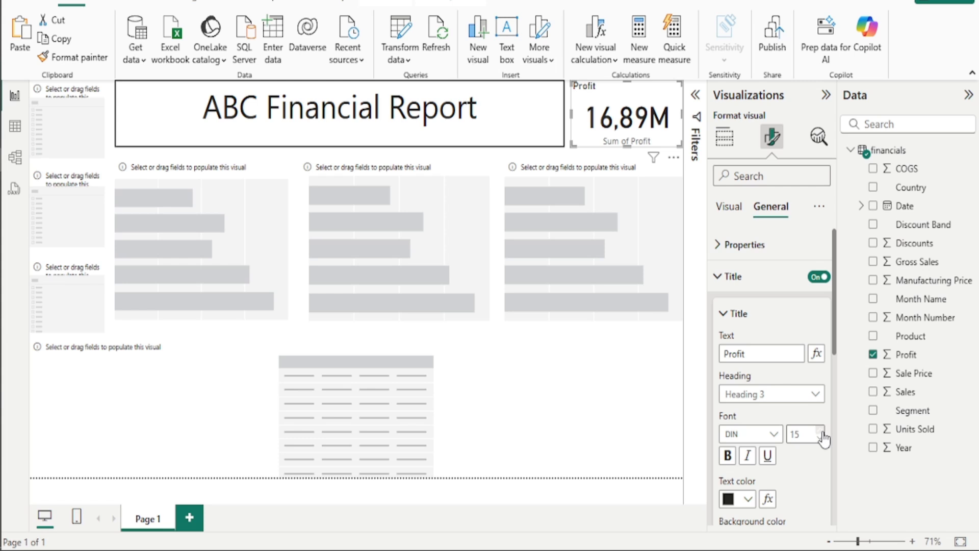
{"action": "left_click", "coordinate": [820, 431]}
{"action": "scroll", "coordinate": [808, 432], "scroll_direction": "down", "scroll_amount": 2}
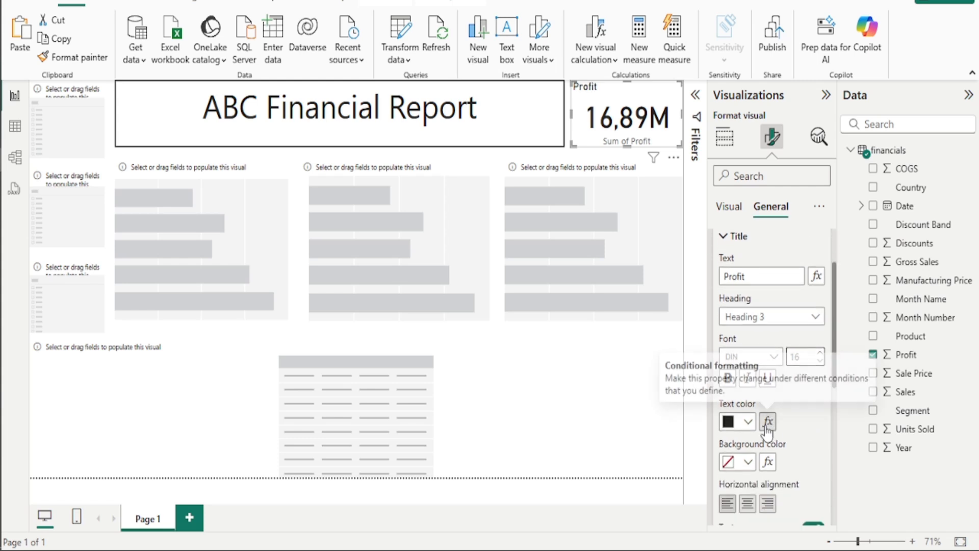
{"action": "scroll", "coordinate": [801, 431], "scroll_direction": "down", "scroll_amount": 4}
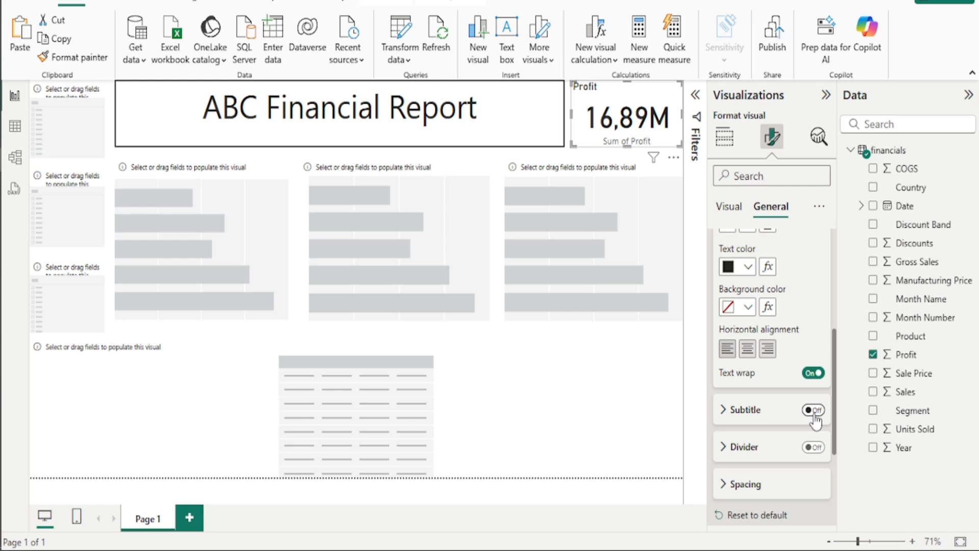
{"action": "left_click", "coordinate": [811, 448]}
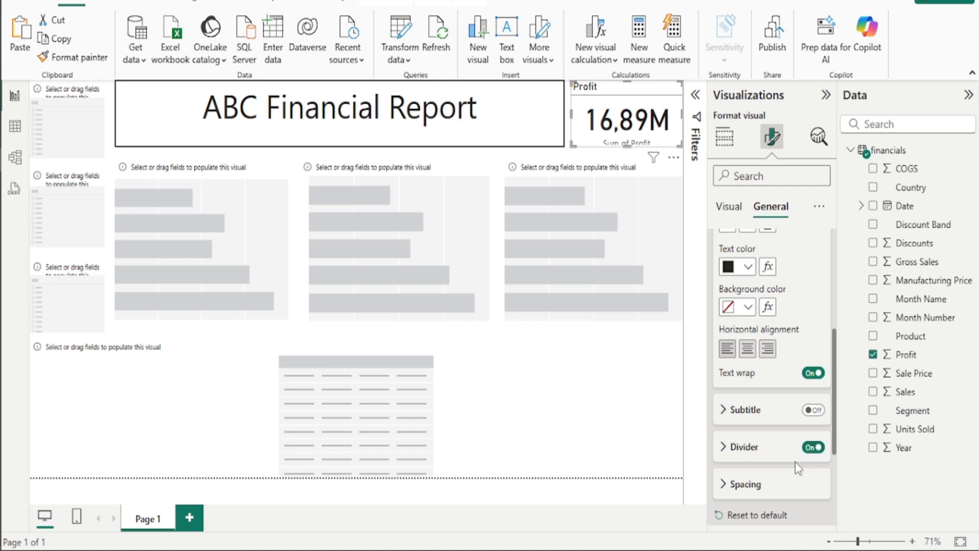
{"action": "left_click", "coordinate": [814, 447]}
{"action": "scroll", "coordinate": [755, 406], "scroll_direction": "down", "scroll_amount": 2}
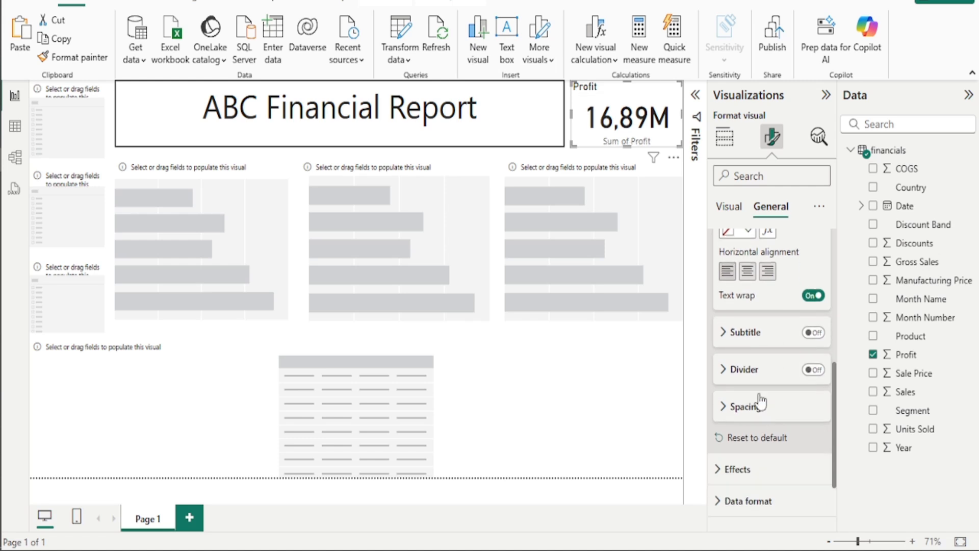
Center the Profit card's title horizontally and turn off the card's category label.
{"action": "left_click", "coordinate": [748, 280]}
{"action": "scroll", "coordinate": [743, 245], "scroll_direction": "up", "scroll_amount": 5}
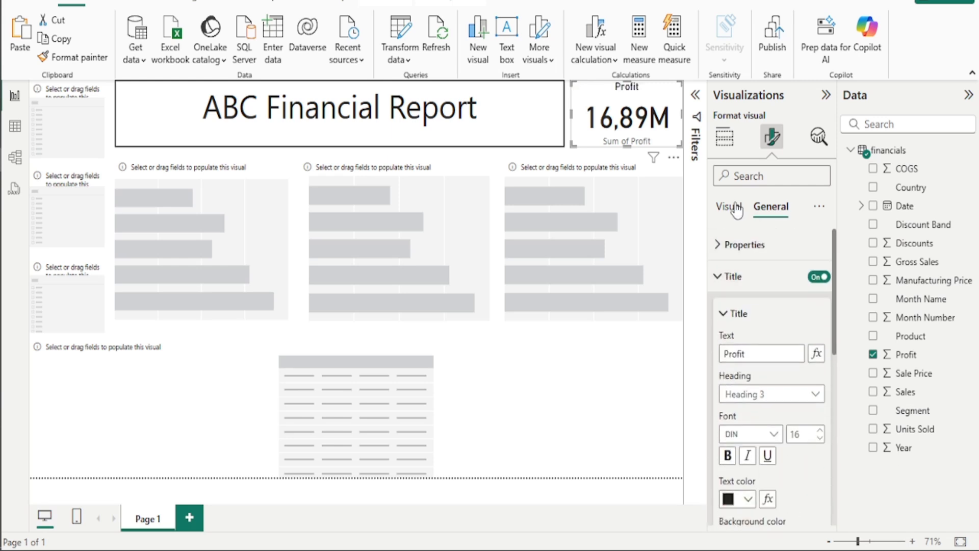
{"action": "left_click", "coordinate": [736, 211]}
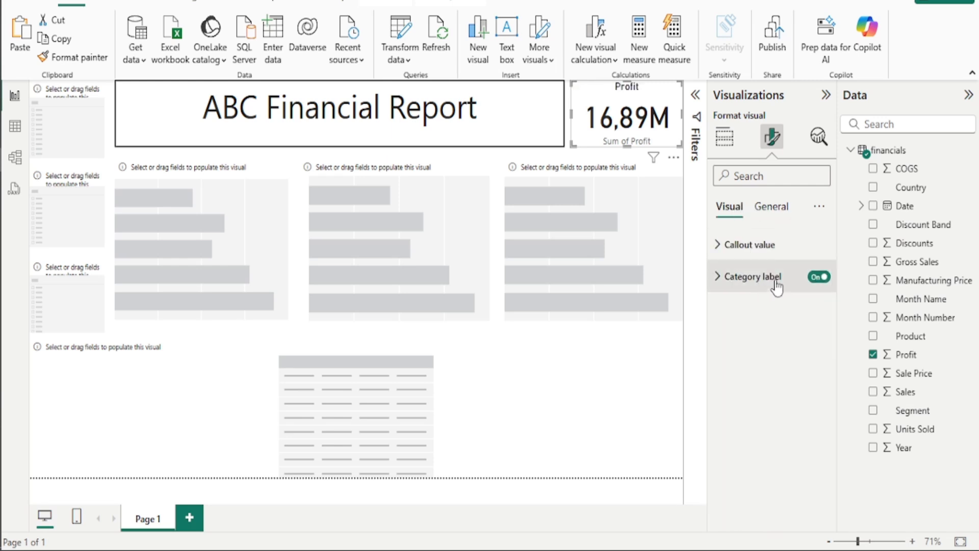
{"action": "left_click", "coordinate": [820, 278]}
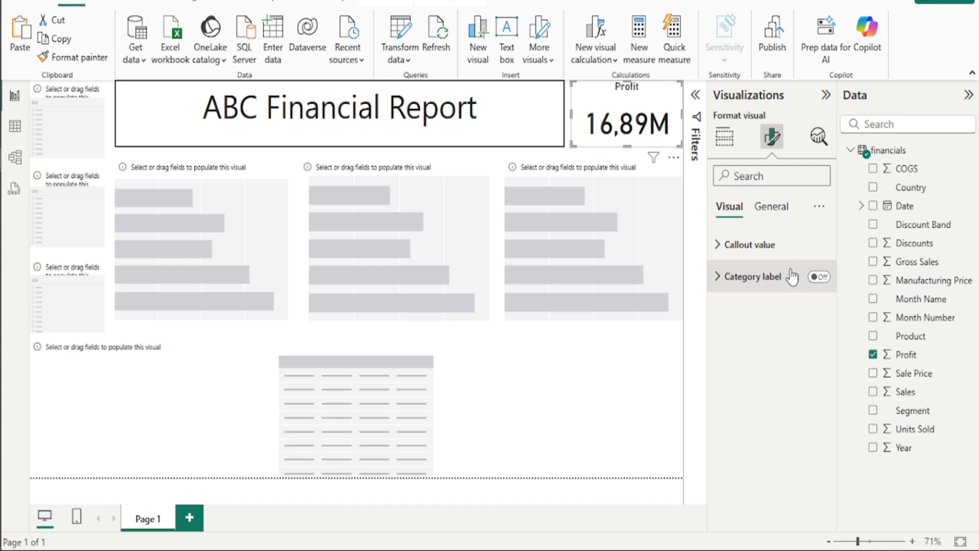
Turn on the divider beneath the Profit card's title.
{"action": "left_click", "coordinate": [780, 210]}
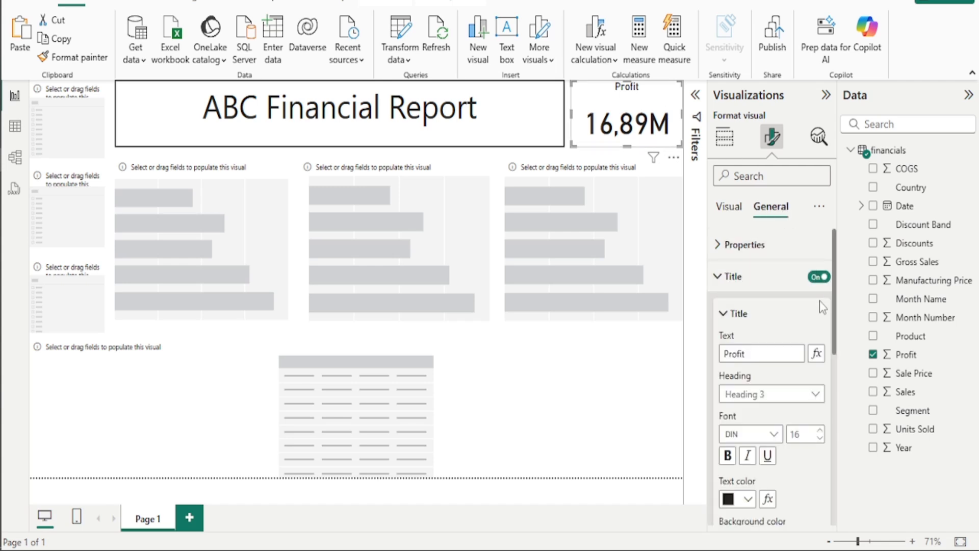
{"action": "scroll", "coordinate": [816, 370], "scroll_direction": "down", "scroll_amount": 5}
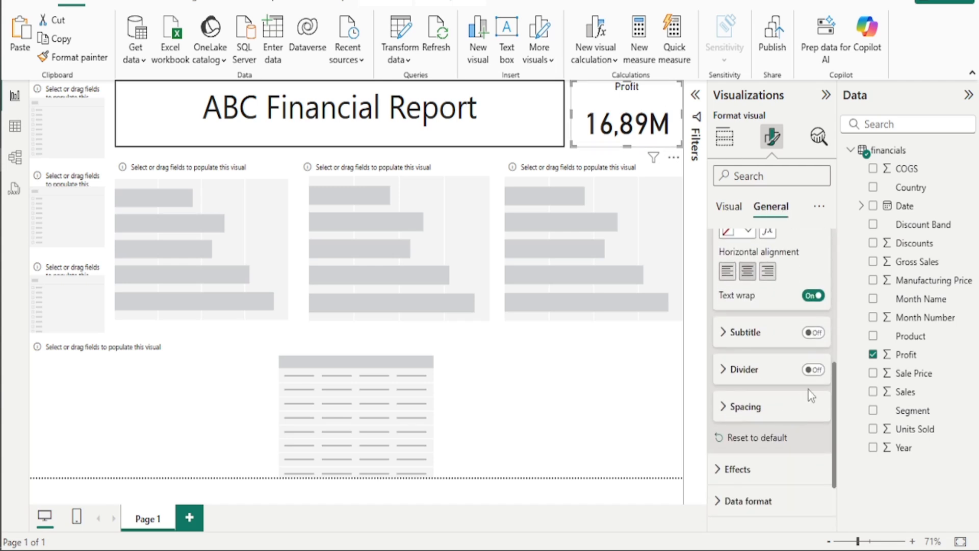
{"action": "left_click", "coordinate": [813, 370]}
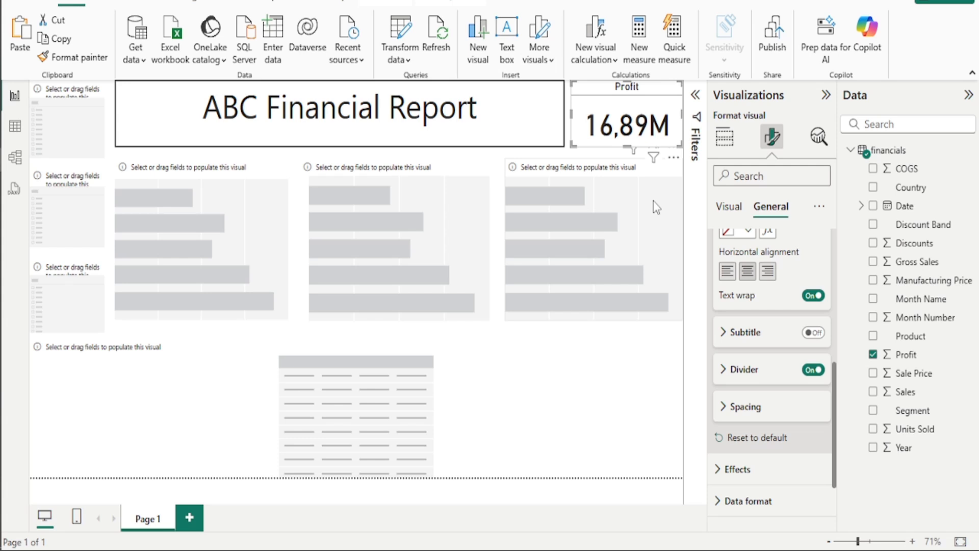
Format the card title's divider as a solid black line with a width of 2 px.
{"action": "scroll", "coordinate": [755, 428], "scroll_direction": "up", "scroll_amount": 2}
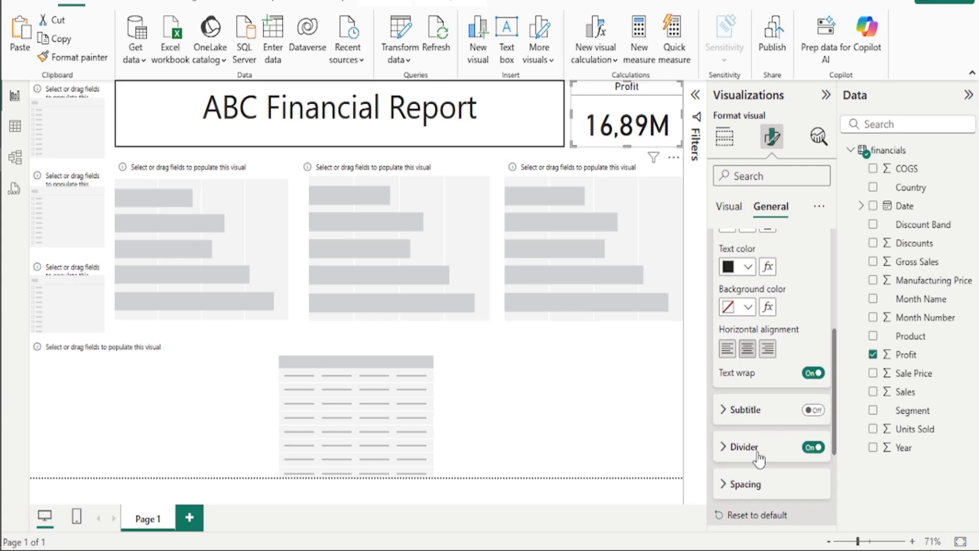
{"action": "left_click", "coordinate": [759, 459]}
{"action": "scroll", "coordinate": [758, 454], "scroll_direction": "down", "scroll_amount": 2}
{"action": "left_click", "coordinate": [801, 457]}
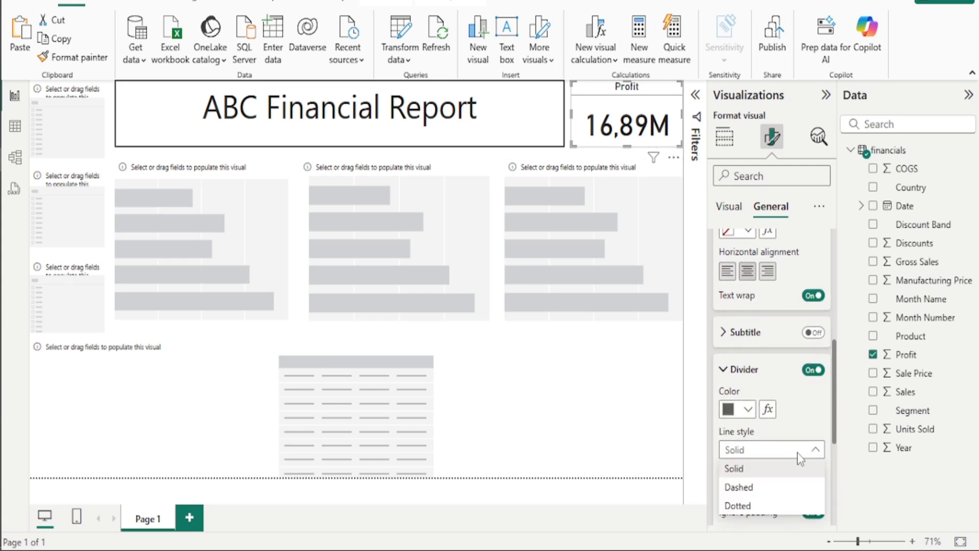
{"action": "left_click", "coordinate": [765, 468]}
{"action": "left_click", "coordinate": [748, 409]}
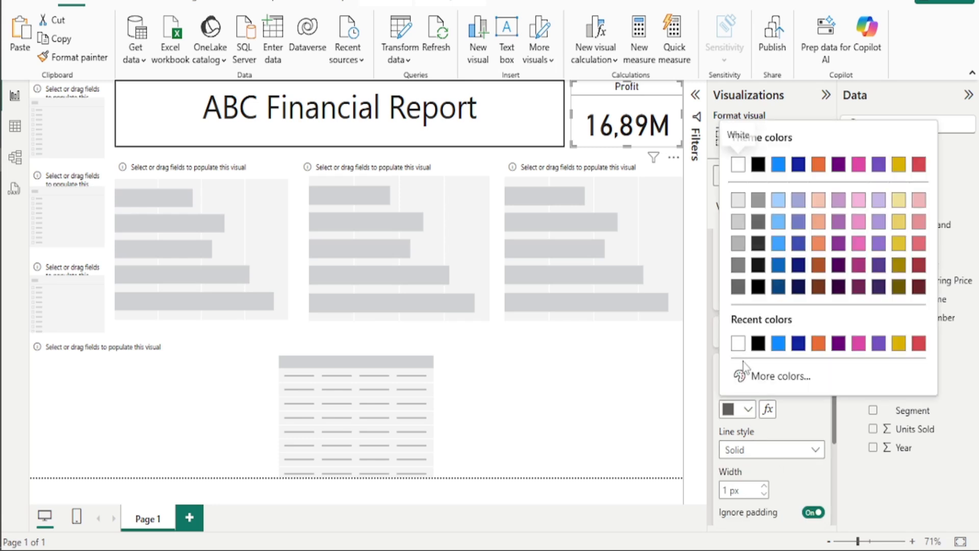
{"action": "left_click", "coordinate": [758, 343]}
{"action": "scroll", "coordinate": [759, 390], "scroll_direction": "down", "scroll_amount": 3}
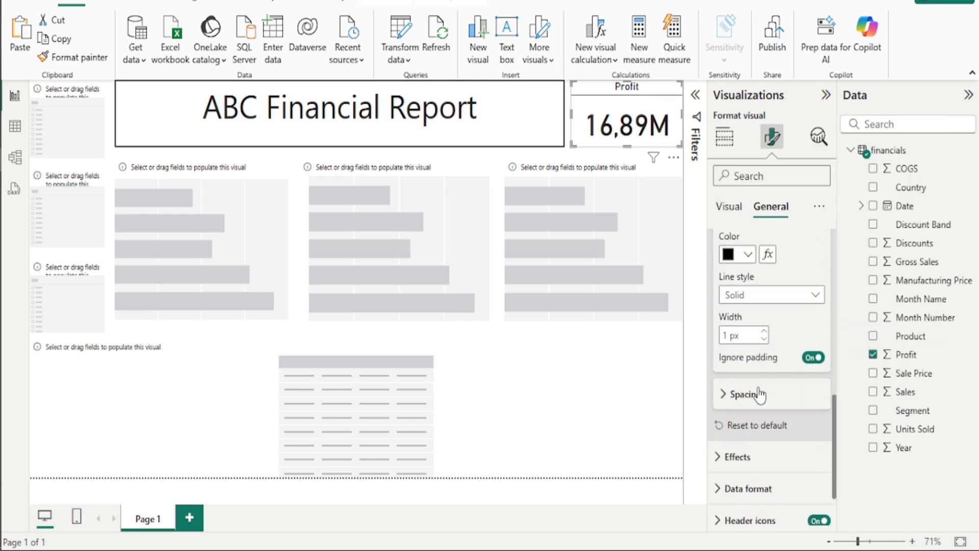
{"action": "left_click", "coordinate": [764, 331]}
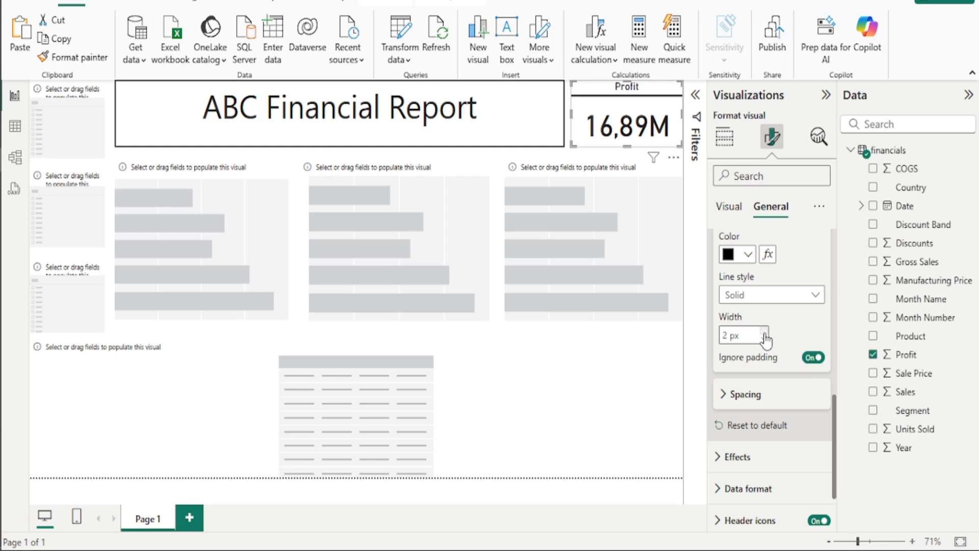
Set the Profit card's title divider width to 1 px and turn on the card's visual border with a 2 px width.
{"action": "left_click", "coordinate": [764, 332]}
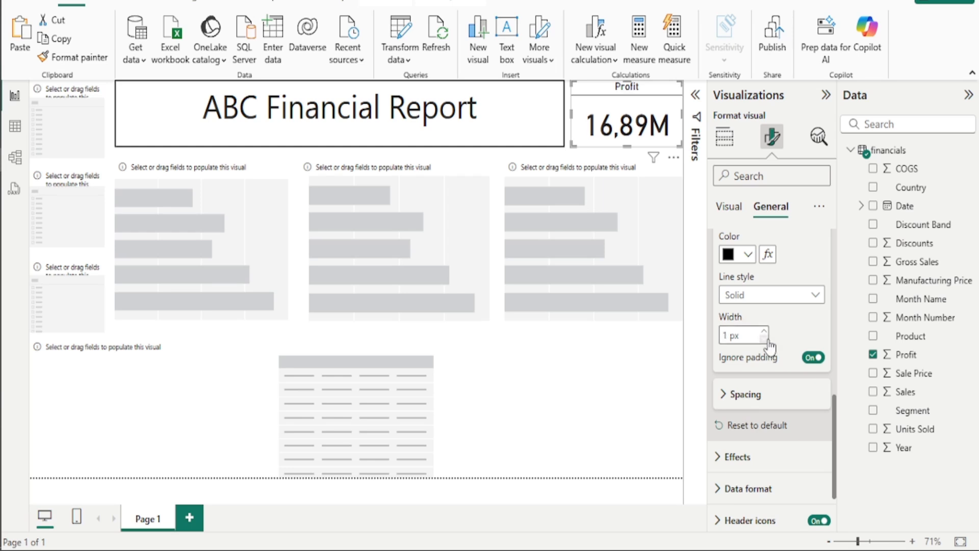
{"action": "scroll", "coordinate": [747, 400], "scroll_direction": "down", "scroll_amount": 2}
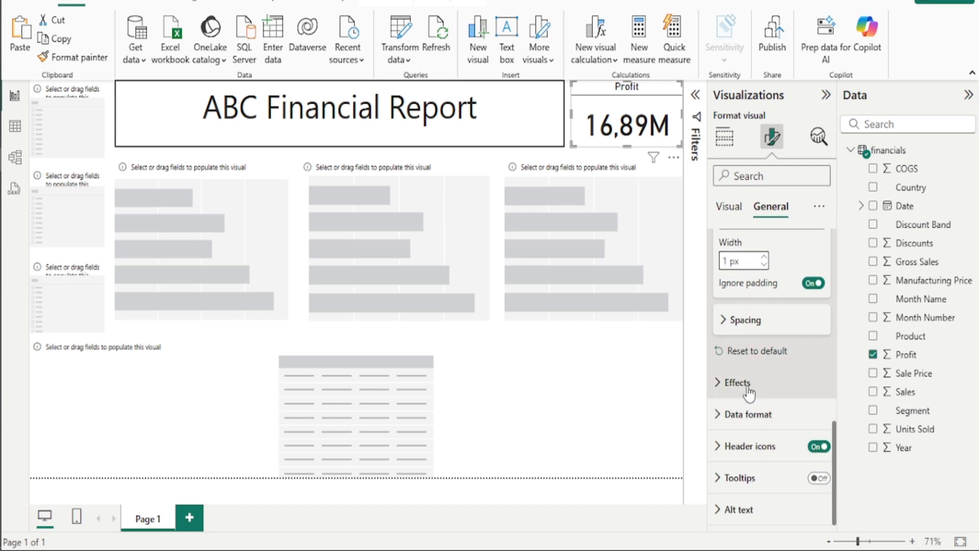
{"action": "left_click", "coordinate": [737, 382]}
{"action": "scroll", "coordinate": [750, 387], "scroll_direction": "down", "scroll_amount": 2}
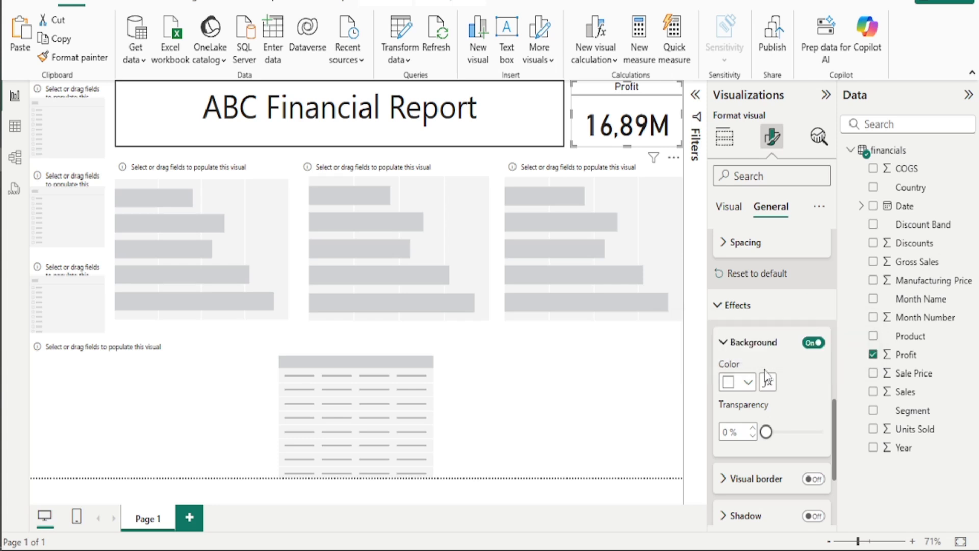
{"action": "scroll", "coordinate": [765, 376], "scroll_direction": "down", "scroll_amount": 2}
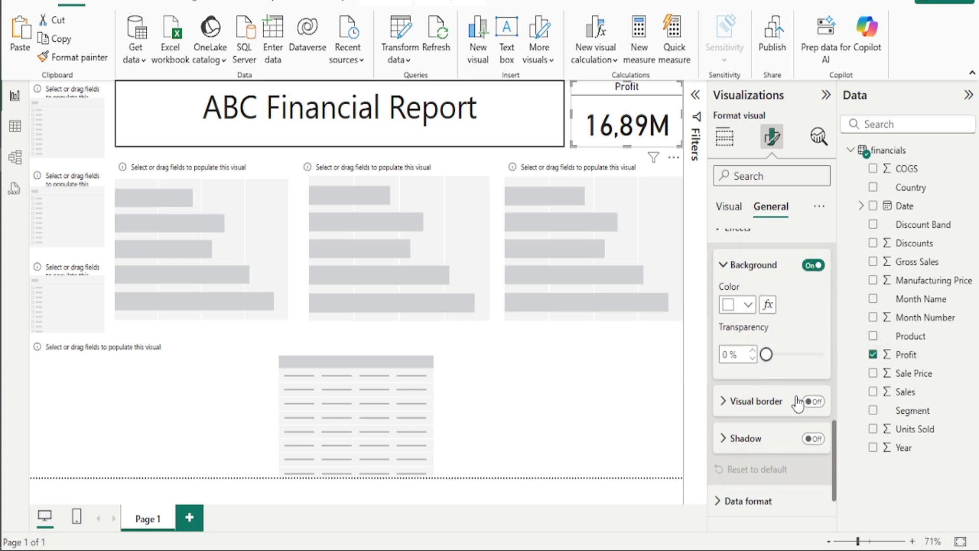
{"action": "left_click", "coordinate": [811, 402]}
{"action": "left_click", "coordinate": [735, 406]}
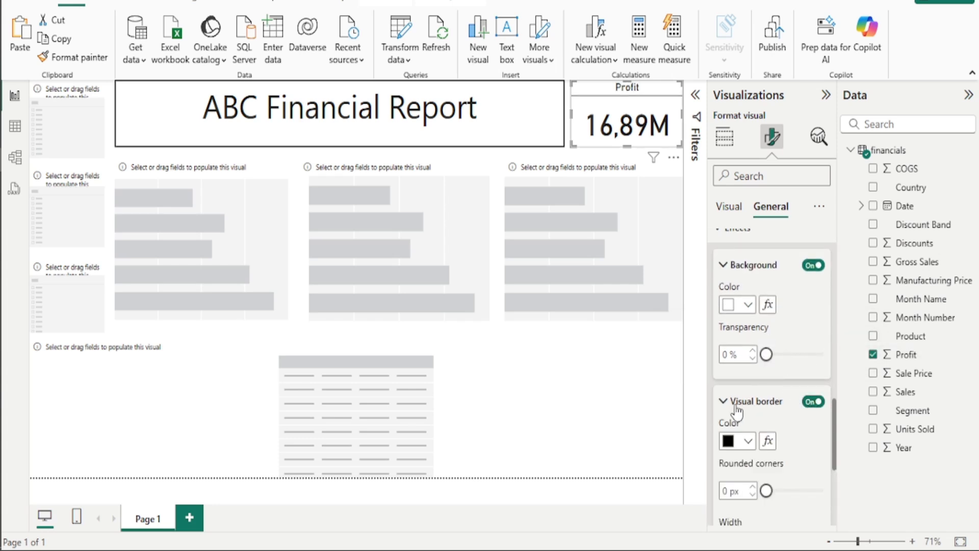
{"action": "scroll", "coordinate": [765, 430], "scroll_direction": "down", "scroll_amount": 2}
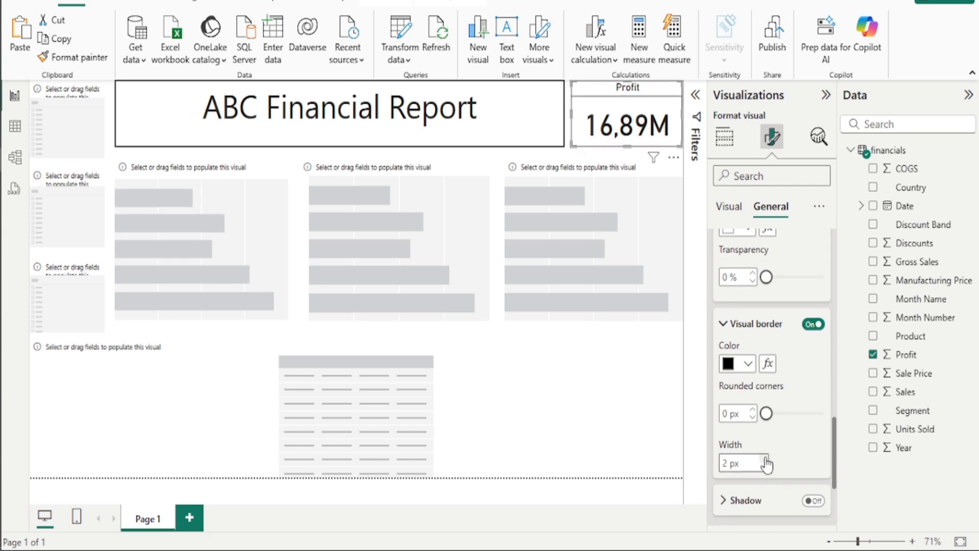
{"action": "left_click", "coordinate": [561, 159]}
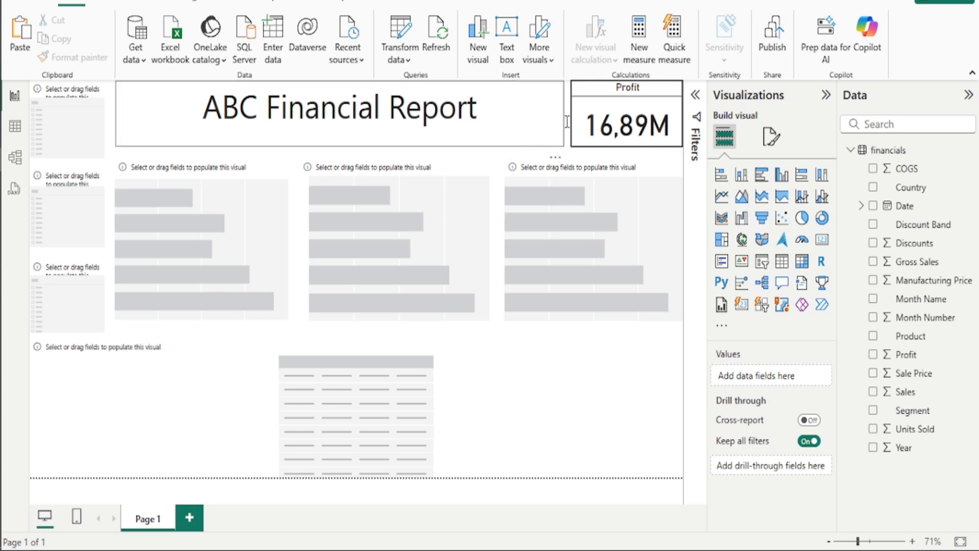
Review the Profit card's effects, including its visual border settings.
{"action": "left_click", "coordinate": [627, 97]}
{"action": "left_click", "coordinate": [772, 136]}
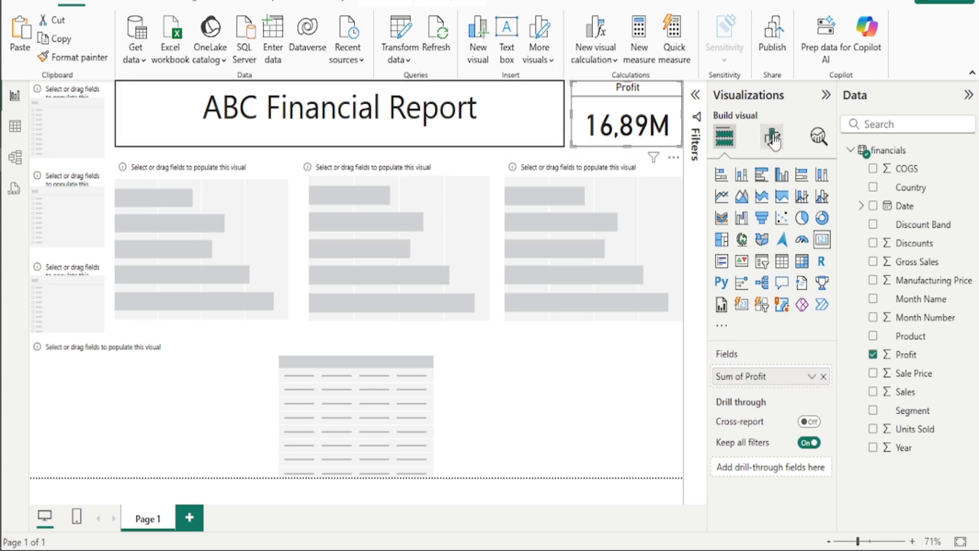
{"action": "left_click", "coordinate": [787, 216]}
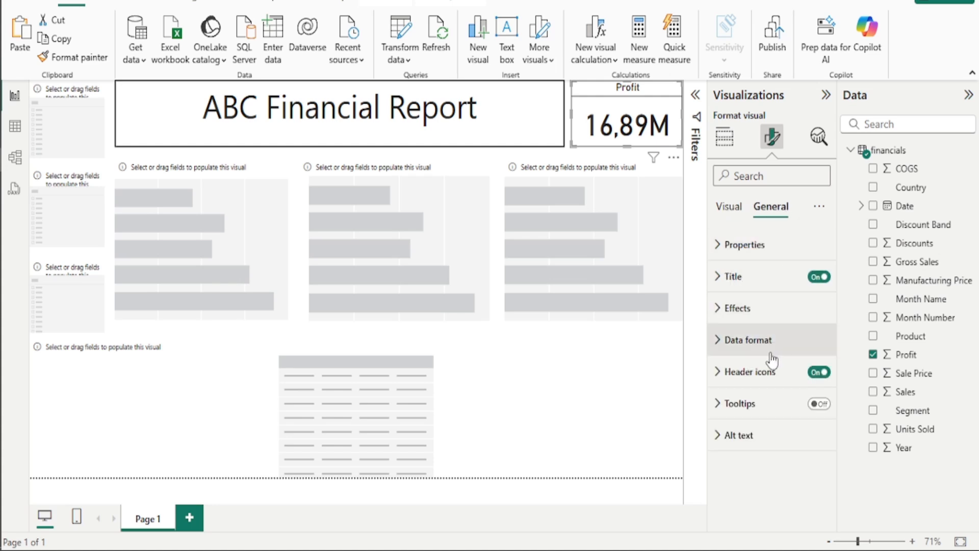
{"action": "left_click", "coordinate": [765, 311]}
{"action": "scroll", "coordinate": [781, 372], "scroll_direction": "down", "scroll_amount": 3}
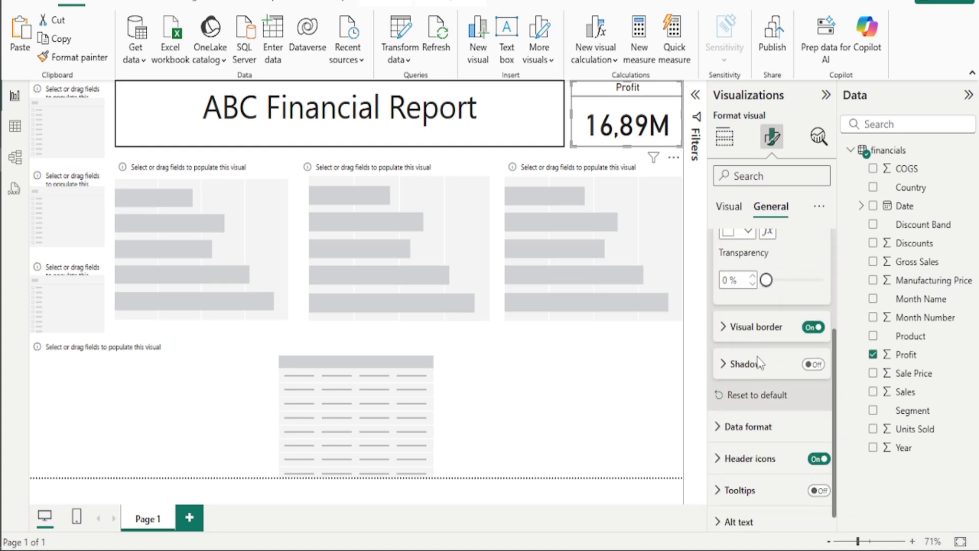
{"action": "left_click", "coordinate": [750, 328]}
{"action": "scroll", "coordinate": [748, 331], "scroll_direction": "up", "scroll_amount": 3}
Apply black as the color of the divider beneath the Profit card's title.
{"action": "left_click", "coordinate": [739, 277]}
{"action": "scroll", "coordinate": [755, 362], "scroll_direction": "down", "scroll_amount": 5}
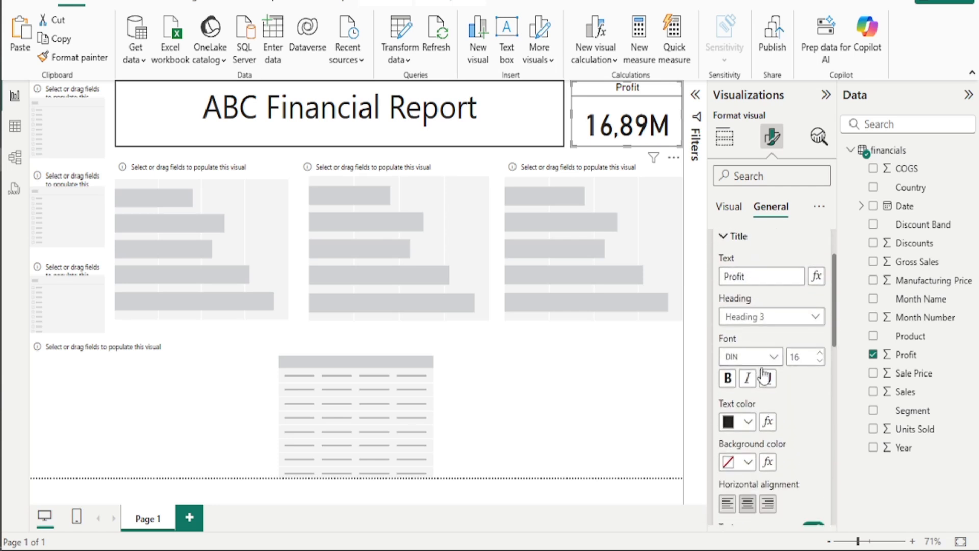
{"action": "left_click", "coordinate": [757, 447]}
{"action": "scroll", "coordinate": [757, 424], "scroll_direction": "down", "scroll_amount": 3}
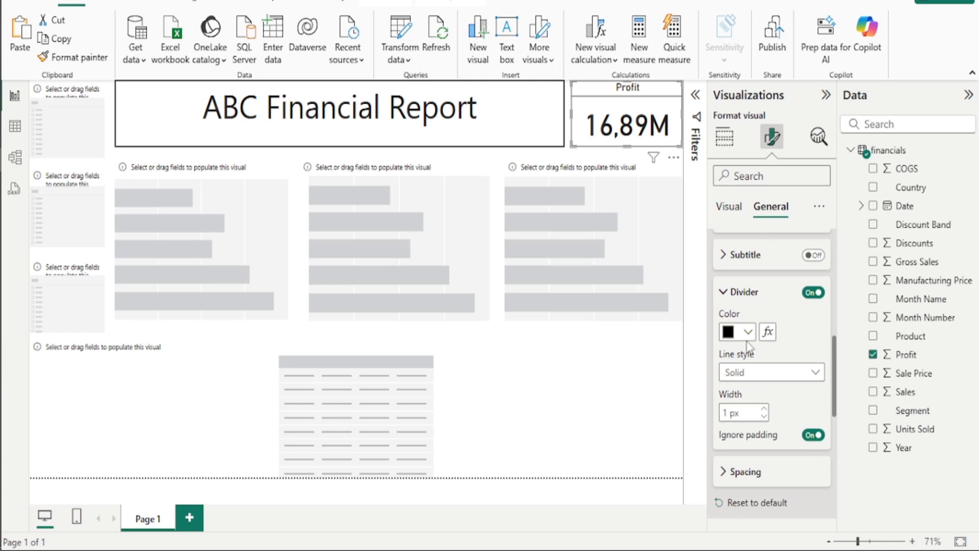
{"action": "left_click", "coordinate": [748, 334]}
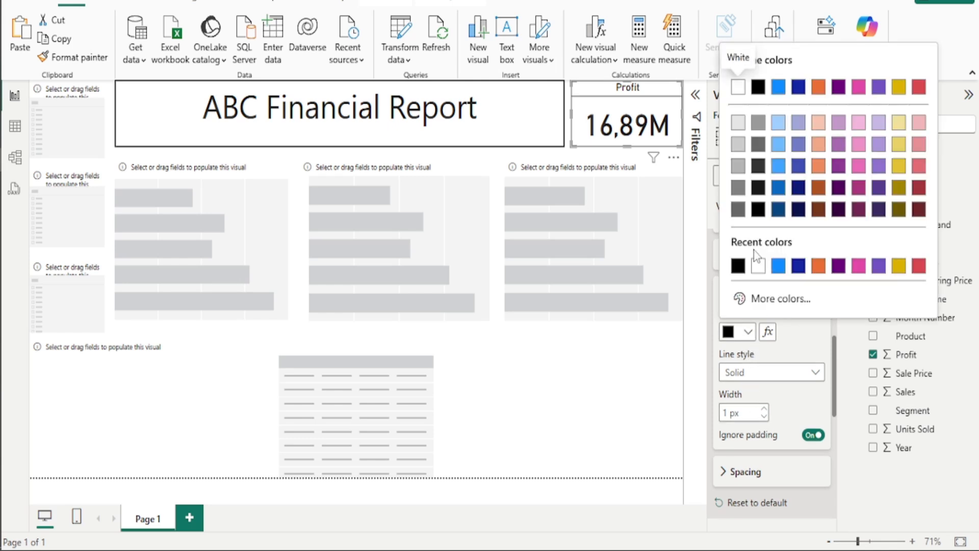
{"action": "left_click", "coordinate": [736, 265]}
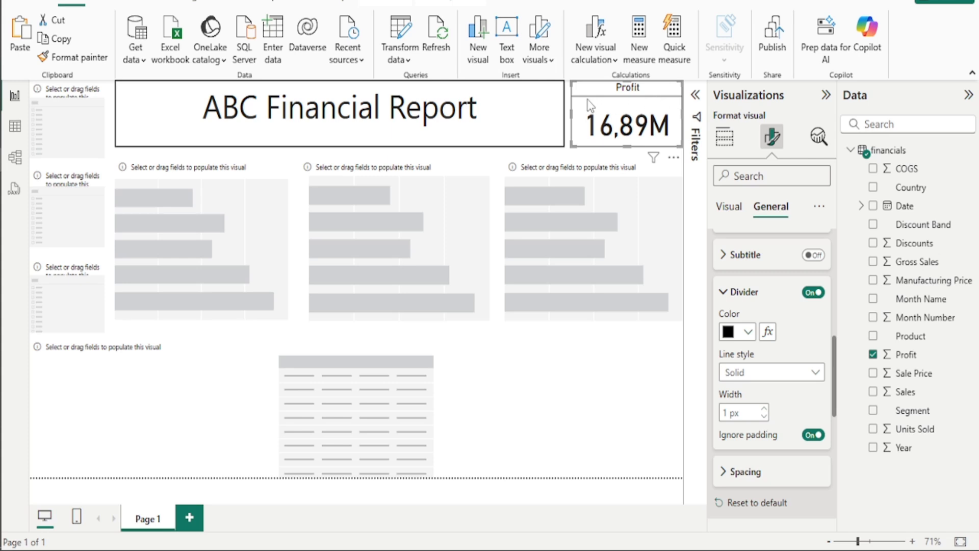
{"action": "left_click", "coordinate": [725, 298]}
{"action": "left_click", "coordinate": [567, 132]}
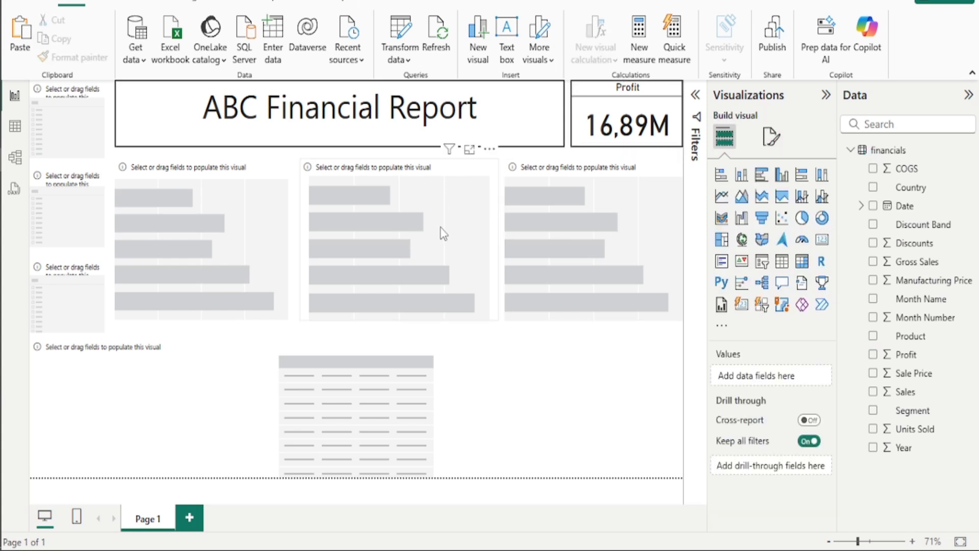
Add the Year field to the uppermost empty slicer and open its style options.
{"action": "left_click", "coordinate": [54, 135]}
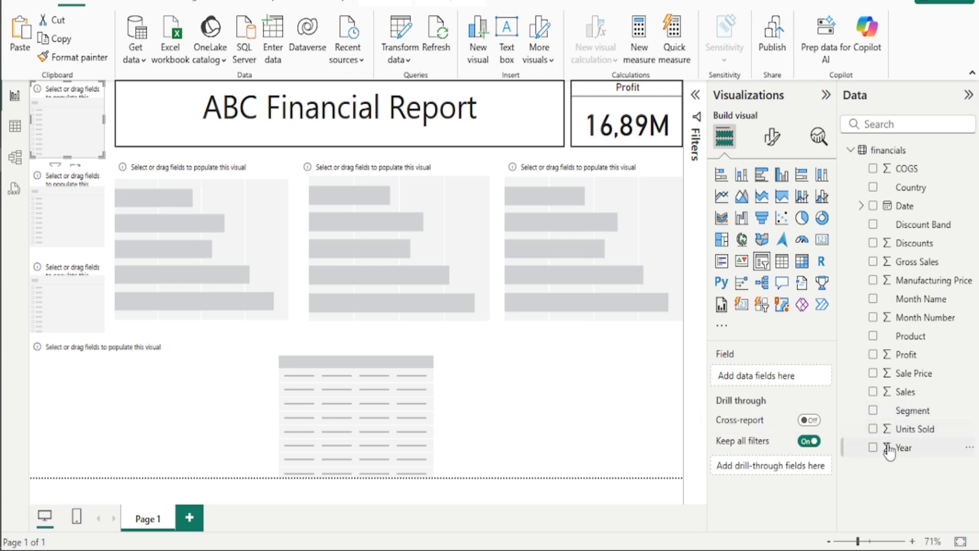
{"action": "left_click", "coordinate": [872, 447]}
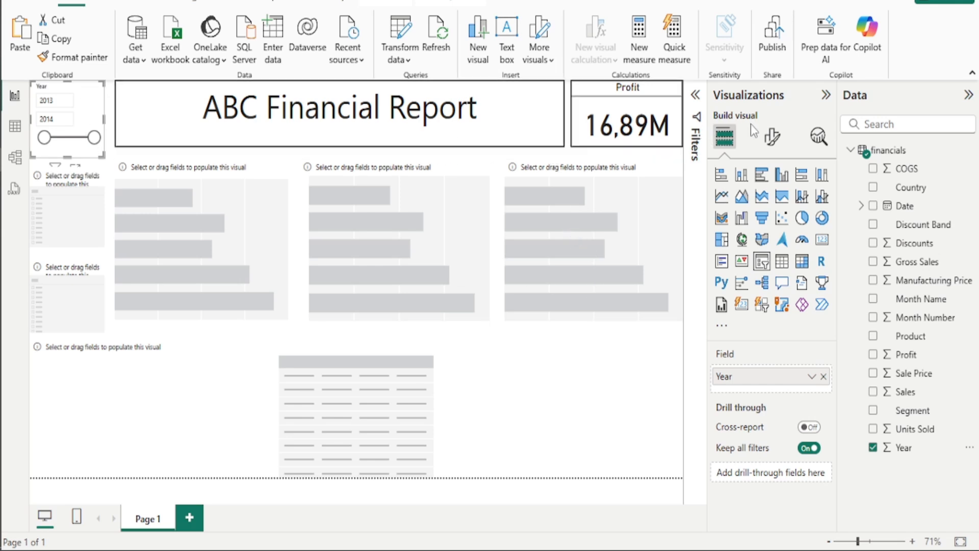
{"action": "left_click", "coordinate": [771, 136]}
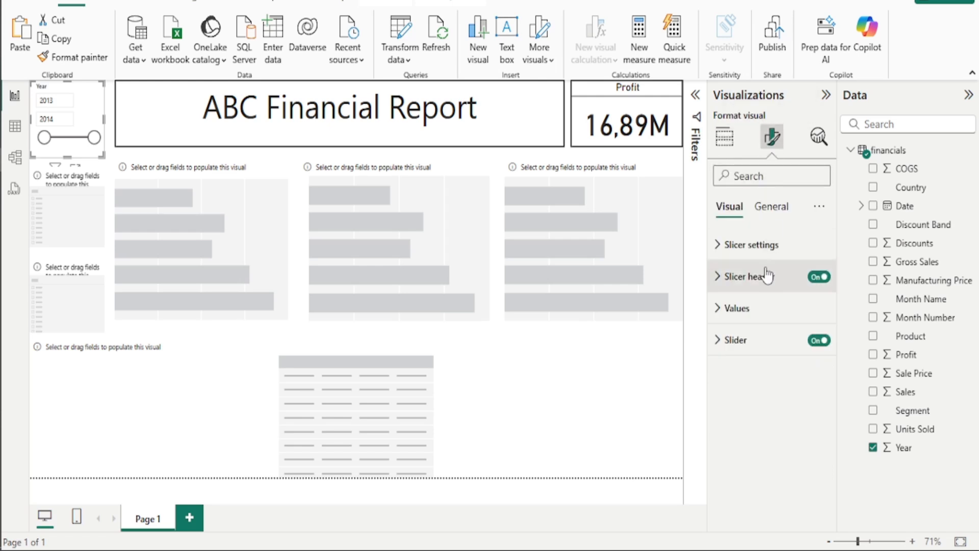
{"action": "left_click", "coordinate": [765, 247]}
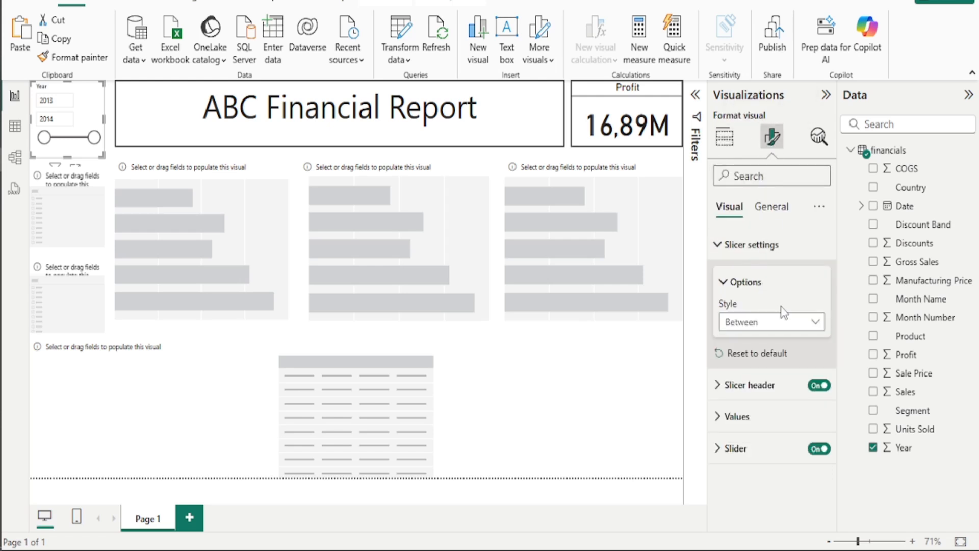
Try the Vertical list, Dropdown and Between styles on the Year slicer, testing the range slider's end handle.
{"action": "left_click", "coordinate": [814, 322]}
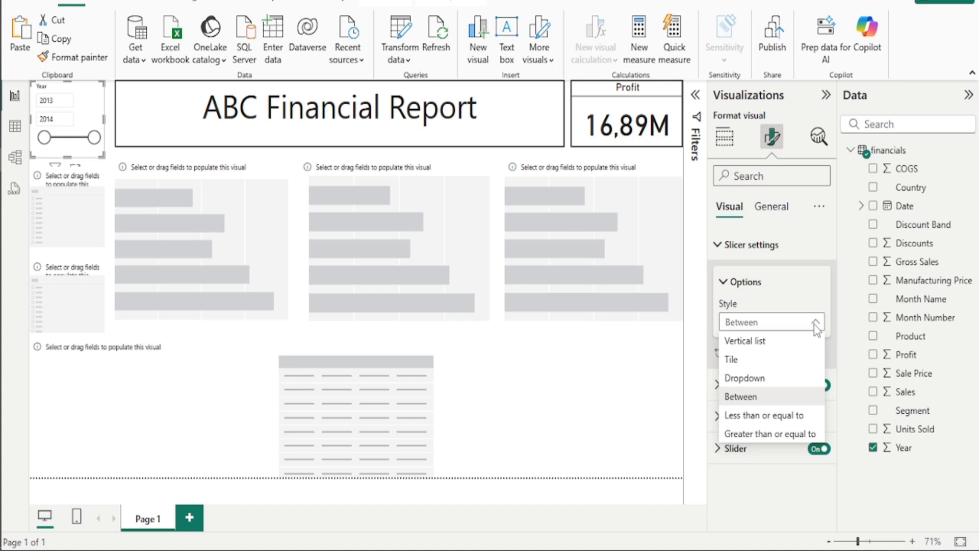
{"action": "left_click", "coordinate": [782, 341]}
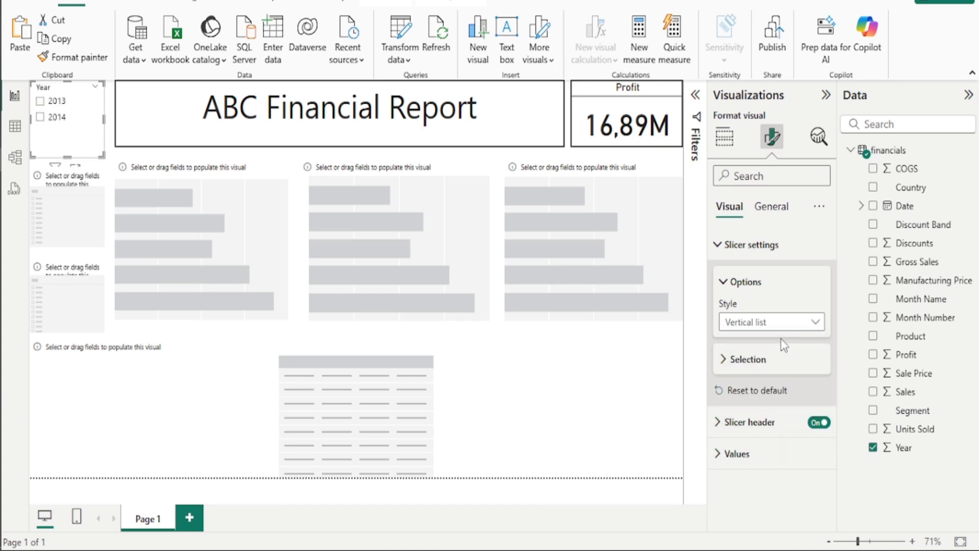
{"action": "left_click", "coordinate": [798, 323]}
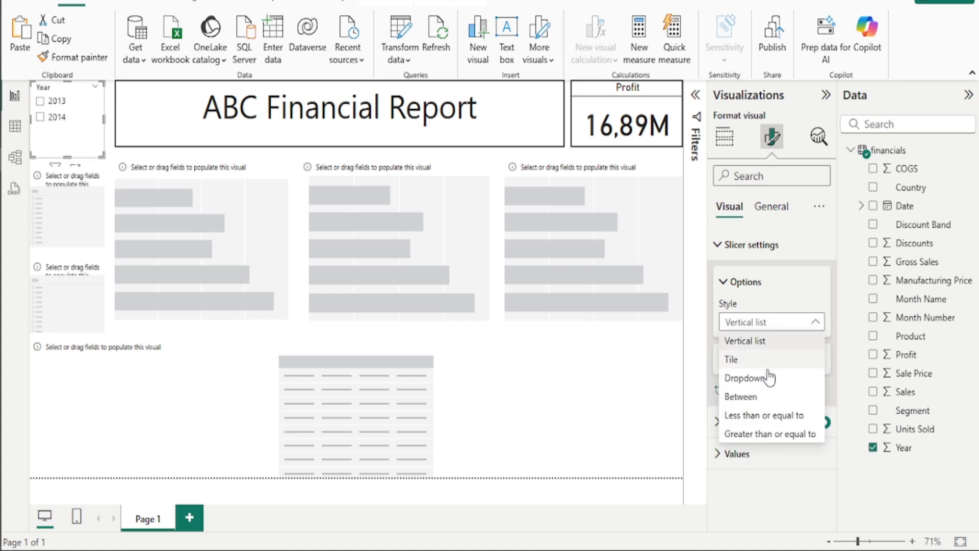
{"action": "left_click", "coordinate": [767, 376]}
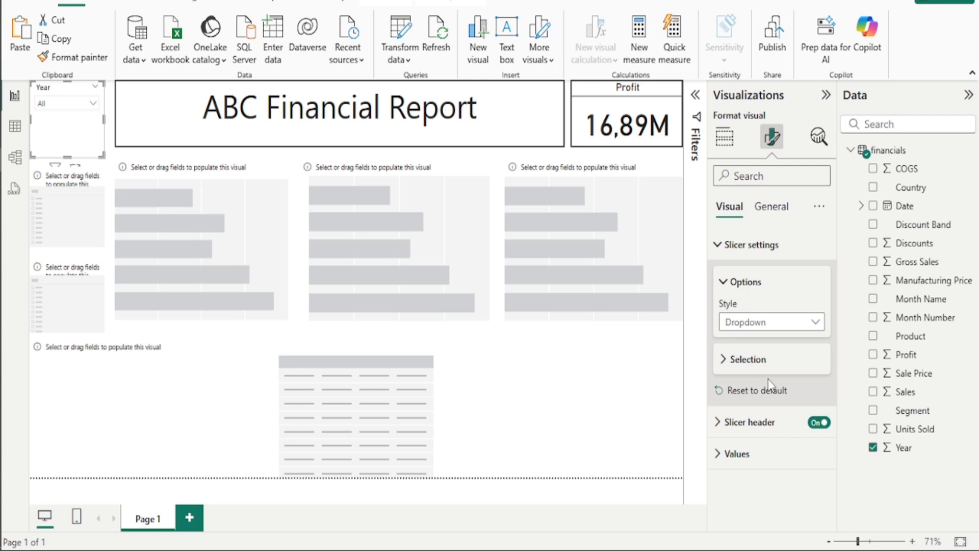
{"action": "left_click", "coordinate": [808, 331]}
{"action": "left_click", "coordinate": [793, 397]}
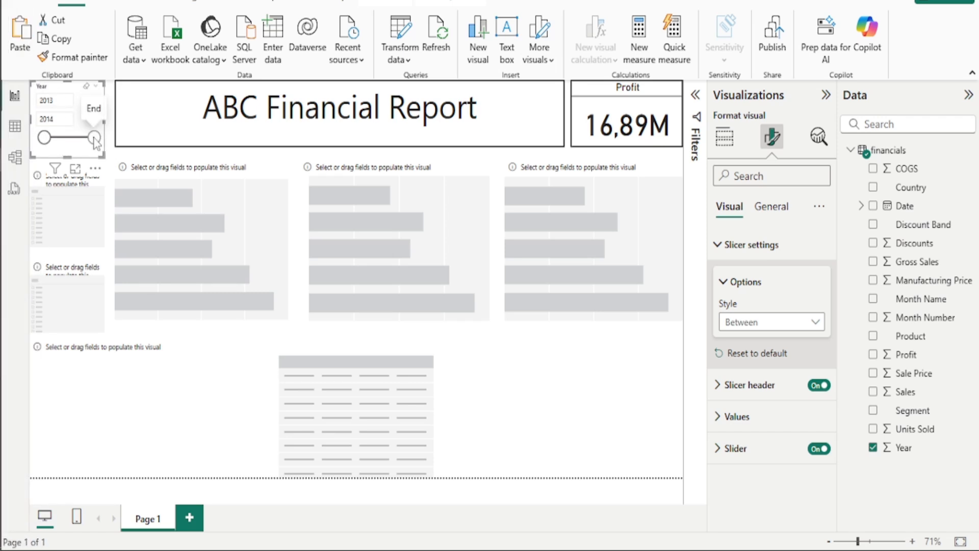
{"action": "mouse_move", "coordinate": [94, 137]}
{"action": "left_mouse_down"}
{"action": "mouse_move", "coordinate": [63, 143]}
{"action": "mouse_move", "coordinate": [94, 137]}
{"action": "left_mouse_up"}
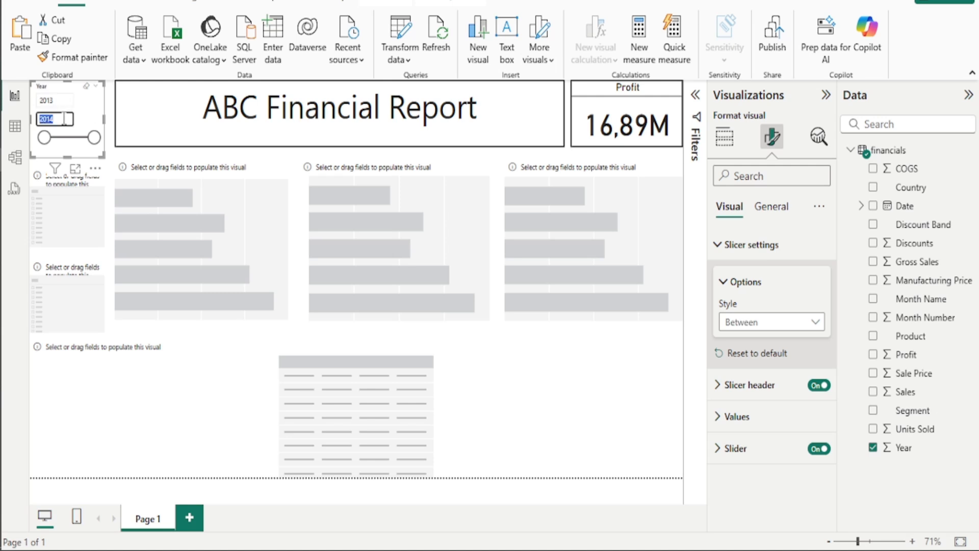
Set the Year slicer's style to Dropdown and turn off its slicer header.
{"action": "left_click", "coordinate": [786, 321]}
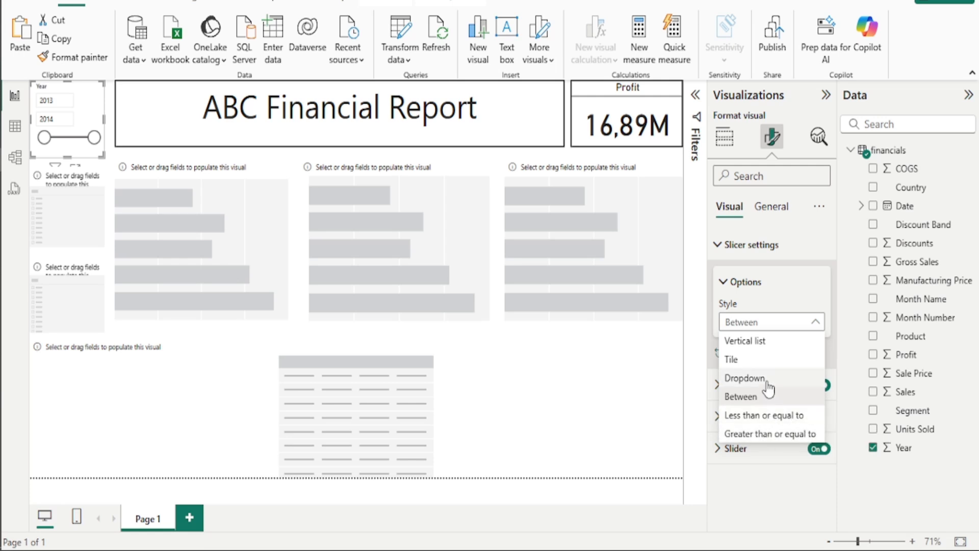
{"action": "left_click", "coordinate": [745, 378]}
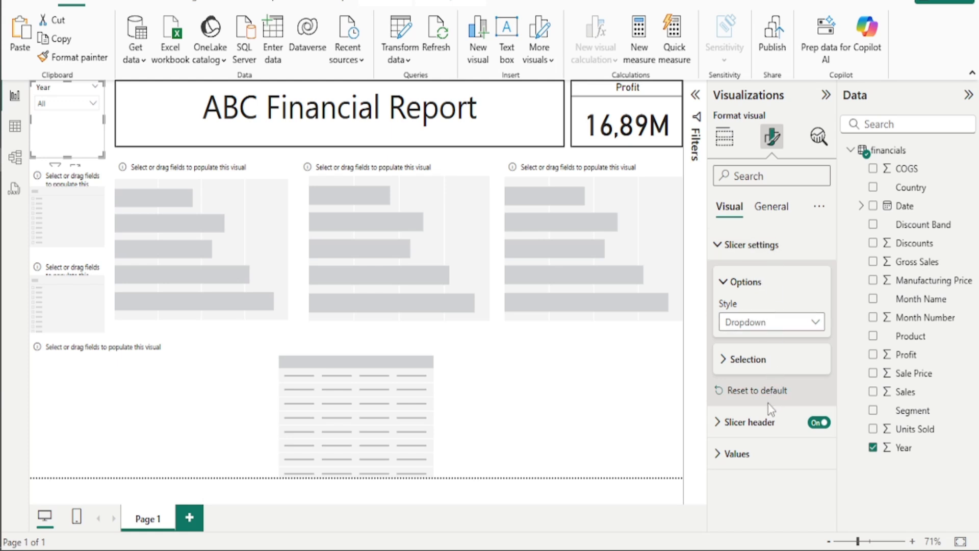
{"action": "left_click", "coordinate": [819, 423]}
Turn on the Year slicer's title with the text "Filter By Year" and expand the slicer's list of years.
{"action": "left_click", "coordinate": [771, 207]}
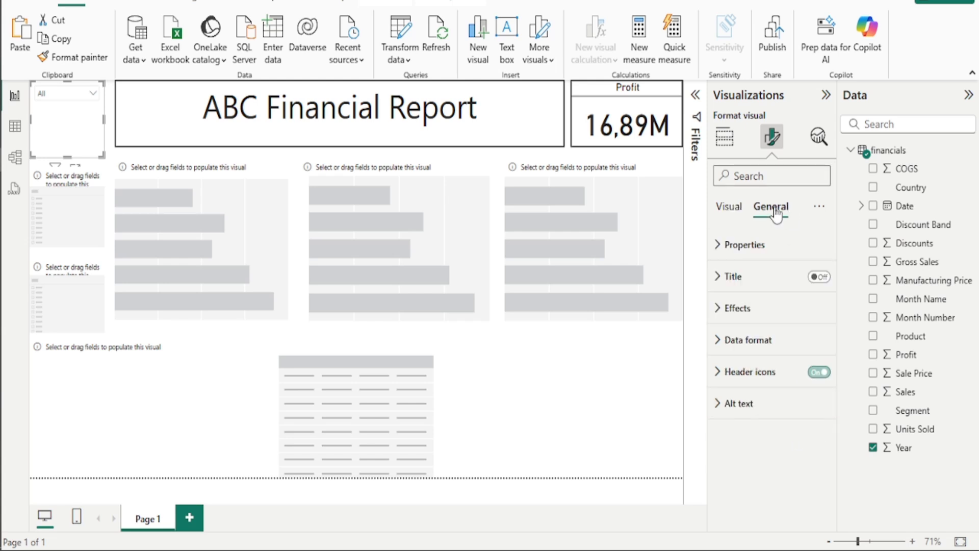
{"action": "left_click", "coordinate": [817, 277]}
{"action": "left_click", "coordinate": [751, 282]}
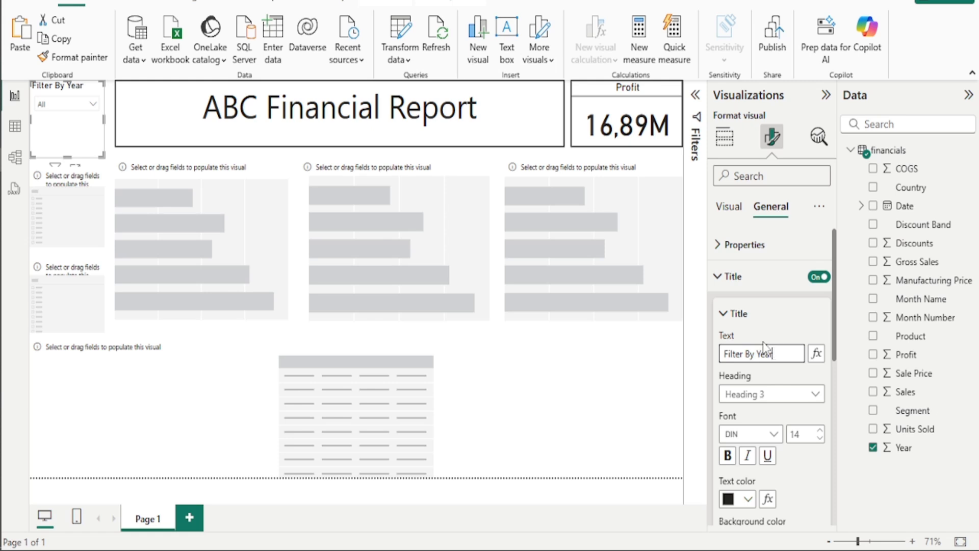
{"action": "left_click", "coordinate": [94, 107]}
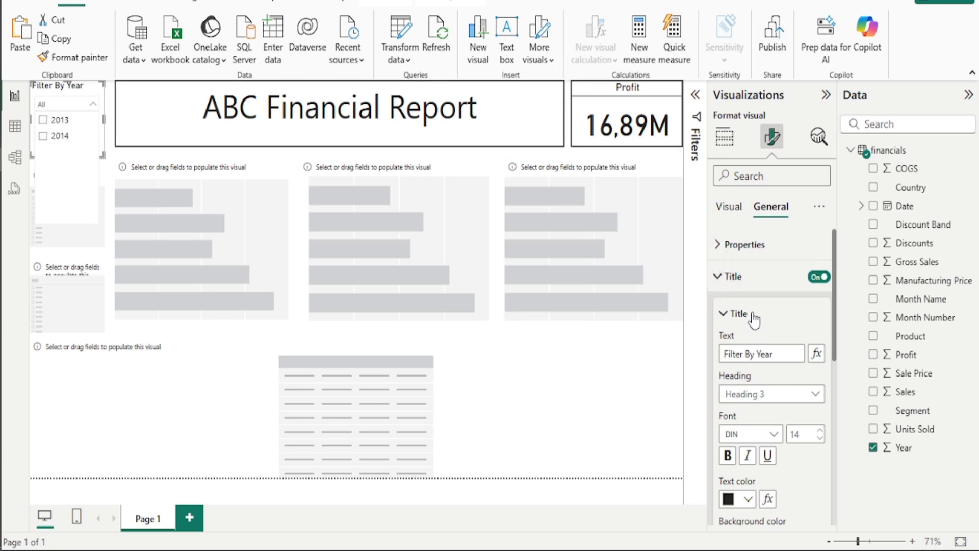
Turn on the divider beneath the Year slicer's title and make it solid black with a width of 2 px.
{"action": "left_click", "coordinate": [735, 316]}
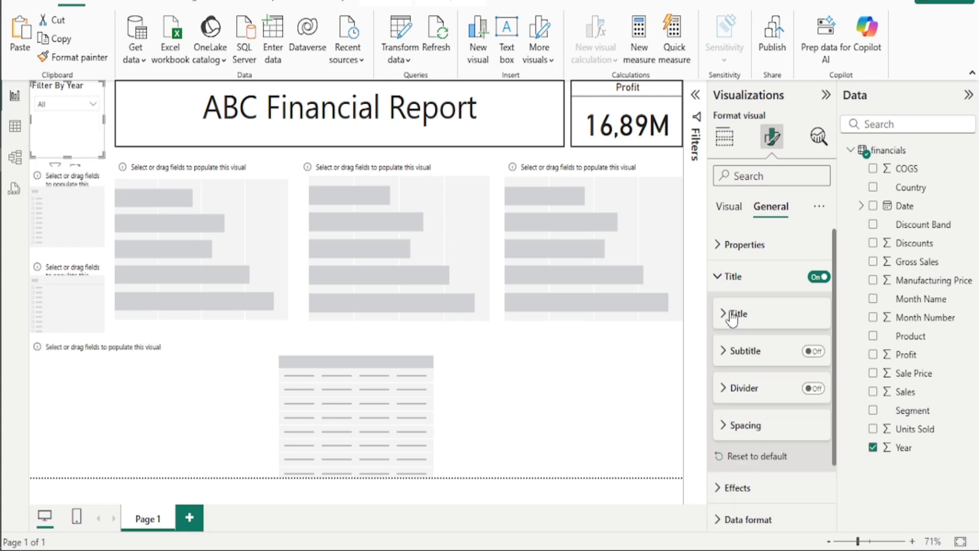
{"action": "left_click", "coordinate": [738, 283]}
{"action": "left_click", "coordinate": [735, 286]}
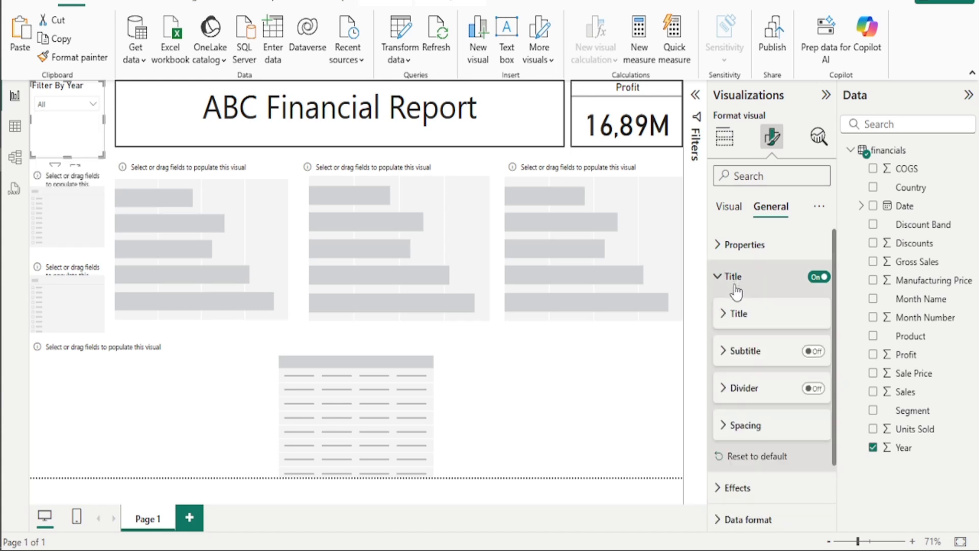
{"action": "scroll", "coordinate": [760, 329], "scroll_direction": "down", "scroll_amount": 2}
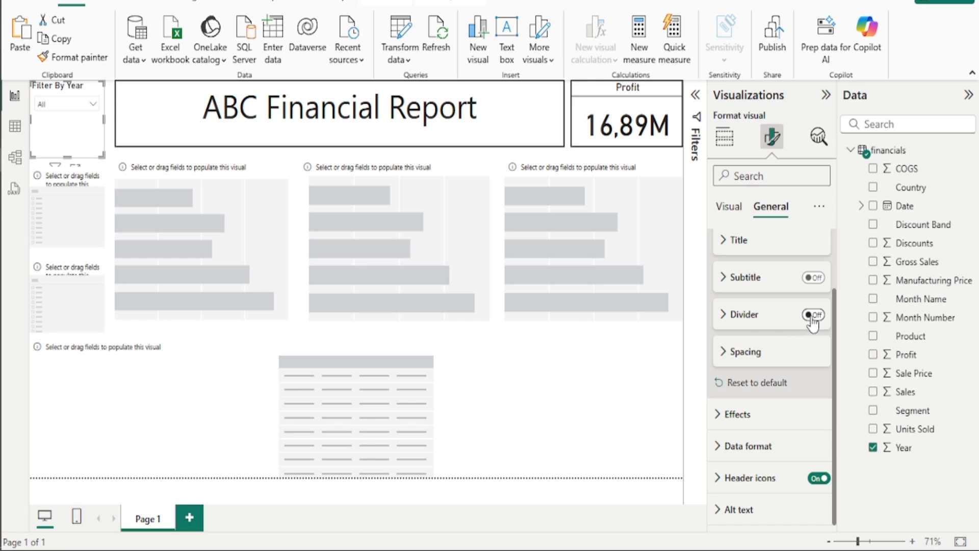
{"action": "left_click", "coordinate": [812, 316]}
{"action": "left_click", "coordinate": [738, 321]}
{"action": "left_click", "coordinate": [748, 355]}
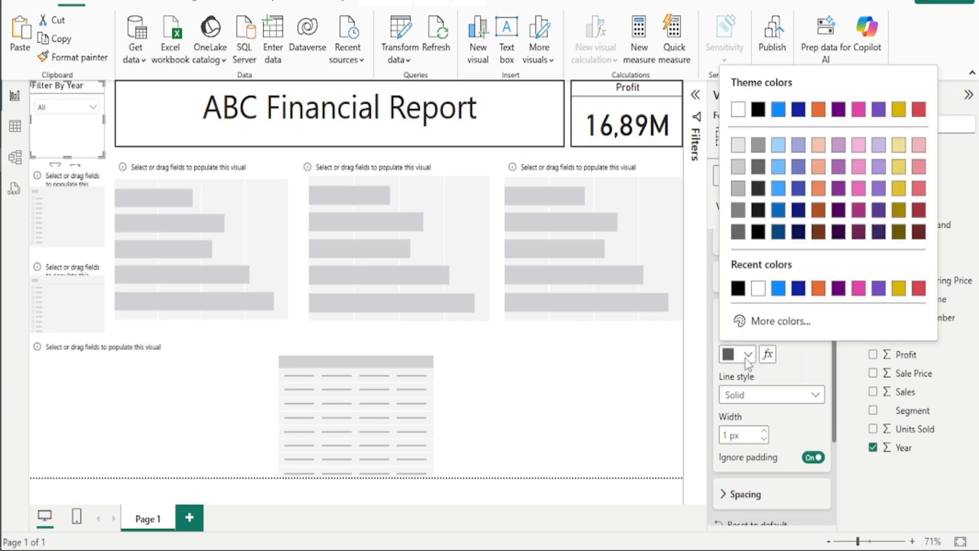
{"action": "left_click", "coordinate": [739, 289]}
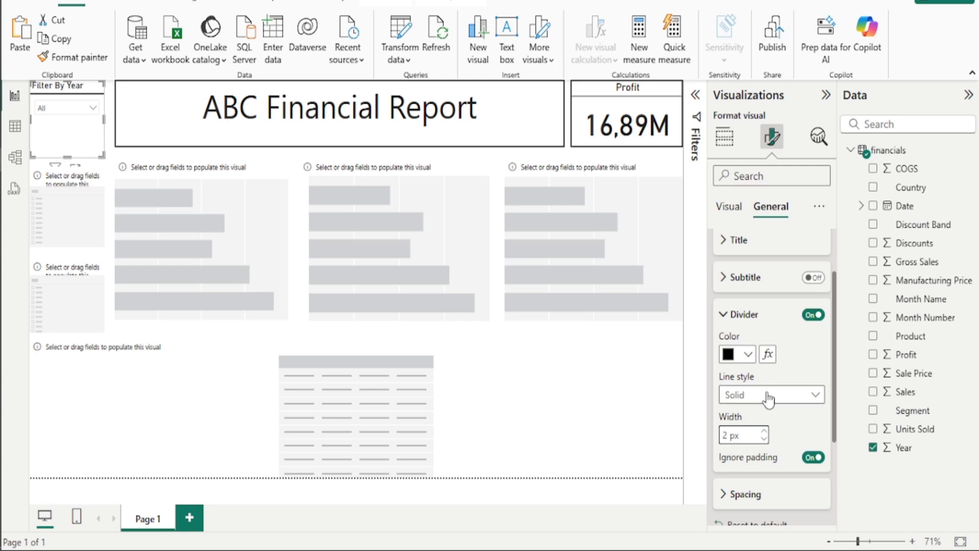
Centre the "Filter By Year" title text horizontally within the Year slicer.
{"action": "scroll", "coordinate": [766, 394], "scroll_direction": "down", "scroll_amount": 2}
{"action": "scroll", "coordinate": [767, 394], "scroll_direction": "up", "scroll_amount": 4}
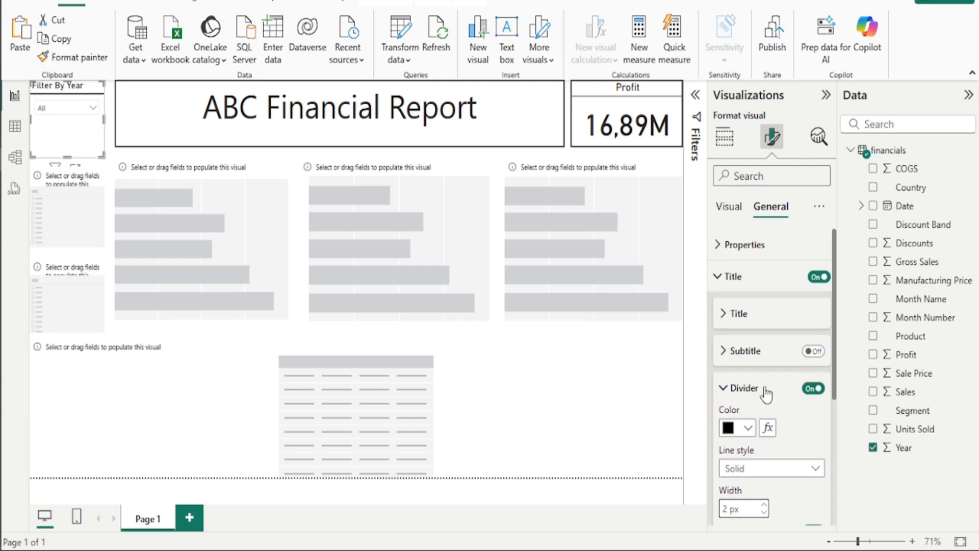
{"action": "scroll", "coordinate": [767, 394], "scroll_direction": "down", "scroll_amount": 4}
{"action": "scroll", "coordinate": [763, 388], "scroll_direction": "up", "scroll_amount": 2}
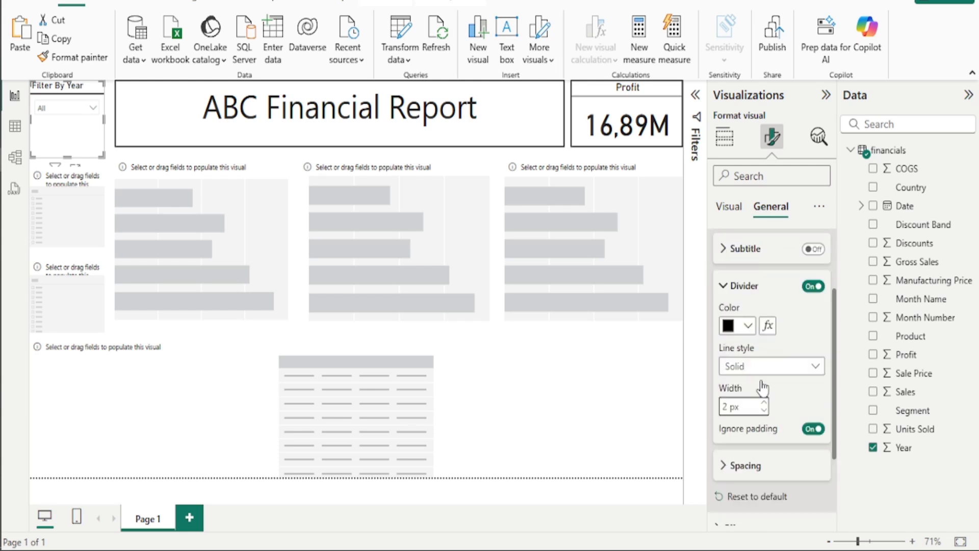
{"action": "scroll", "coordinate": [763, 389], "scroll_direction": "up", "scroll_amount": 2}
{"action": "left_click", "coordinate": [732, 286]}
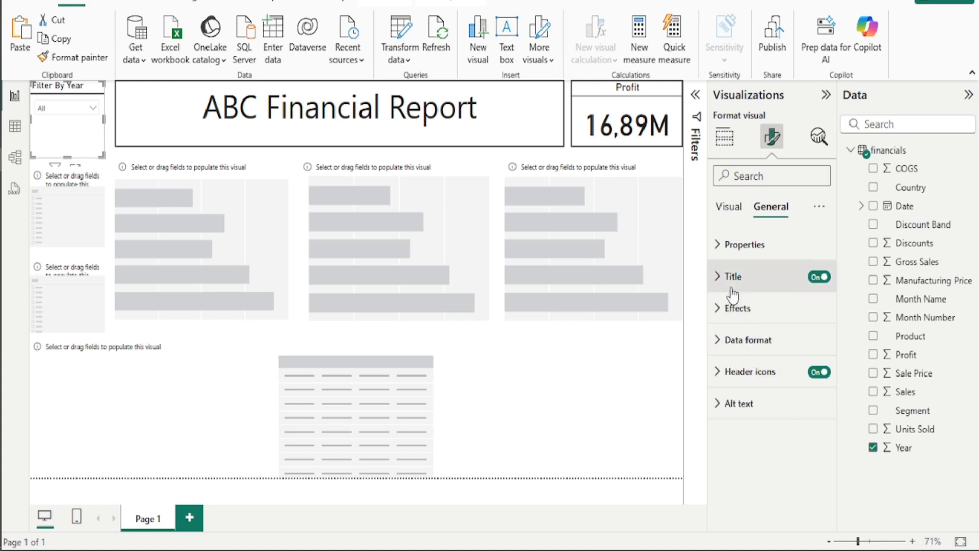
{"action": "left_click", "coordinate": [732, 287]}
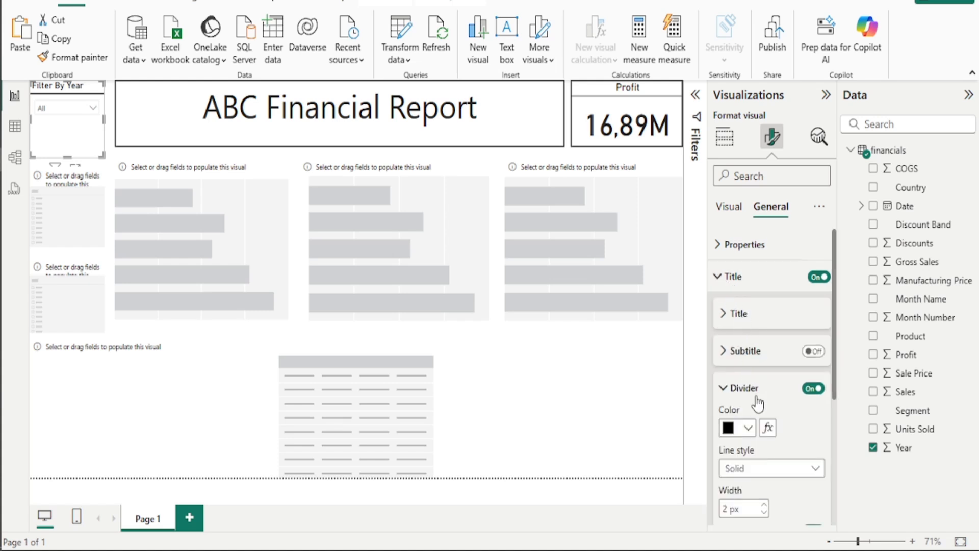
{"action": "scroll", "coordinate": [758, 403], "scroll_direction": "down", "scroll_amount": 3}
{"action": "scroll", "coordinate": [759, 400], "scroll_direction": "up", "scroll_amount": 3}
{"action": "left_click", "coordinate": [729, 313]}
{"action": "scroll", "coordinate": [760, 408], "scroll_direction": "down", "scroll_amount": 2}
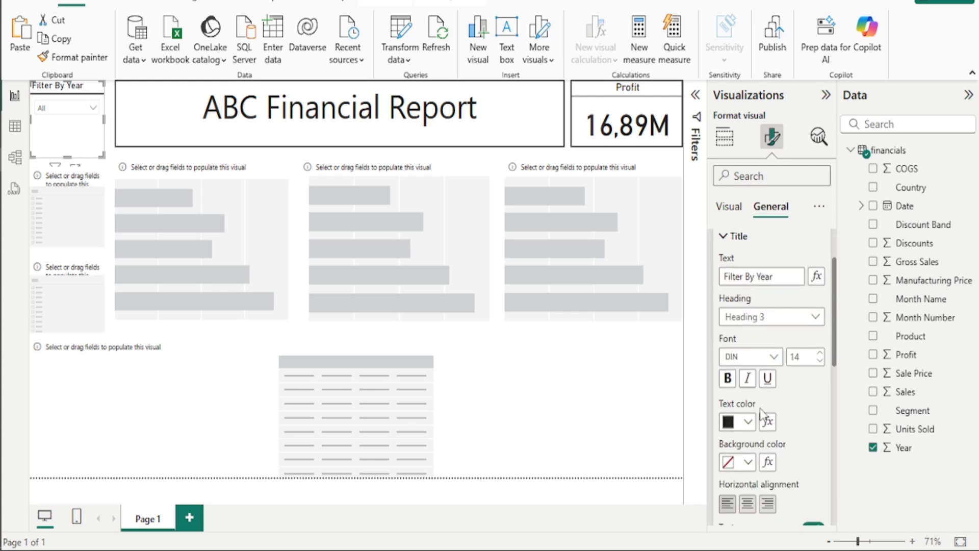
{"action": "left_click", "coordinate": [748, 504]}
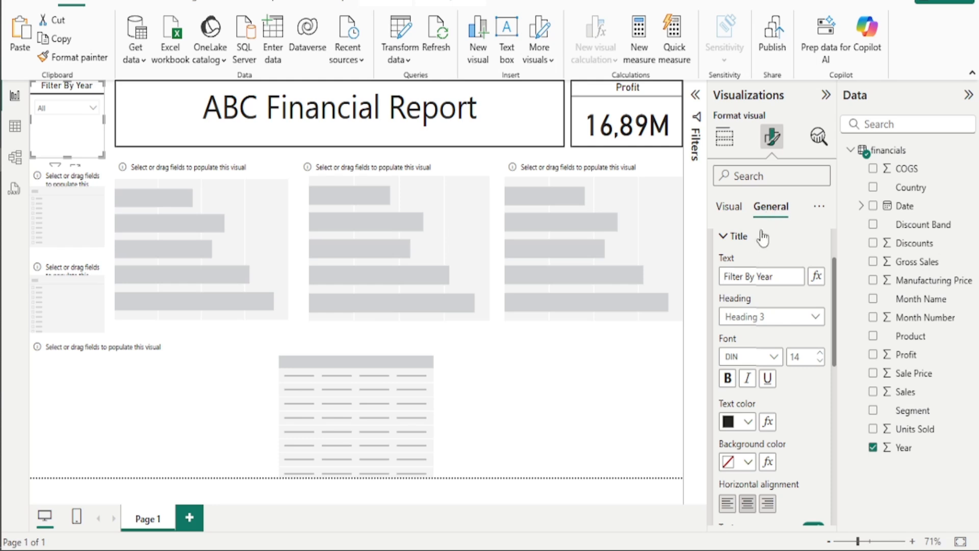
Turn on a black visual border around the Year slicer and set the border width to 2 px.
{"action": "scroll", "coordinate": [763, 298], "scroll_direction": "down", "scroll_amount": 5}
{"action": "scroll", "coordinate": [760, 306], "scroll_direction": "down", "scroll_amount": 5}
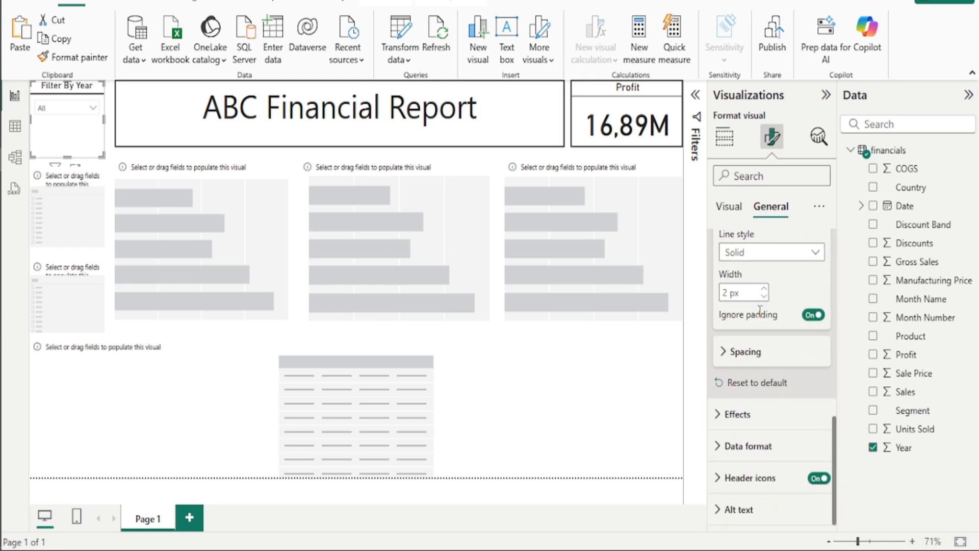
{"action": "left_click", "coordinate": [762, 410]}
{"action": "scroll", "coordinate": [766, 401], "scroll_direction": "down", "scroll_amount": 3}
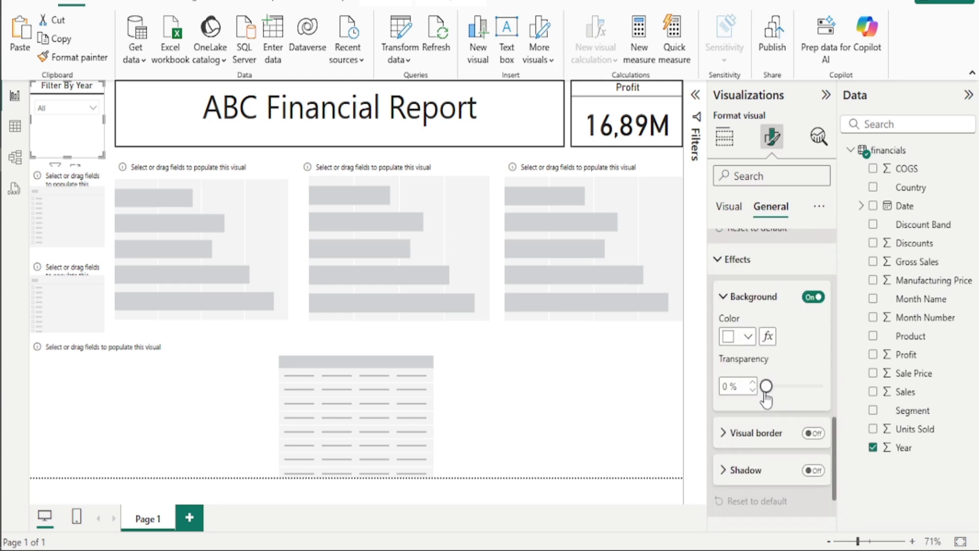
{"action": "left_click", "coordinate": [812, 433]}
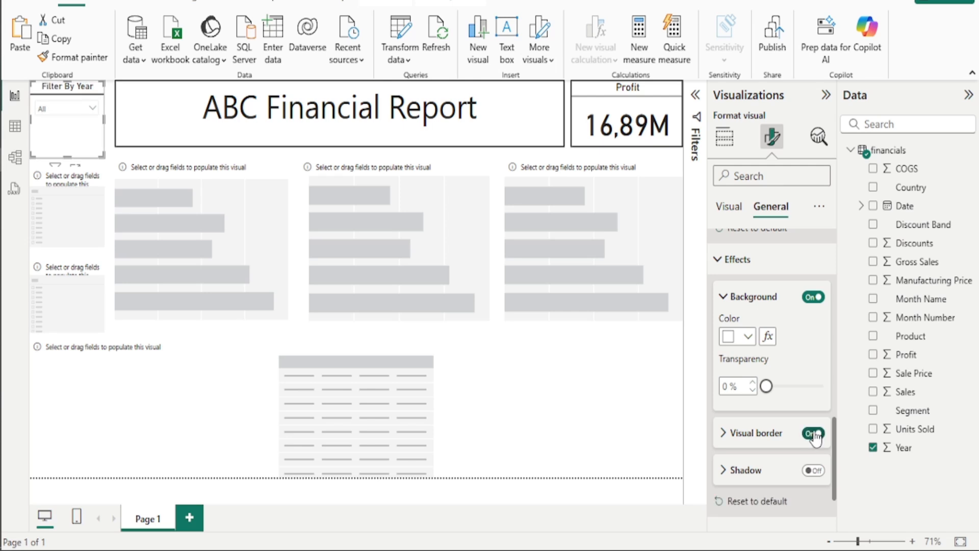
{"action": "left_click", "coordinate": [735, 432]}
{"action": "scroll", "coordinate": [750, 423], "scroll_direction": "down", "scroll_amount": 3}
{"action": "scroll", "coordinate": [757, 417], "scroll_direction": "up", "scroll_amount": 2}
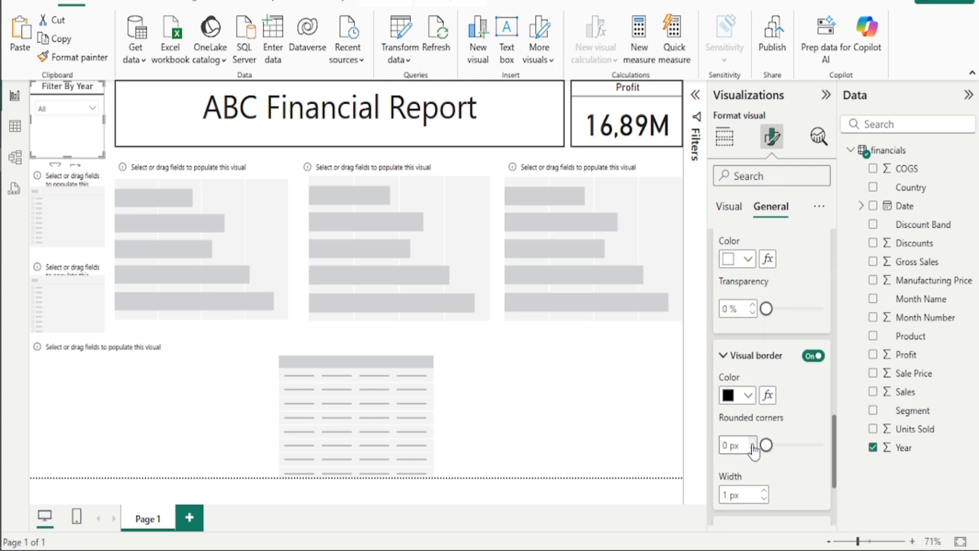
{"action": "left_click", "coordinate": [764, 490]}
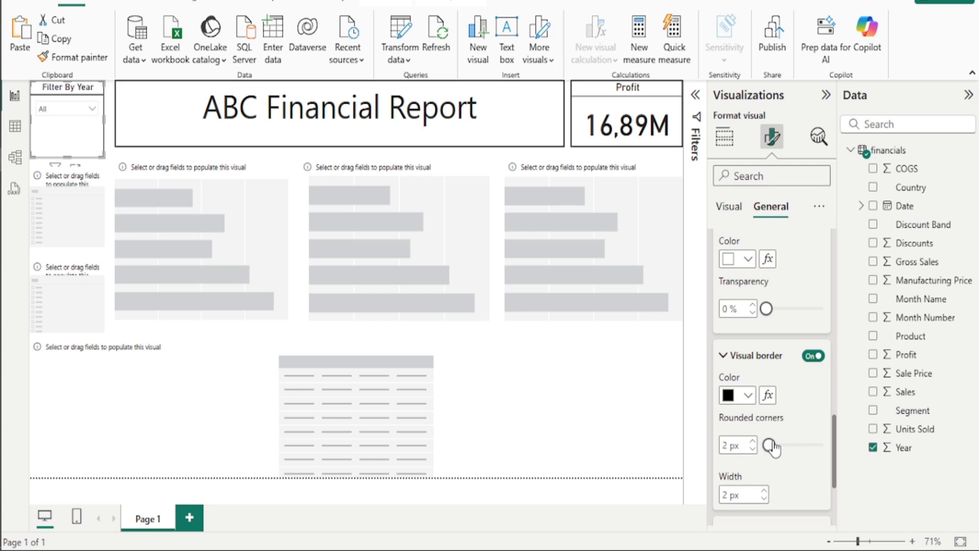
Try rounded corners of 18 px and 26 px on the Year slicer's border and return it to square corners.
{"action": "left_click_drag", "start_coordinate": [768, 445], "coordinate": [801, 441]}
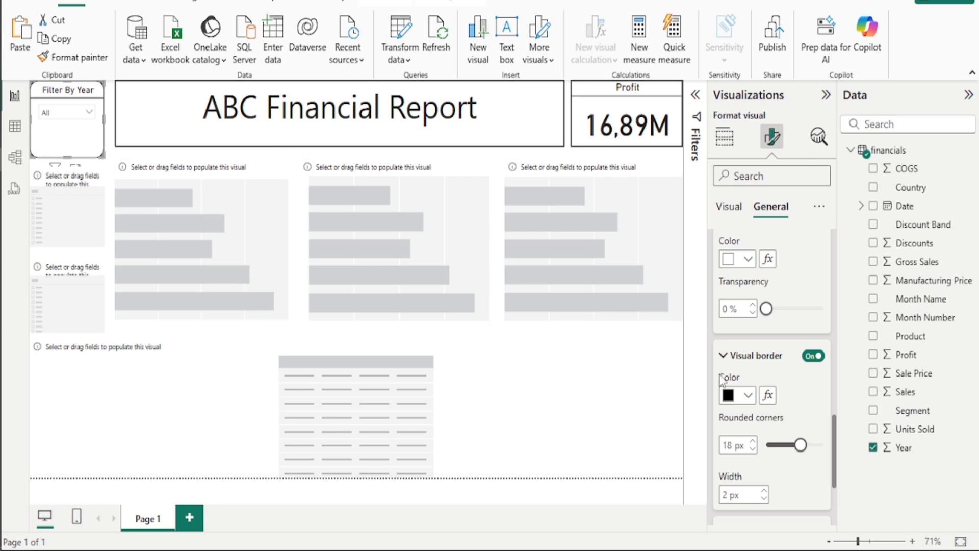
{"action": "left_click_drag", "start_coordinate": [800, 445], "coordinate": [817, 446]}
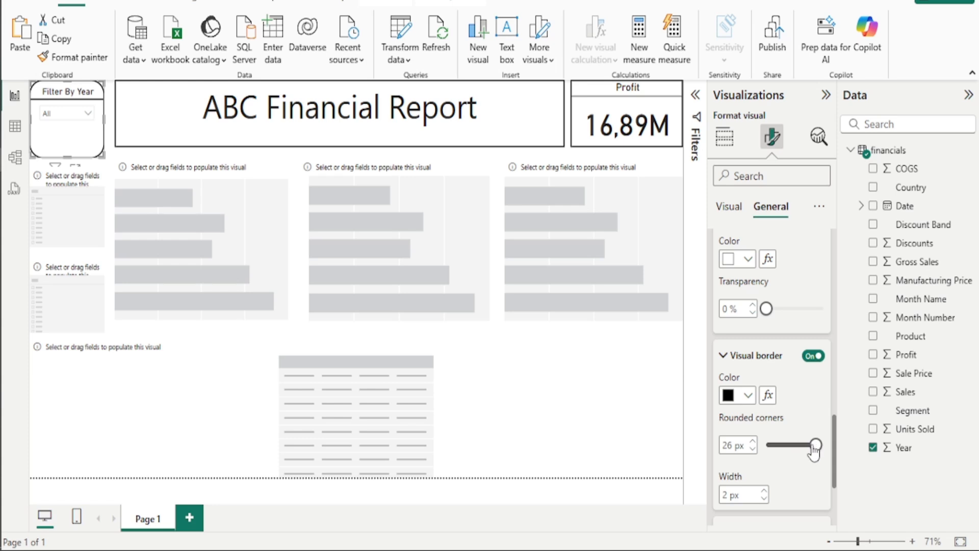
{"action": "left_click_drag", "start_coordinate": [815, 447], "coordinate": [709, 449]}
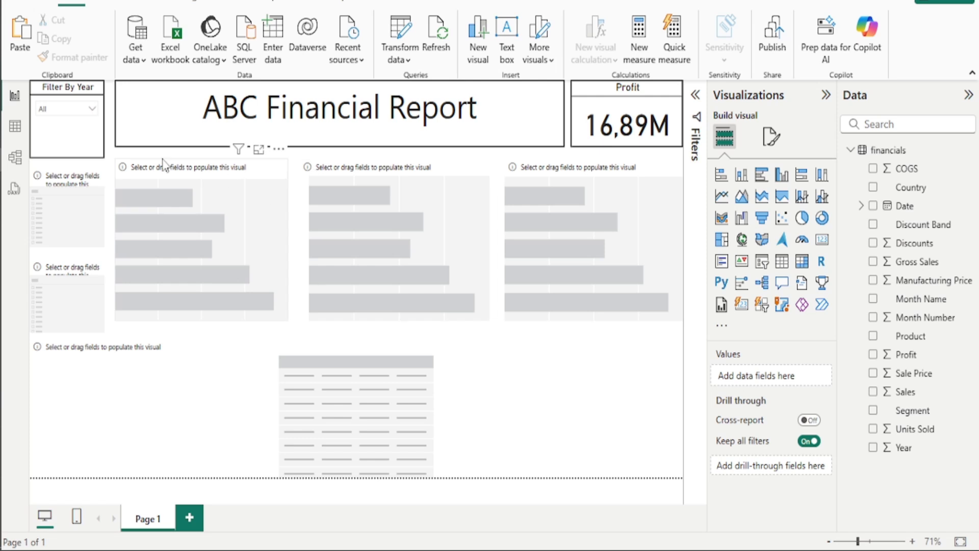
Shorten the Year slicer to fit just its title and dropdown, and move it slightly down beside the report title.
{"action": "left_click", "coordinate": [66, 145]}
{"action": "left_click_drag", "start_coordinate": [66, 152], "coordinate": [67, 125]}
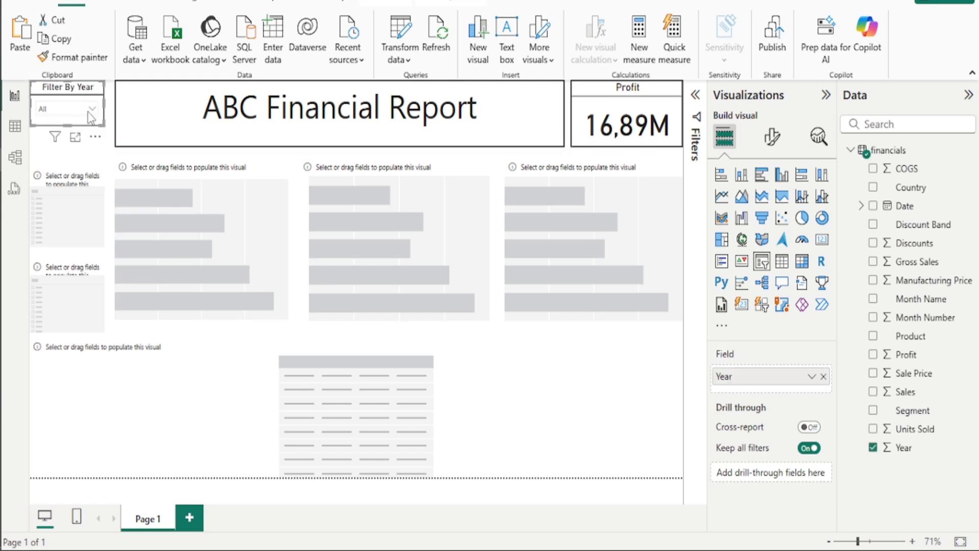
{"action": "left_click", "coordinate": [106, 154]}
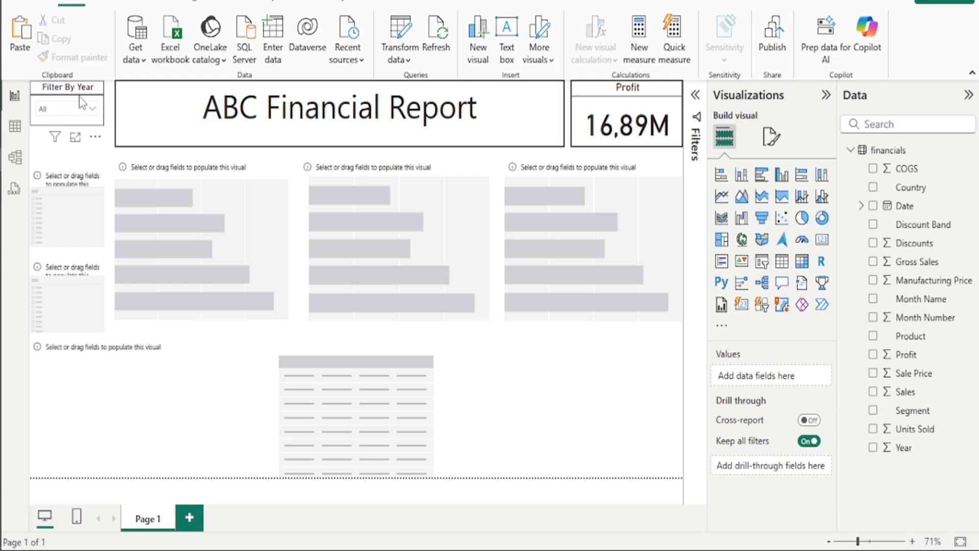
{"action": "left_click_drag", "start_coordinate": [78, 96], "coordinate": [80, 107]}
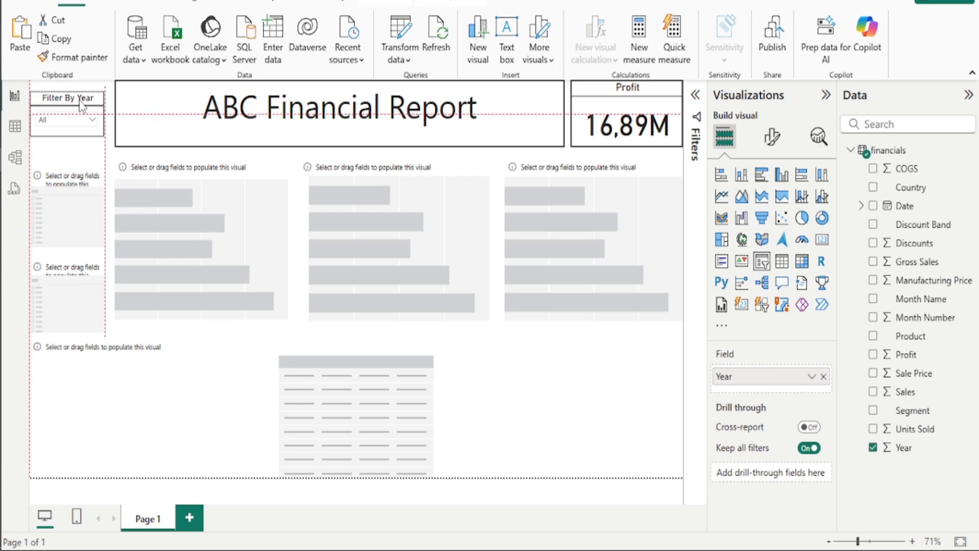
{"action": "left_click", "coordinate": [110, 95]}
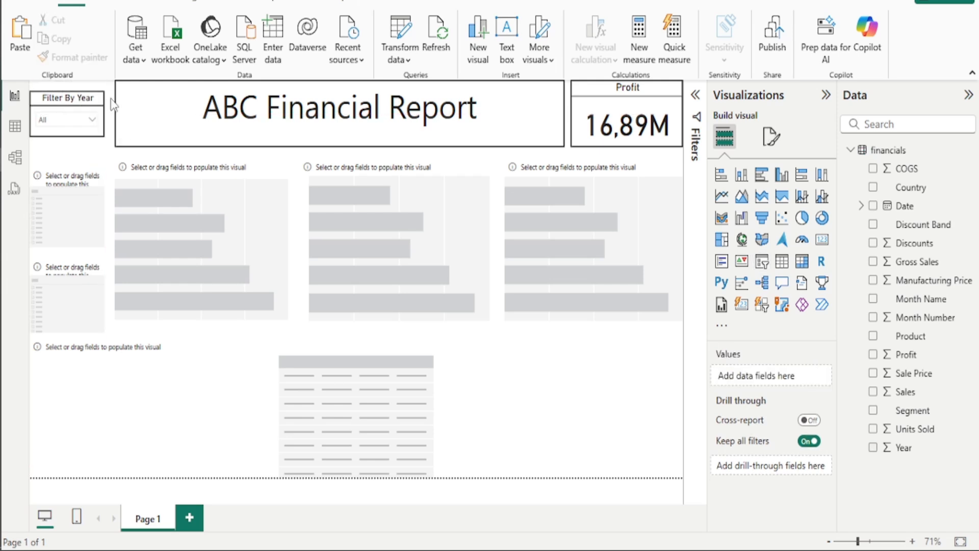
{"action": "left_click", "coordinate": [72, 105]}
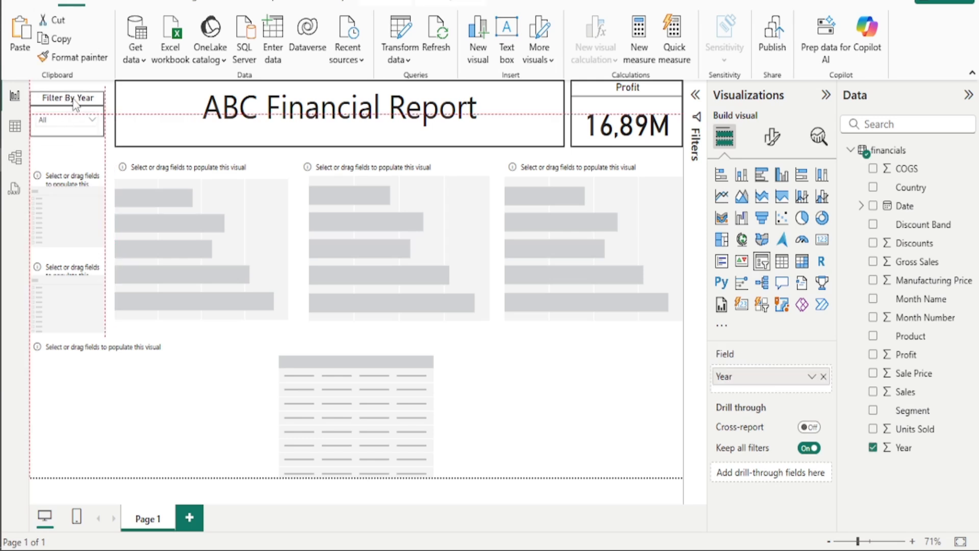
{"action": "left_click", "coordinate": [107, 137]}
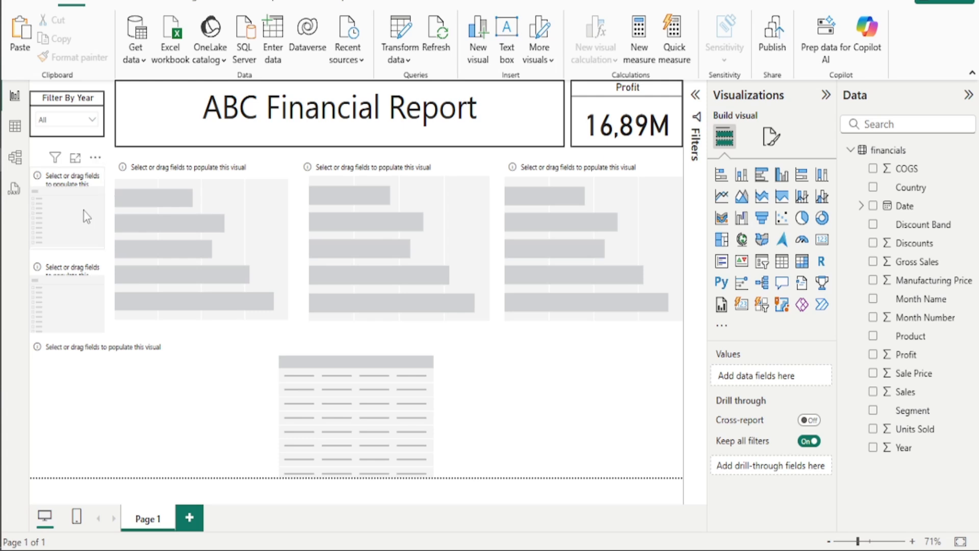
Expand the Year slicer's dropdown to check its list of years and close it without selecting any.
{"action": "left_click", "coordinate": [91, 119]}
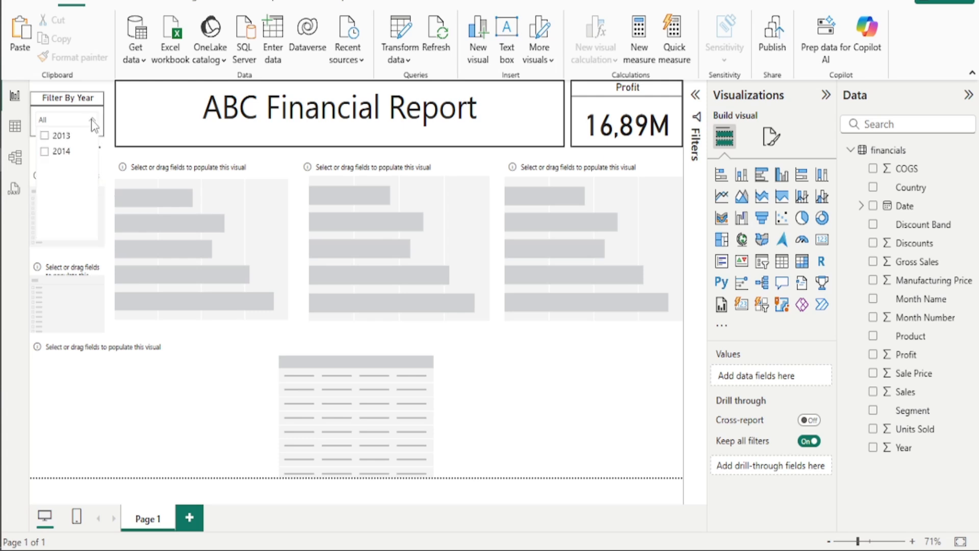
{"action": "left_click", "coordinate": [216, 342]}
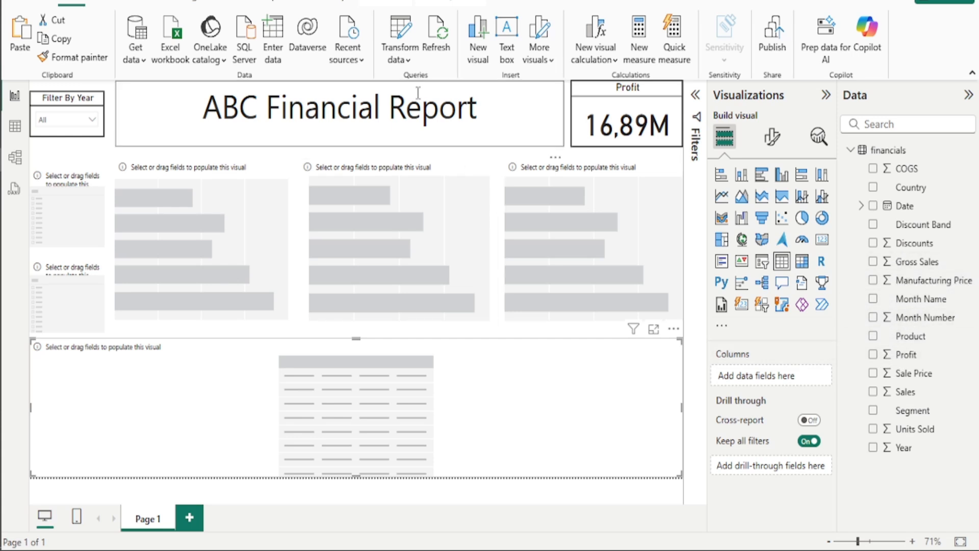
{"action": "left_click", "coordinate": [407, 61]}
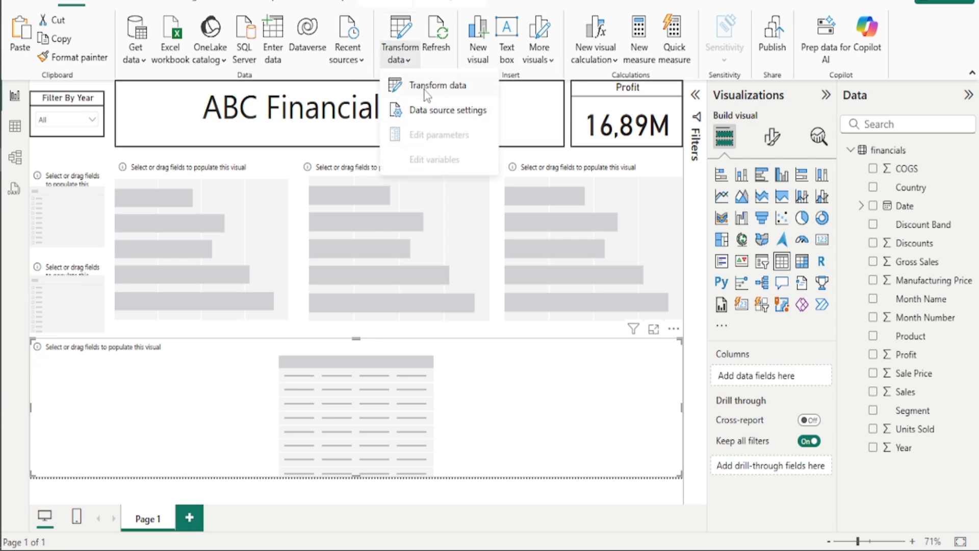
{"action": "left_click", "coordinate": [111, 137]}
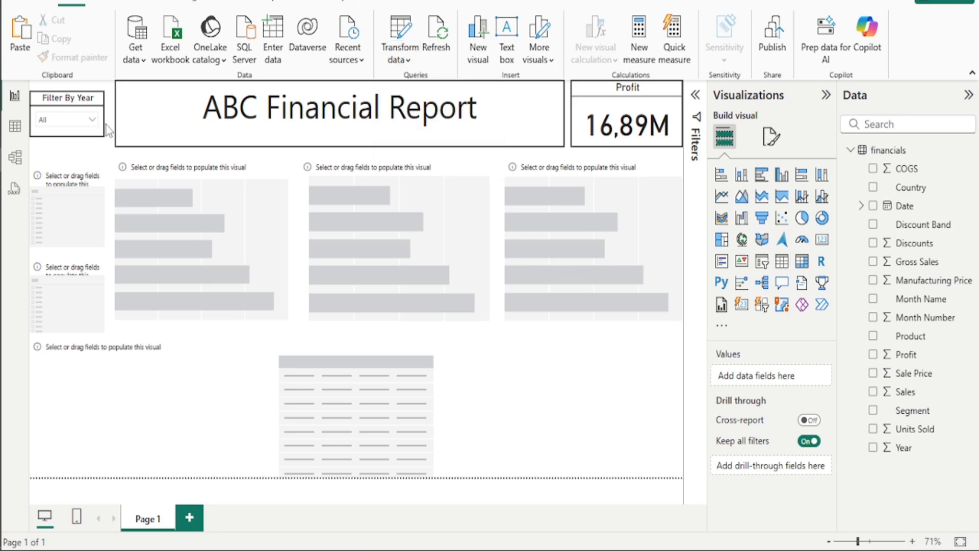
Examine all columns of the financials table in the table view and return to the report page.
{"action": "left_click", "coordinate": [15, 127]}
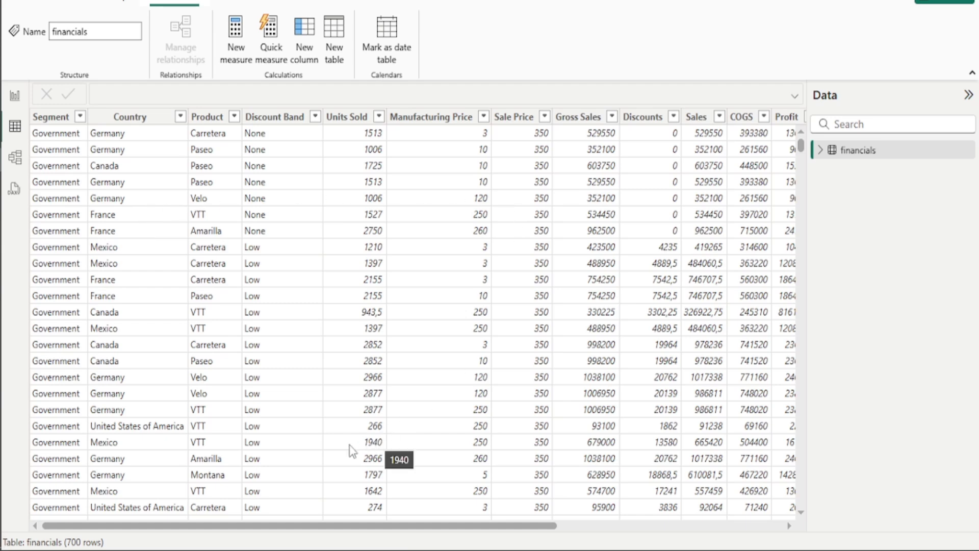
{"action": "left_click_drag", "start_coordinate": [258, 527], "coordinate": [487, 526]}
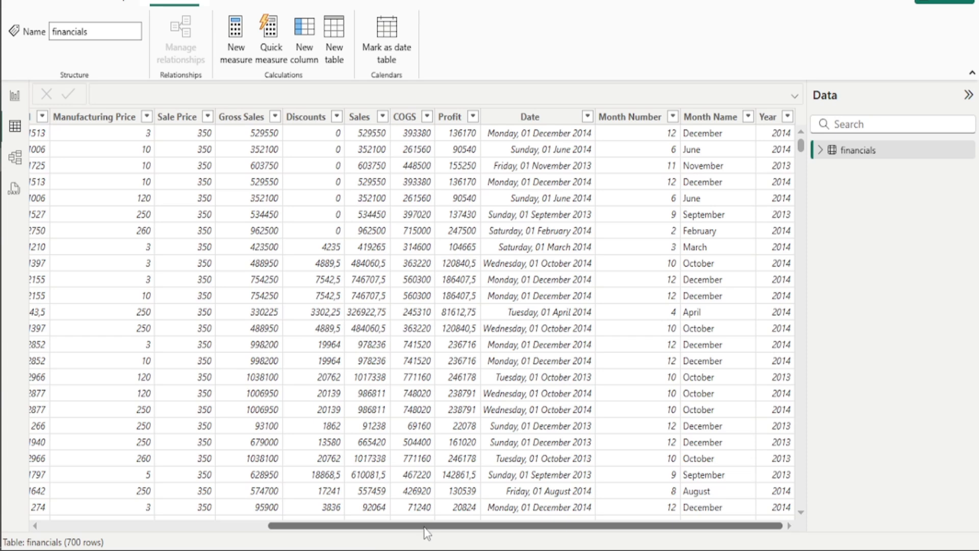
{"action": "left_click_drag", "start_coordinate": [427, 530], "coordinate": [158, 479]}
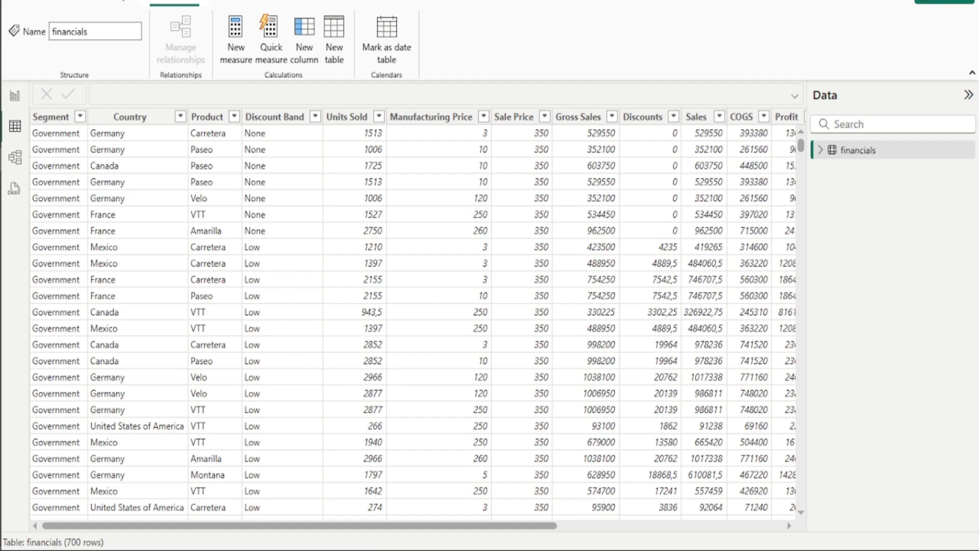
{"action": "left_click", "coordinate": [15, 95]}
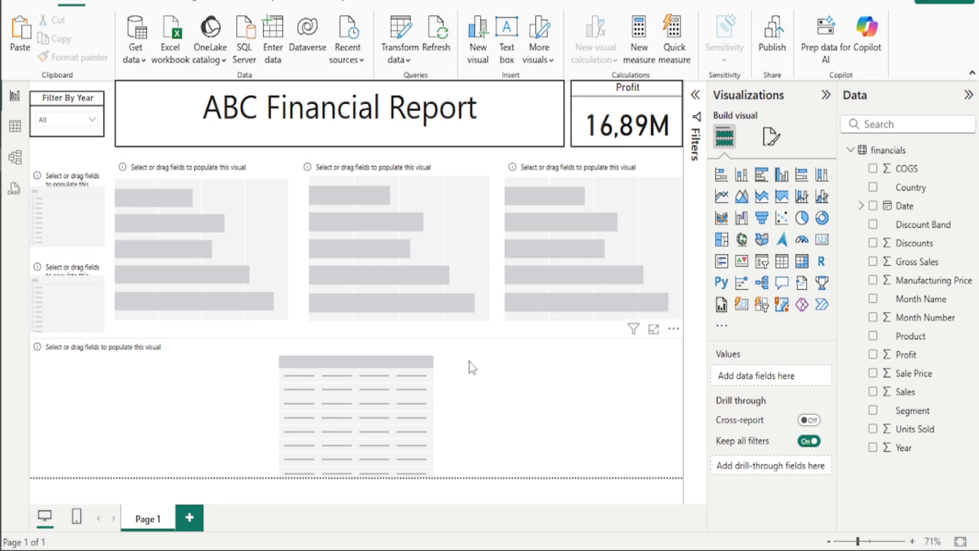
Add Product, Country, Profit, Month Name, Sales and Segment as columns to the empty table visual at the bottom of the report.
{"action": "left_click", "coordinate": [541, 357]}
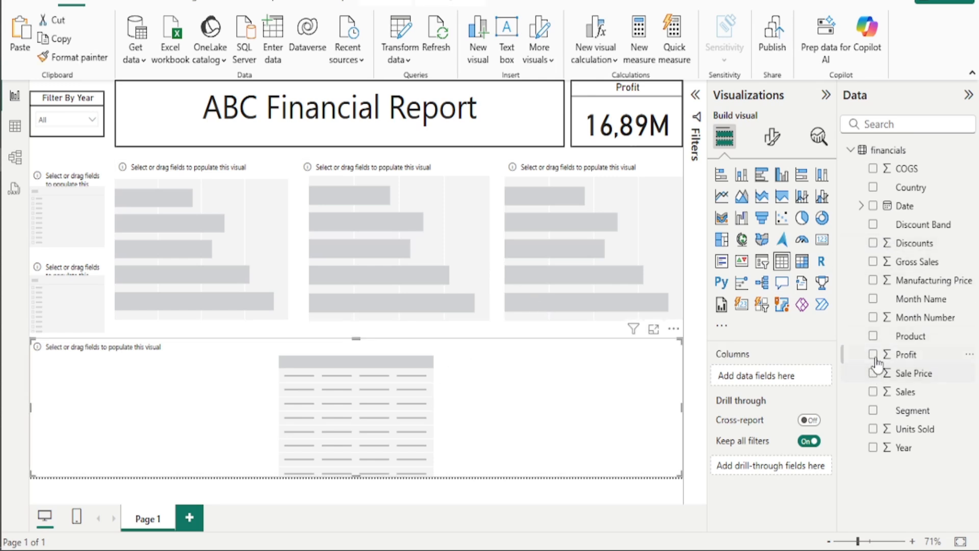
{"action": "left_click", "coordinate": [874, 335]}
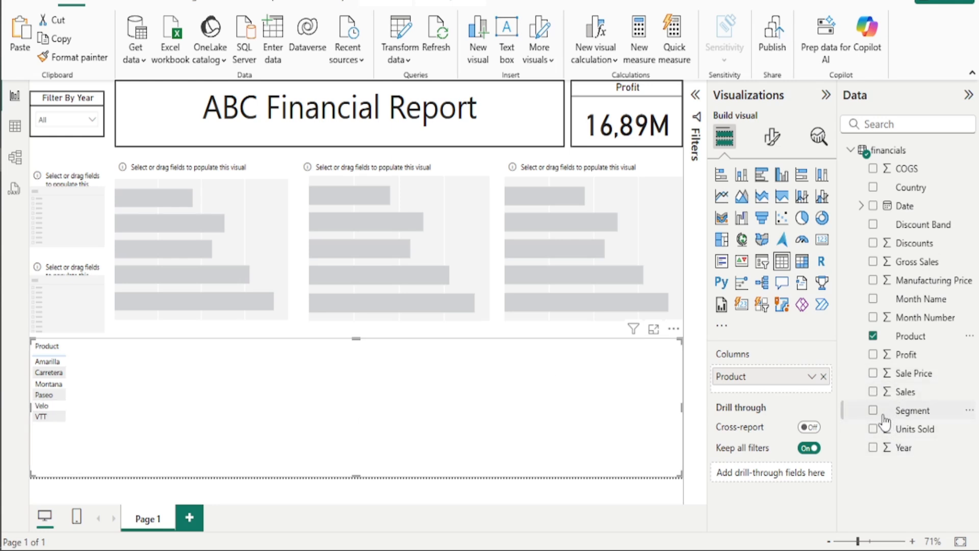
{"action": "left_click", "coordinate": [873, 187]}
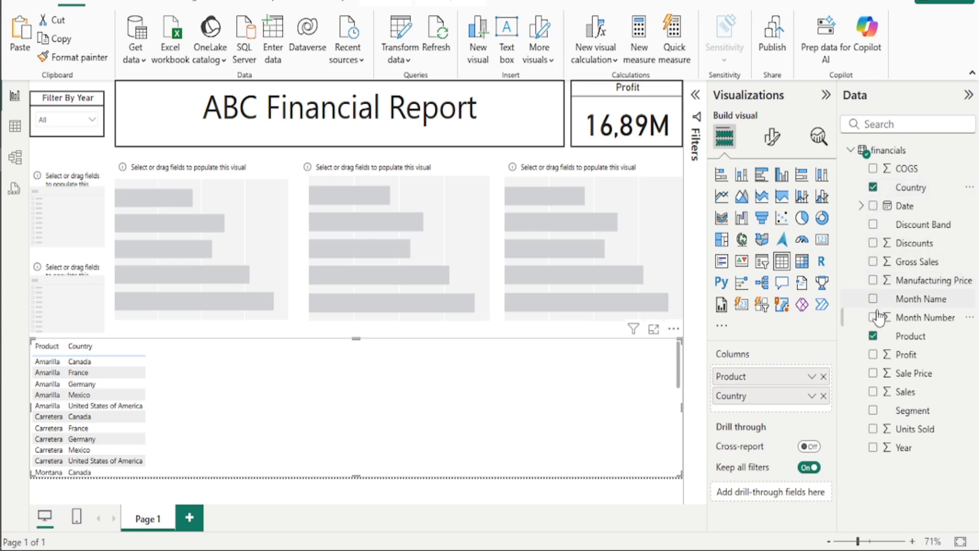
{"action": "left_click", "coordinate": [873, 354]}
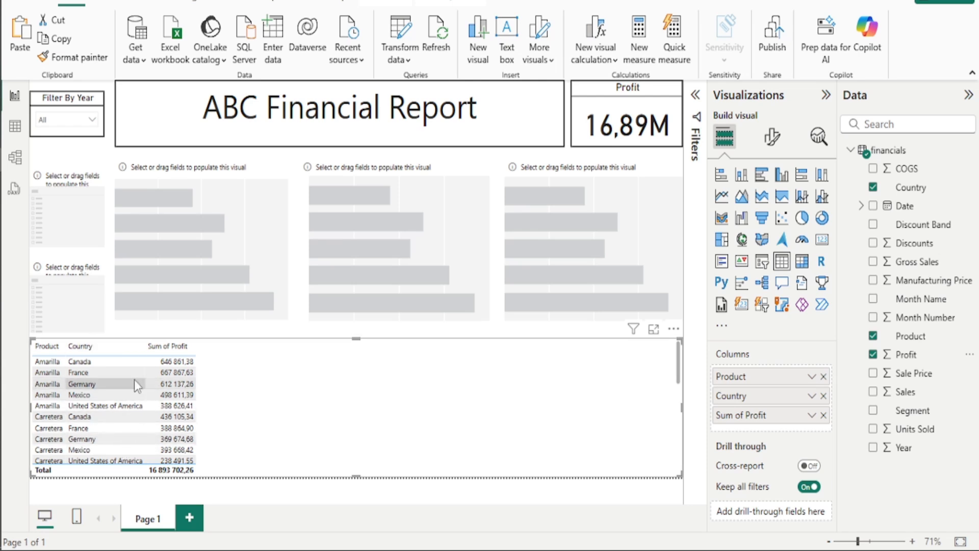
{"action": "left_click", "coordinate": [874, 300]}
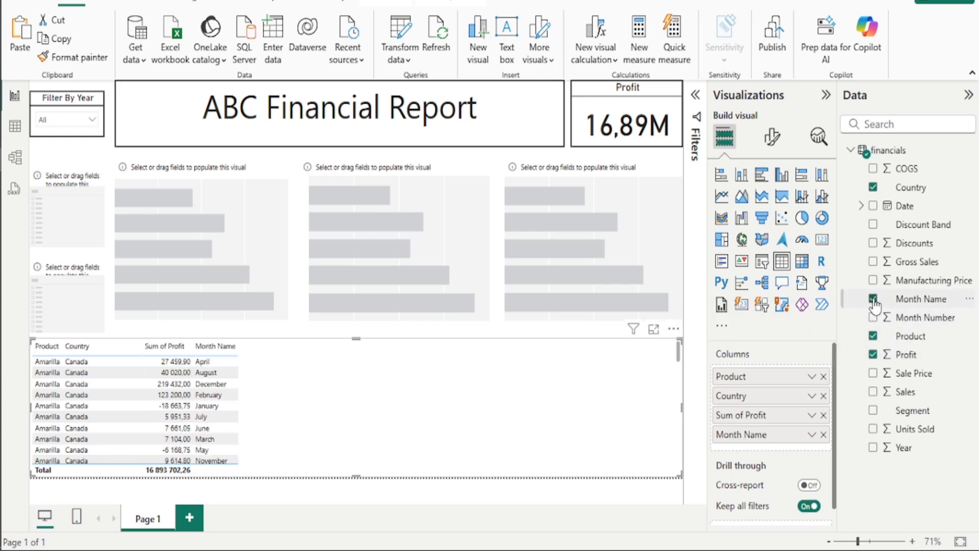
{"action": "left_click", "coordinate": [872, 392]}
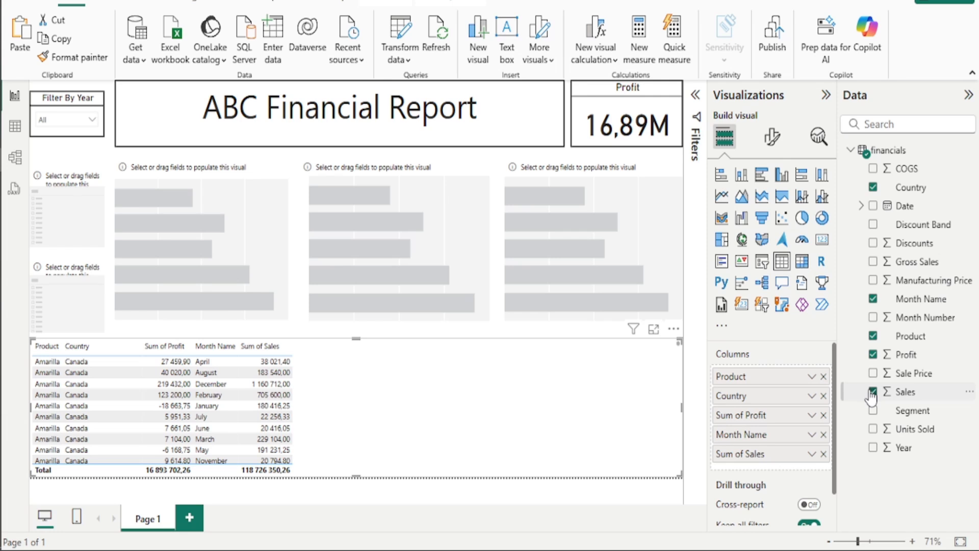
{"action": "left_click", "coordinate": [874, 411]}
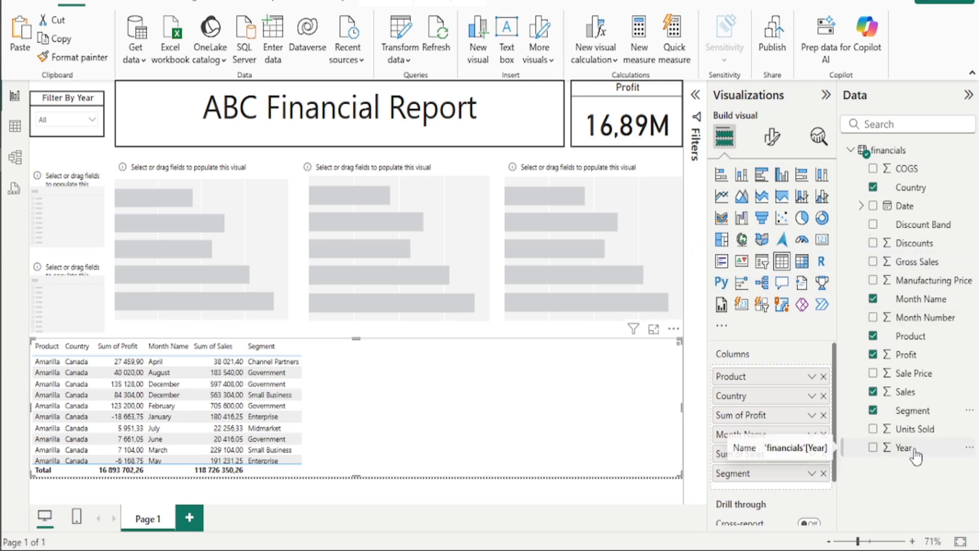
Add Units Sold, Sale Price, Discounts, Discount Band and Year as further columns to the table visual.
{"action": "left_click", "coordinate": [873, 429]}
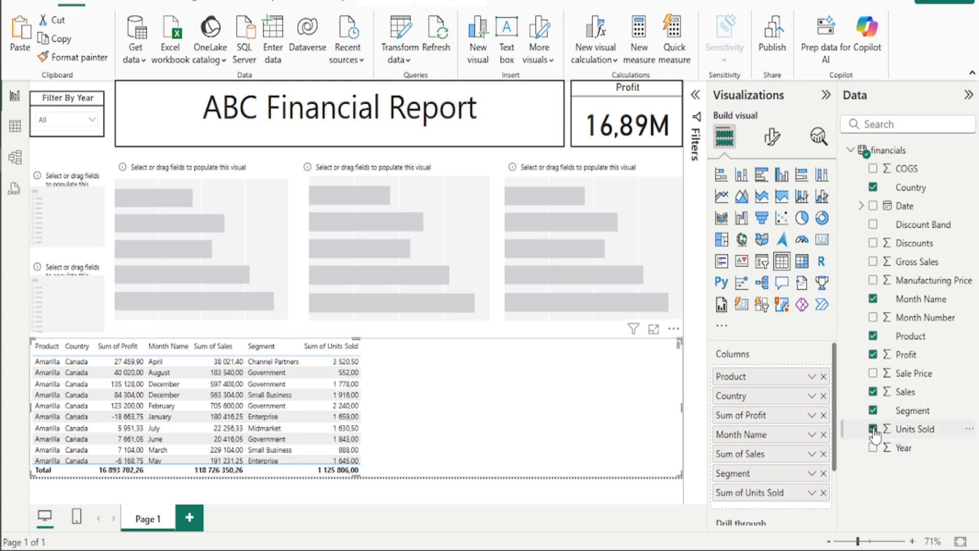
{"action": "left_click", "coordinate": [873, 374]}
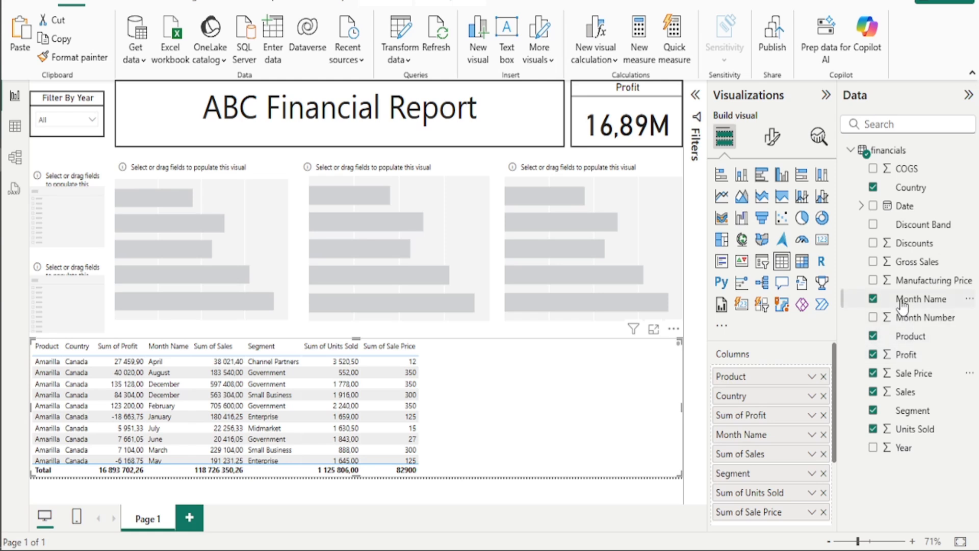
{"action": "left_click", "coordinate": [874, 243]}
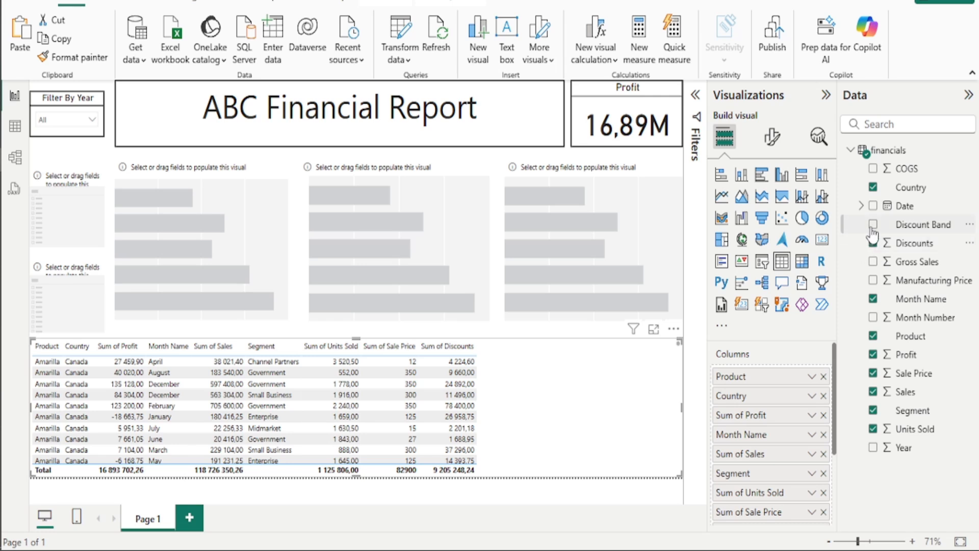
{"action": "left_click", "coordinate": [874, 225]}
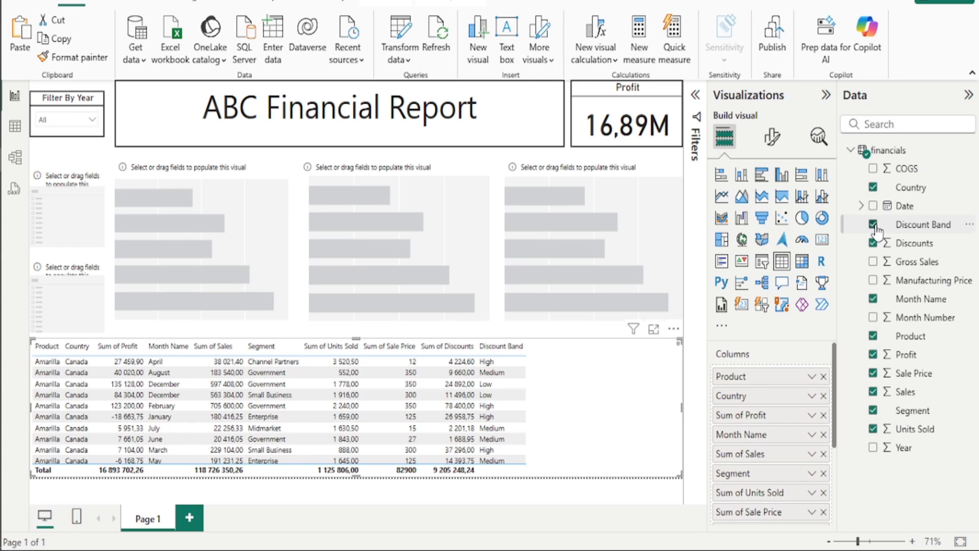
{"action": "left_click", "coordinate": [874, 170]}
{"action": "left_click", "coordinate": [873, 448]}
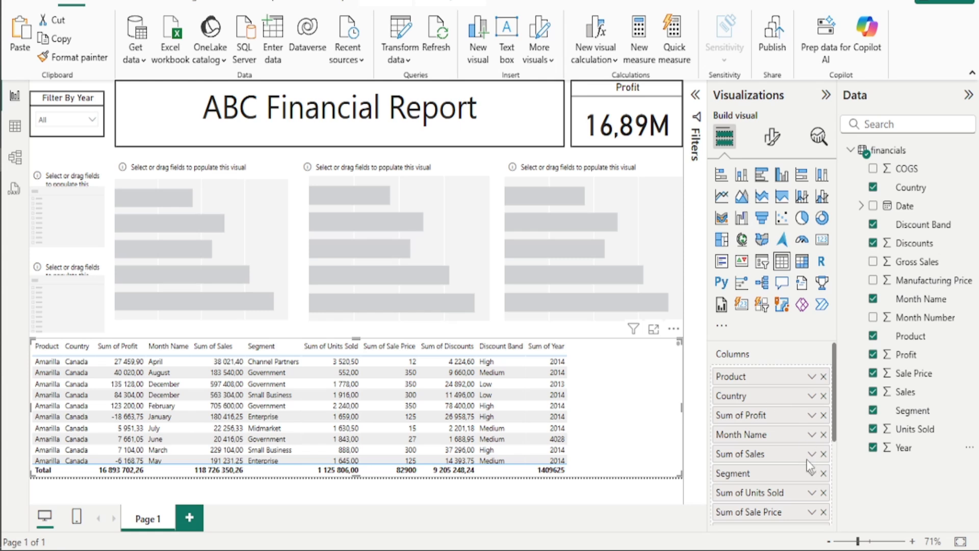
Set the table's Year column to Don't summarize so it lists plain years instead of sums.
{"action": "scroll", "coordinate": [808, 461], "scroll_direction": "down", "scroll_amount": 3}
{"action": "scroll", "coordinate": [808, 462], "scroll_direction": "up", "scroll_amount": 3}
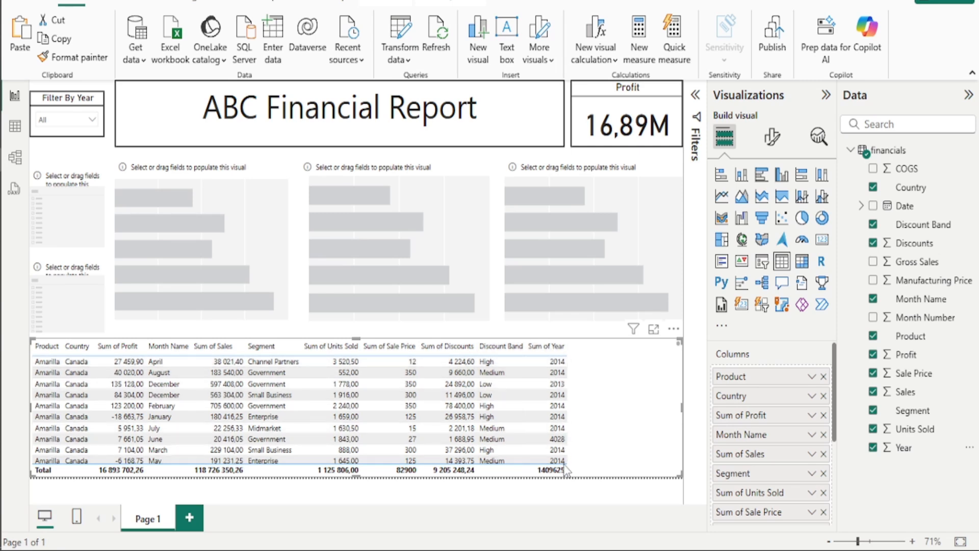
{"action": "scroll", "coordinate": [757, 443], "scroll_direction": "down", "scroll_amount": 3}
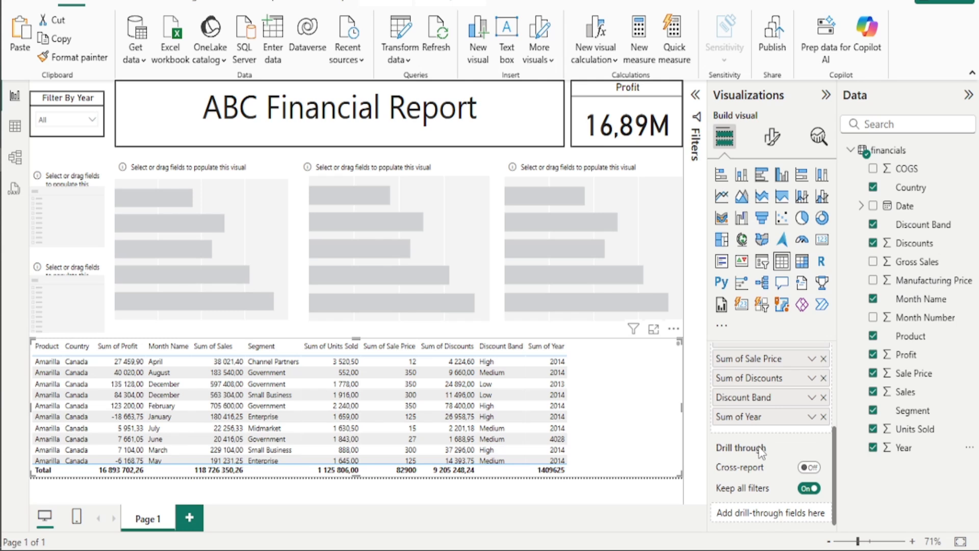
{"action": "left_click", "coordinate": [811, 417]}
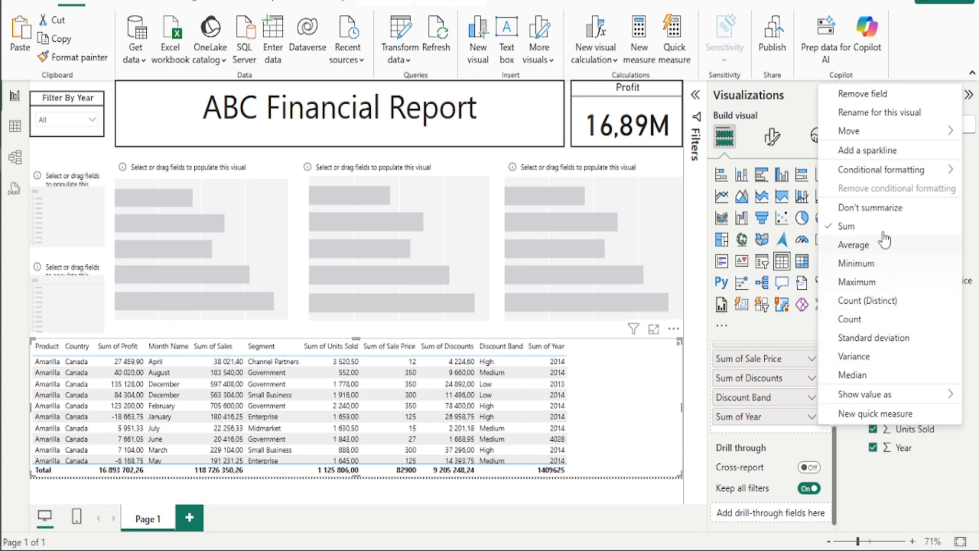
{"action": "left_click", "coordinate": [887, 208]}
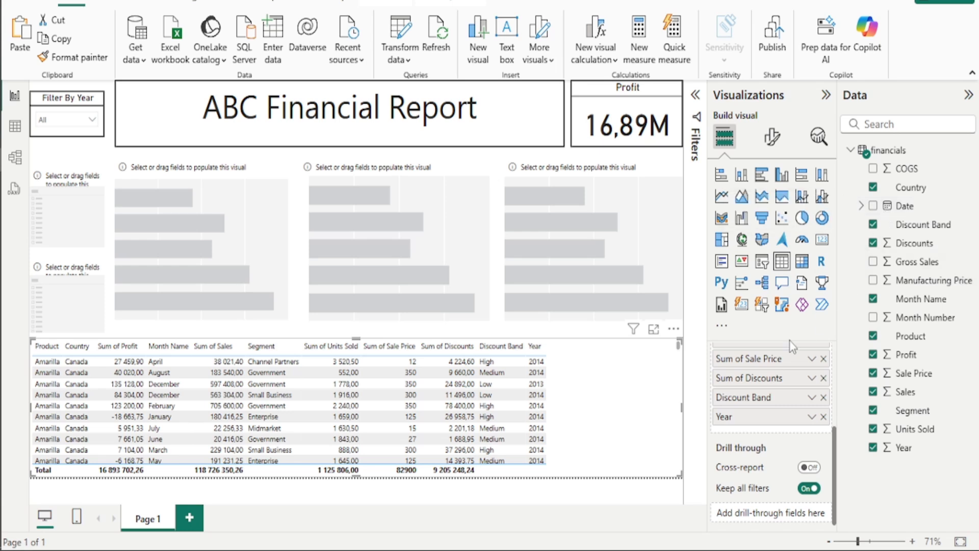
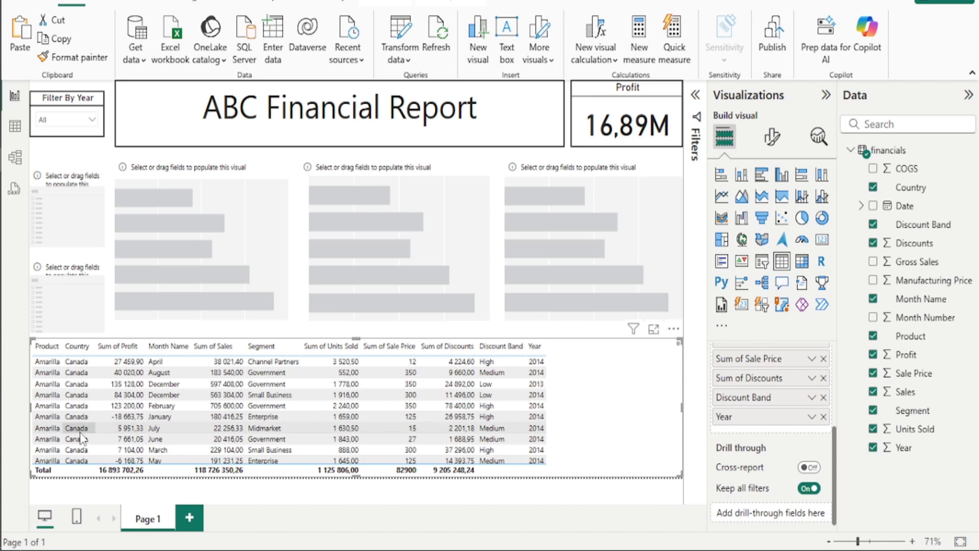
Look through the table's rows across the different countries and return to its first rows.
{"action": "scroll", "coordinate": [82, 436], "scroll_direction": "down", "scroll_amount": 5}
{"action": "scroll", "coordinate": [83, 435], "scroll_direction": "up", "scroll_amount": 5}
{"action": "scroll", "coordinate": [84, 432], "scroll_direction": "down", "scroll_amount": 15}
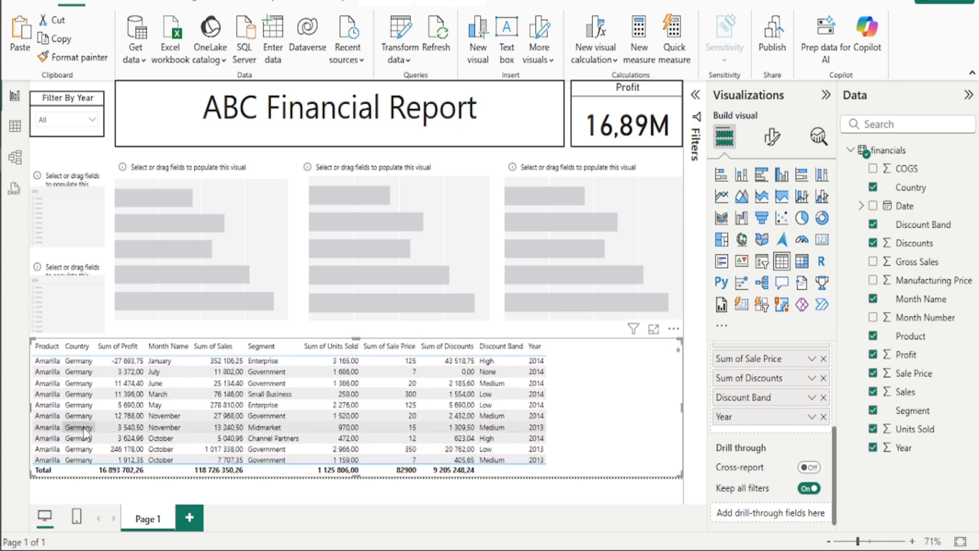
{"action": "scroll", "coordinate": [84, 432], "scroll_direction": "down", "scroll_amount": 10}
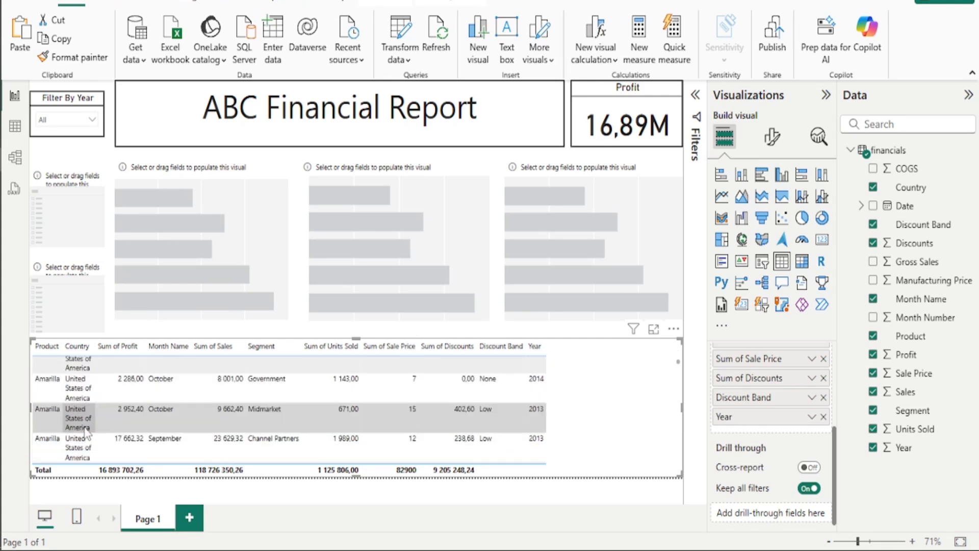
{"action": "scroll", "coordinate": [86, 435], "scroll_direction": "down", "scroll_amount": 5}
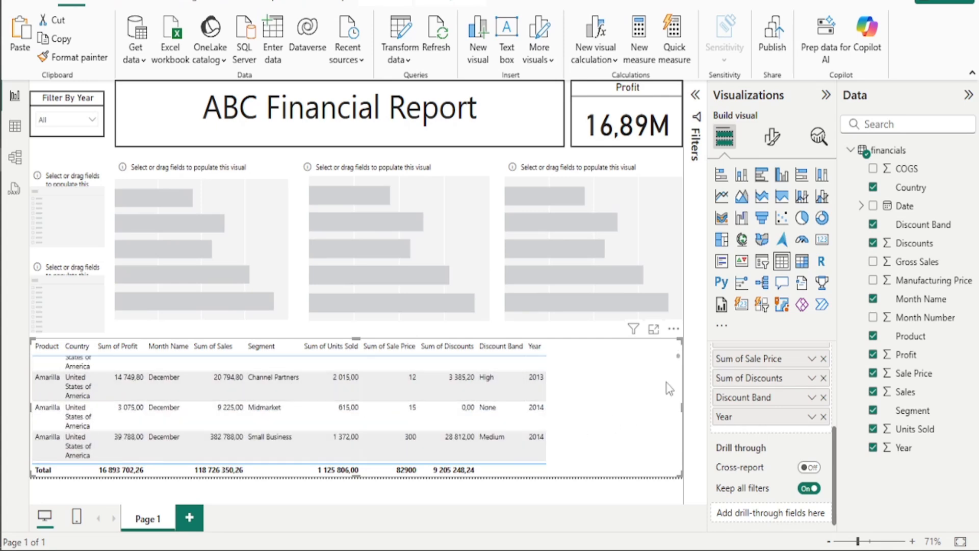
{"action": "scroll", "coordinate": [153, 390], "scroll_direction": "up", "scroll_amount": 15}
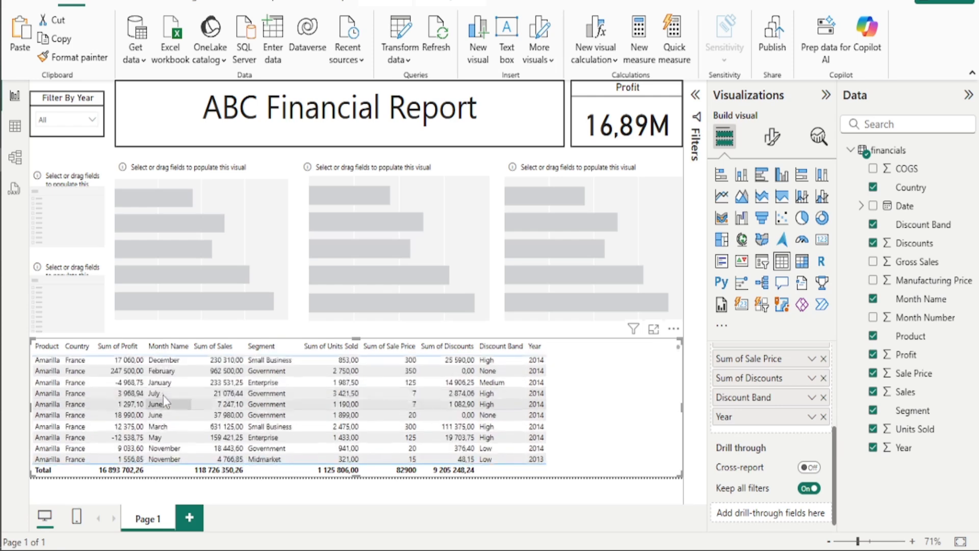
{"action": "scroll", "coordinate": [164, 398], "scroll_direction": "up", "scroll_amount": 4}
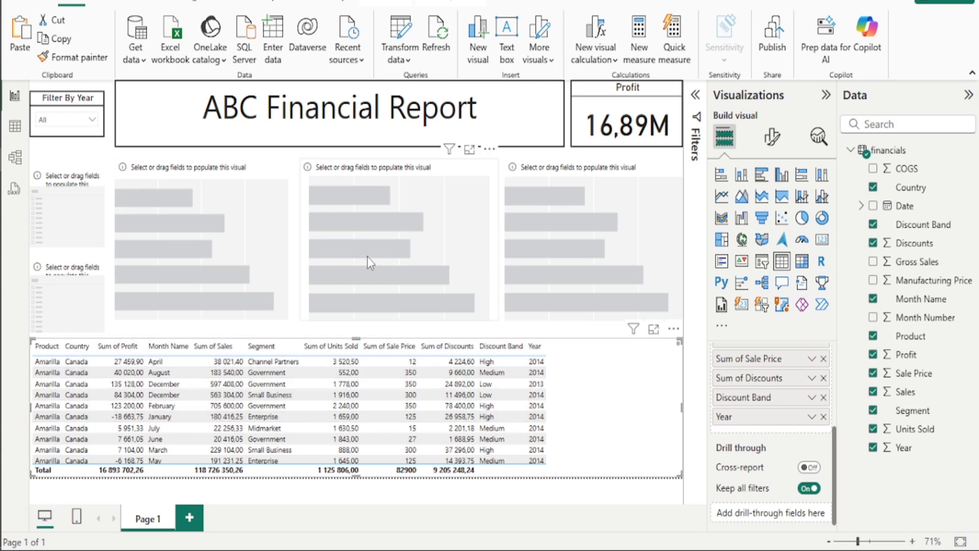
Assign the Segment field to the upper empty slicer below the Year slicer.
{"action": "left_click", "coordinate": [84, 214]}
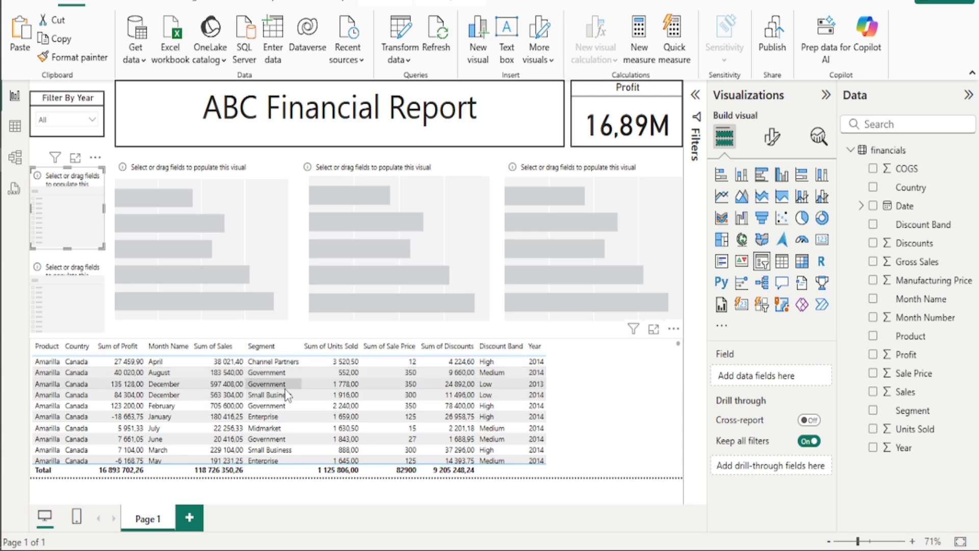
{"action": "scroll", "coordinate": [286, 396], "scroll_direction": "down", "scroll_amount": 2}
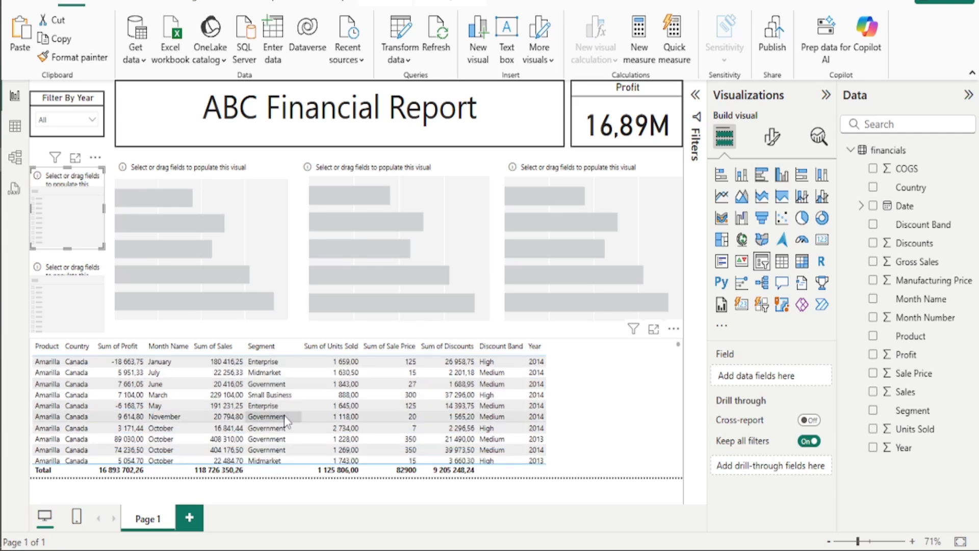
{"action": "scroll", "coordinate": [285, 421], "scroll_direction": "up", "scroll_amount": 2}
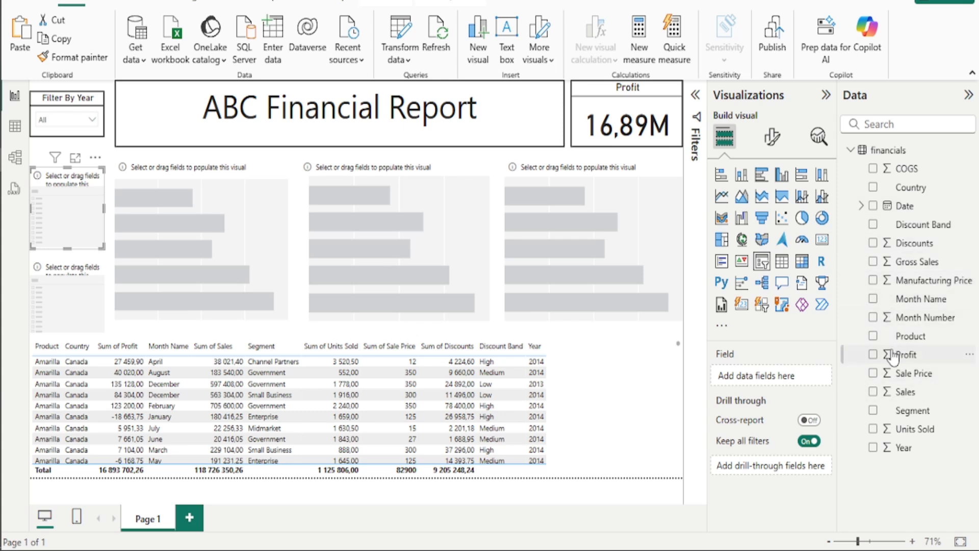
{"action": "left_click", "coordinate": [873, 410]}
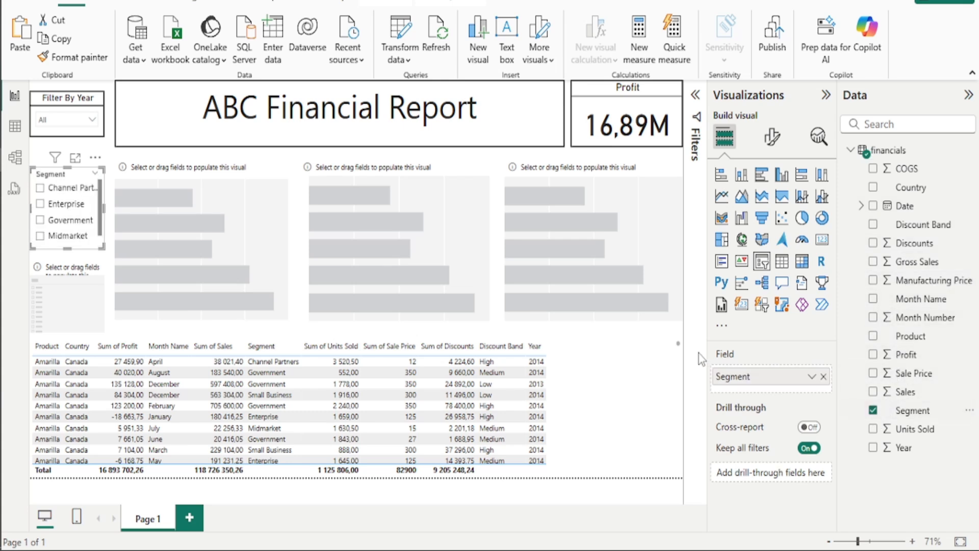
Open the Segment slicer's formatting options, then review its list of segments and the Year slicer's dropdown choices.
{"action": "left_click", "coordinate": [773, 148]}
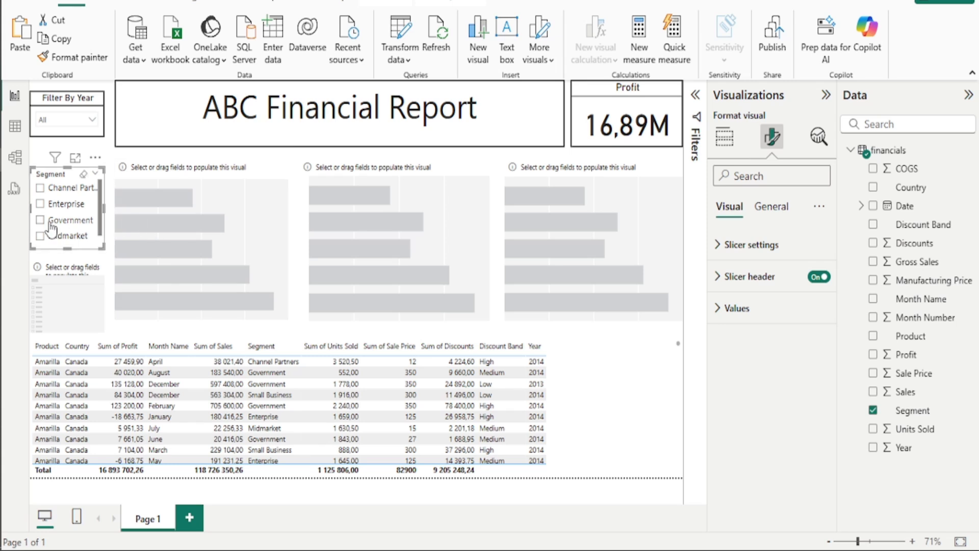
{"action": "scroll", "coordinate": [51, 230], "scroll_direction": "down", "scroll_amount": 1}
{"action": "scroll", "coordinate": [51, 230], "scroll_direction": "up", "scroll_amount": 1}
{"action": "scroll", "coordinate": [53, 227], "scroll_direction": "down", "scroll_amount": 1}
{"action": "scroll", "coordinate": [56, 224], "scroll_direction": "up", "scroll_amount": 1}
{"action": "scroll", "coordinate": [65, 219], "scroll_direction": "down", "scroll_amount": 1}
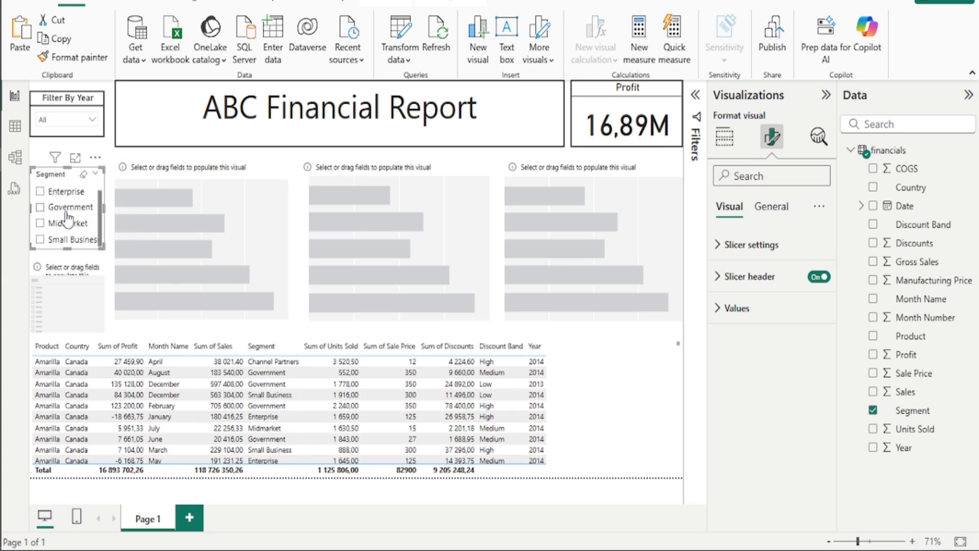
{"action": "left_click", "coordinate": [92, 122]}
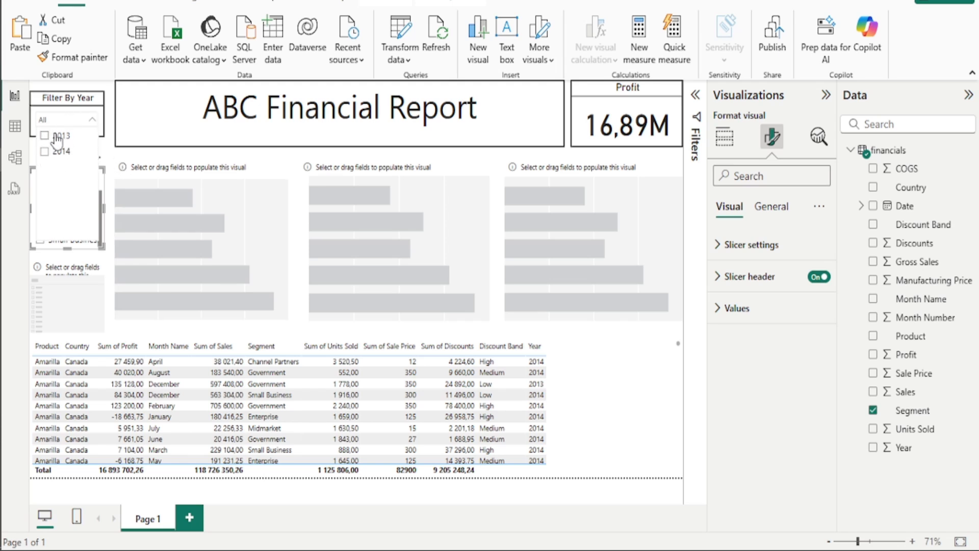
{"action": "left_click", "coordinate": [94, 121]}
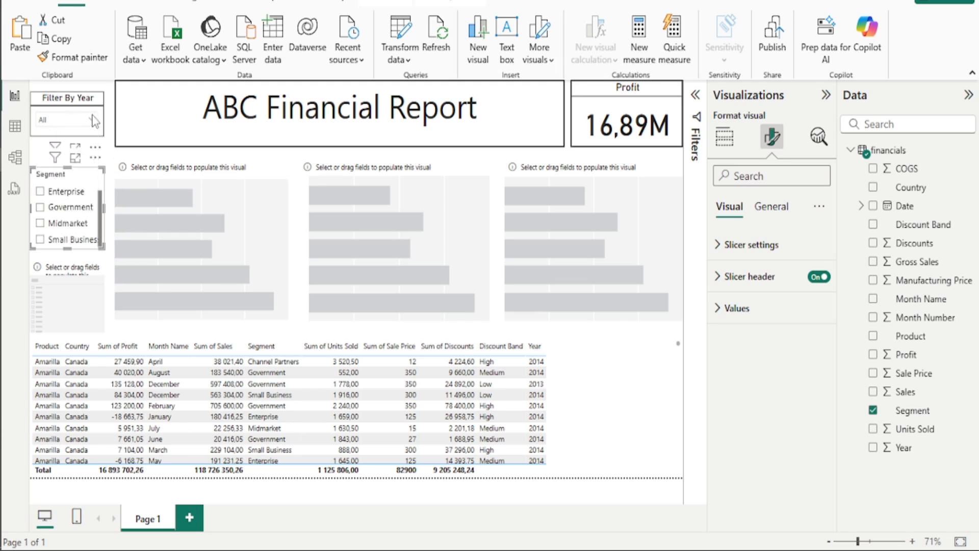
Enable the "Select all" option in the Year slicer's selection settings.
{"action": "left_click", "coordinate": [88, 130]}
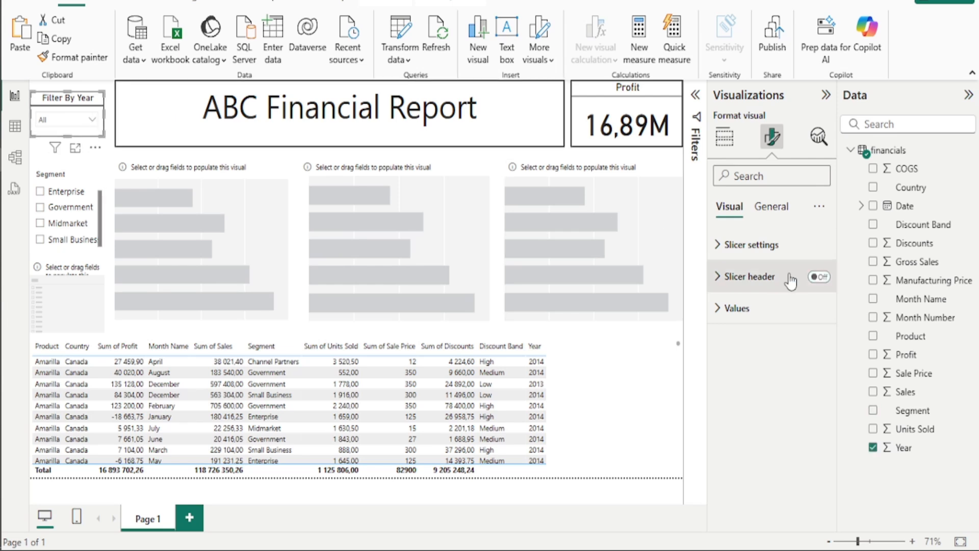
{"action": "left_click", "coordinate": [768, 248]}
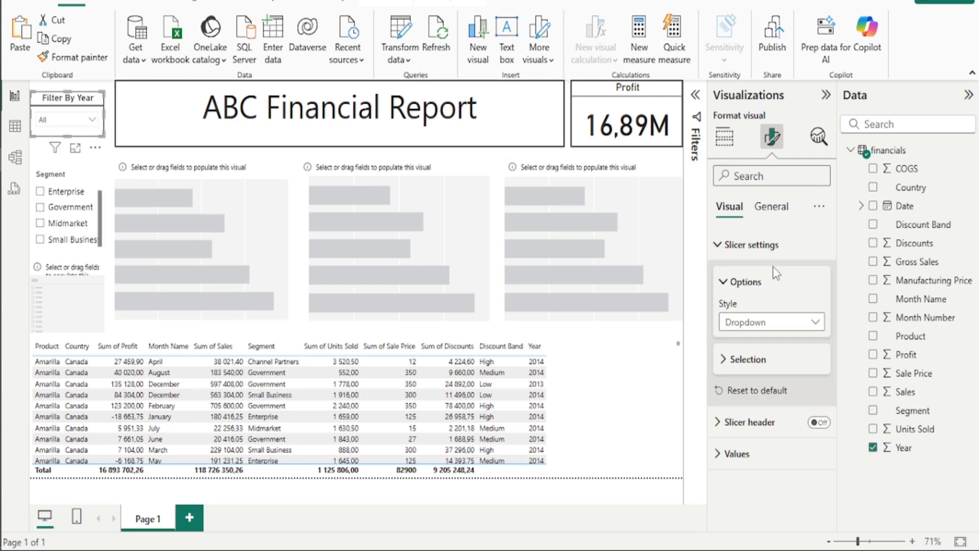
{"action": "left_click", "coordinate": [781, 365]}
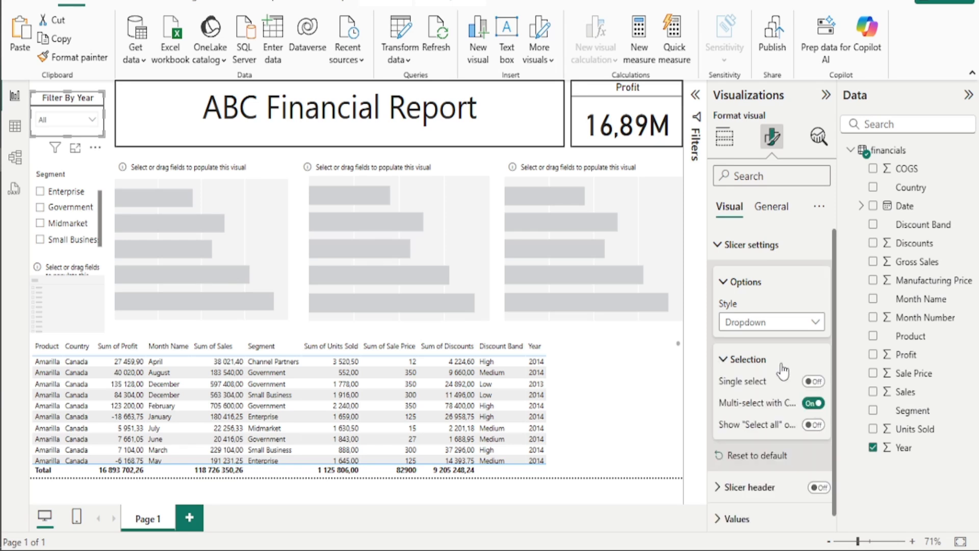
{"action": "left_click", "coordinate": [814, 425]}
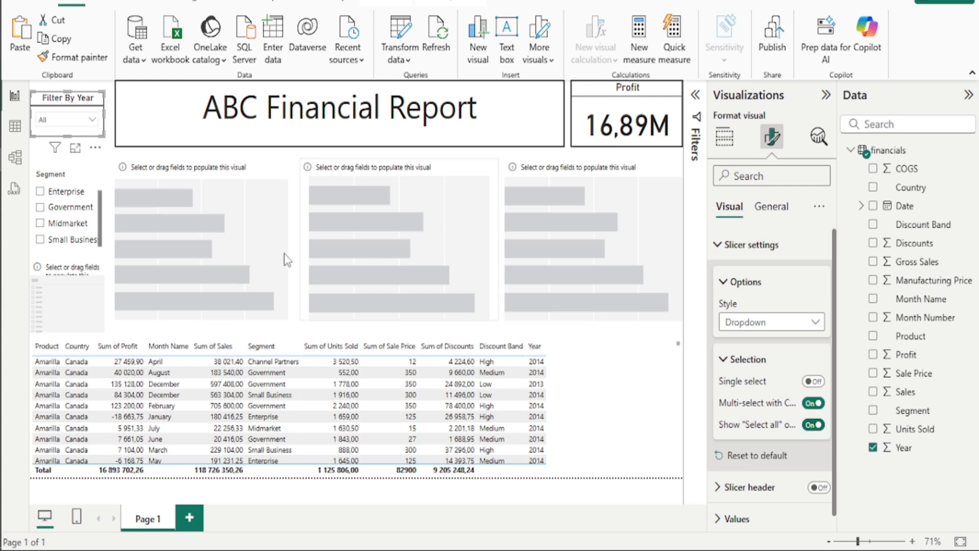
Test the Year slicer by switching between Select all, 2013 and 2014, finish with all years selected and close its list.
{"action": "left_click", "coordinate": [71, 119]}
{"action": "left_click", "coordinate": [75, 137]}
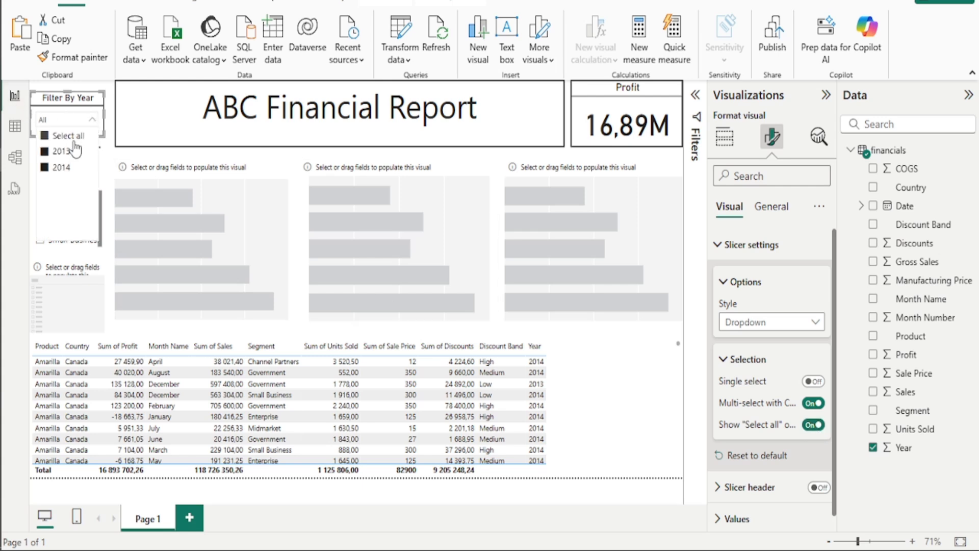
{"action": "left_click", "coordinate": [73, 137]}
{"action": "left_click", "coordinate": [62, 151]}
{"action": "left_click", "coordinate": [62, 168]}
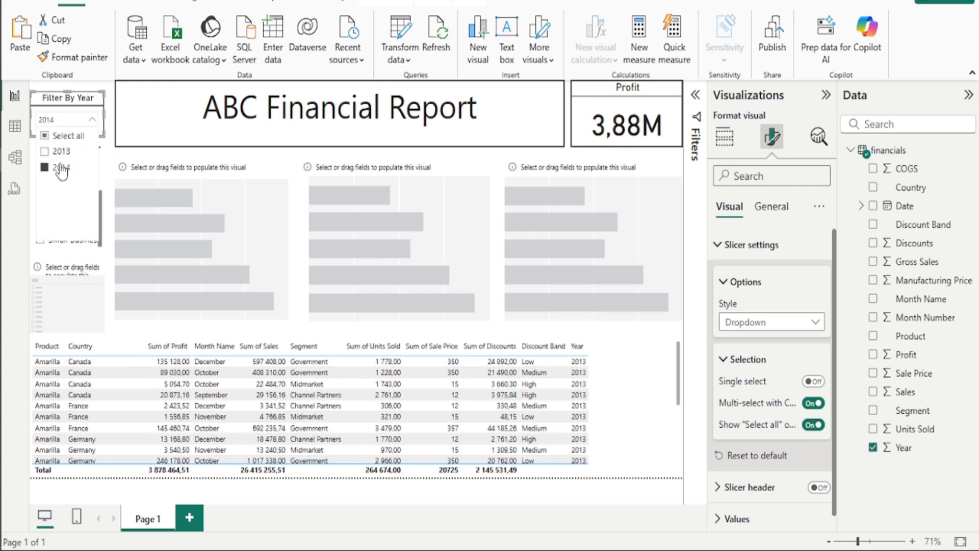
{"action": "left_click", "coordinate": [62, 152]}
{"action": "left_click", "coordinate": [61, 167]}
{"action": "left_click", "coordinate": [62, 152]}
{"action": "left_click", "coordinate": [73, 136]}
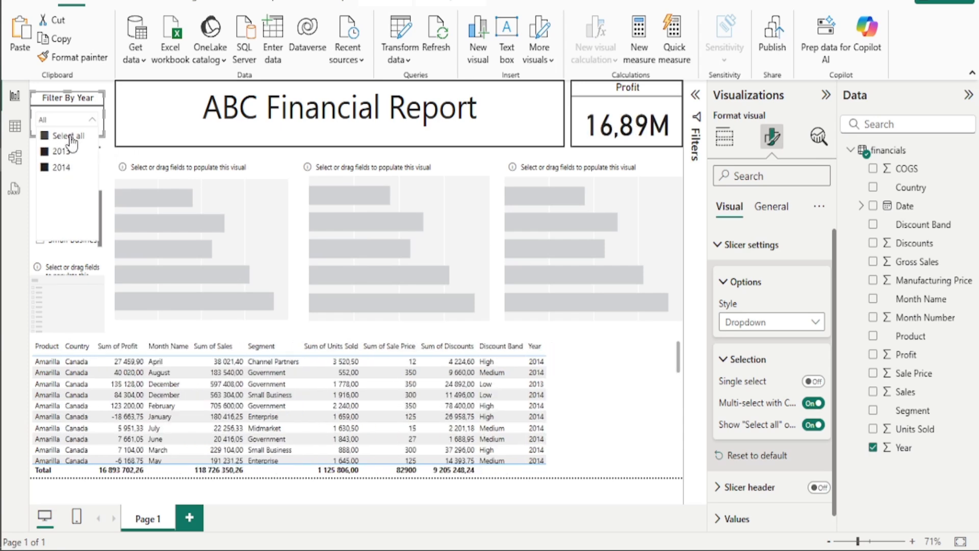
{"action": "left_click", "coordinate": [91, 119]}
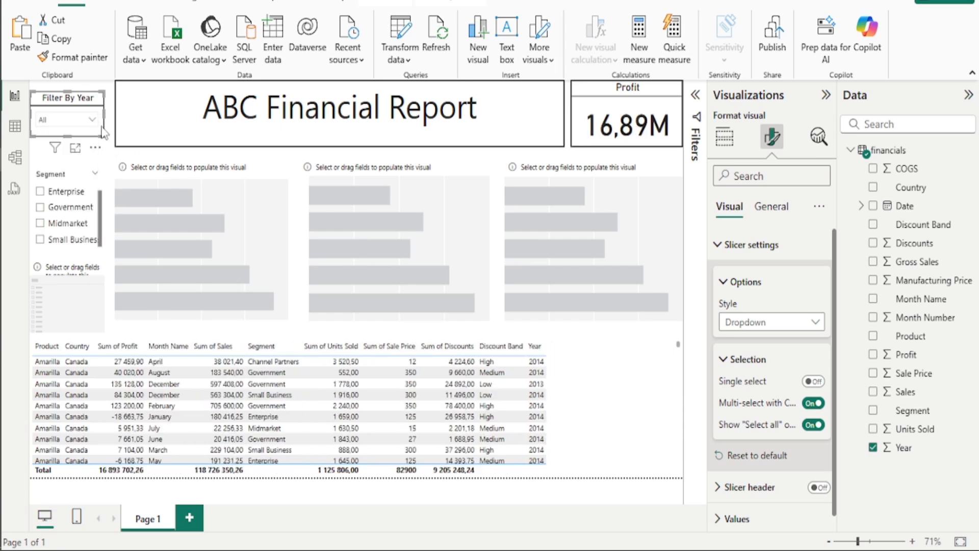
Format the Segment slicer as a Dropdown with the "Select all" option enabled and the slicer header turned off.
{"action": "left_click", "coordinate": [66, 178]}
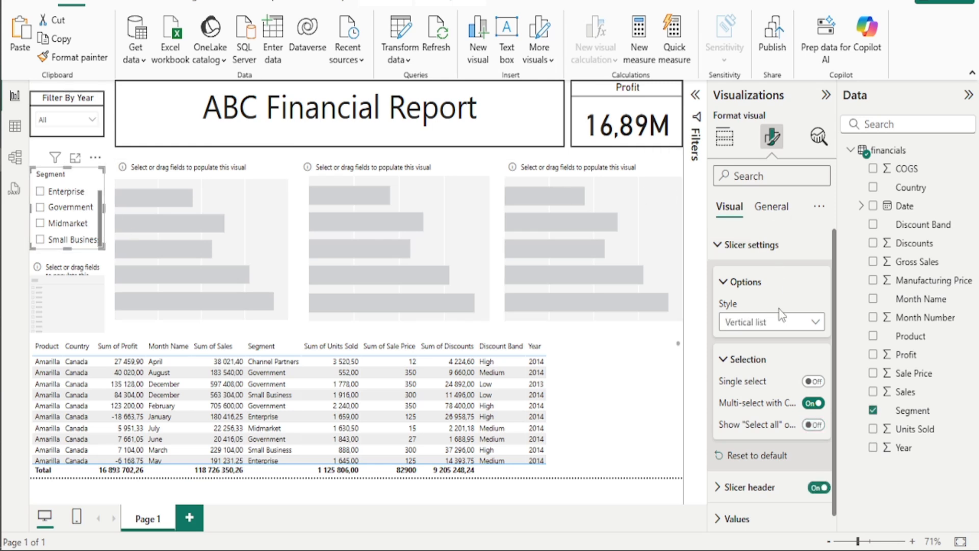
{"action": "left_click", "coordinate": [804, 324]}
{"action": "left_click", "coordinate": [747, 378]}
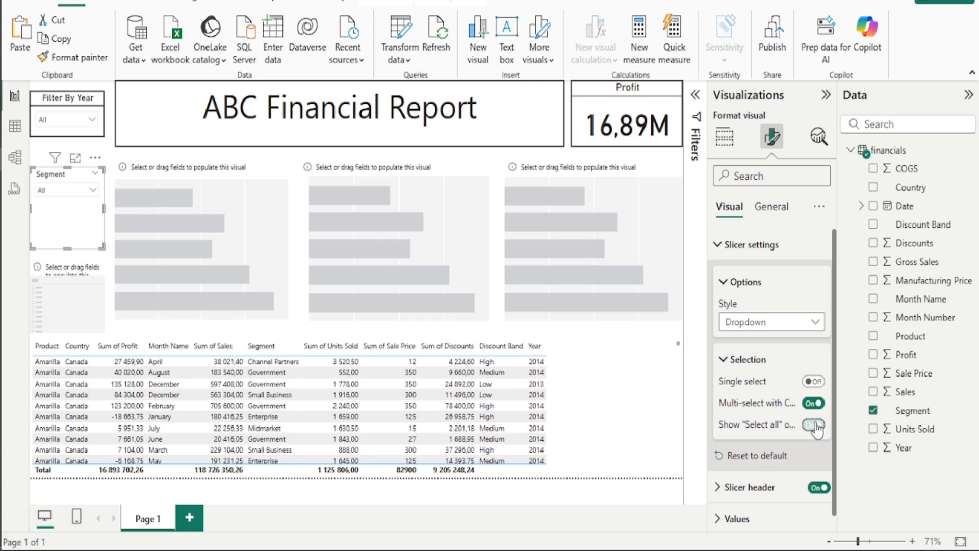
{"action": "scroll", "coordinate": [772, 320], "scroll_direction": "down", "scroll_amount": 1}
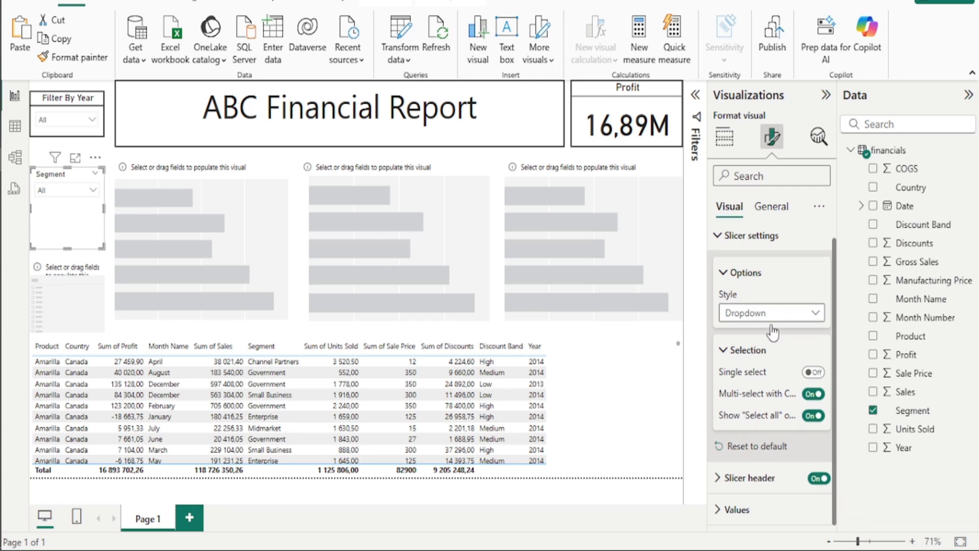
{"action": "left_click", "coordinate": [817, 479]}
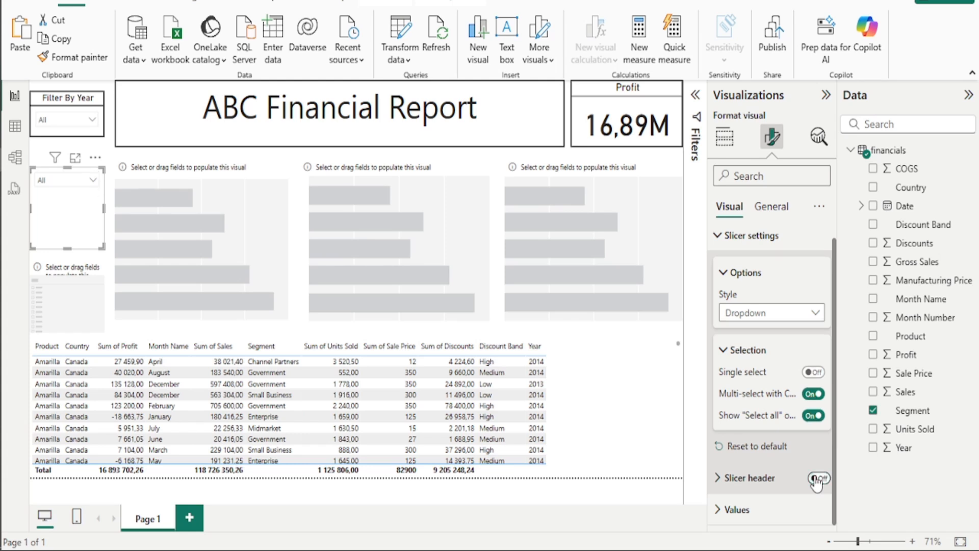
Turn on the Segment slicer's title and set its text to "Segment".
{"action": "left_click", "coordinate": [768, 209]}
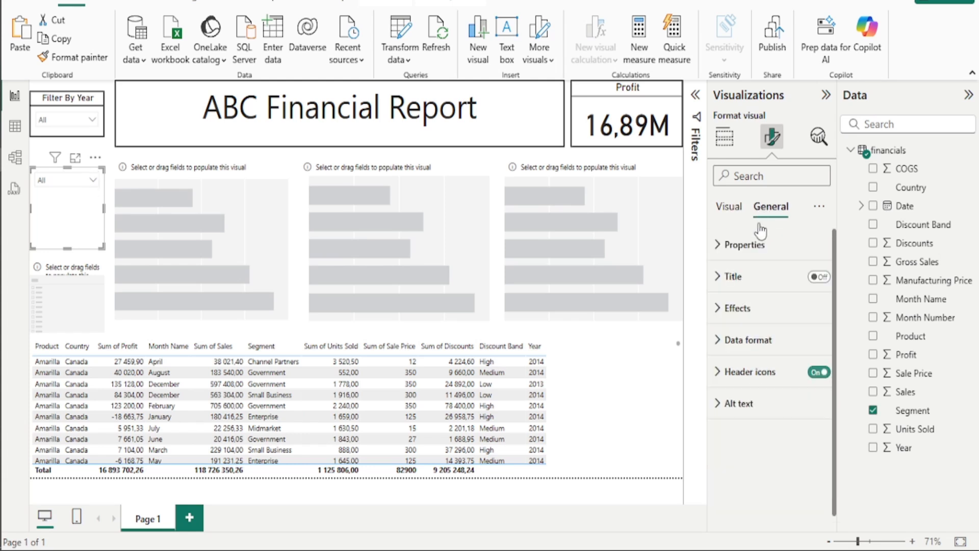
{"action": "left_click", "coordinate": [751, 277]}
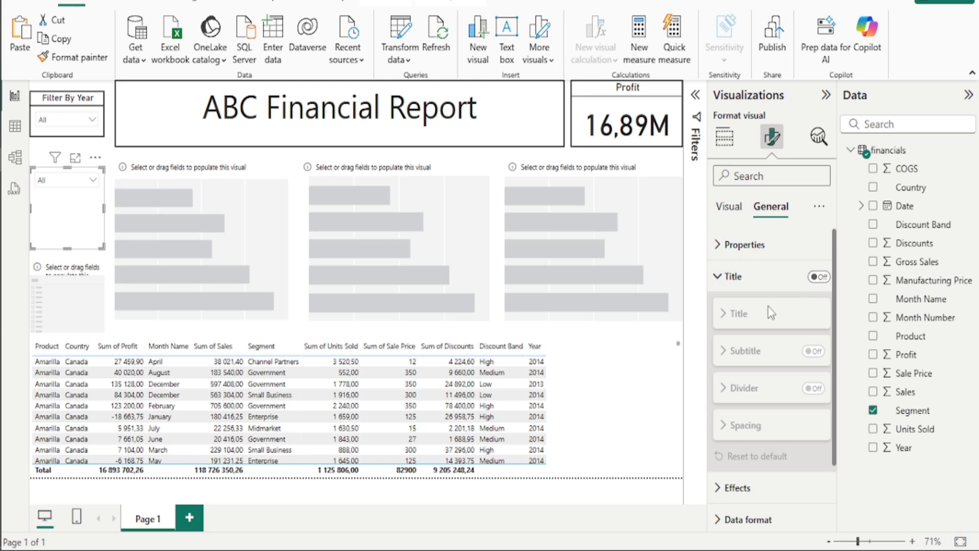
{"action": "left_click", "coordinate": [812, 288]}
{"action": "left_click", "coordinate": [818, 277]}
{"action": "left_click", "coordinate": [750, 278]}
{"action": "left_click", "coordinate": [738, 313]}
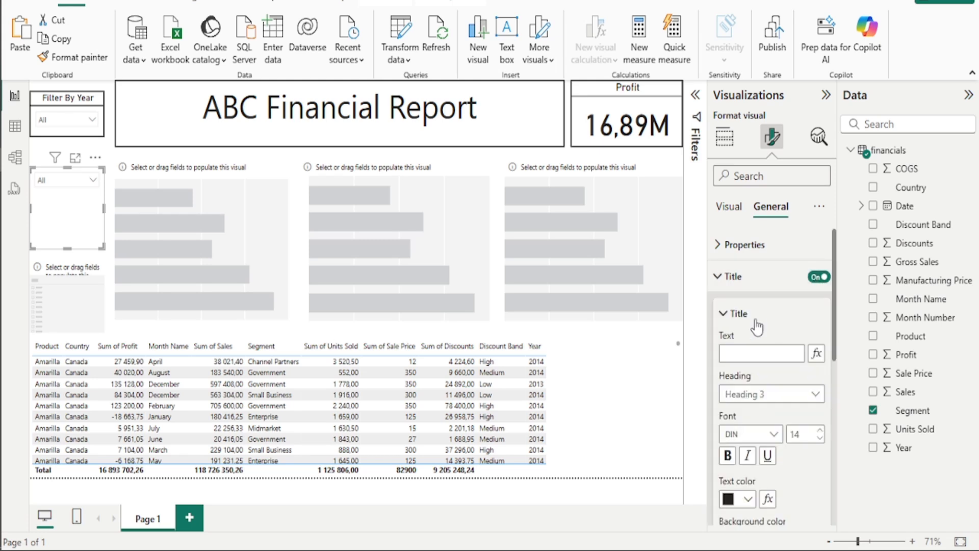
{"action": "left_click", "coordinate": [760, 354]}
{"action": "type", "text": "Segment"}
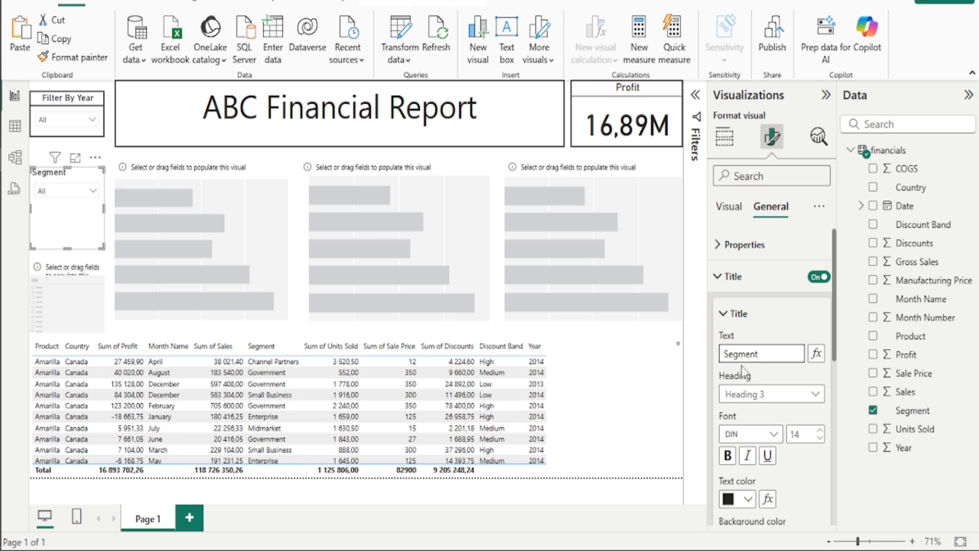
Center the Segment slicer's title and set its font size to 16.
{"action": "scroll", "coordinate": [746, 388], "scroll_direction": "down", "scroll_amount": 2}
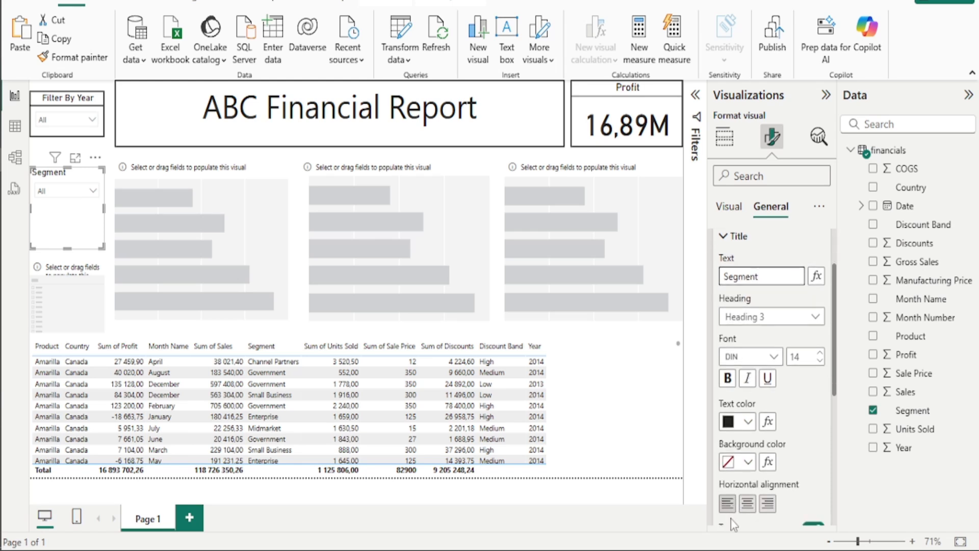
{"action": "left_click", "coordinate": [748, 504]}
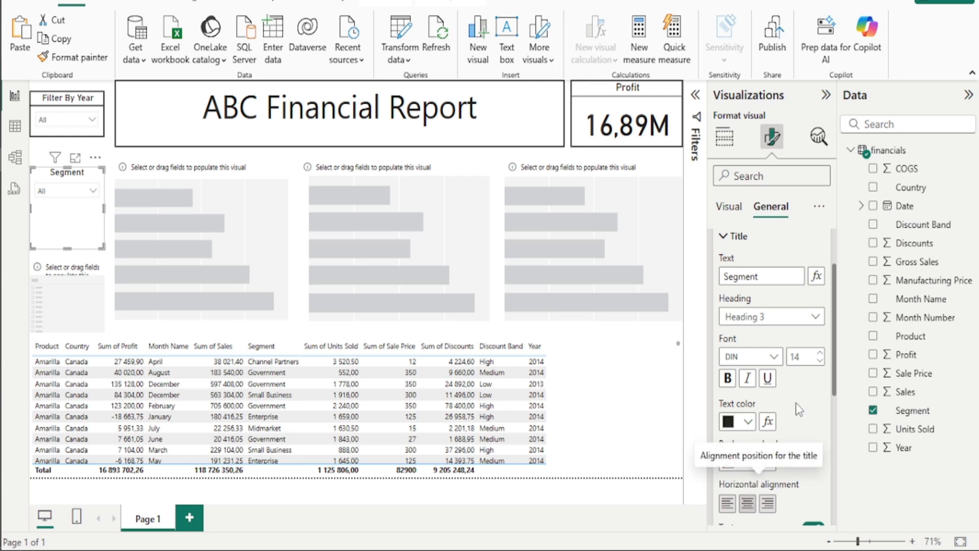
{"action": "scroll", "coordinate": [799, 408], "scroll_direction": "down", "scroll_amount": 2}
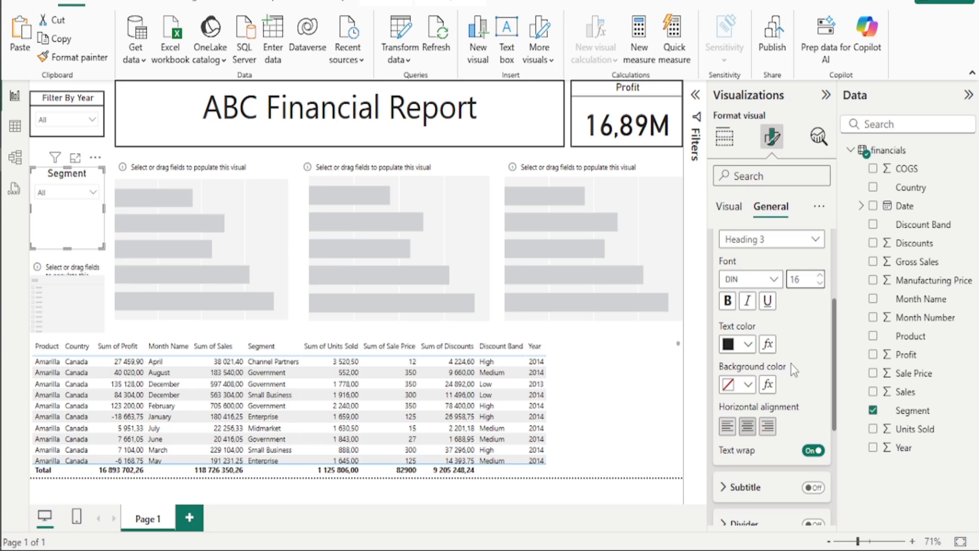
Add a solid black divider with a 2 px width beneath the Segment slicer's title.
{"action": "scroll", "coordinate": [781, 378], "scroll_direction": "down", "scroll_amount": 4}
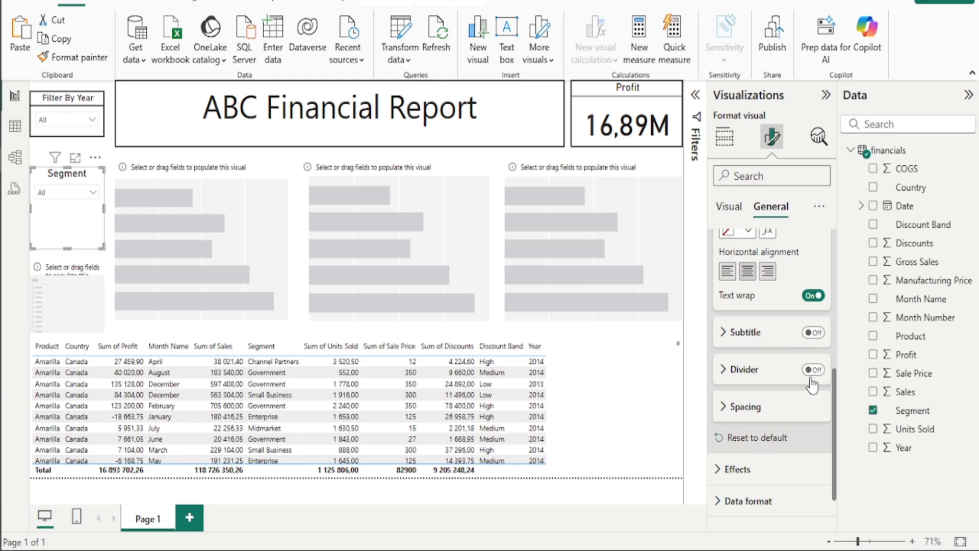
{"action": "left_click", "coordinate": [744, 375]}
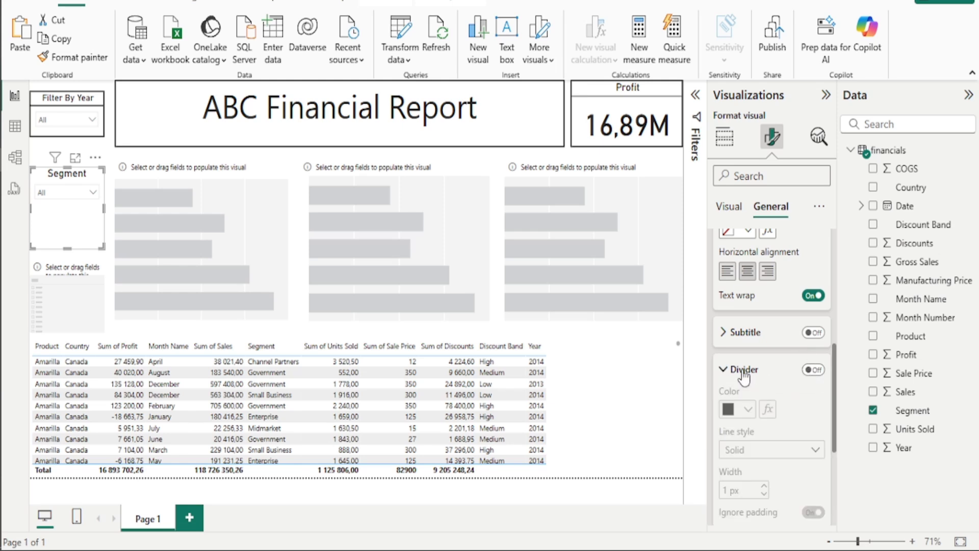
{"action": "left_click", "coordinate": [813, 370]}
{"action": "scroll", "coordinate": [760, 400], "scroll_direction": "down", "scroll_amount": 2}
{"action": "left_click", "coordinate": [754, 331]}
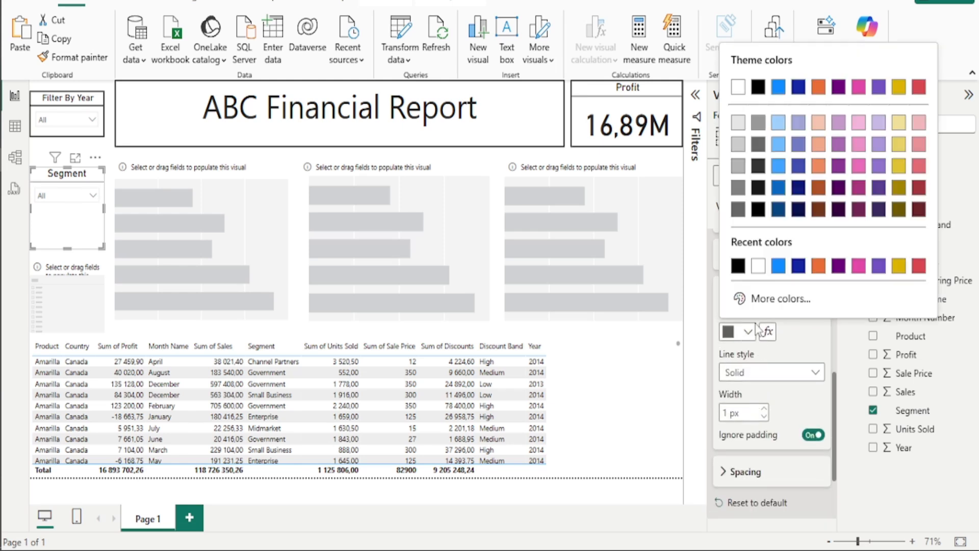
{"action": "left_click", "coordinate": [739, 266]}
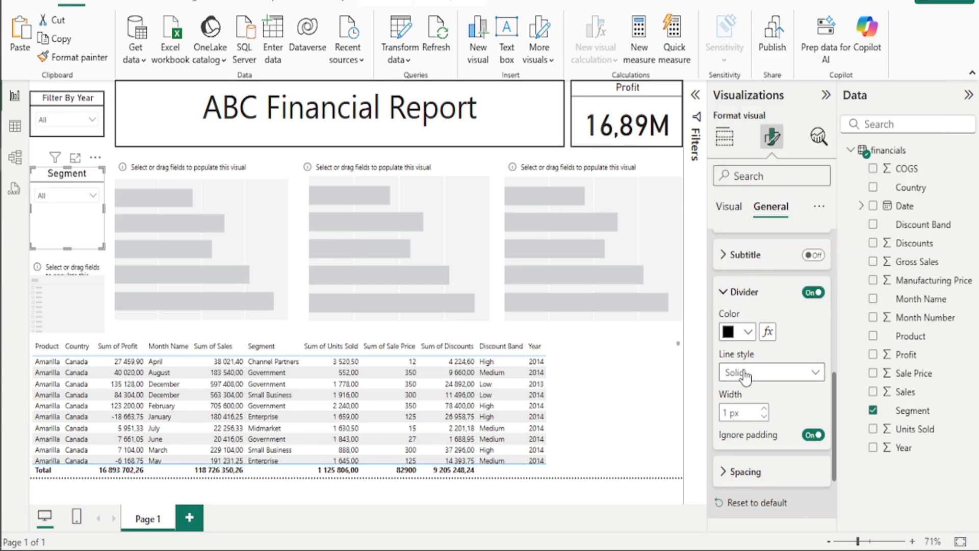
{"action": "scroll", "coordinate": [745, 376], "scroll_direction": "down", "scroll_amount": 3}
{"action": "left_click", "coordinate": [764, 332]}
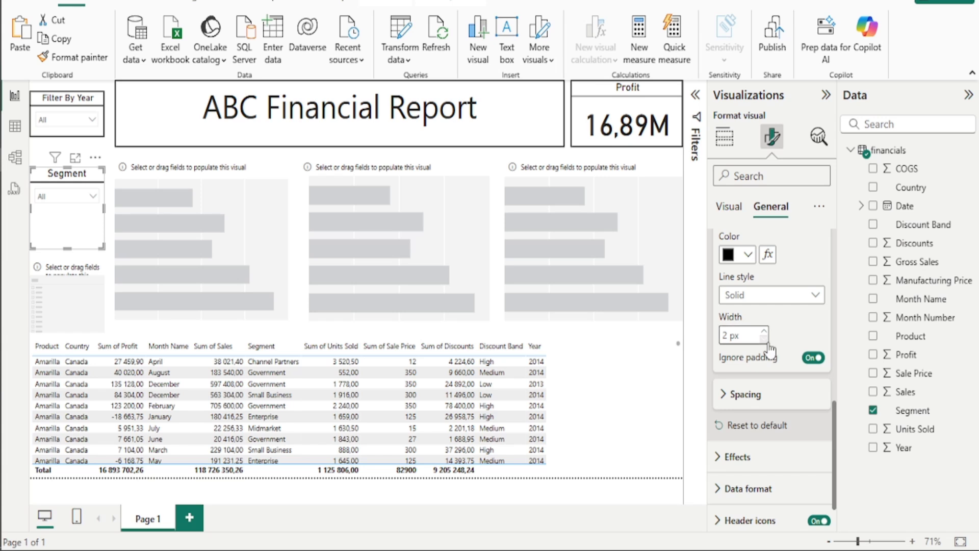
Enable the Segment slicer's visual border with a 2 px width, then deselect the slicer.
{"action": "scroll", "coordinate": [772, 352], "scroll_direction": "down", "scroll_amount": 2}
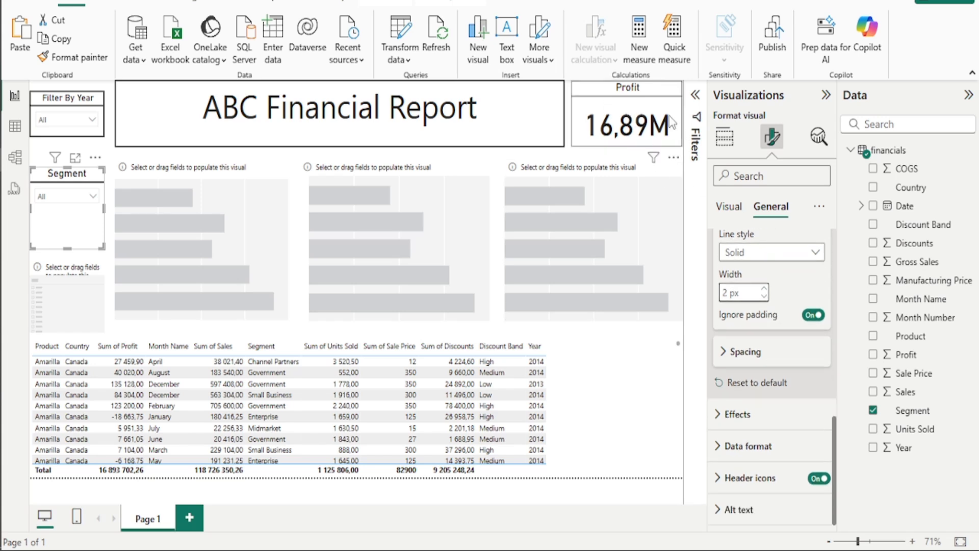
{"action": "left_click", "coordinate": [775, 423]}
{"action": "scroll", "coordinate": [773, 418], "scroll_direction": "down", "scroll_amount": 5}
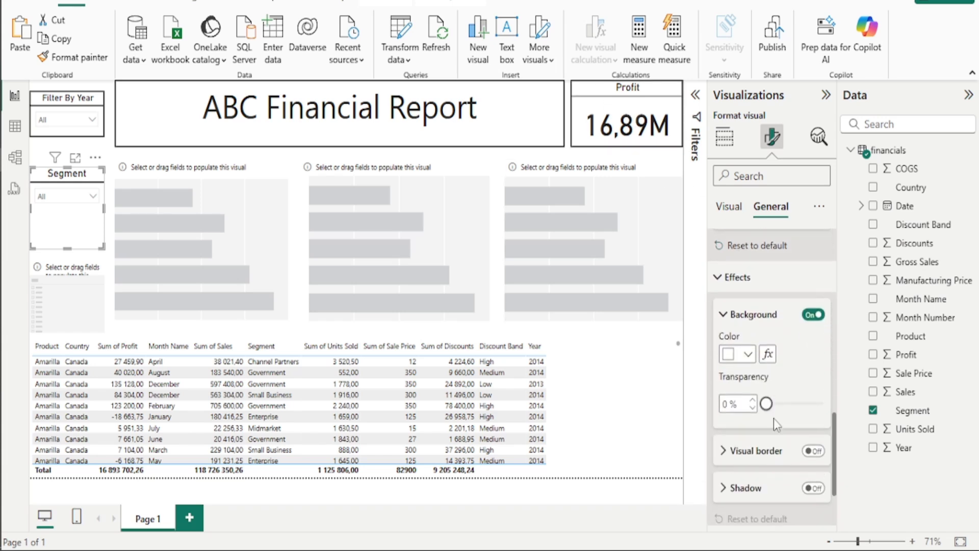
{"action": "left_click", "coordinate": [815, 433]}
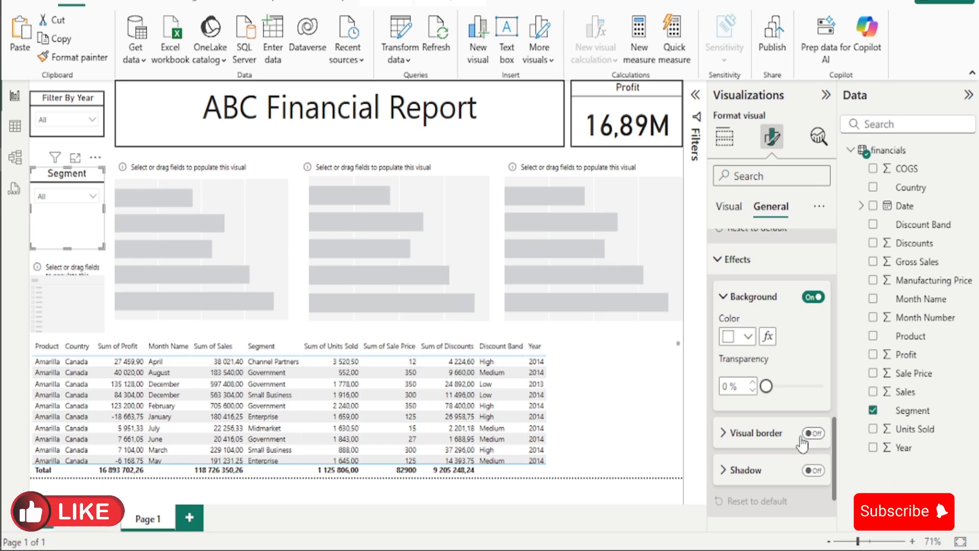
{"action": "scroll", "coordinate": [814, 433], "scroll_direction": "down", "scroll_amount": 2}
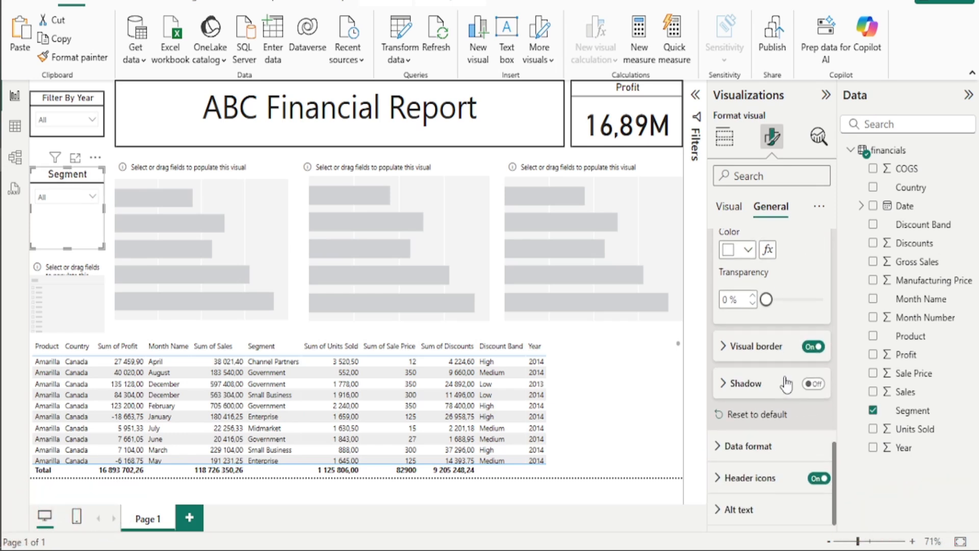
{"action": "left_click", "coordinate": [756, 346]}
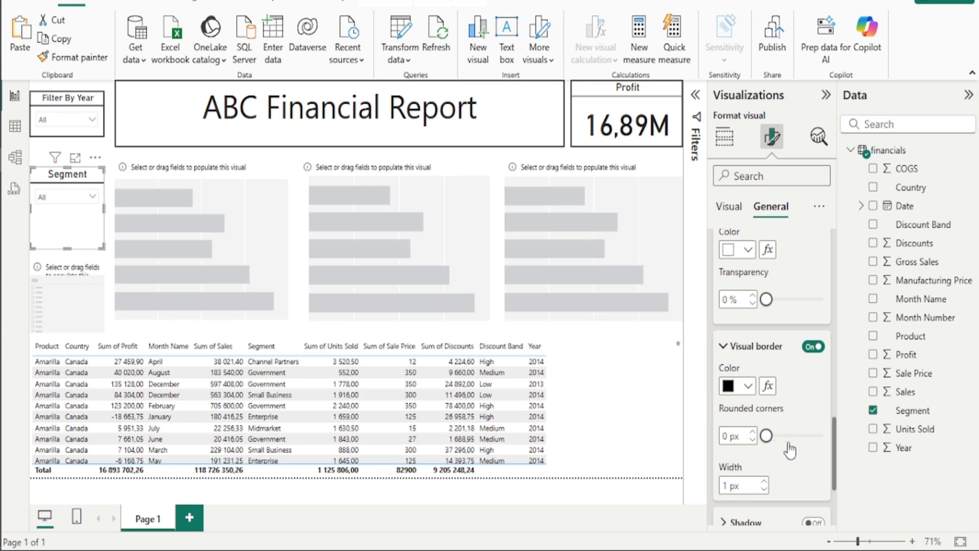
{"action": "left_click", "coordinate": [765, 483]}
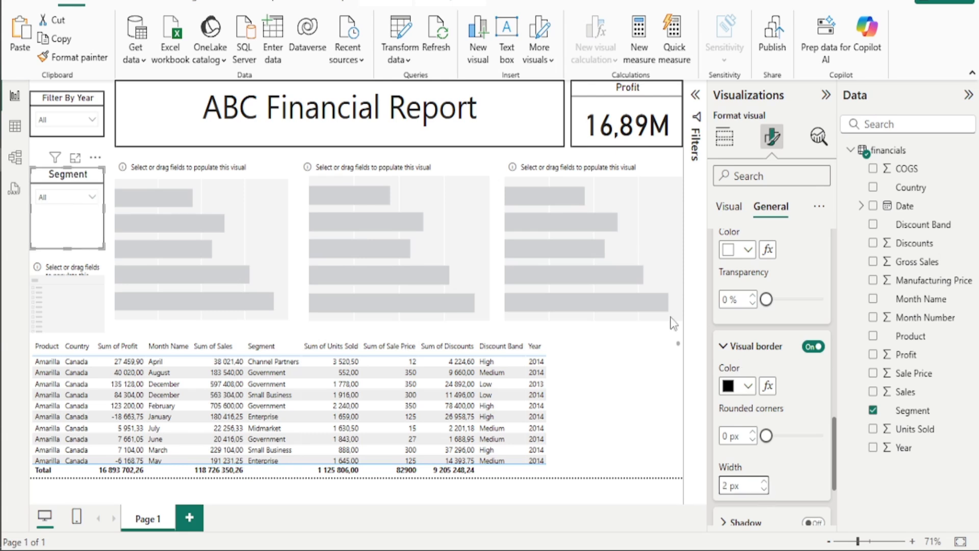
{"action": "left_click", "coordinate": [115, 150]}
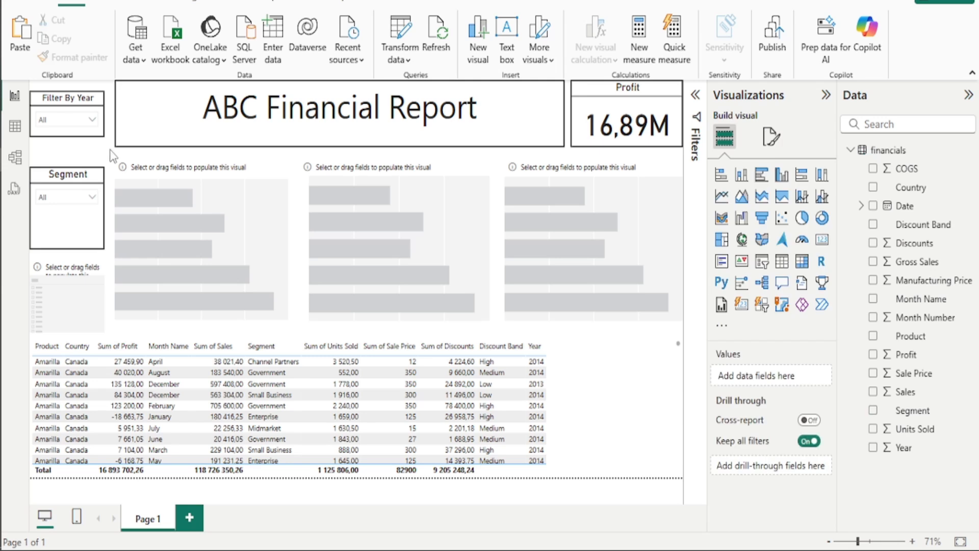
Shorten the Segment slicer from its lower edge so it is about as tall as the Filter By Year slicer.
{"action": "left_click", "coordinate": [72, 176]}
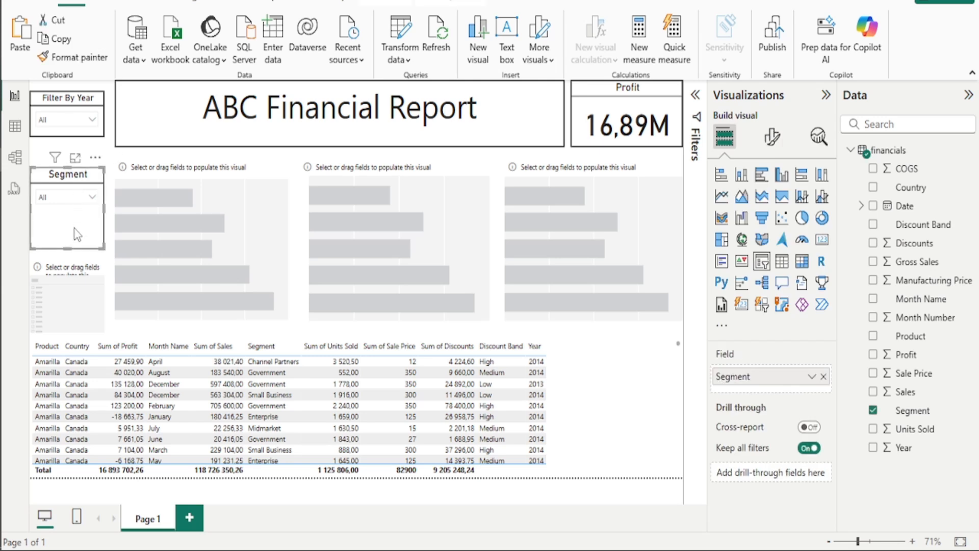
{"action": "left_click_drag", "start_coordinate": [69, 250], "coordinate": [78, 220]}
{"action": "left_click", "coordinate": [91, 151]}
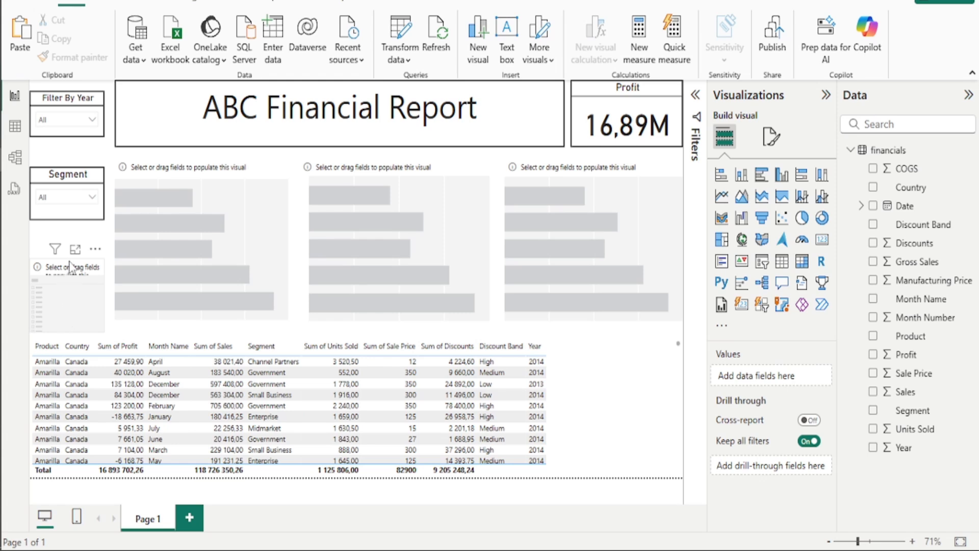
{"action": "left_click", "coordinate": [74, 196]}
{"action": "left_click", "coordinate": [80, 198]}
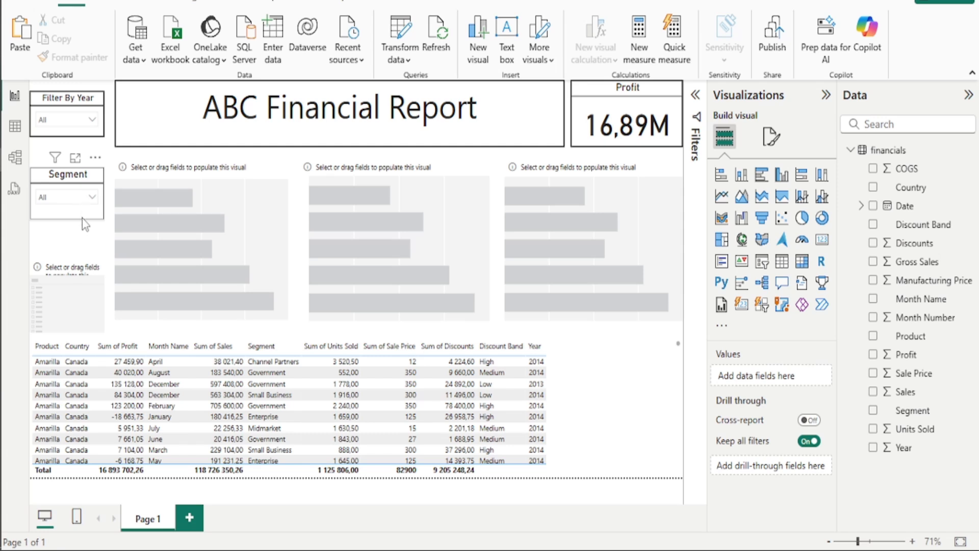
{"action": "left_click", "coordinate": [82, 218]}
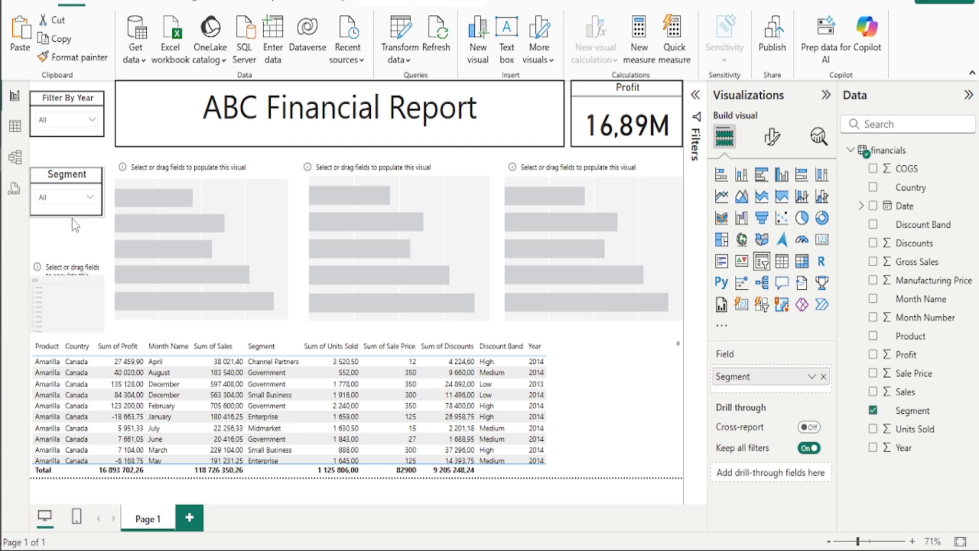
{"action": "left_click", "coordinate": [105, 237]}
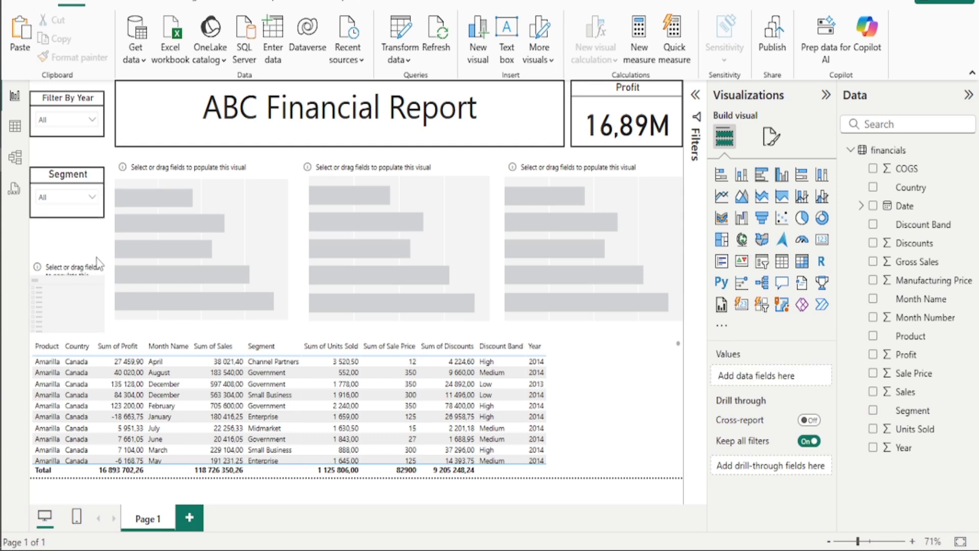
Add the Country field to the empty slicer below Segment and look through its list of countries.
{"action": "left_click", "coordinate": [92, 278]}
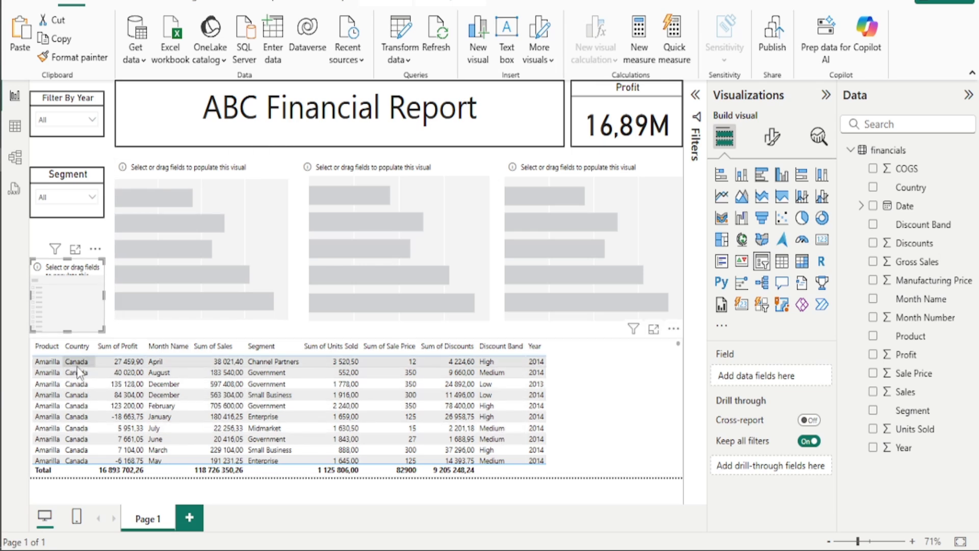
{"action": "left_click", "coordinate": [876, 188]}
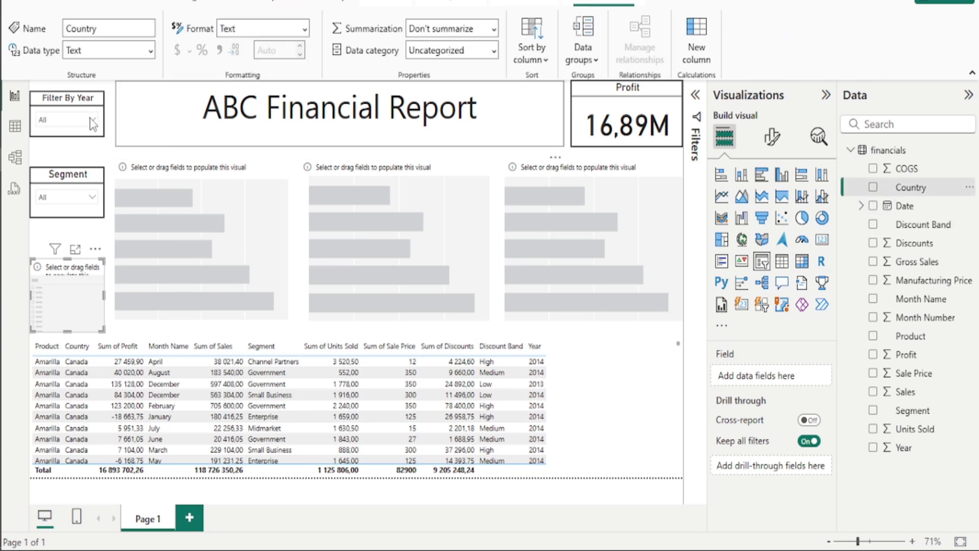
{"action": "left_click", "coordinate": [72, 3]}
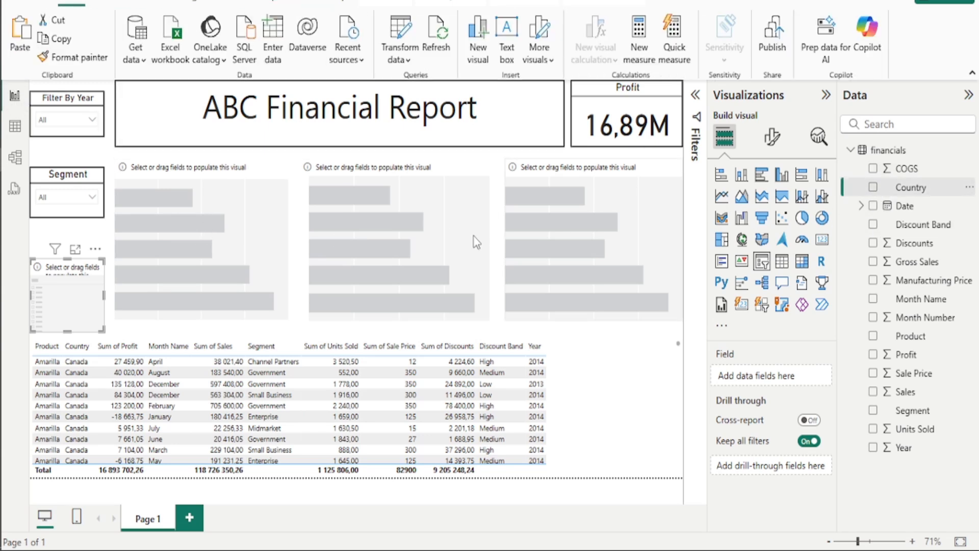
{"action": "left_click", "coordinate": [874, 188]}
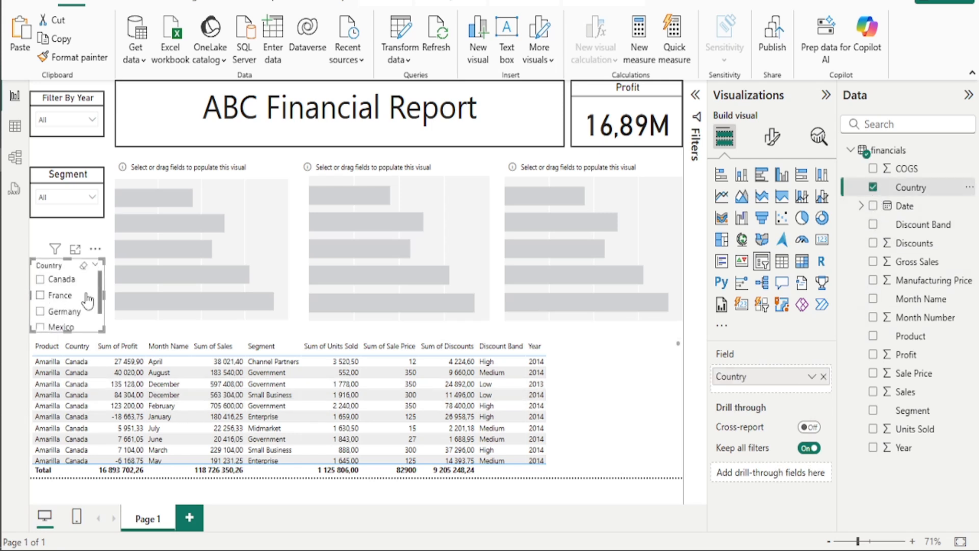
{"action": "scroll", "coordinate": [66, 301], "scroll_direction": "down", "scroll_amount": 2}
{"action": "scroll", "coordinate": [66, 301], "scroll_direction": "up", "scroll_amount": 2}
Replace the Country slicer's header with a title reading "Country" at font size 16.
{"action": "left_click", "coordinate": [771, 138]}
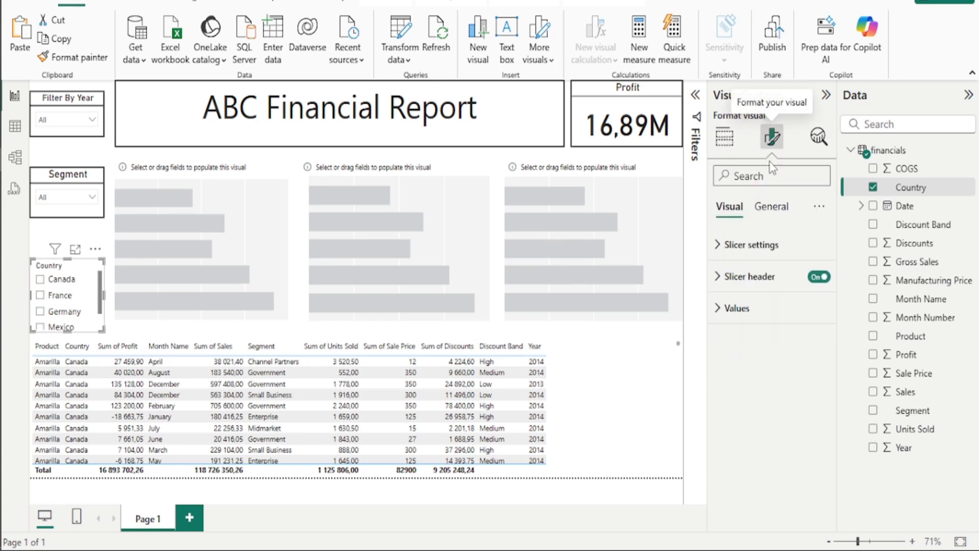
{"action": "left_click", "coordinate": [819, 278]}
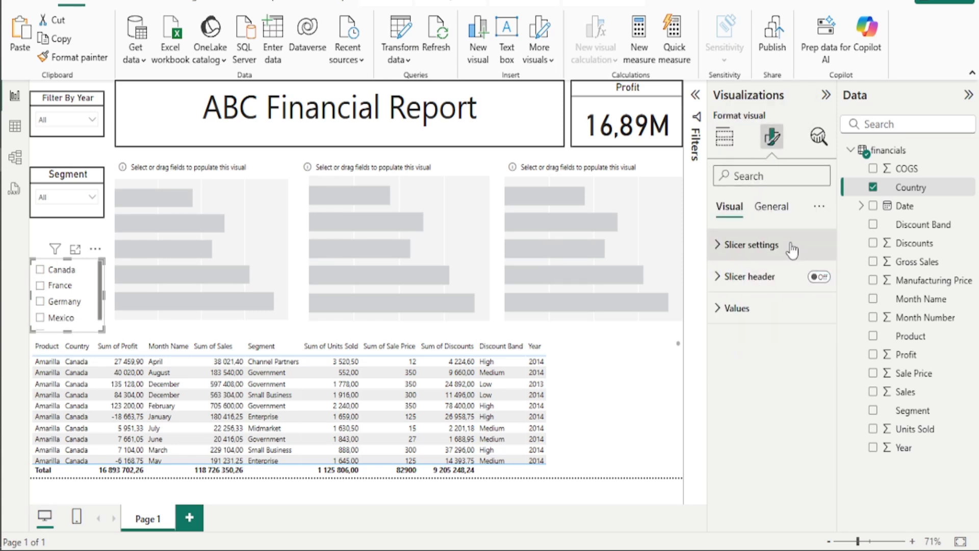
{"action": "left_click", "coordinate": [775, 214]}
{"action": "left_click", "coordinate": [818, 278]}
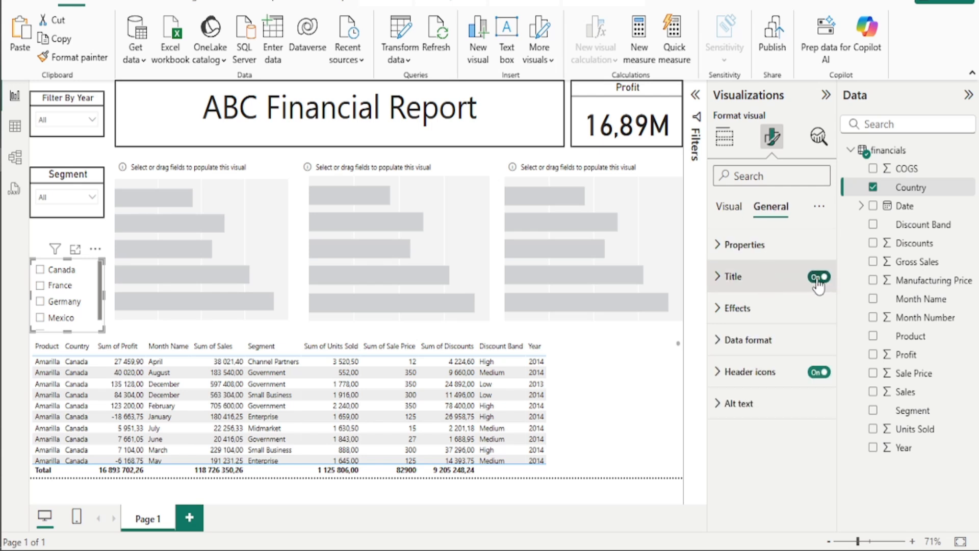
{"action": "left_click", "coordinate": [732, 277]}
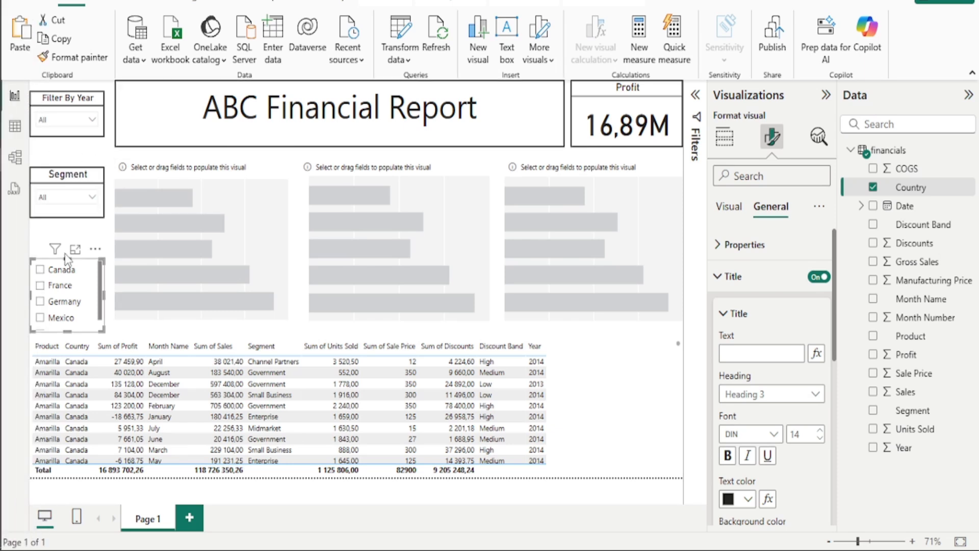
{"action": "left_click", "coordinate": [759, 352]}
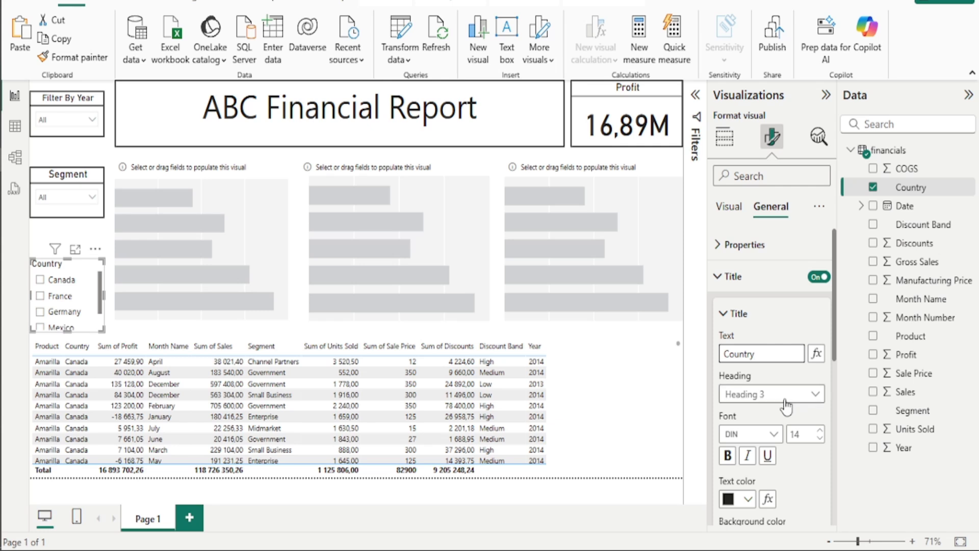
{"action": "left_click", "coordinate": [819, 430]}
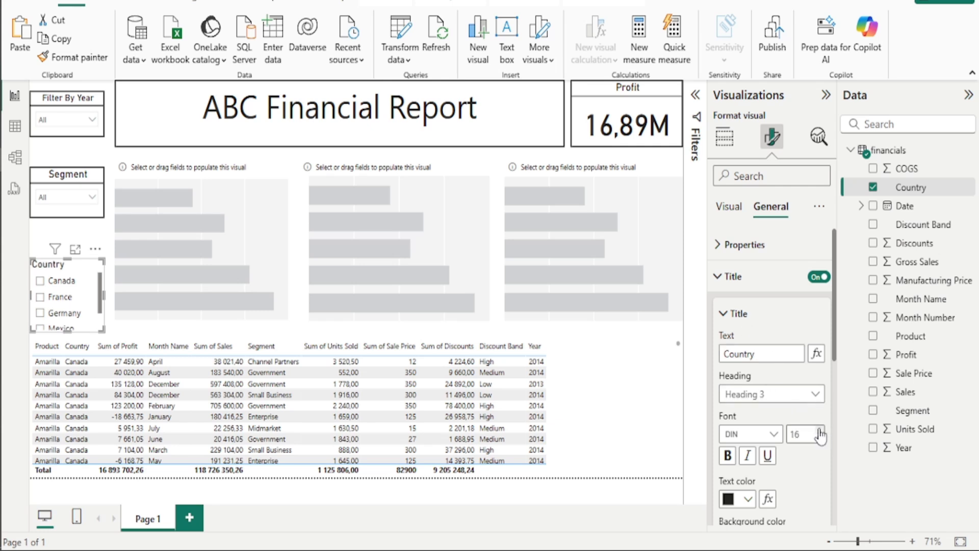
{"action": "scroll", "coordinate": [755, 443], "scroll_direction": "down", "scroll_amount": 5}
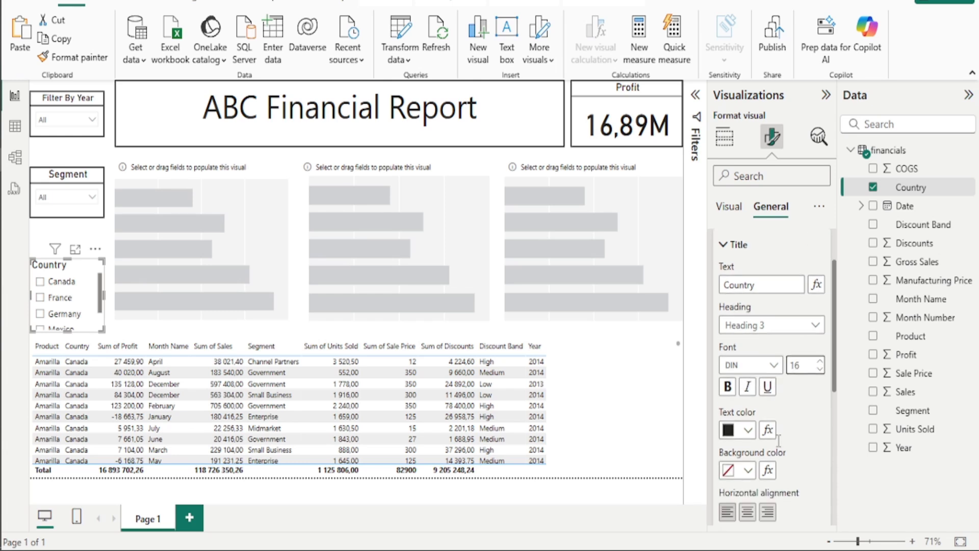
Center the Country slicer's title and set the slicer's style to Dropdown.
{"action": "left_click", "coordinate": [746, 351]}
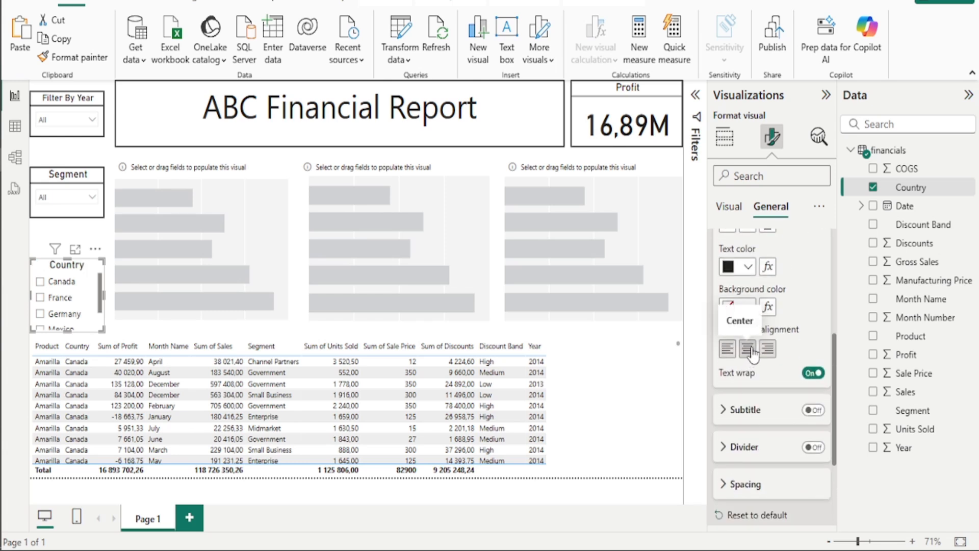
{"action": "scroll", "coordinate": [760, 345], "scroll_direction": "down", "scroll_amount": 3}
{"action": "scroll", "coordinate": [759, 344], "scroll_direction": "up", "scroll_amount": 4}
{"action": "left_click", "coordinate": [729, 206]}
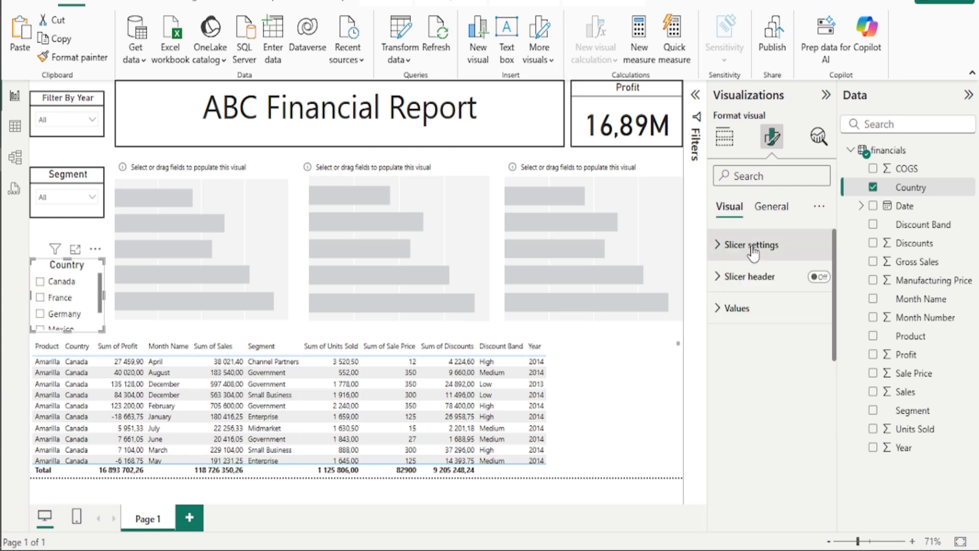
{"action": "left_click", "coordinate": [765, 248]}
{"action": "left_click", "coordinate": [787, 322]}
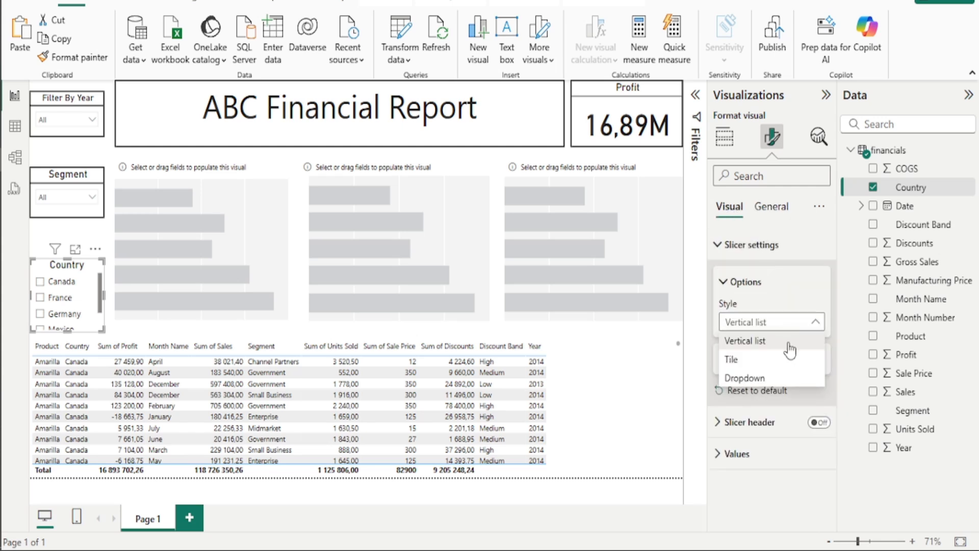
{"action": "left_click", "coordinate": [780, 377]}
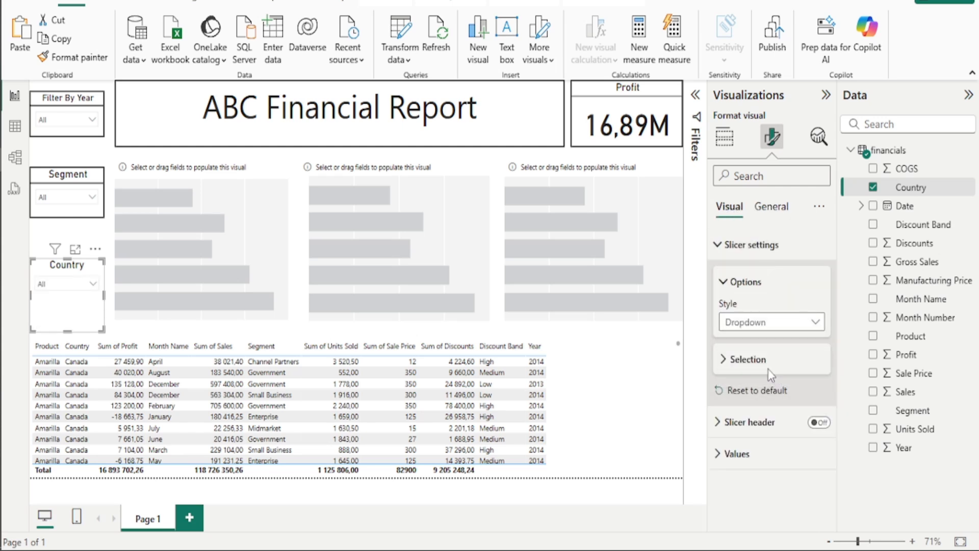
Enable the "Select all" option in the Country slicer's selection settings.
{"action": "left_click", "coordinate": [795, 360]}
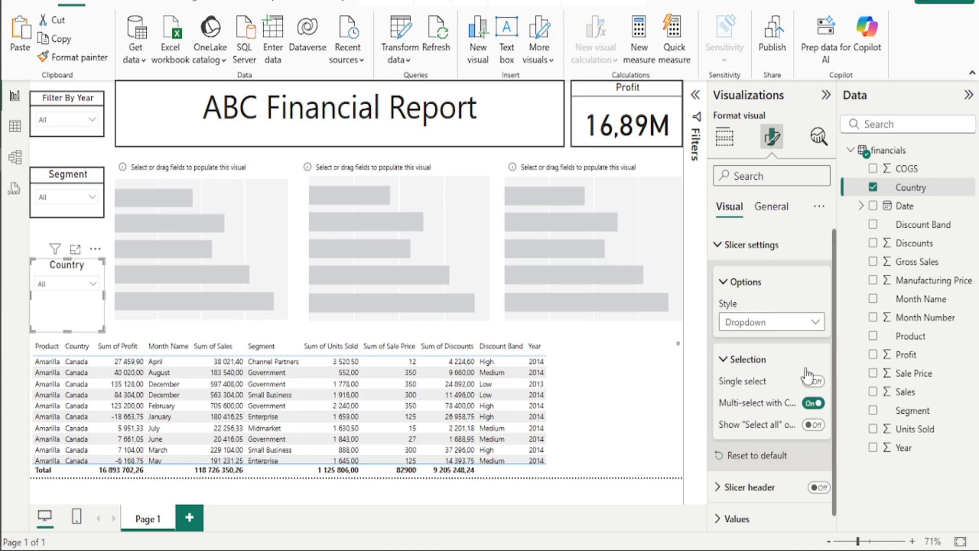
{"action": "left_click", "coordinate": [813, 424]}
{"action": "left_click", "coordinate": [729, 358]}
Add a solid black divider 2 px wide under the Country slicer's title, with Ignore padding enabled.
{"action": "left_click", "coordinate": [773, 207]}
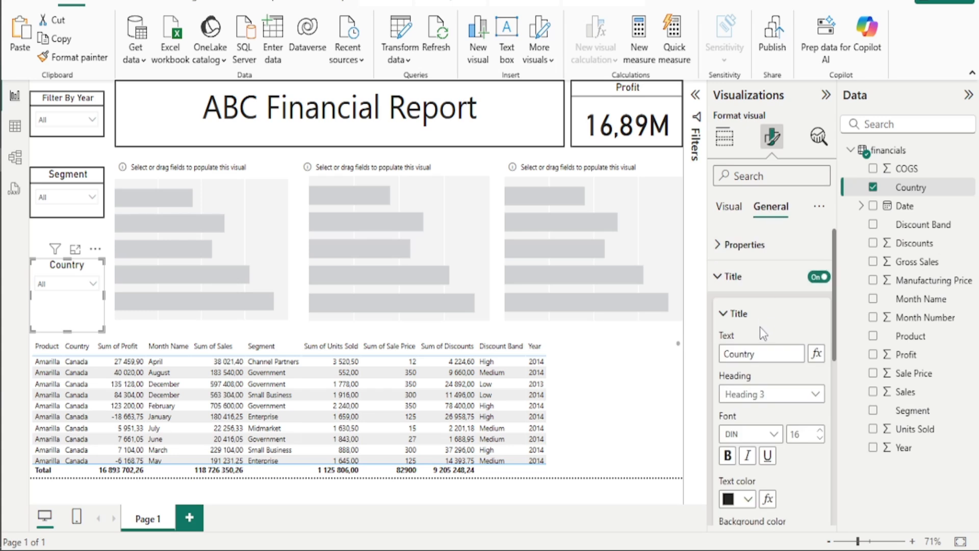
{"action": "scroll", "coordinate": [763, 327], "scroll_direction": "down", "scroll_amount": 10}
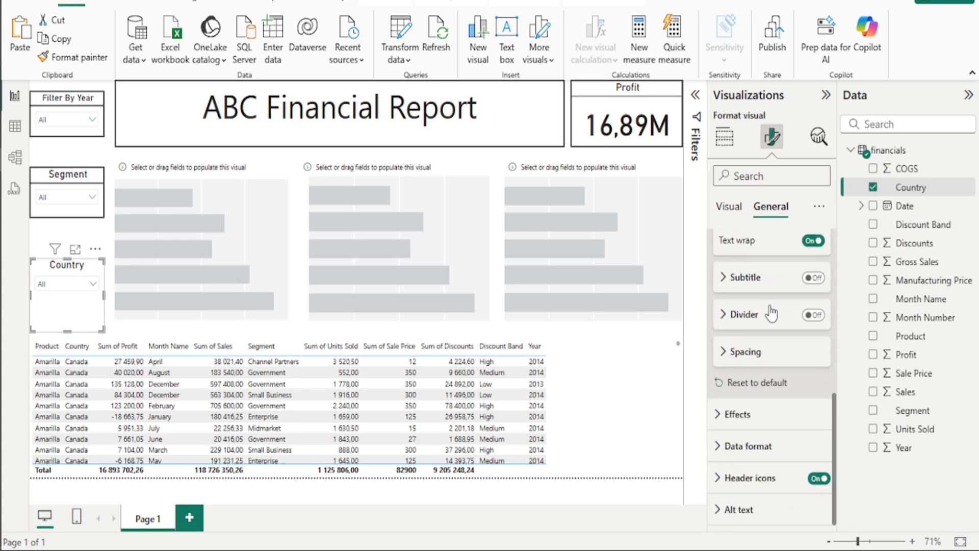
{"action": "left_click", "coordinate": [813, 314]}
{"action": "left_click", "coordinate": [760, 324]}
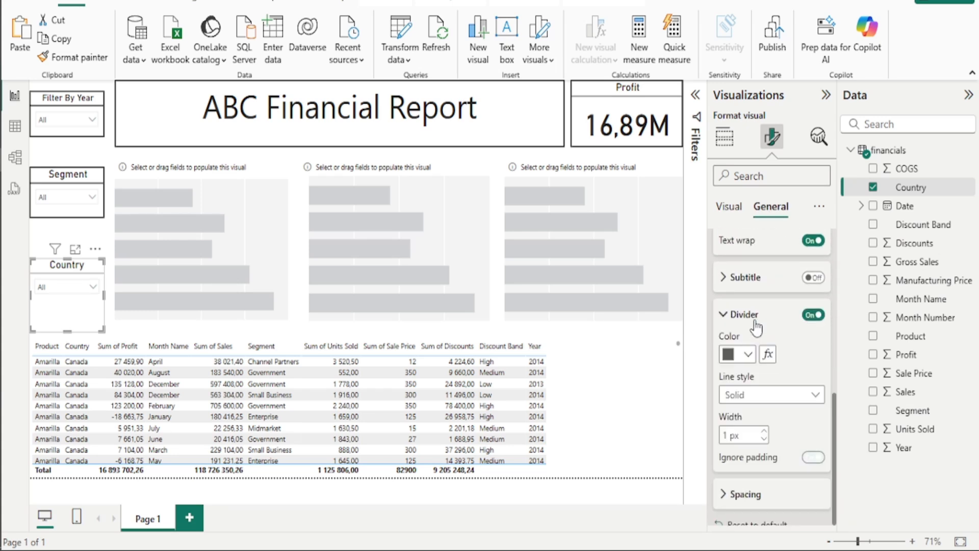
{"action": "left_click", "coordinate": [748, 354]}
{"action": "left_click", "coordinate": [739, 289]}
{"action": "scroll", "coordinate": [768, 357], "scroll_direction": "down", "scroll_amount": 2}
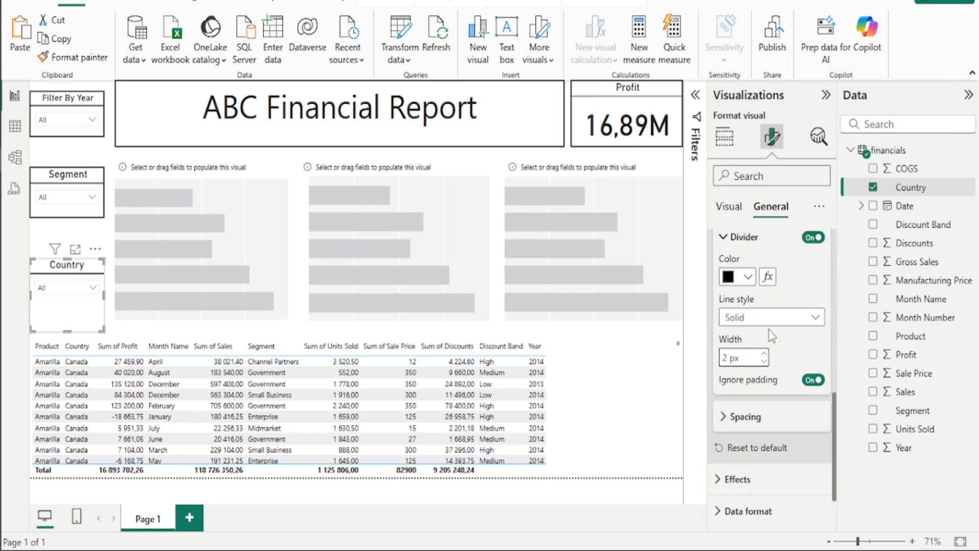
Enable the Country slicer's visual border with a 2 px width, and deselect the slicer.
{"action": "scroll", "coordinate": [770, 330], "scroll_direction": "down", "scroll_amount": 1}
{"action": "left_click", "coordinate": [738, 415]}
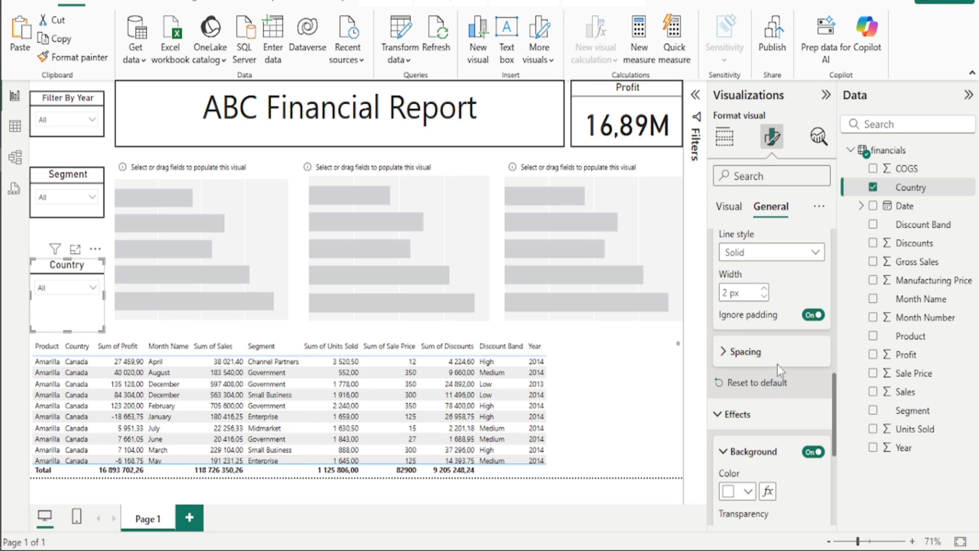
{"action": "scroll", "coordinate": [781, 364], "scroll_direction": "down", "scroll_amount": 4}
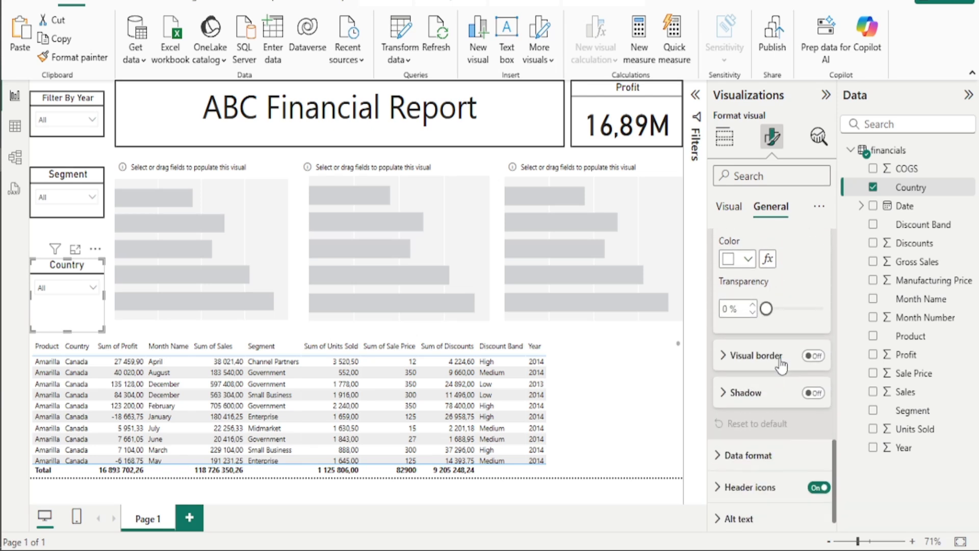
{"action": "left_click", "coordinate": [812, 351]}
{"action": "left_click", "coordinate": [751, 357]}
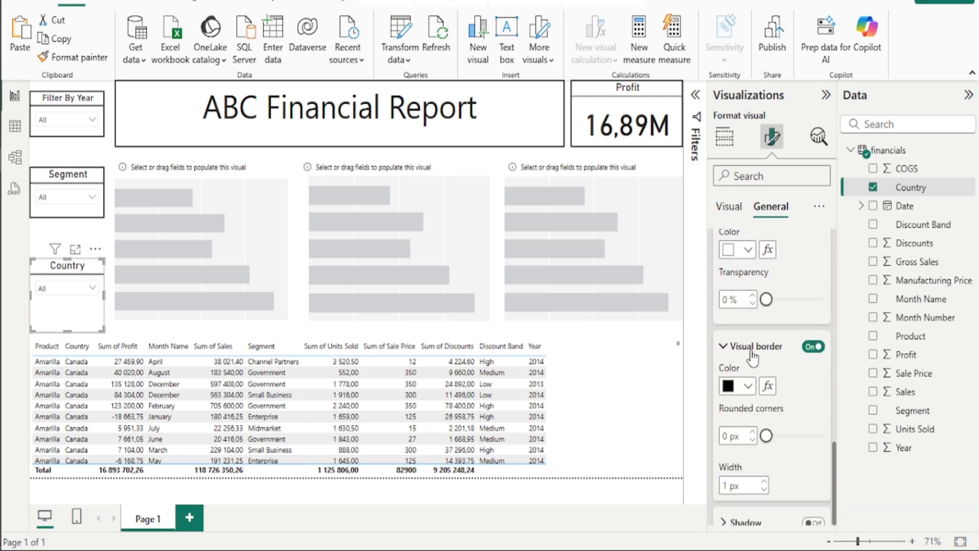
{"action": "scroll", "coordinate": [773, 403], "scroll_direction": "down", "scroll_amount": 1}
{"action": "scroll", "coordinate": [780, 410], "scroll_direction": "down", "scroll_amount": 1}
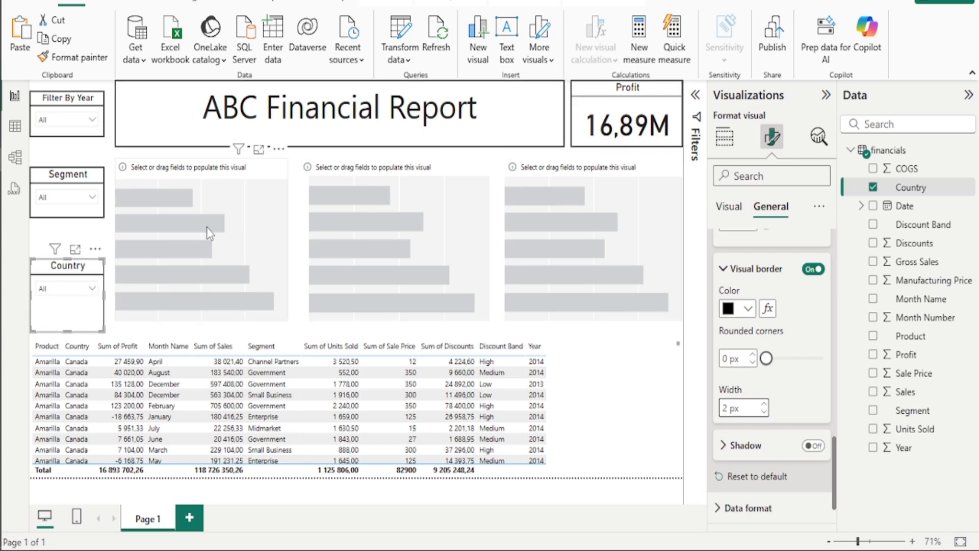
{"action": "left_click", "coordinate": [80, 236]}
Check the Country slicer's dropdown list, and shorten the slicer from its lower edge to about the Segment slicer's height.
{"action": "left_click", "coordinate": [84, 289]}
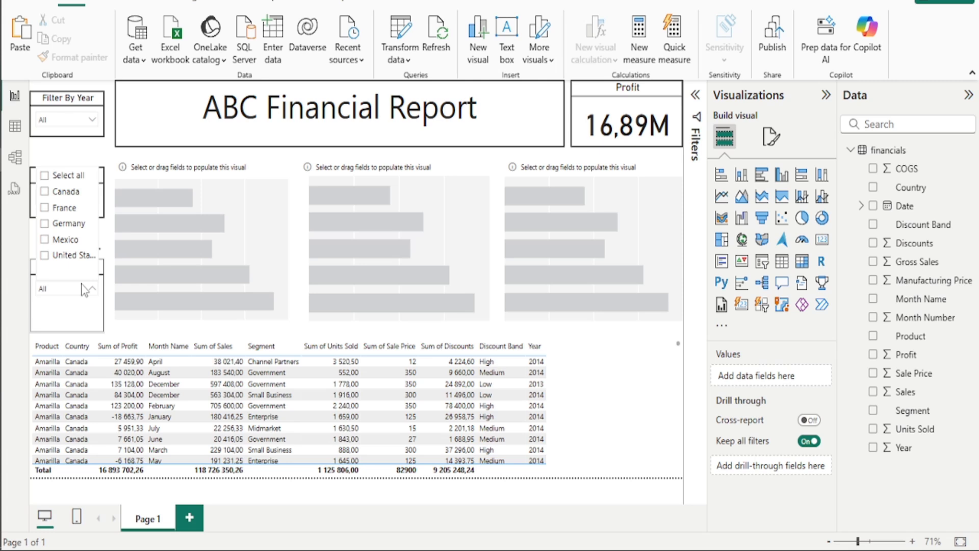
{"action": "left_click", "coordinate": [76, 325]}
{"action": "left_click_drag", "start_coordinate": [70, 330], "coordinate": [74, 307]}
{"action": "left_click", "coordinate": [86, 233]}
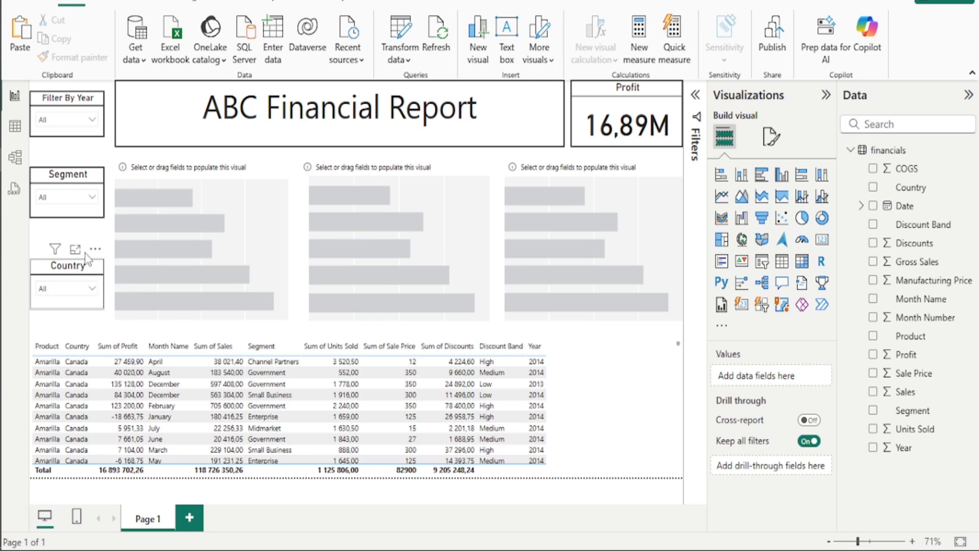
Space the slicers evenly by moving Country down level with the charts' lower edge and Segment midway between Filter By Year and Country.
{"action": "left_click_drag", "start_coordinate": [87, 259], "coordinate": [87, 282]}
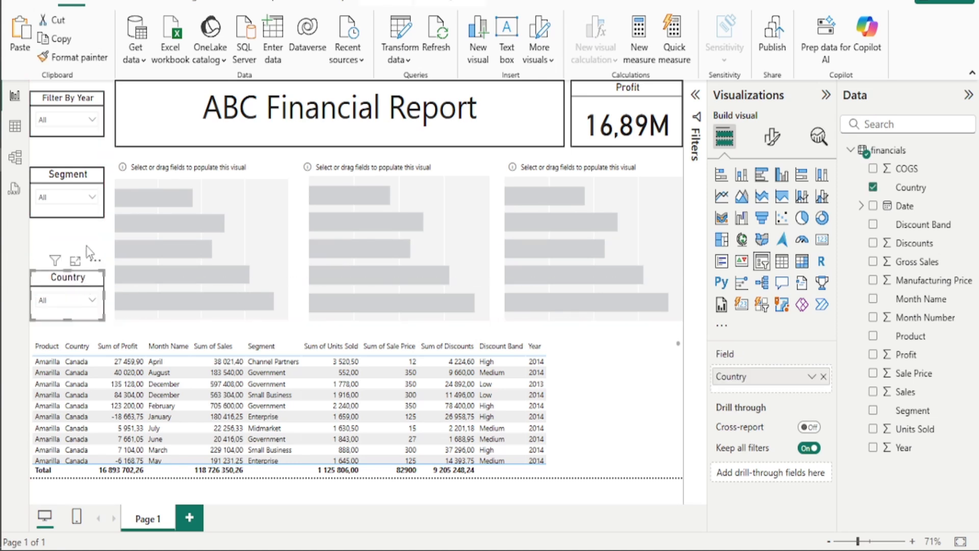
{"action": "mouse_move", "coordinate": [87, 192]}
{"action": "left_mouse_down"}
{"action": "mouse_move", "coordinate": [86, 220]}
{"action": "mouse_move", "coordinate": [97, 179]}
{"action": "left_mouse_up"}
{"action": "left_click", "coordinate": [100, 150]}
{"action": "mouse_move", "coordinate": [77, 277]}
{"action": "left_mouse_down"}
{"action": "mouse_move", "coordinate": [79, 234]}
{"action": "mouse_move", "coordinate": [81, 282]}
{"action": "left_mouse_up"}
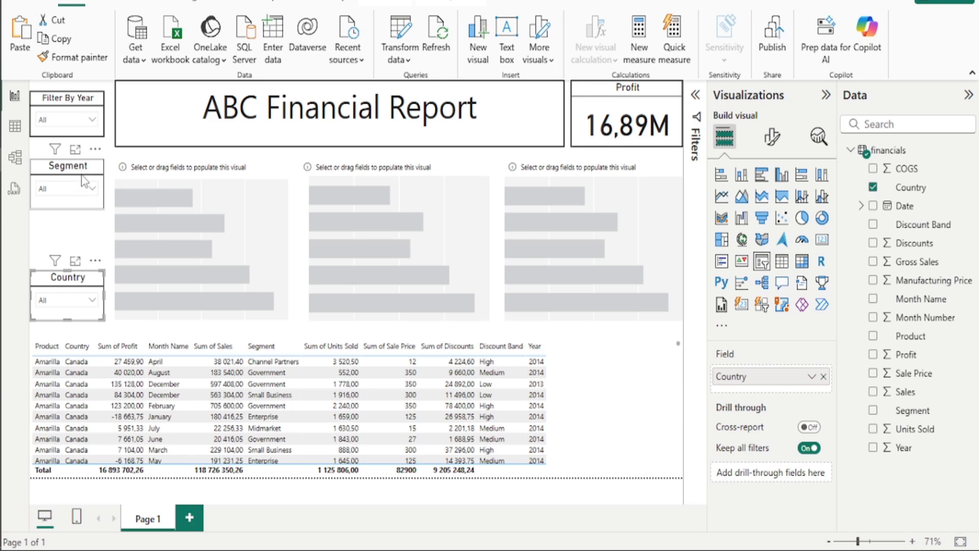
{"action": "left_click_drag", "start_coordinate": [84, 181], "coordinate": [84, 204]}
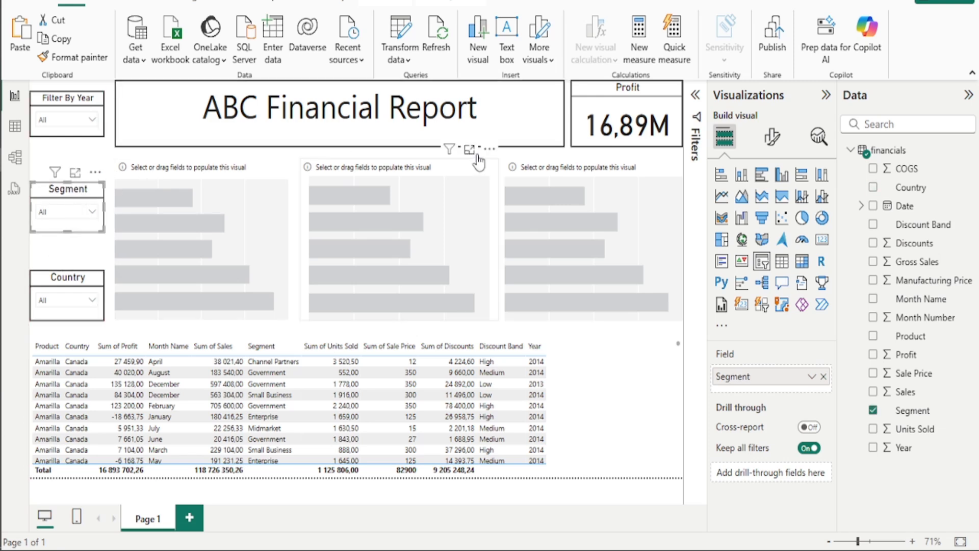
{"action": "left_click", "coordinate": [470, 149]}
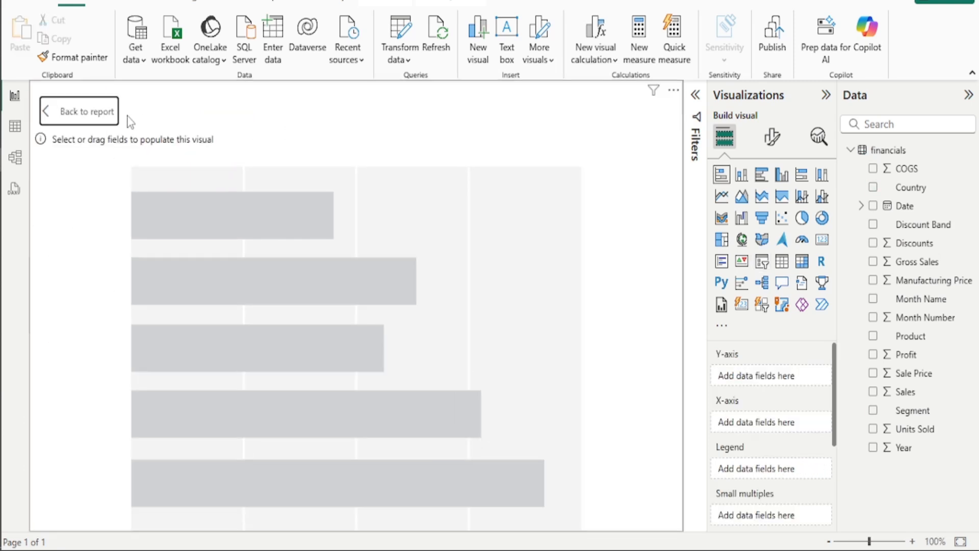
{"action": "left_click", "coordinate": [90, 111]}
{"action": "left_click", "coordinate": [533, 153]}
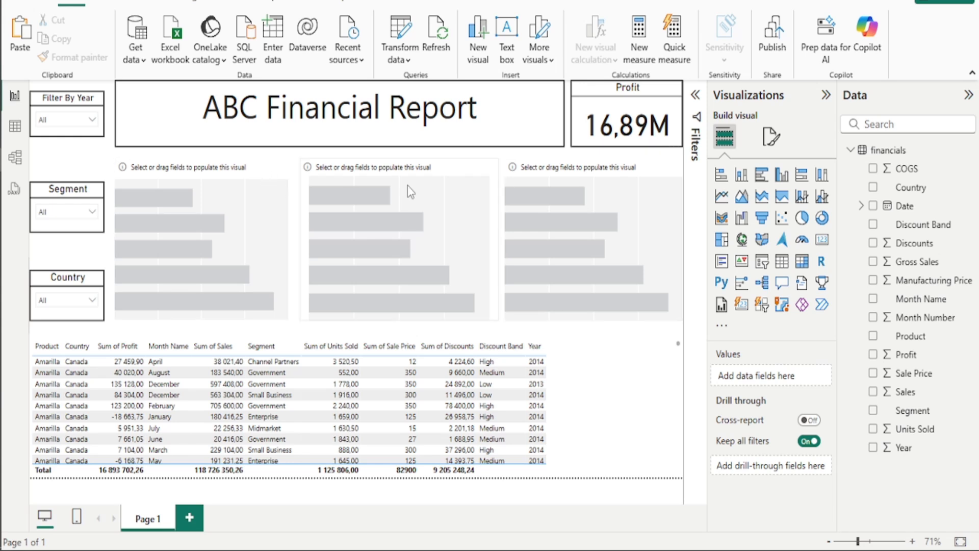
Change the empty middle bar chart to a pie chart and the empty bar chart under the Profit card to a donut chart.
{"action": "left_click", "coordinate": [252, 229]}
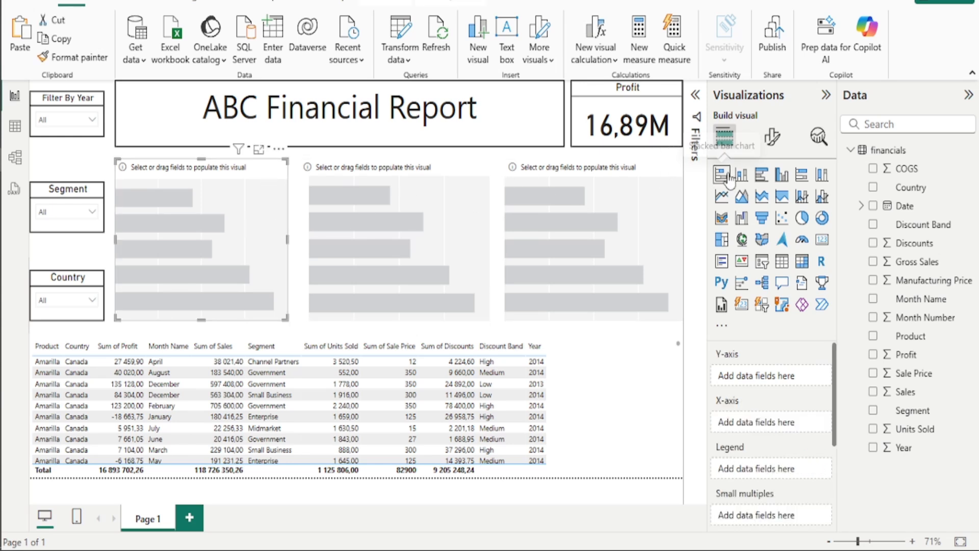
{"action": "left_click", "coordinate": [490, 265]}
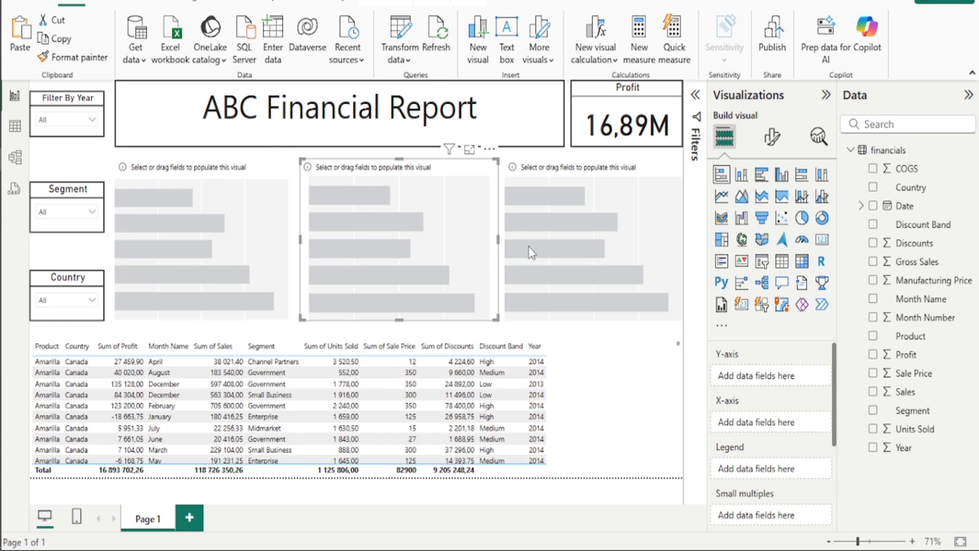
{"action": "left_click", "coordinate": [802, 220]}
{"action": "left_click", "coordinate": [666, 170]}
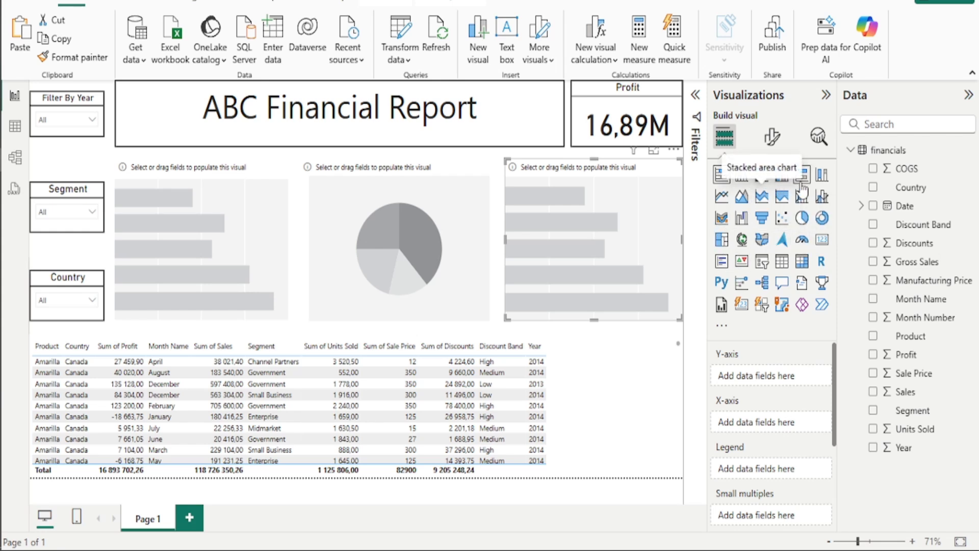
{"action": "left_click", "coordinate": [822, 218]}
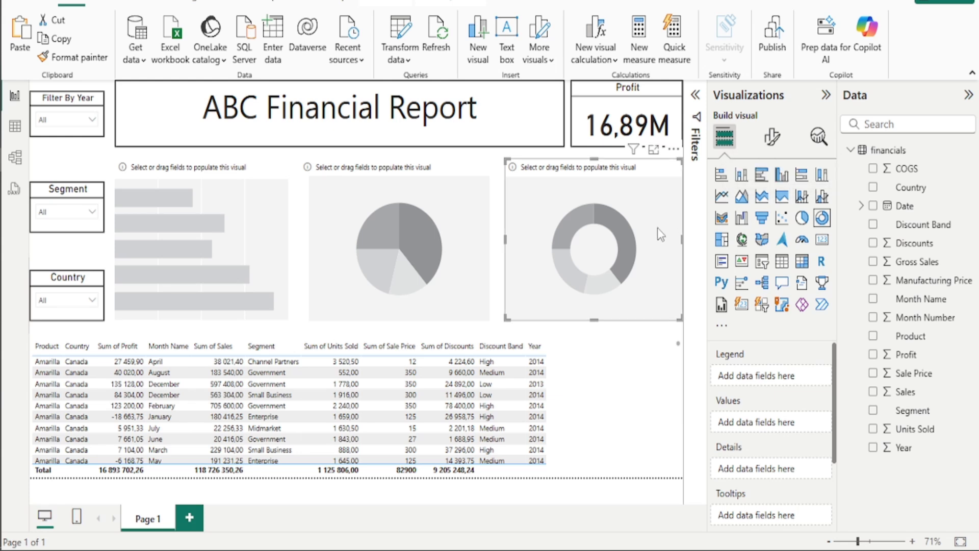
Examine the Profit card's formatting options, including its effects, visual border and title settings.
{"action": "left_click", "coordinate": [609, 105]}
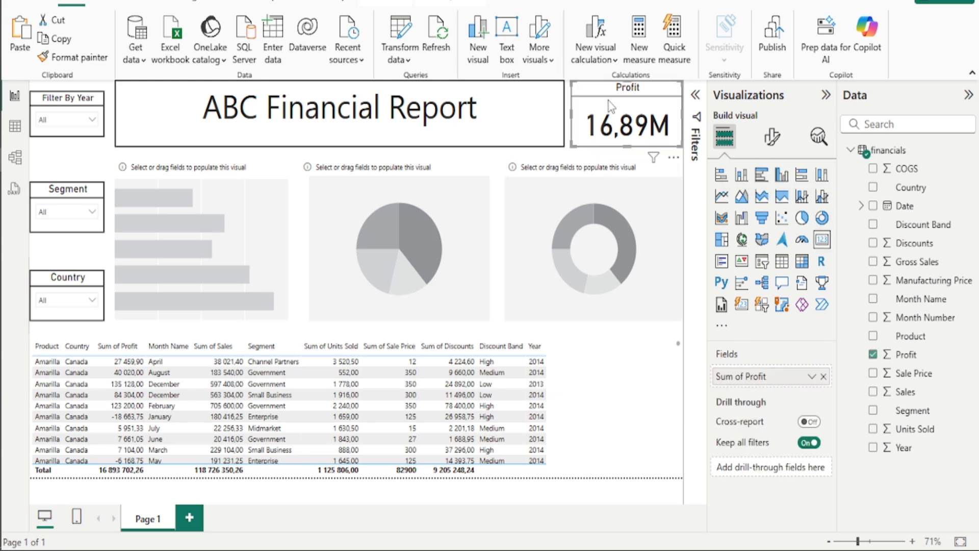
{"action": "left_click", "coordinate": [771, 137]}
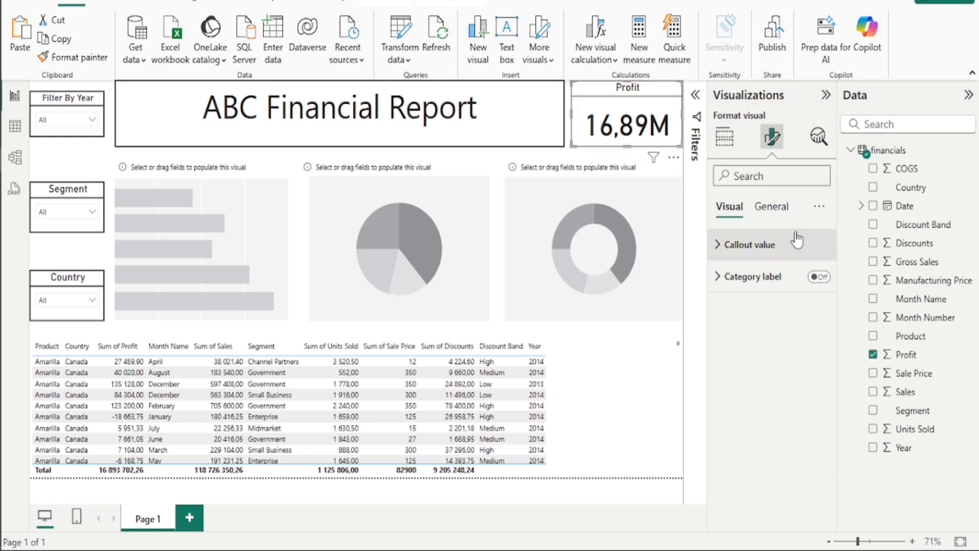
{"action": "left_click", "coordinate": [771, 206]}
{"action": "left_click", "coordinate": [750, 309]}
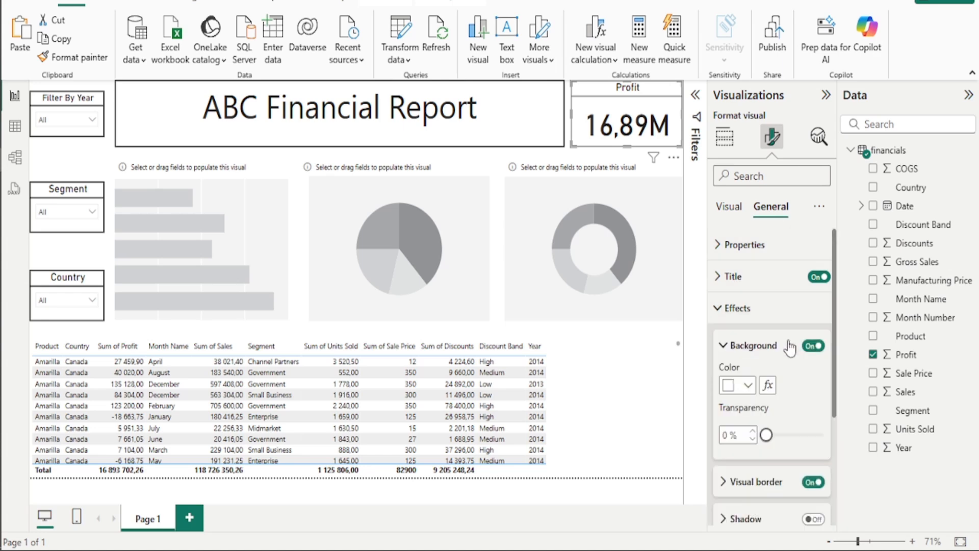
{"action": "scroll", "coordinate": [770, 337], "scroll_direction": "down", "scroll_amount": 3}
{"action": "left_click", "coordinate": [747, 329]}
{"action": "left_click", "coordinate": [747, 326]}
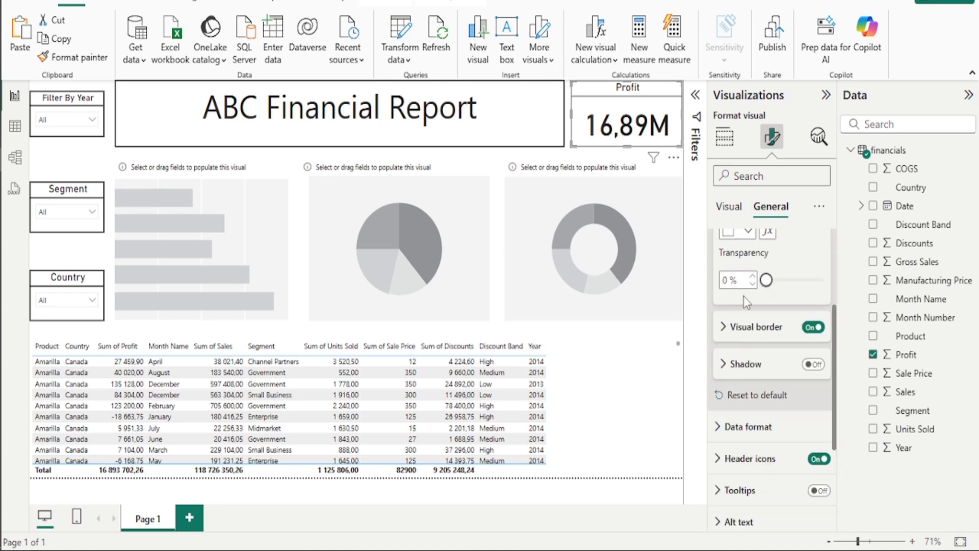
{"action": "scroll", "coordinate": [745, 301], "scroll_direction": "up", "scroll_amount": 3}
{"action": "left_click", "coordinate": [737, 276]}
{"action": "scroll", "coordinate": [765, 342], "scroll_direction": "down", "scroll_amount": 3}
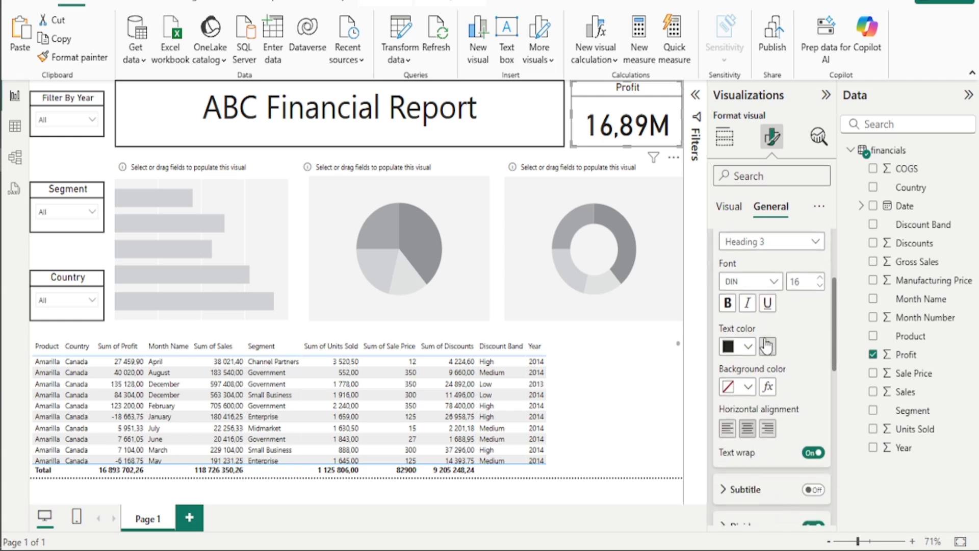
{"action": "scroll", "coordinate": [765, 342], "scroll_direction": "up", "scroll_amount": 3}
{"action": "left_click", "coordinate": [729, 206]}
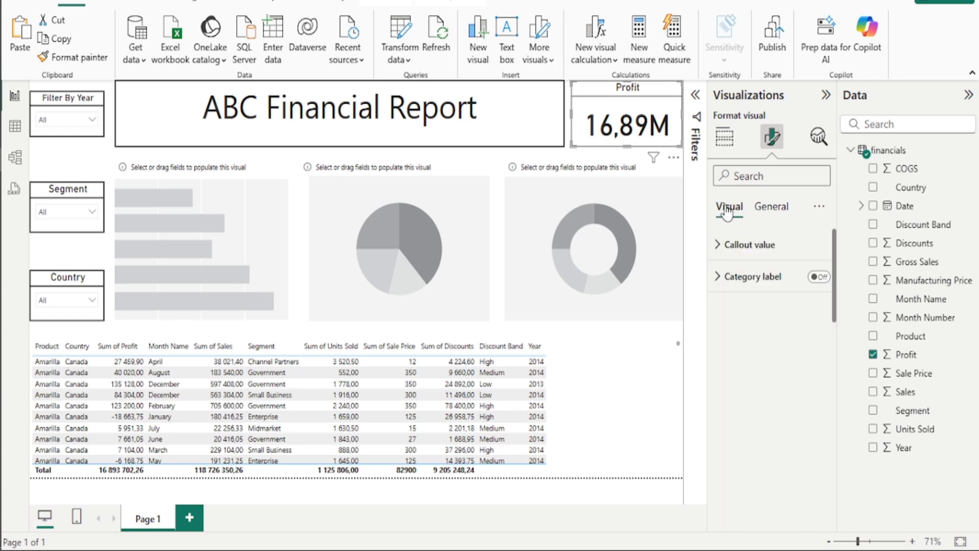
{"action": "left_click", "coordinate": [771, 206]}
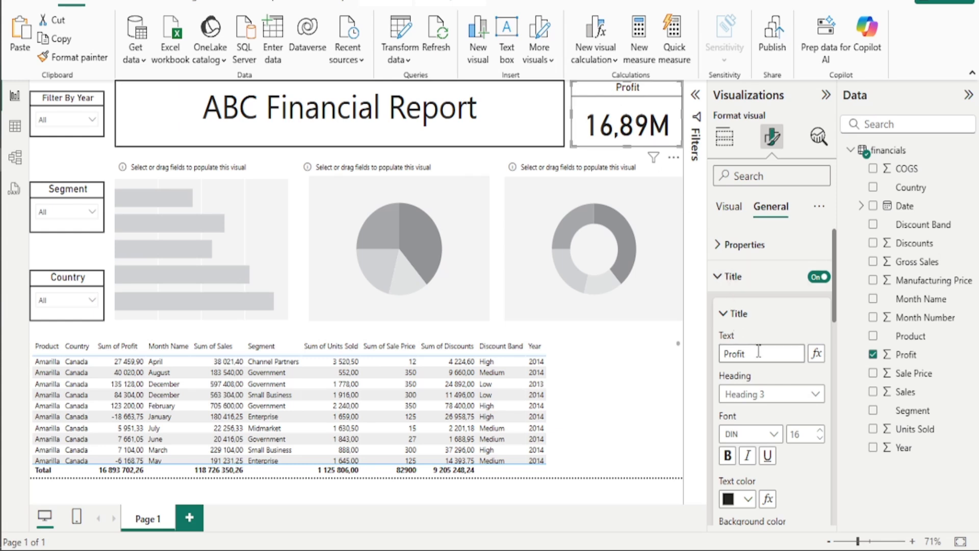
Set the Profit card's title divider color to black and review the card's visual border settings.
{"action": "scroll", "coordinate": [765, 357], "scroll_direction": "down", "scroll_amount": 2}
{"action": "left_click", "coordinate": [748, 421]}
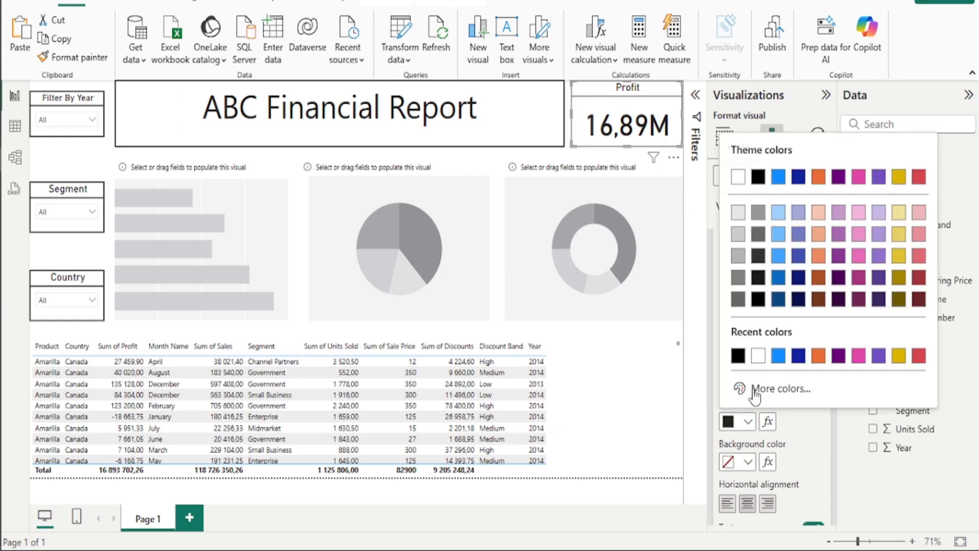
{"action": "scroll", "coordinate": [755, 382], "scroll_direction": "down", "scroll_amount": 4}
{"action": "scroll", "coordinate": [755, 382], "scroll_direction": "down", "scroll_amount": 2}
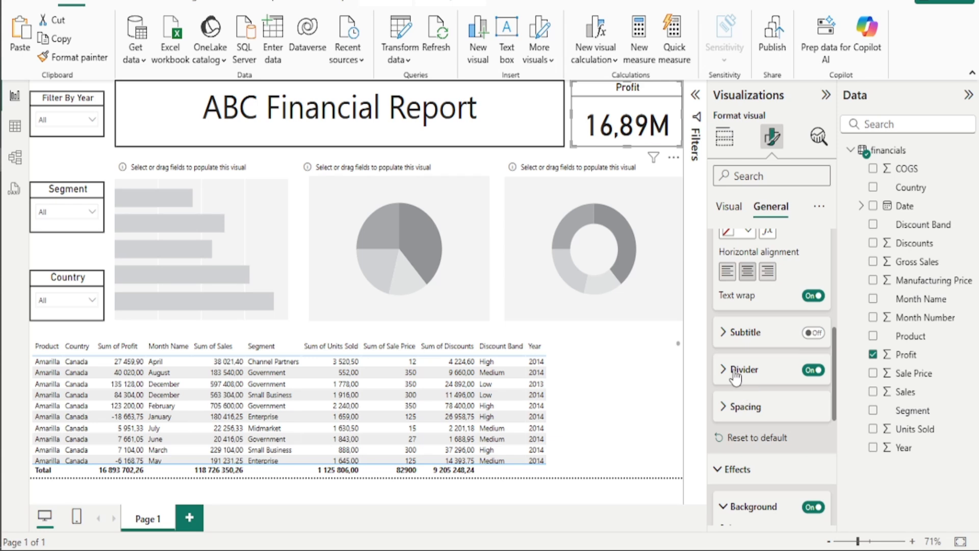
{"action": "left_click", "coordinate": [739, 369]}
{"action": "scroll", "coordinate": [745, 345], "scroll_direction": "up", "scroll_amount": 1}
{"action": "left_click", "coordinate": [745, 332]}
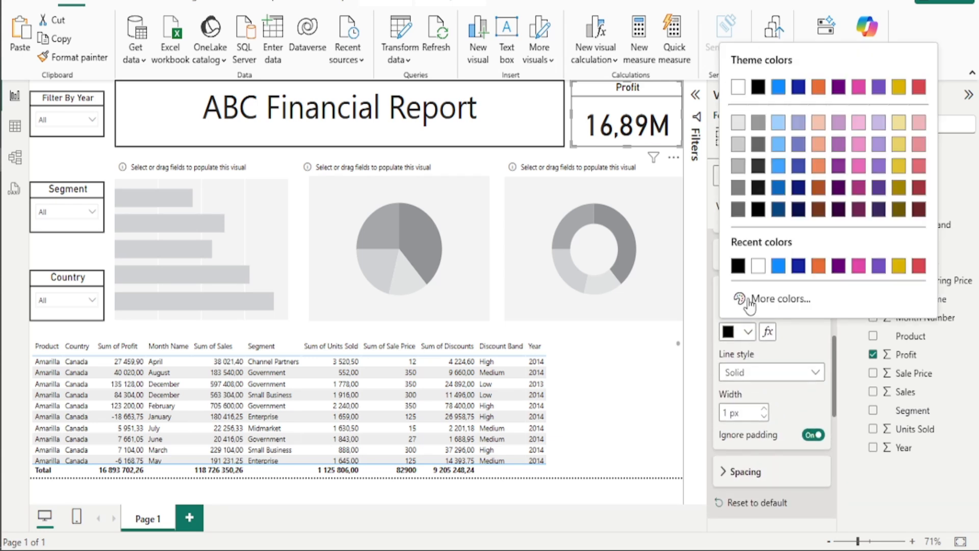
{"action": "left_click", "coordinate": [742, 267]}
{"action": "scroll", "coordinate": [760, 283], "scroll_direction": "down", "scroll_amount": 5}
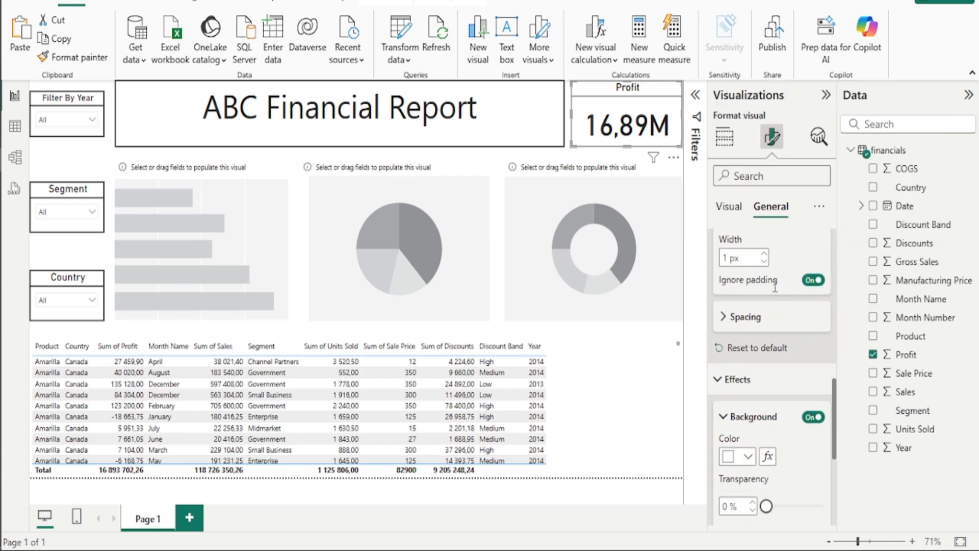
{"action": "scroll", "coordinate": [780, 300], "scroll_direction": "down", "scroll_amount": 2}
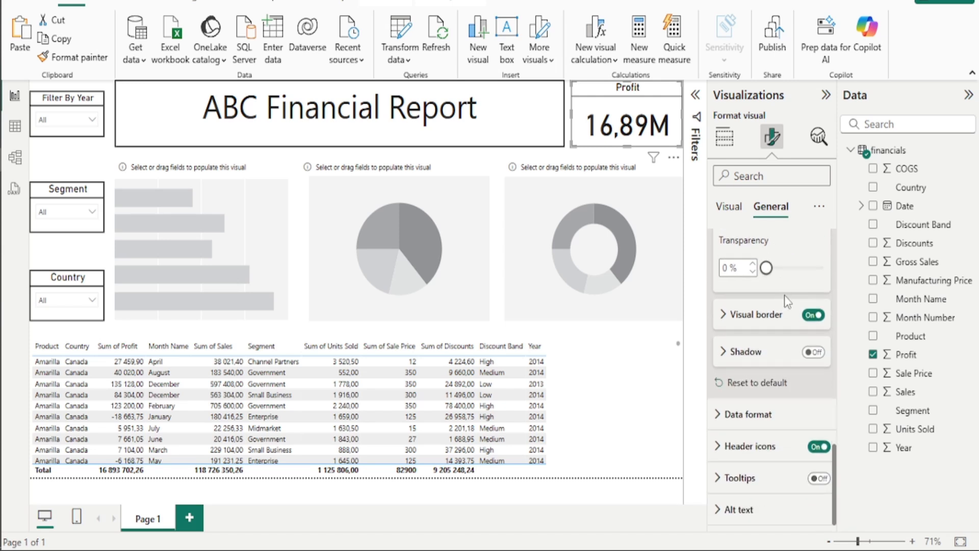
{"action": "left_click", "coordinate": [745, 325]}
{"action": "scroll", "coordinate": [749, 328], "scroll_direction": "down", "scroll_amount": 3}
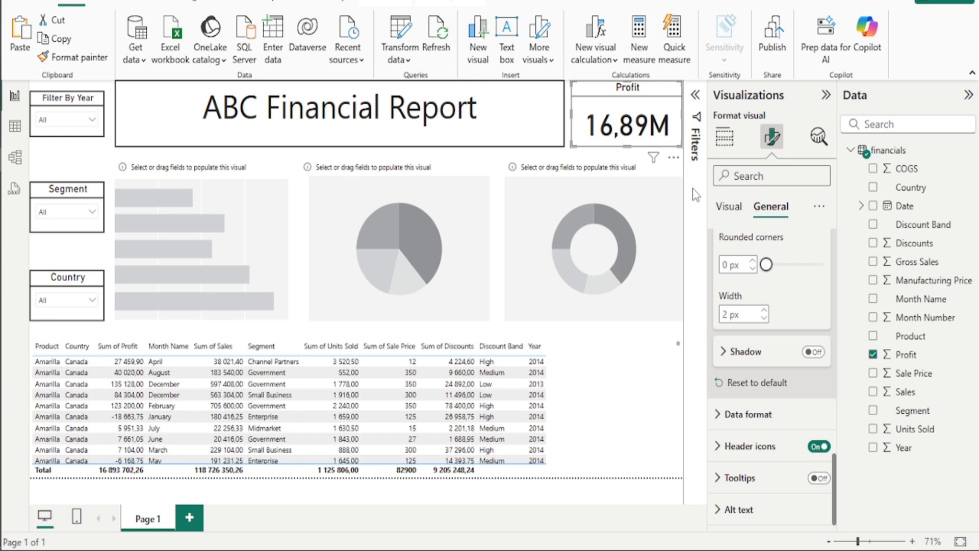
{"action": "left_click", "coordinate": [561, 149]}
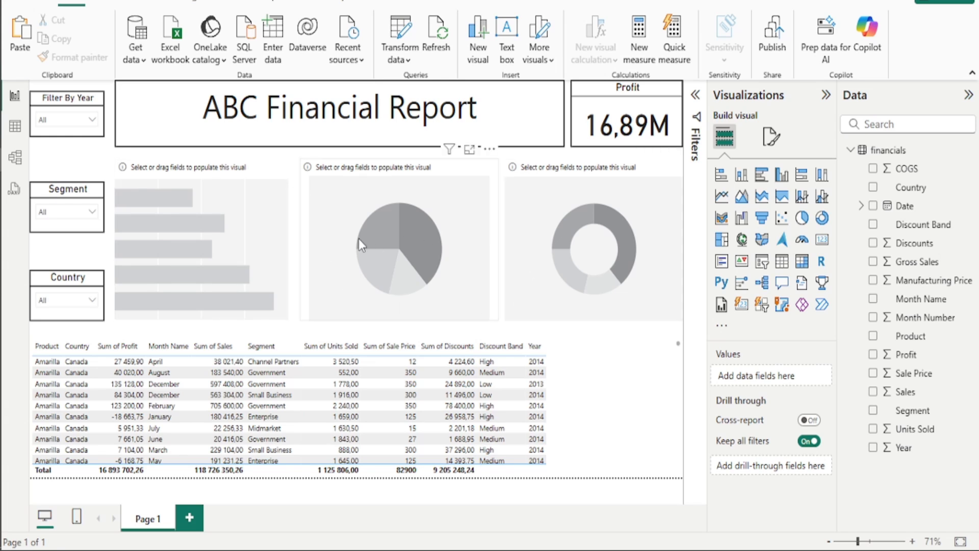
Add the Product field to the empty bar chart and place it on the X-axis as a count.
{"action": "left_click", "coordinate": [274, 257]}
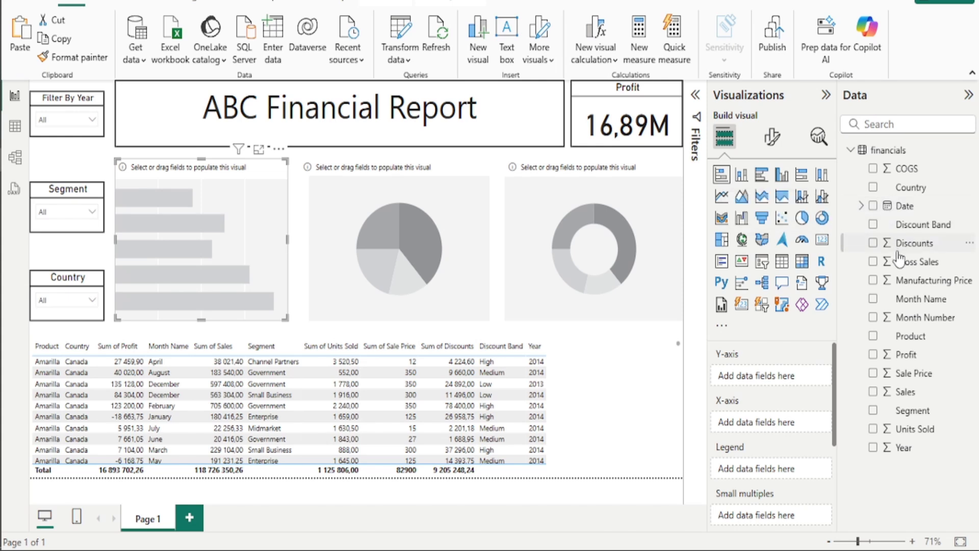
{"action": "left_click", "coordinate": [873, 335]}
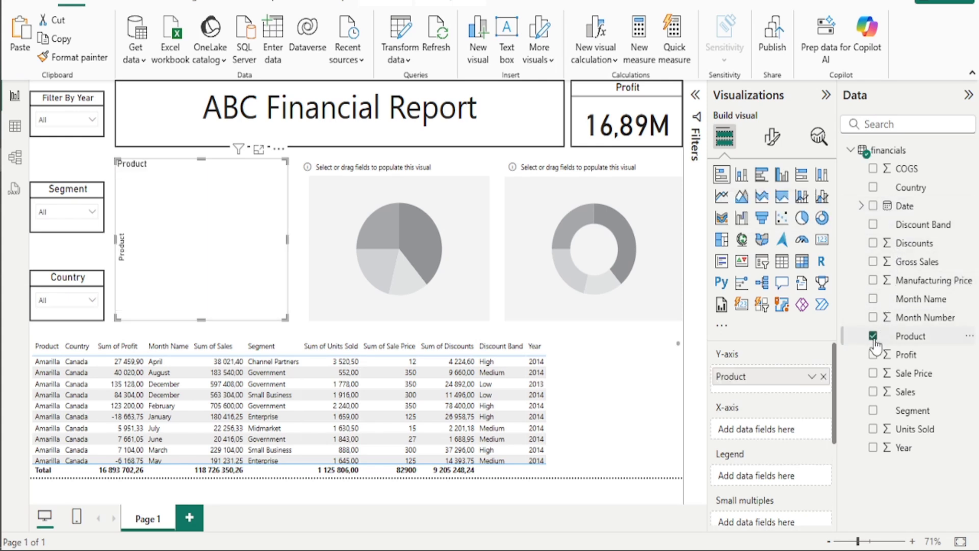
{"action": "left_click_drag", "start_coordinate": [763, 380], "coordinate": [766, 429]}
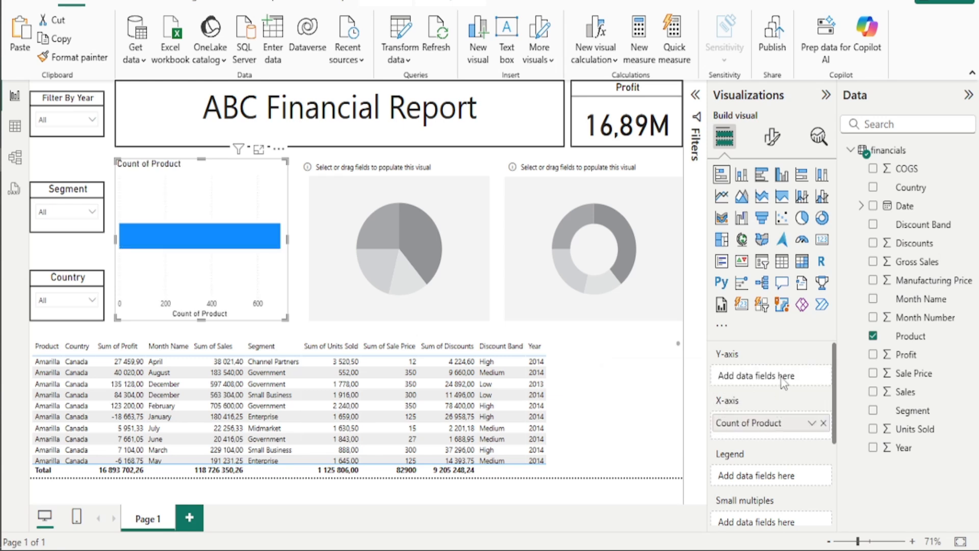
{"action": "left_click", "coordinate": [810, 423]}
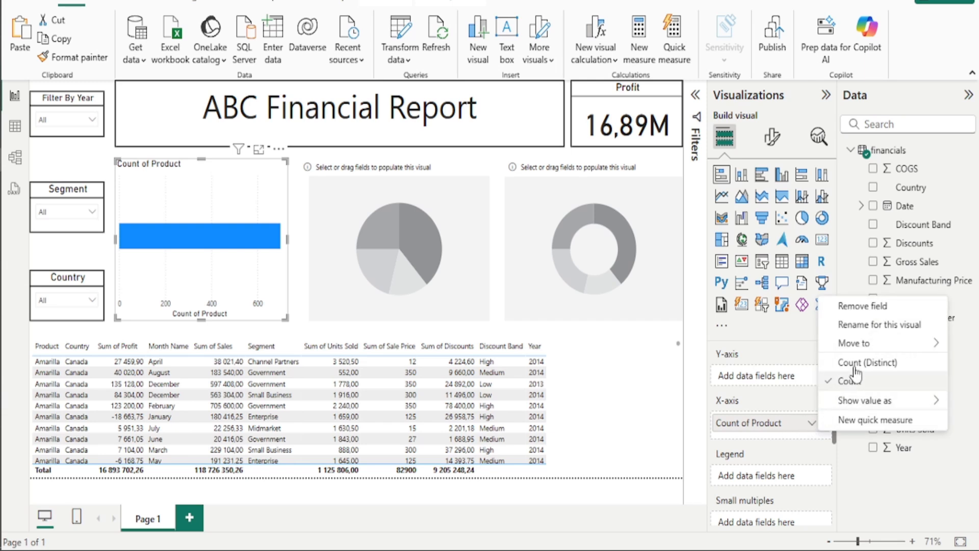
{"action": "mouse_move", "coordinate": [857, 390]}
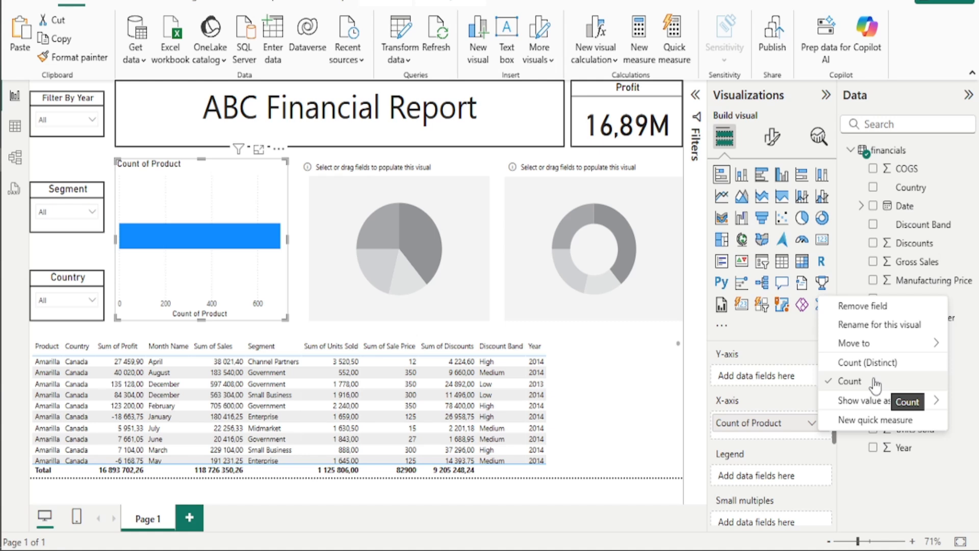
{"action": "left_click", "coordinate": [784, 332]}
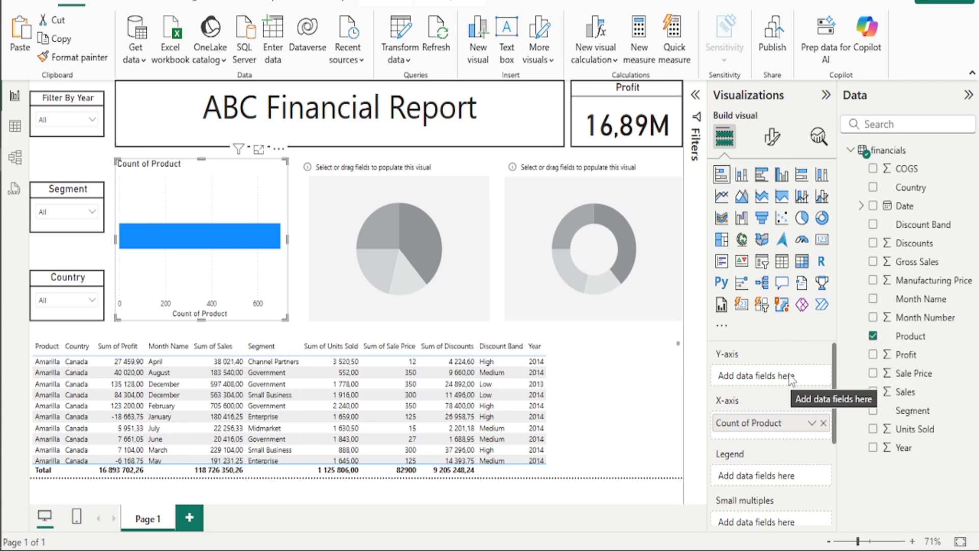
{"action": "left_click", "coordinate": [873, 336]}
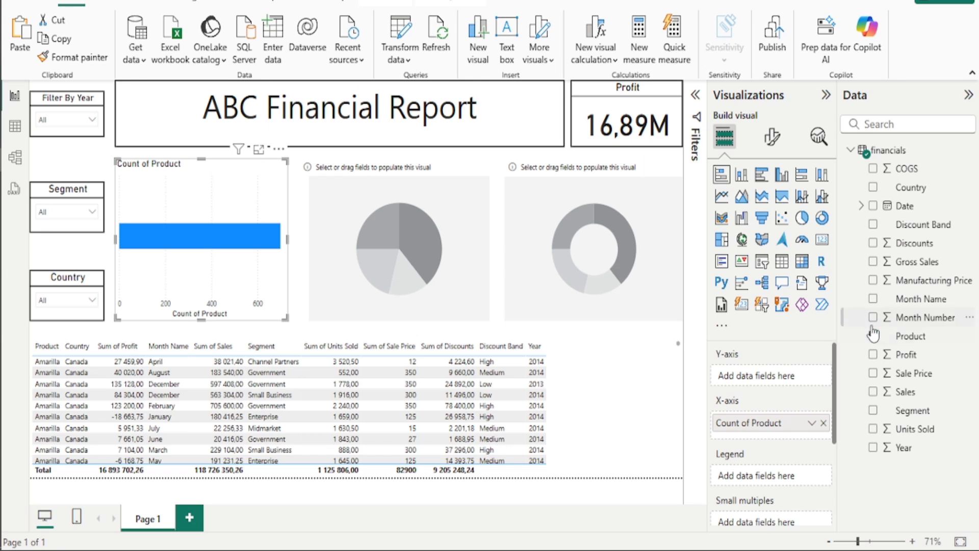
{"action": "left_click", "coordinate": [873, 335]}
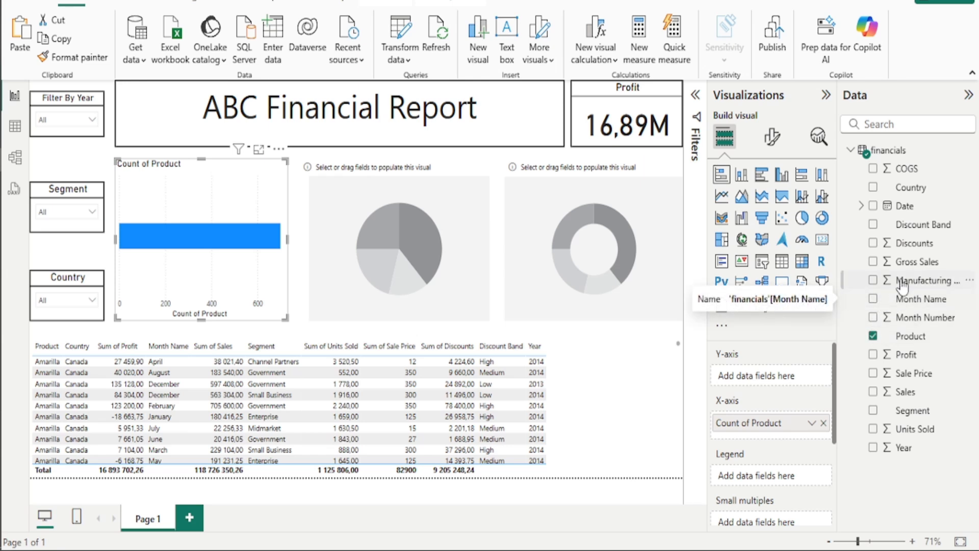
Add Date to the product count chart's Y-axis and convert the visual to a stacked column chart.
{"action": "left_click", "coordinate": [874, 206]}
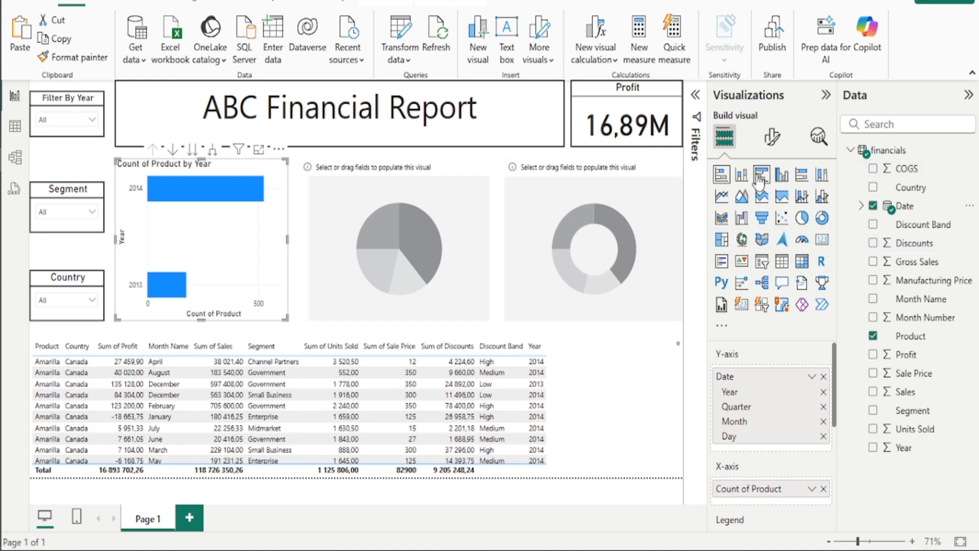
{"action": "left_click", "coordinate": [741, 178]}
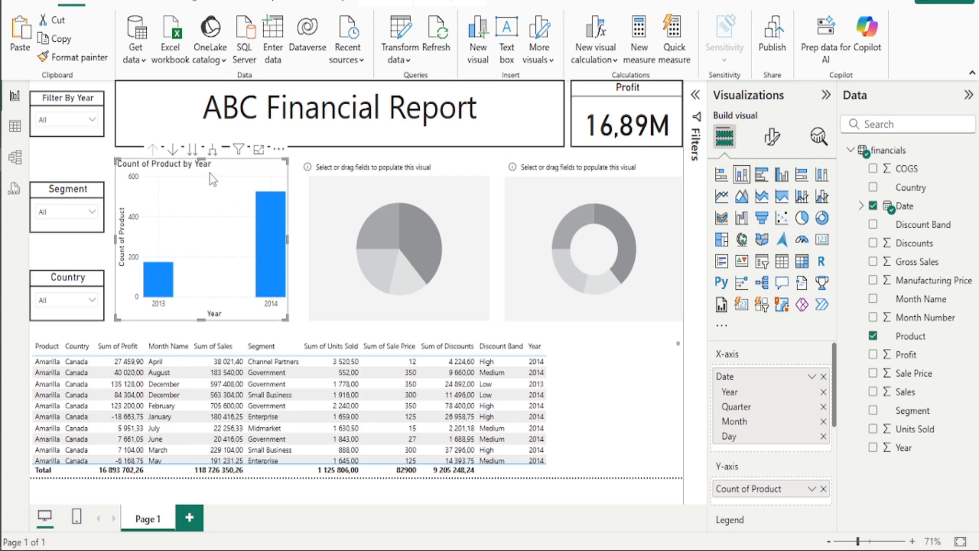
{"action": "mouse_move", "coordinate": [226, 192]}
{"action": "left_mouse_down"}
{"action": "mouse_move", "coordinate": [502, 207]}
{"action": "mouse_move", "coordinate": [210, 187]}
{"action": "mouse_move", "coordinate": [231, 192]}
{"action": "mouse_move", "coordinate": [226, 186]}
{"action": "left_mouse_up"}
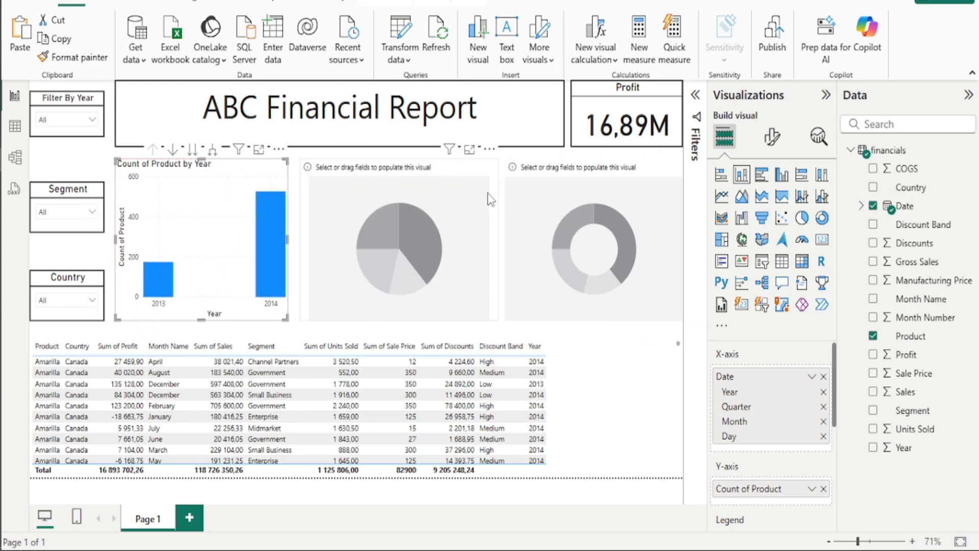
Try the Minimal style preset on the data table below the charts and settle on Bold header.
{"action": "left_click", "coordinate": [581, 352]}
{"action": "left_click", "coordinate": [773, 137]}
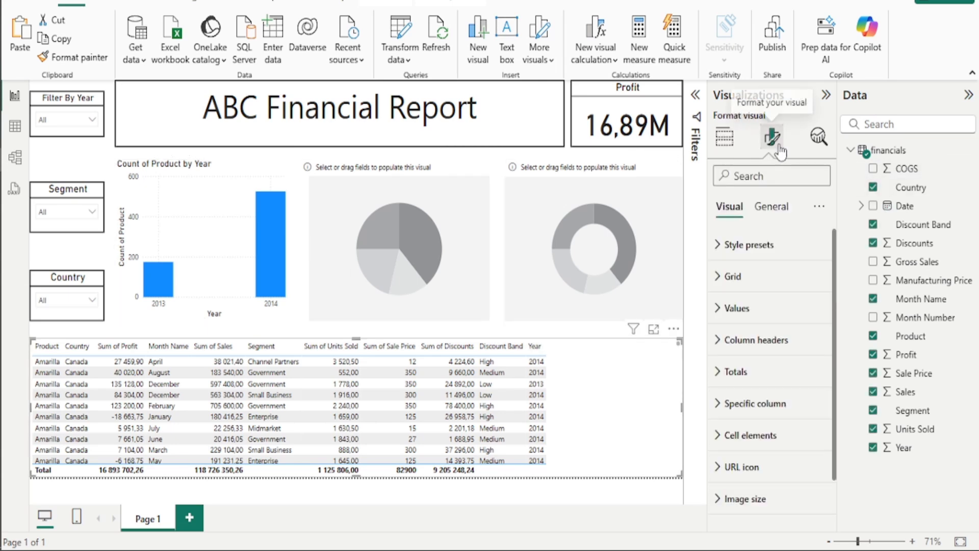
{"action": "left_click", "coordinate": [757, 255]}
{"action": "left_click", "coordinate": [766, 296]}
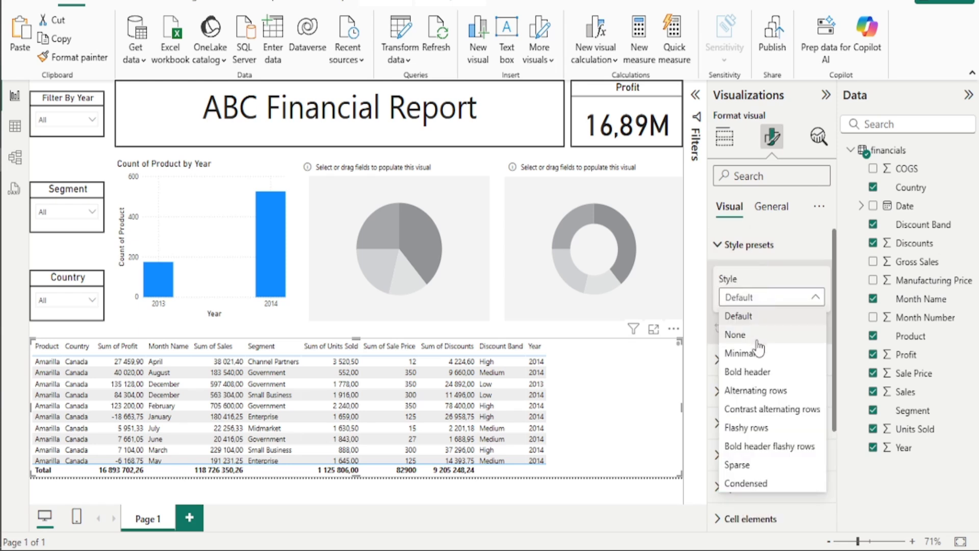
{"action": "left_click", "coordinate": [756, 354]}
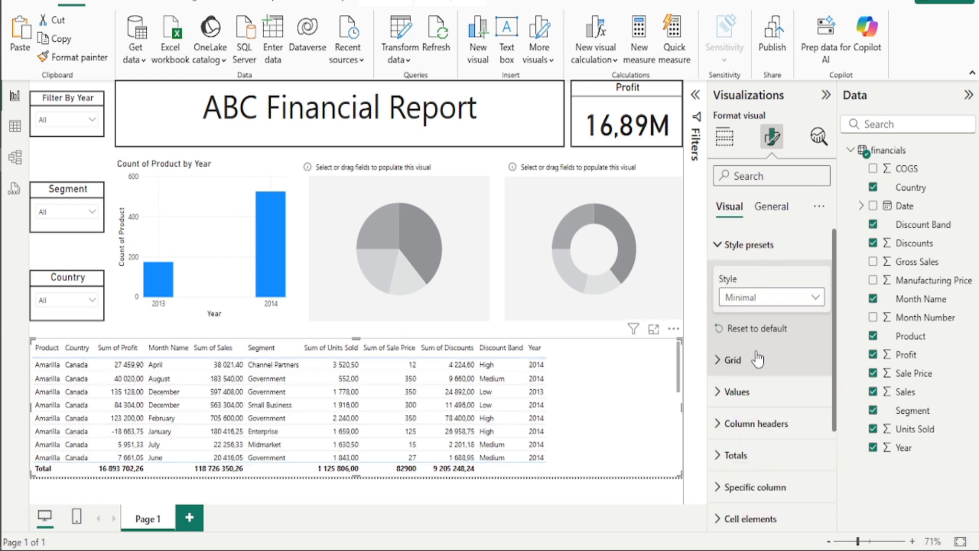
{"action": "left_click", "coordinate": [766, 298]}
{"action": "left_click", "coordinate": [769, 375]}
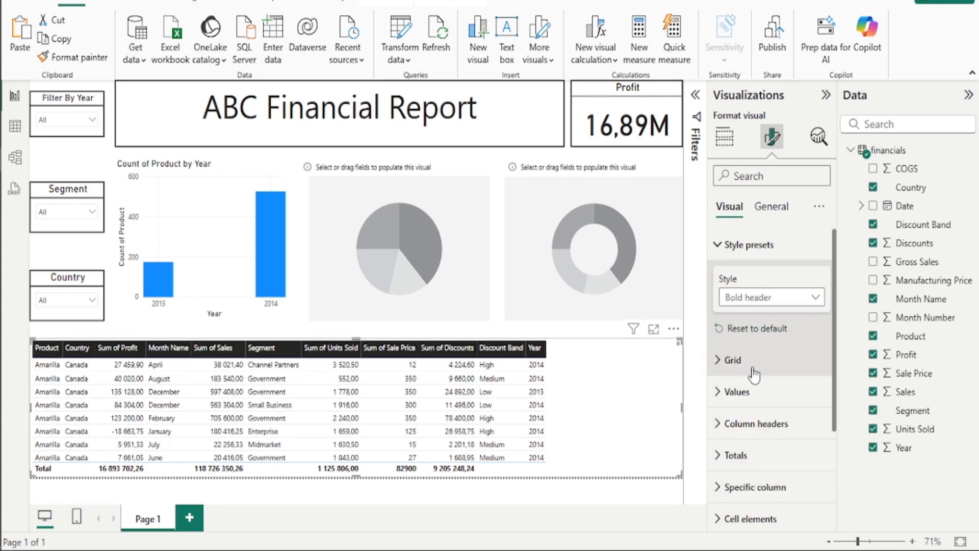
Turn on the data table's title and set its text to "Details".
{"action": "scroll", "coordinate": [763, 353], "scroll_direction": "down", "scroll_amount": 2}
{"action": "scroll", "coordinate": [763, 350], "scroll_direction": "down", "scroll_amount": 2}
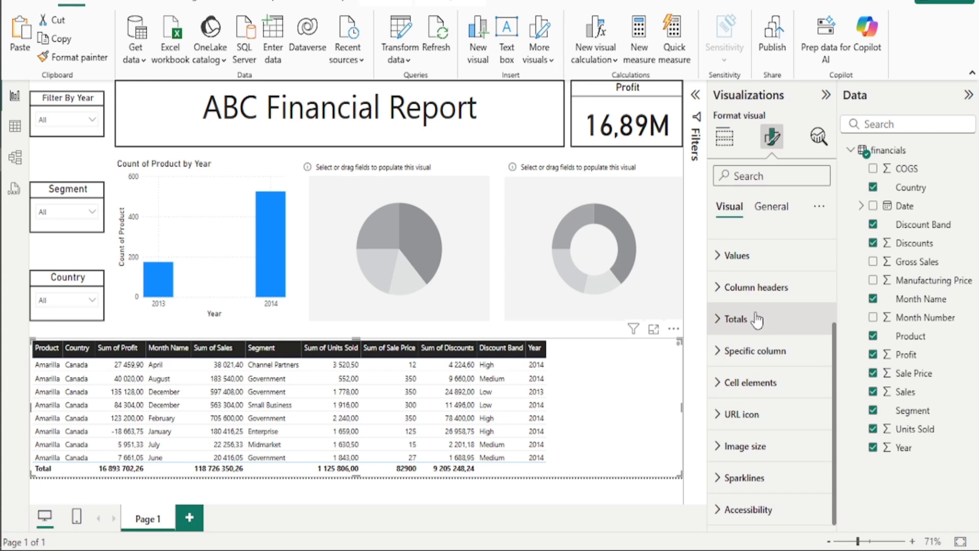
{"action": "scroll", "coordinate": [744, 332], "scroll_direction": "up", "scroll_amount": 4}
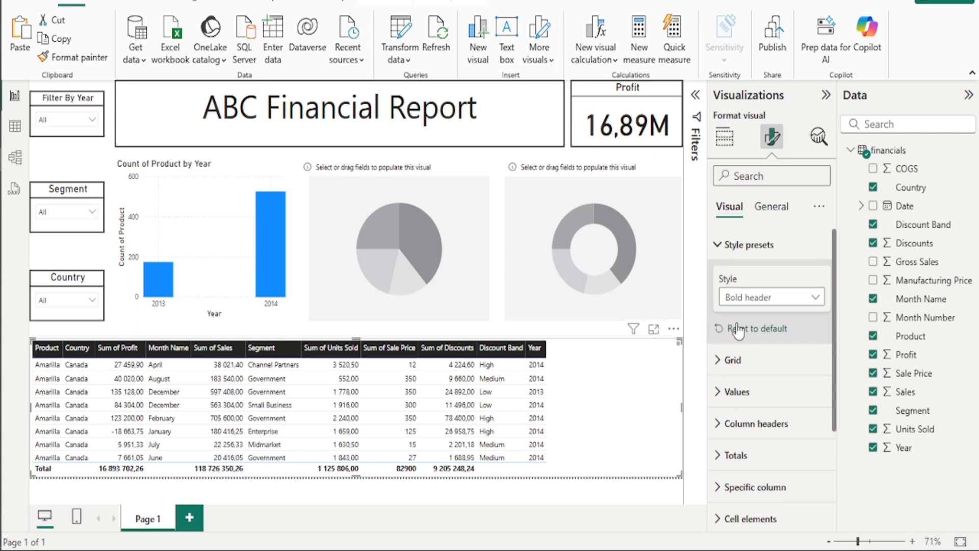
{"action": "scroll", "coordinate": [738, 330], "scroll_direction": "down", "scroll_amount": 4}
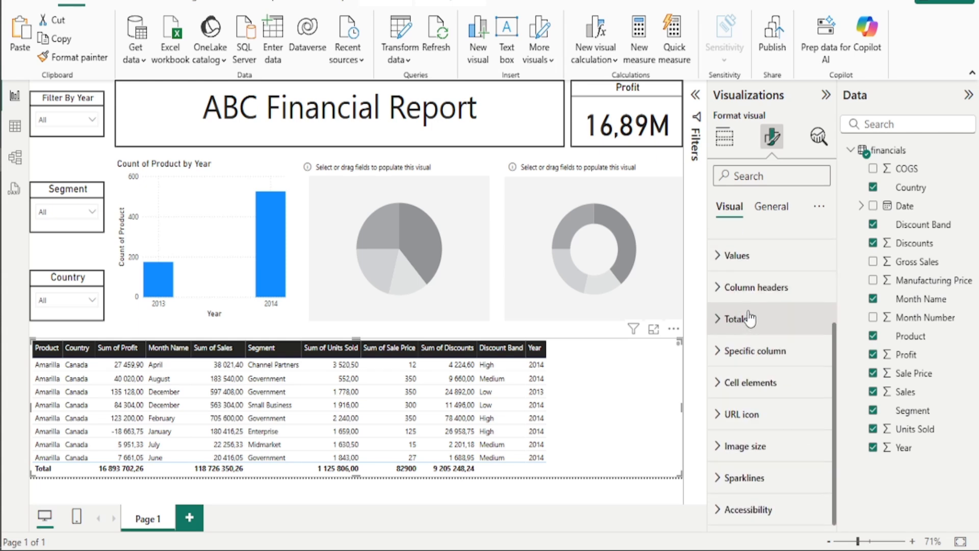
{"action": "scroll", "coordinate": [750, 319], "scroll_direction": "up", "scroll_amount": 4}
{"action": "left_click", "coordinate": [775, 209]}
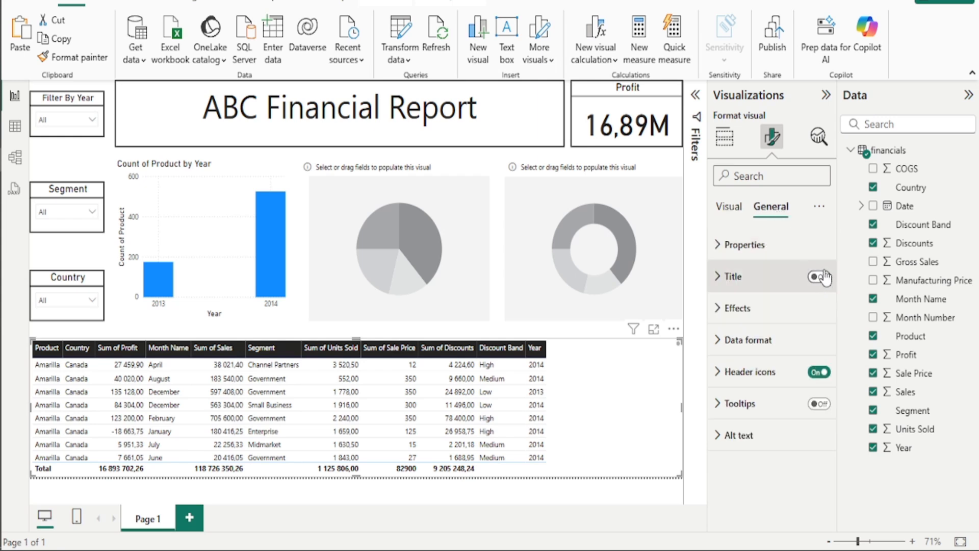
{"action": "left_click", "coordinate": [737, 282]}
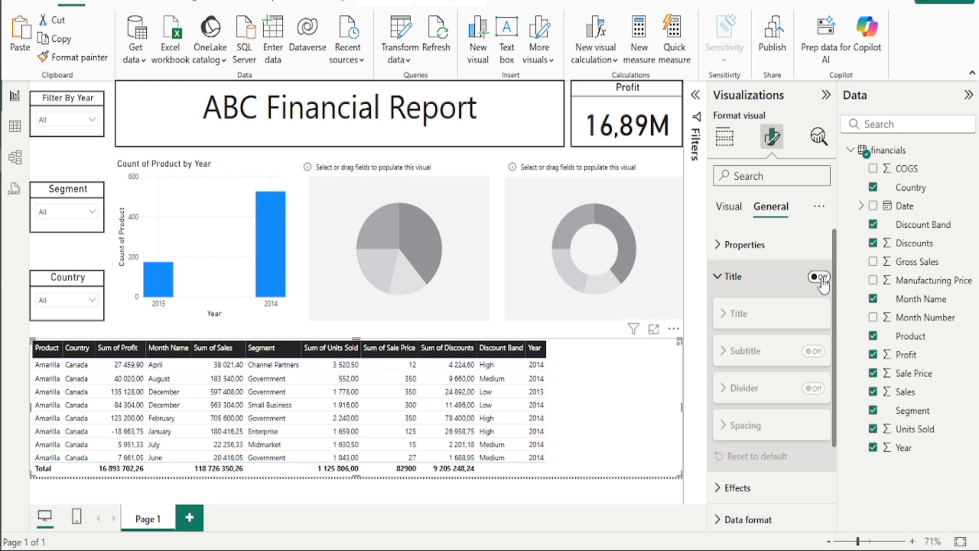
{"action": "left_click", "coordinate": [818, 276]}
{"action": "left_click", "coordinate": [753, 354]}
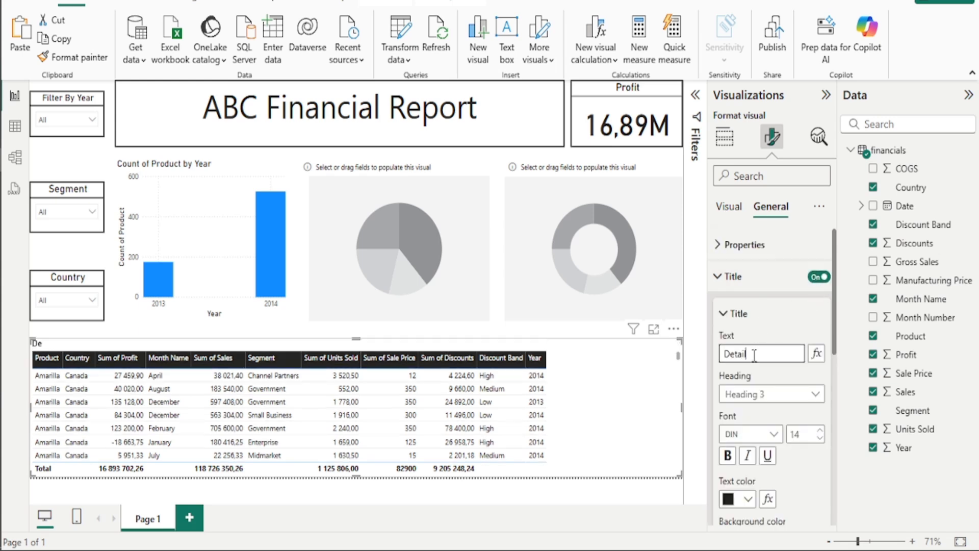
Set the Details table title's font size to 16 and center it horizontally.
{"action": "left_click", "coordinate": [821, 432]}
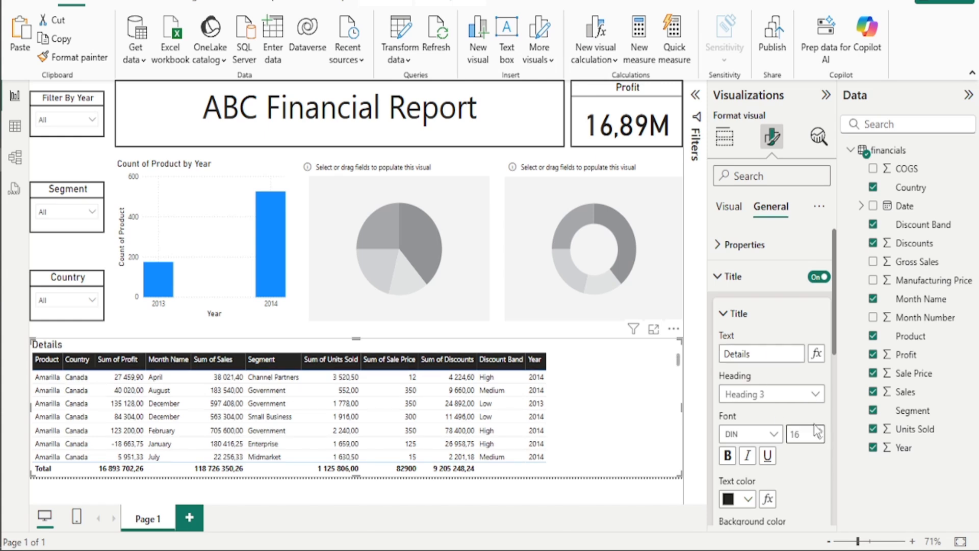
{"action": "scroll", "coordinate": [765, 449], "scroll_direction": "down", "scroll_amount": 3}
{"action": "left_click", "coordinate": [748, 428]}
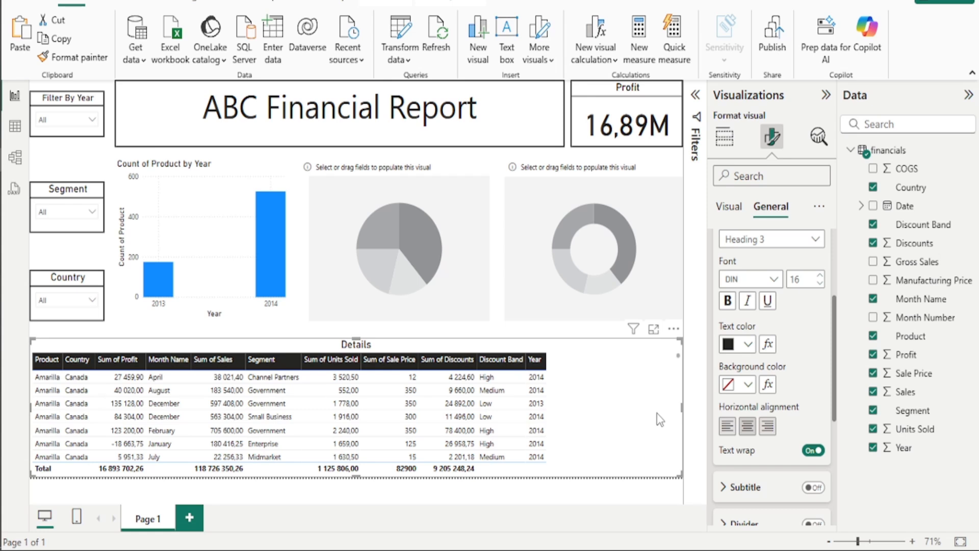
Turn on a divider under the Details table title, colored black and 2 px wide.
{"action": "scroll", "coordinate": [773, 337], "scroll_direction": "down", "scroll_amount": 5}
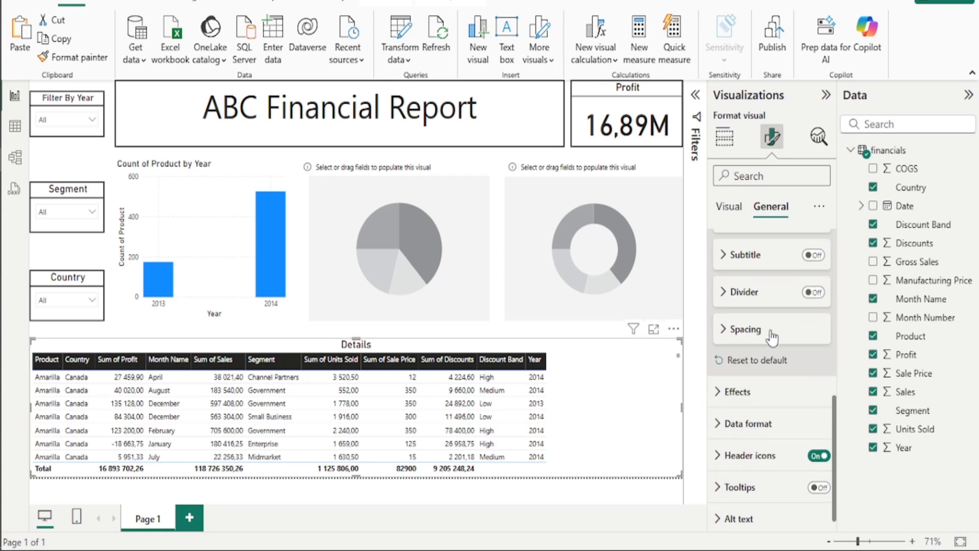
{"action": "left_click", "coordinate": [812, 293]}
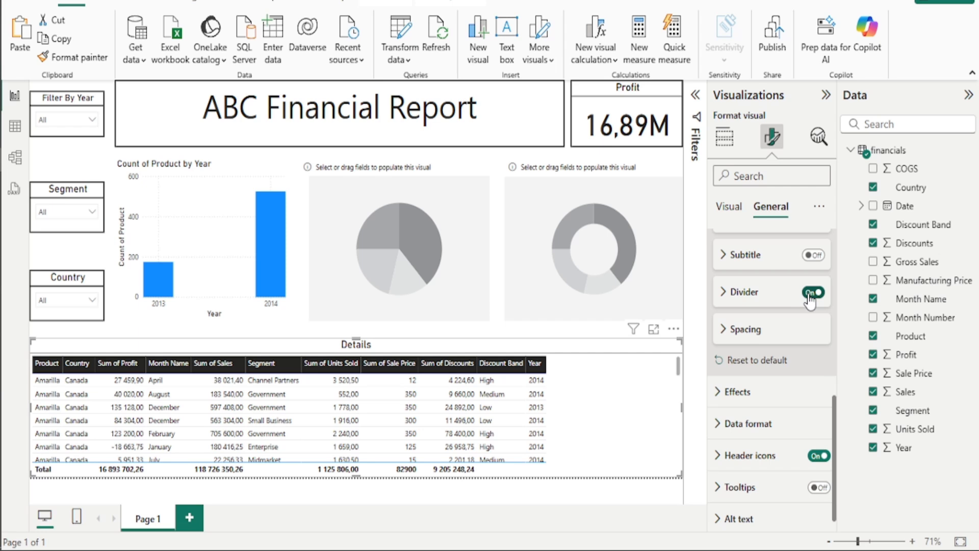
{"action": "left_click", "coordinate": [734, 293]}
{"action": "left_click", "coordinate": [740, 331]}
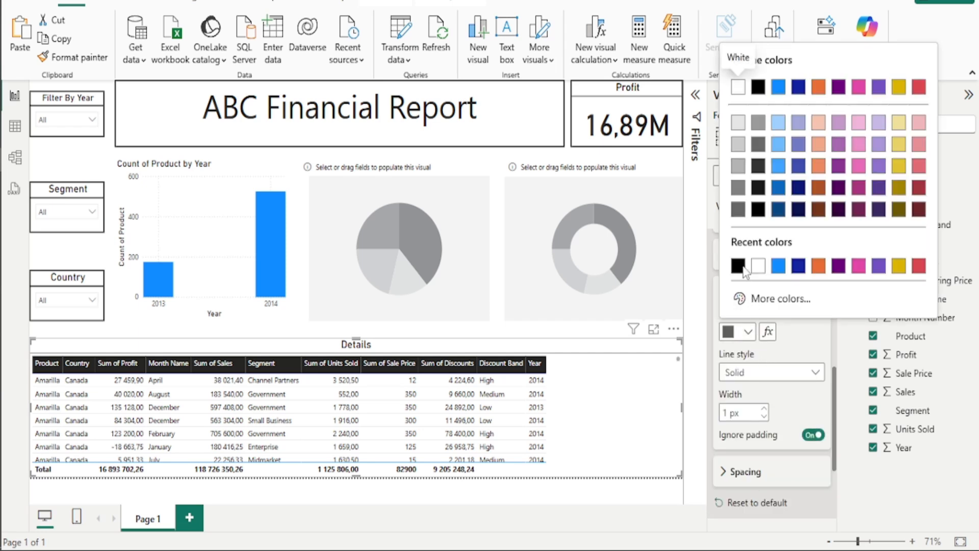
{"action": "left_click", "coordinate": [740, 266]}
{"action": "scroll", "coordinate": [771, 362], "scroll_direction": "down", "scroll_amount": 3}
{"action": "left_click", "coordinate": [764, 330]}
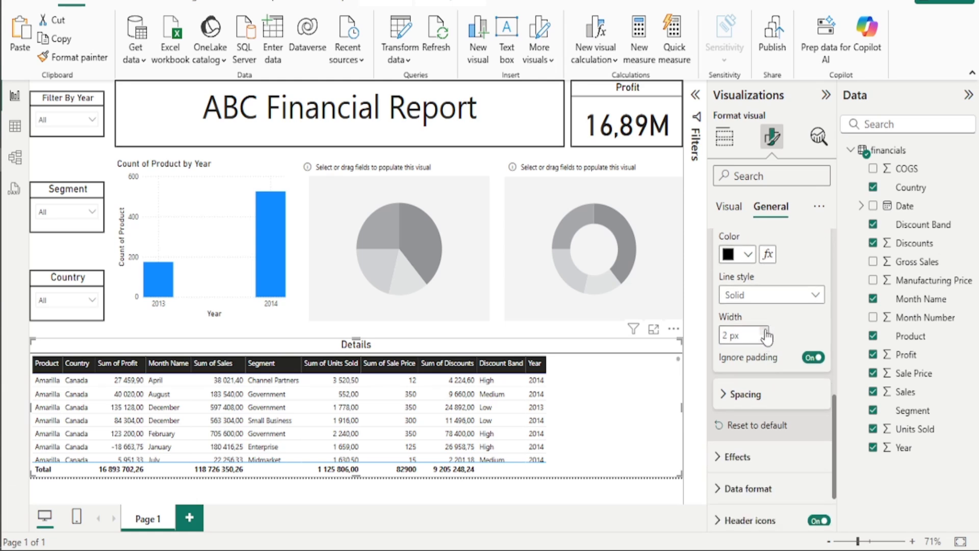
Turn on a visual border around the Details table and set its width to 2 px.
{"action": "scroll", "coordinate": [770, 403], "scroll_direction": "down", "scroll_amount": 1}
{"action": "left_click", "coordinate": [770, 395]}
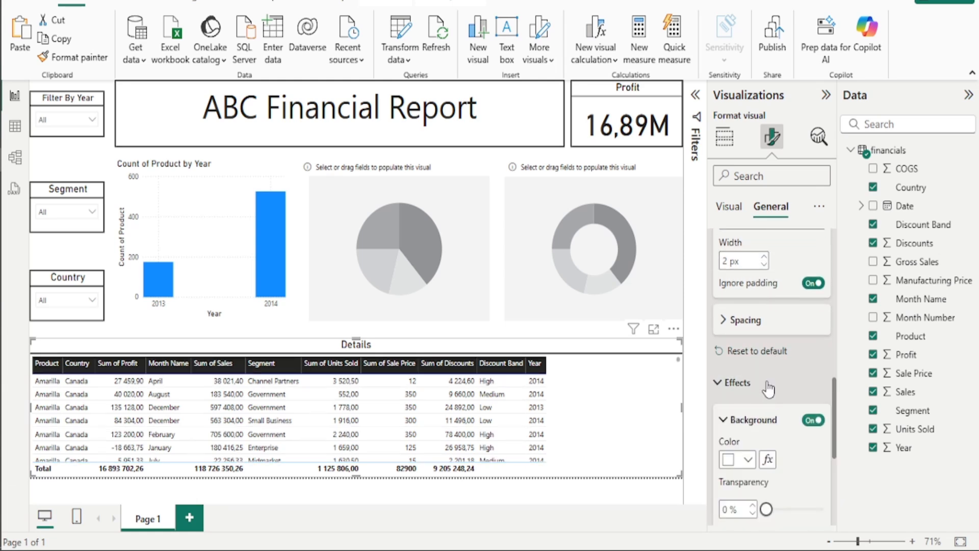
{"action": "scroll", "coordinate": [770, 391], "scroll_direction": "down", "scroll_amount": 2}
{"action": "scroll", "coordinate": [773, 377], "scroll_direction": "down", "scroll_amount": 2}
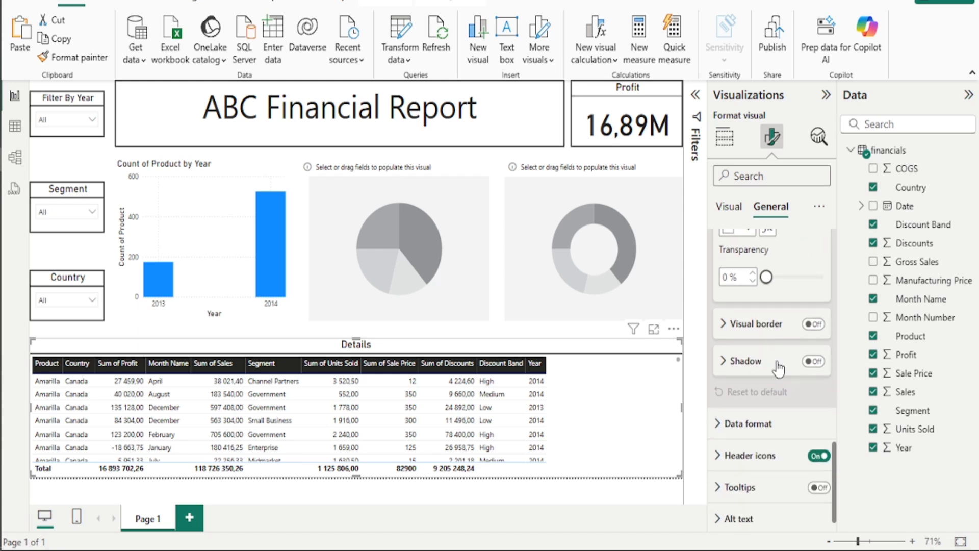
{"action": "left_click", "coordinate": [811, 328]}
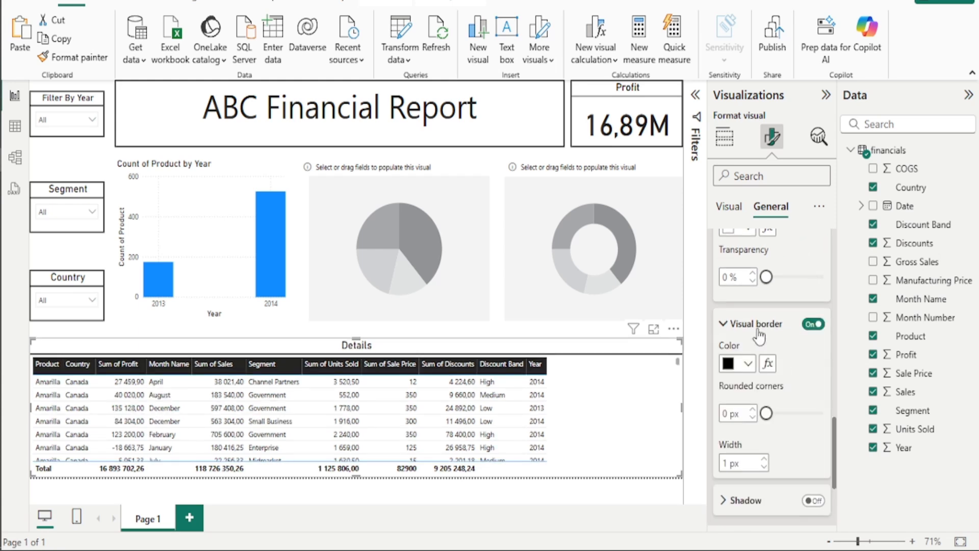
{"action": "left_click", "coordinate": [764, 459]}
{"action": "scroll", "coordinate": [805, 434], "scroll_direction": "down", "scroll_amount": 2}
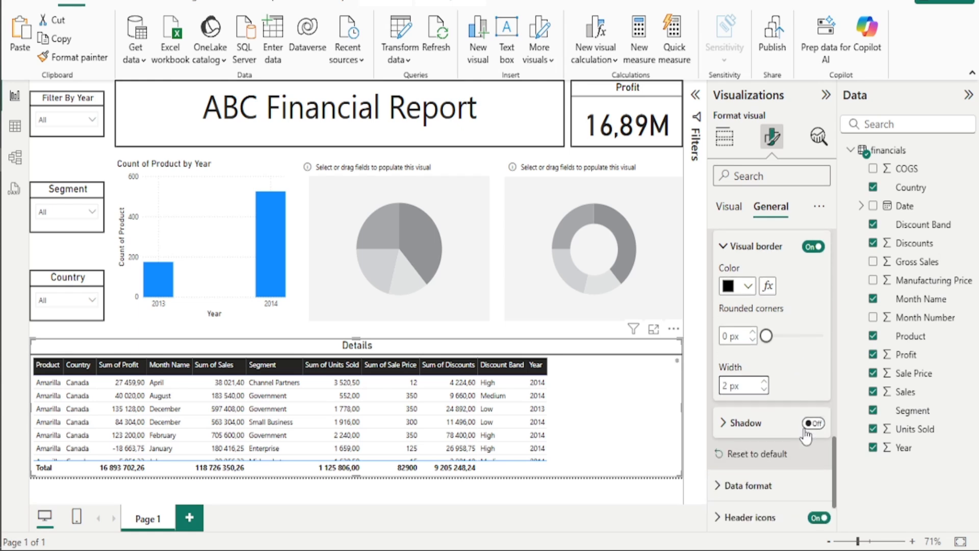
{"action": "scroll", "coordinate": [805, 436], "scroll_direction": "down", "scroll_amount": 2}
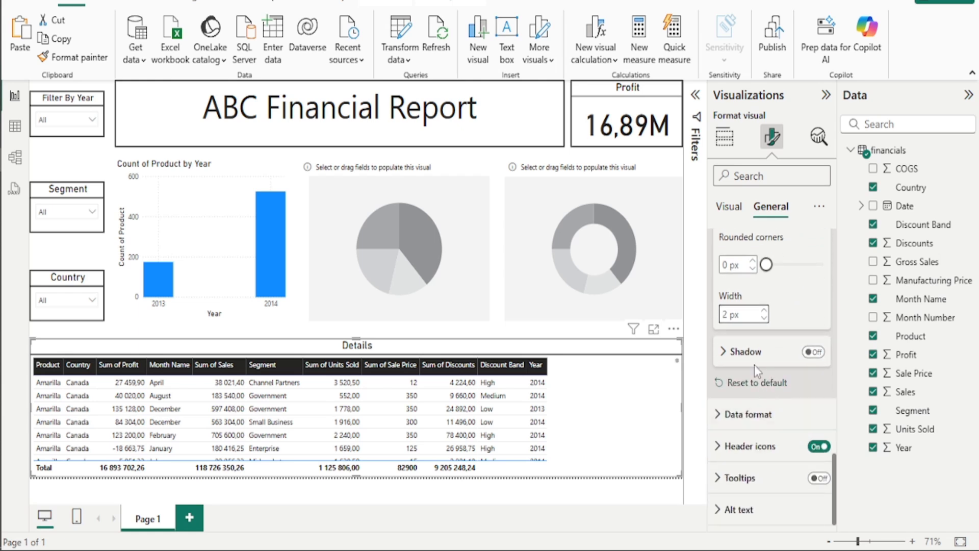
{"action": "scroll", "coordinate": [769, 451], "scroll_direction": "up", "scroll_amount": 4}
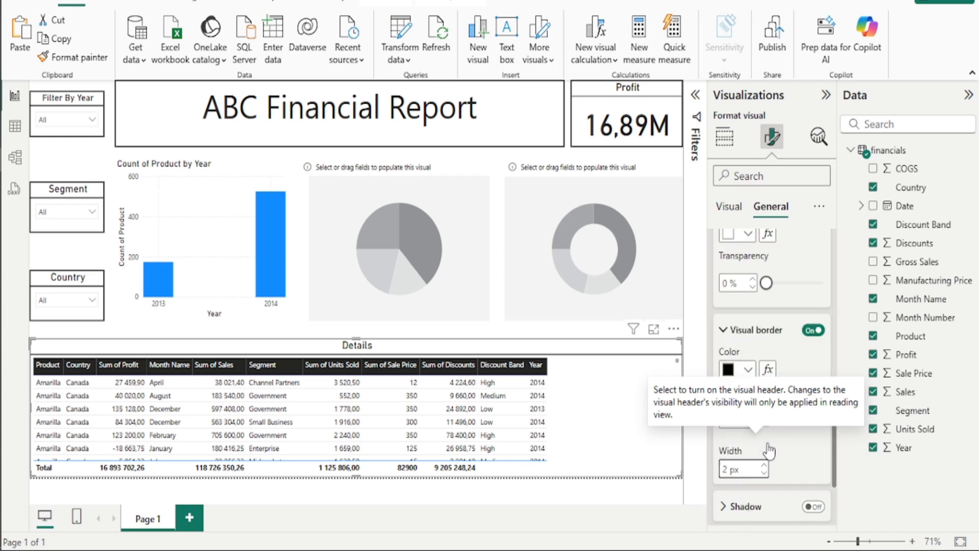
{"action": "scroll", "coordinate": [769, 451], "scroll_direction": "up", "scroll_amount": 10}
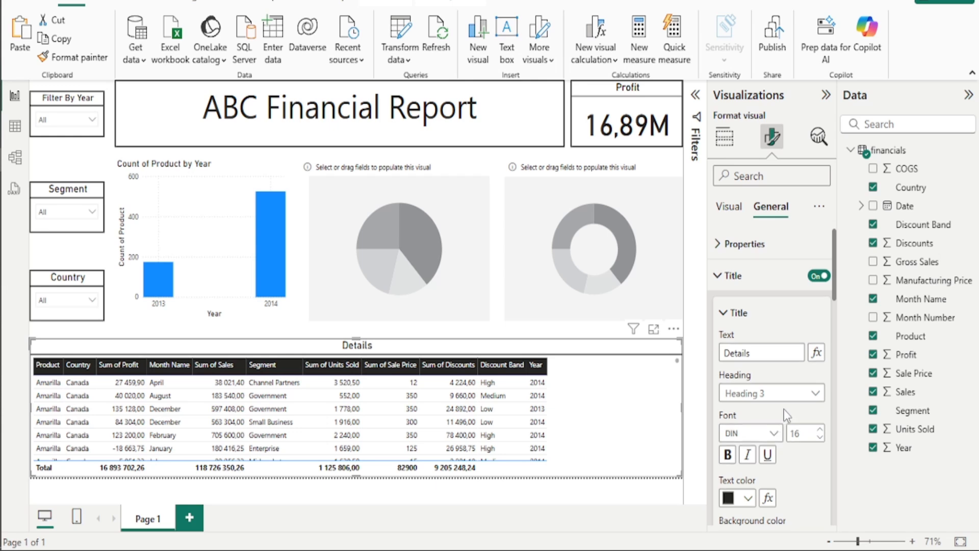
{"action": "scroll", "coordinate": [784, 410], "scroll_direction": "down", "scroll_amount": 5}
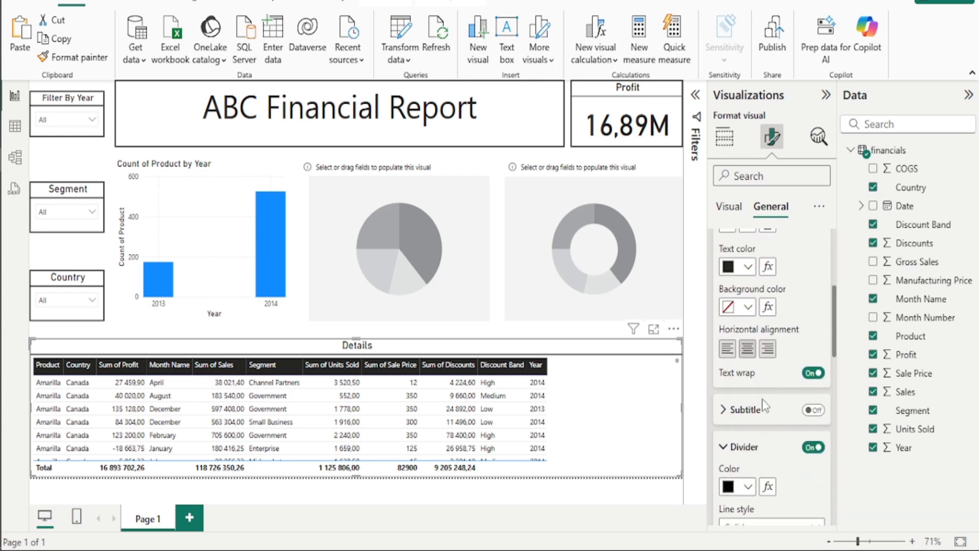
{"action": "scroll", "coordinate": [771, 411], "scroll_direction": "up", "scroll_amount": 5}
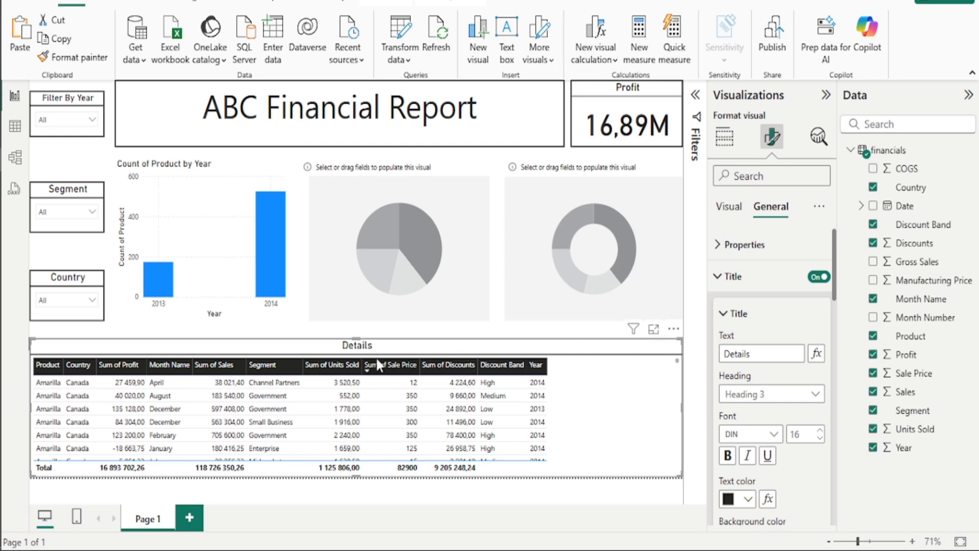
{"action": "left_click", "coordinate": [304, 336]}
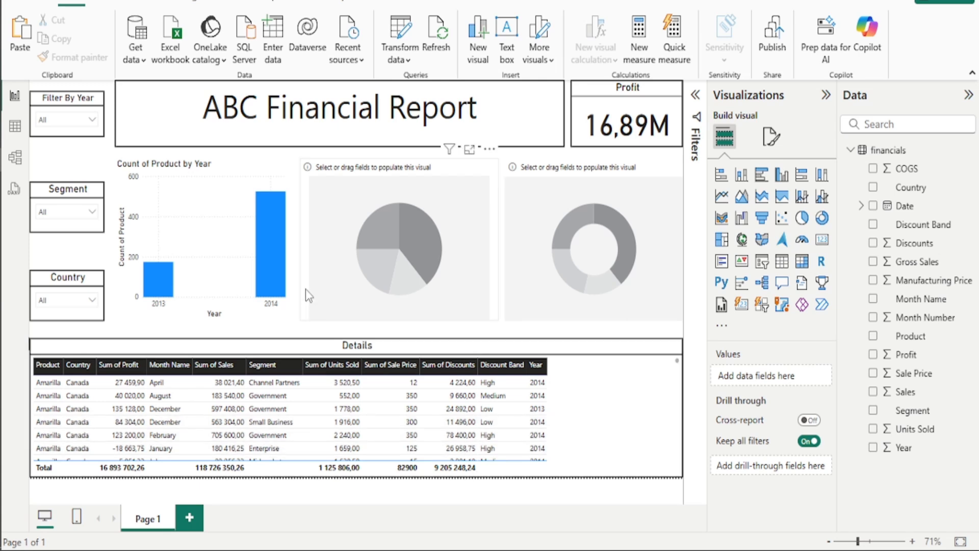
{"action": "left_click", "coordinate": [302, 269]}
{"action": "left_click", "coordinate": [294, 266]}
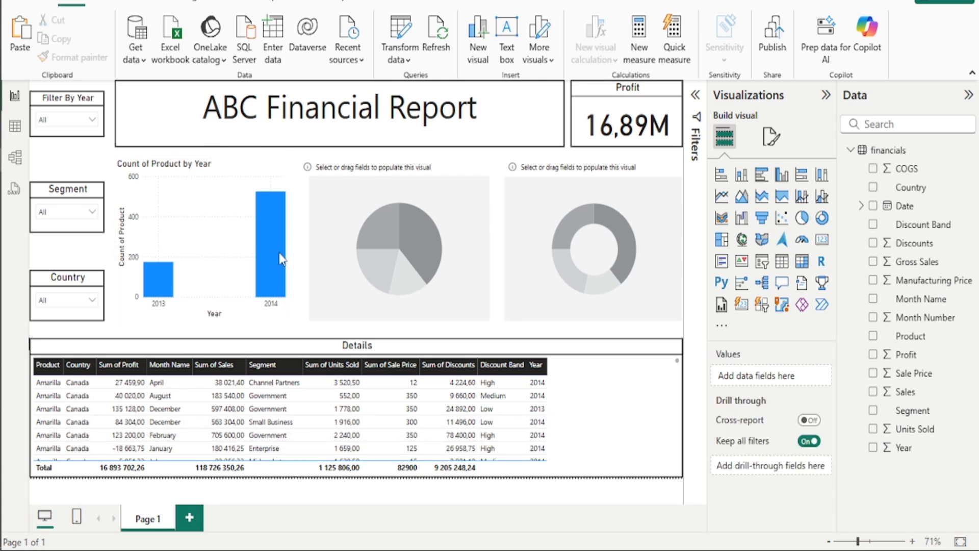
Compare the Continuous and Categorical X-axis types on the Count of Product by Year chart and settle on Categorical.
{"action": "left_click", "coordinate": [224, 234]}
{"action": "left_click", "coordinate": [772, 137]}
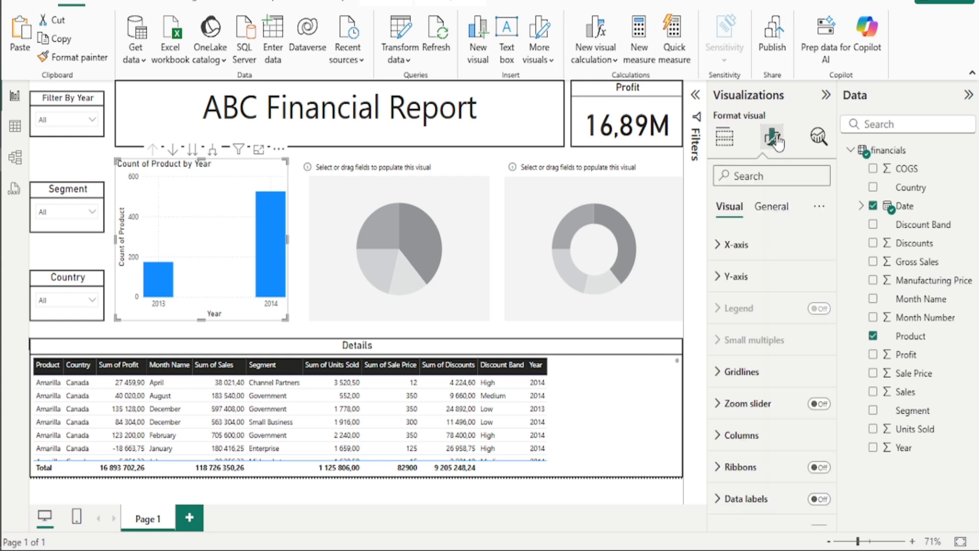
{"action": "left_click", "coordinate": [768, 251]}
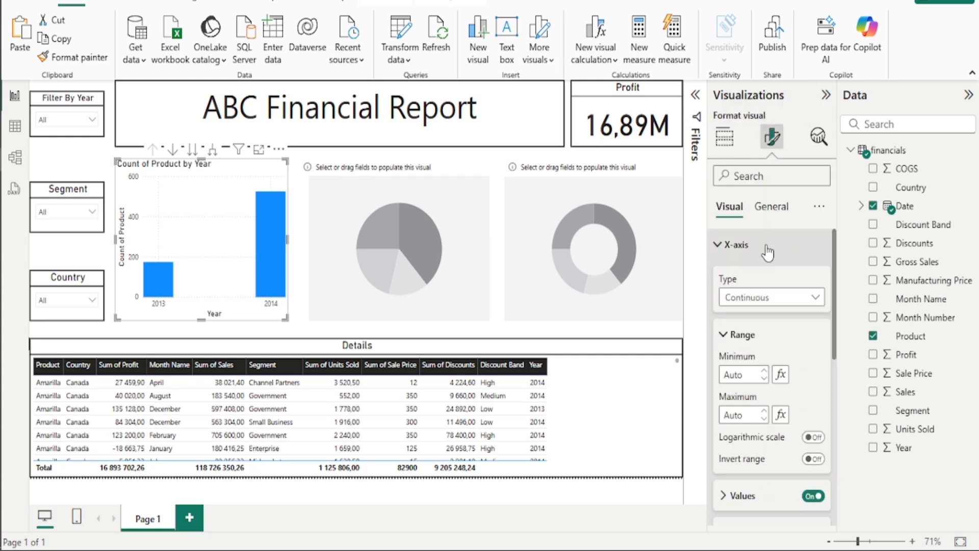
{"action": "left_click", "coordinate": [798, 305]}
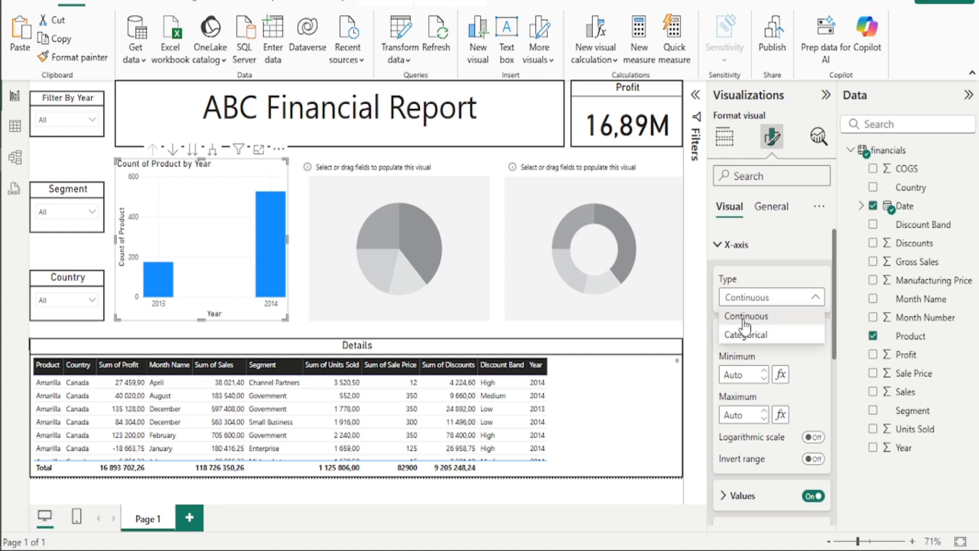
{"action": "left_click", "coordinate": [774, 335]}
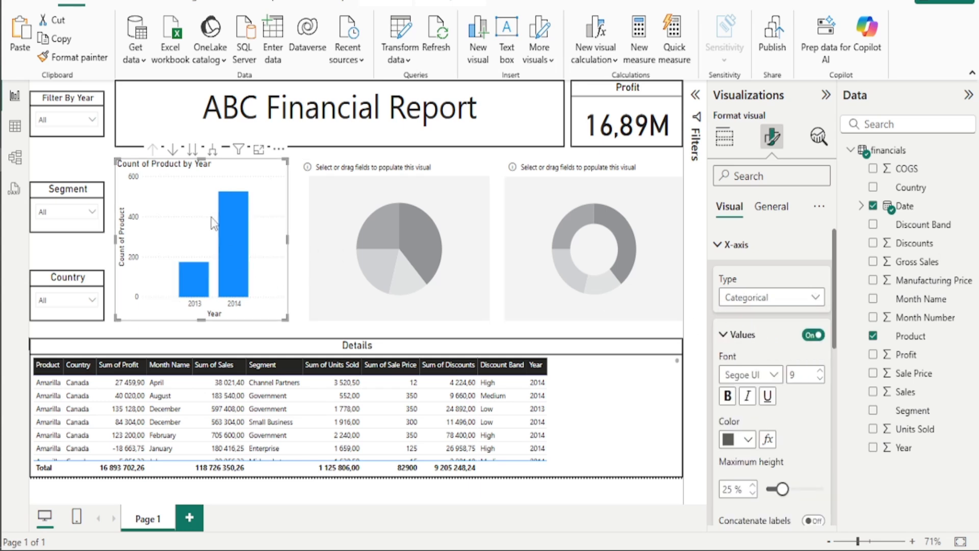
{"action": "left_click", "coordinate": [777, 305]}
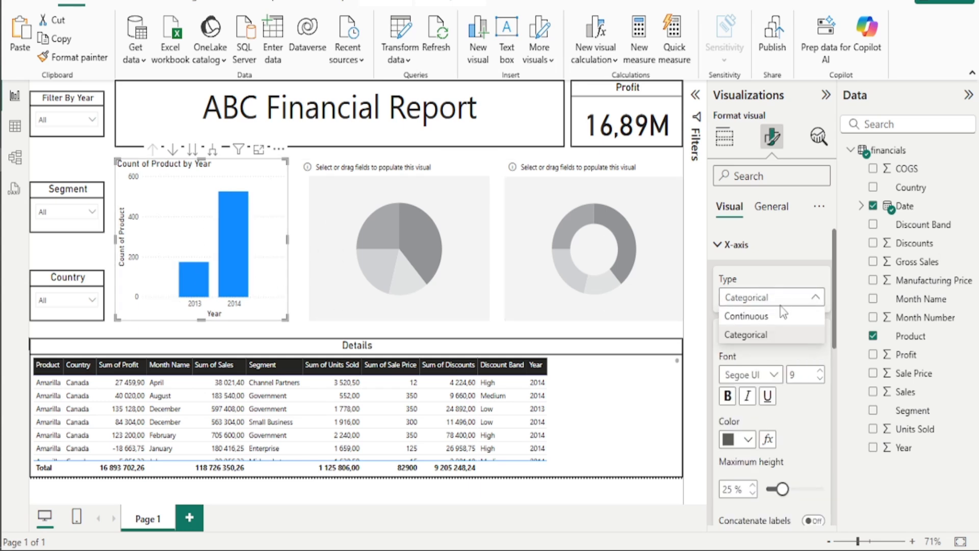
{"action": "left_click", "coordinate": [771, 315]}
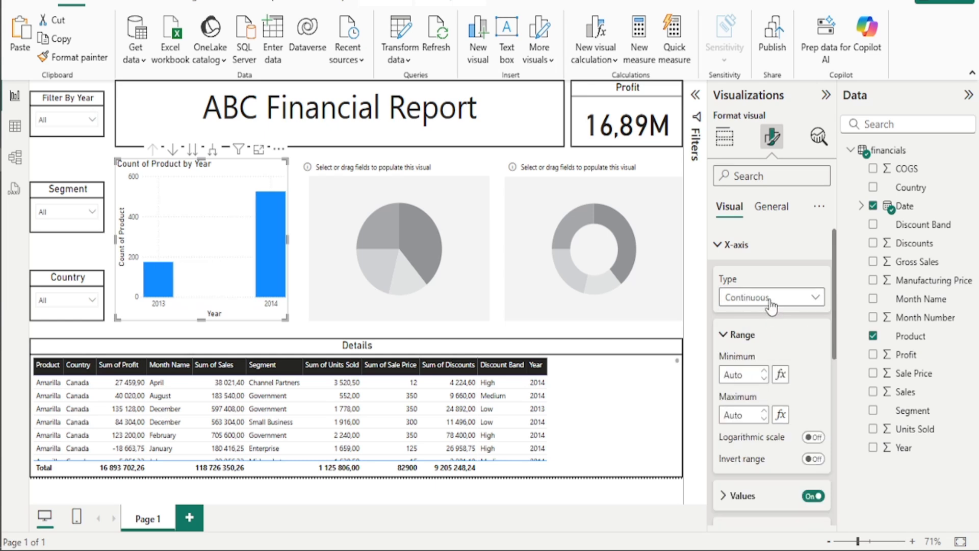
{"action": "left_click", "coordinate": [772, 303]}
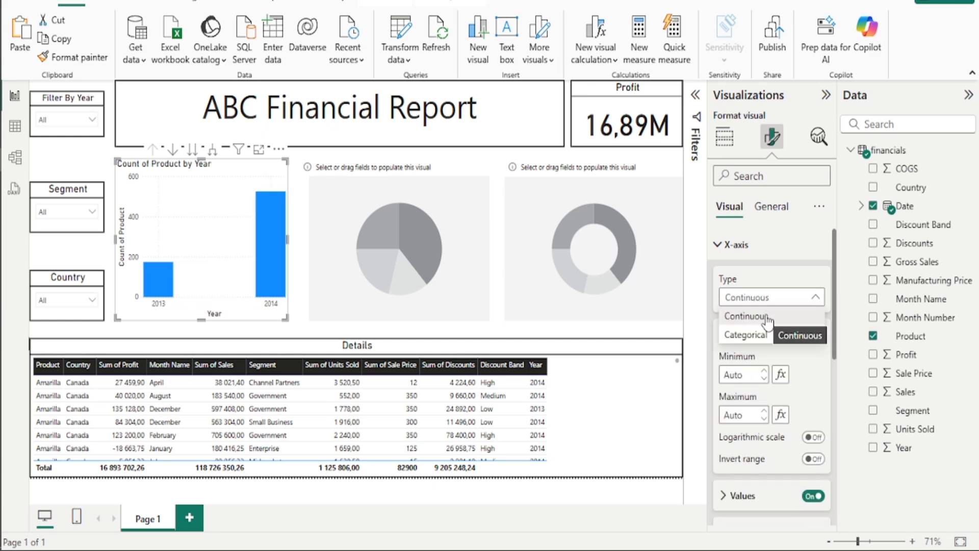
{"action": "left_click", "coordinate": [760, 335]}
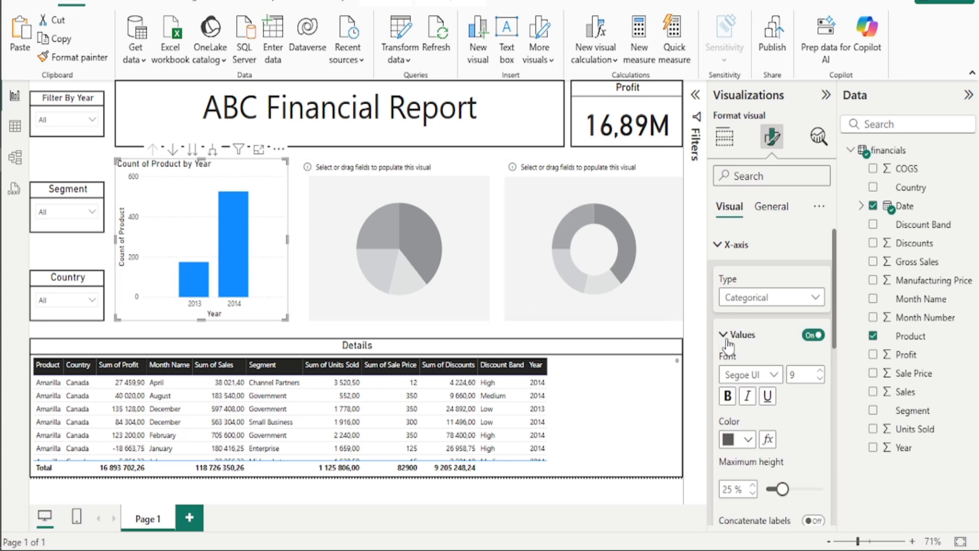
Set the color of the column chart's X-axis values to black.
{"action": "scroll", "coordinate": [768, 401], "scroll_direction": "down", "scroll_amount": 1}
{"action": "left_click", "coordinate": [747, 362]}
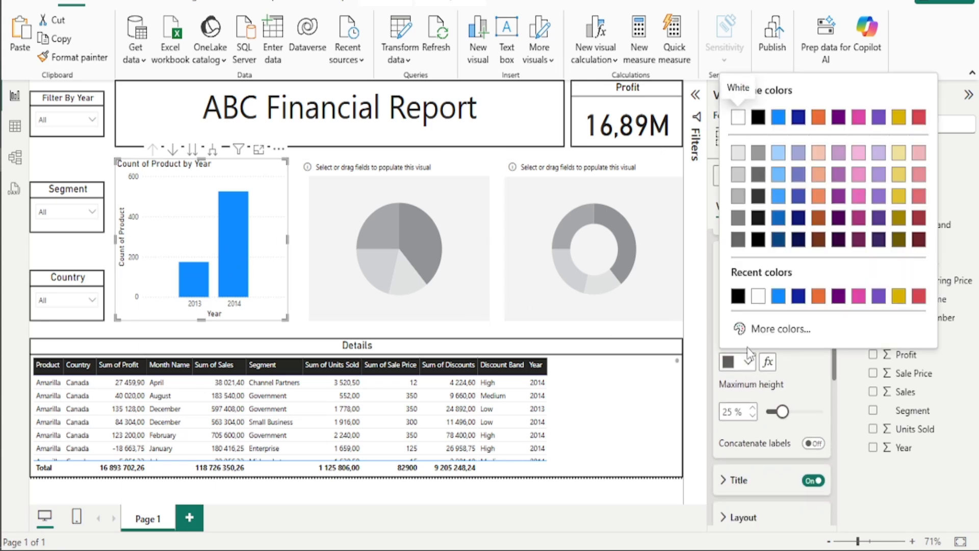
{"action": "left_click", "coordinate": [738, 296]}
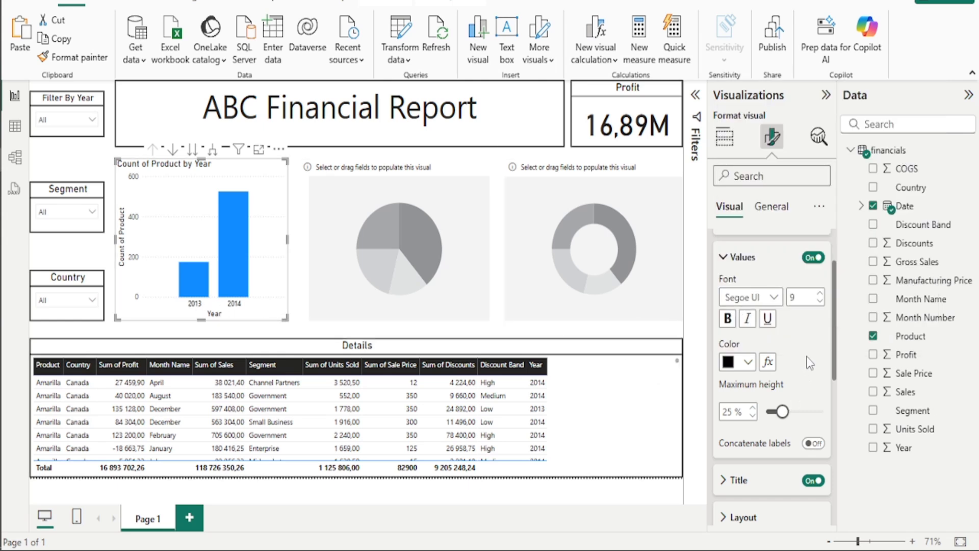
Try the column chart without its X-axis title.
{"action": "scroll", "coordinate": [808, 391], "scroll_direction": "down", "scroll_amount": 3}
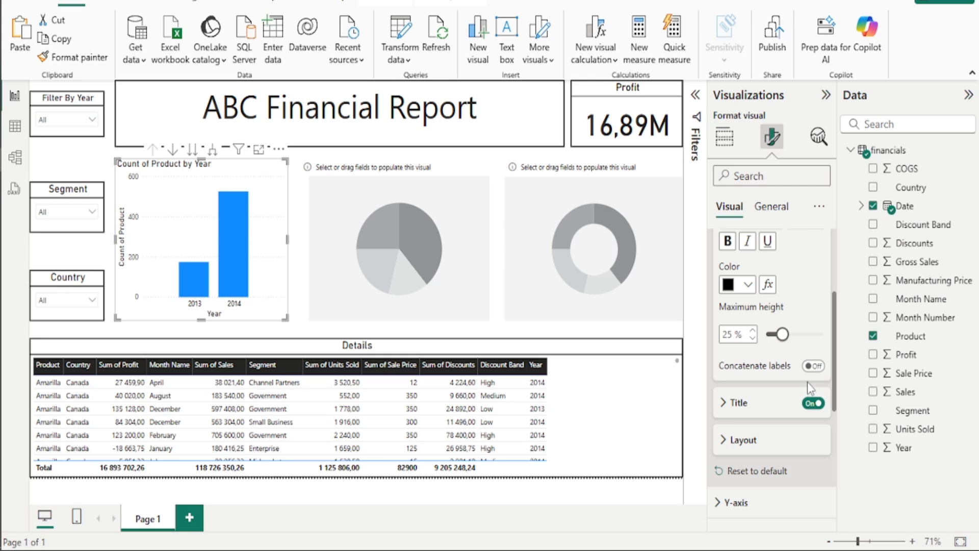
{"action": "scroll", "coordinate": [806, 382], "scroll_direction": "down", "scroll_amount": 3}
{"action": "left_click", "coordinate": [813, 326]}
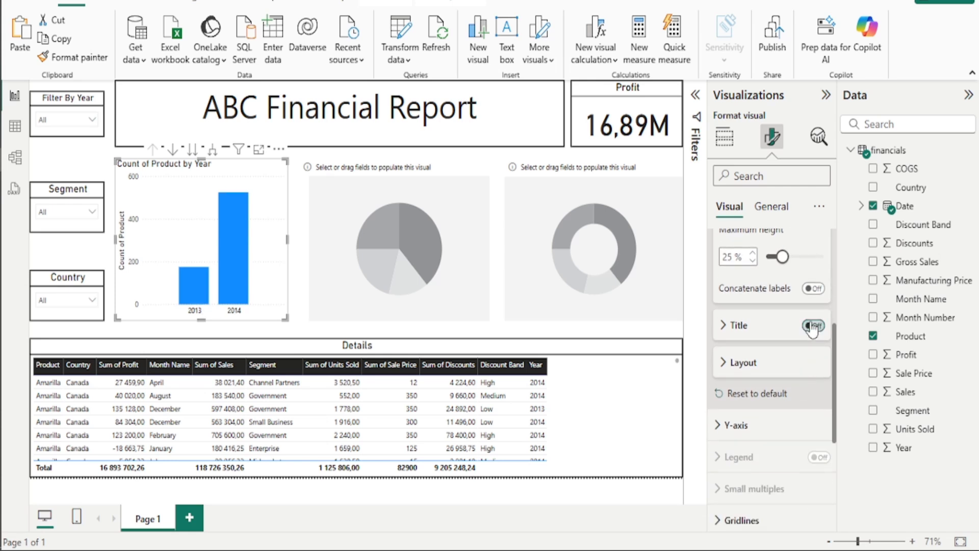
{"action": "left_click", "coordinate": [812, 325]}
Turn off the Y-axis title of the Count of Product by Year chart.
{"action": "scroll", "coordinate": [810, 327], "scroll_direction": "down", "scroll_amount": 3}
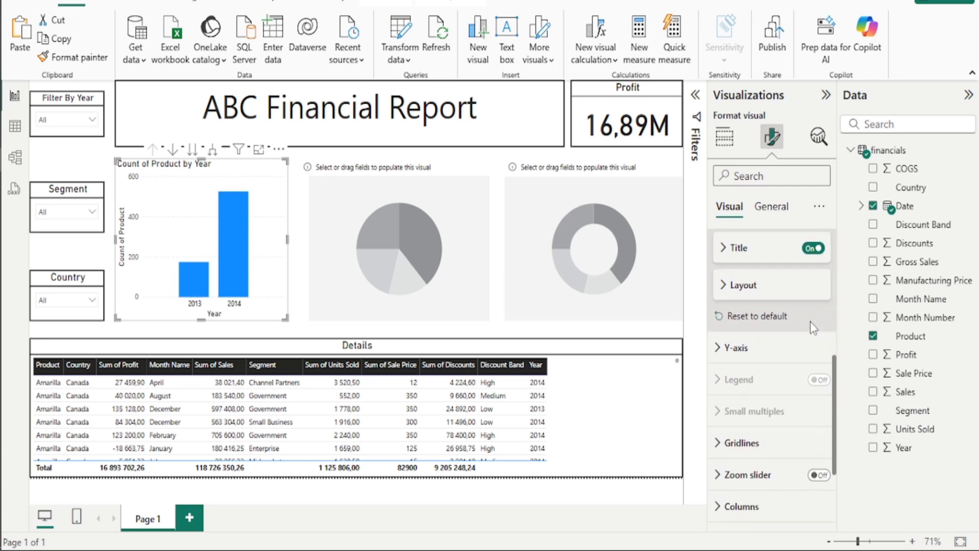
{"action": "left_click", "coordinate": [733, 349]}
{"action": "scroll", "coordinate": [733, 346], "scroll_direction": "down", "scroll_amount": 3}
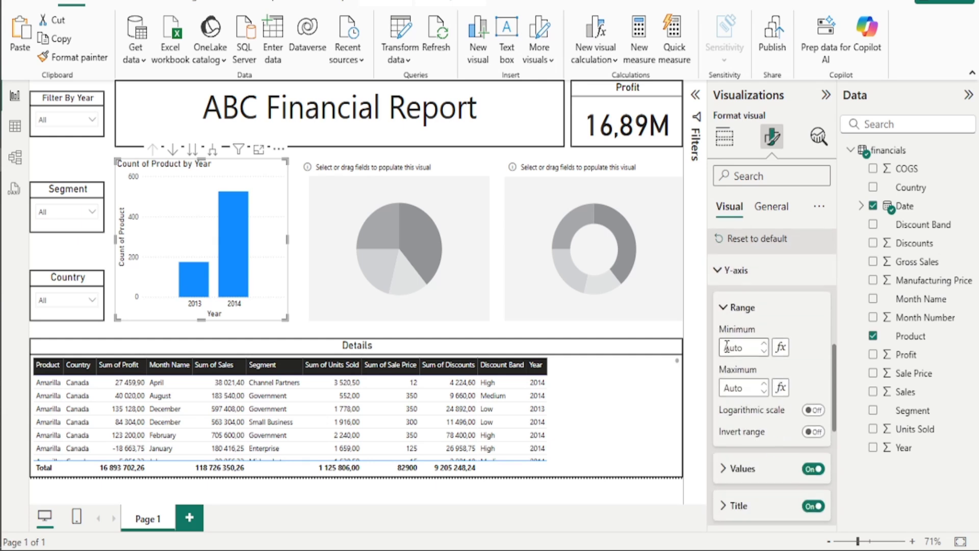
{"action": "scroll", "coordinate": [733, 341], "scroll_direction": "down", "scroll_amount": 5}
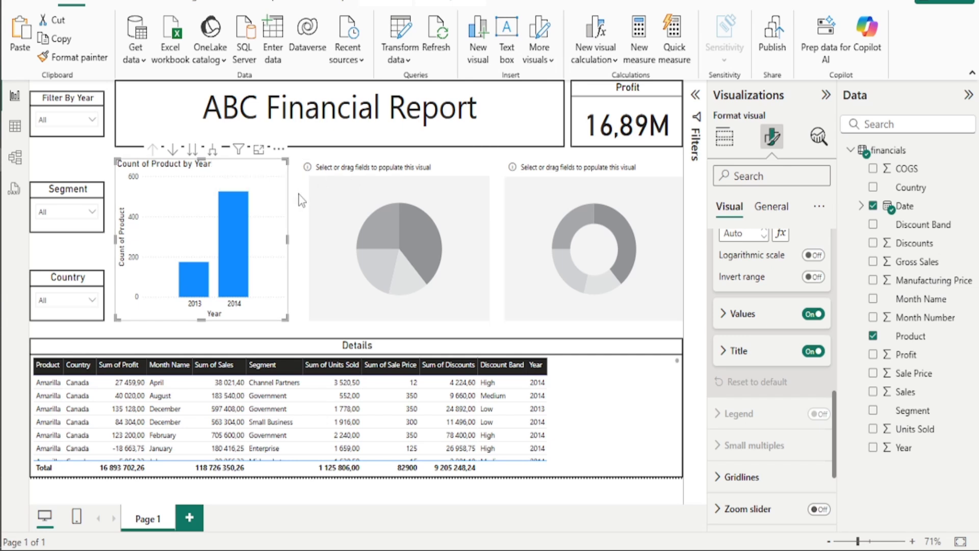
{"action": "left_click", "coordinate": [813, 352]}
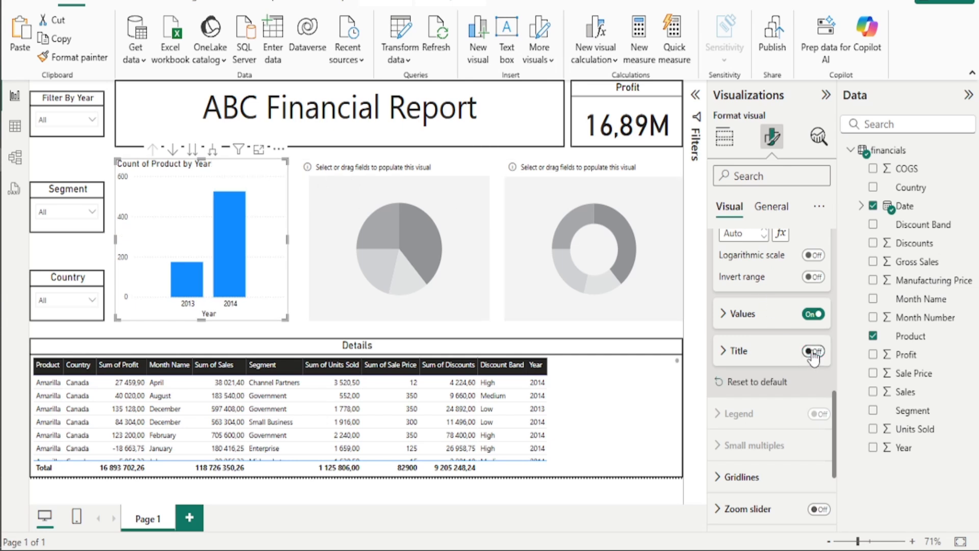
{"action": "left_click", "coordinate": [813, 353]}
{"action": "left_click", "coordinate": [813, 352]}
Turn on ribbons and data labels for the column chart.
{"action": "scroll", "coordinate": [784, 361], "scroll_direction": "down", "scroll_amount": 3}
{"action": "scroll", "coordinate": [781, 359], "scroll_direction": "down", "scroll_amount": 3}
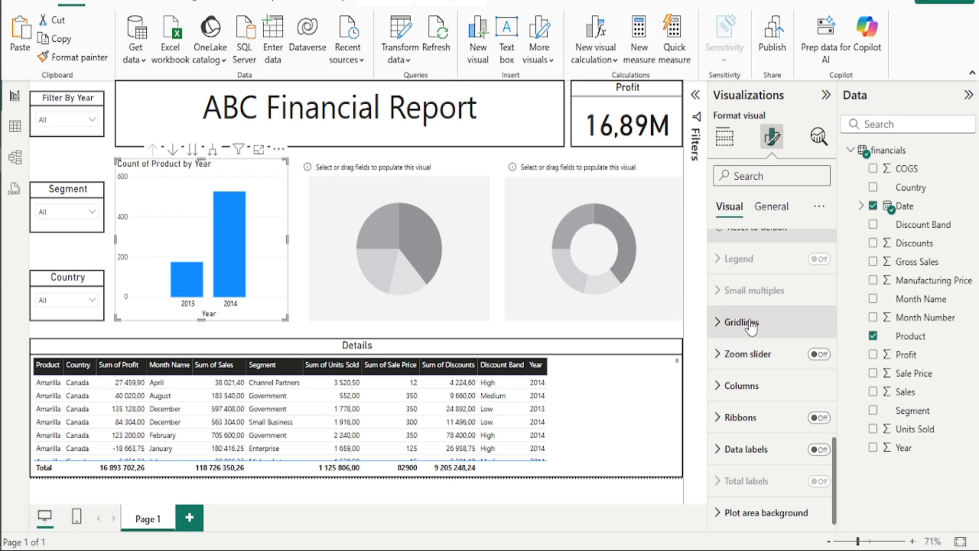
{"action": "left_click", "coordinate": [816, 418]}
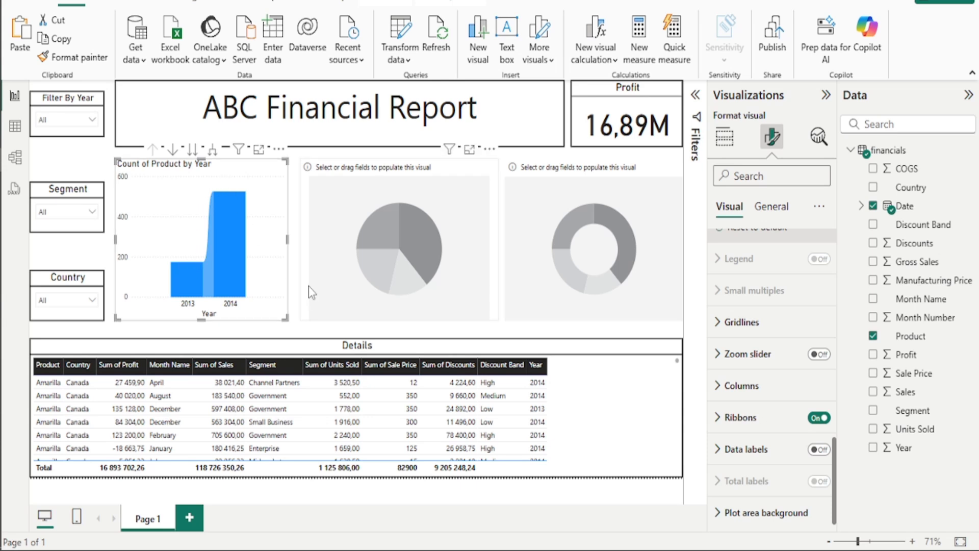
{"action": "scroll", "coordinate": [816, 424], "scroll_direction": "down", "scroll_amount": 1}
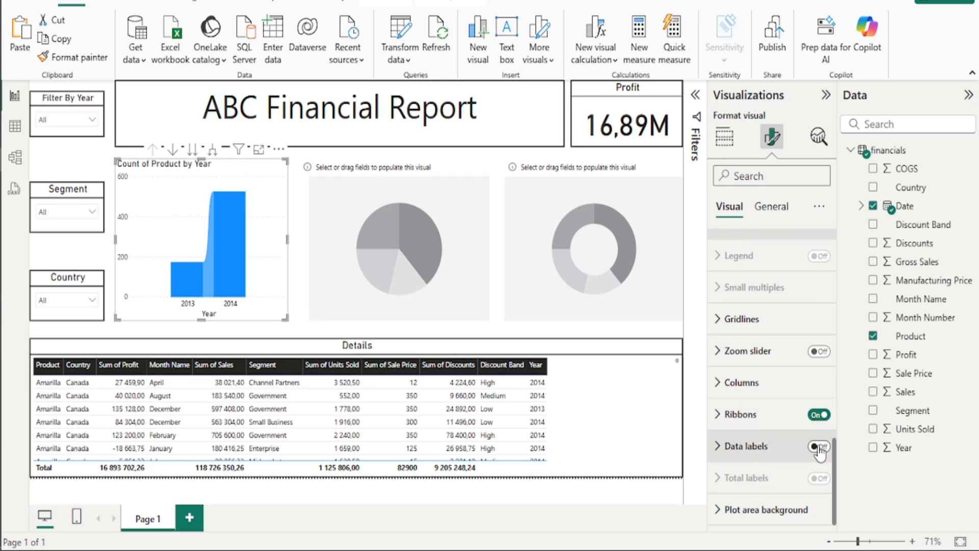
{"action": "left_click", "coordinate": [818, 447]}
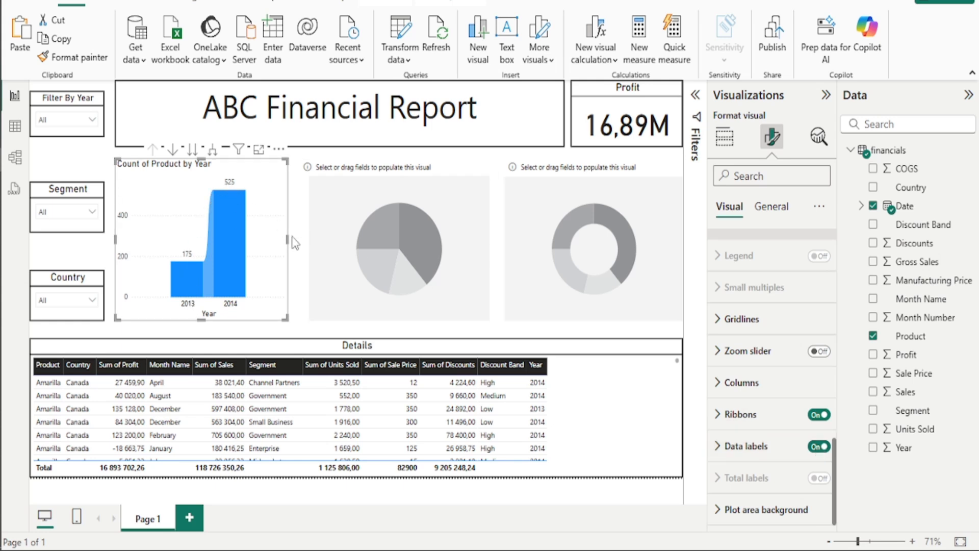
Change the column chart's title text to "Product by a Year".
{"action": "left_click", "coordinate": [765, 208]}
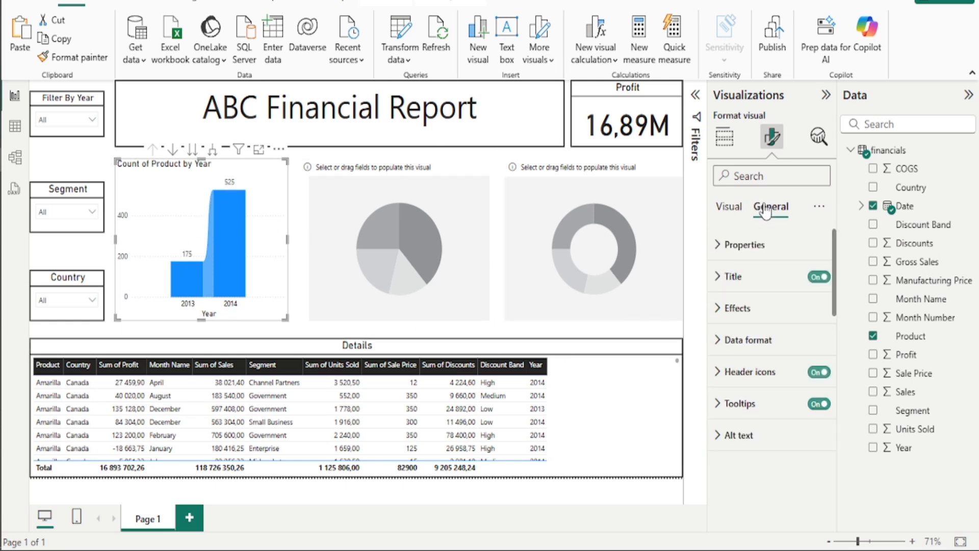
{"action": "left_click", "coordinate": [743, 278]}
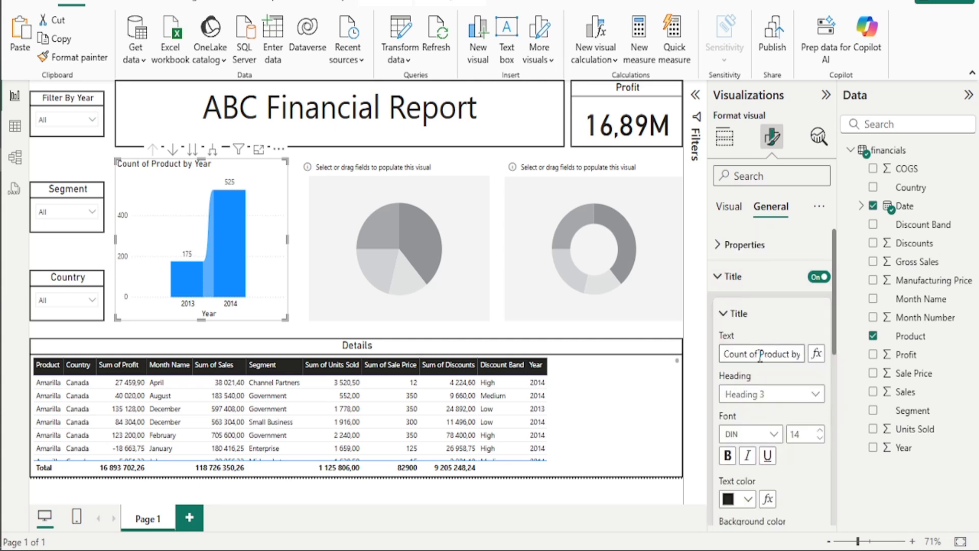
{"action": "left_click_drag", "start_coordinate": [760, 356], "coordinate": [802, 356]}
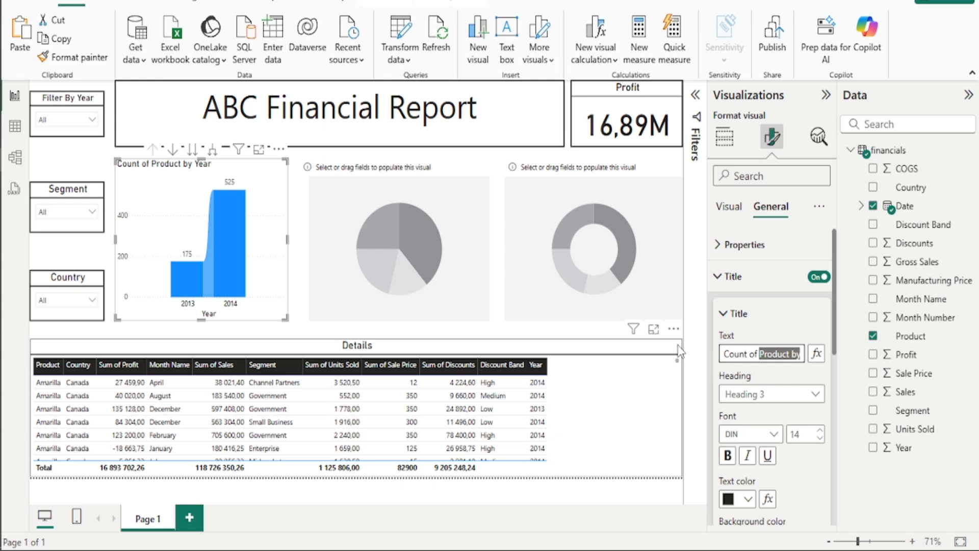
{"action": "key", "text": "Left"}
{"action": "key", "text": "ctrl+shift+Left"}
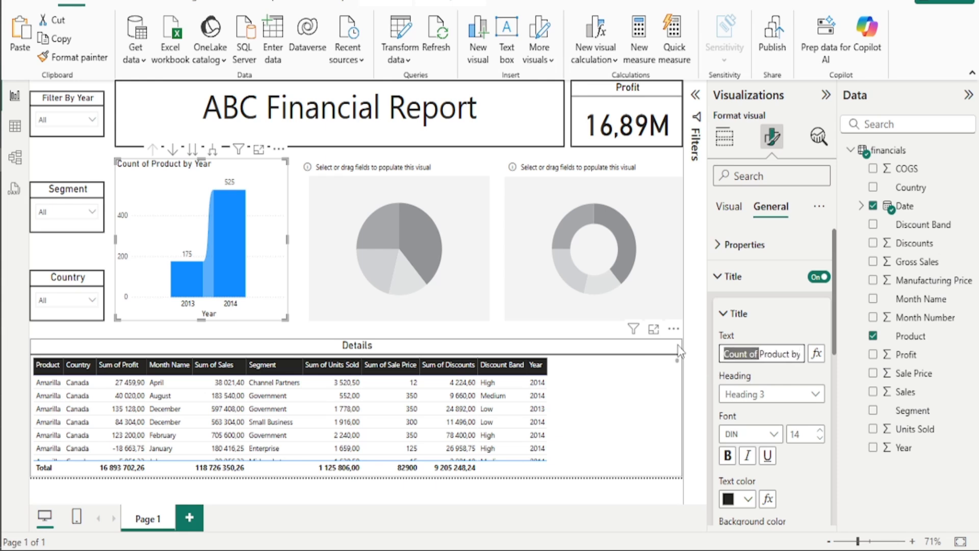
{"action": "key", "text": "BackSpace"}
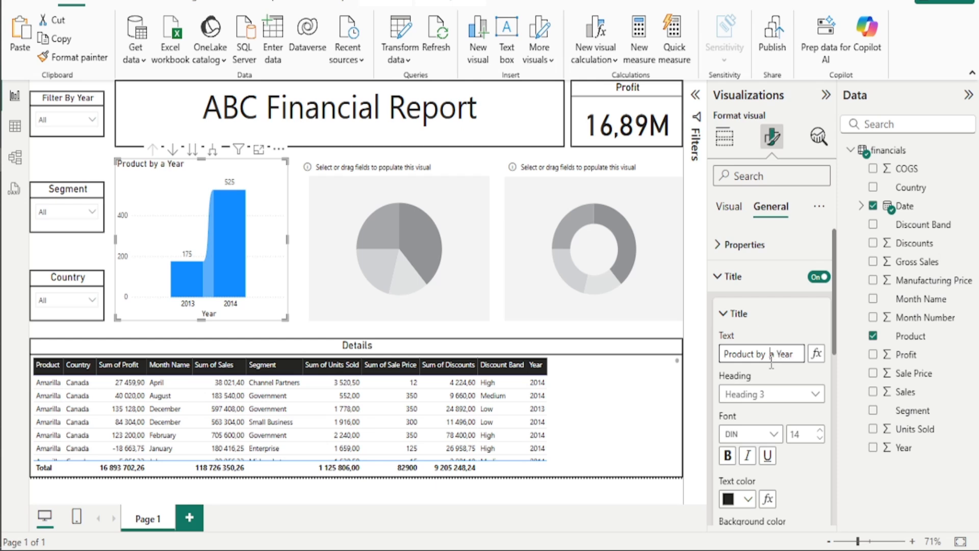
Set the column chart title's font size to 16 and center it horizontally.
{"action": "left_click", "coordinate": [819, 431]}
{"action": "scroll", "coordinate": [804, 417], "scroll_direction": "down", "scroll_amount": 3}
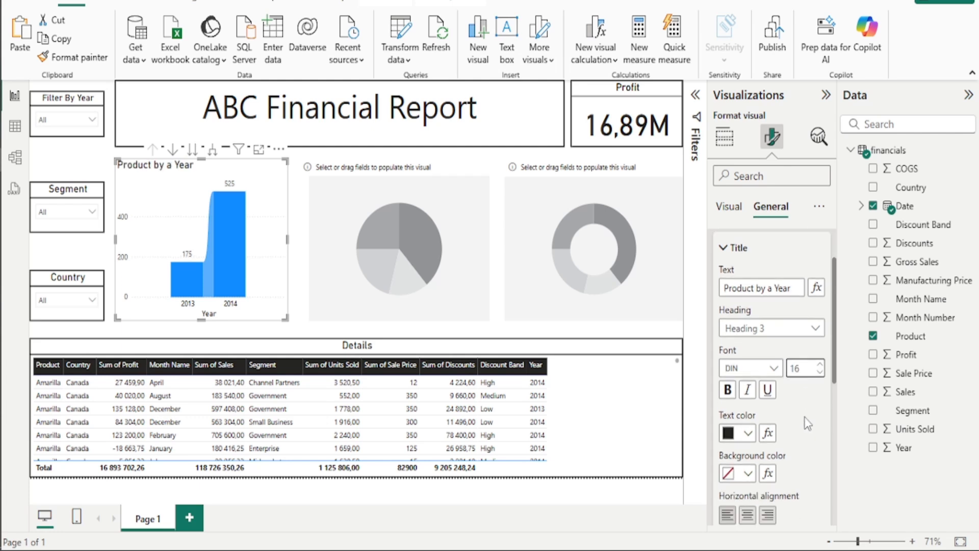
{"action": "left_click", "coordinate": [747, 428]}
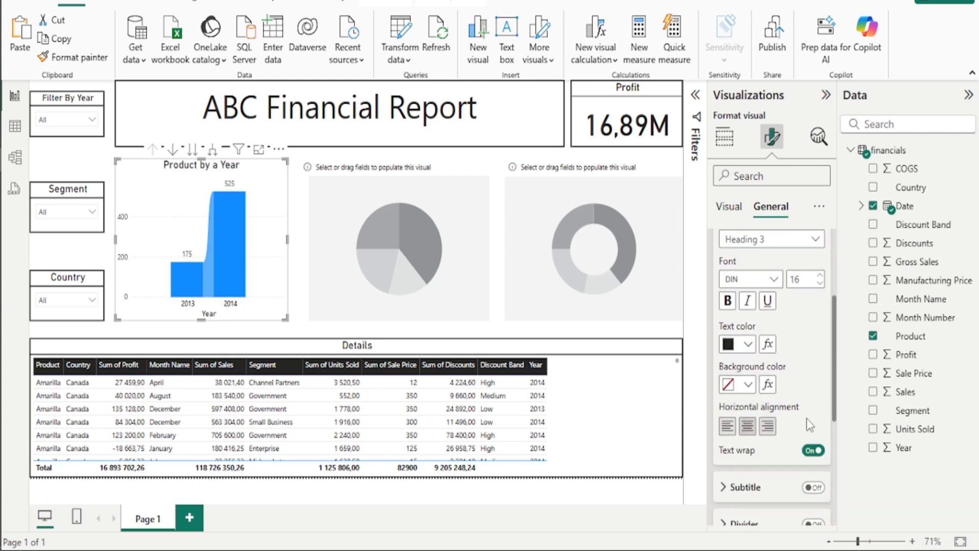
Turn on the divider under the column chart's title and make it black with a width of 2 px.
{"action": "scroll", "coordinate": [811, 424], "scroll_direction": "down", "scroll_amount": 3}
{"action": "left_click", "coordinate": [808, 371]}
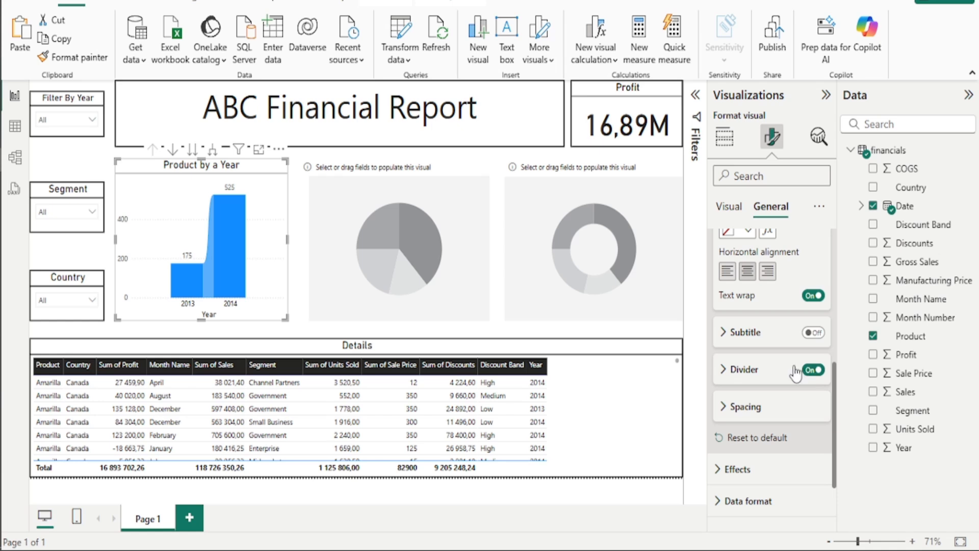
{"action": "left_click", "coordinate": [742, 376]}
{"action": "left_click", "coordinate": [749, 409]}
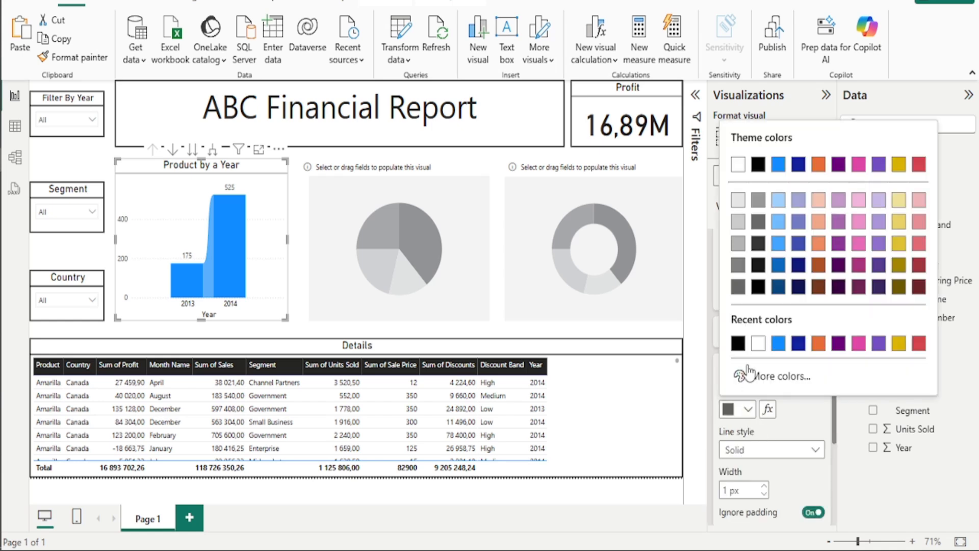
{"action": "left_click", "coordinate": [745, 345]}
{"action": "scroll", "coordinate": [765, 403], "scroll_direction": "down", "scroll_amount": 3}
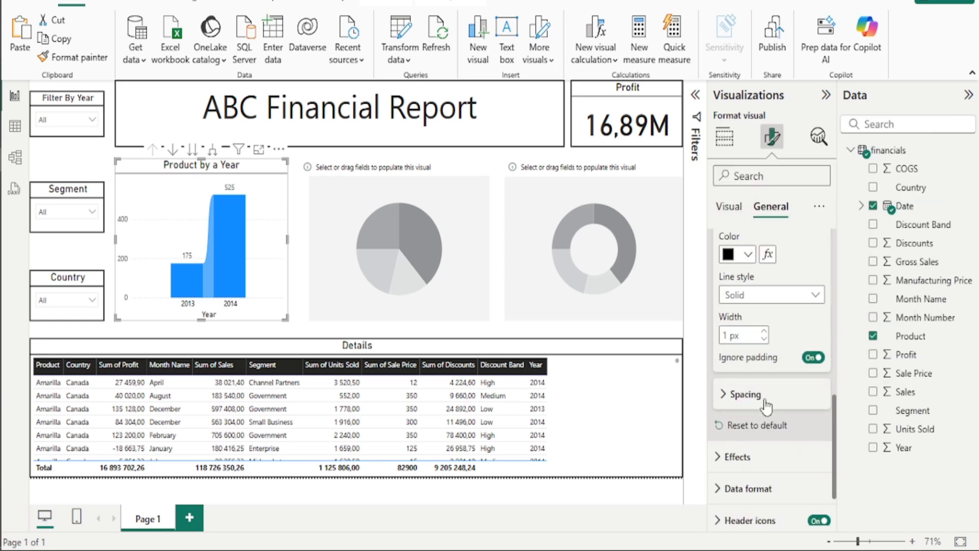
{"action": "left_click", "coordinate": [764, 330]}
{"action": "scroll", "coordinate": [748, 387], "scroll_direction": "down", "scroll_amount": 2}
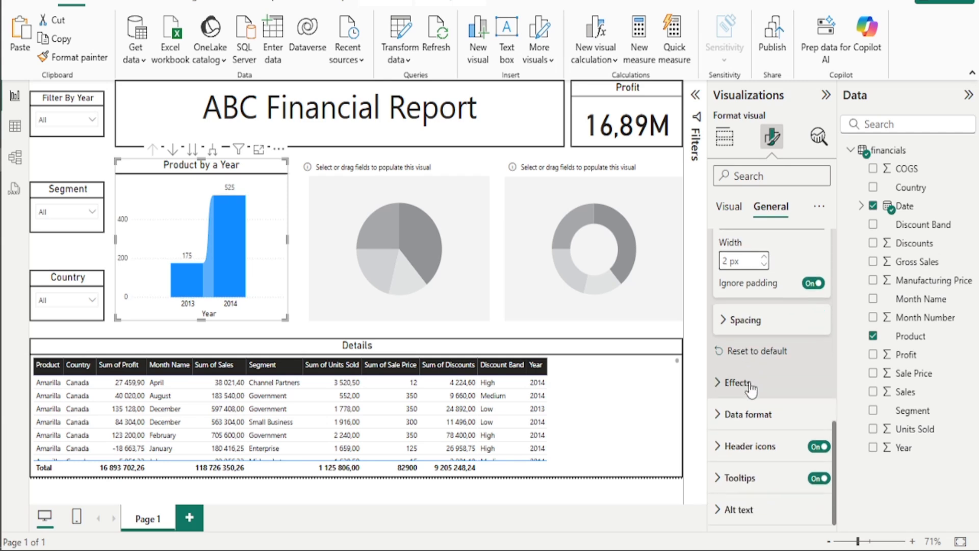
{"action": "left_click", "coordinate": [776, 414]}
{"action": "scroll", "coordinate": [774, 419], "scroll_direction": "down", "scroll_amount": 3}
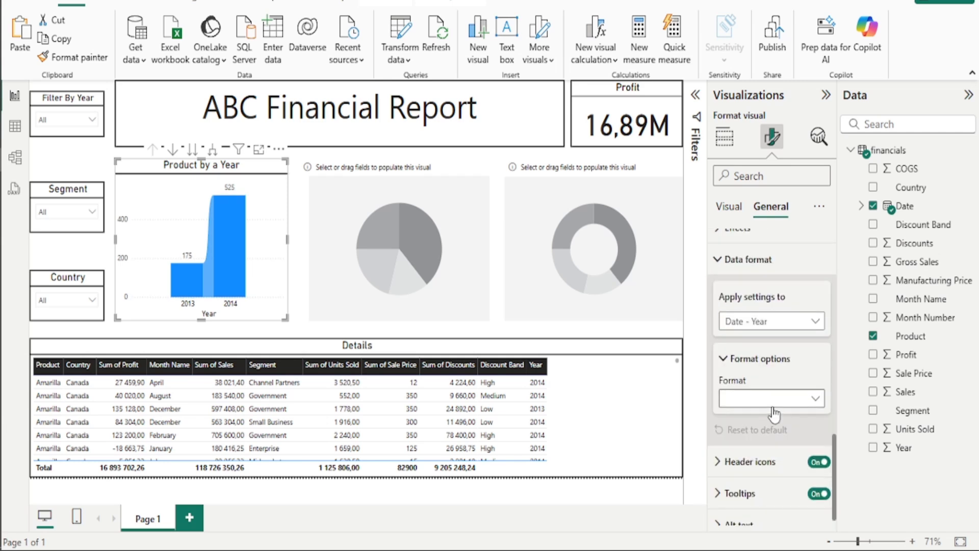
{"action": "scroll", "coordinate": [774, 415], "scroll_direction": "up", "scroll_amount": 3}
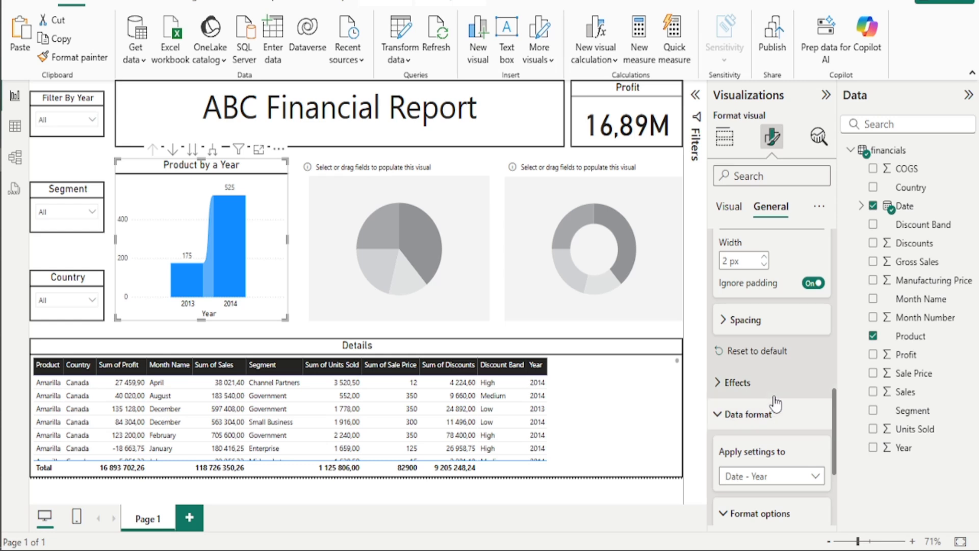
{"action": "left_click", "coordinate": [723, 414]}
Turn on the column chart's visual border in black with a width of 2 px.
{"action": "left_click", "coordinate": [719, 383]}
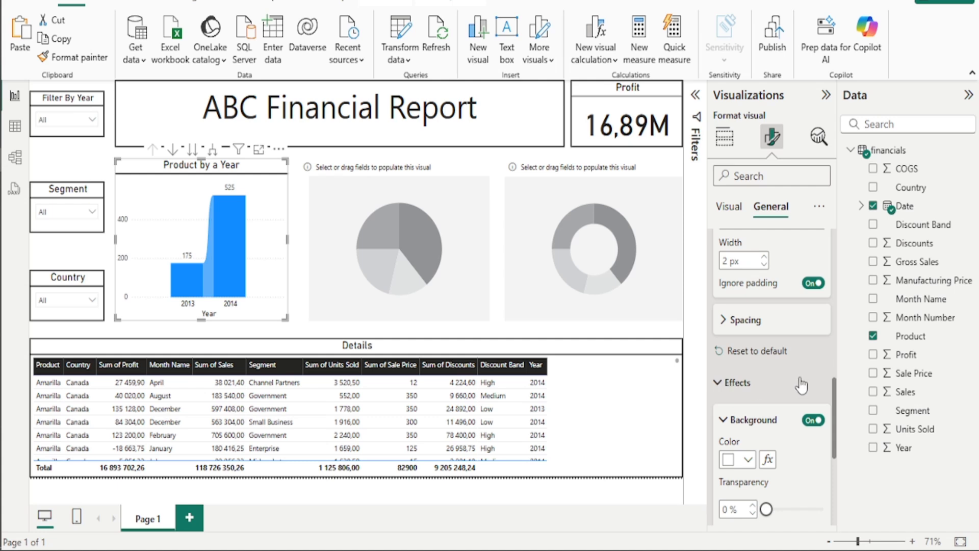
{"action": "scroll", "coordinate": [798, 383], "scroll_direction": "down", "scroll_amount": 1}
{"action": "scroll", "coordinate": [796, 377], "scroll_direction": "down", "scroll_amount": 3}
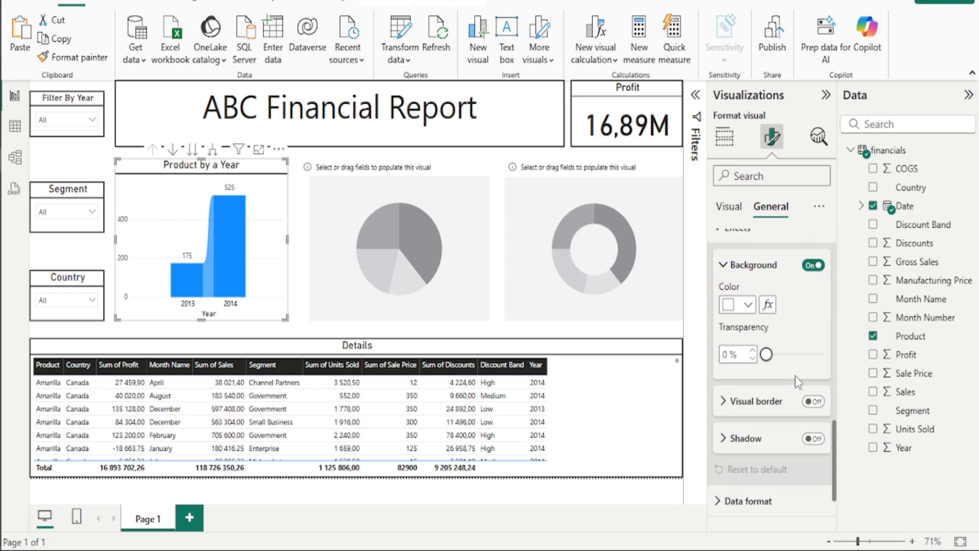
{"action": "left_click", "coordinate": [817, 403]}
{"action": "left_click", "coordinate": [725, 408]}
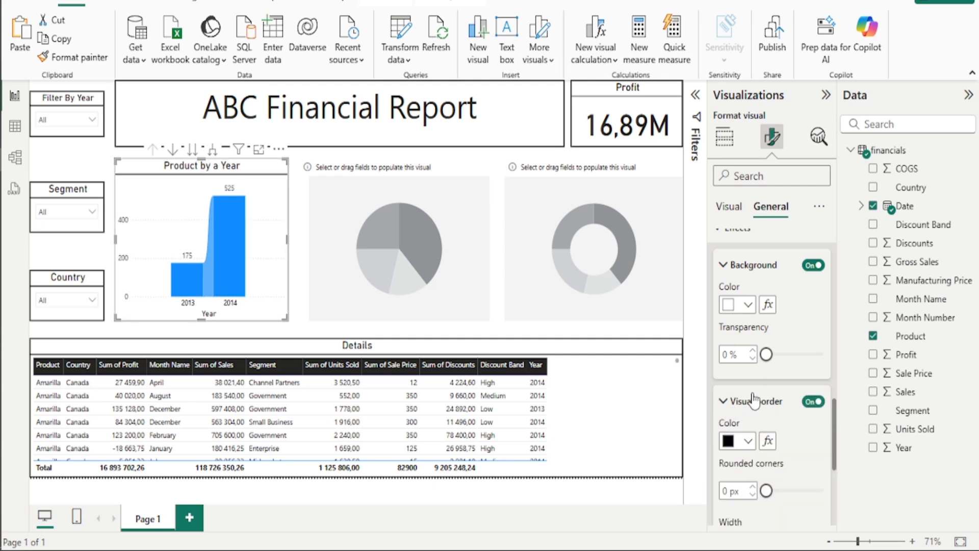
{"action": "scroll", "coordinate": [765, 459], "scroll_direction": "down", "scroll_amount": 2}
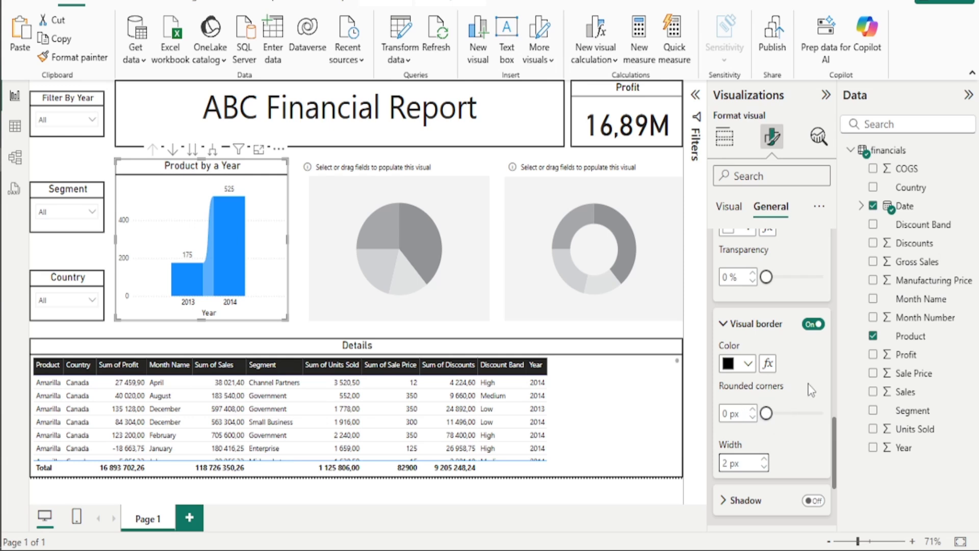
{"action": "scroll", "coordinate": [747, 369], "scroll_direction": "down", "scroll_amount": 3}
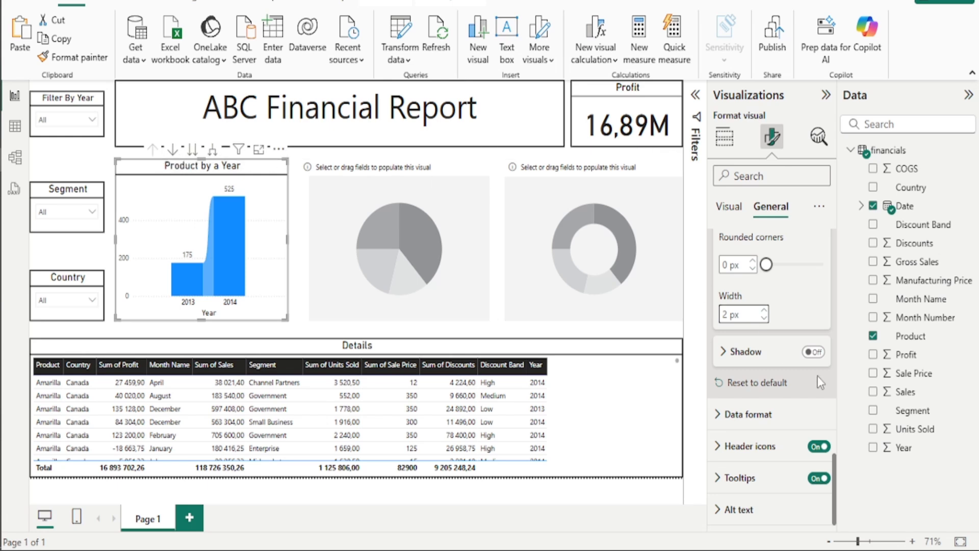
{"action": "scroll", "coordinate": [816, 381], "scroll_direction": "up", "scroll_amount": 5}
{"action": "scroll", "coordinate": [803, 381], "scroll_direction": "up", "scroll_amount": 10}
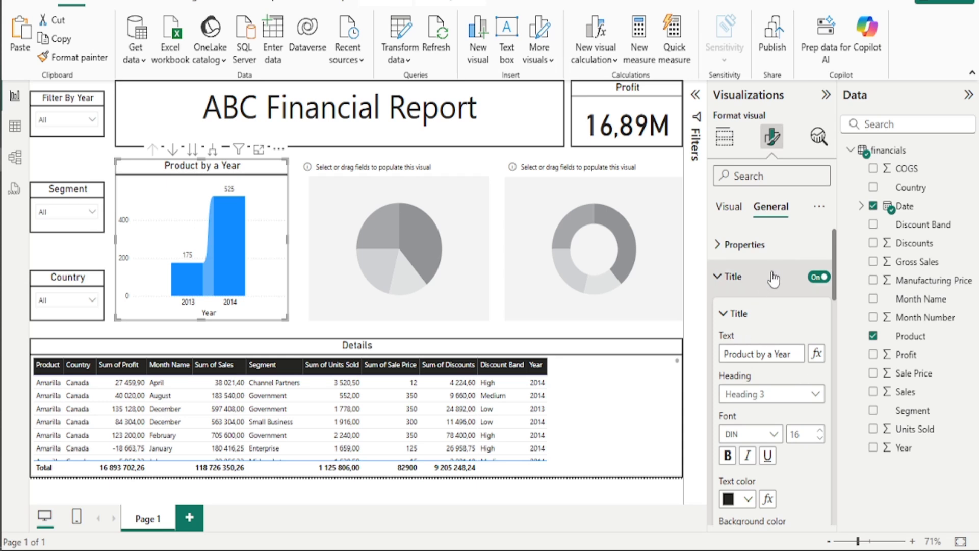
{"action": "left_click", "coordinate": [723, 313]}
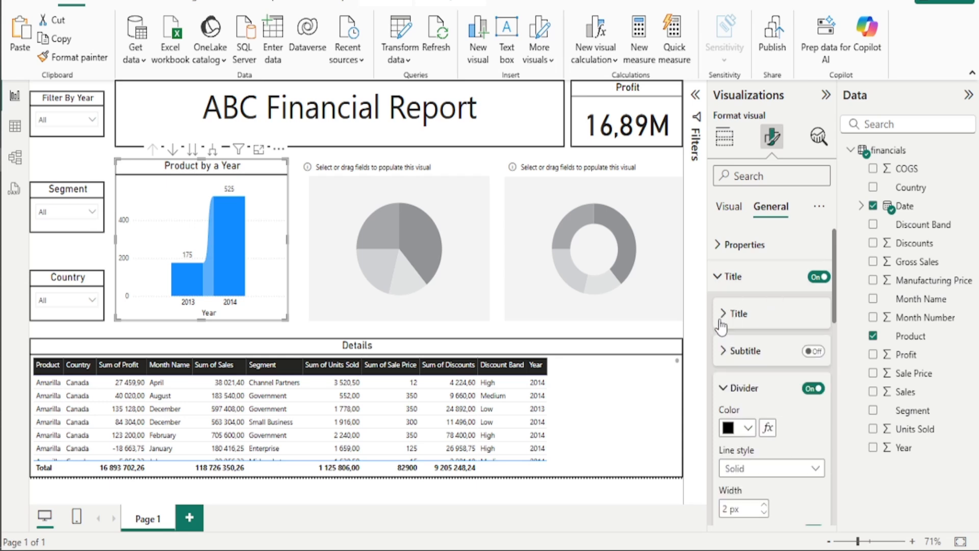
{"action": "left_click", "coordinate": [731, 352]}
{"action": "left_click", "coordinate": [493, 320]}
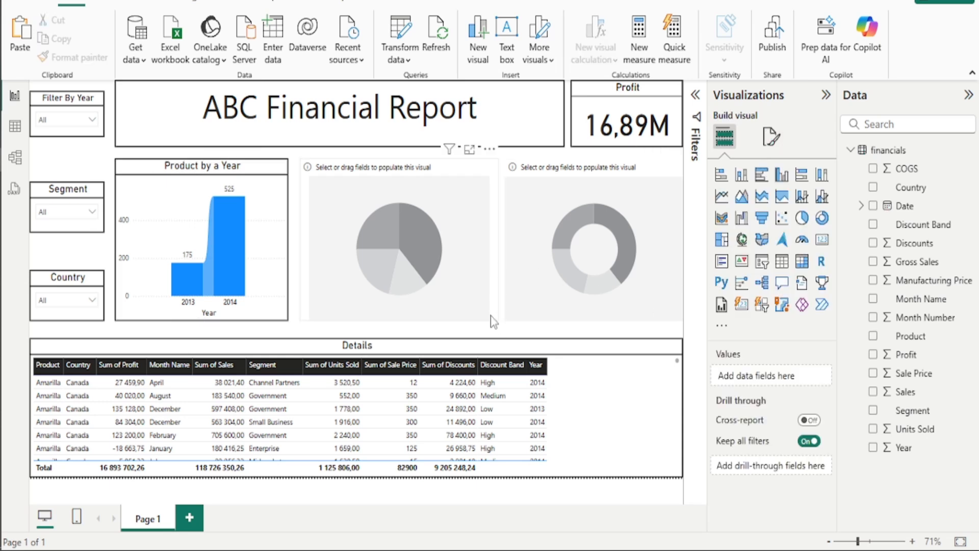
Swap the positions of the column chart and the empty pie chart, placing the column chart in the middle of the row.
{"action": "mouse_move", "coordinate": [275, 173]}
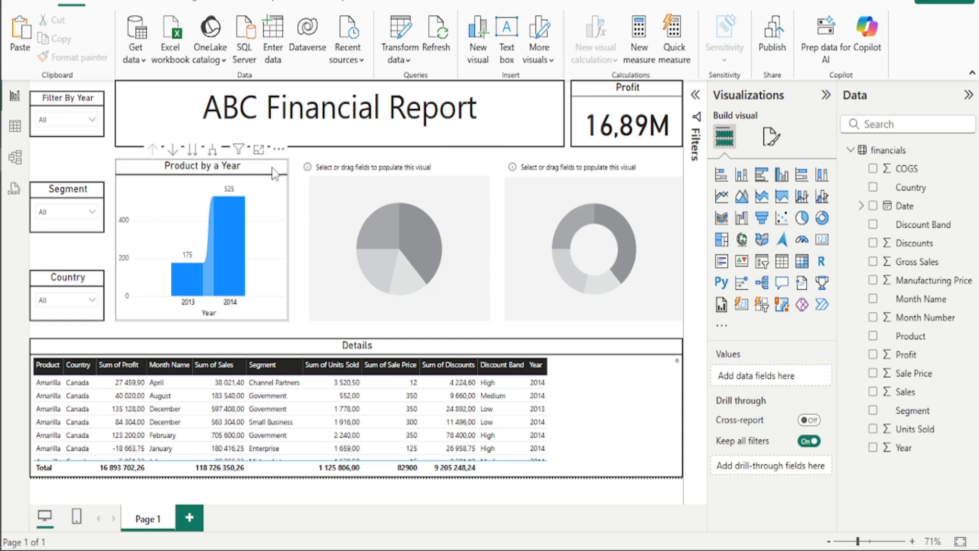
{"action": "mouse_move", "coordinate": [294, 175]}
{"action": "left_mouse_down"}
{"action": "mouse_move", "coordinate": [359, 173]}
{"action": "mouse_move", "coordinate": [295, 178]}
{"action": "left_mouse_up"}
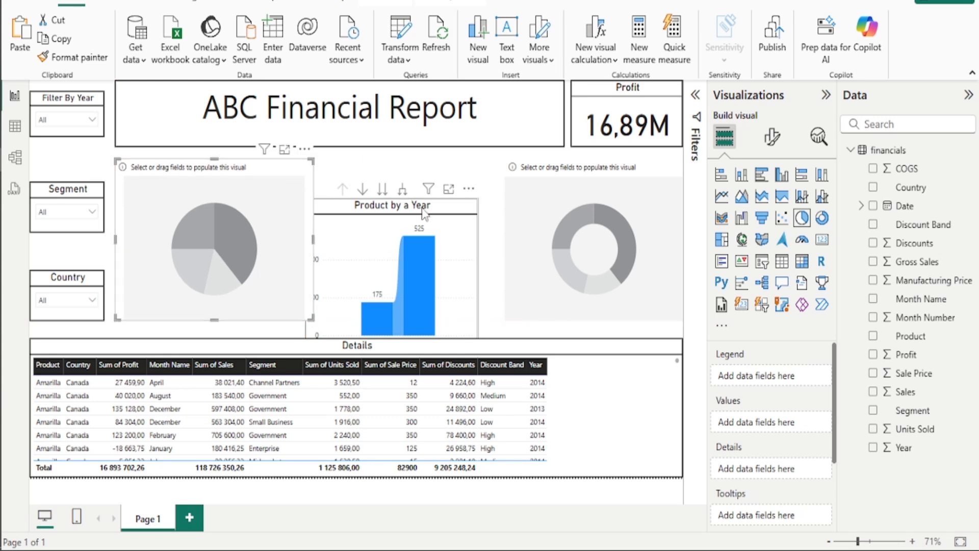
{"action": "left_click_drag", "start_coordinate": [423, 213], "coordinate": [441, 173]}
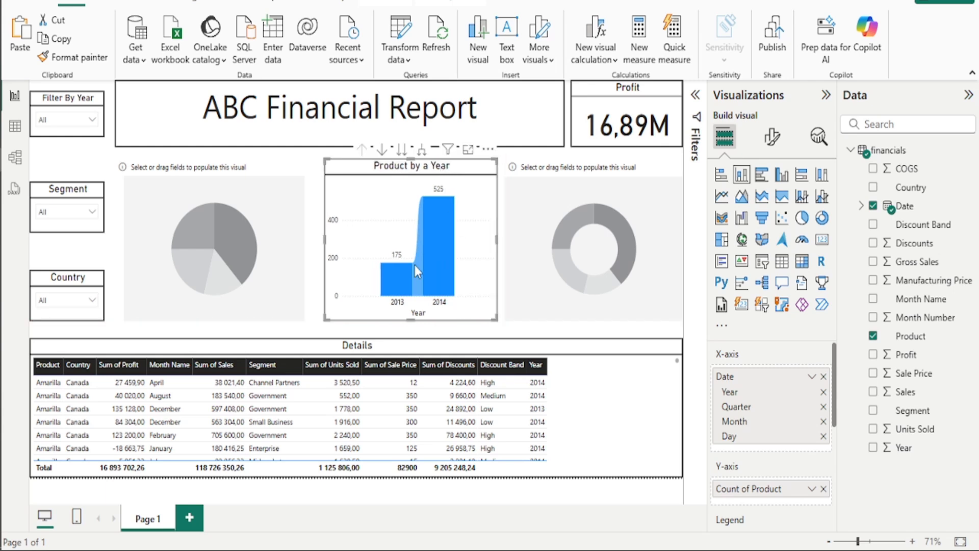
Fill the empty pie chart with Country as its legend and the count of Product as its values.
{"action": "left_click", "coordinate": [288, 217]}
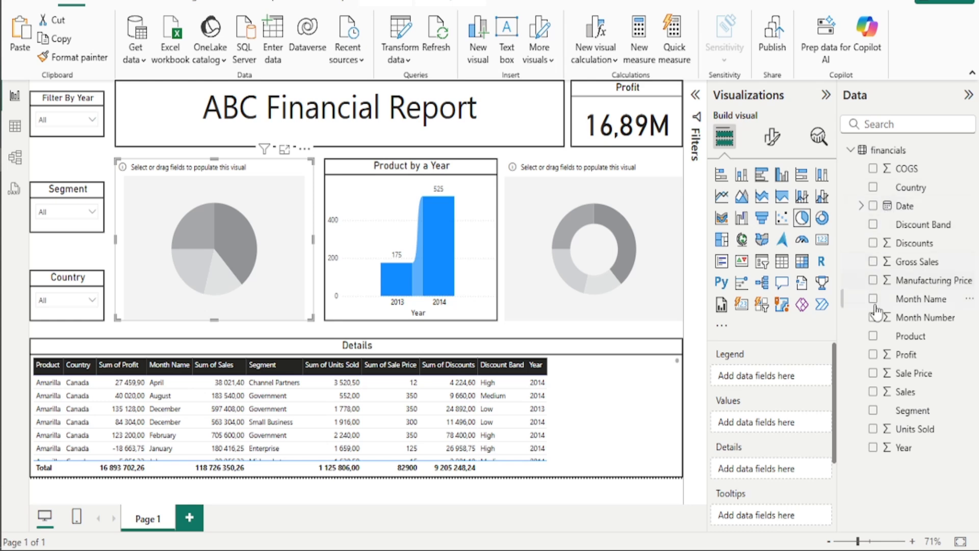
{"action": "left_click", "coordinate": [873, 190]}
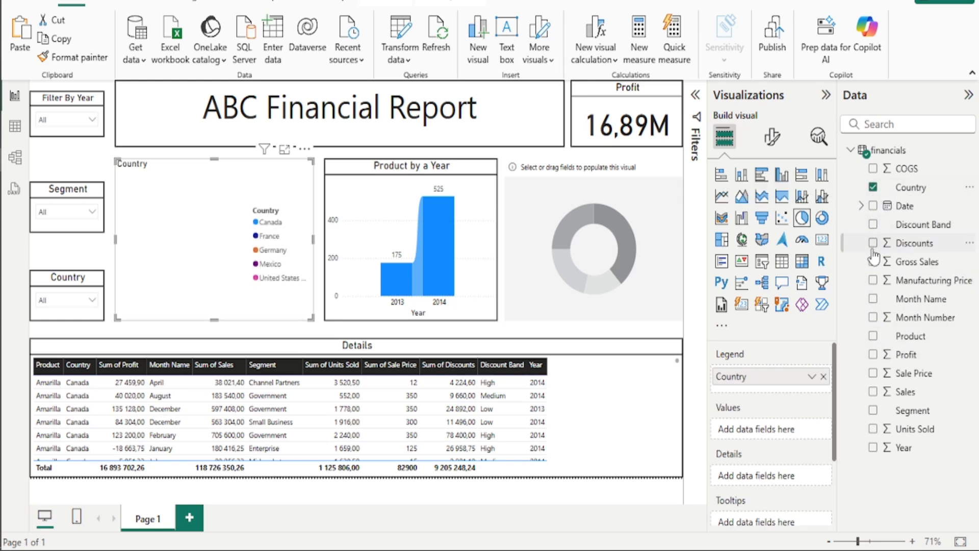
{"action": "left_click", "coordinate": [874, 336]}
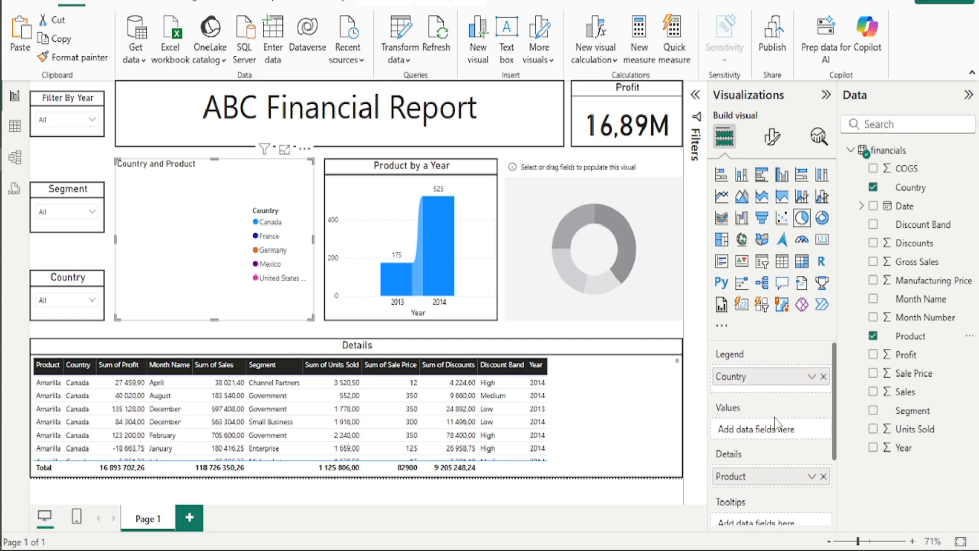
{"action": "left_click_drag", "start_coordinate": [749, 475], "coordinate": [738, 430]}
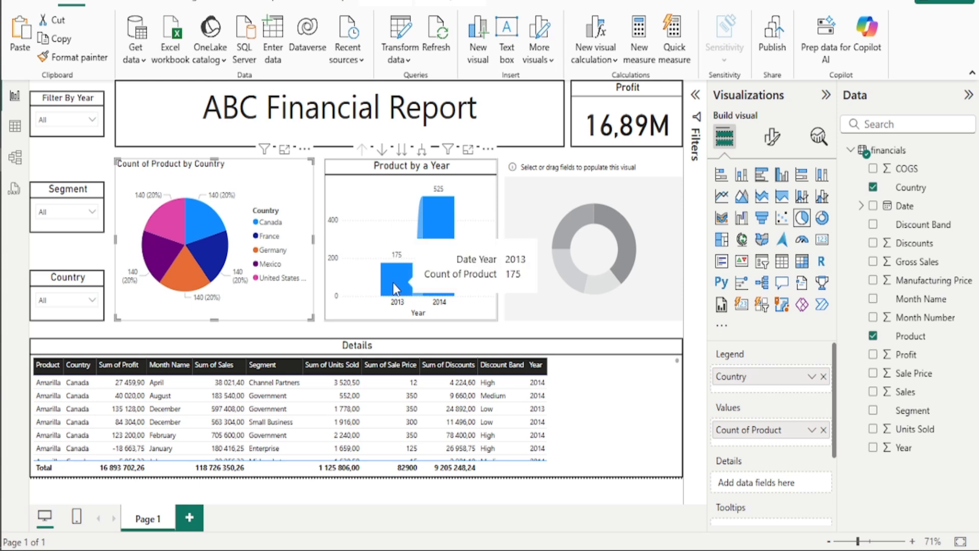
{"action": "left_click", "coordinate": [516, 334]}
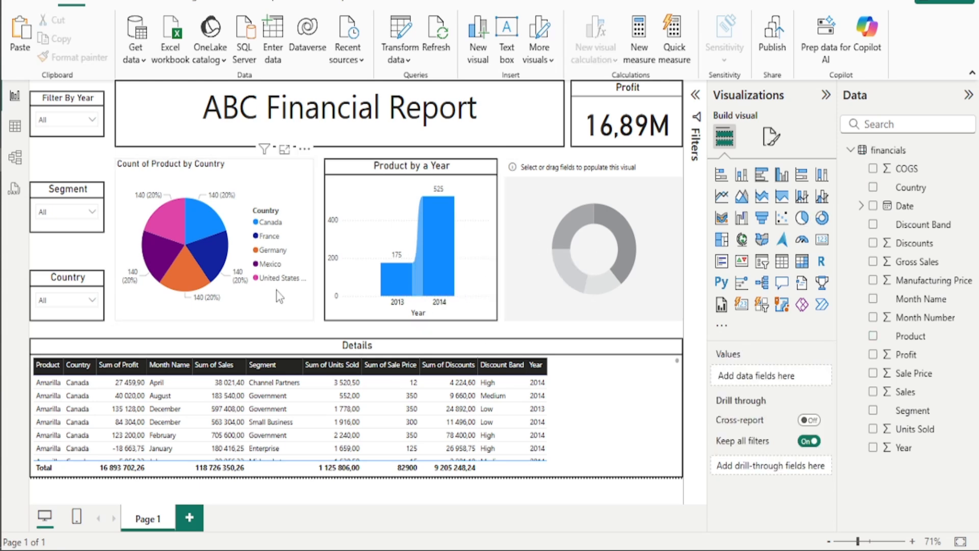
Try the Count of Product by Country pie chart without its legend.
{"action": "left_click", "coordinate": [294, 303]}
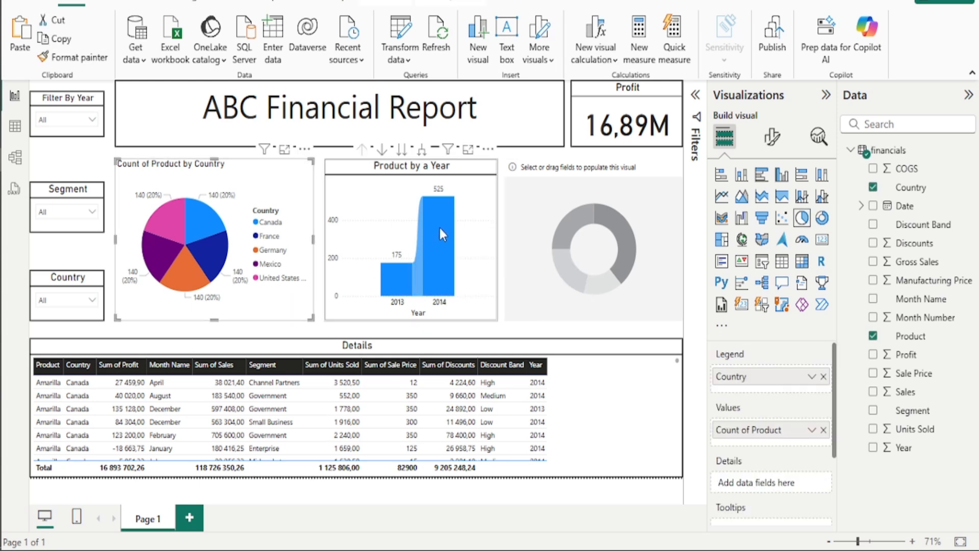
{"action": "left_click", "coordinate": [773, 137]}
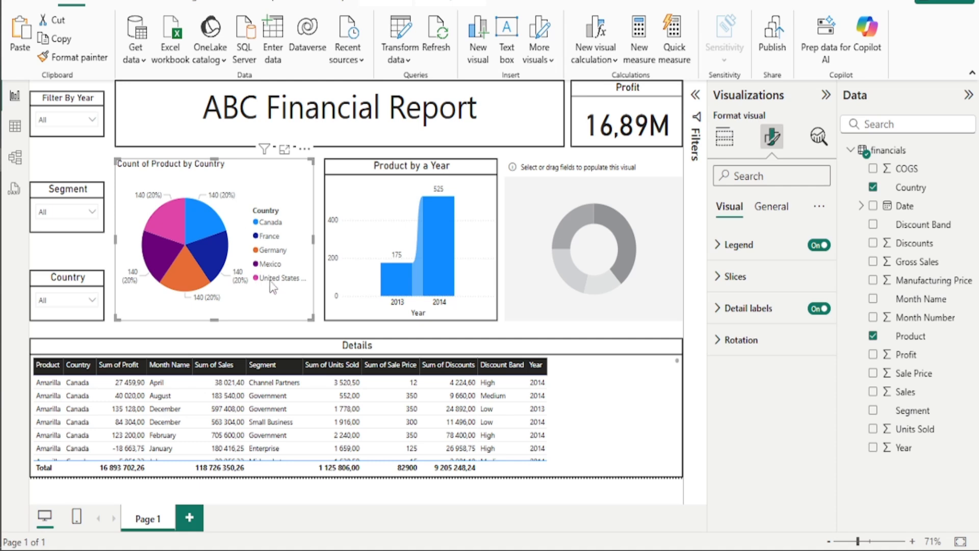
{"action": "left_click", "coordinate": [819, 245]}
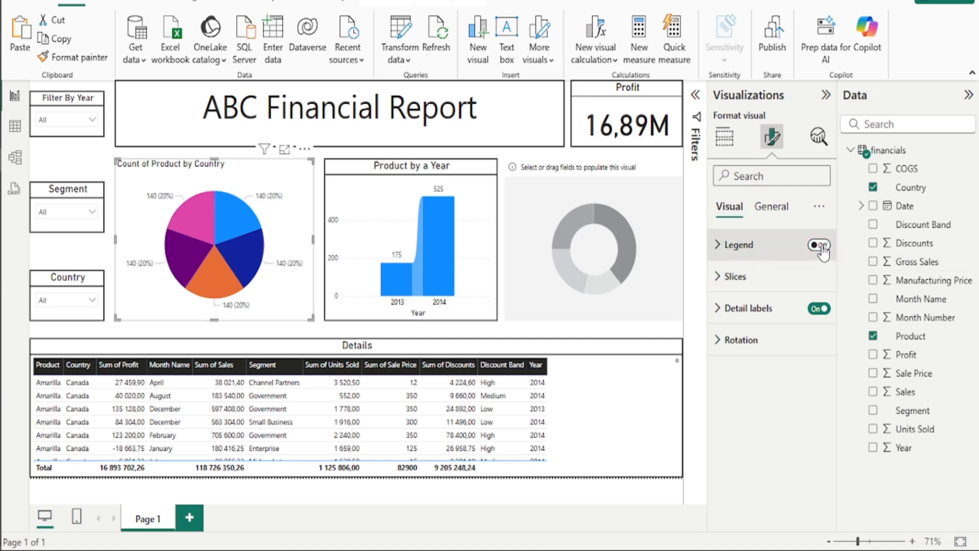
{"action": "left_click", "coordinate": [821, 247]}
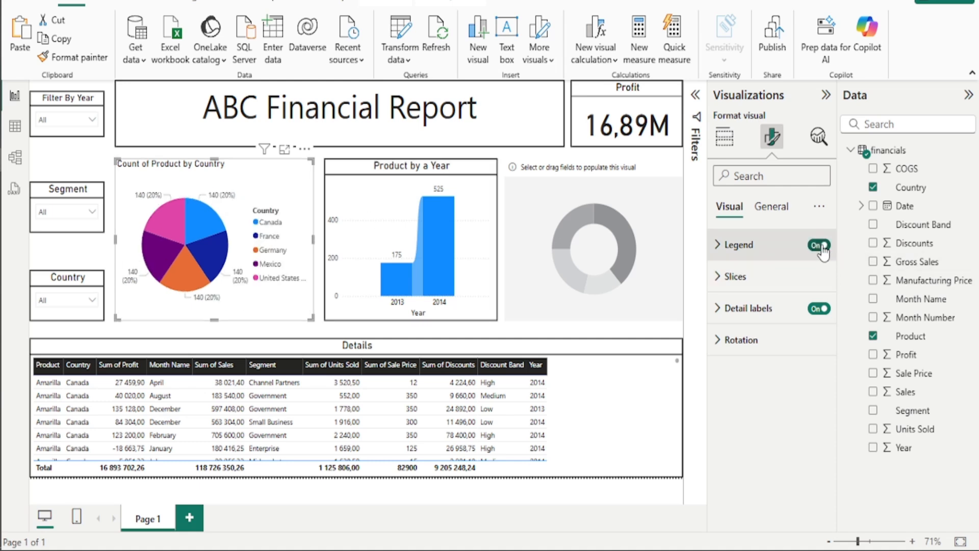
Set the legend position of the Count of Product by Country pie chart to Center left and open the legend's title settings.
{"action": "left_click", "coordinate": [739, 246]}
{"action": "scroll", "coordinate": [740, 256], "scroll_direction": "down", "scroll_amount": 1}
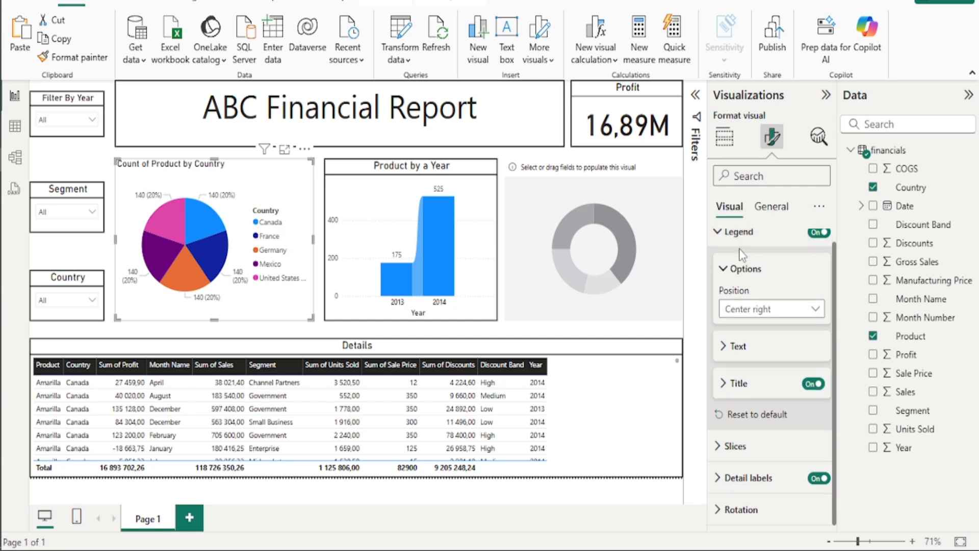
{"action": "left_click", "coordinate": [814, 314]}
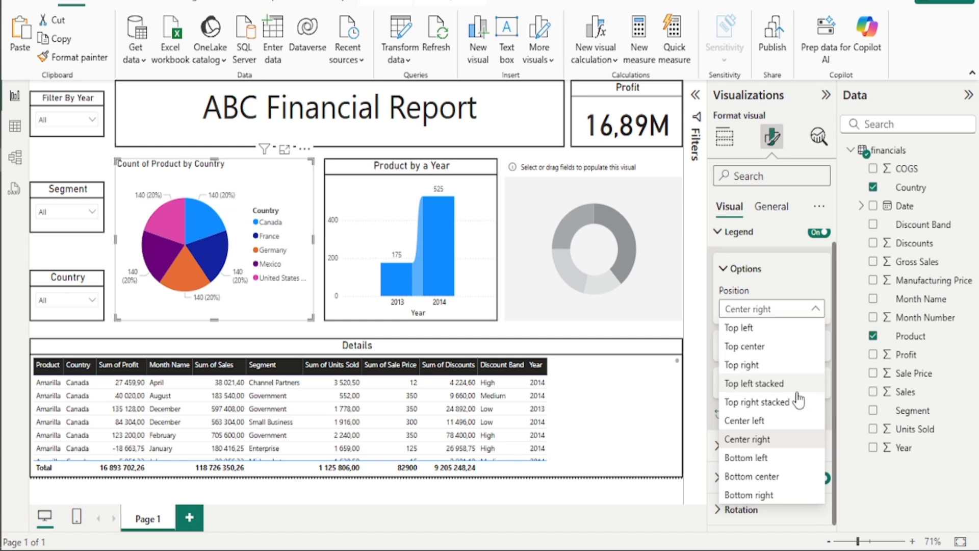
{"action": "left_click", "coordinate": [797, 439]}
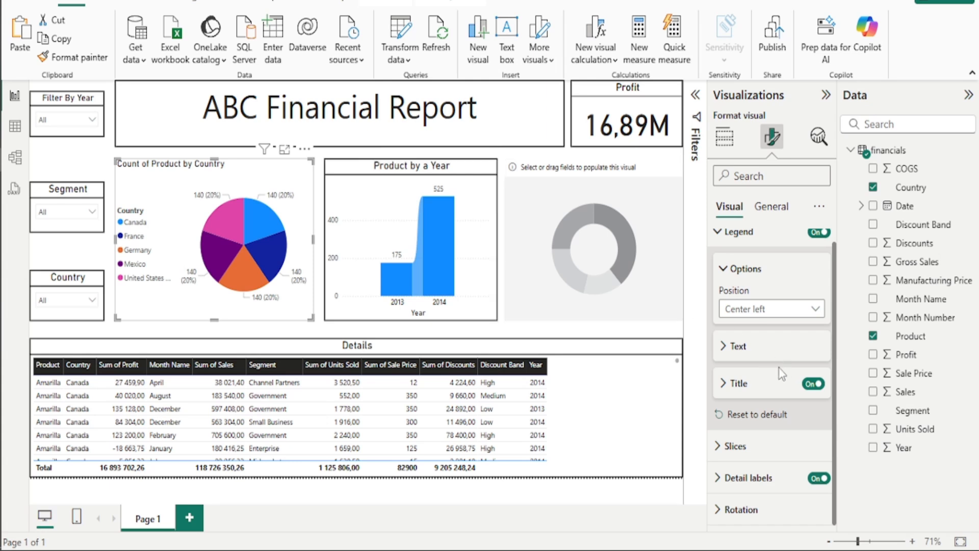
{"action": "left_click", "coordinate": [739, 388]}
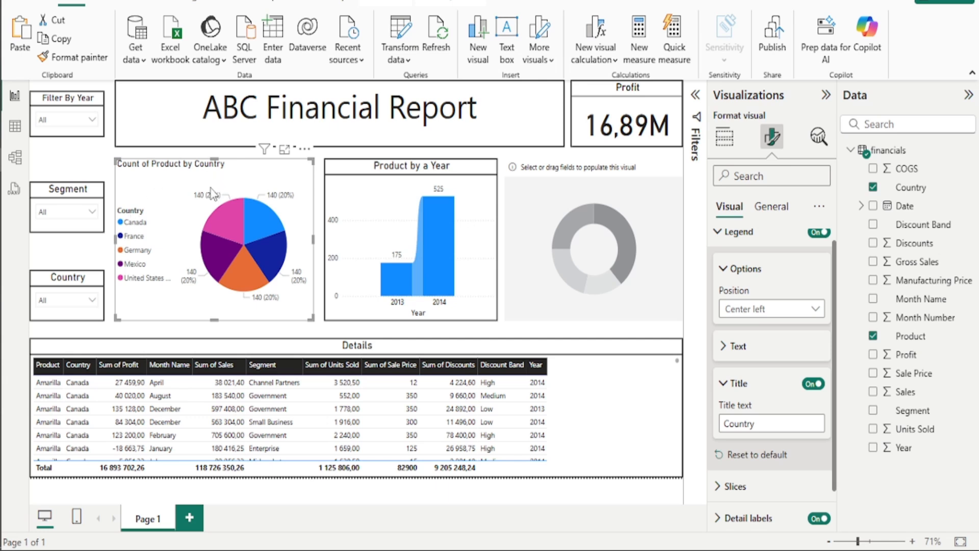
{"action": "scroll", "coordinate": [785, 427], "scroll_direction": "down", "scroll_amount": 1}
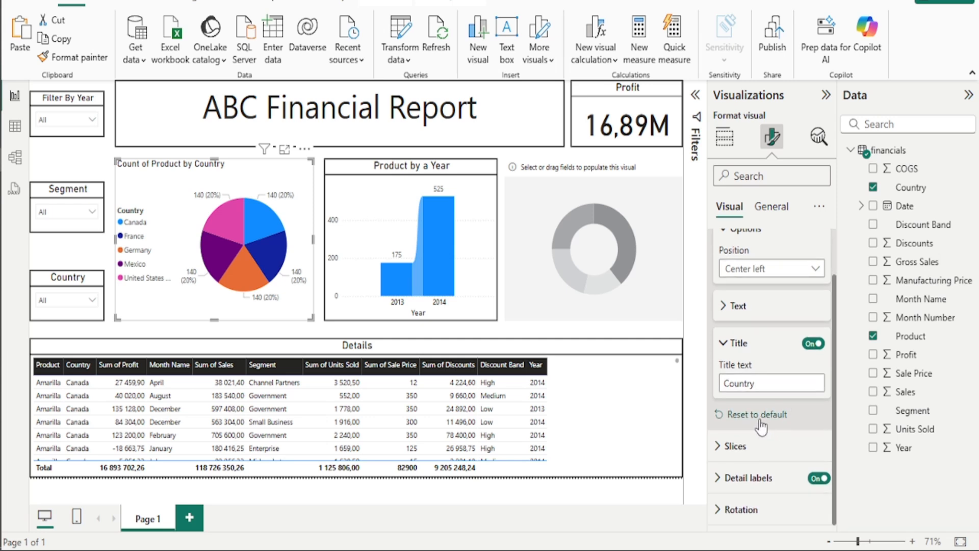
Review the pie chart's slice colors and the position and content options of its detail labels.
{"action": "left_click", "coordinate": [740, 447]}
{"action": "scroll", "coordinate": [742, 398], "scroll_direction": "down", "scroll_amount": 5}
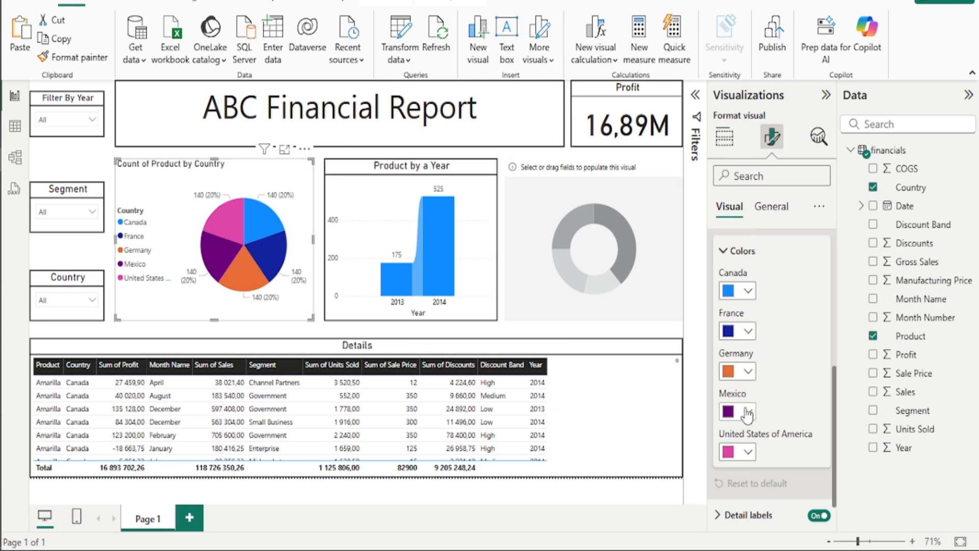
{"action": "scroll", "coordinate": [747, 415], "scroll_direction": "down", "scroll_amount": 2}
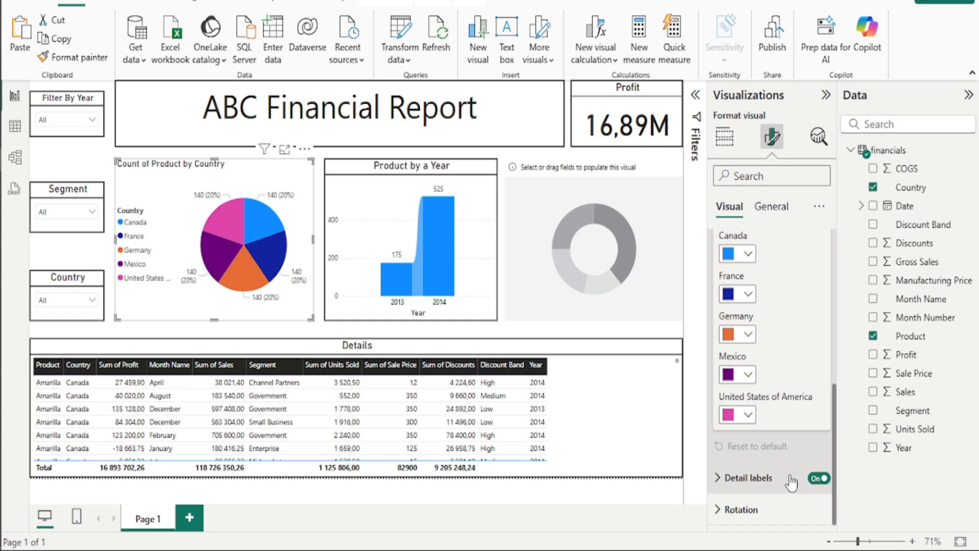
{"action": "left_click", "coordinate": [744, 478]}
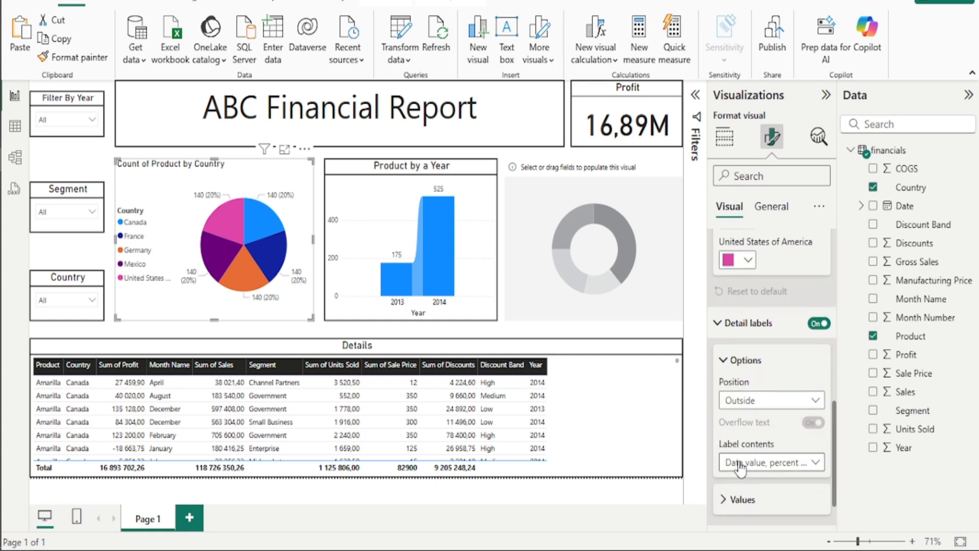
{"action": "left_click", "coordinate": [777, 405]}
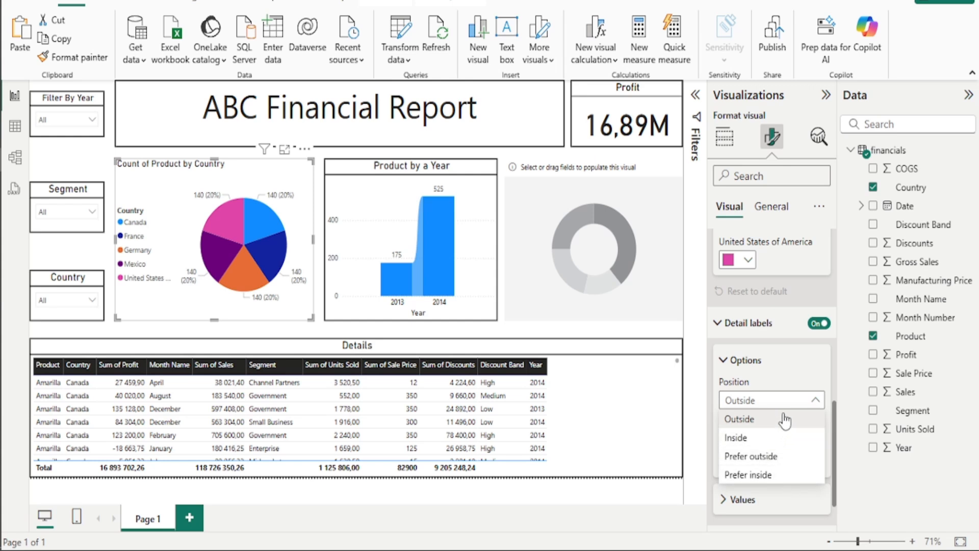
{"action": "left_click", "coordinate": [785, 420]}
{"action": "scroll", "coordinate": [766, 449], "scroll_direction": "down", "scroll_amount": 1}
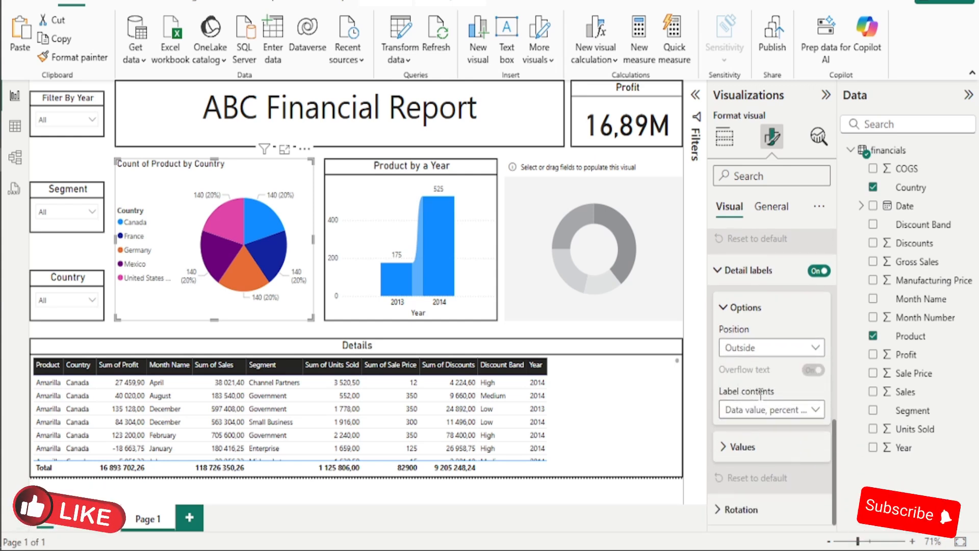
{"action": "left_click", "coordinate": [759, 409]}
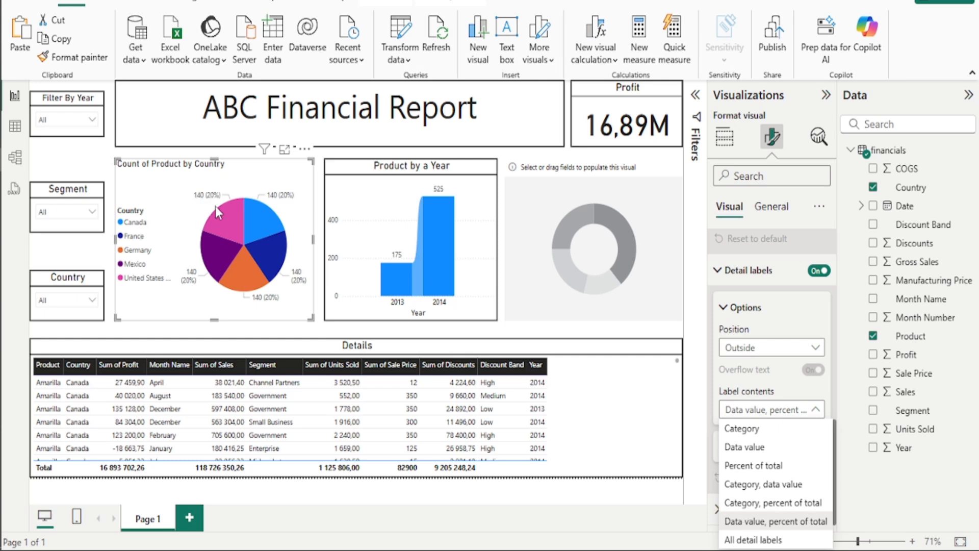
{"action": "left_click", "coordinate": [827, 408]}
Set the color of the pie chart's detail label values to black.
{"action": "left_click", "coordinate": [735, 446]}
{"action": "scroll", "coordinate": [759, 442], "scroll_direction": "down", "scroll_amount": 3}
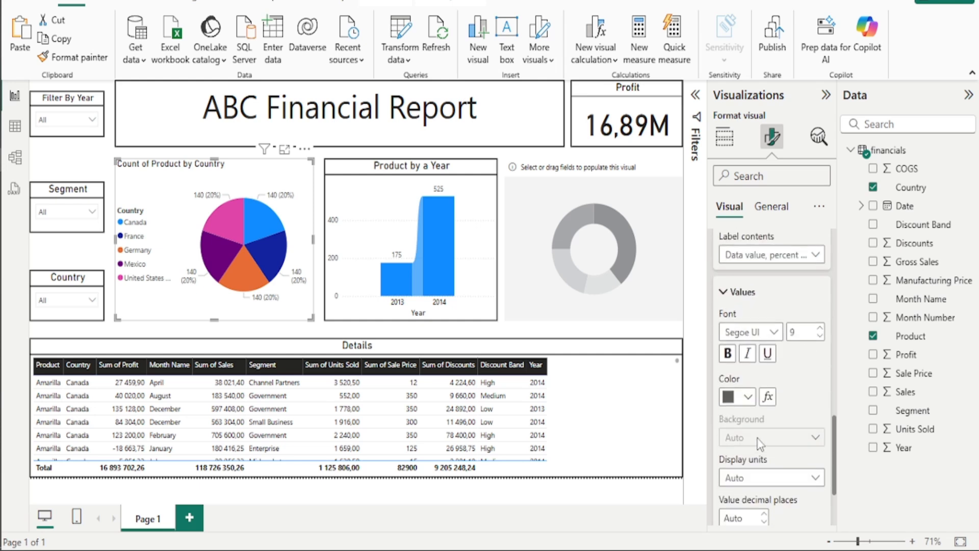
{"action": "left_click", "coordinate": [767, 353]}
{"action": "left_click", "coordinate": [767, 353]}
{"action": "left_click", "coordinate": [747, 397]}
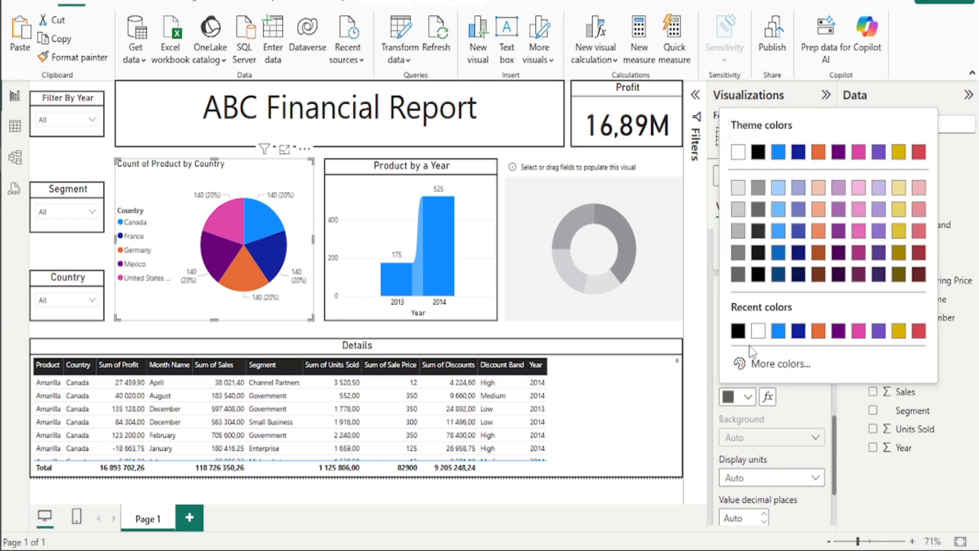
{"action": "left_click", "coordinate": [739, 331]}
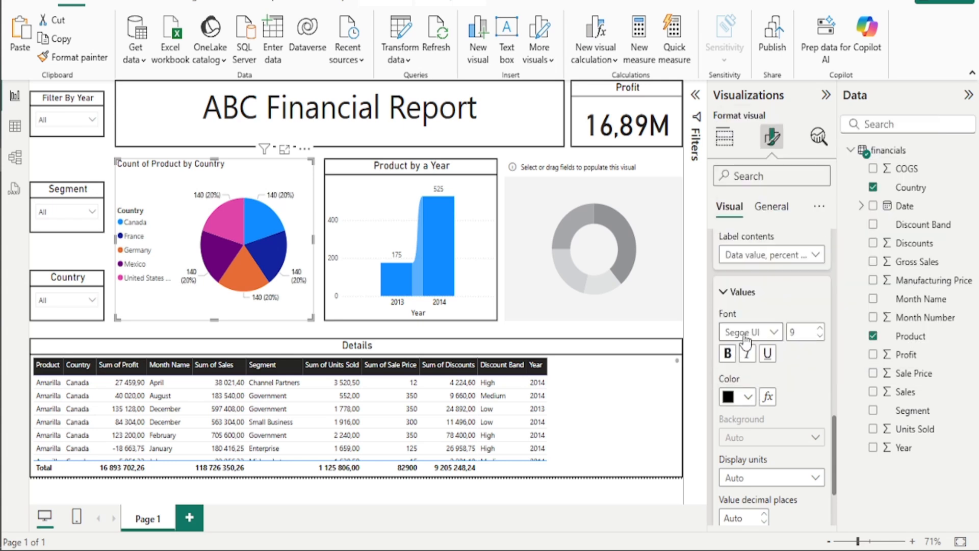
Set the data label value color of the Product by a Year column chart to black.
{"action": "left_click", "coordinate": [481, 219]}
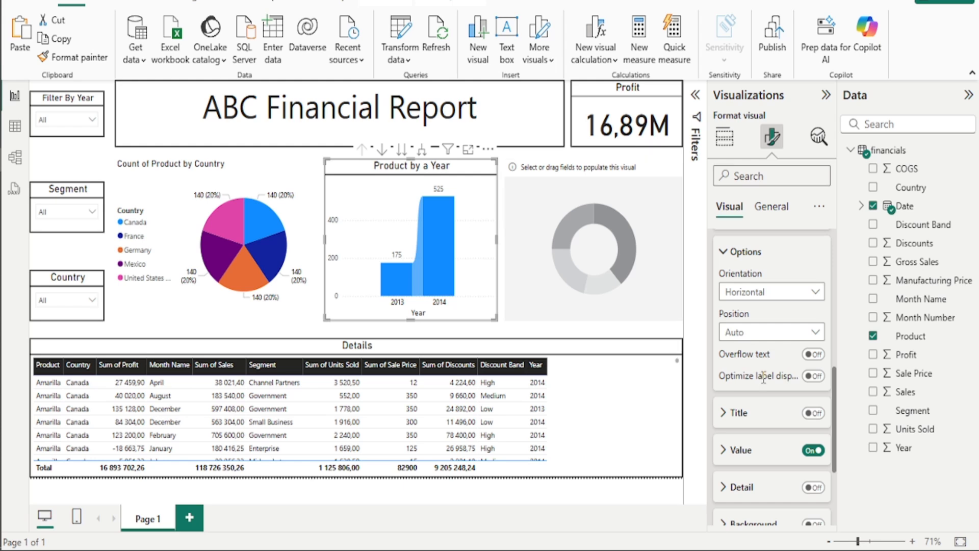
{"action": "scroll", "coordinate": [763, 378], "scroll_direction": "down", "scroll_amount": 3}
{"action": "left_click", "coordinate": [737, 306]}
{"action": "scroll", "coordinate": [773, 385], "scroll_direction": "down", "scroll_amount": 2}
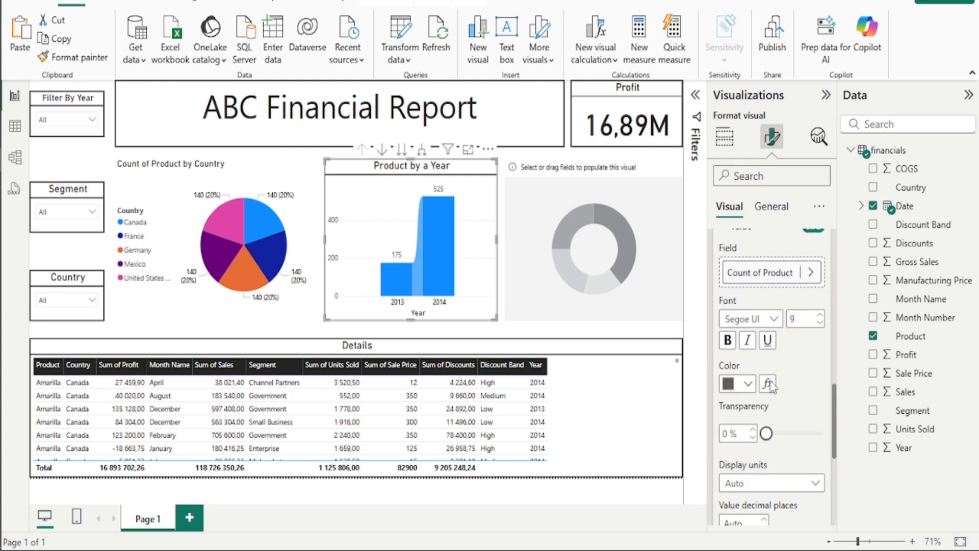
{"action": "left_click", "coordinate": [743, 384]}
{"action": "left_click", "coordinate": [740, 326]}
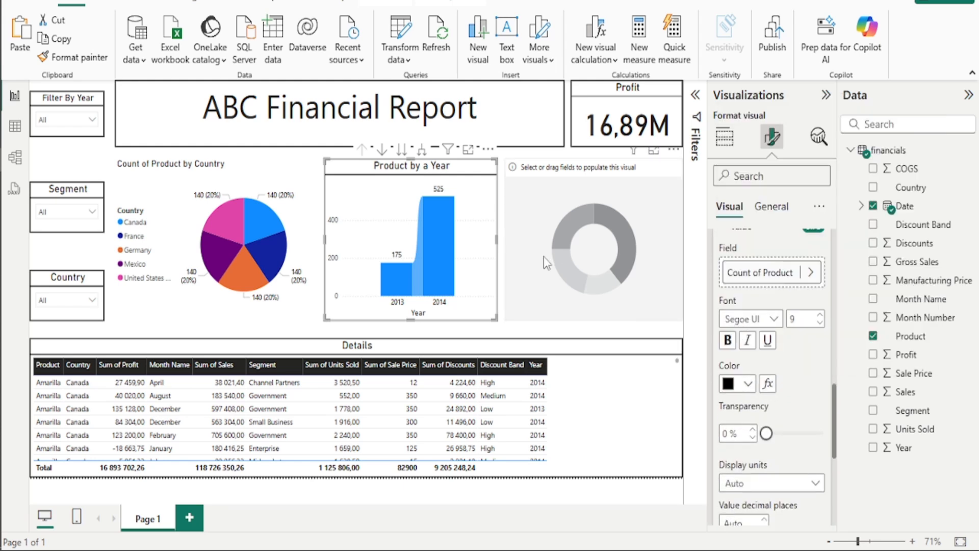
Try rotating the pie chart's slices by about 167°, and set the rotation back to 0°.
{"action": "left_click", "coordinate": [296, 169]}
{"action": "left_click", "coordinate": [318, 168]}
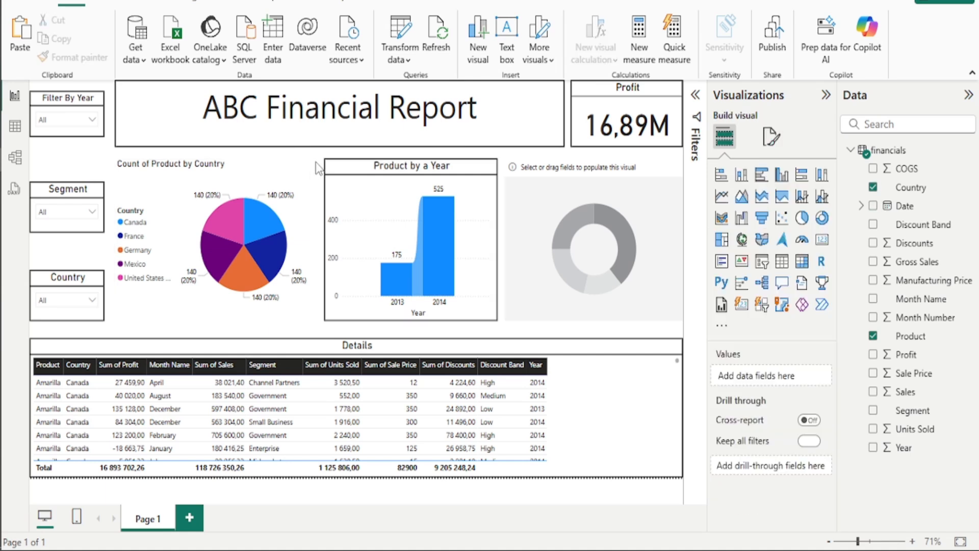
{"action": "left_click", "coordinate": [305, 173]}
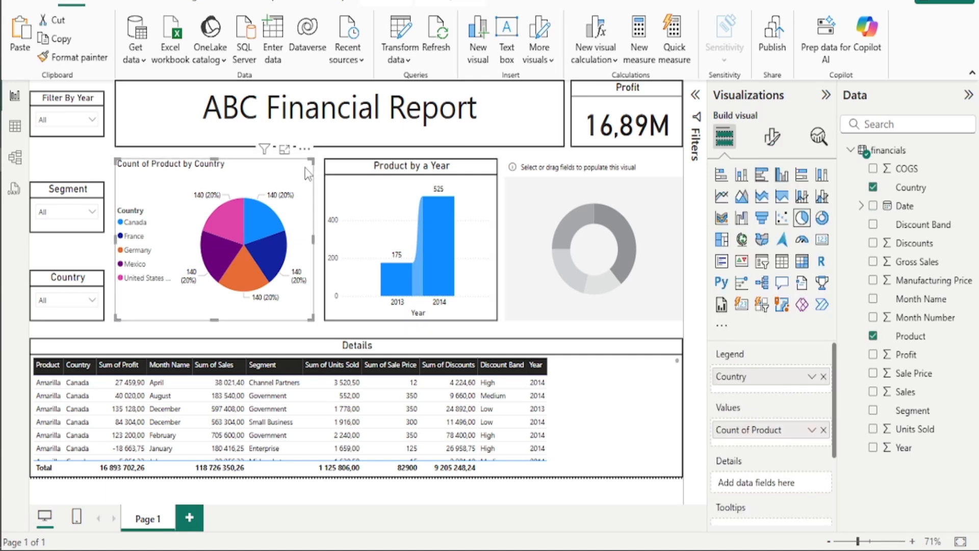
{"action": "left_click", "coordinate": [772, 149]}
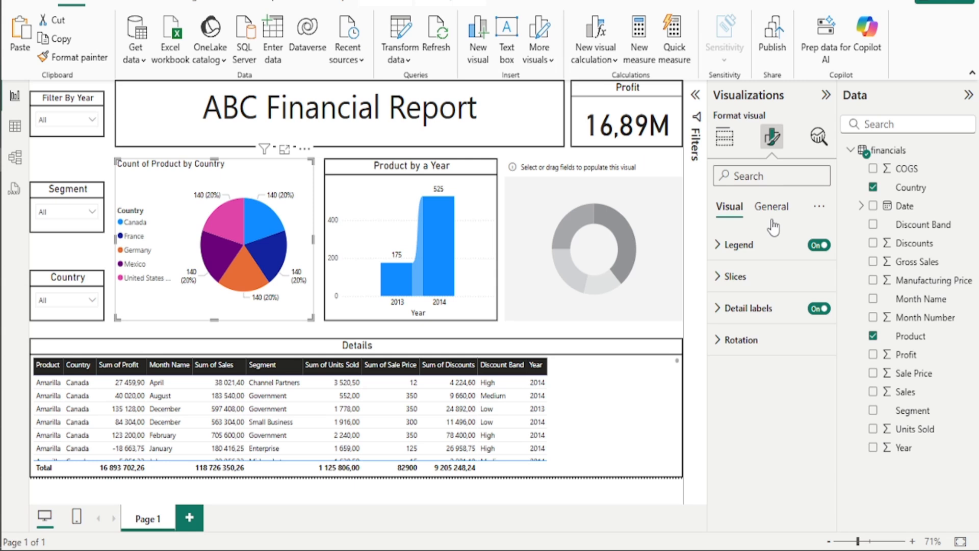
{"action": "left_click", "coordinate": [751, 339]}
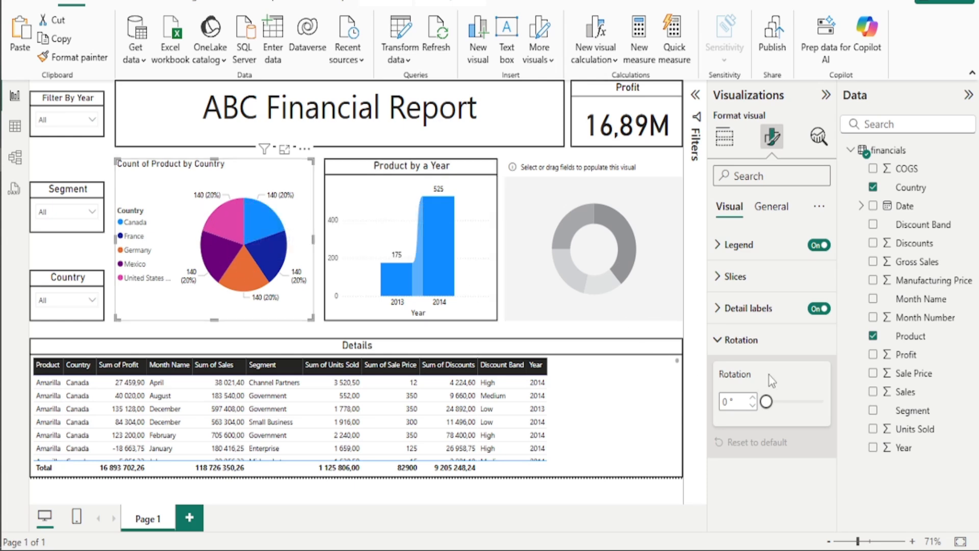
{"action": "left_click_drag", "start_coordinate": [766, 401], "coordinate": [792, 401]}
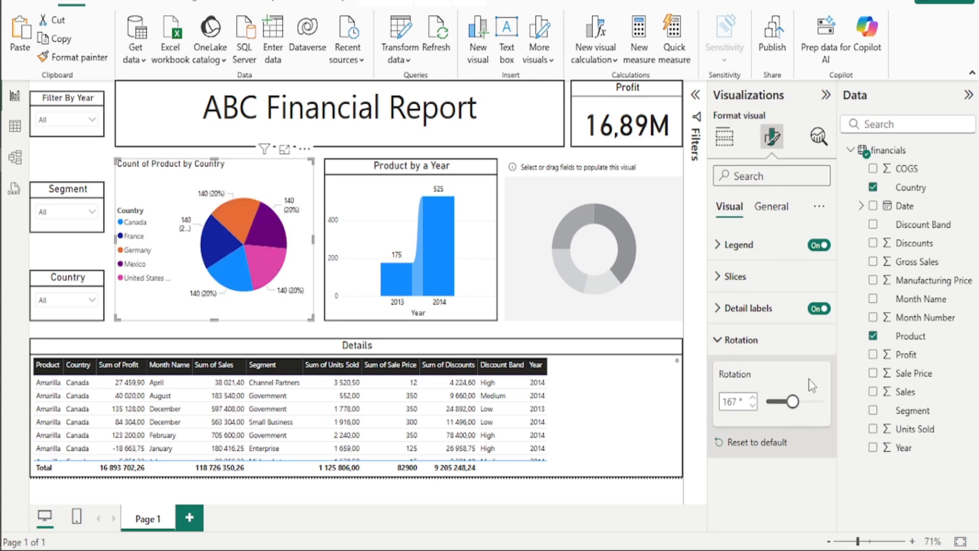
{"action": "left_click_drag", "start_coordinate": [792, 402], "coordinate": [733, 396]}
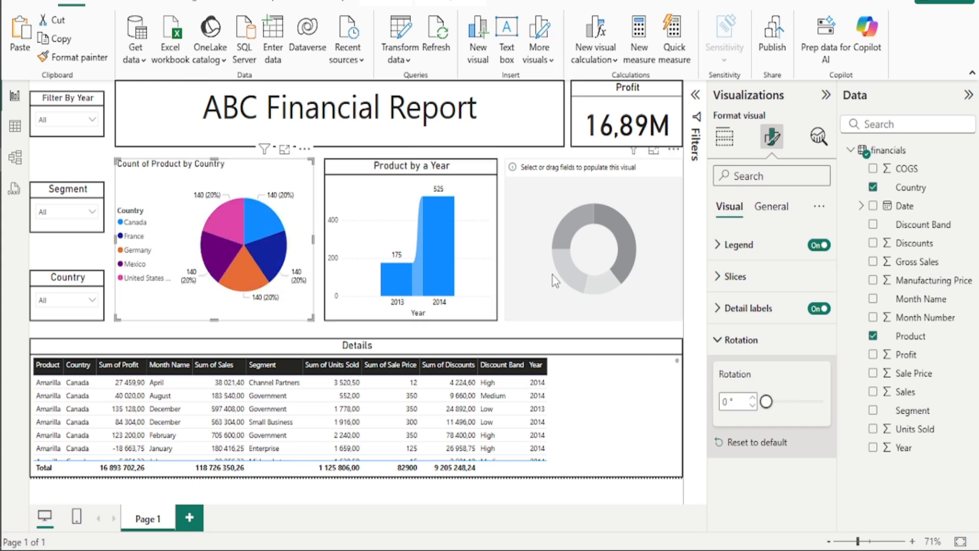
Shorten the pie chart's title text to "Product by Country".
{"action": "left_click", "coordinate": [773, 209]}
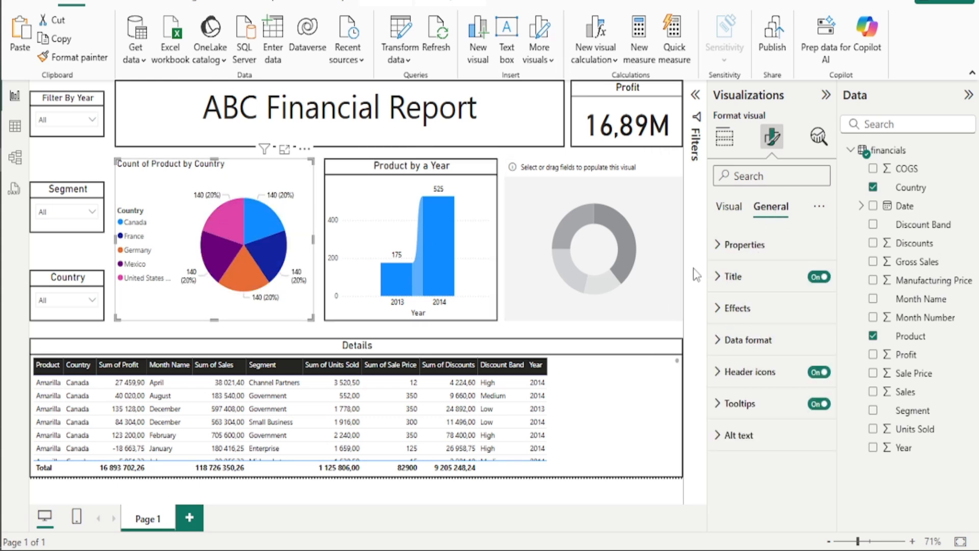
{"action": "left_click", "coordinate": [730, 283]}
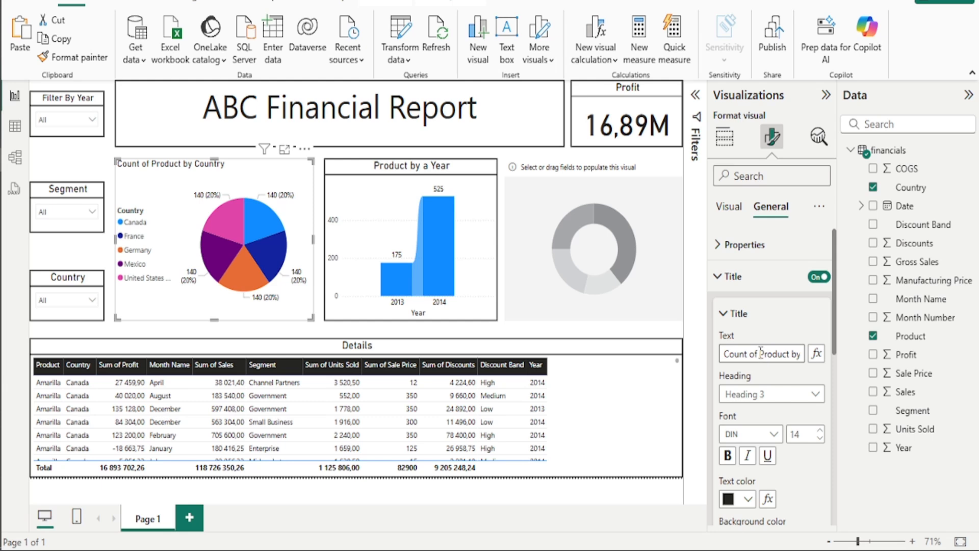
{"action": "left_click_drag", "start_coordinate": [761, 352], "coordinate": [692, 352]}
{"action": "key", "text": "BackSpace"}
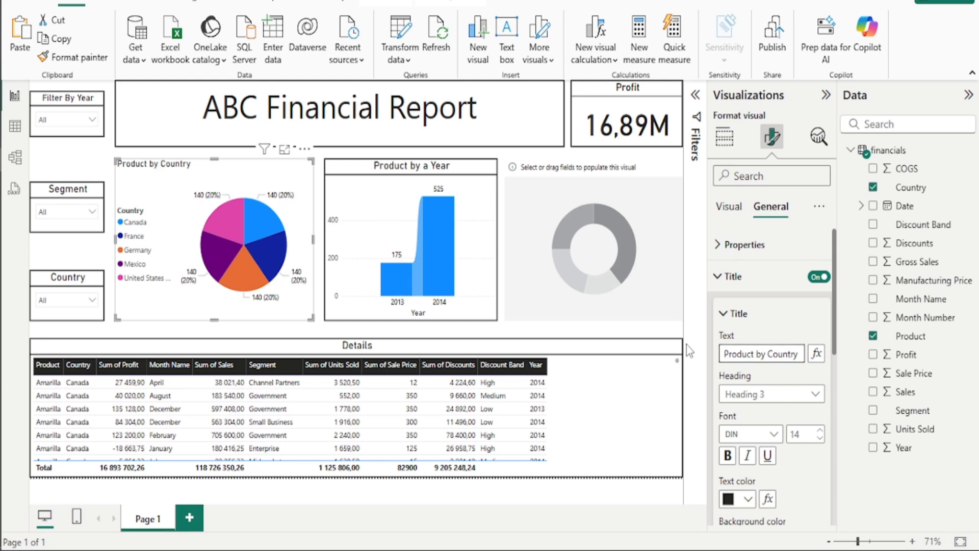
Set the pie chart title's font size to 16 and align it to the center.
{"action": "left_click", "coordinate": [820, 431]}
{"action": "left_click", "coordinate": [820, 432]}
{"action": "scroll", "coordinate": [770, 433], "scroll_direction": "down", "scroll_amount": 3}
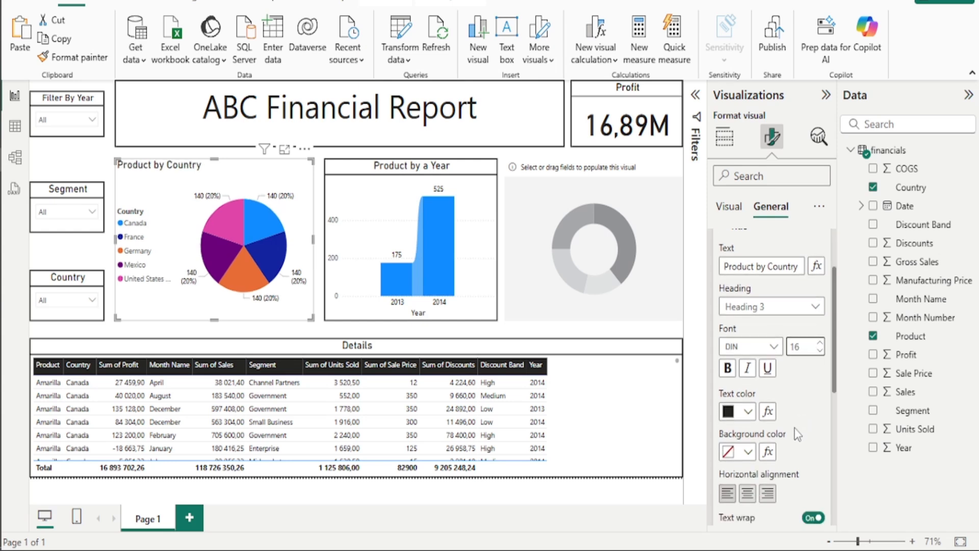
{"action": "left_click", "coordinate": [749, 432]}
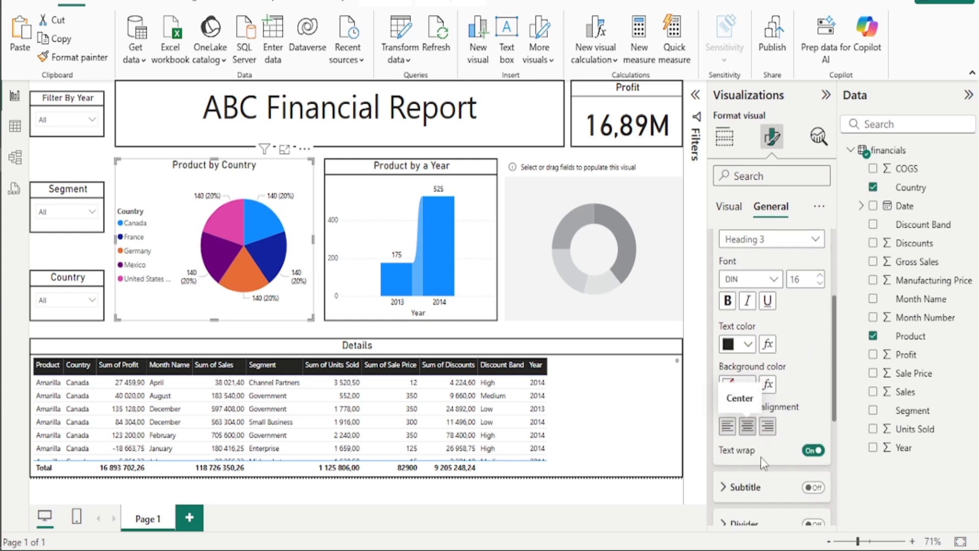
Turn on the divider under the pie chart's title and color it black.
{"action": "scroll", "coordinate": [787, 487], "scroll_direction": "down", "scroll_amount": 3}
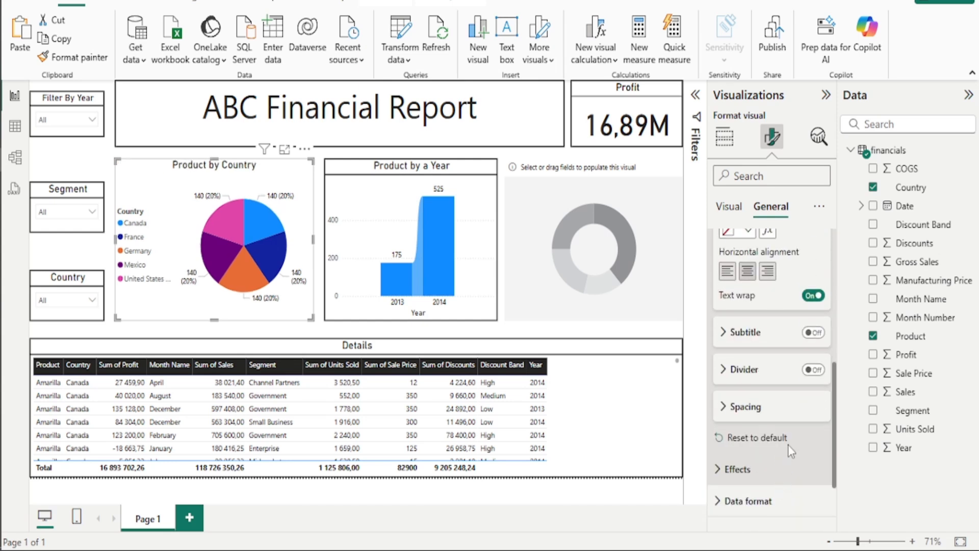
{"action": "left_click", "coordinate": [812, 370]}
{"action": "left_click", "coordinate": [744, 369]}
{"action": "scroll", "coordinate": [746, 357], "scroll_direction": "down", "scroll_amount": 2}
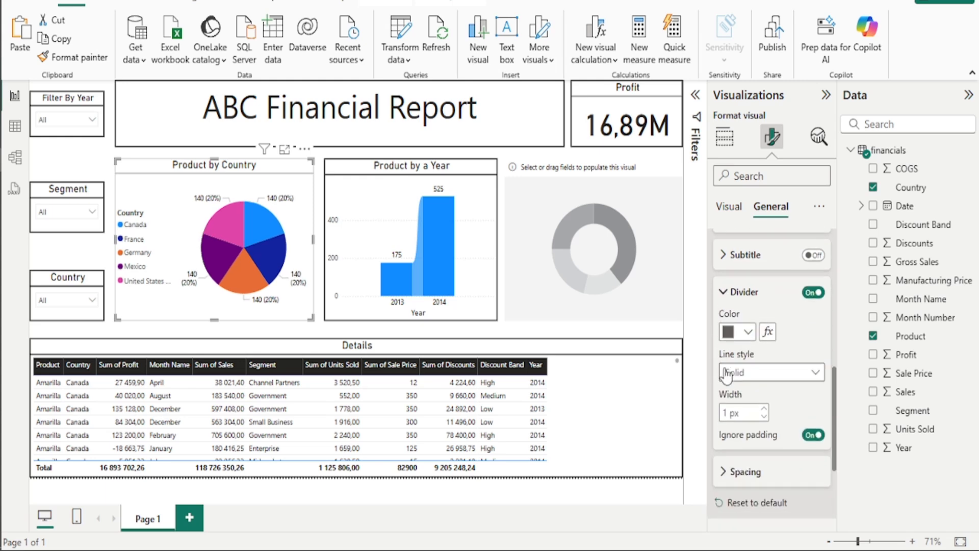
{"action": "left_click", "coordinate": [747, 334]}
{"action": "left_click", "coordinate": [740, 274]}
{"action": "scroll", "coordinate": [763, 393], "scroll_direction": "down", "scroll_amount": 2}
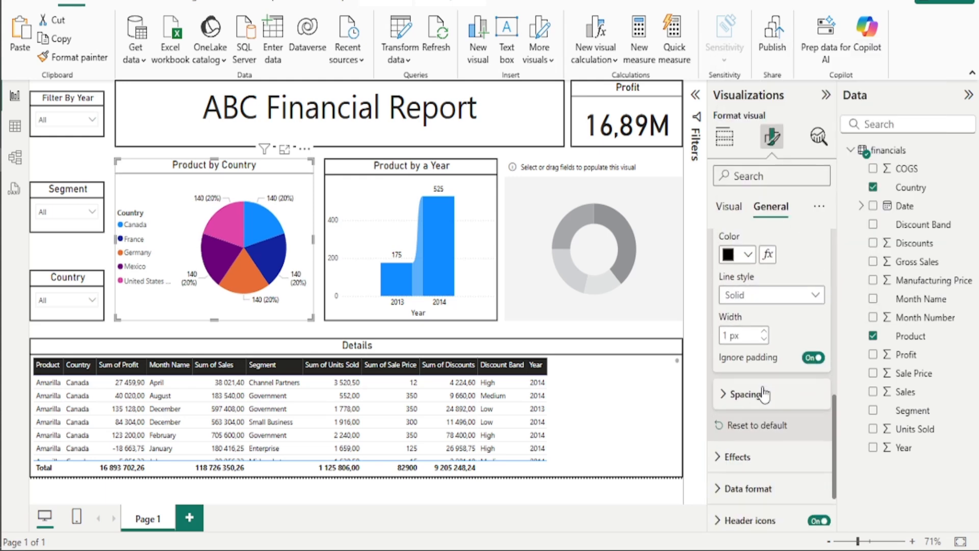
Turn on the pie chart's visual border in black with a width of 2 px.
{"action": "scroll", "coordinate": [764, 394], "scroll_direction": "down", "scroll_amount": 2}
{"action": "left_click", "coordinate": [767, 384]}
{"action": "scroll", "coordinate": [770, 383], "scroll_direction": "down", "scroll_amount": 3}
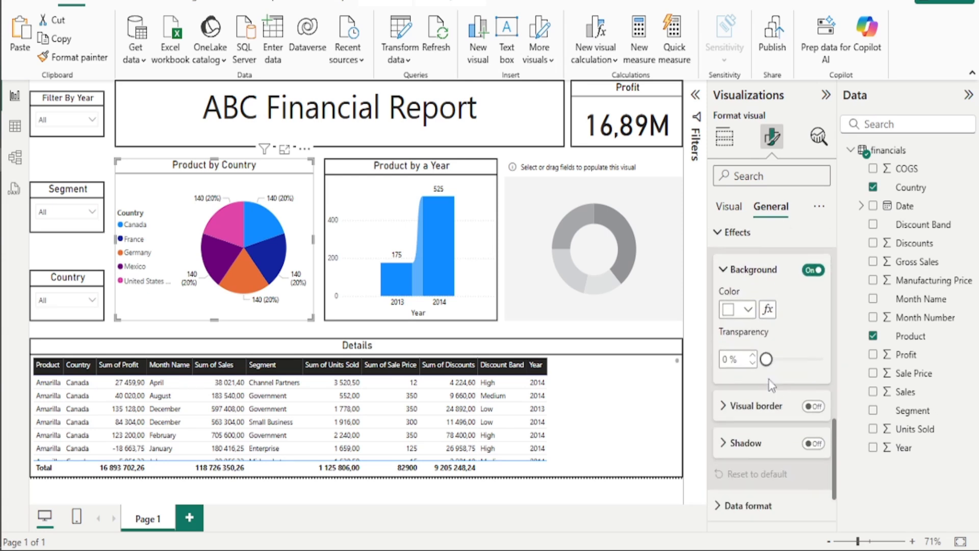
{"action": "scroll", "coordinate": [769, 378], "scroll_direction": "down", "scroll_amount": 2}
{"action": "left_click", "coordinate": [813, 324]}
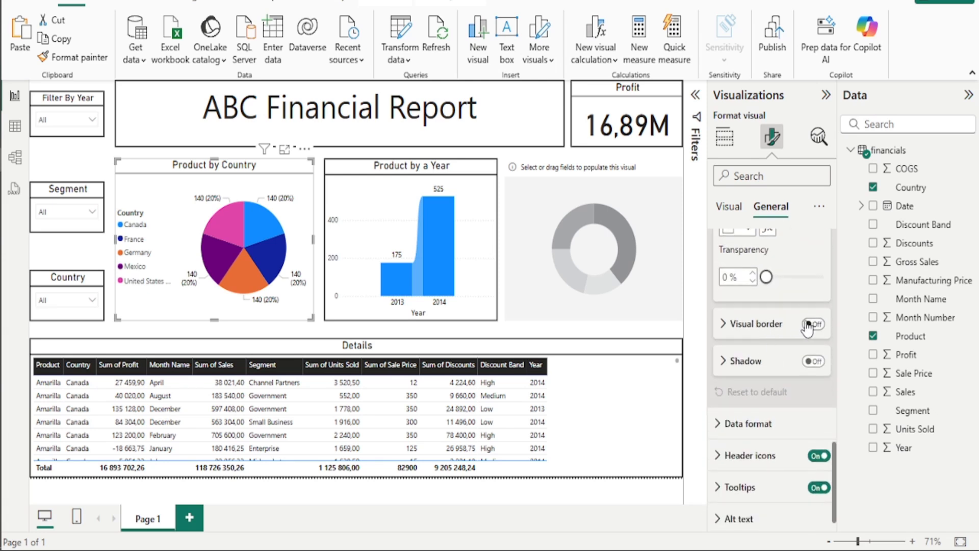
{"action": "left_click", "coordinate": [760, 326]}
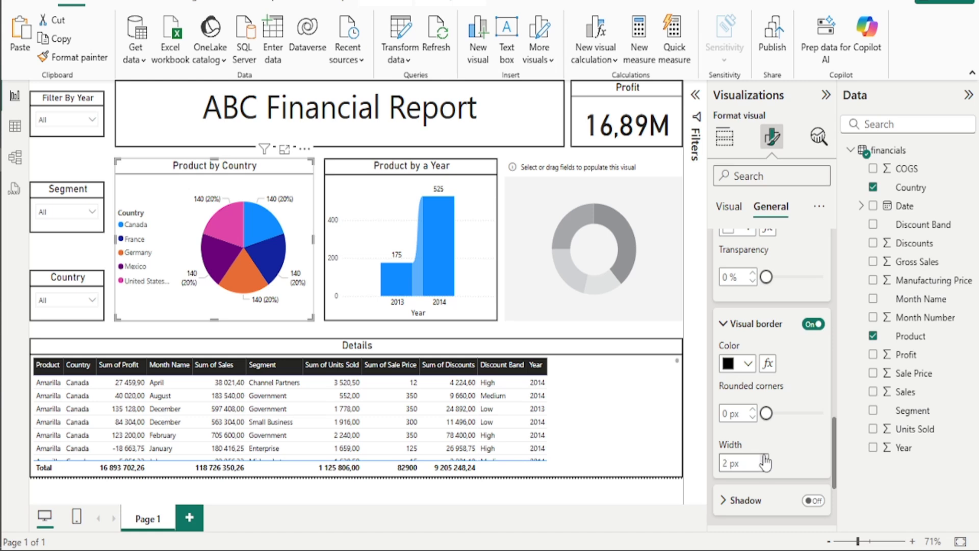
{"action": "scroll", "coordinate": [783, 443], "scroll_direction": "down", "scroll_amount": 4}
{"action": "scroll", "coordinate": [783, 443], "scroll_direction": "up", "scroll_amount": 5}
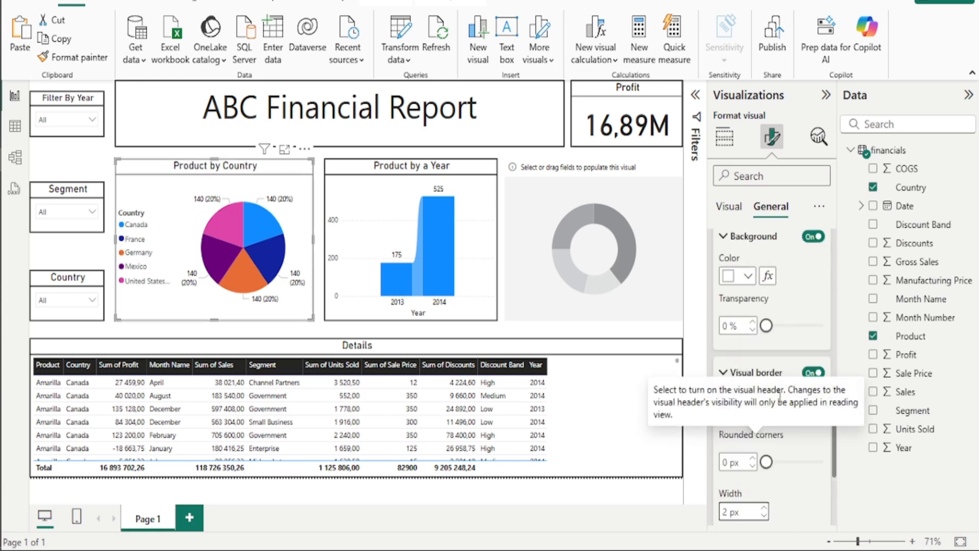
{"action": "scroll", "coordinate": [779, 397], "scroll_direction": "up", "scroll_amount": 3}
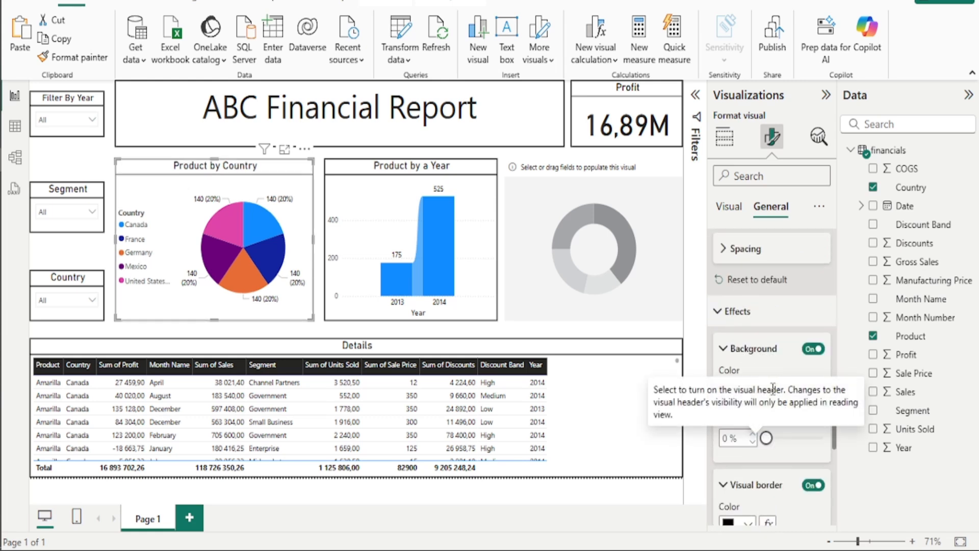
{"action": "left_click", "coordinate": [720, 311]}
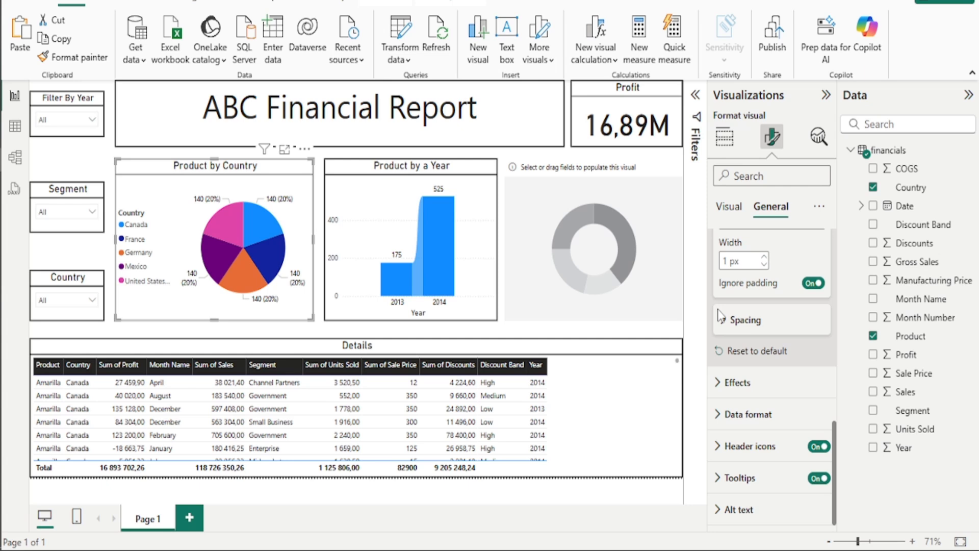
{"action": "left_click", "coordinate": [549, 153]}
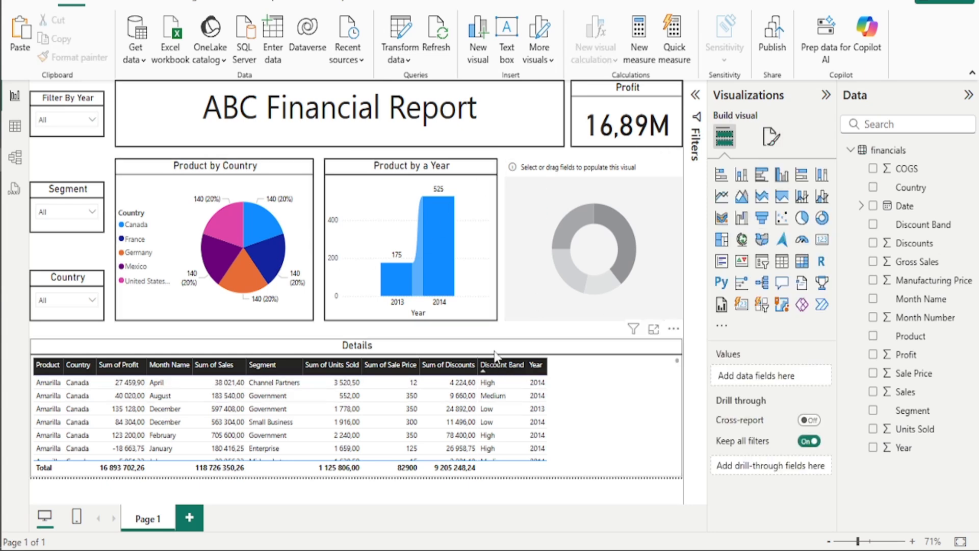
{"action": "left_click", "coordinate": [560, 184]}
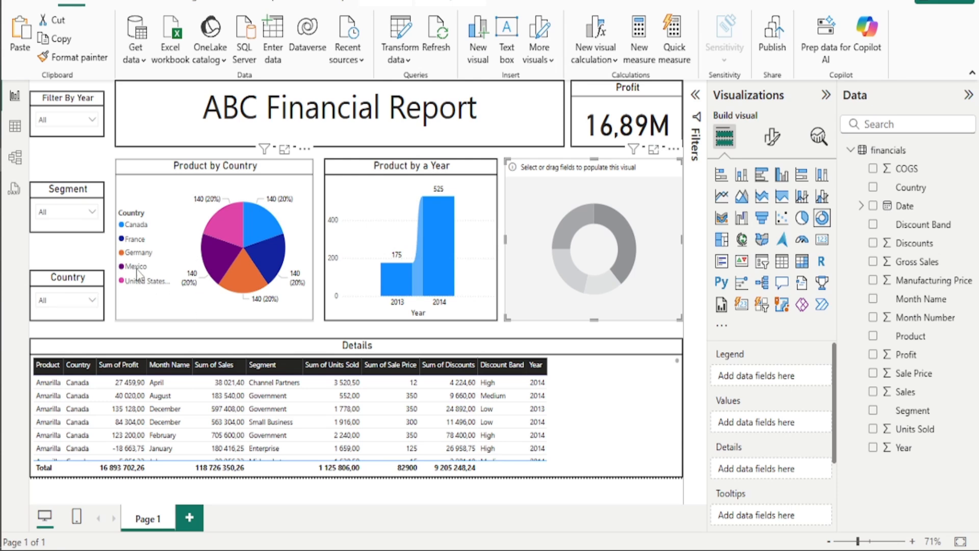
Set the text color of the Product by Country pie chart's legend to black.
{"action": "left_click", "coordinate": [163, 193]}
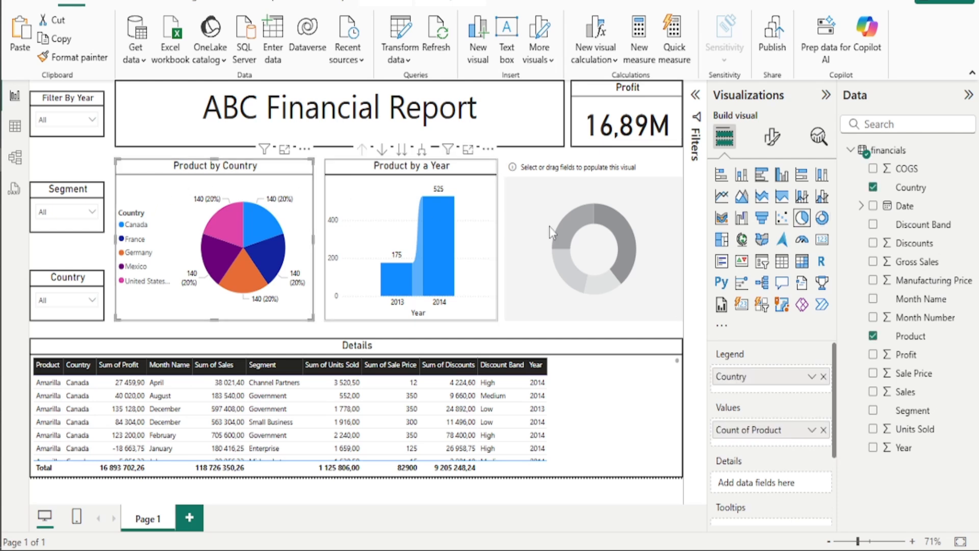
{"action": "left_click", "coordinate": [773, 142]}
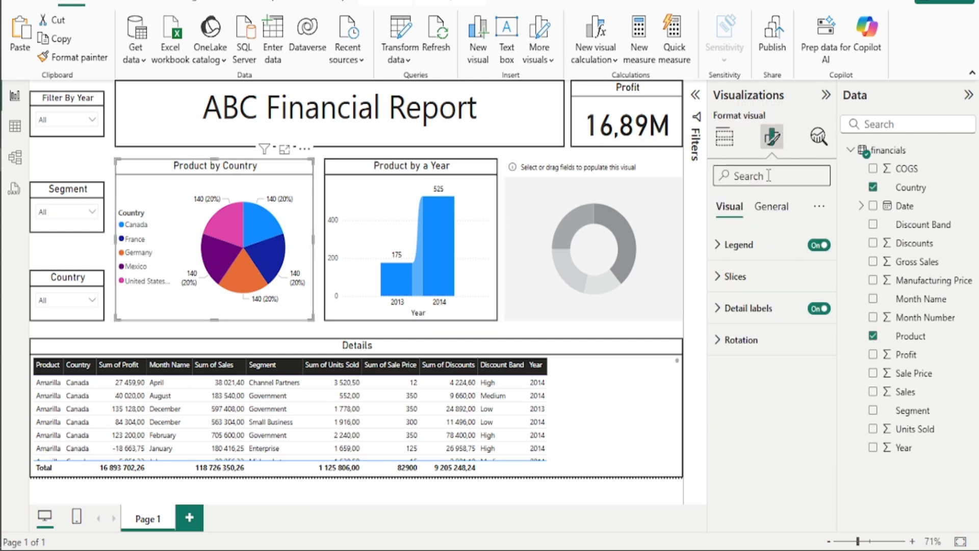
{"action": "left_click", "coordinate": [743, 278]}
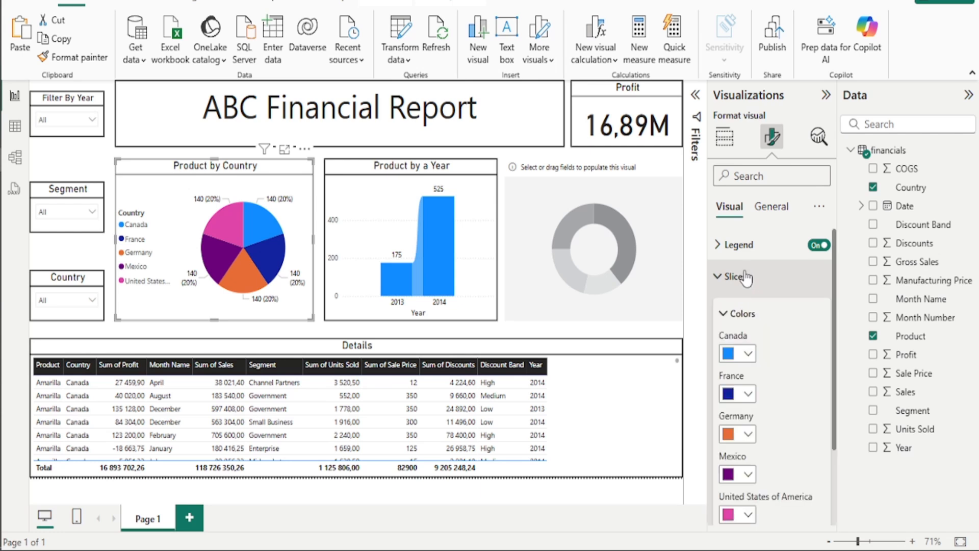
{"action": "left_click", "coordinate": [740, 245]}
{"action": "left_click", "coordinate": [775, 363]}
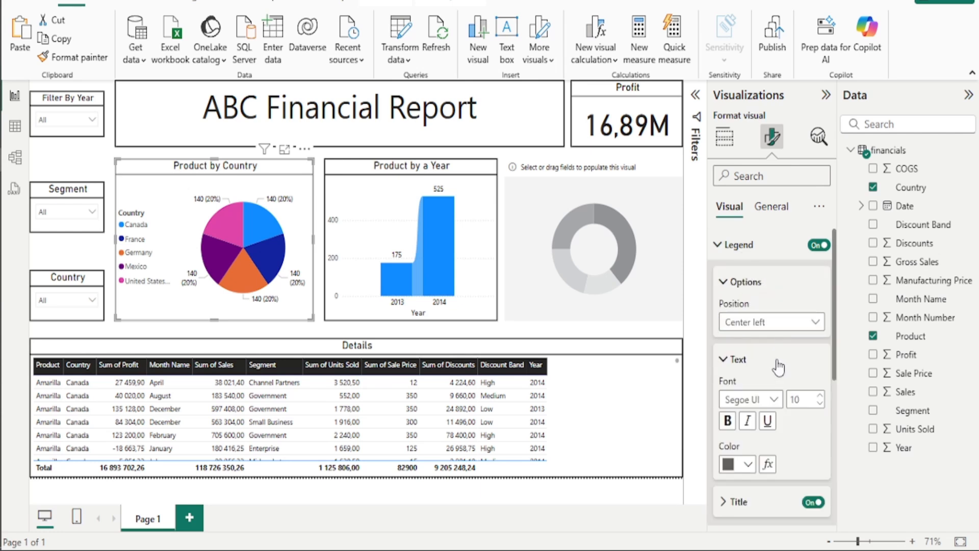
{"action": "scroll", "coordinate": [755, 387], "scroll_direction": "down", "scroll_amount": 2}
{"action": "left_click", "coordinate": [748, 386]}
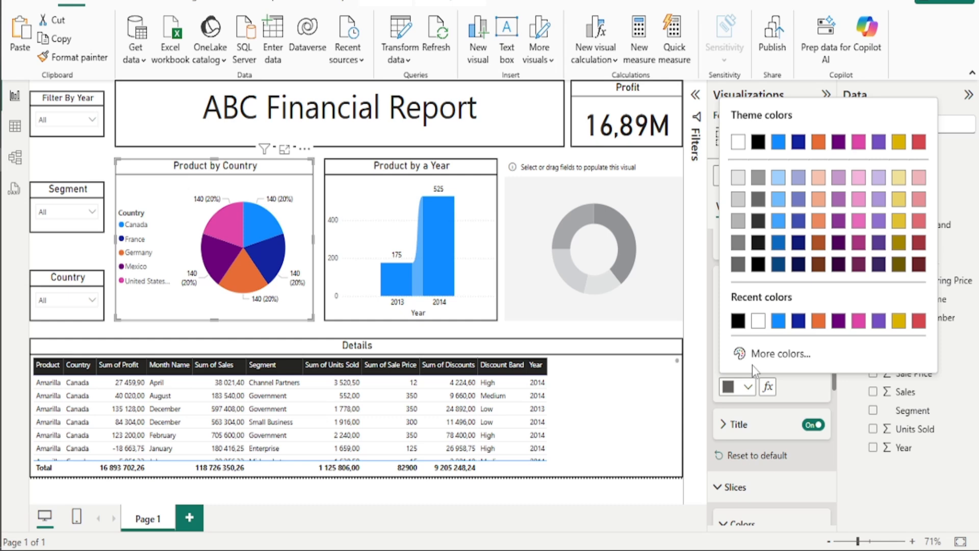
{"action": "left_click", "coordinate": [738, 321]}
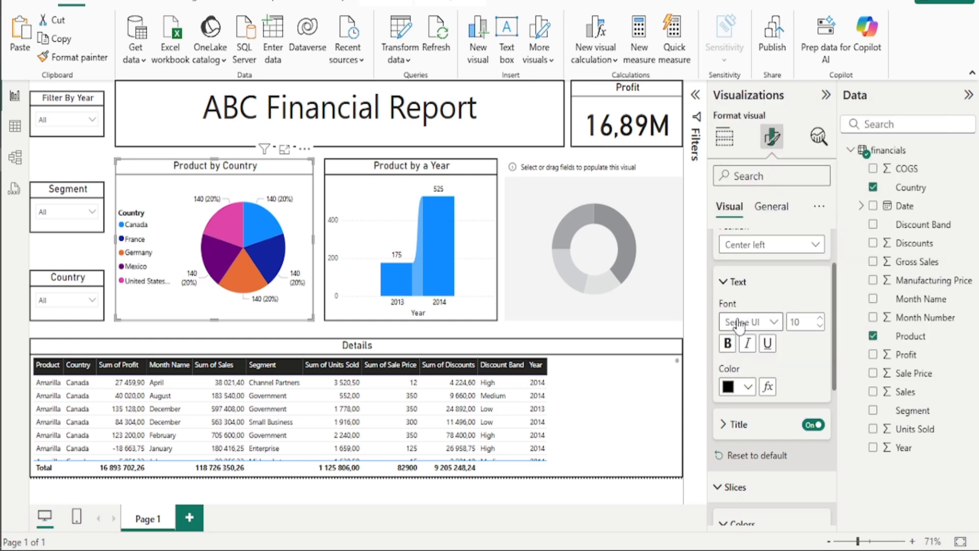
{"action": "left_click", "coordinate": [512, 162]}
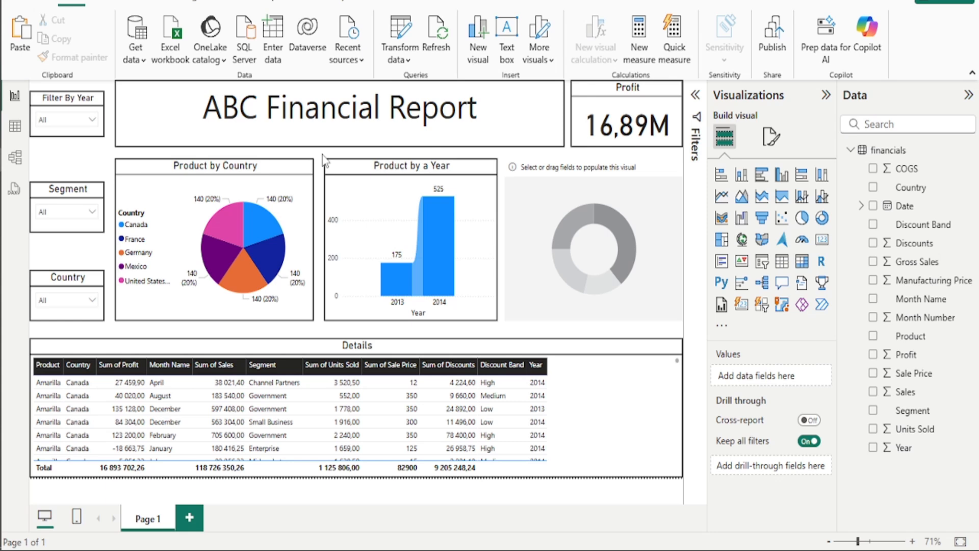
Populate the empty donut chart with Product as legend and Count of Segment as values, and open its formatting options.
{"action": "mouse_move", "coordinate": [420, 214]}
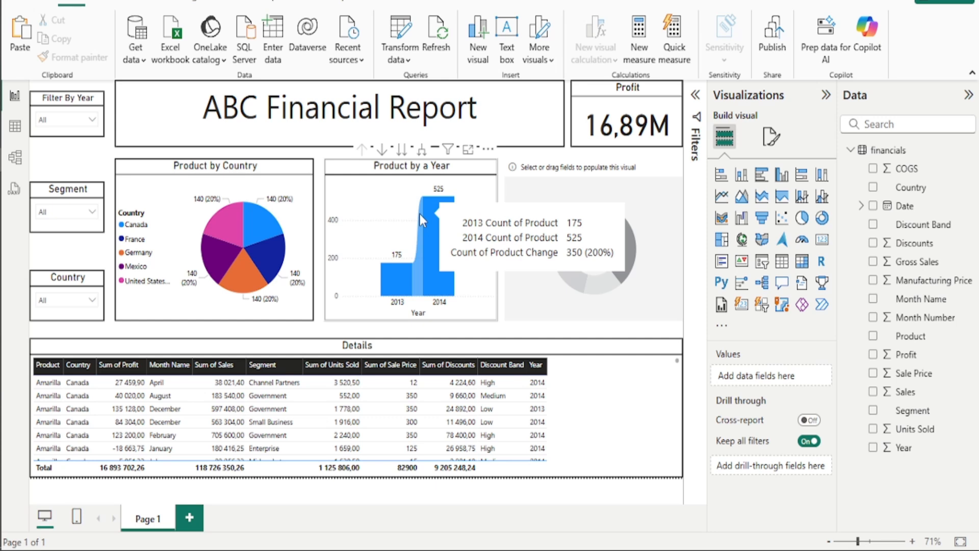
{"action": "left_click", "coordinate": [585, 305]}
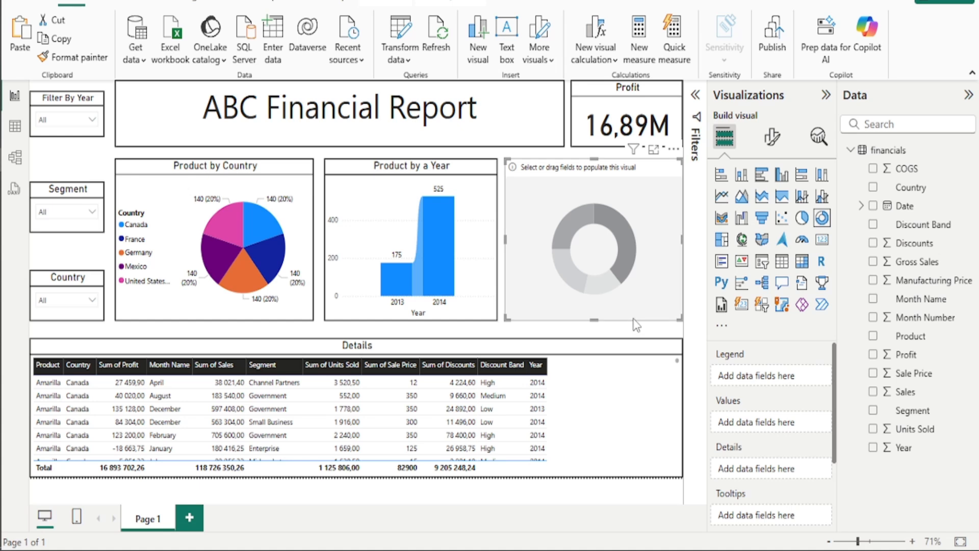
{"action": "left_click", "coordinate": [873, 410]}
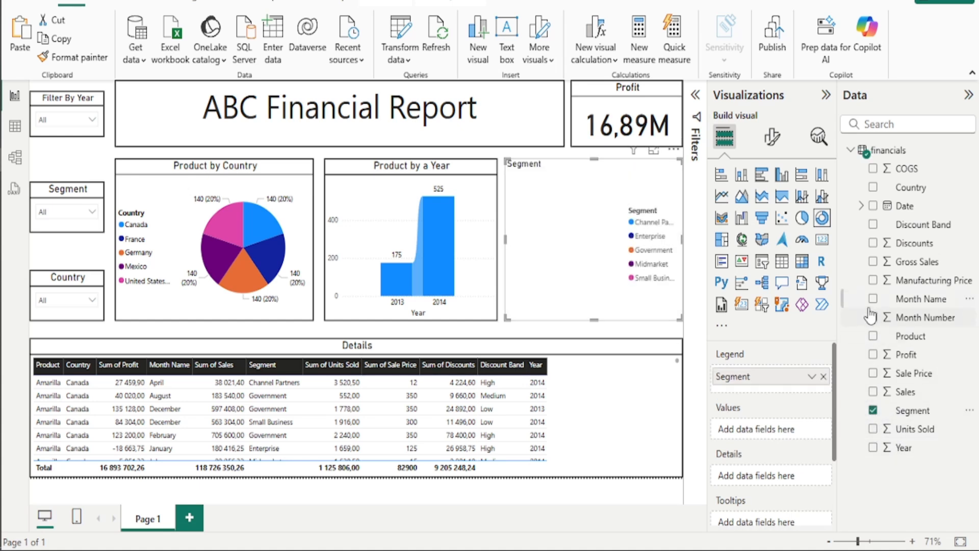
{"action": "left_click_drag", "start_coordinate": [767, 376], "coordinate": [772, 423]}
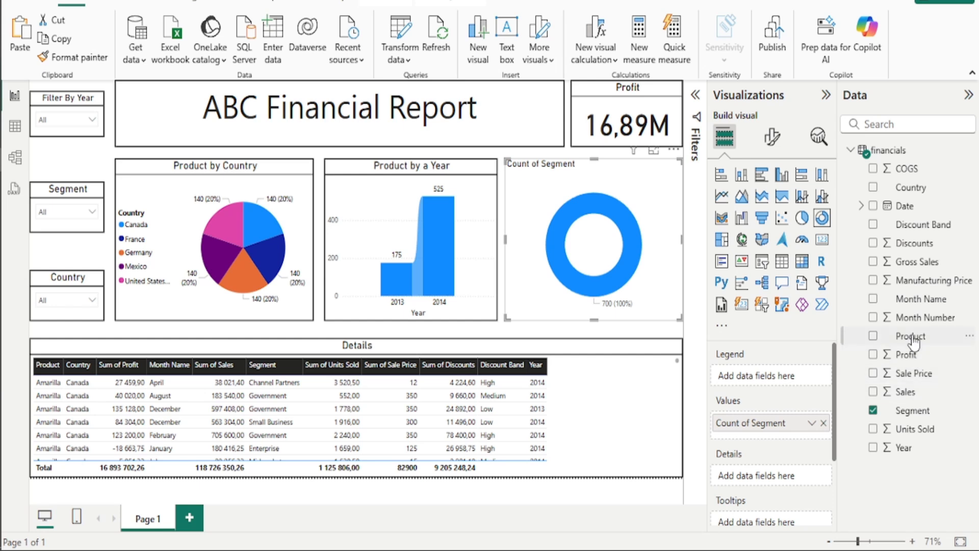
{"action": "left_click_drag", "start_coordinate": [912, 338], "coordinate": [786, 378]}
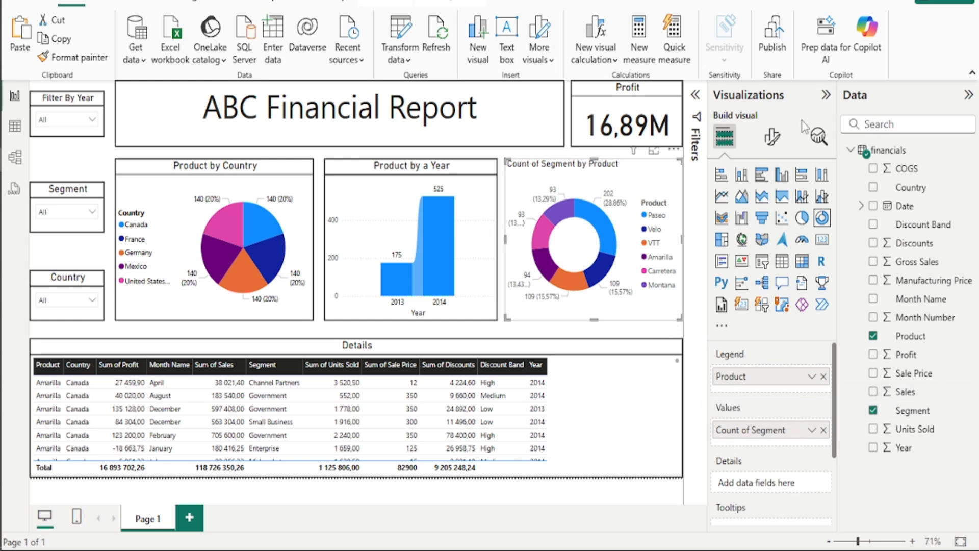
{"action": "left_click", "coordinate": [772, 137]}
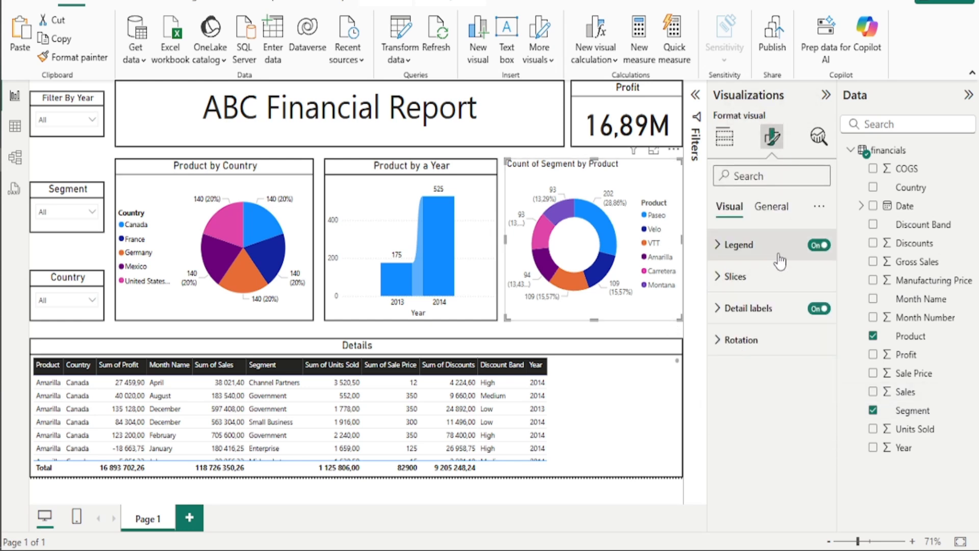
{"action": "left_click", "coordinate": [818, 246]}
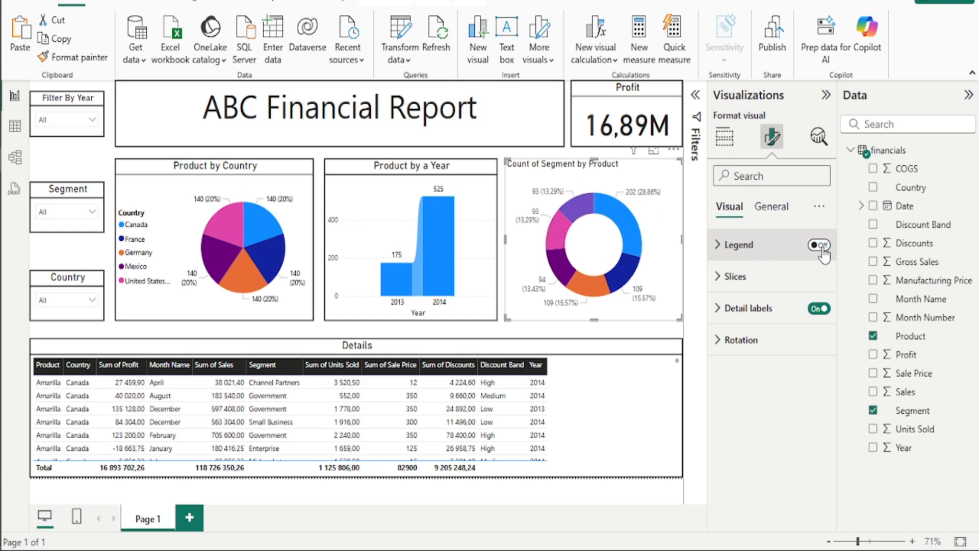
{"action": "left_click", "coordinate": [818, 246]}
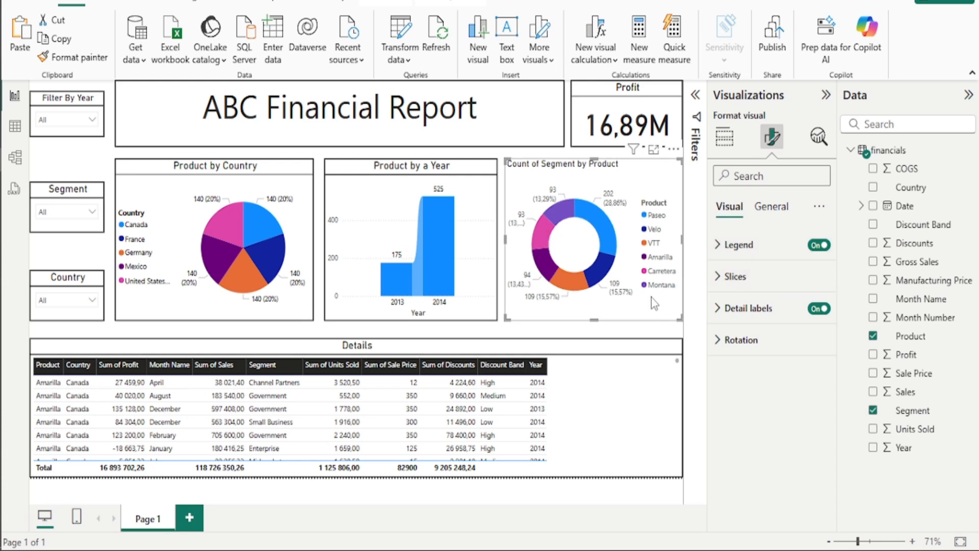
{"action": "left_click", "coordinate": [717, 290]}
{"action": "scroll", "coordinate": [766, 373], "scroll_direction": "down", "scroll_amount": 3}
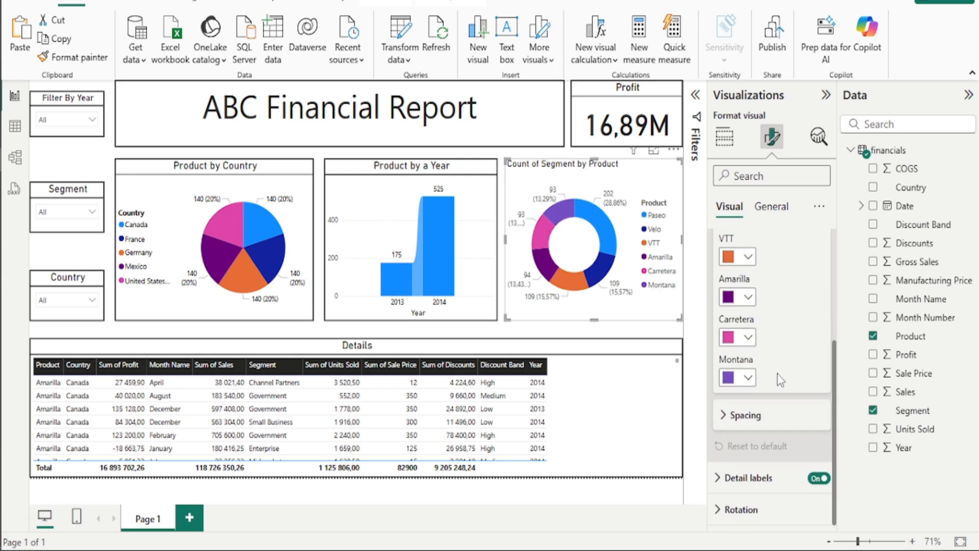
{"action": "scroll", "coordinate": [779, 380], "scroll_direction": "up", "scroll_amount": 3}
{"action": "left_click", "coordinate": [731, 305]}
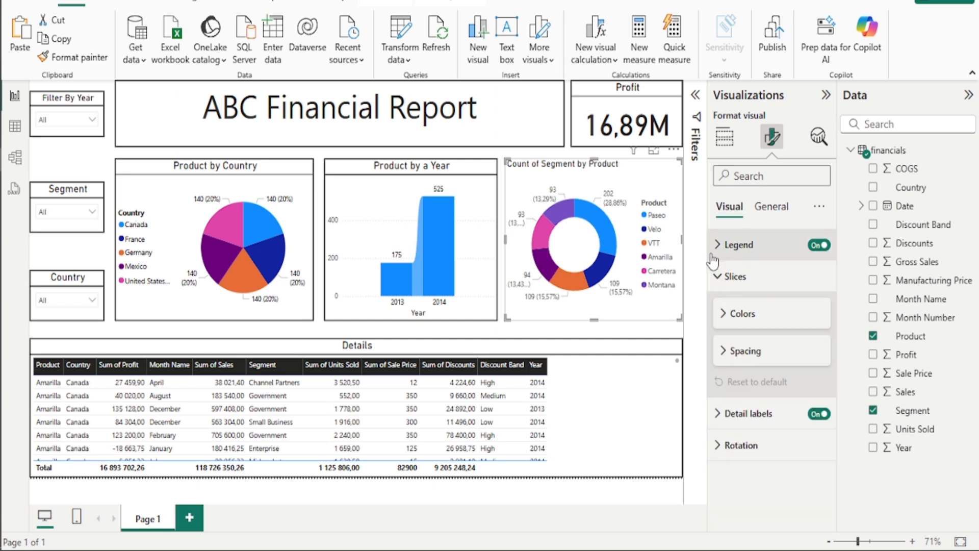
Set the text color of the donut chart's legend to black.
{"action": "left_click", "coordinate": [737, 245]}
{"action": "left_click", "coordinate": [764, 371]}
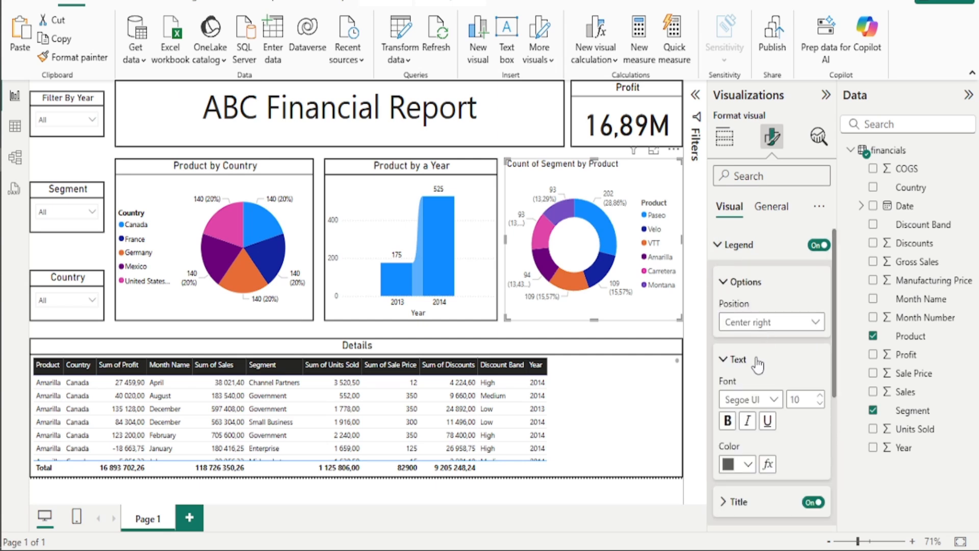
{"action": "scroll", "coordinate": [747, 400], "scroll_direction": "down", "scroll_amount": 2}
{"action": "left_click", "coordinate": [746, 386]}
{"action": "left_click", "coordinate": [740, 326]}
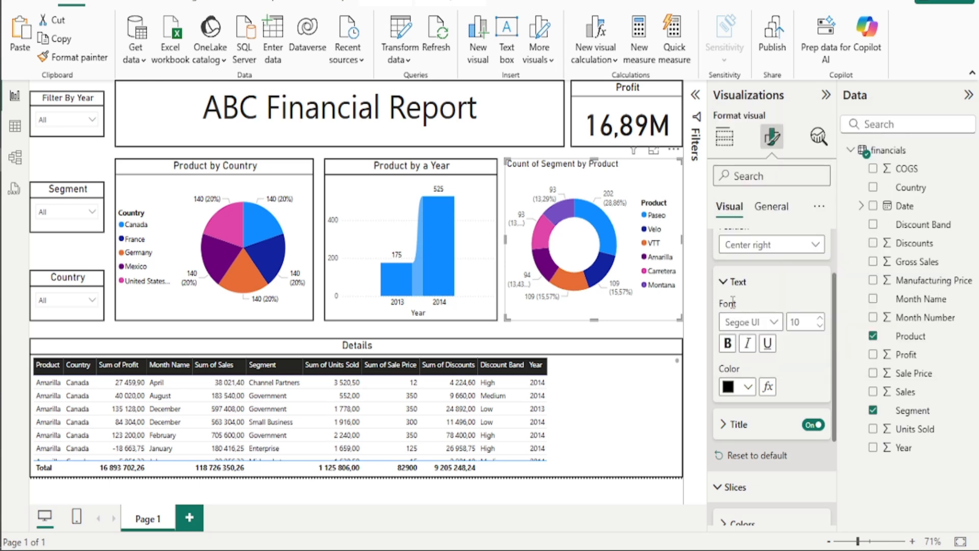
Review the donut chart's legend position, legend title and slice color settings.
{"action": "scroll", "coordinate": [734, 306], "scroll_direction": "up", "scroll_amount": 2}
{"action": "scroll", "coordinate": [734, 306], "scroll_direction": "down", "scroll_amount": 2}
{"action": "scroll", "coordinate": [737, 309], "scroll_direction": "up", "scroll_amount": 2}
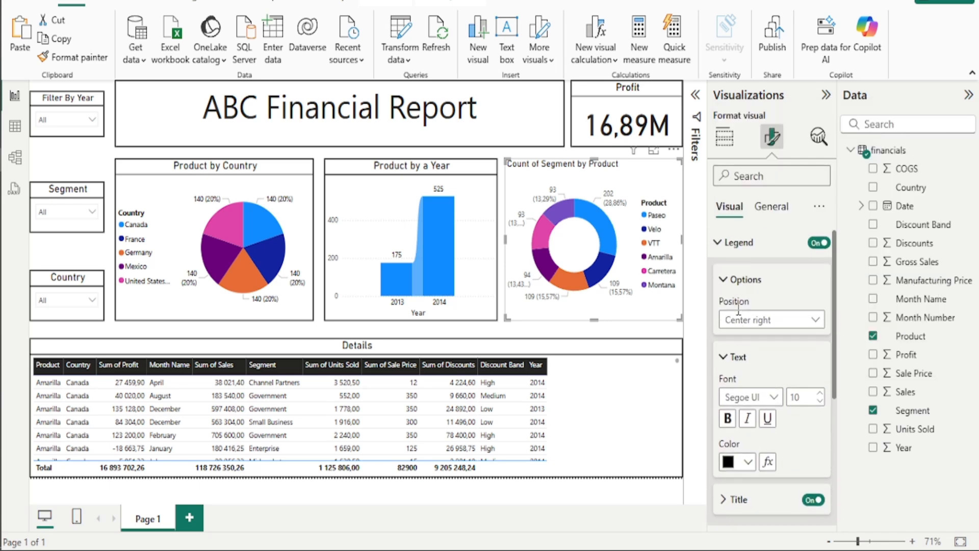
{"action": "scroll", "coordinate": [742, 396], "scroll_direction": "down", "scroll_amount": 4}
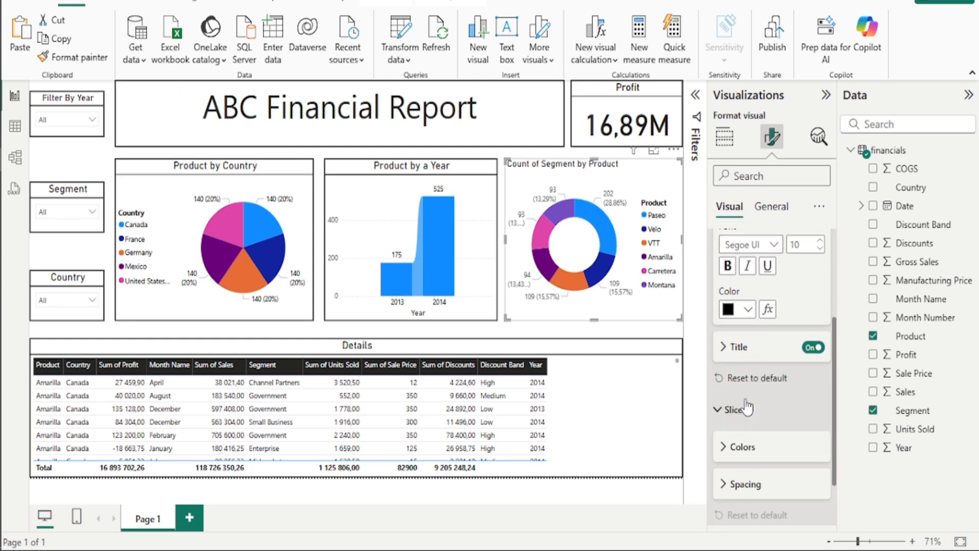
{"action": "left_click", "coordinate": [734, 349]}
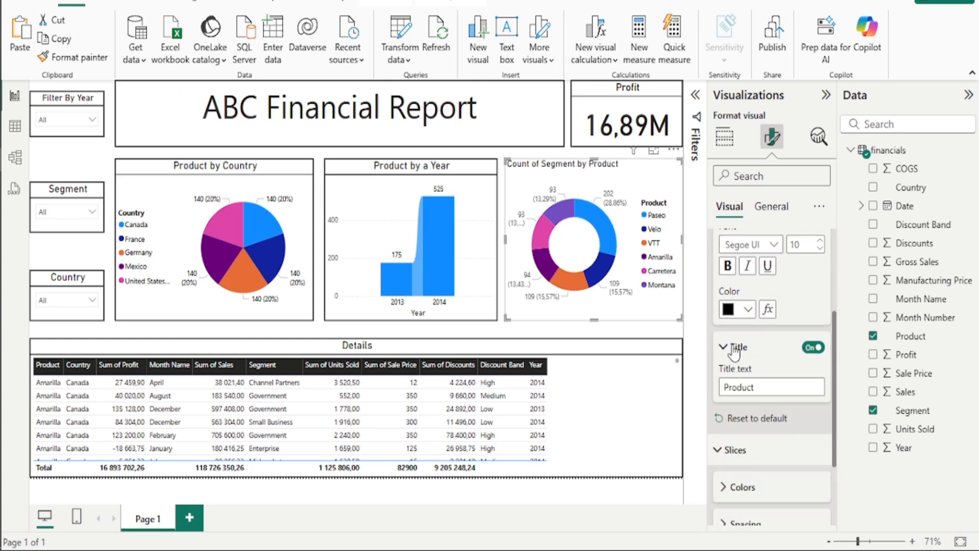
{"action": "left_click", "coordinate": [758, 385]}
{"action": "scroll", "coordinate": [758, 385], "scroll_direction": "down", "scroll_amount": 2}
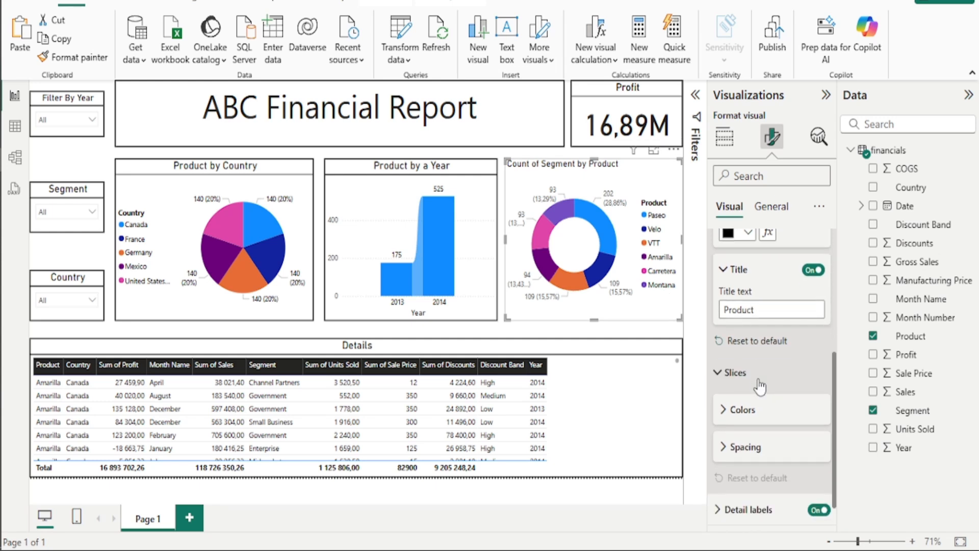
{"action": "scroll", "coordinate": [760, 386], "scroll_direction": "down", "scroll_amount": 1}
{"action": "left_click", "coordinate": [743, 386]}
{"action": "left_click", "coordinate": [743, 386]}
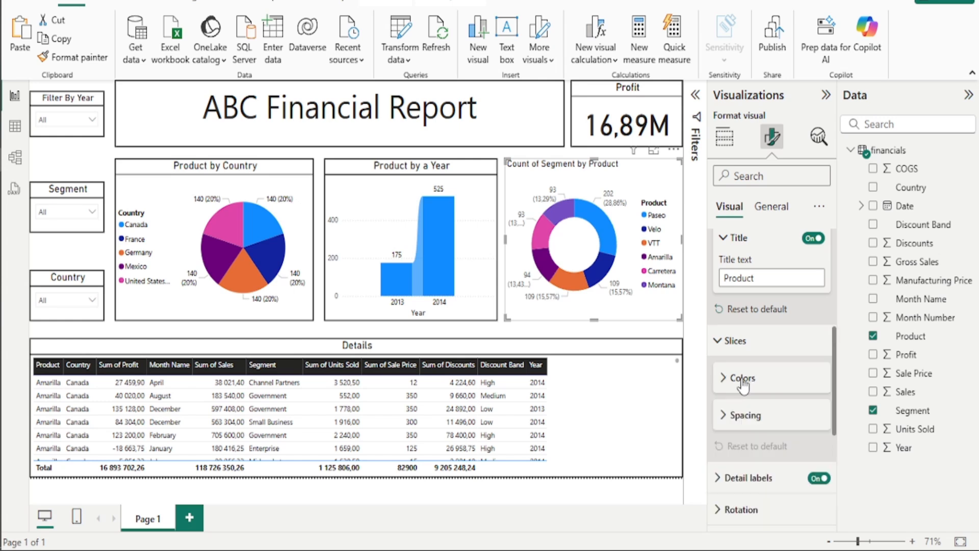
Set the color of the donut chart's detail label values to black.
{"action": "left_click", "coordinate": [747, 477]}
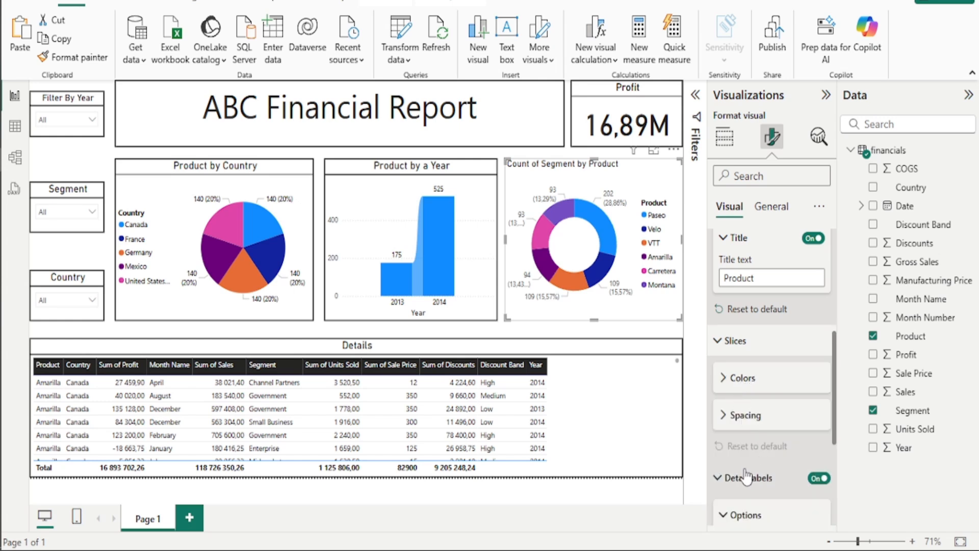
{"action": "scroll", "coordinate": [747, 477], "scroll_direction": "down", "scroll_amount": 5}
{"action": "left_click", "coordinate": [749, 448]}
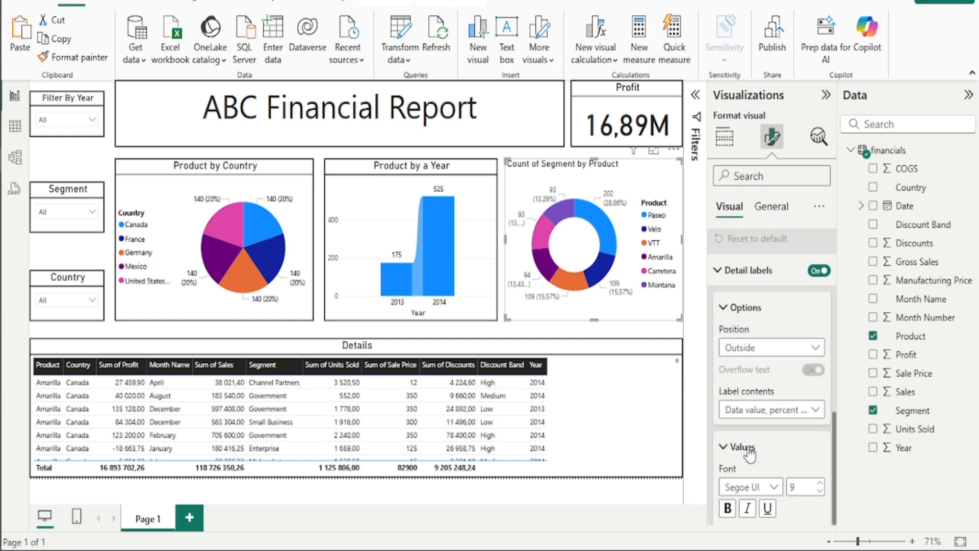
{"action": "scroll", "coordinate": [748, 445], "scroll_direction": "down", "scroll_amount": 5}
{"action": "left_click", "coordinate": [748, 319]}
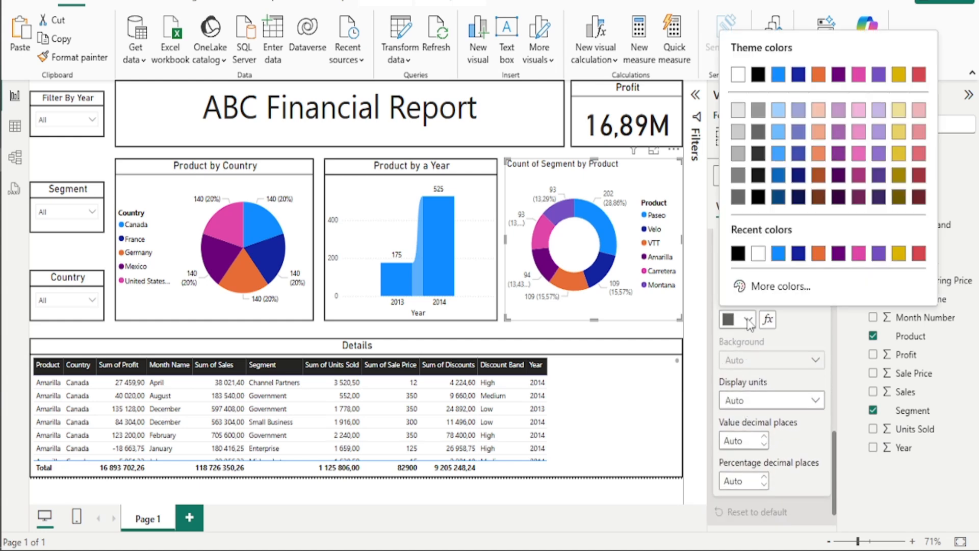
{"action": "left_click", "coordinate": [738, 258]}
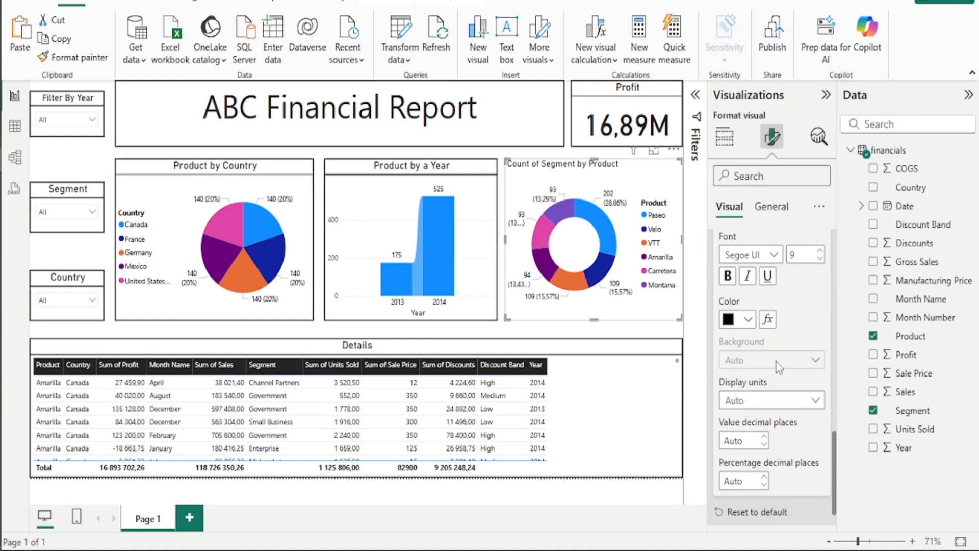
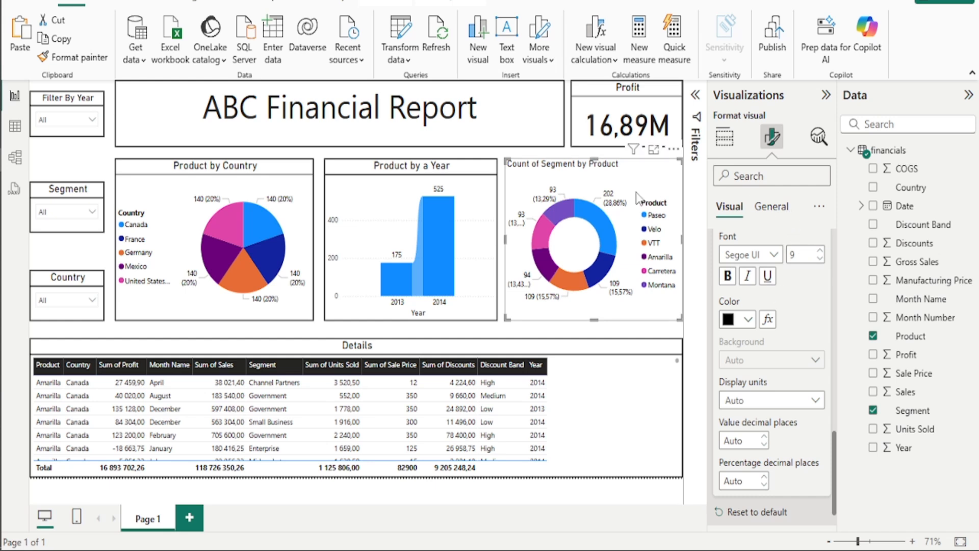
Shorten the donut chart's title text to "Segment by Product".
{"action": "scroll", "coordinate": [772, 357], "scroll_direction": "down", "scroll_amount": 1}
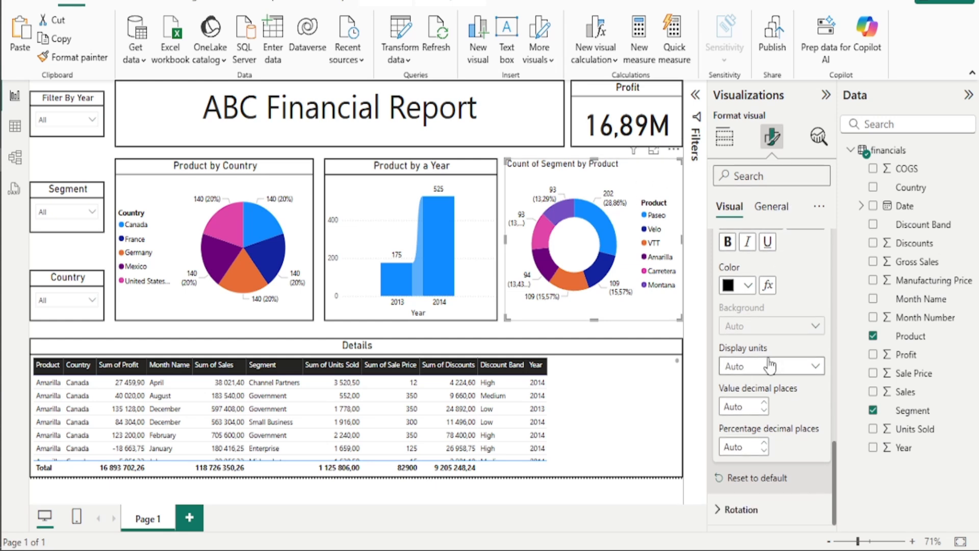
{"action": "scroll", "coordinate": [771, 365], "scroll_direction": "up", "scroll_amount": 3}
{"action": "scroll", "coordinate": [771, 365], "scroll_direction": "down", "scroll_amount": 3}
{"action": "left_click", "coordinate": [771, 206]}
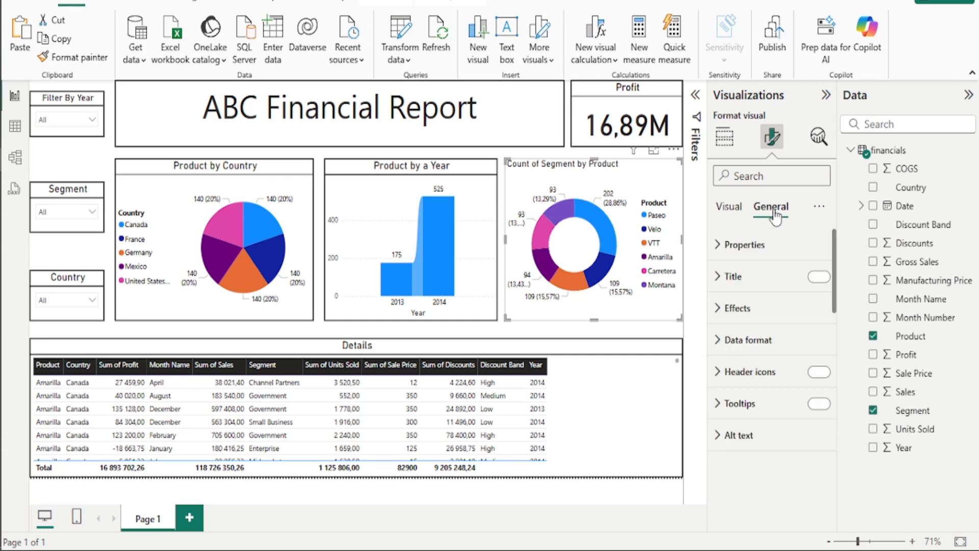
{"action": "left_click", "coordinate": [760, 278]}
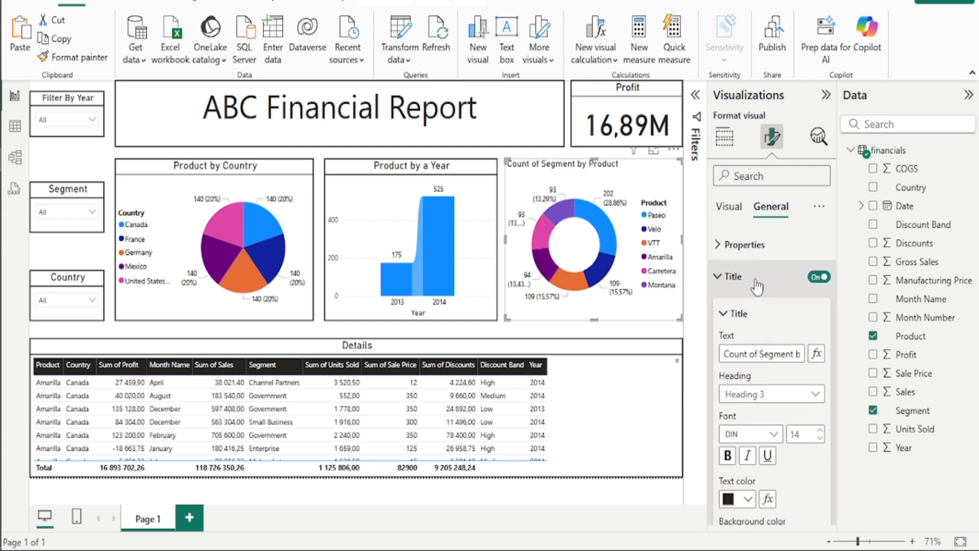
{"action": "double_click", "coordinate": [761, 353]}
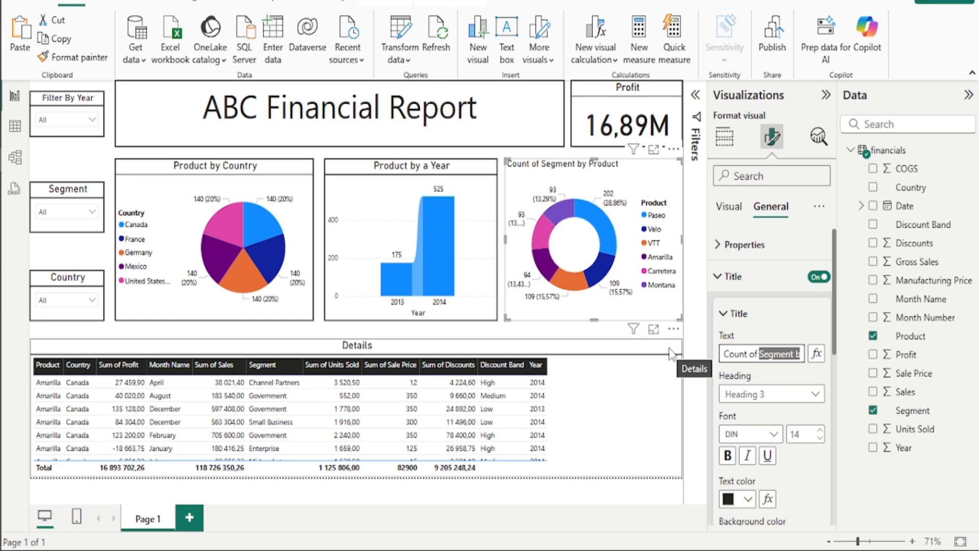
{"action": "key", "text": "ctrl+shift+Left"}
{"action": "key", "text": "ctrl+shift+Left"}
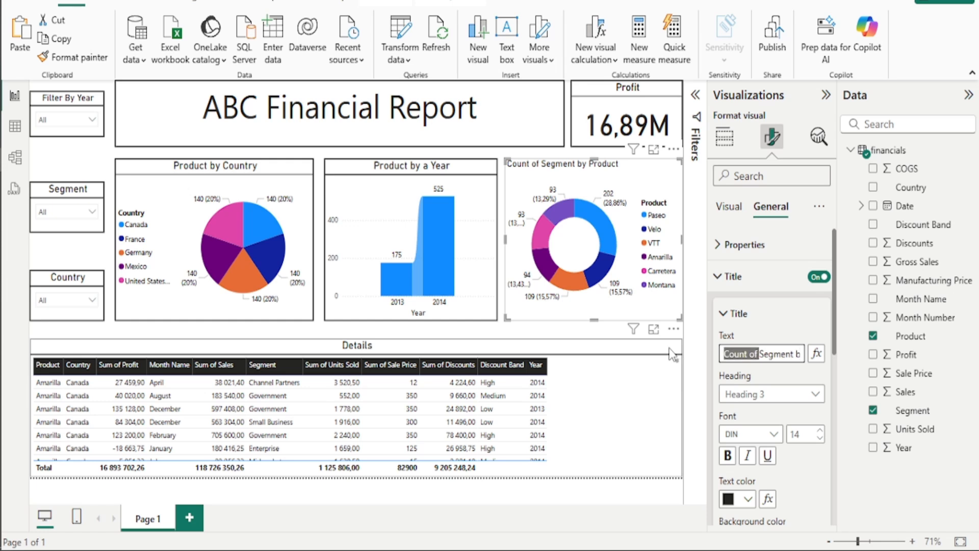
{"action": "key", "text": "BackSpace"}
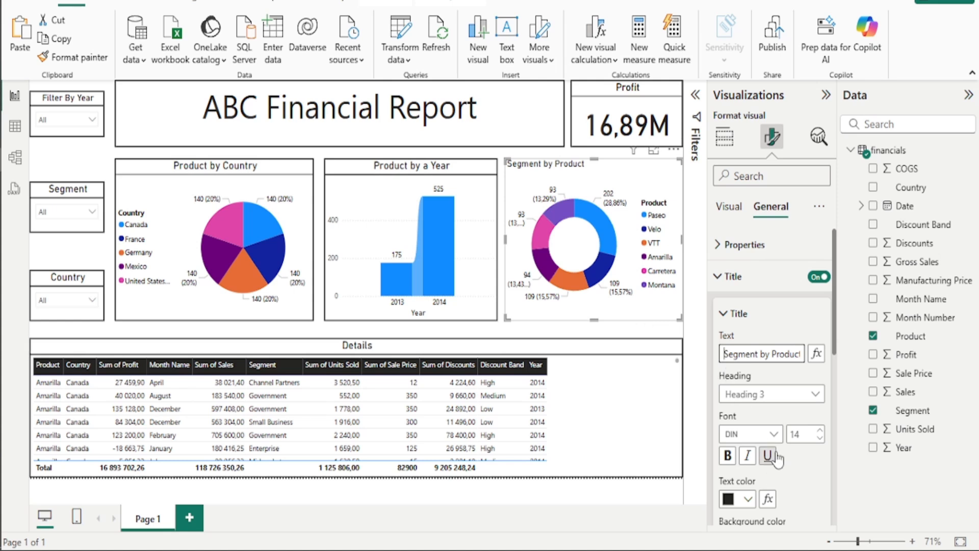
Set the donut chart's title font size to 16 and center the title horizontally.
{"action": "left_click", "coordinate": [820, 430]}
{"action": "left_click", "coordinate": [820, 429]}
{"action": "scroll", "coordinate": [803, 456], "scroll_direction": "down", "scroll_amount": 2}
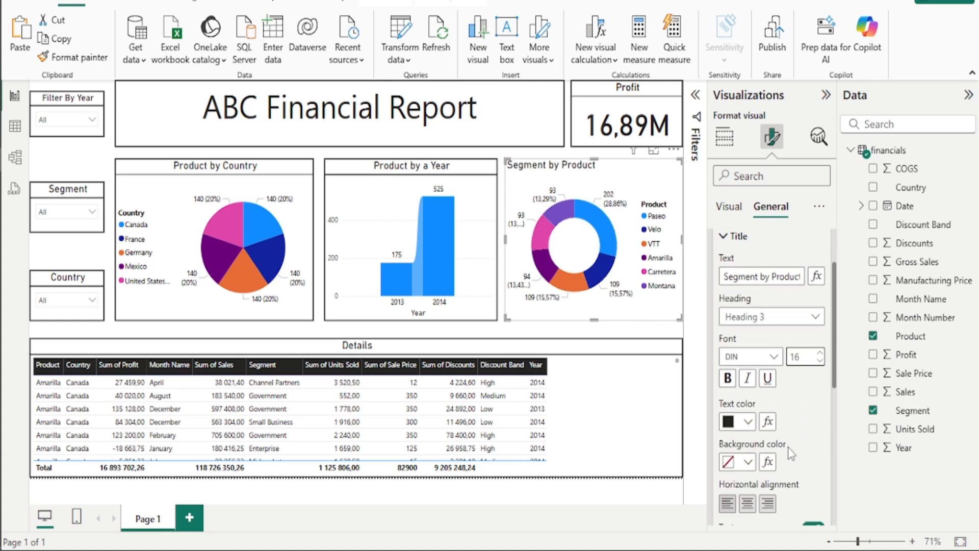
{"action": "left_click", "coordinate": [748, 503]}
{"action": "scroll", "coordinate": [760, 464], "scroll_direction": "down", "scroll_amount": 4}
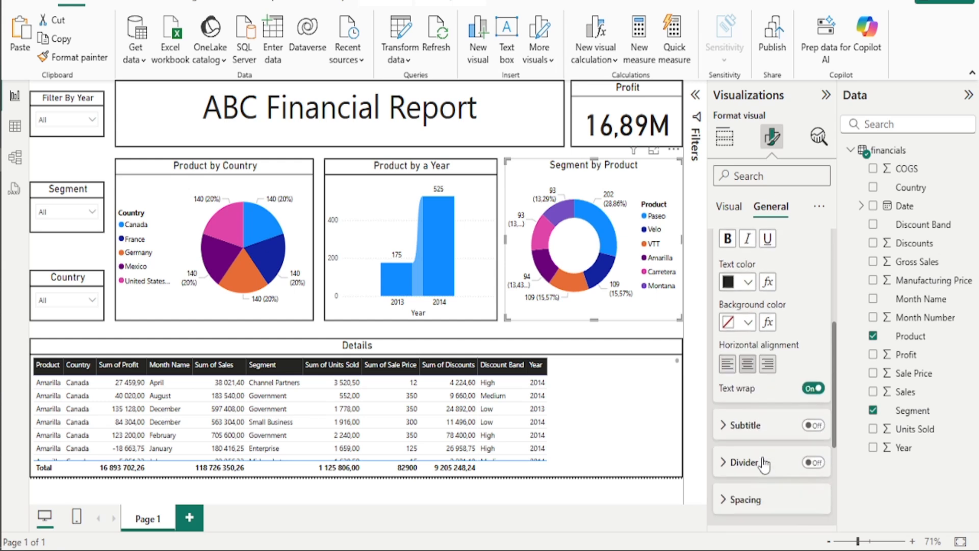
Enable the divider under the donut chart's title and make it black with a width of 2 px.
{"action": "left_click", "coordinate": [813, 447]}
{"action": "scroll", "coordinate": [791, 431], "scroll_direction": "down", "scroll_amount": 2}
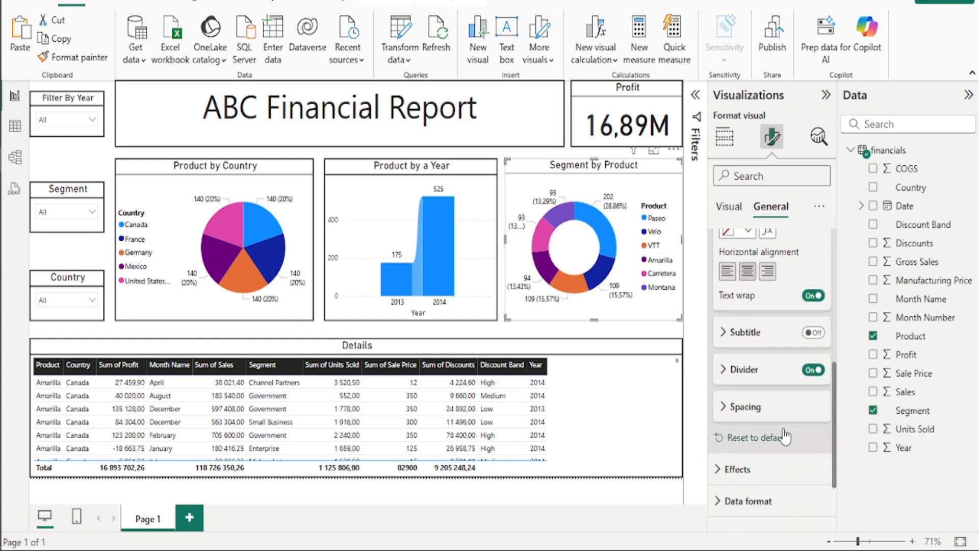
{"action": "left_click", "coordinate": [743, 370]}
{"action": "scroll", "coordinate": [785, 414], "scroll_direction": "down", "scroll_amount": 2}
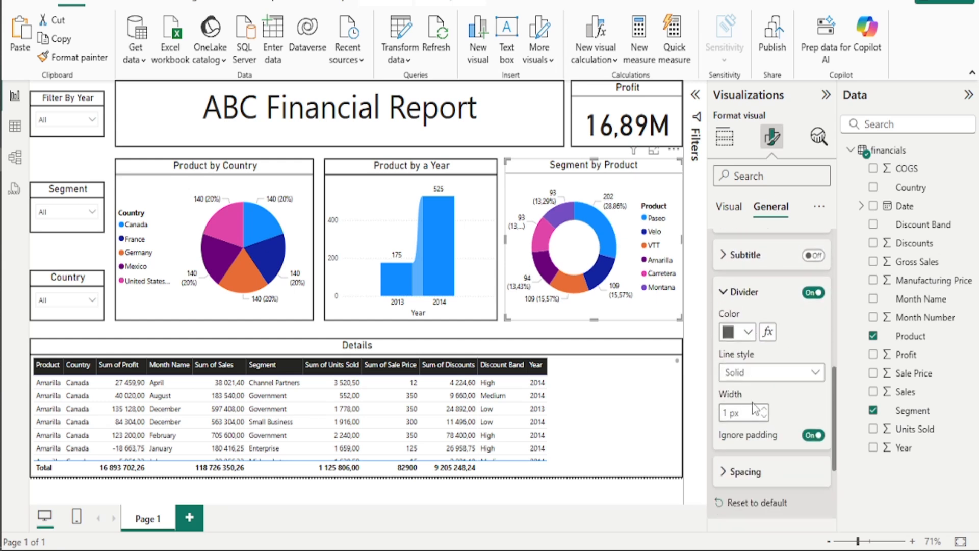
{"action": "left_click", "coordinate": [748, 329]}
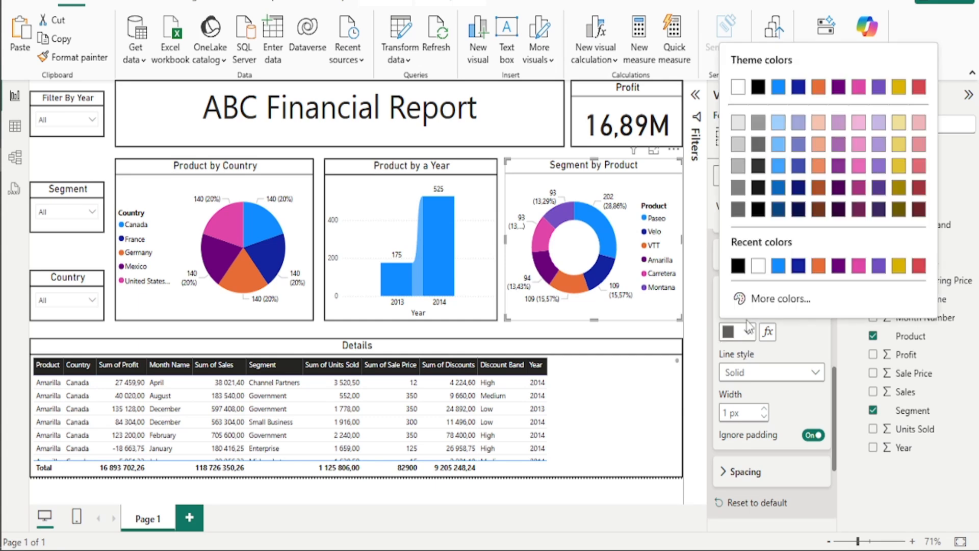
{"action": "left_click", "coordinate": [738, 266]}
{"action": "scroll", "coordinate": [775, 380], "scroll_direction": "down", "scroll_amount": 2}
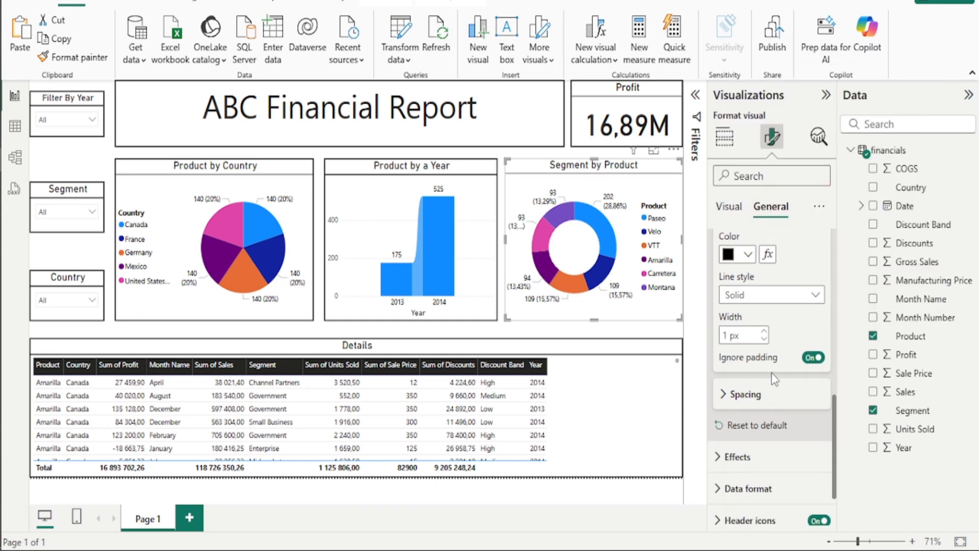
{"action": "left_click", "coordinate": [764, 332]}
{"action": "scroll", "coordinate": [780, 383], "scroll_direction": "down", "scroll_amount": 2}
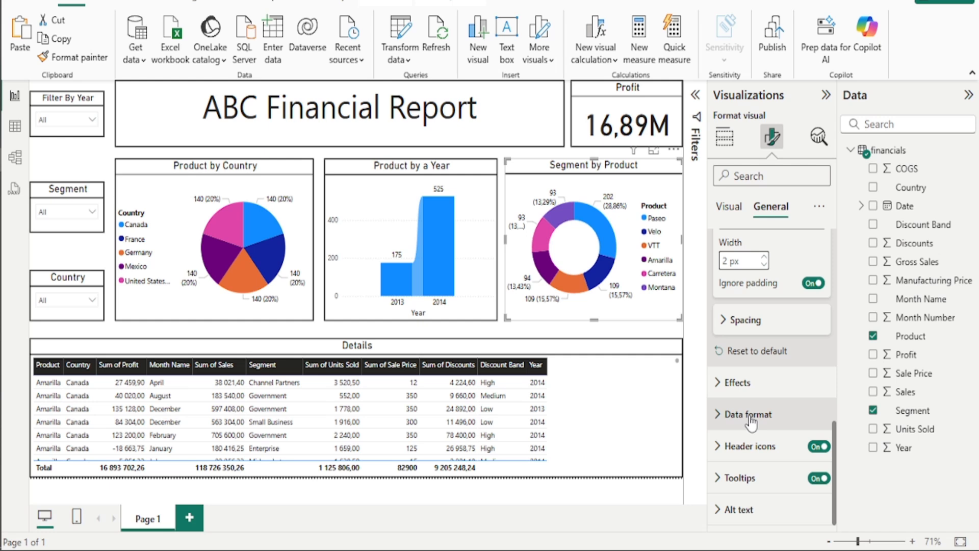
Set the donut chart's visual border width to 2 px and deselect the chart.
{"action": "left_click", "coordinate": [751, 383]}
{"action": "scroll", "coordinate": [770, 378], "scroll_direction": "down", "scroll_amount": 2}
{"action": "left_click", "coordinate": [809, 331]}
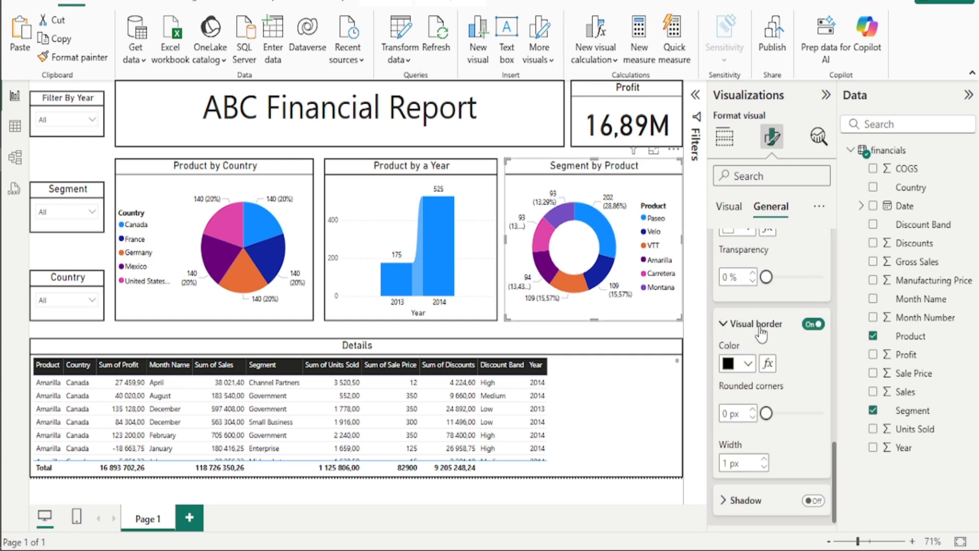
{"action": "left_click", "coordinate": [764, 458]}
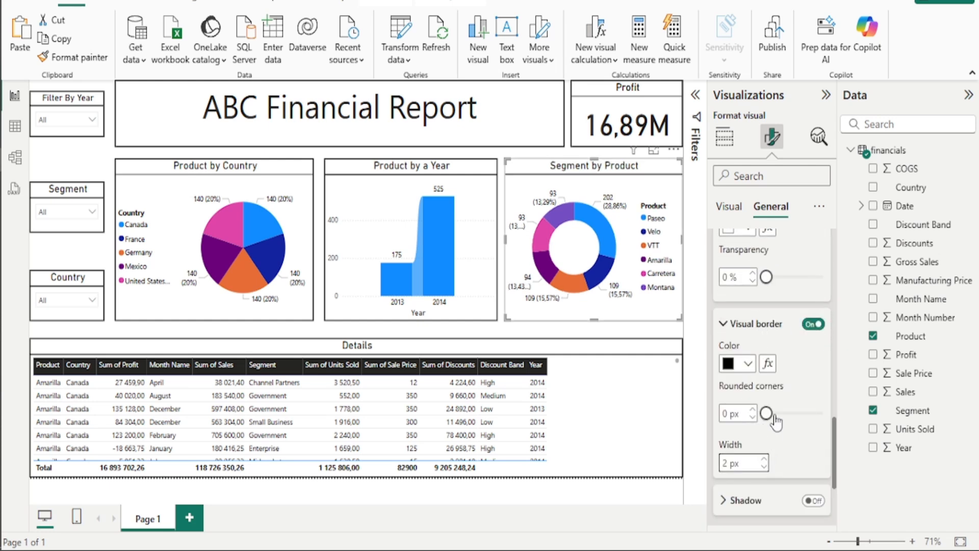
{"action": "left_click", "coordinate": [677, 334]}
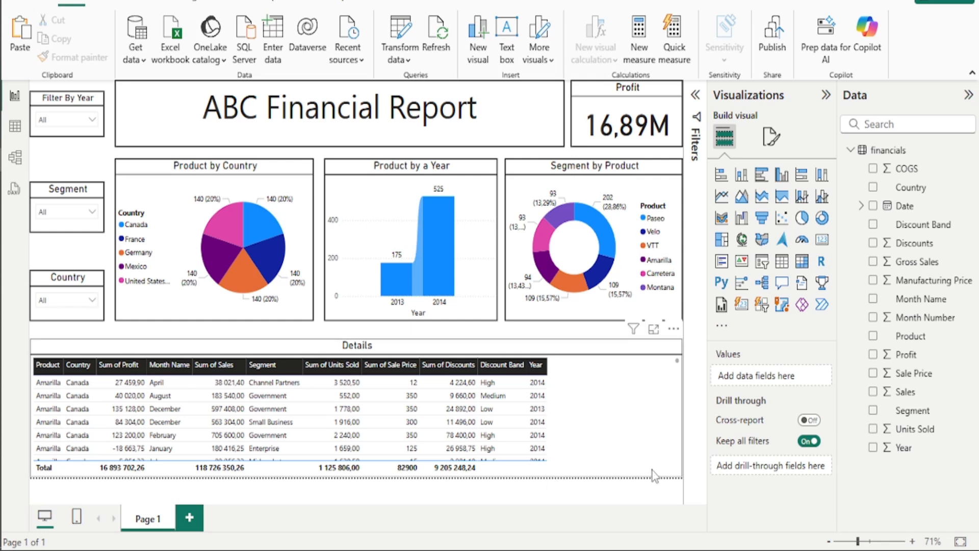
Narrow the Details table so its right edge lines up with the report title box, and deselect it.
{"action": "left_click", "coordinate": [181, 352]}
{"action": "left_click_drag", "start_coordinate": [63, 417], "coordinate": [9, 411]}
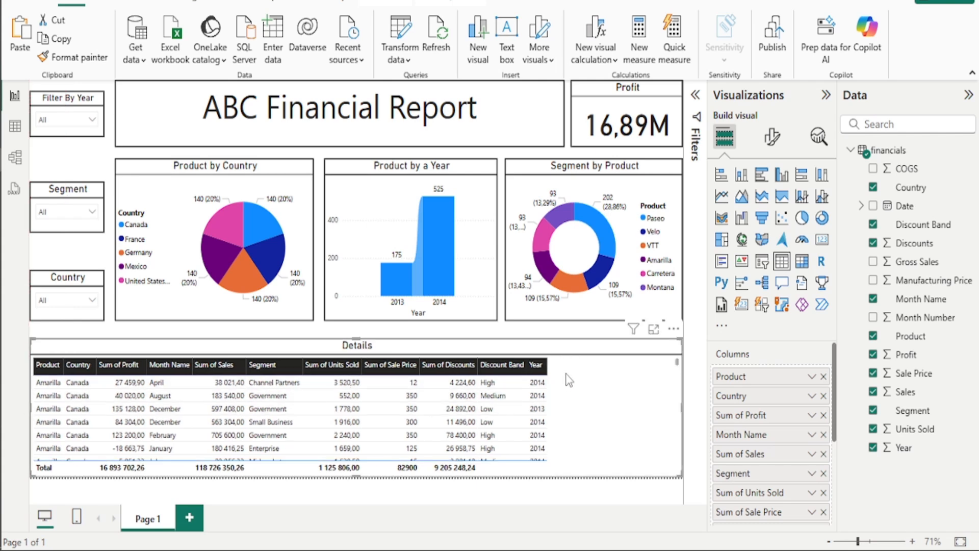
{"action": "left_click_drag", "start_coordinate": [683, 413], "coordinate": [564, 414]}
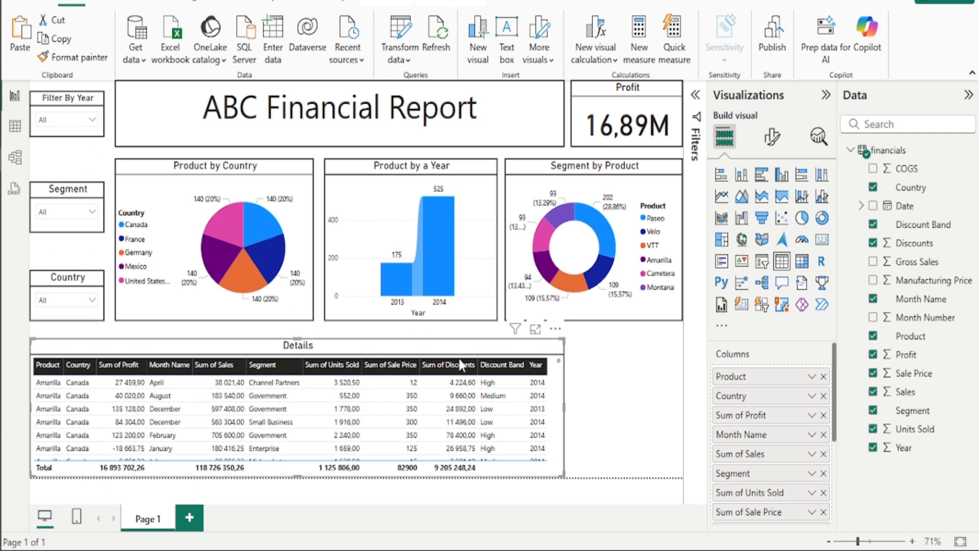
{"action": "left_click_drag", "start_coordinate": [565, 407], "coordinate": [711, 402]}
{"action": "mouse_move", "coordinate": [637, 332]}
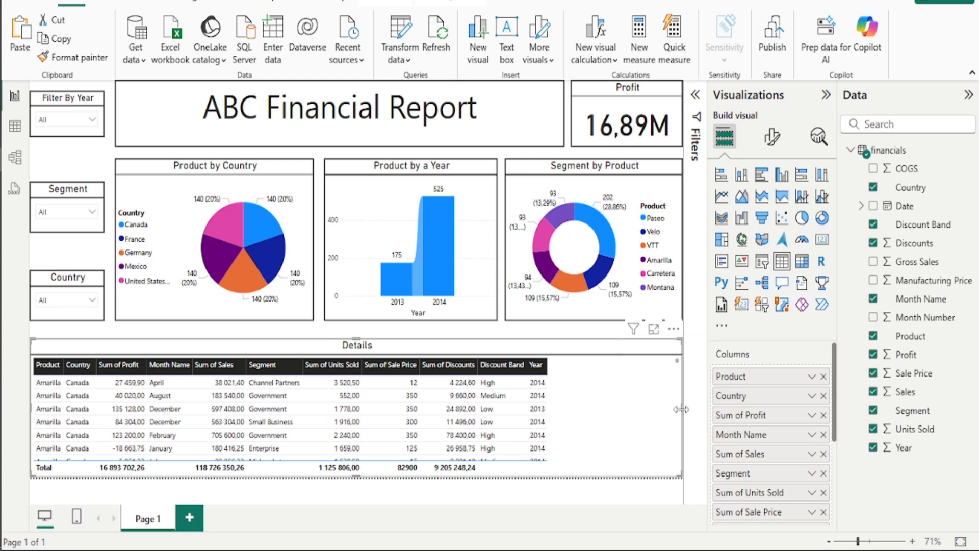
{"action": "left_click_drag", "start_coordinate": [681, 409], "coordinate": [562, 404]}
{"action": "left_click", "coordinate": [617, 393]}
{"action": "scroll", "coordinate": [562, 409], "scroll_direction": "down", "scroll_amount": 3}
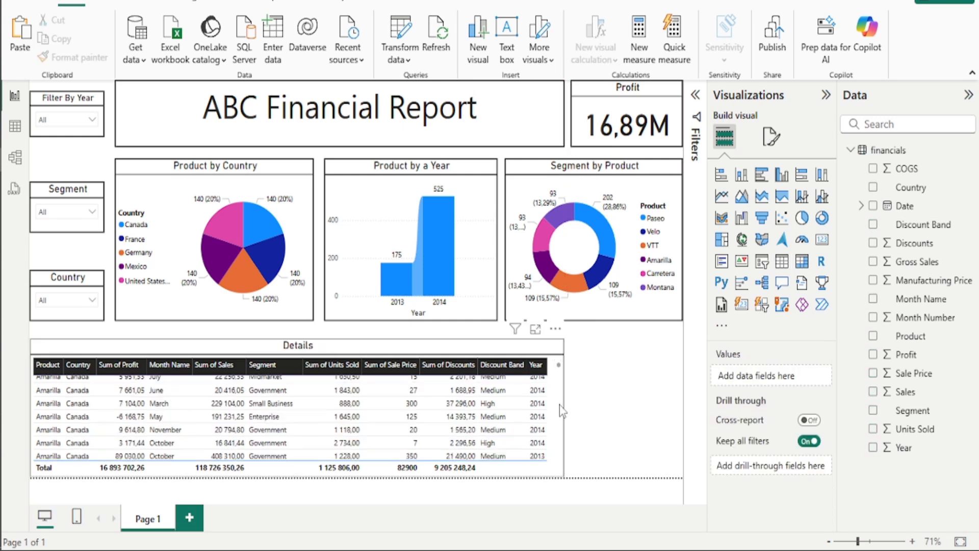
{"action": "left_click", "coordinate": [562, 413]}
{"action": "left_click_drag", "start_coordinate": [564, 418], "coordinate": [564, 416]}
{"action": "left_click", "coordinate": [617, 398]}
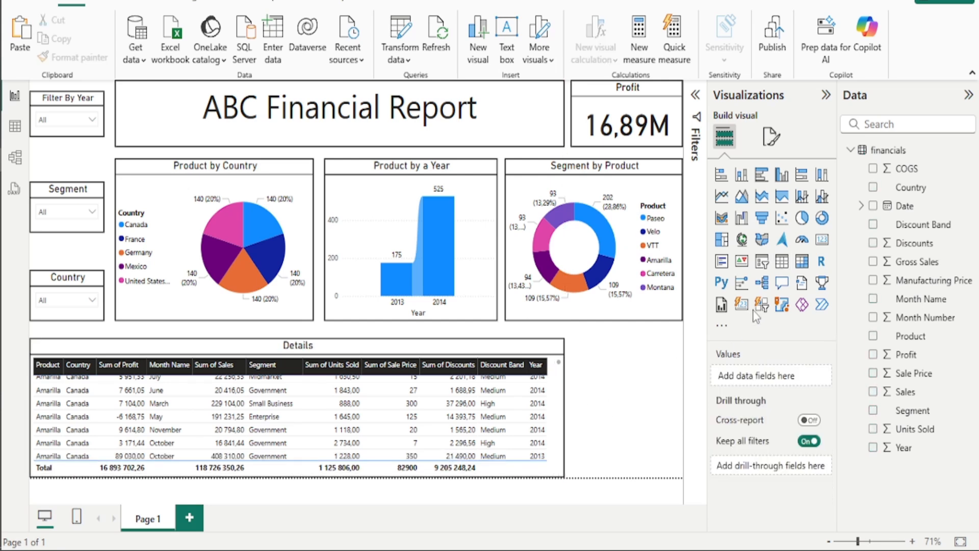
Insert a treemap in the empty space beside the Details table and align its left edge with the Profit card.
{"action": "left_click", "coordinate": [722, 239]}
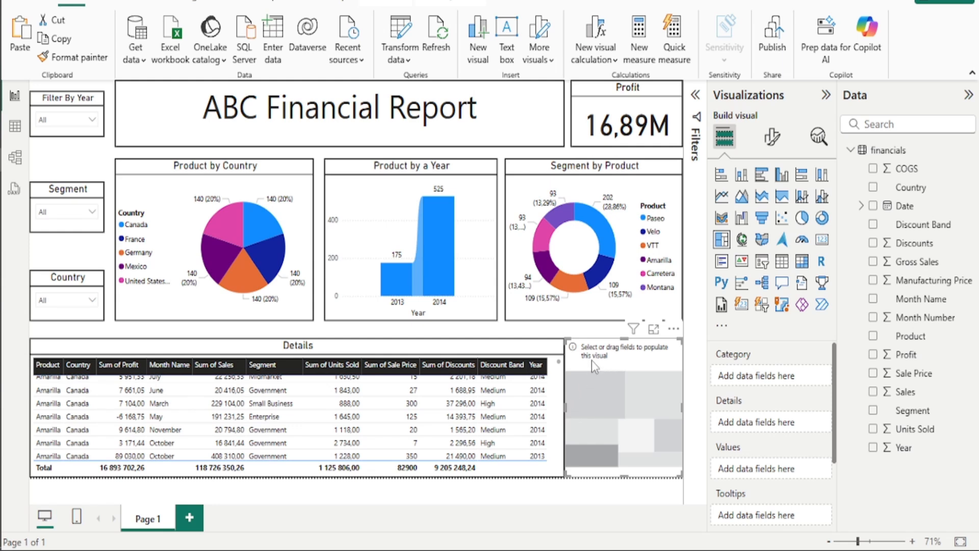
{"action": "left_click_drag", "start_coordinate": [566, 407], "coordinate": [573, 408]}
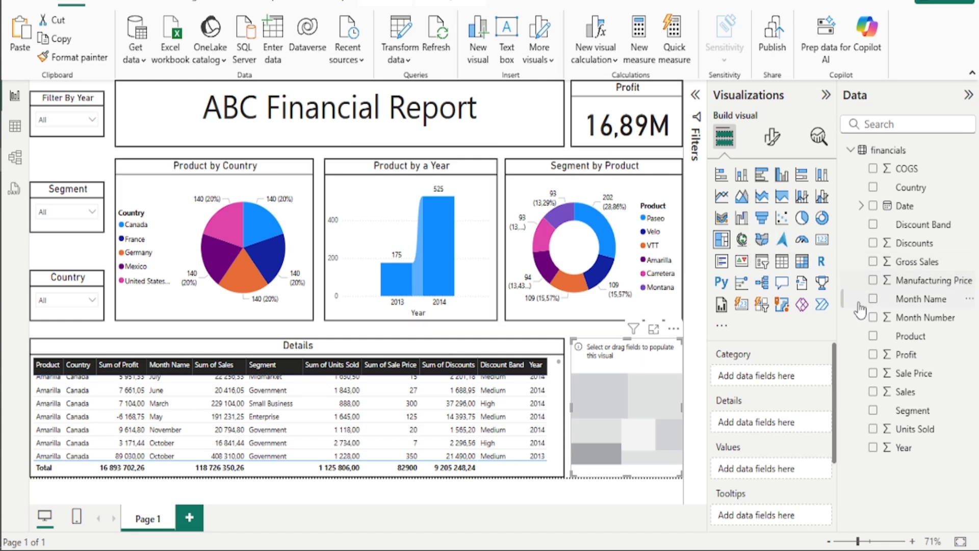
Try the treemap with Sales as category and Count of Product as values, and clear all its fields.
{"action": "left_click", "coordinate": [873, 336]}
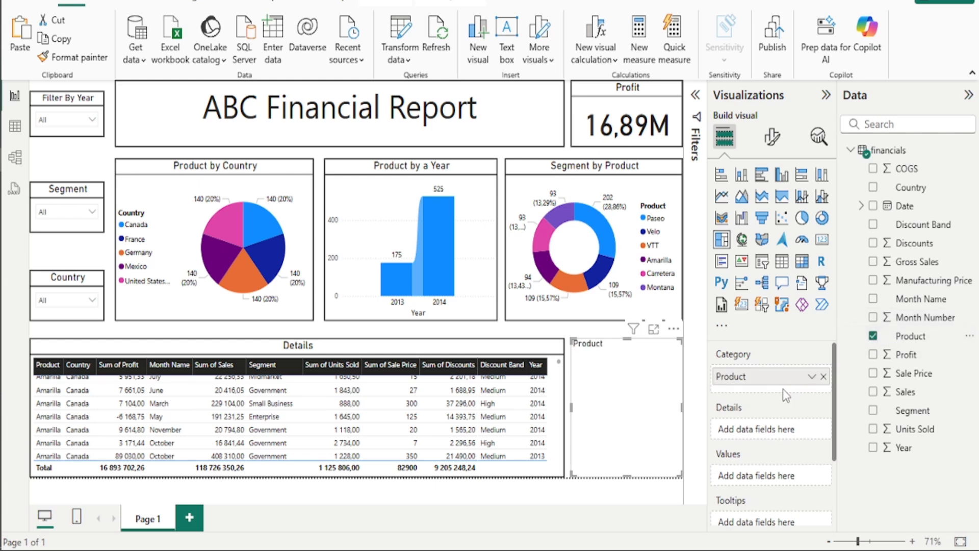
{"action": "left_click_drag", "start_coordinate": [770, 386], "coordinate": [775, 434]}
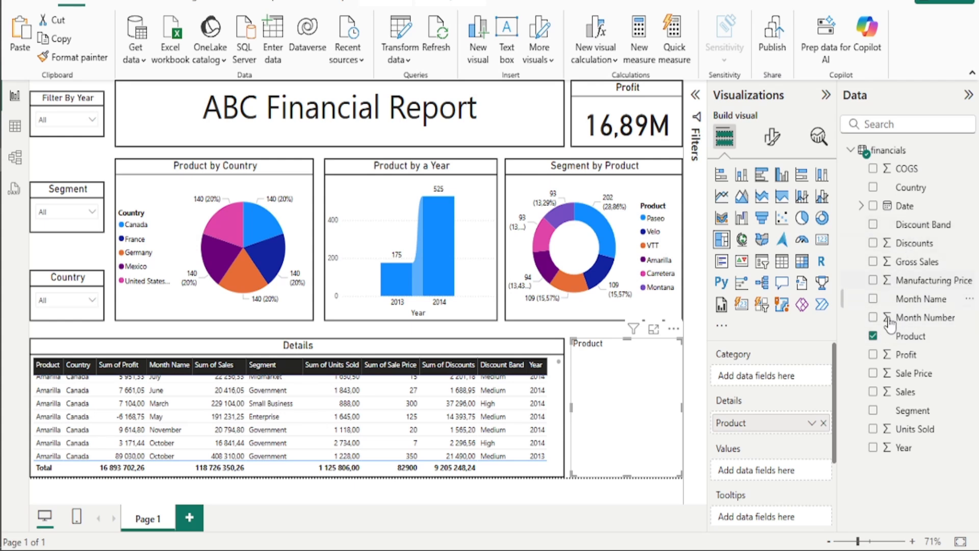
{"action": "left_click_drag", "start_coordinate": [921, 397], "coordinate": [781, 385]}
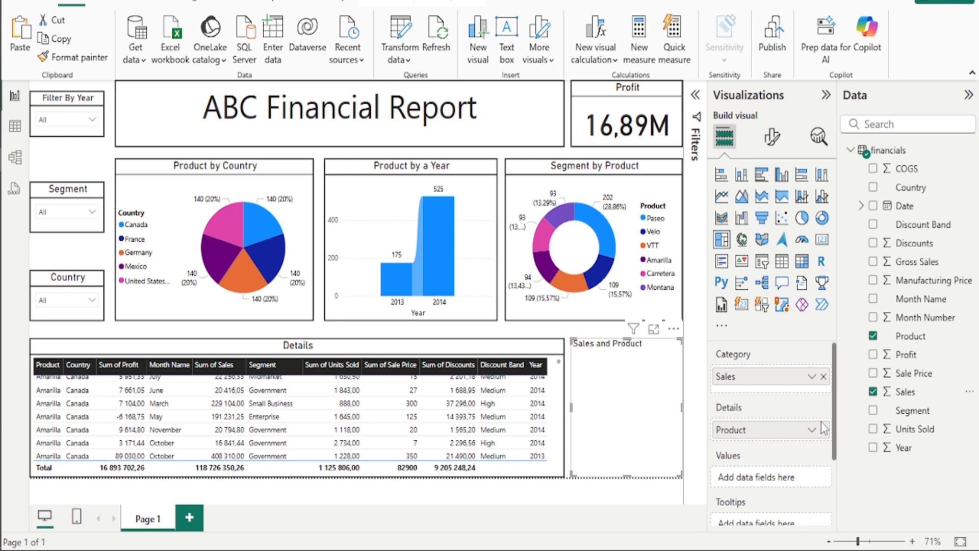
{"action": "left_click_drag", "start_coordinate": [767, 433], "coordinate": [776, 482]}
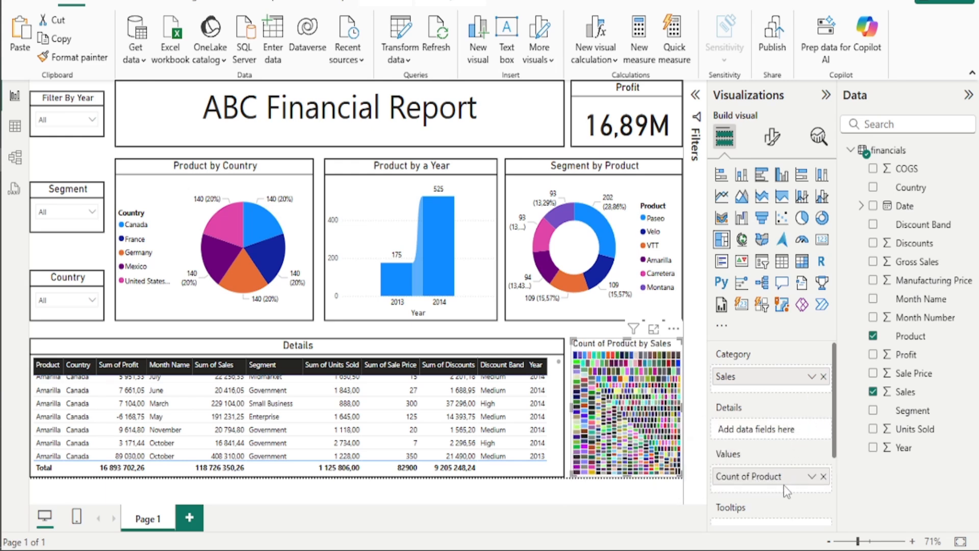
{"action": "left_click", "coordinate": [812, 477]}
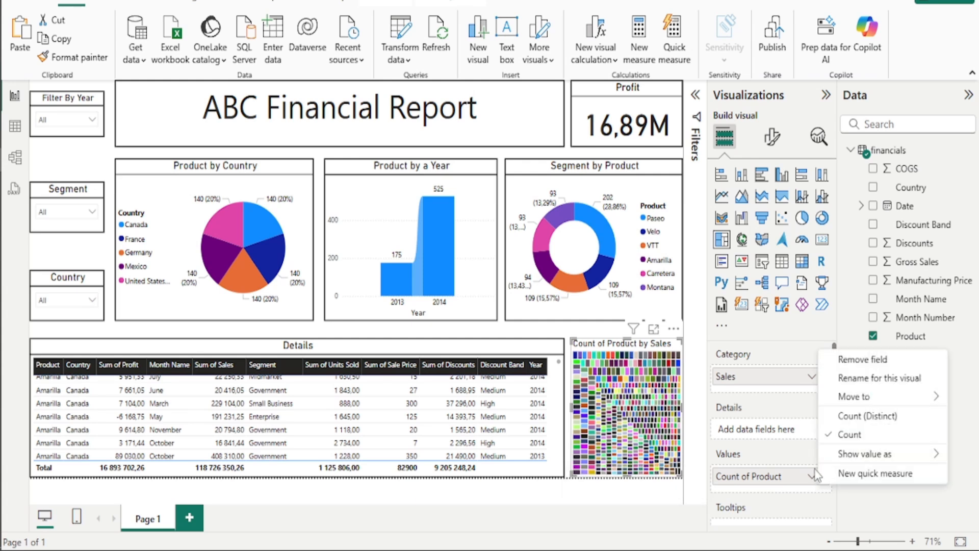
{"action": "left_click", "coordinate": [873, 427]}
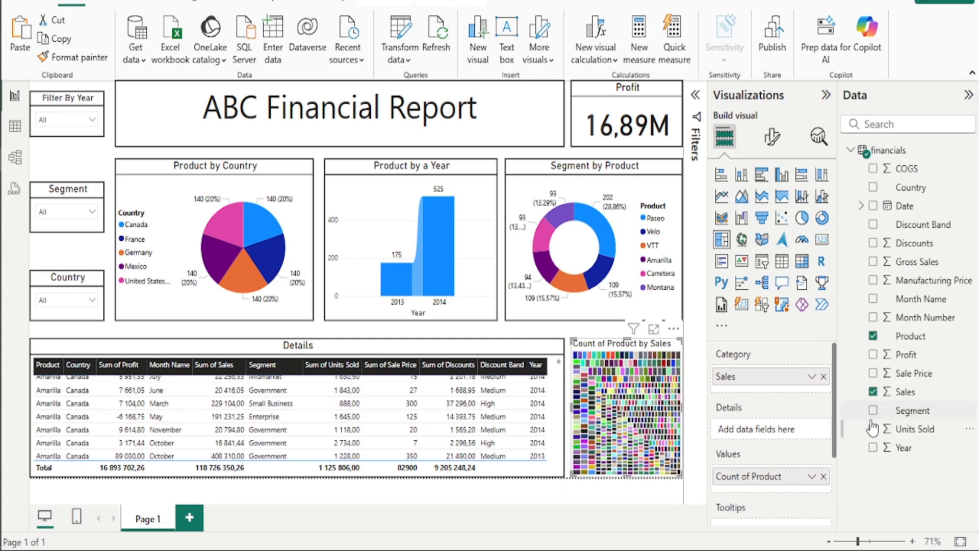
{"action": "left_click", "coordinate": [824, 476]}
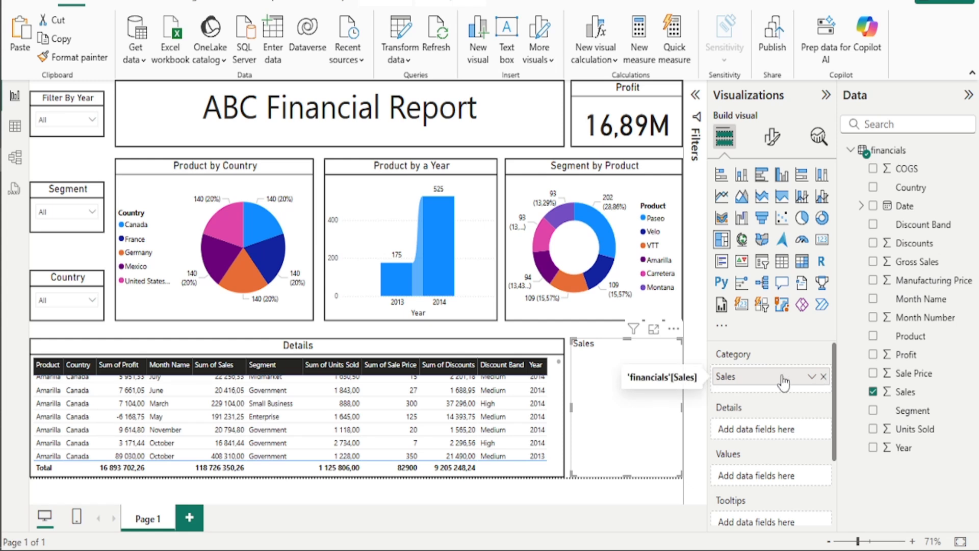
{"action": "left_click_drag", "start_coordinate": [783, 376], "coordinate": [795, 468]}
{"action": "left_click", "coordinate": [823, 470]}
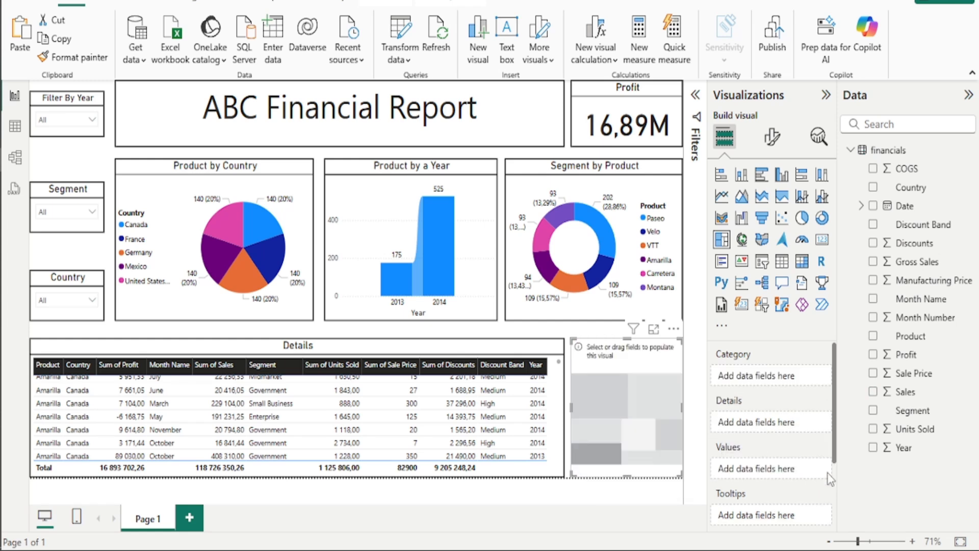
Populate the empty treemap with Product as category and Count of Segment as values.
{"action": "left_click_drag", "start_coordinate": [861, 422], "coordinate": [788, 474]}
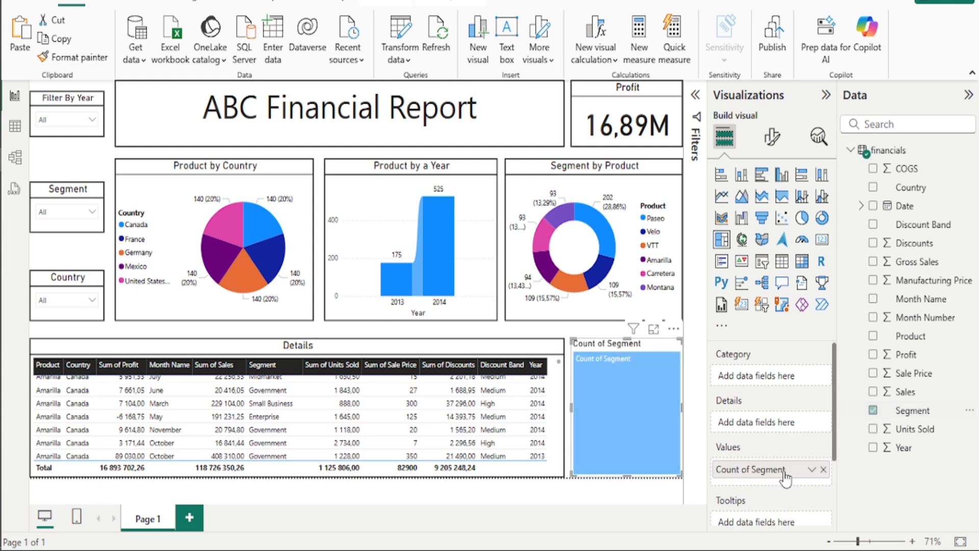
{"action": "left_click_drag", "start_coordinate": [913, 336], "coordinate": [798, 390]}
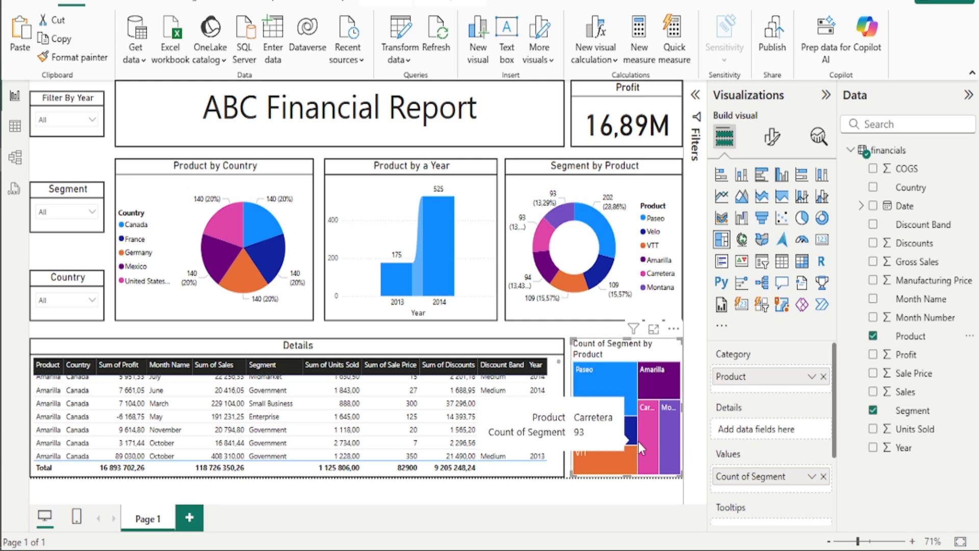
Remove Segment from the treemap's values, try Year there instead, and remove it.
{"action": "mouse_move", "coordinate": [619, 446]}
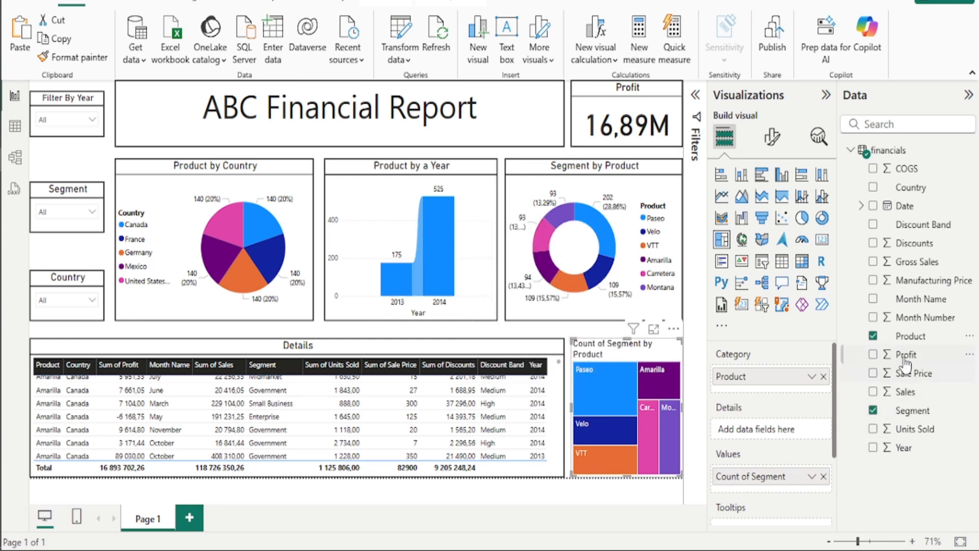
{"action": "left_click", "coordinate": [873, 411]}
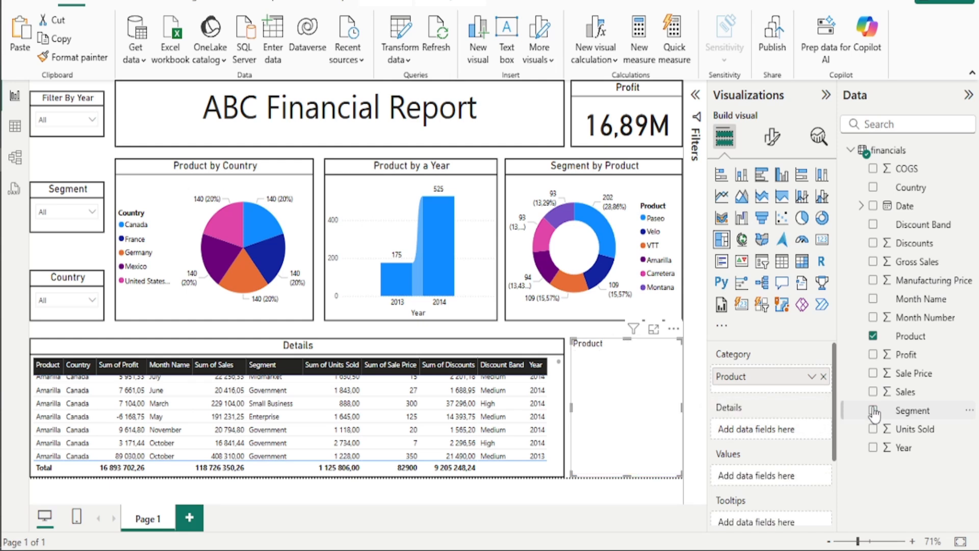
{"action": "left_click", "coordinate": [873, 448]}
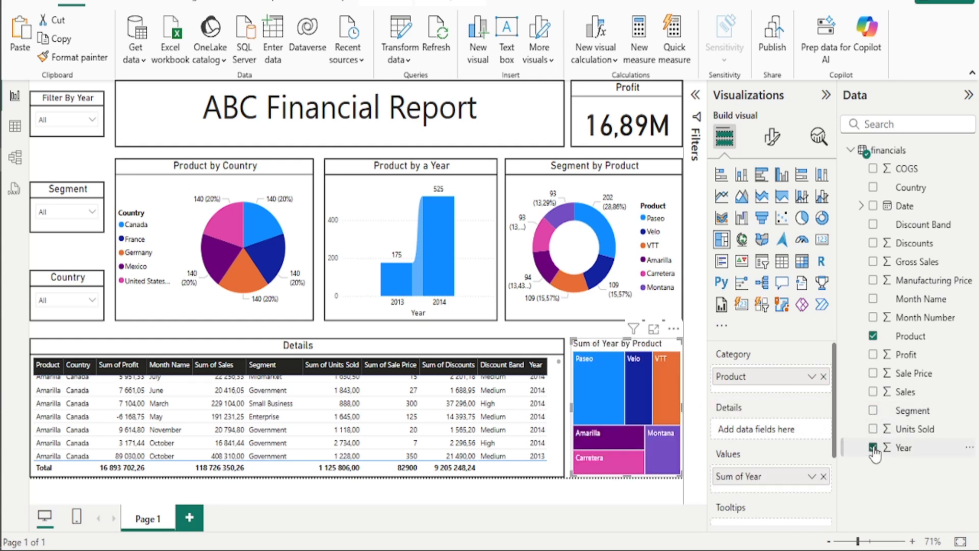
{"action": "left_click", "coordinate": [873, 448]}
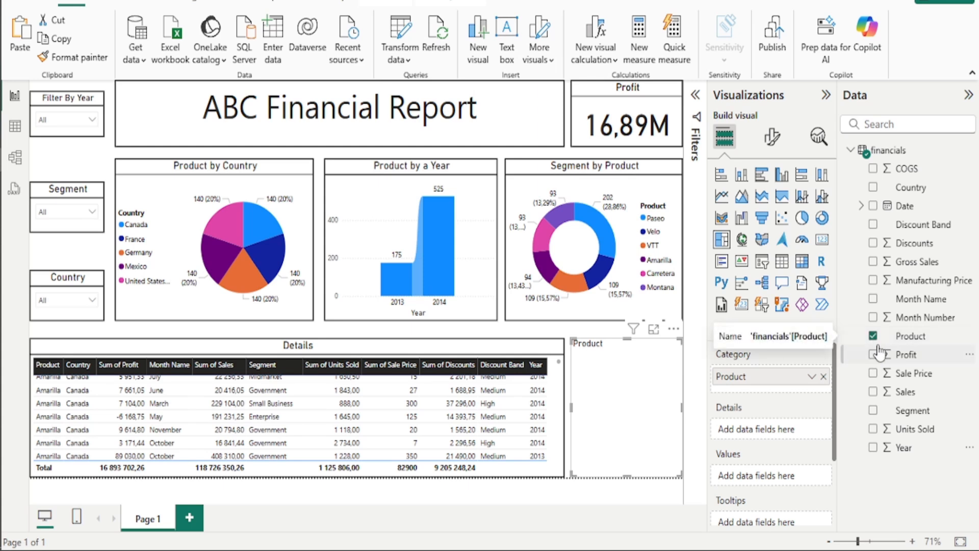
Move Product from the treemap's category to its values and set Discount Band as the category.
{"action": "left_click_drag", "start_coordinate": [755, 379], "coordinate": [754, 466]}
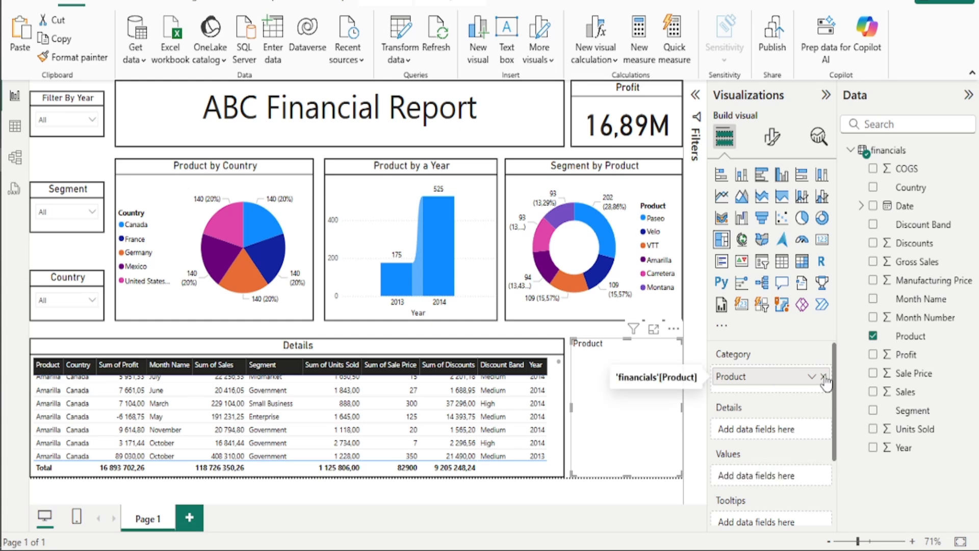
{"action": "left_click_drag", "start_coordinate": [811, 376], "coordinate": [779, 466]}
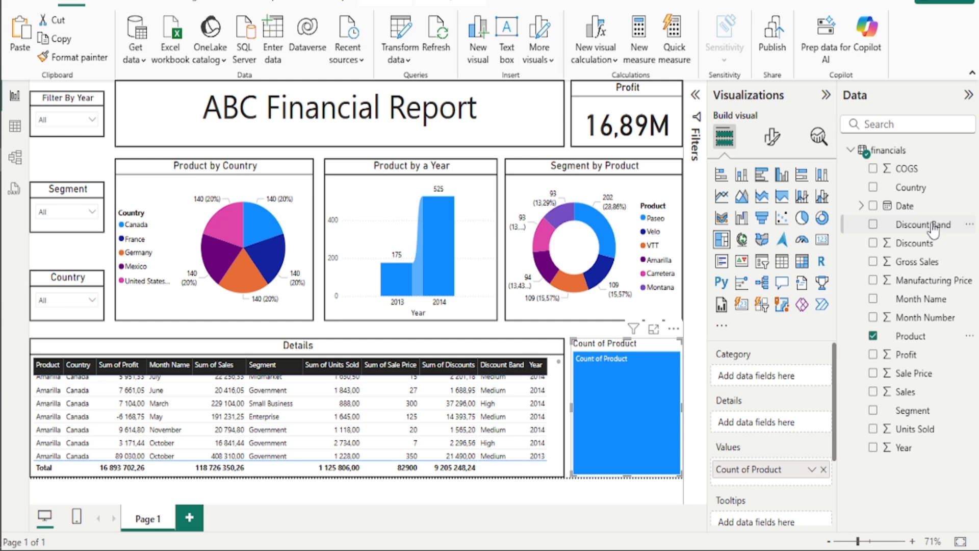
{"action": "left_click_drag", "start_coordinate": [929, 229], "coordinate": [786, 381]}
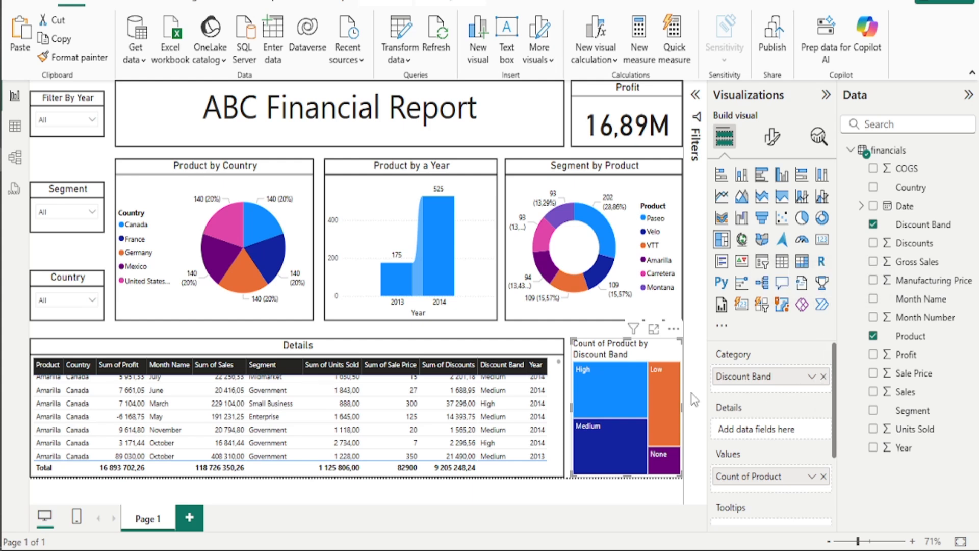
Narrow the Details table to the column chart's right edge and widen the treemap to the donut chart's left edge.
{"action": "left_click", "coordinate": [565, 411]}
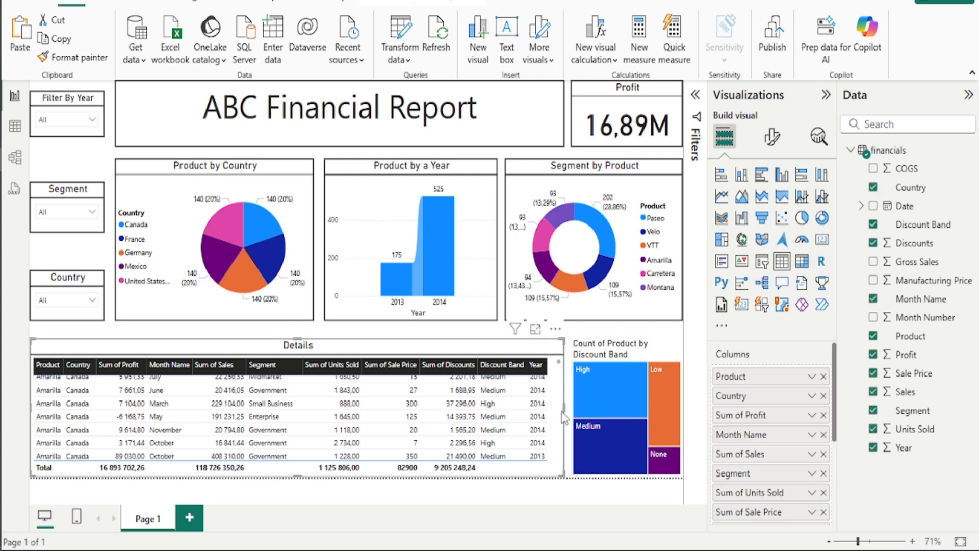
{"action": "left_click_drag", "start_coordinate": [564, 410], "coordinate": [503, 403]}
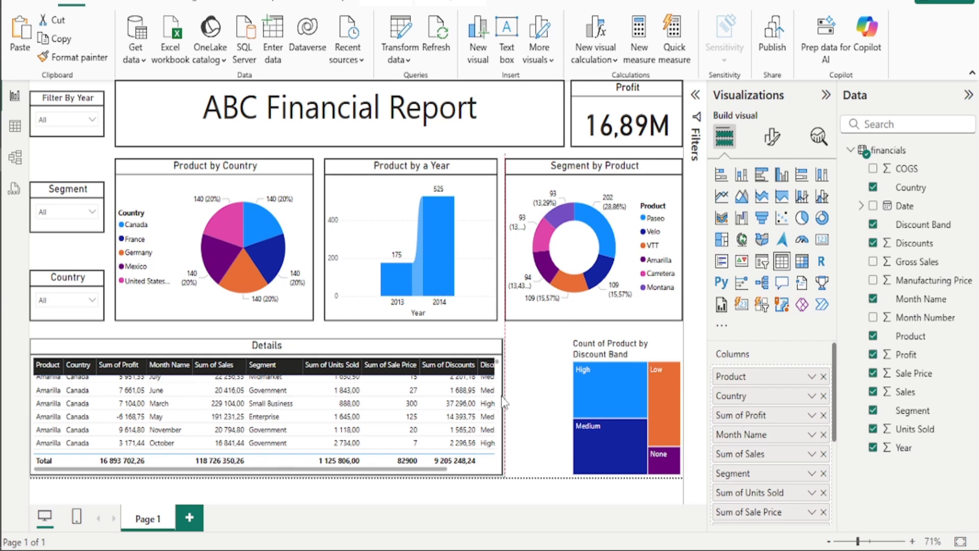
{"action": "left_click", "coordinate": [588, 359]}
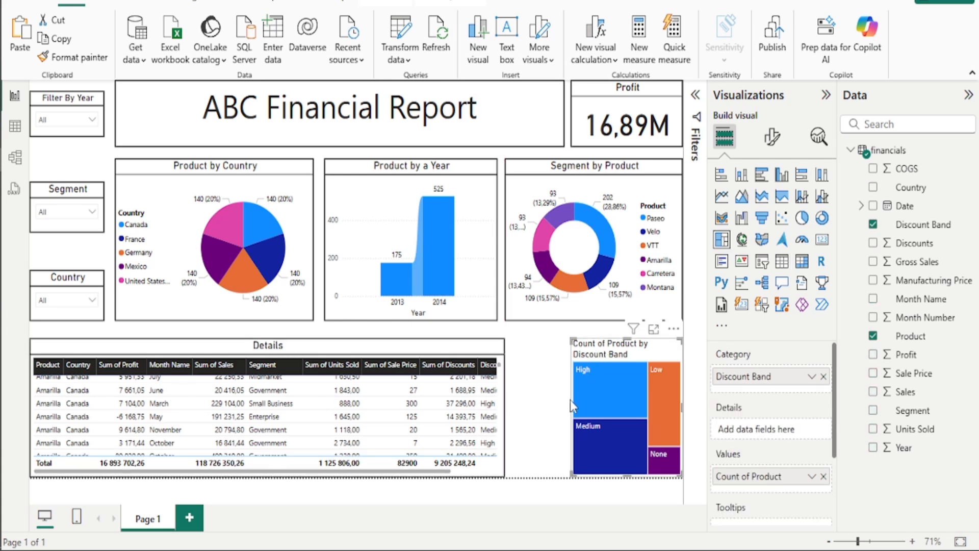
{"action": "left_click_drag", "start_coordinate": [572, 404], "coordinate": [505, 403]}
{"action": "left_click", "coordinate": [500, 349]}
{"action": "left_click", "coordinate": [559, 347]}
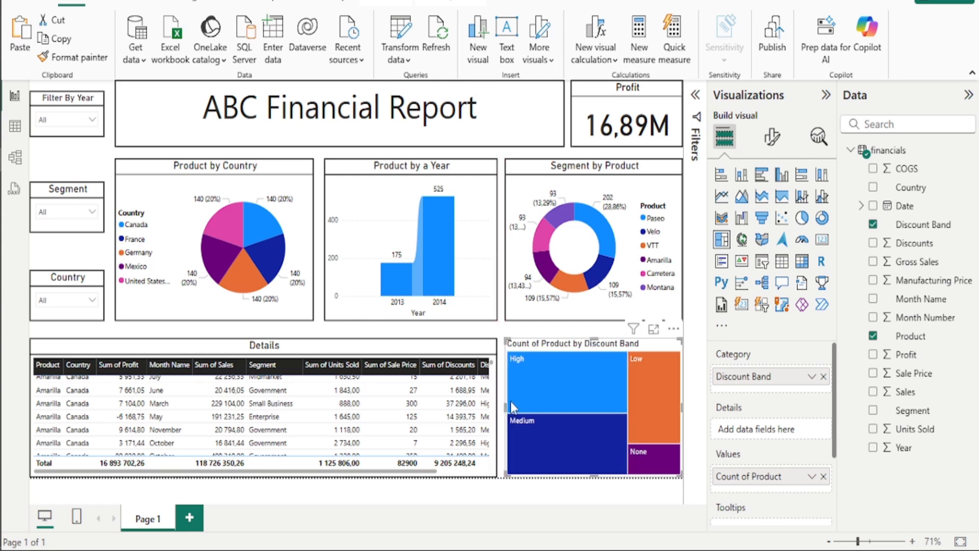
{"action": "left_click", "coordinate": [598, 337]}
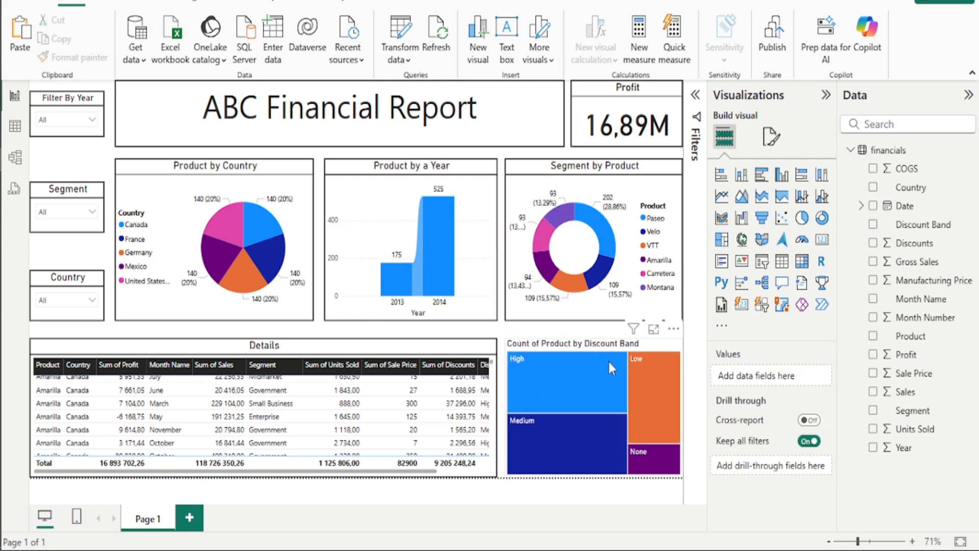
Extend the Details table and the treemap slightly upward so their top edges line up.
{"action": "left_click", "coordinate": [611, 352]}
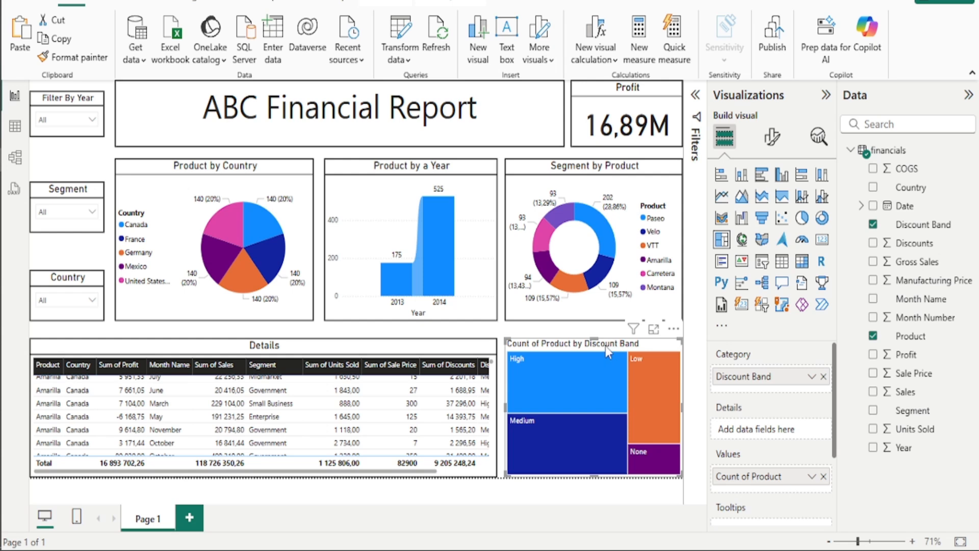
{"action": "left_click", "coordinate": [474, 352]}
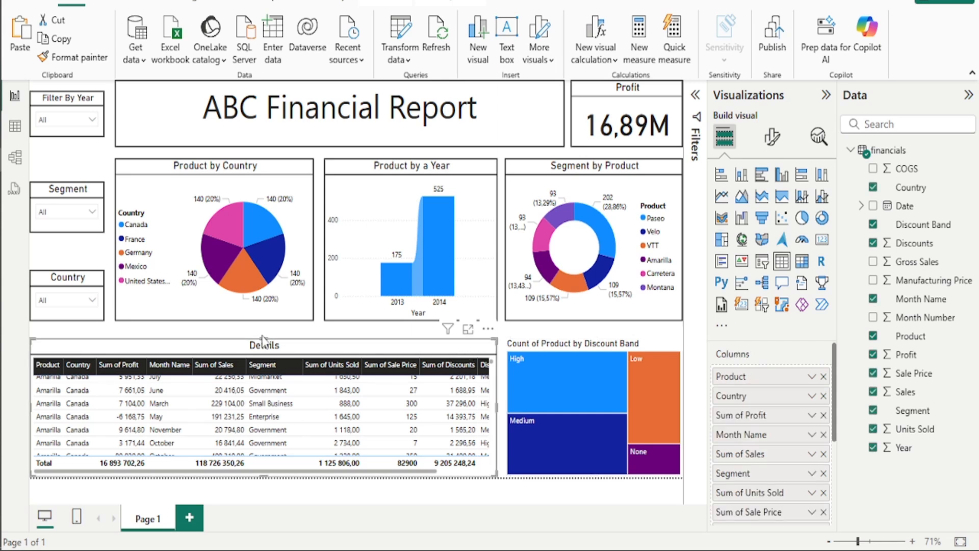
{"action": "left_click_drag", "start_coordinate": [262, 335], "coordinate": [263, 333]}
{"action": "left_click", "coordinate": [533, 335]}
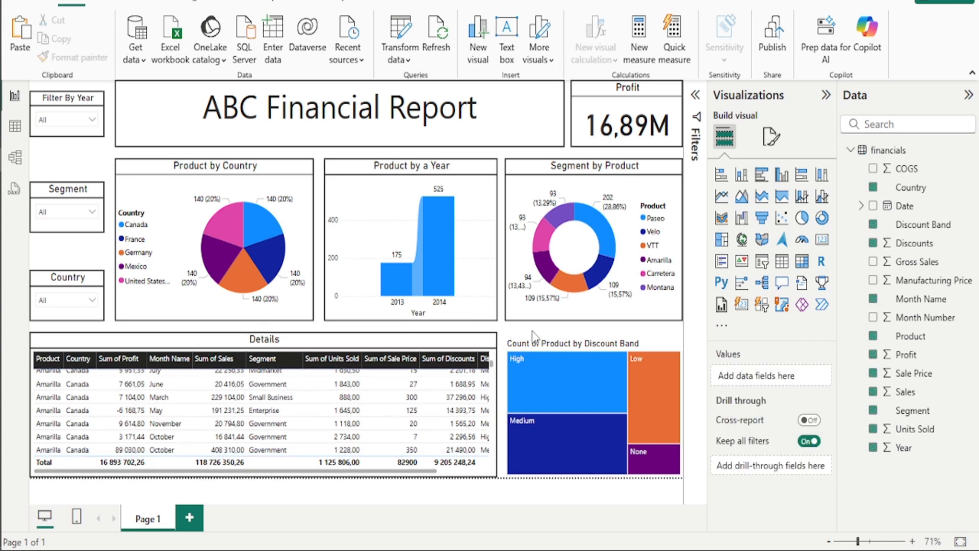
{"action": "left_click", "coordinate": [536, 344]}
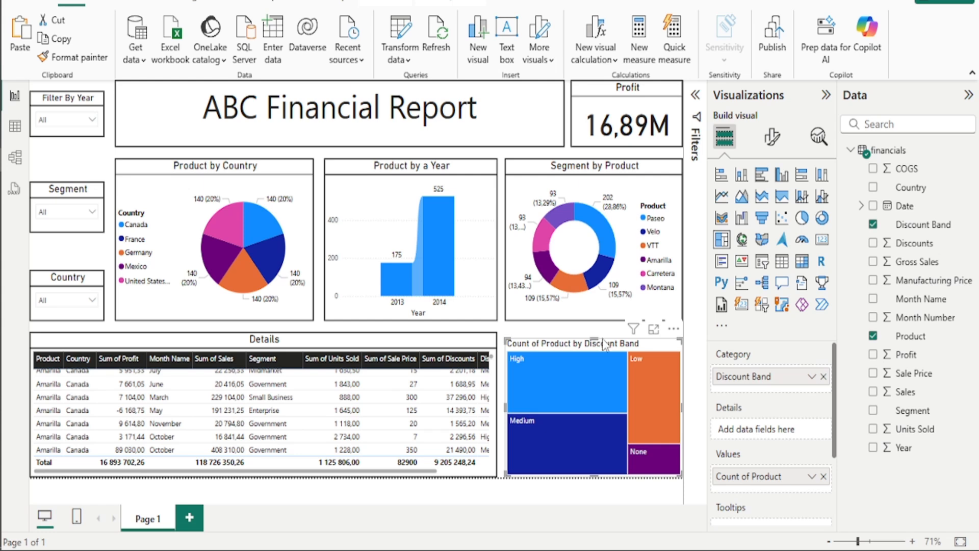
{"action": "left_click_drag", "start_coordinate": [599, 345], "coordinate": [597, 338]}
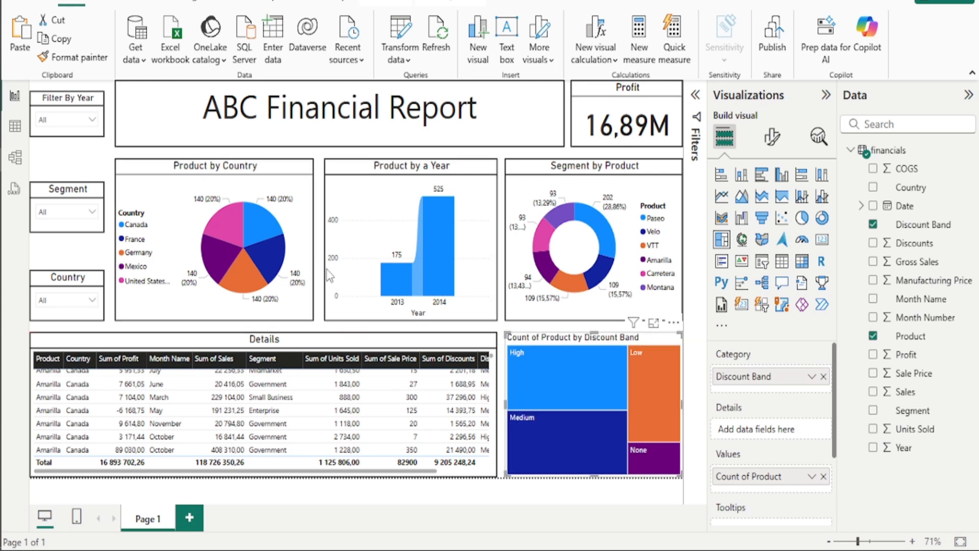
Widen the Product by a Year chart slightly toward the Product by Country chart, and deselect it.
{"action": "left_click_drag", "start_coordinate": [439, 172], "coordinate": [445, 171]}
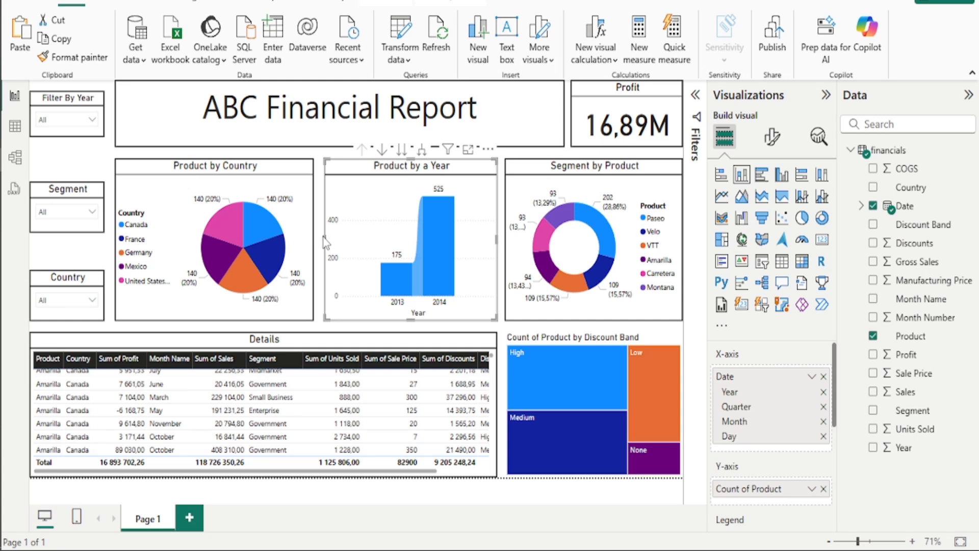
{"action": "left_click_drag", "start_coordinate": [324, 238], "coordinate": [320, 238]}
{"action": "left_click", "coordinate": [336, 151]}
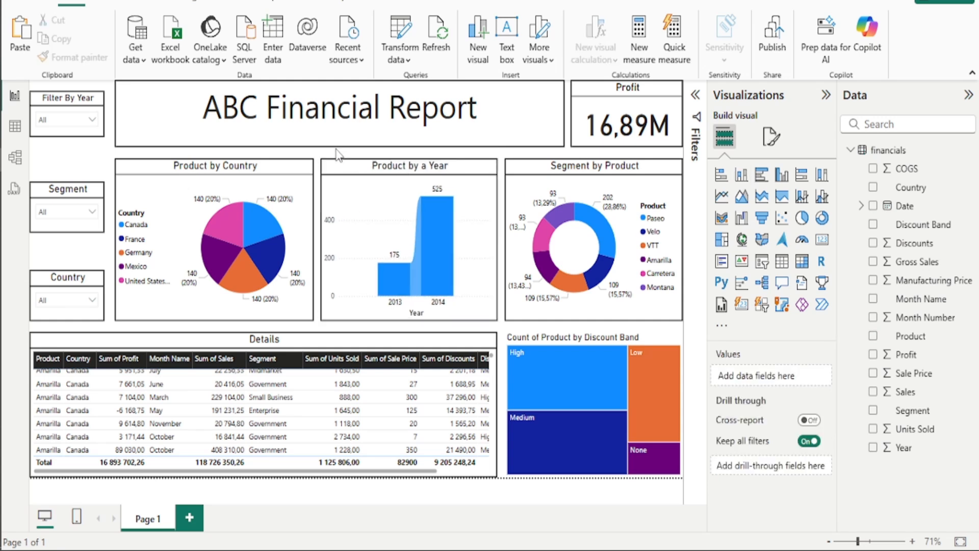
Turn on the treemap's data labels, leaving its legend off and its colors as they are.
{"action": "left_click", "coordinate": [564, 344]}
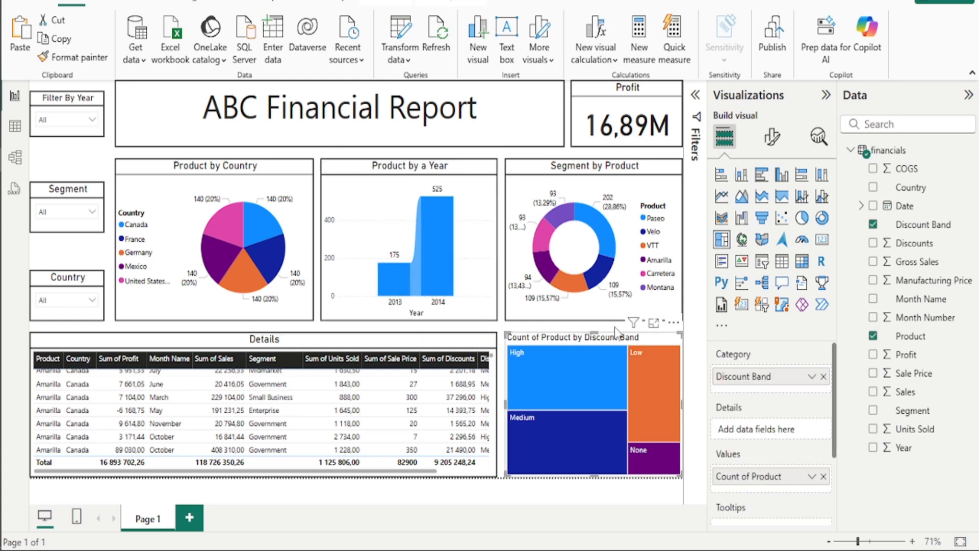
{"action": "left_click", "coordinate": [771, 148]}
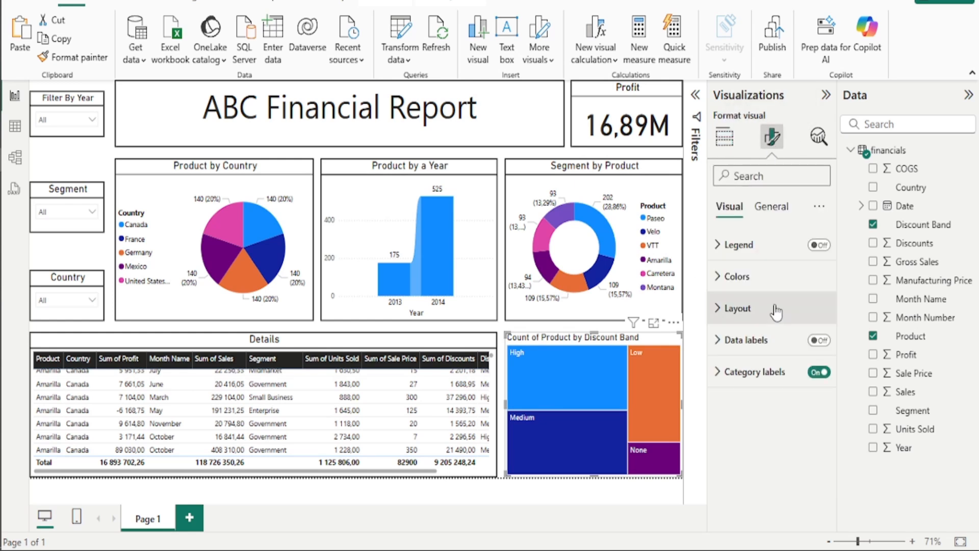
{"action": "left_click", "coordinate": [821, 245]}
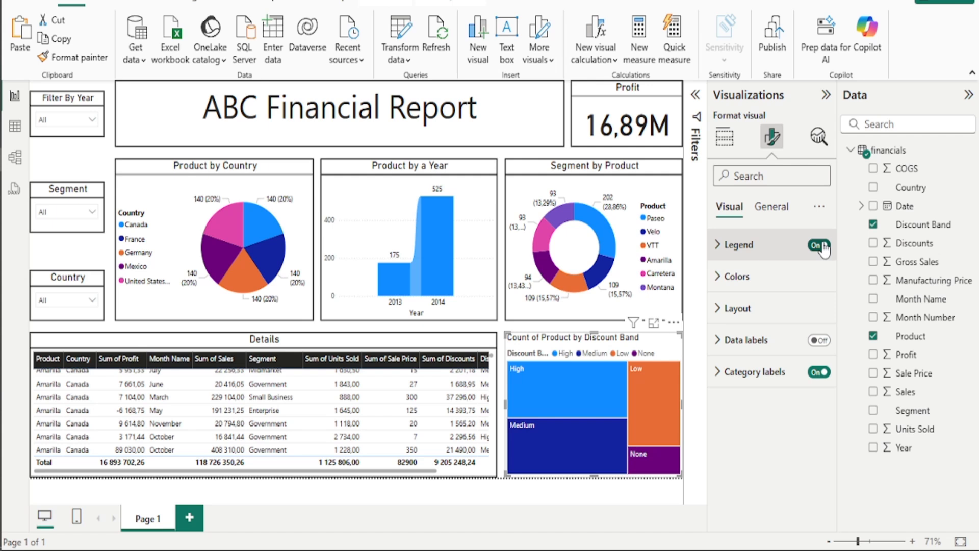
{"action": "left_click", "coordinate": [821, 246]}
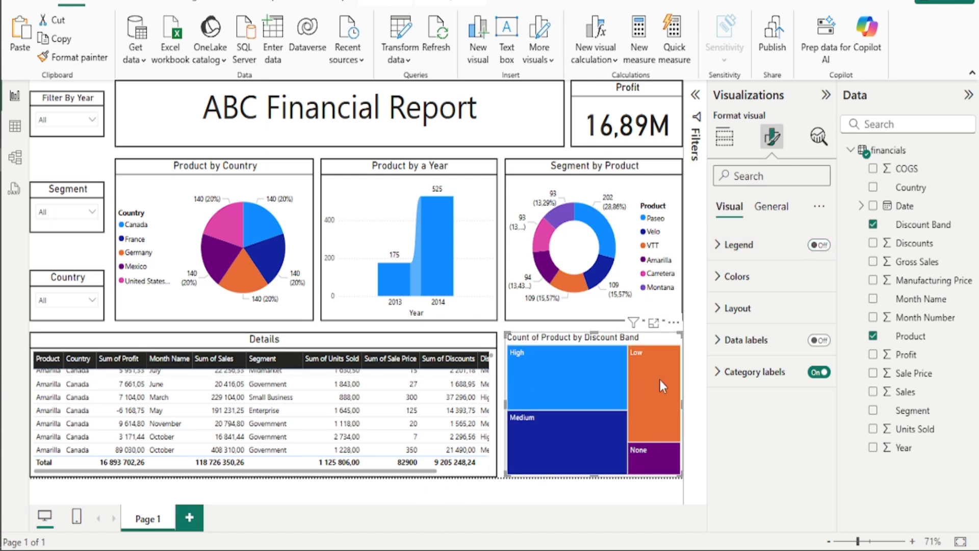
{"action": "left_click", "coordinate": [760, 276]}
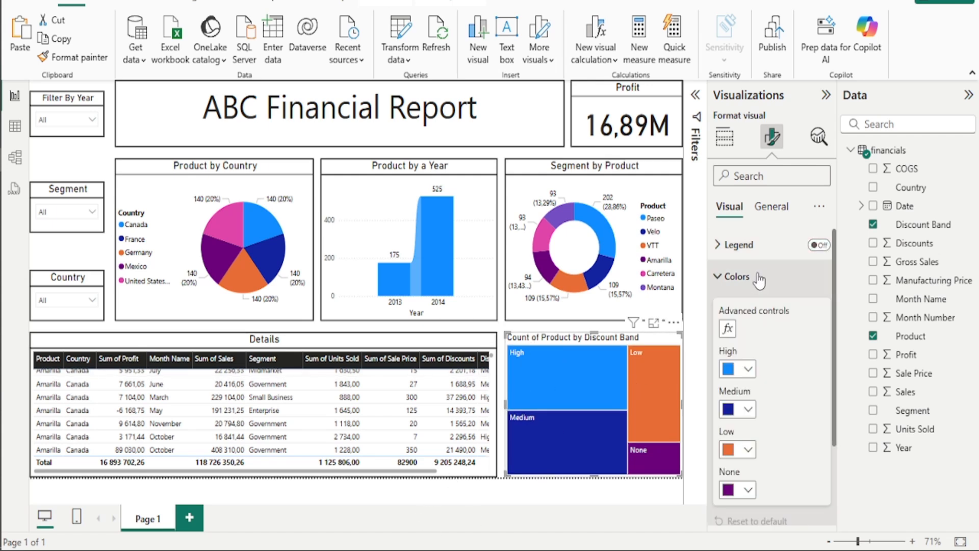
{"action": "left_click", "coordinate": [760, 278]}
{"action": "left_click", "coordinate": [816, 340]}
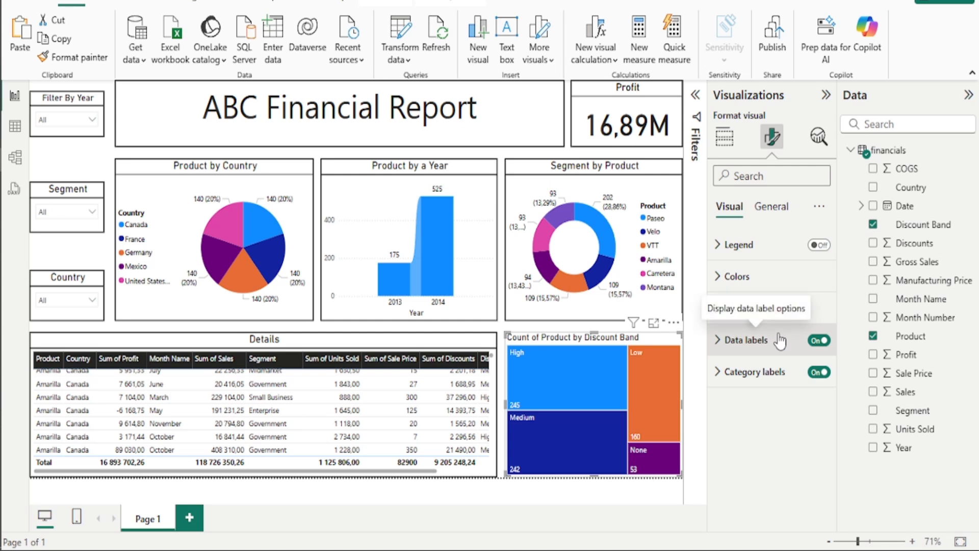
Shorten the treemap's title to "Product by Discount Band".
{"action": "left_click", "coordinate": [773, 206]}
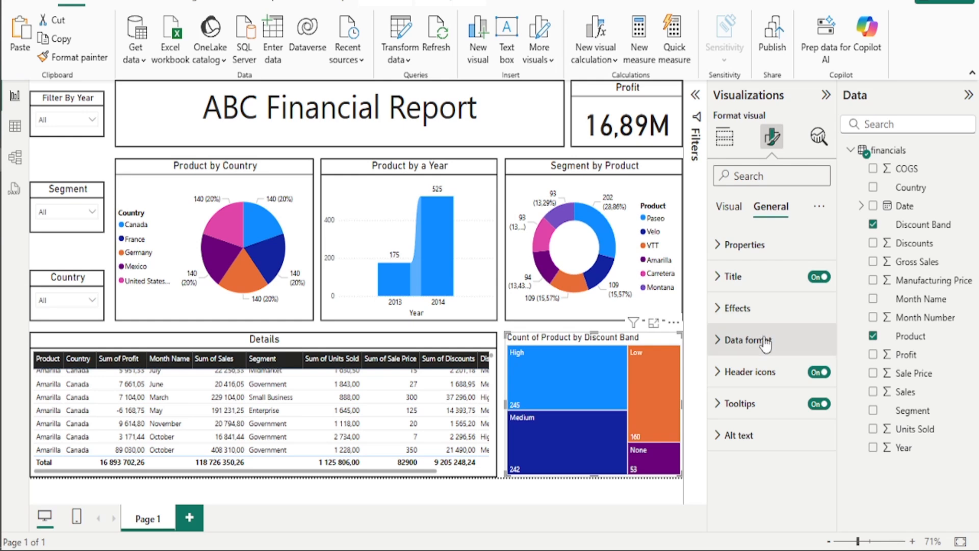
{"action": "left_click", "coordinate": [767, 310]}
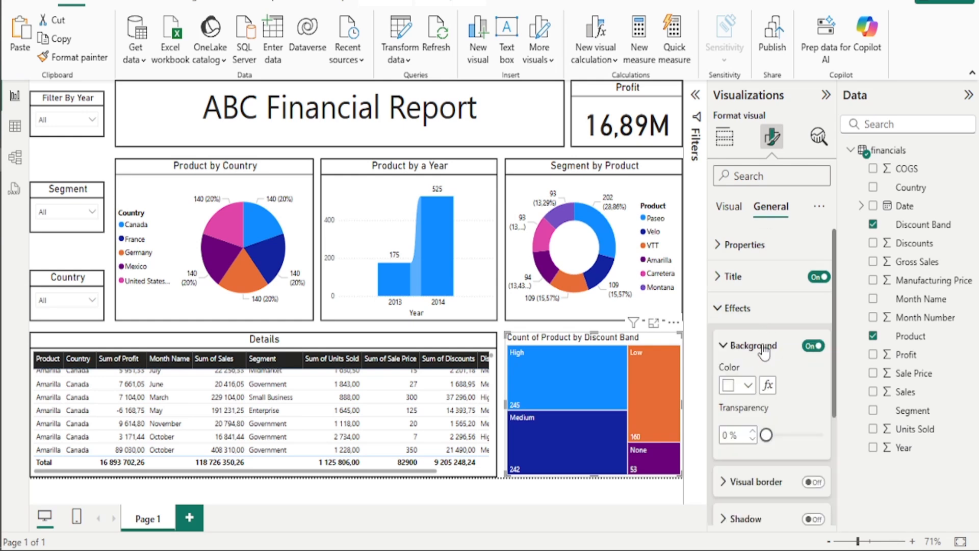
{"action": "left_click", "coordinate": [763, 277]}
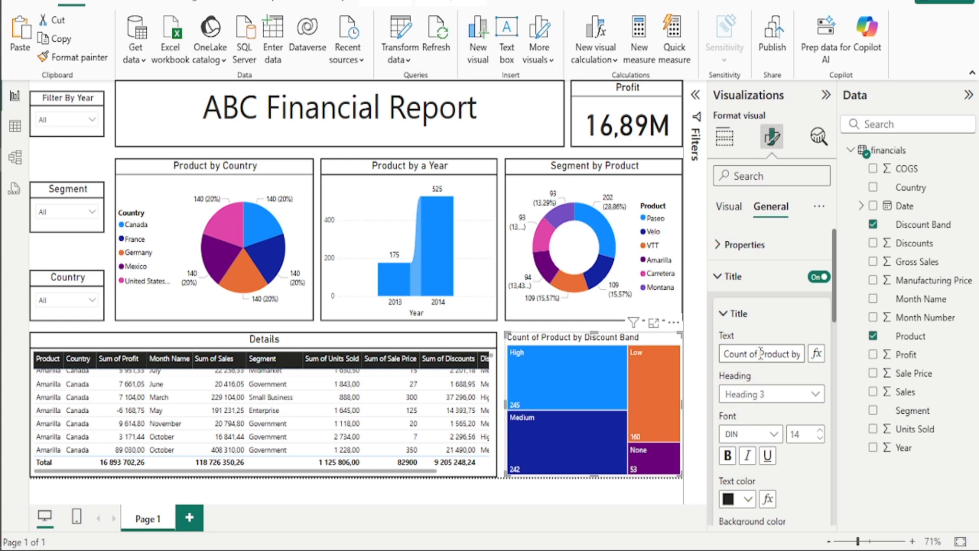
{"action": "left_click_drag", "start_coordinate": [760, 353], "coordinate": [728, 354]}
{"action": "key", "text": "BackSpace"}
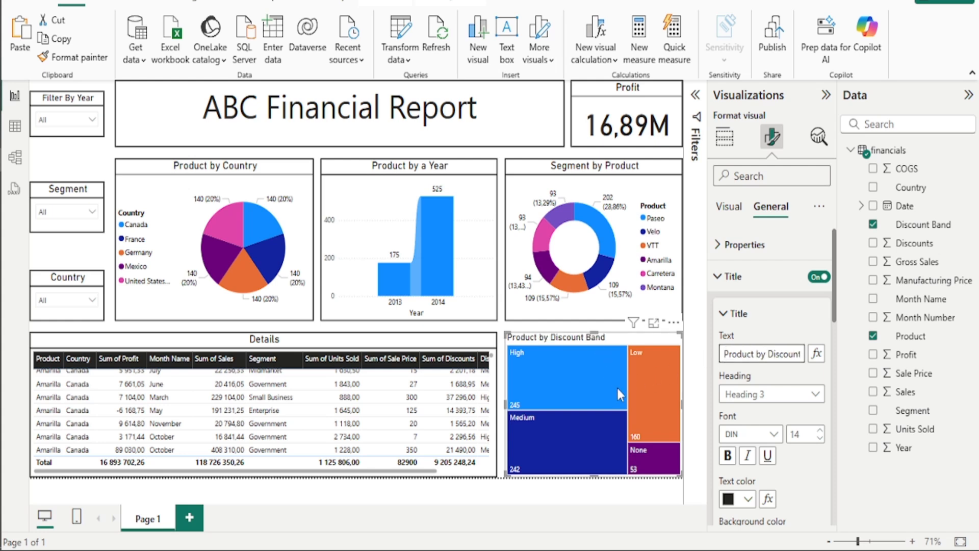
Set the treemap title's font size to 16 and center it horizontally.
{"action": "left_click", "coordinate": [820, 430]}
{"action": "scroll", "coordinate": [734, 431], "scroll_direction": "down", "scroll_amount": 3}
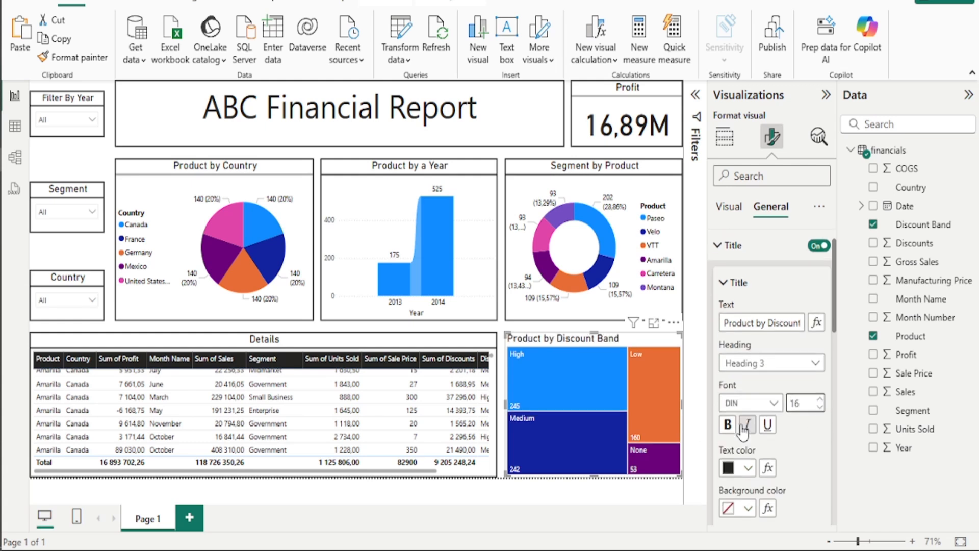
{"action": "left_click", "coordinate": [748, 432]}
Add a solid black divider with a width of 2 px below the treemap's title.
{"action": "scroll", "coordinate": [758, 402], "scroll_direction": "down", "scroll_amount": 2}
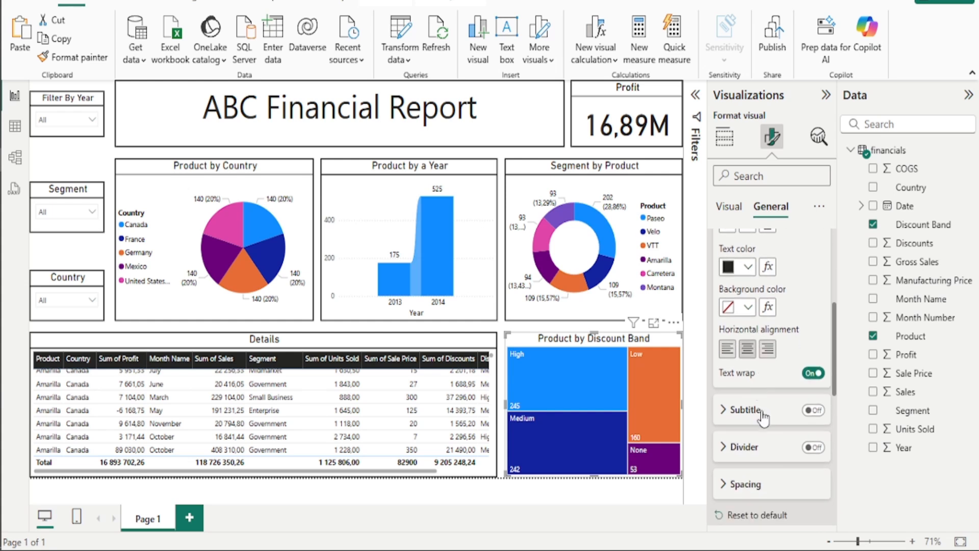
{"action": "left_click", "coordinate": [800, 447]}
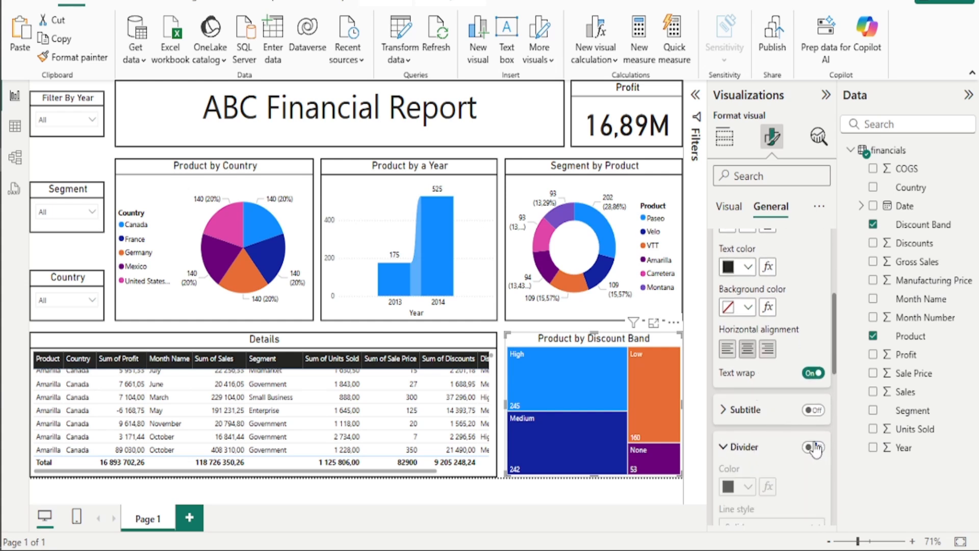
{"action": "left_click", "coordinate": [812, 447]}
{"action": "scroll", "coordinate": [755, 419], "scroll_direction": "down", "scroll_amount": 2}
{"action": "left_click", "coordinate": [748, 409]}
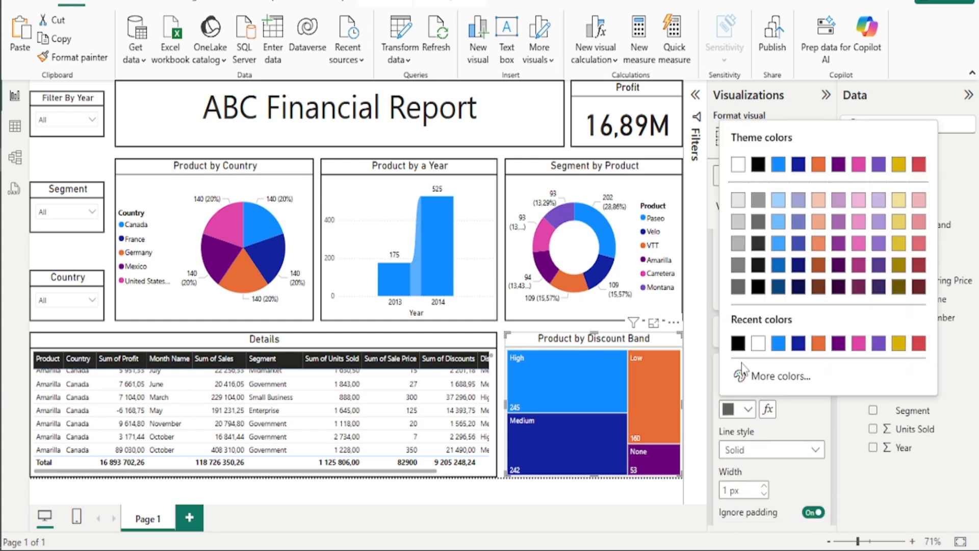
{"action": "left_click", "coordinate": [732, 345]}
{"action": "scroll", "coordinate": [775, 416], "scroll_direction": "down", "scroll_amount": 2}
{"action": "scroll", "coordinate": [775, 416], "scroll_direction": "down", "scroll_amount": 2}
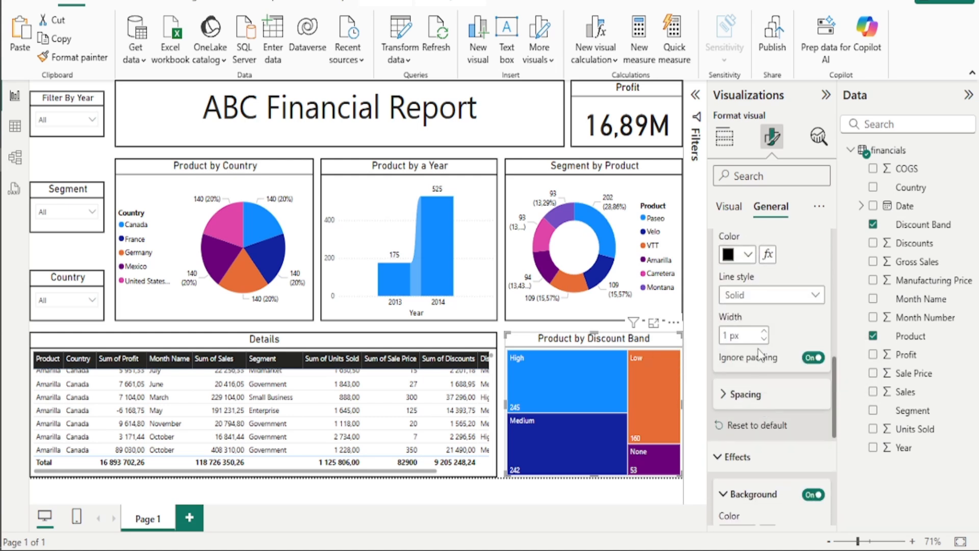
{"action": "scroll", "coordinate": [760, 387], "scroll_direction": "down", "scroll_amount": 8}
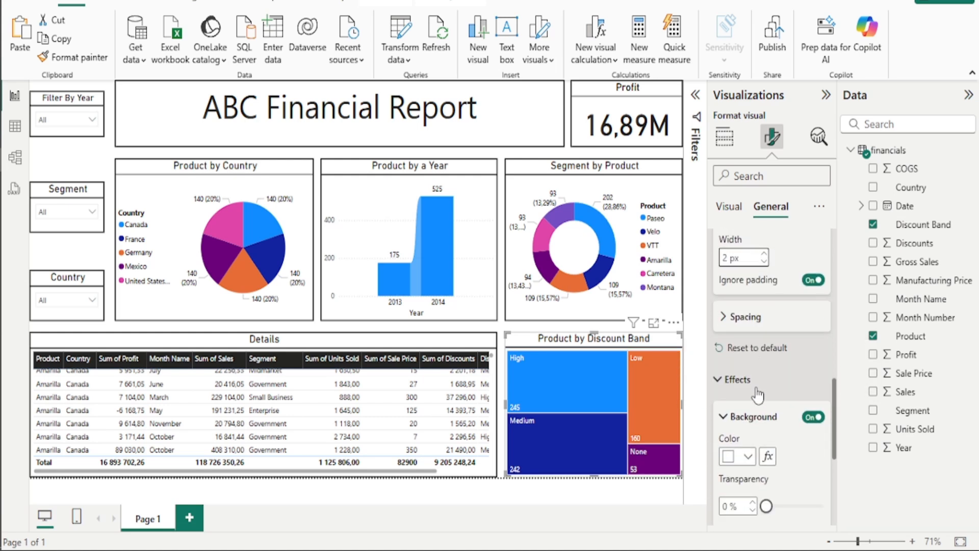
Turn on a black visual border around the treemap and set its width to 2 px.
{"action": "scroll", "coordinate": [755, 423], "scroll_direction": "down", "scroll_amount": 4}
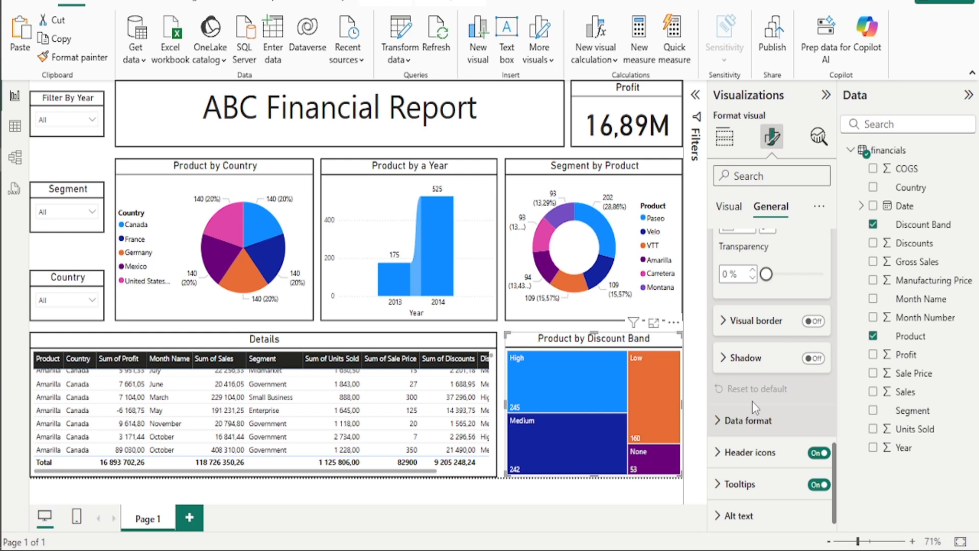
{"action": "left_click", "coordinate": [734, 321]}
{"action": "left_click", "coordinate": [812, 321]}
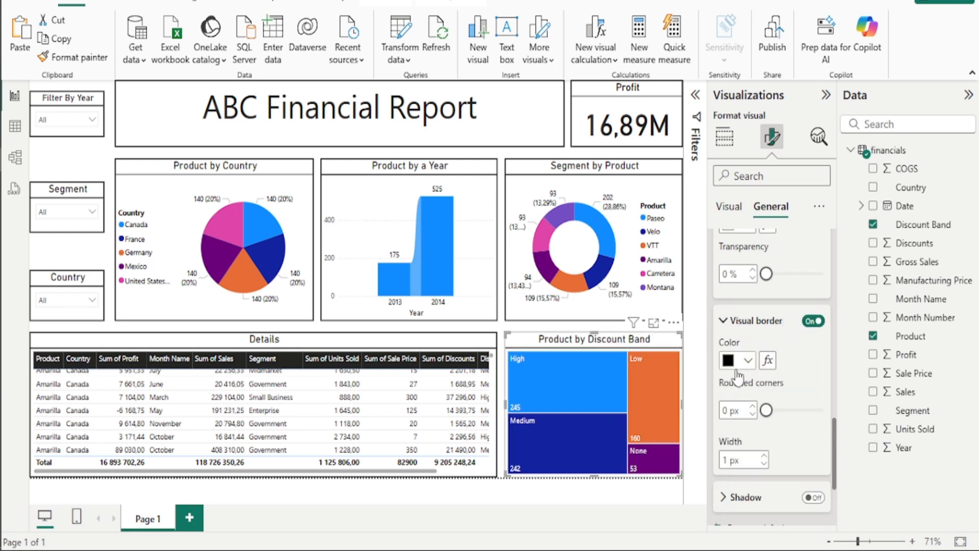
{"action": "scroll", "coordinate": [791, 430], "scroll_direction": "down", "scroll_amount": 3}
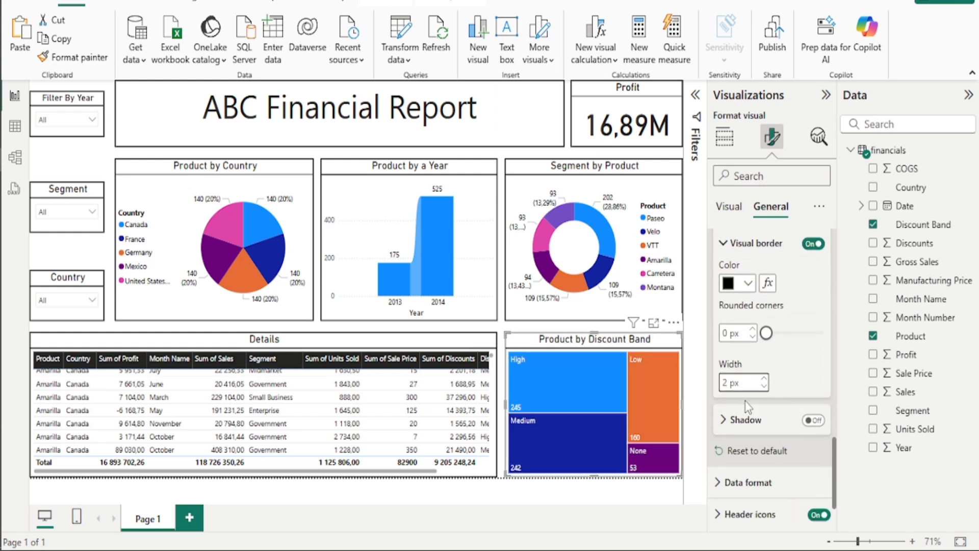
{"action": "left_click", "coordinate": [519, 156]}
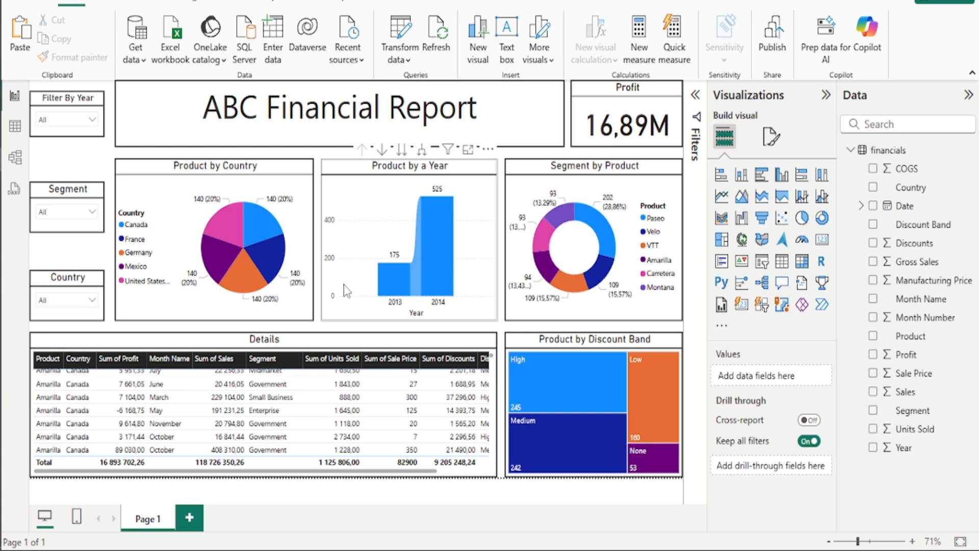
Examine the Profit card's callout value formatting and its general properties.
{"action": "left_click", "coordinate": [636, 100]}
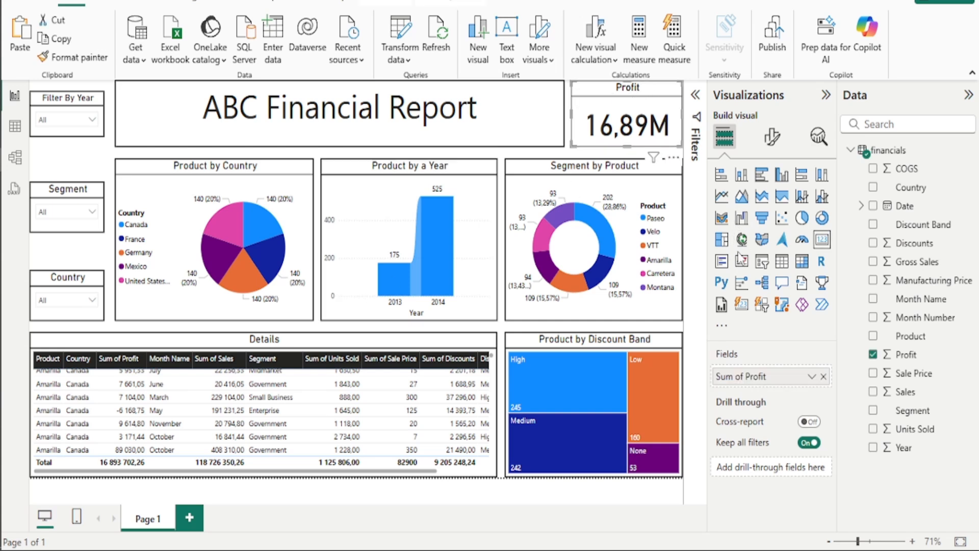
{"action": "left_click", "coordinate": [771, 137]}
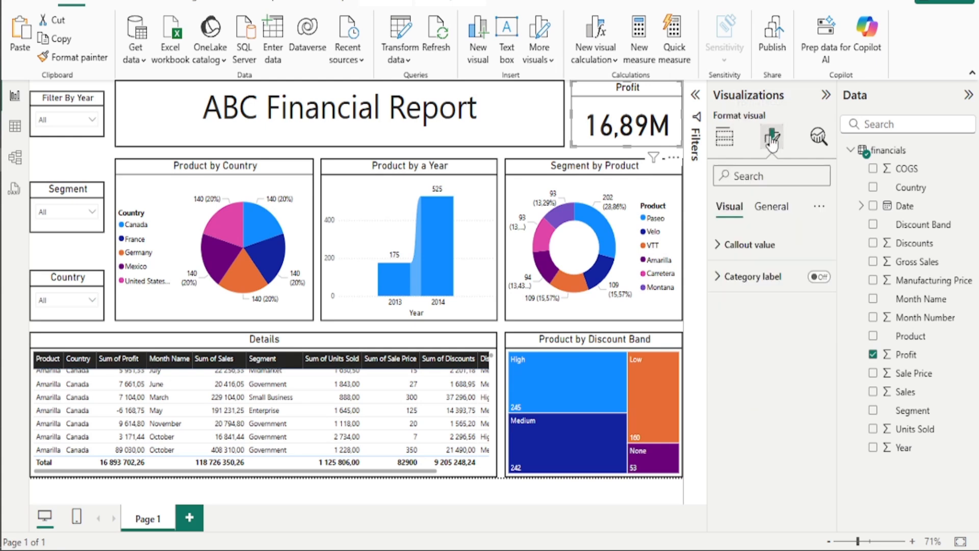
{"action": "left_click", "coordinate": [763, 246]}
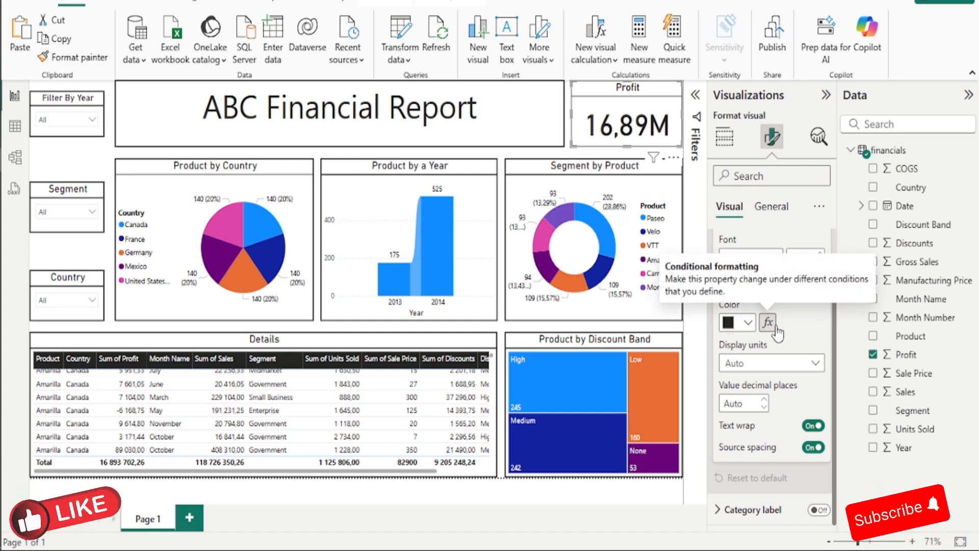
{"action": "left_click", "coordinate": [760, 244]}
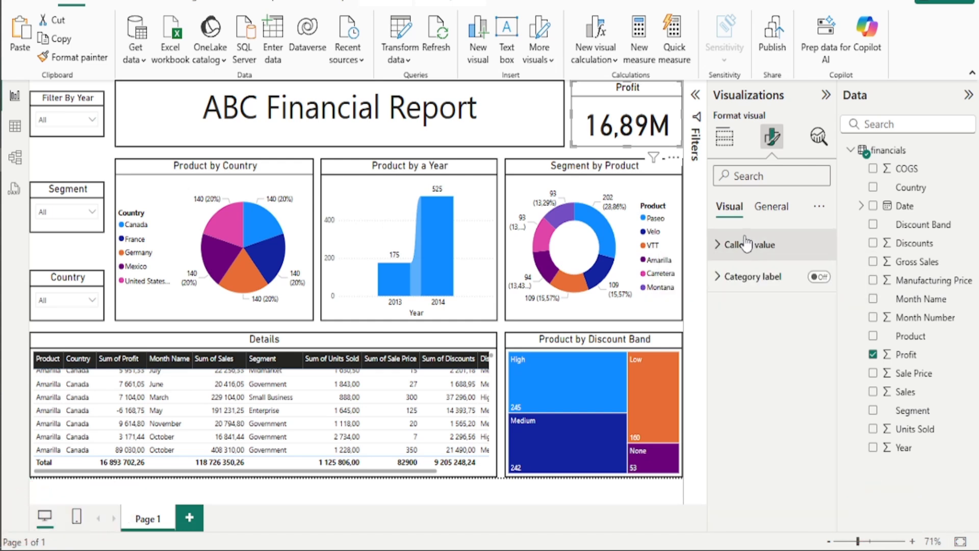
{"action": "left_click", "coordinate": [771, 206]}
{"action": "left_click", "coordinate": [763, 243]}
{"action": "left_click", "coordinate": [760, 245]}
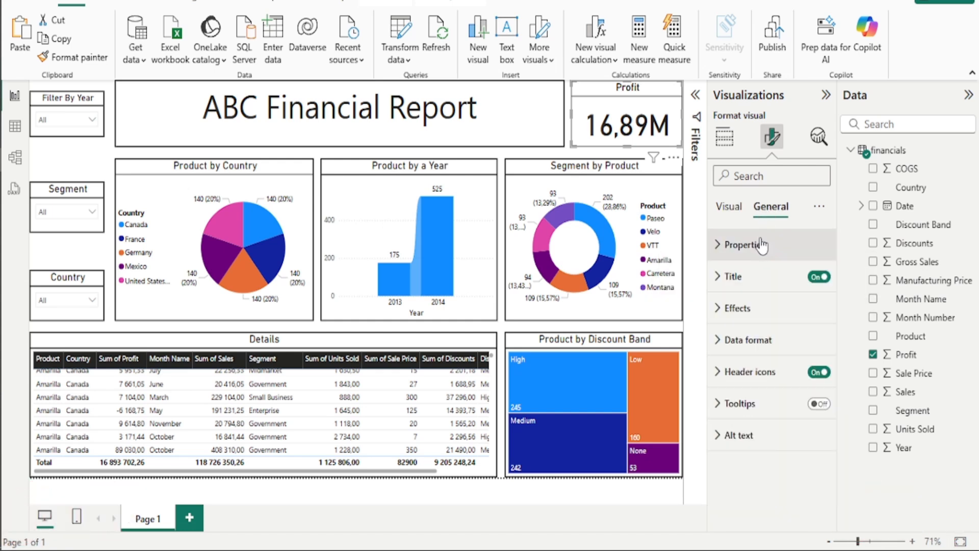
Set the Profit card's title divider to solid black with a width of 2 px.
{"action": "left_click", "coordinate": [761, 273]}
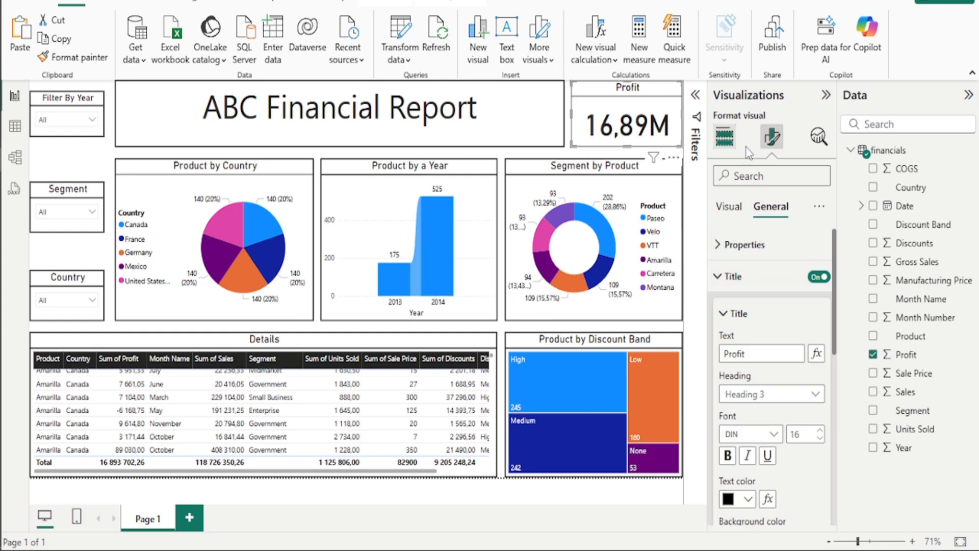
{"action": "scroll", "coordinate": [757, 337], "scroll_direction": "down", "scroll_amount": 3}
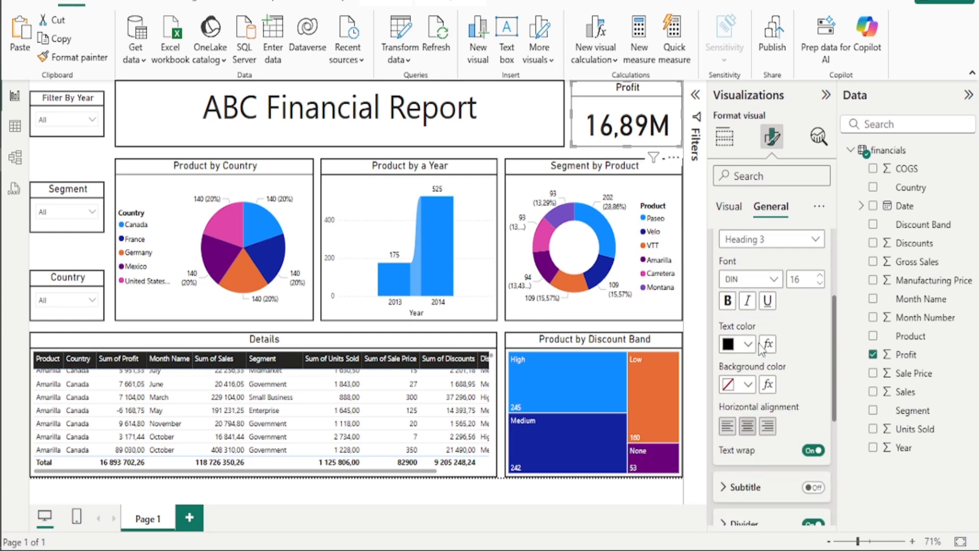
{"action": "left_click", "coordinate": [748, 344]}
{"action": "left_click", "coordinate": [740, 338]}
{"action": "scroll", "coordinate": [747, 357], "scroll_direction": "down", "scroll_amount": 2}
{"action": "scroll", "coordinate": [746, 359], "scroll_direction": "down", "scroll_amount": 2}
{"action": "left_click", "coordinate": [747, 372]}
{"action": "scroll", "coordinate": [750, 367], "scroll_direction": "down", "scroll_amount": 2}
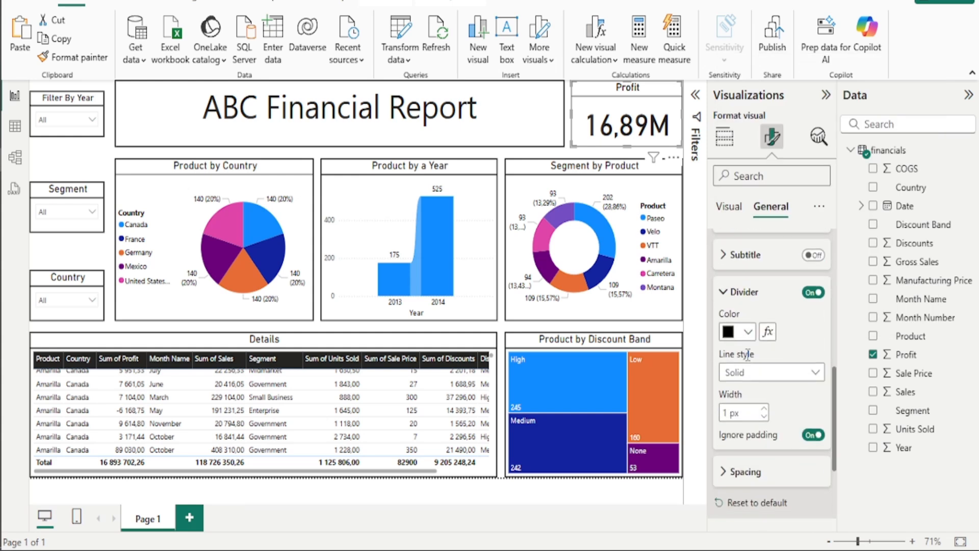
{"action": "left_click", "coordinate": [748, 331]}
{"action": "left_click", "coordinate": [737, 269]}
{"action": "scroll", "coordinate": [737, 273], "scroll_direction": "down", "scroll_amount": 2}
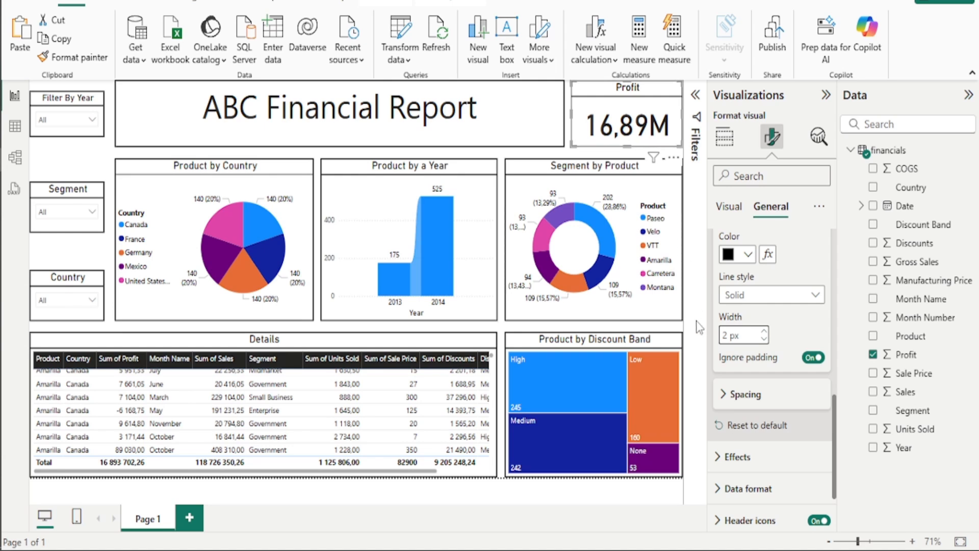
{"action": "left_click", "coordinate": [556, 154]}
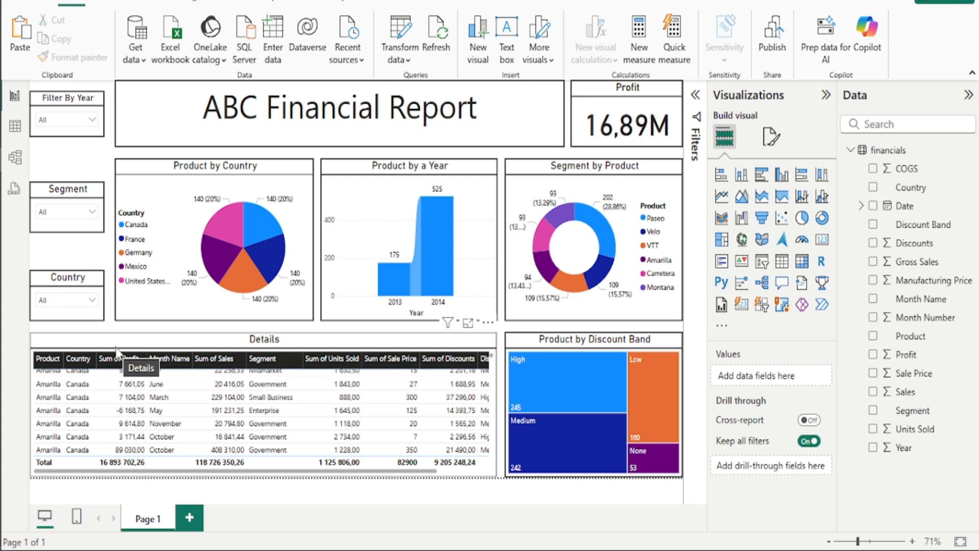
Test the Filter By Year slicer by excluding each year in turn, ending with only 2013 selected.
{"action": "left_click", "coordinate": [92, 120]}
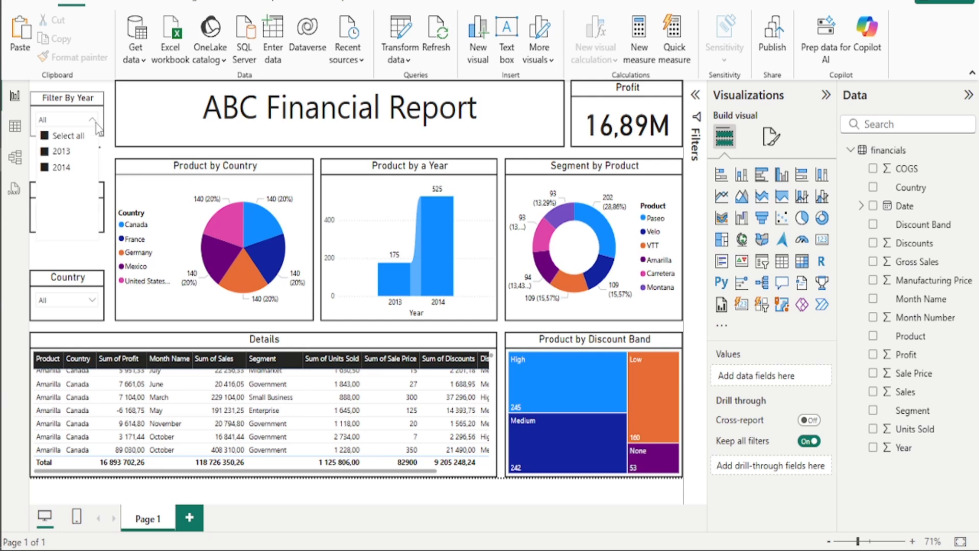
{"action": "left_click", "coordinate": [73, 156]}
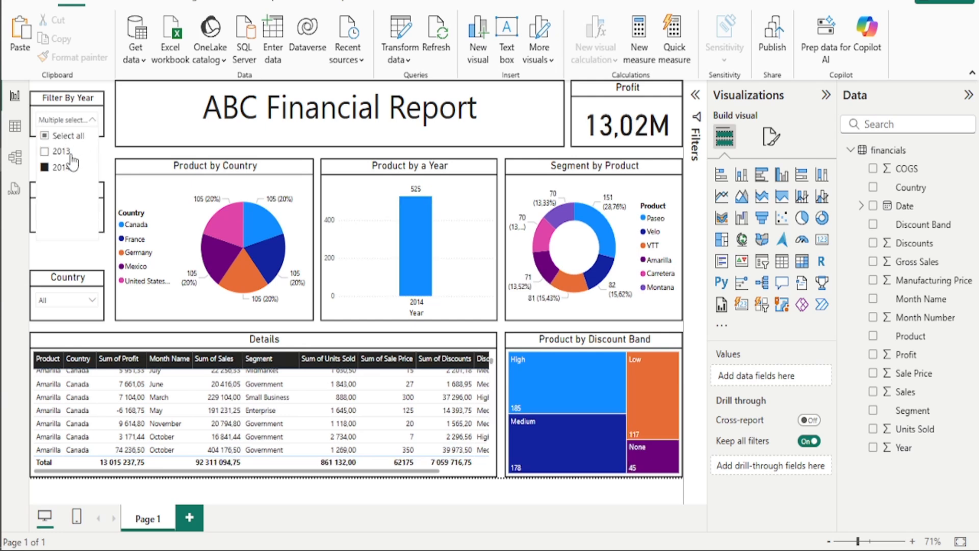
{"action": "left_click", "coordinate": [61, 168]}
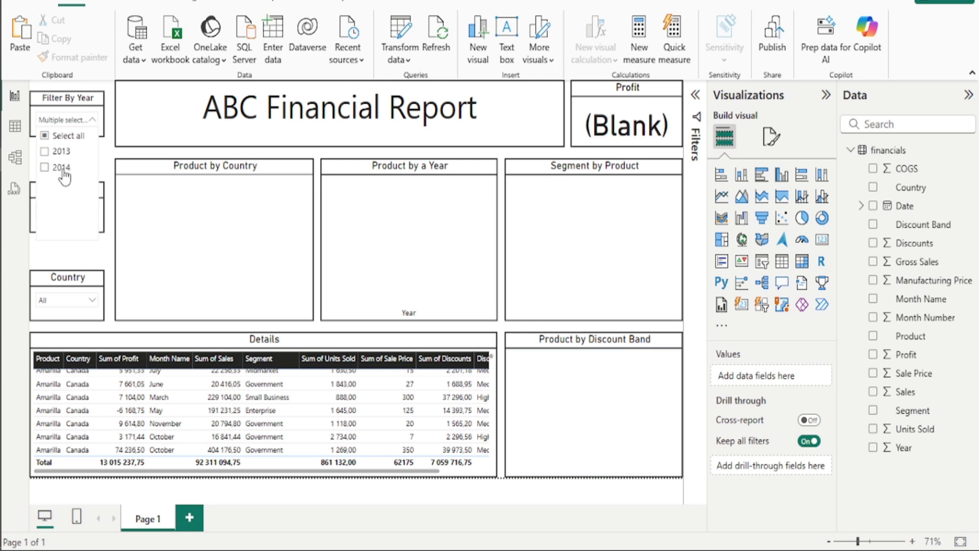
{"action": "left_click", "coordinate": [61, 151]}
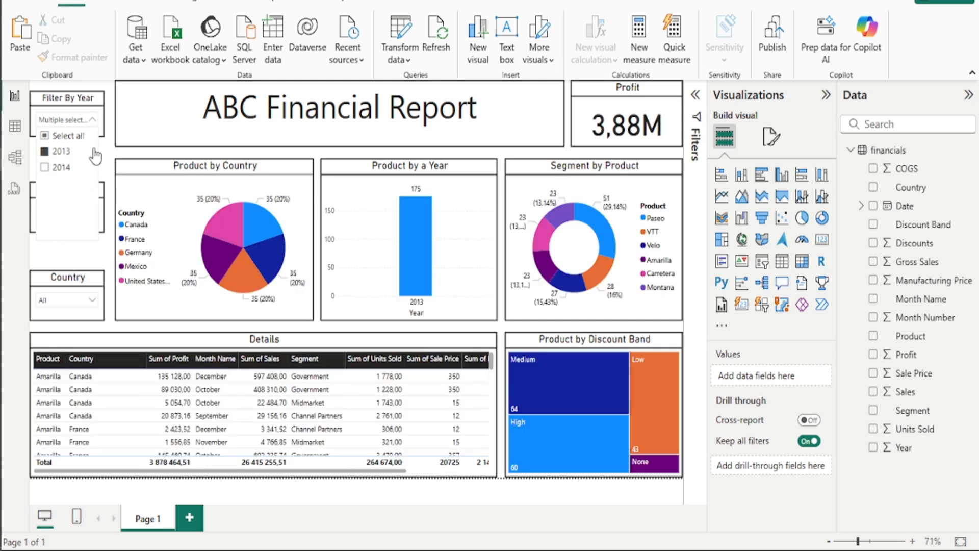
{"action": "left_click", "coordinate": [112, 122]}
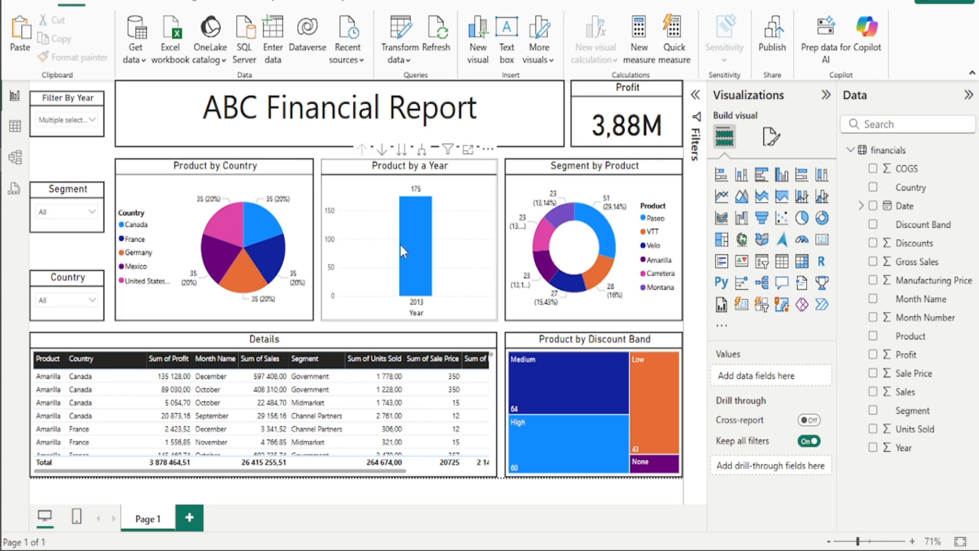
Clear the 2013 filter and switch the year slicer between 2014 and 2013, leaving only 2014 selected.
{"action": "left_click", "coordinate": [92, 121]}
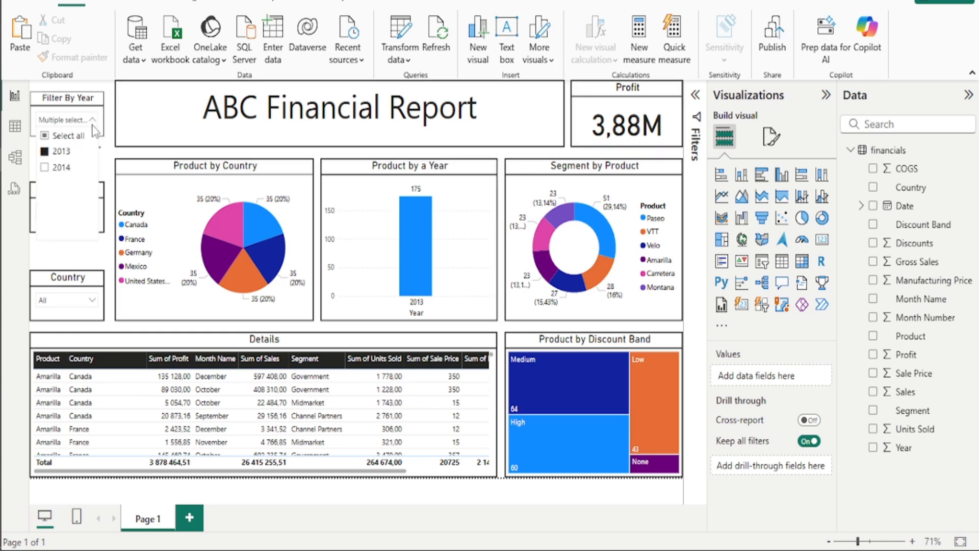
{"action": "left_click", "coordinate": [45, 151]}
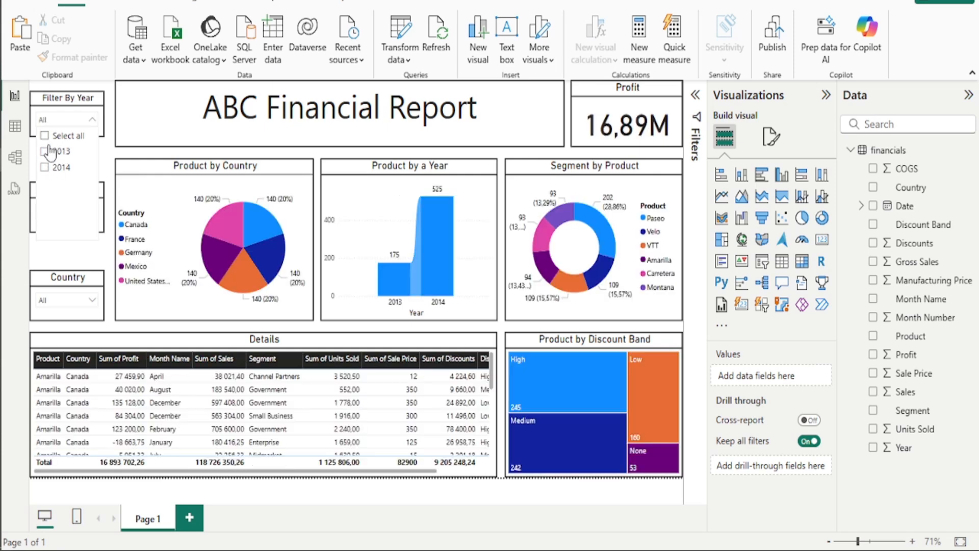
{"action": "left_click", "coordinate": [45, 167]}
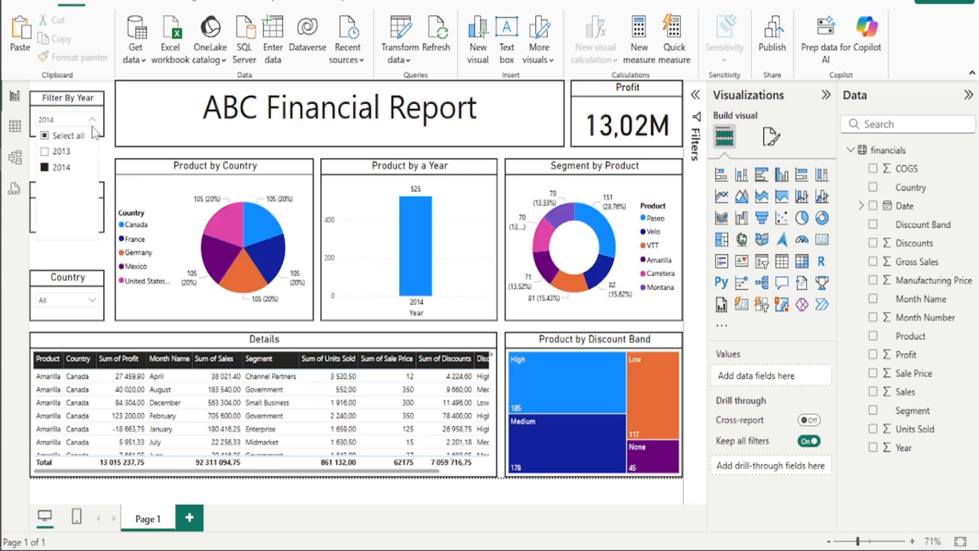
{"action": "left_click", "coordinate": [45, 167]}
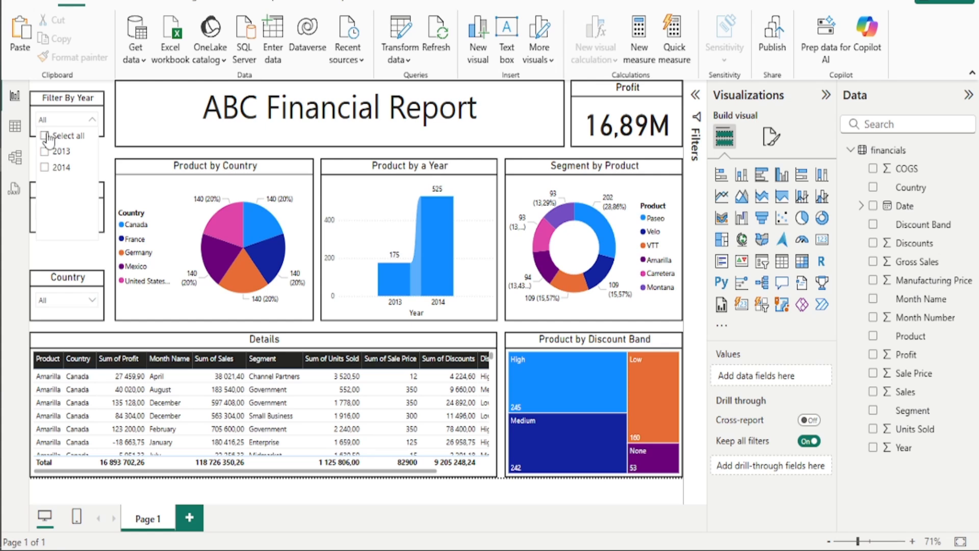
{"action": "left_click", "coordinate": [45, 152]}
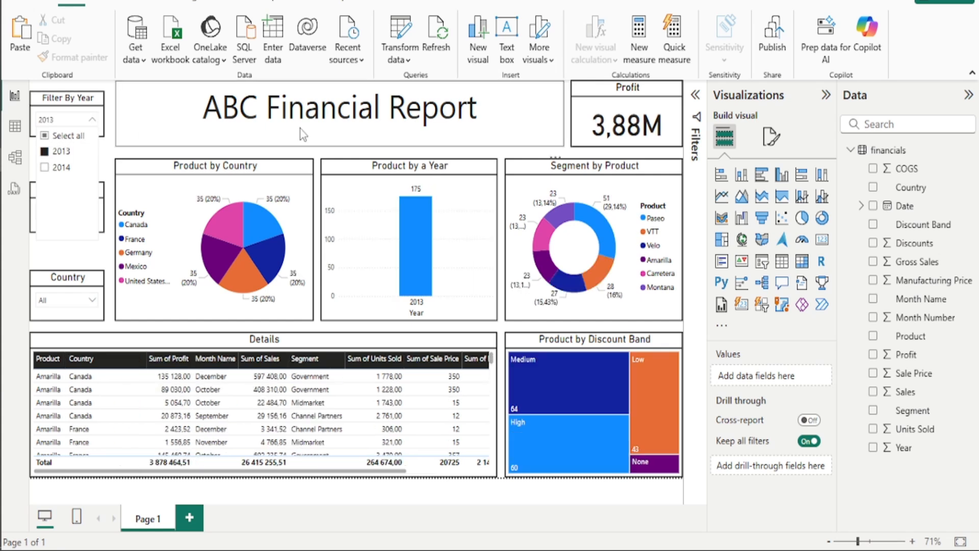
{"action": "left_click", "coordinate": [44, 151]}
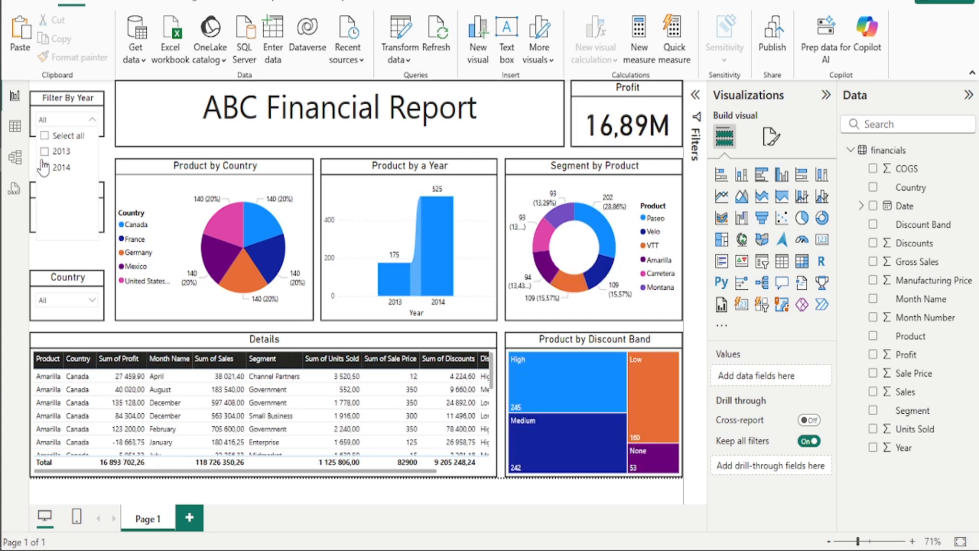
{"action": "left_click", "coordinate": [45, 167]}
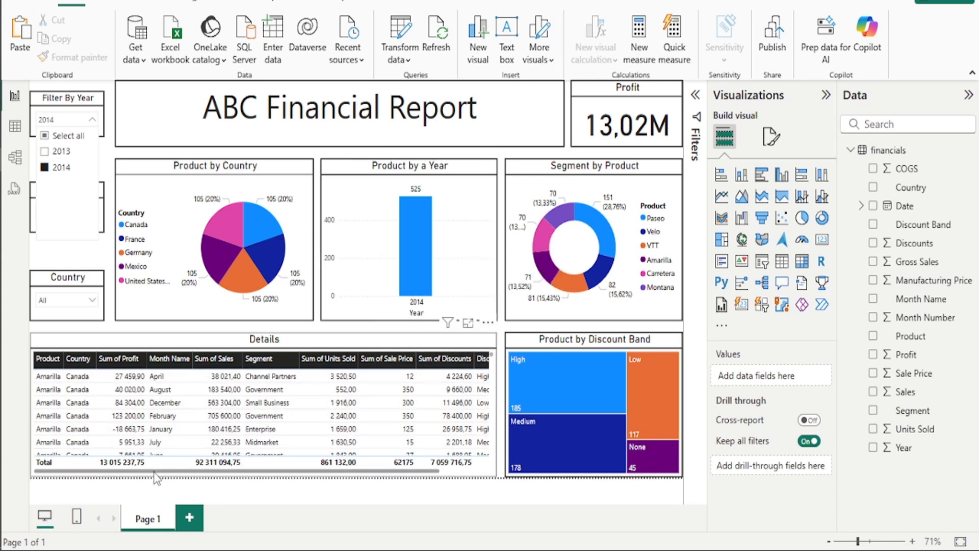
Start exporting the Details table's data as the CSV file Details.csv, and cancel before saving.
{"action": "left_click_drag", "start_coordinate": [158, 471], "coordinate": [97, 468]}
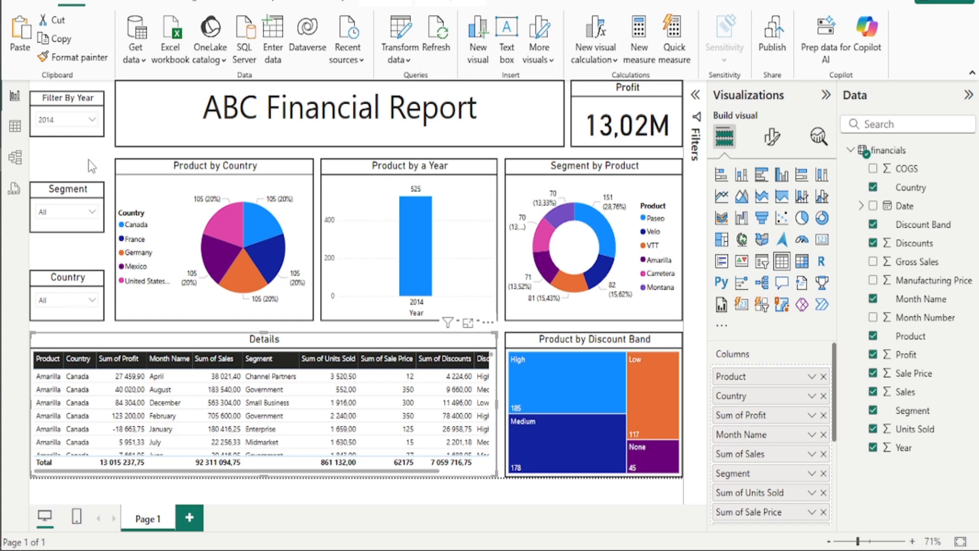
{"action": "left_click", "coordinate": [488, 323]}
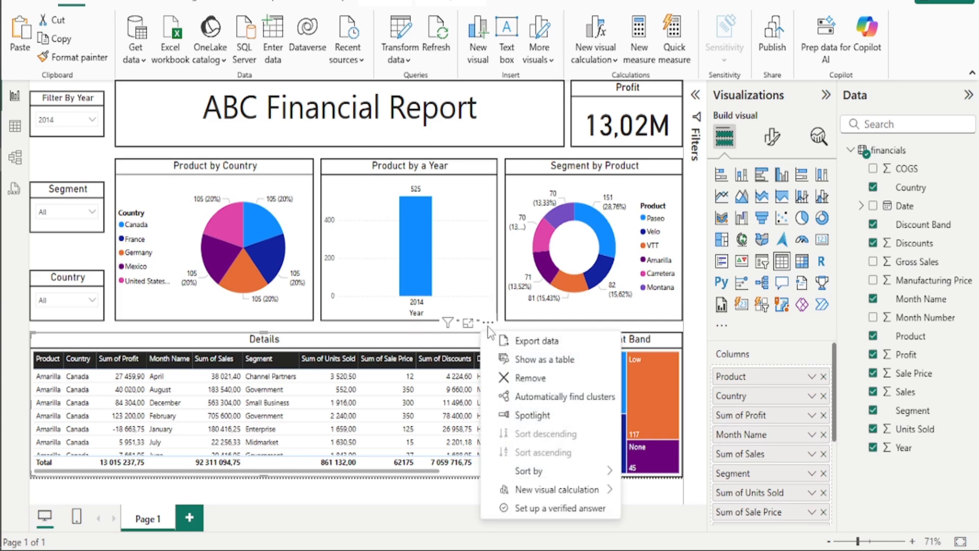
{"action": "left_click", "coordinate": [515, 347]}
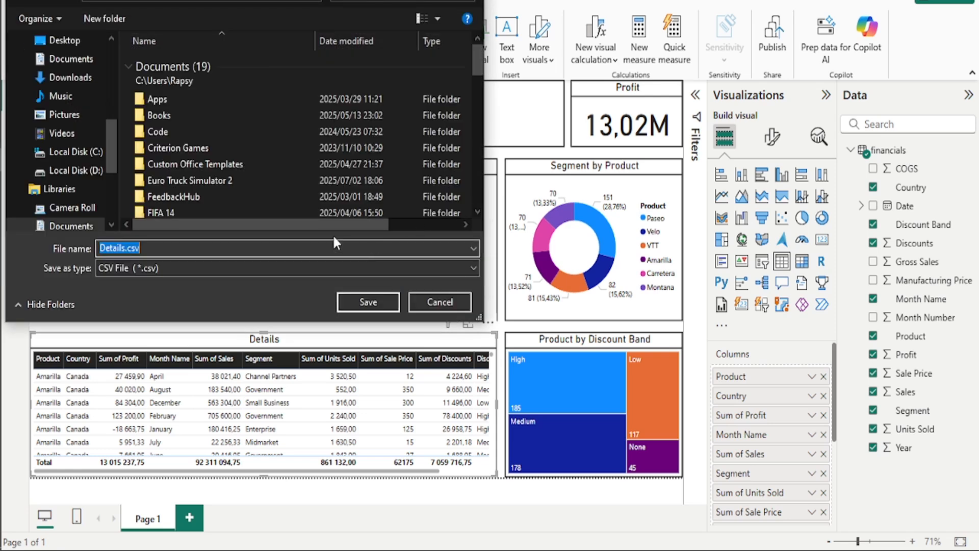
{"action": "left_click", "coordinate": [196, 269]}
{"action": "left_click", "coordinate": [159, 266]}
{"action": "left_click", "coordinate": [434, 304]}
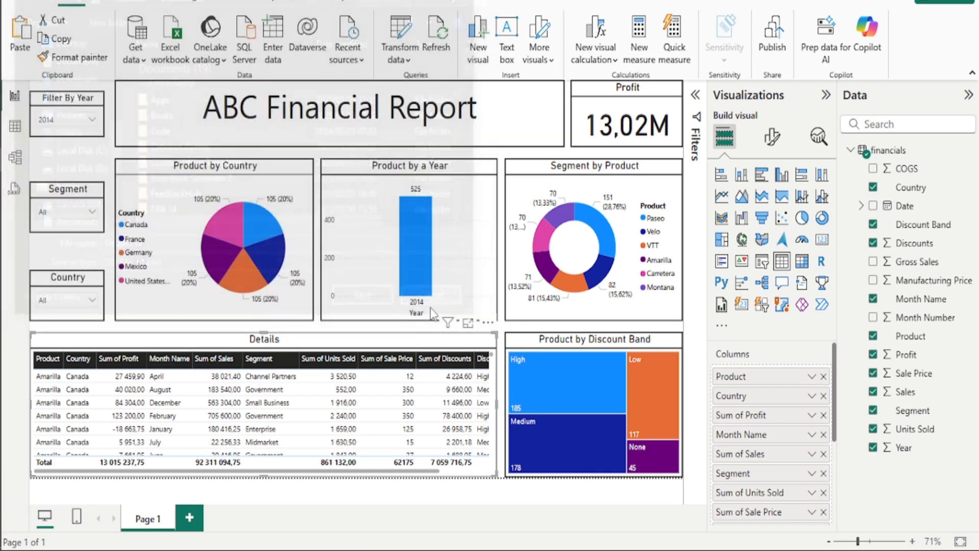
Filter the report to 2013, and clear the year filter to show all years.
{"action": "left_click", "coordinate": [94, 118]}
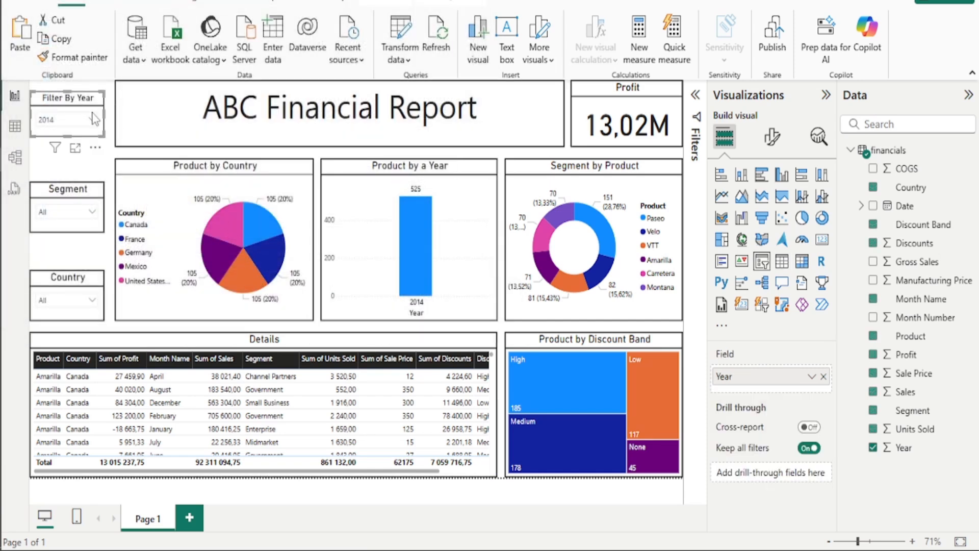
{"action": "left_click", "coordinate": [94, 119]}
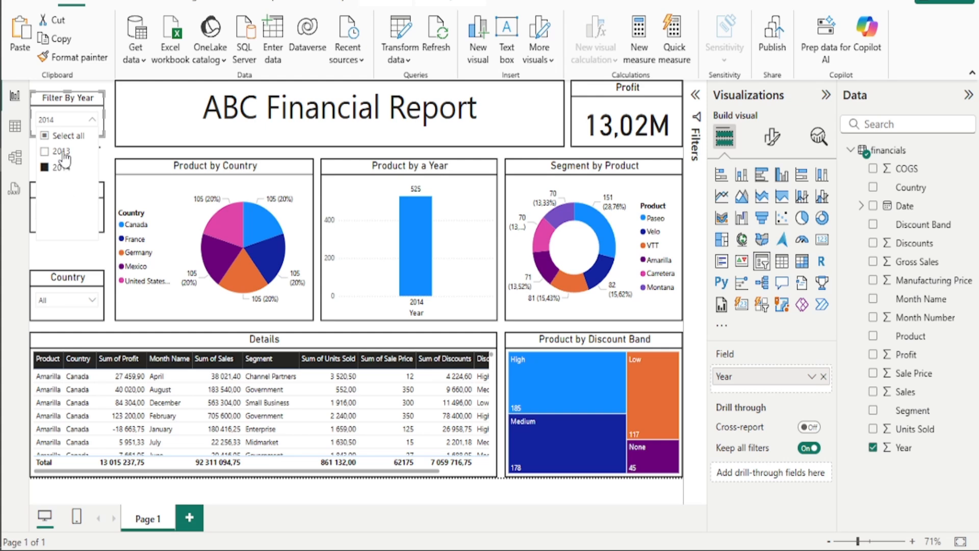
{"action": "left_click", "coordinate": [47, 150]}
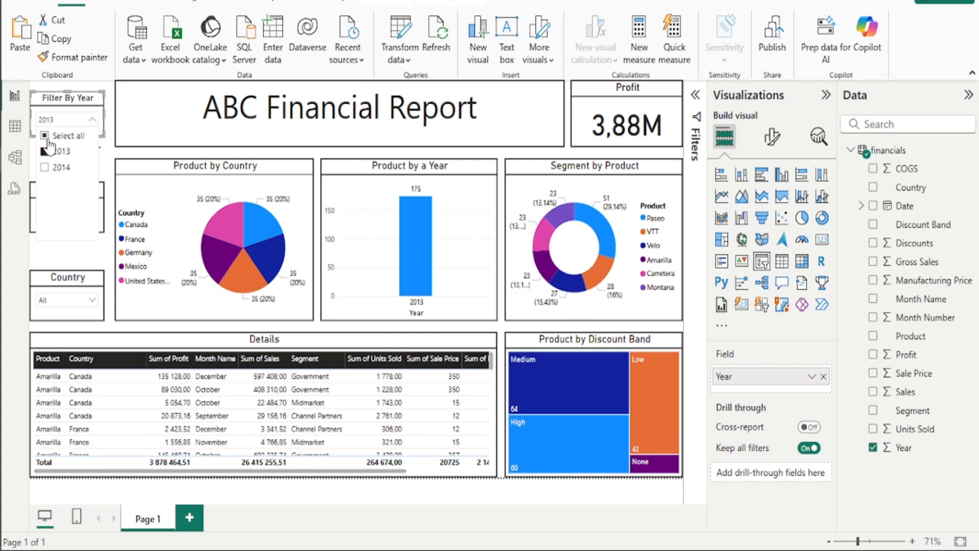
{"action": "left_click", "coordinate": [118, 149]}
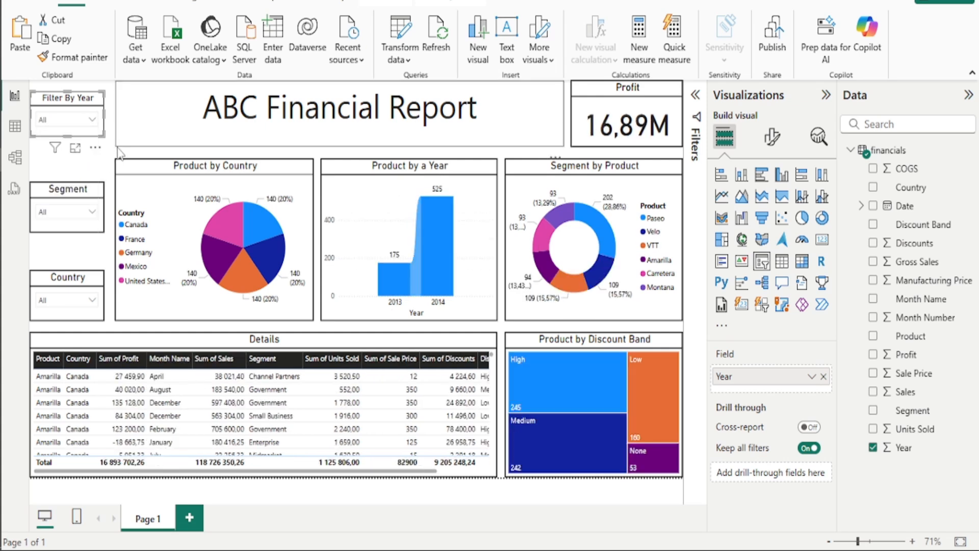
{"action": "left_click", "coordinate": [105, 152]}
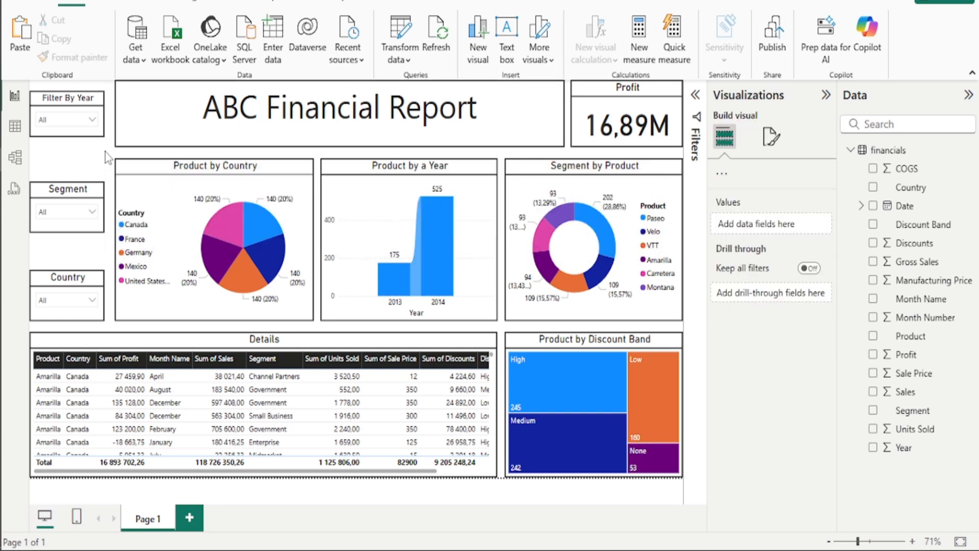
Filter the report to the Government segment, clear and reapply that filter, and review the filtered Details table.
{"action": "left_click", "coordinate": [92, 212]}
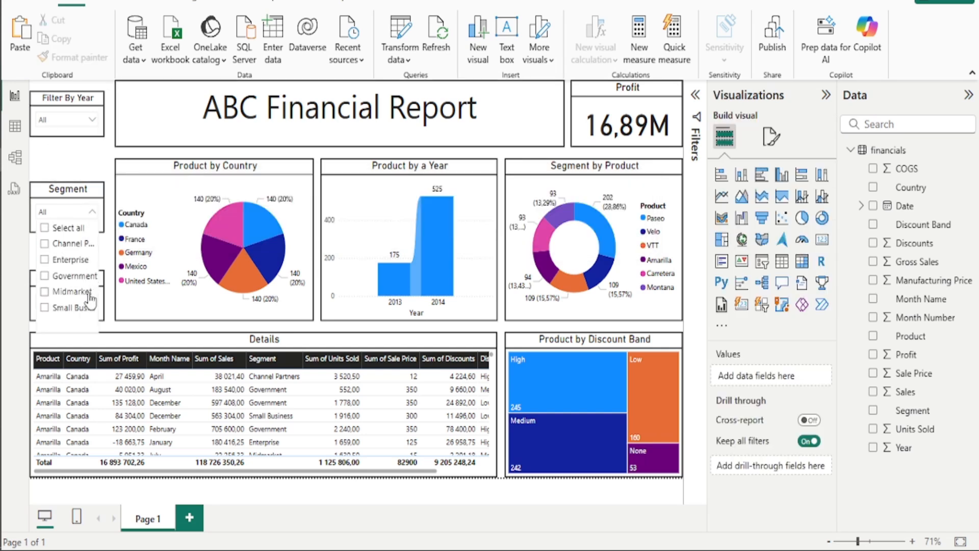
{"action": "left_click", "coordinate": [44, 276]}
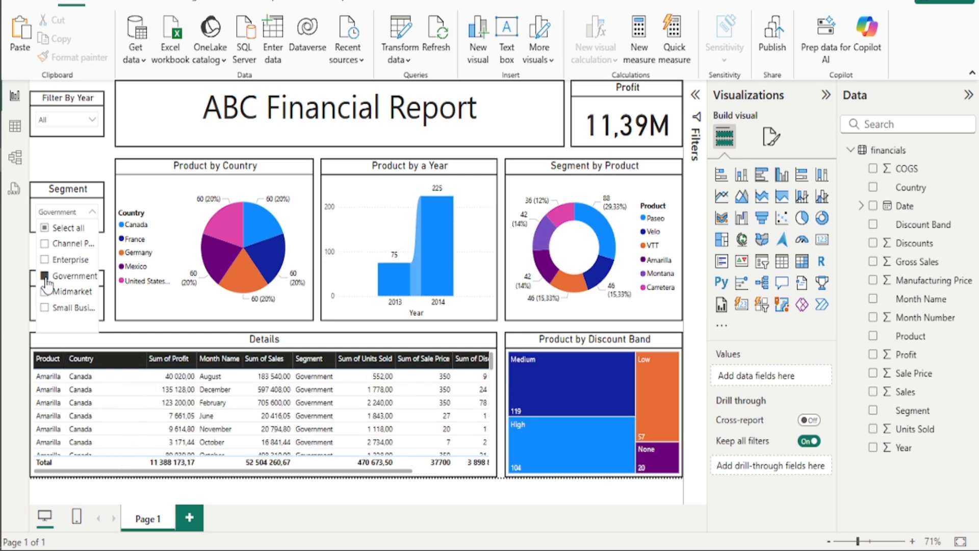
{"action": "left_click", "coordinate": [62, 228]}
{"action": "left_click", "coordinate": [62, 227]}
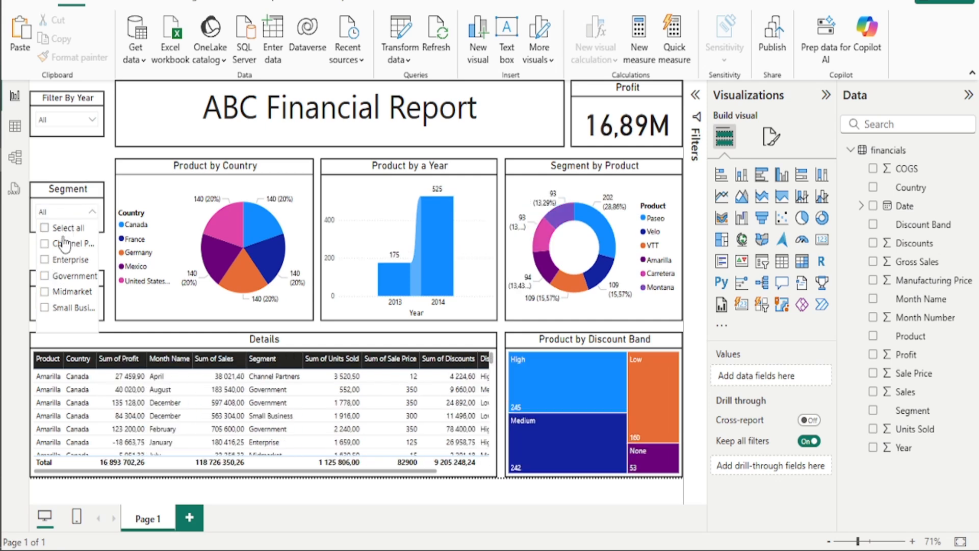
{"action": "left_click", "coordinate": [45, 278]}
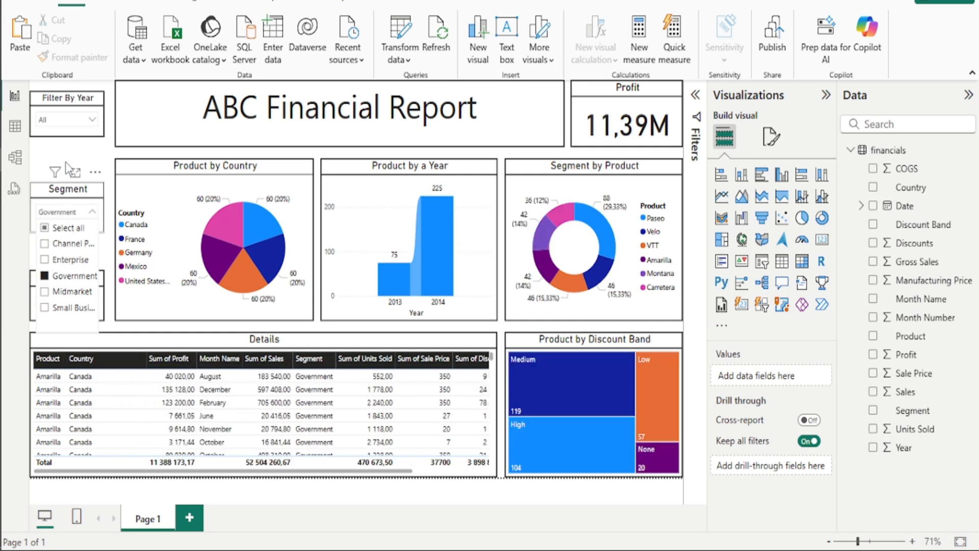
{"action": "left_click", "coordinate": [66, 159]}
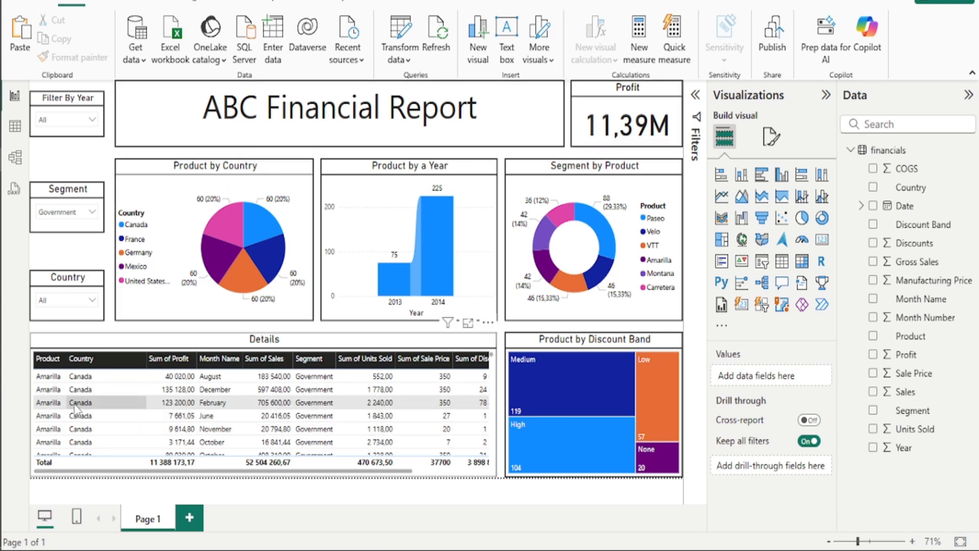
{"action": "scroll", "coordinate": [62, 400], "scroll_direction": "down", "scroll_amount": 3}
{"action": "scroll", "coordinate": [61, 401], "scroll_direction": "up", "scroll_amount": 3}
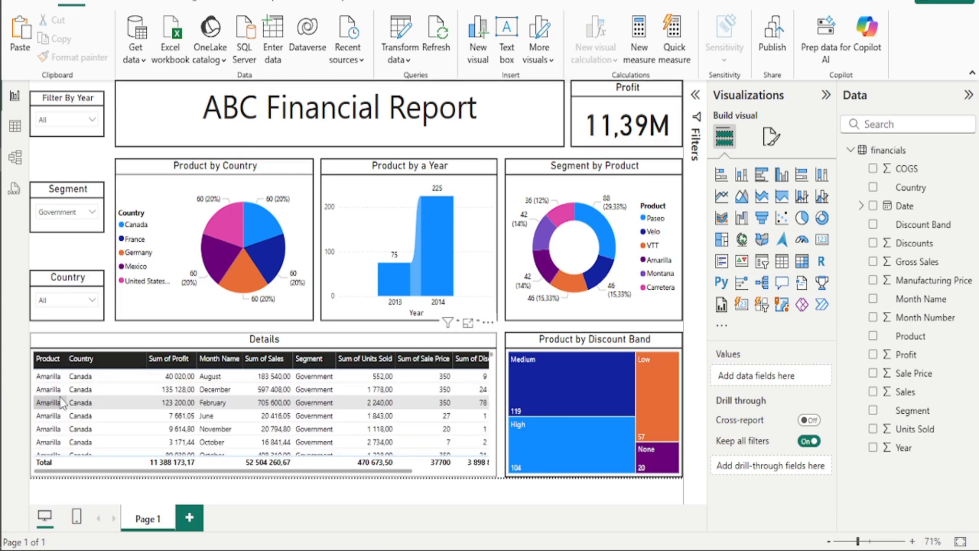
{"action": "left_click", "coordinate": [92, 213]}
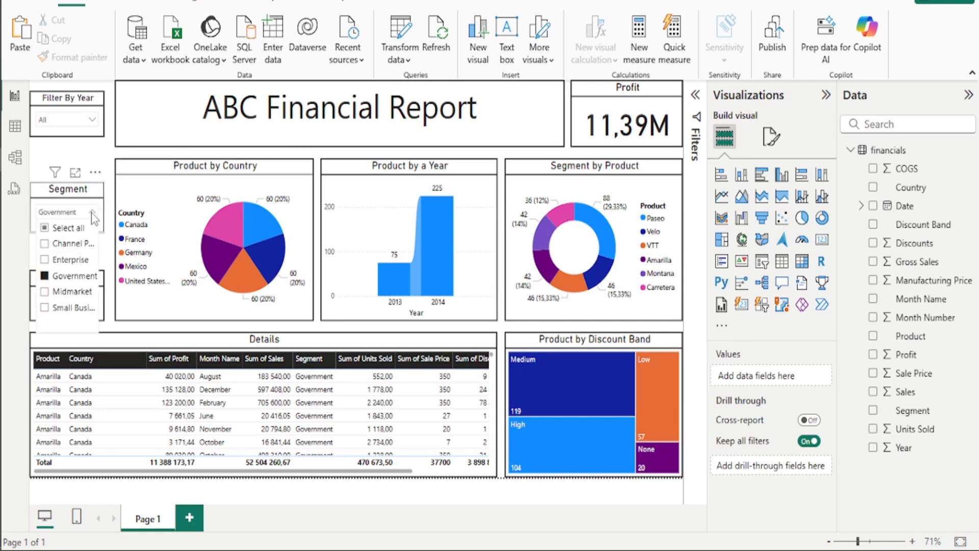
{"action": "left_click", "coordinate": [92, 213]}
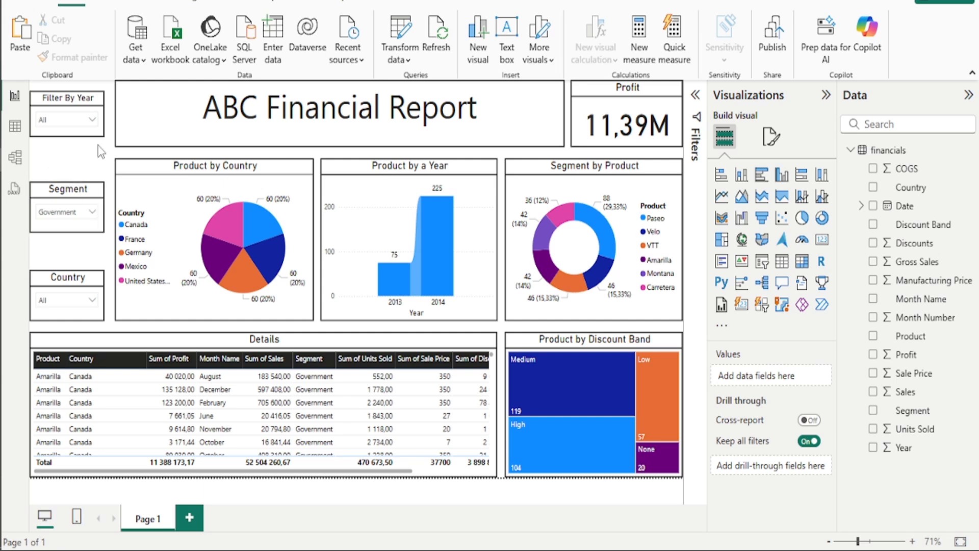
Limit the Filter By Year slicer to 2013 only.
{"action": "left_click", "coordinate": [94, 121]}
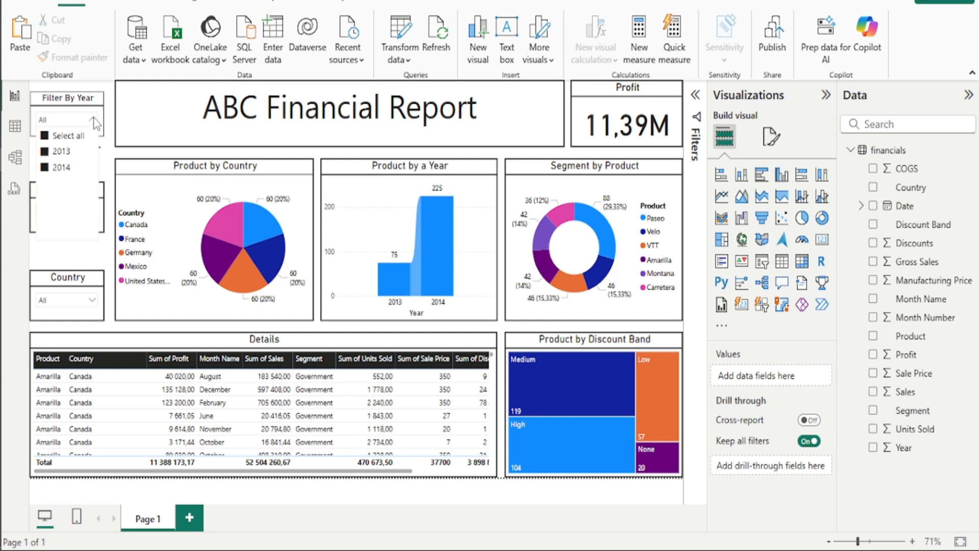
{"action": "left_click", "coordinate": [82, 137]}
{"action": "left_click", "coordinate": [55, 152]}
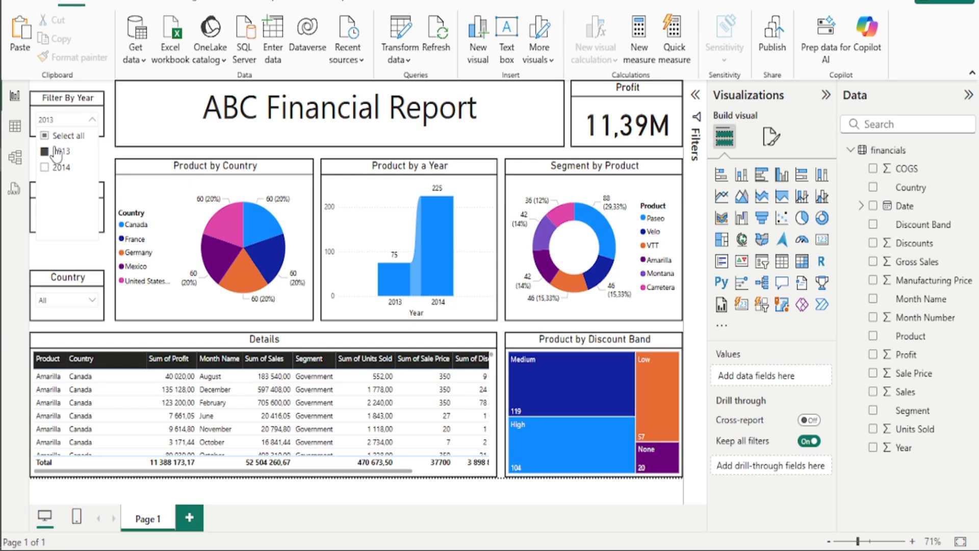
{"action": "left_click", "coordinate": [112, 151]}
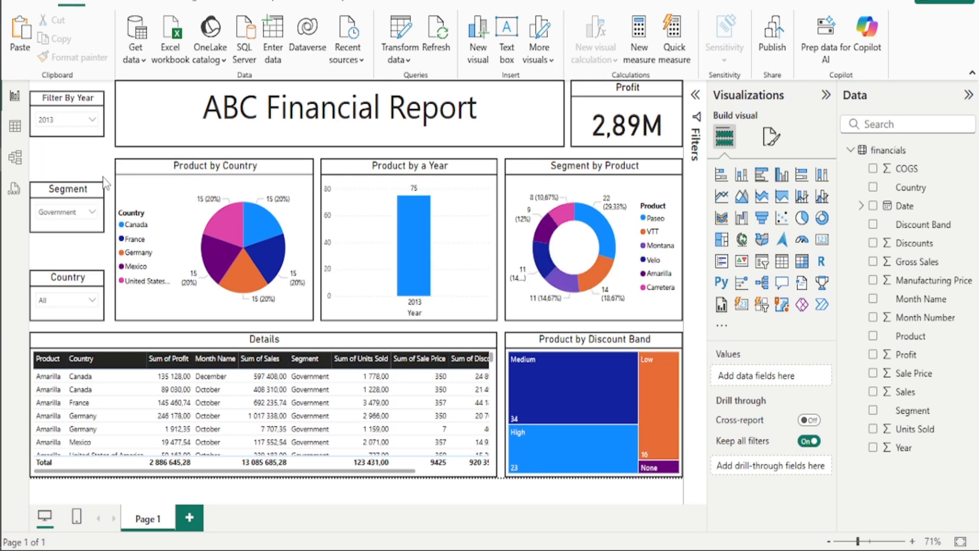
Filter the report to the United States of America with the Country slicer.
{"action": "left_click", "coordinate": [96, 300]}
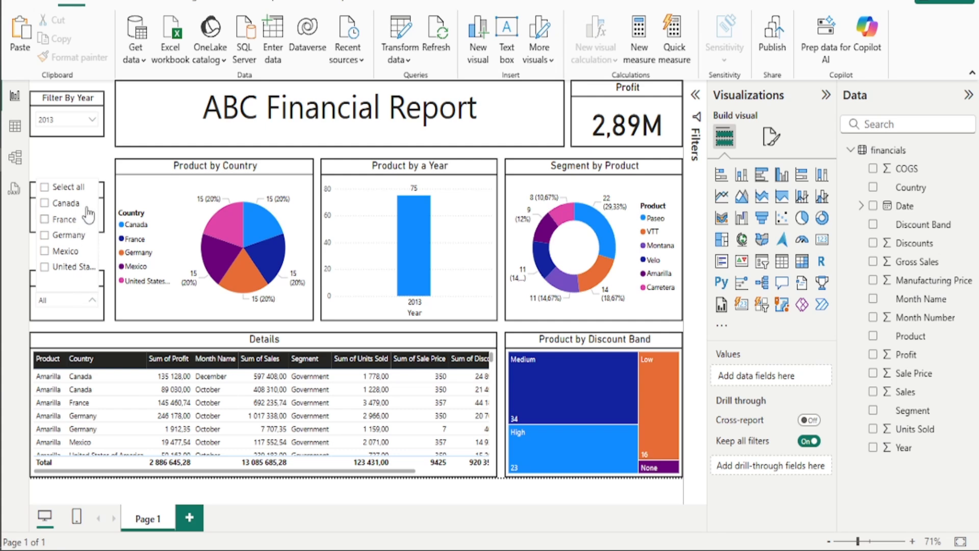
{"action": "left_click", "coordinate": [70, 272]}
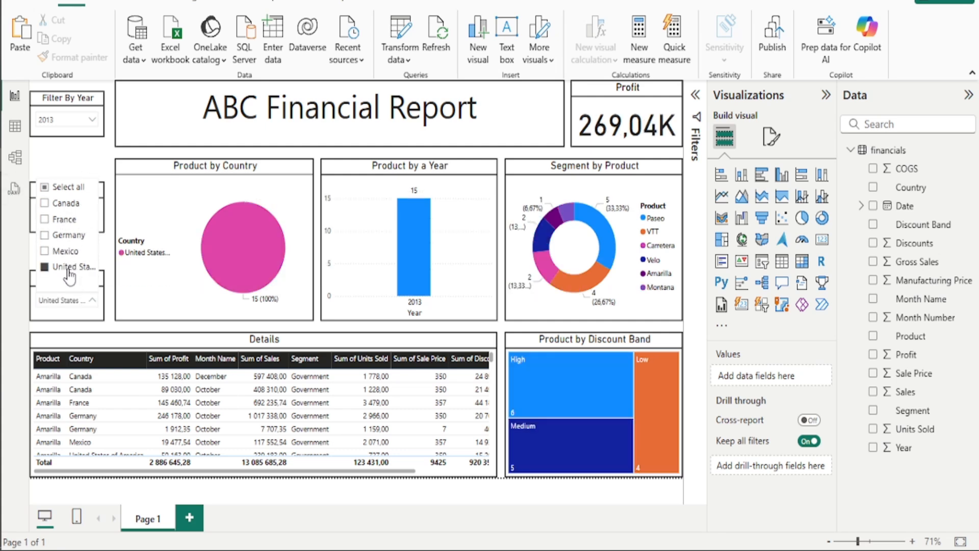
{"action": "left_click", "coordinate": [81, 164]}
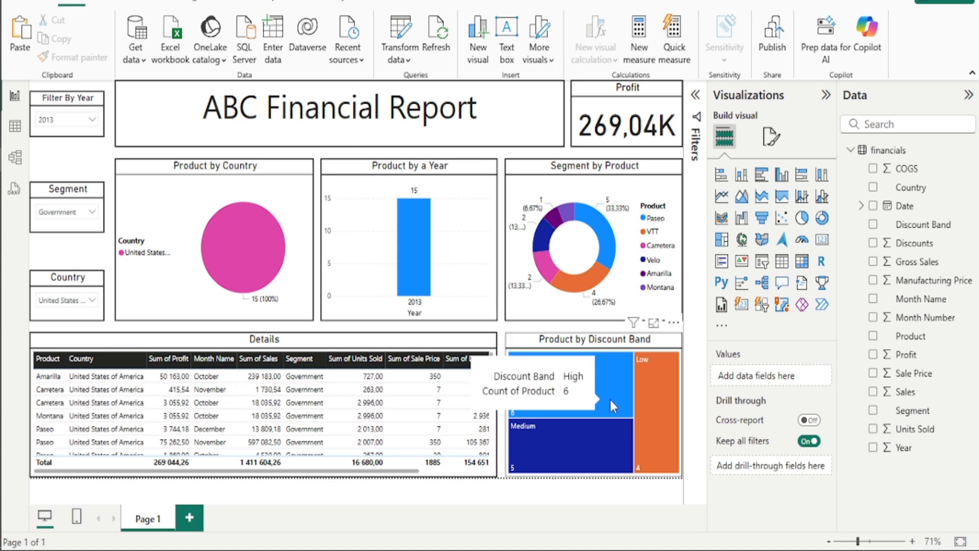
Change the donut chart's title from Segment by Product to "Product by Segment".
{"action": "left_click", "coordinate": [631, 174]}
{"action": "left_click", "coordinate": [772, 137]}
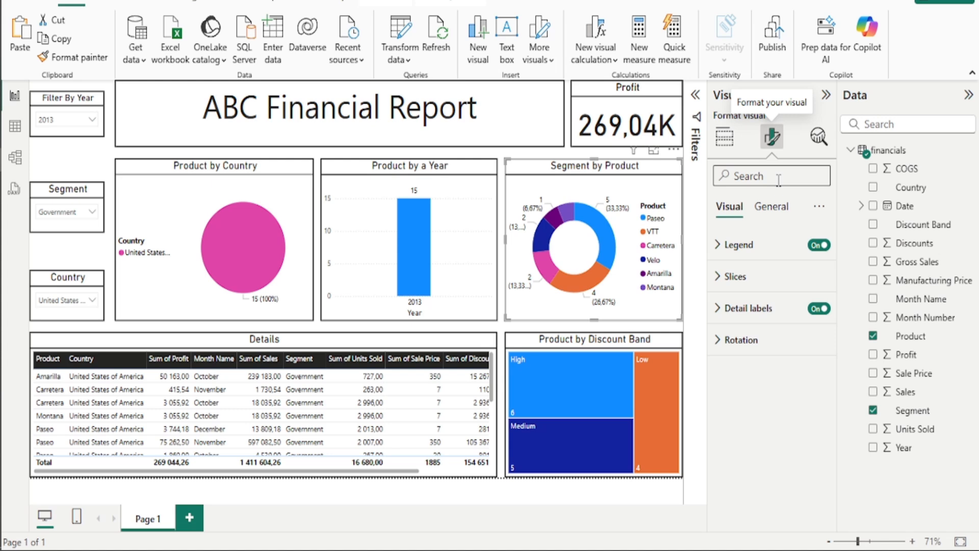
{"action": "left_click", "coordinate": [771, 207]}
{"action": "left_click", "coordinate": [754, 285]}
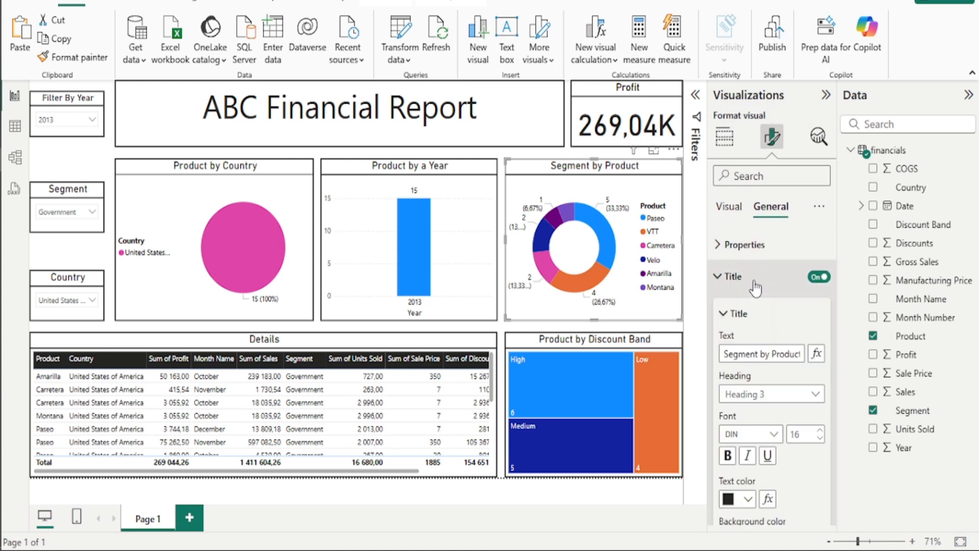
{"action": "left_click", "coordinate": [764, 354]}
{"action": "key", "text": "ctrl+a"}
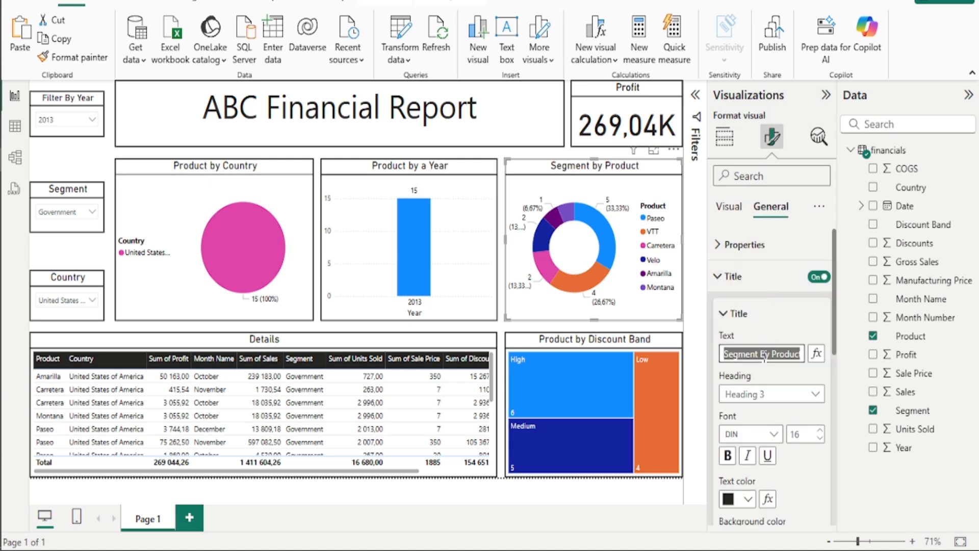
{"action": "type", "text": "Produ"}
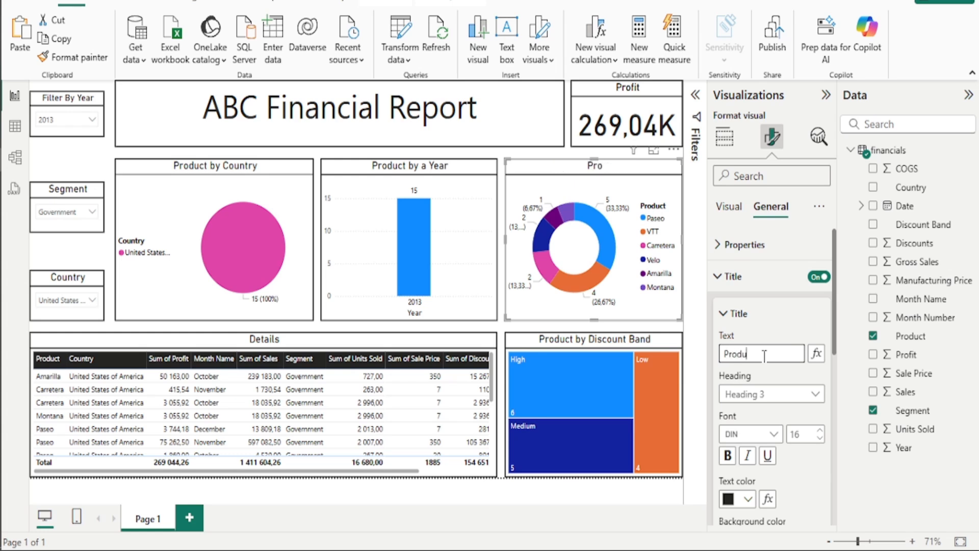
{"action": "type", "text": "ct by Seg"}
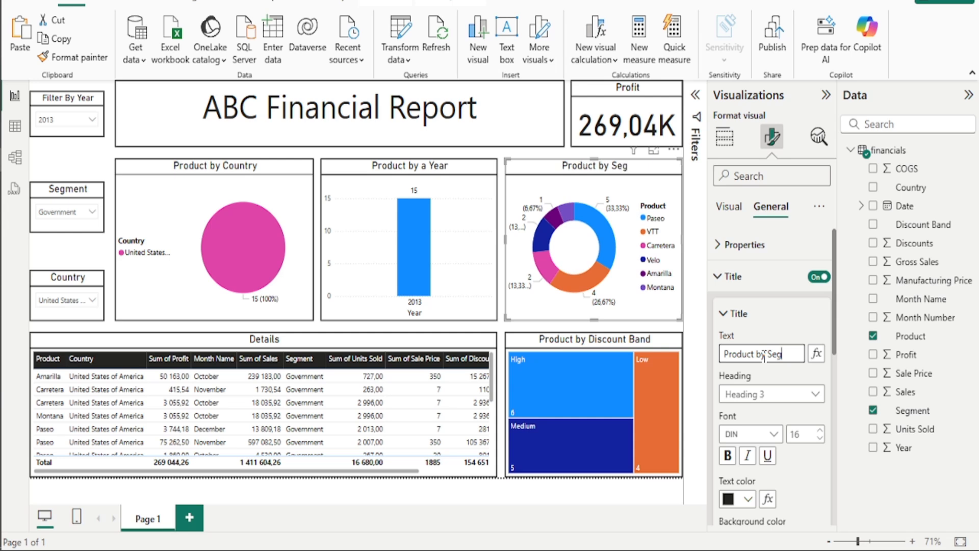
{"action": "type", "text": "ment"}
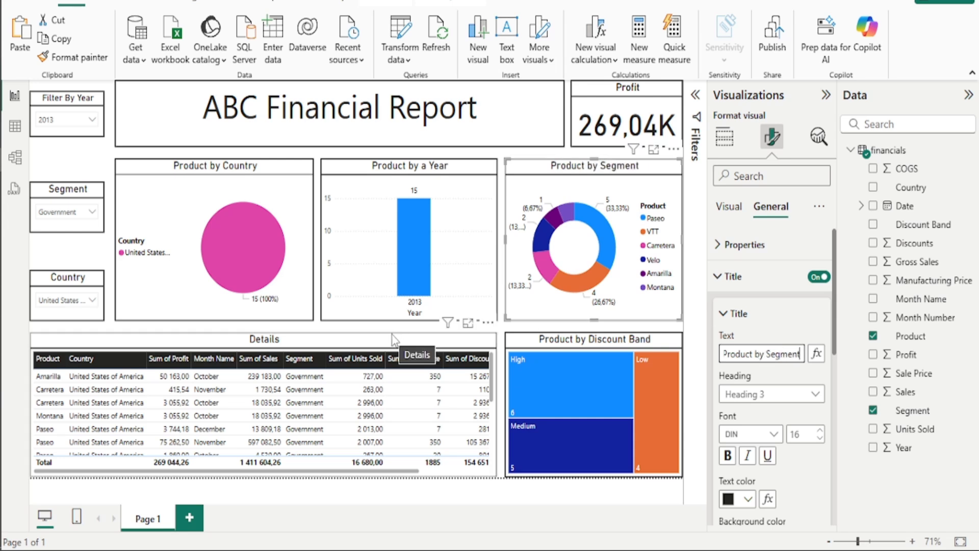
{"action": "left_click", "coordinate": [440, 327]}
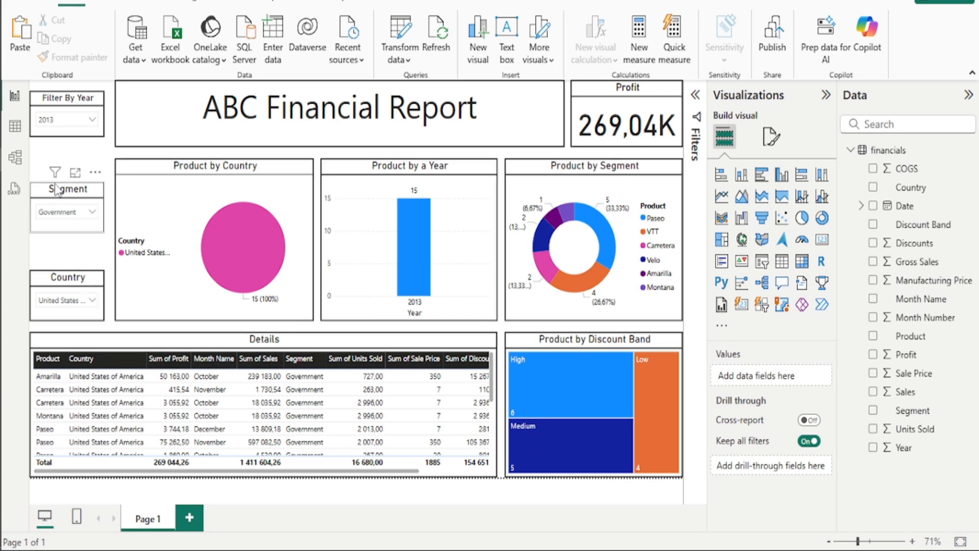
Test the Filter By Year slicer by switching between 2013 and 2014, ending with only 2014 selected.
{"action": "left_click", "coordinate": [92, 119]}
{"action": "left_click", "coordinate": [69, 166]}
{"action": "left_click", "coordinate": [65, 152]}
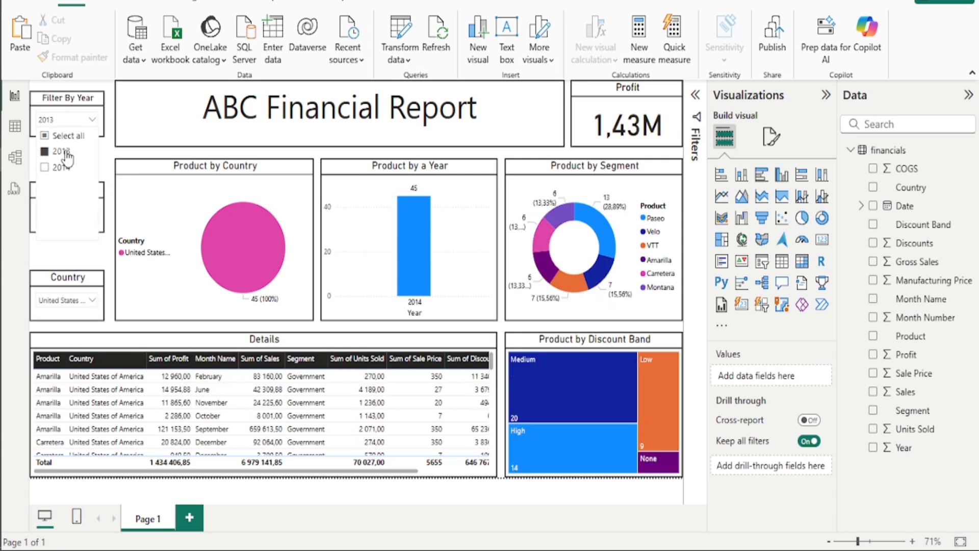
{"action": "left_click", "coordinate": [62, 136]}
{"action": "left_click", "coordinate": [59, 169]}
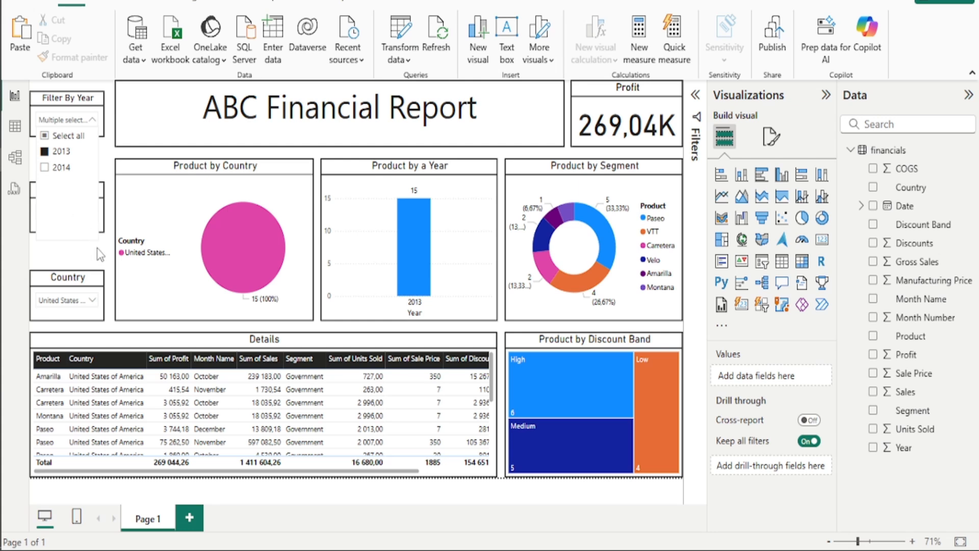
{"action": "left_click", "coordinate": [66, 122]}
{"action": "left_click", "coordinate": [61, 123]}
{"action": "left_click", "coordinate": [60, 151]}
{"action": "left_click", "coordinate": [61, 167]}
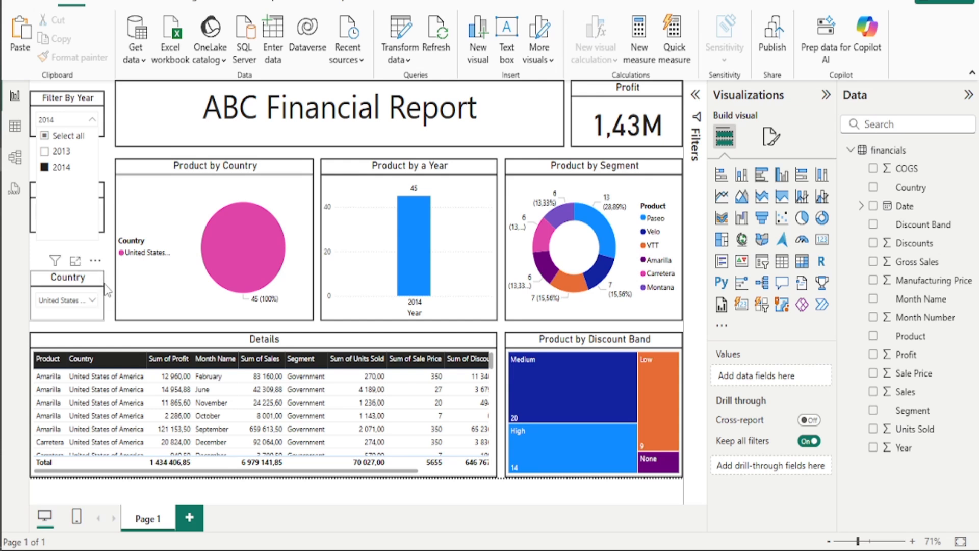
{"action": "left_click", "coordinate": [106, 178]}
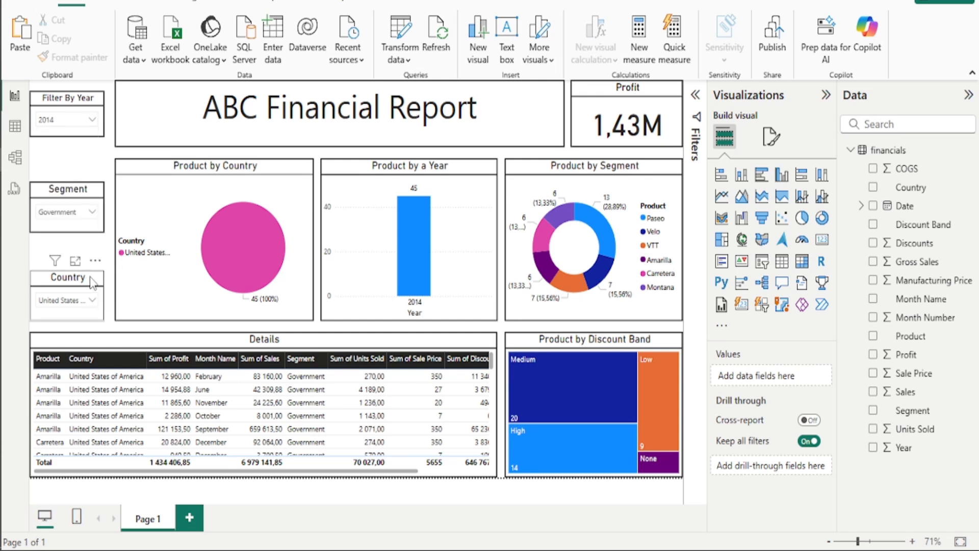
Clear the 2014 year filter and select only 2013 in the Filter By Year slicer.
{"action": "left_click", "coordinate": [72, 120]}
{"action": "left_click", "coordinate": [75, 137]}
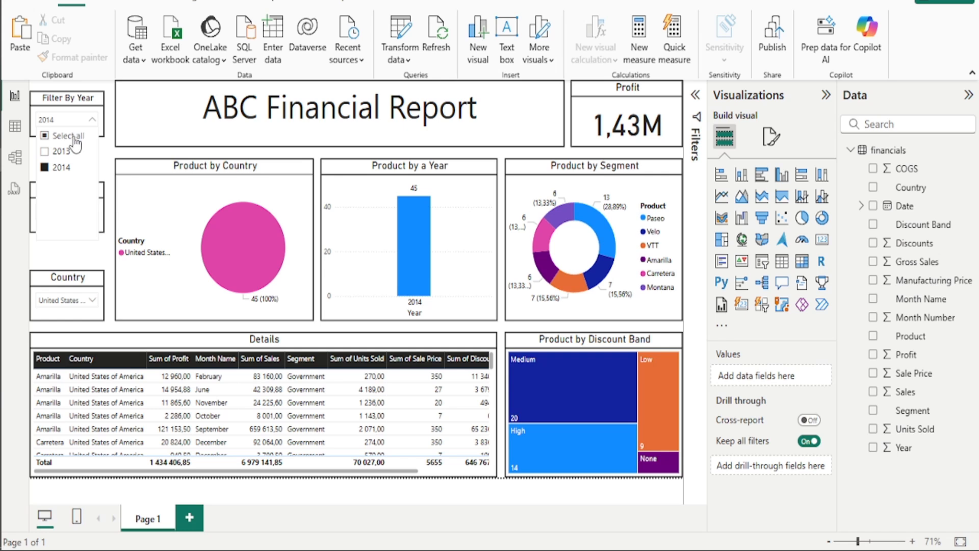
{"action": "left_click", "coordinate": [65, 137]}
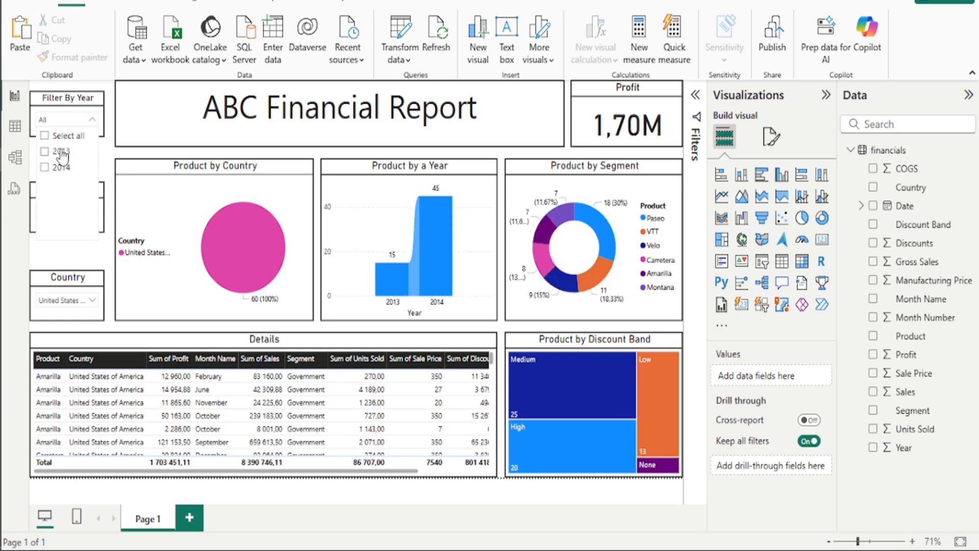
{"action": "left_click", "coordinate": [60, 151]}
{"action": "left_click", "coordinate": [110, 162]}
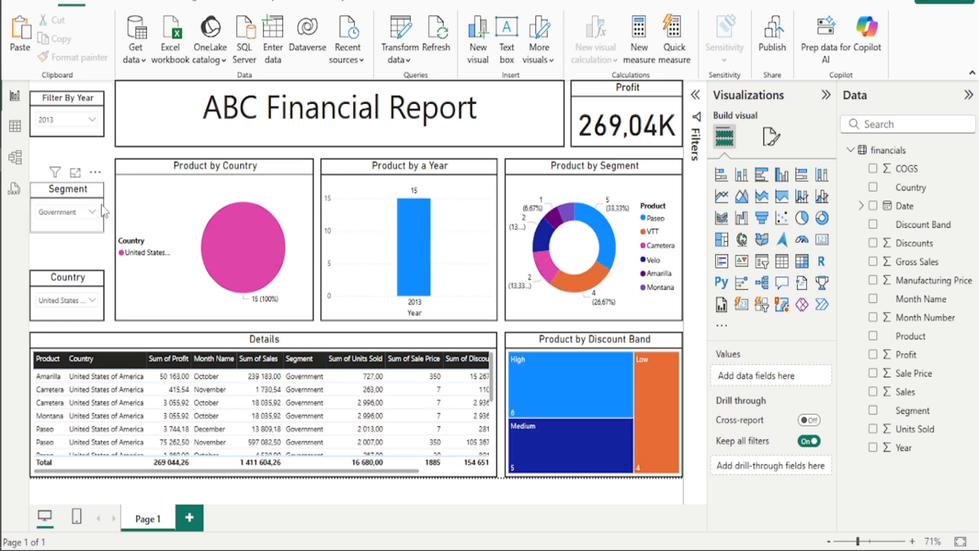
Switch the Country slicer to France, and clear the country filter to include all countries.
{"action": "left_click", "coordinate": [92, 300]}
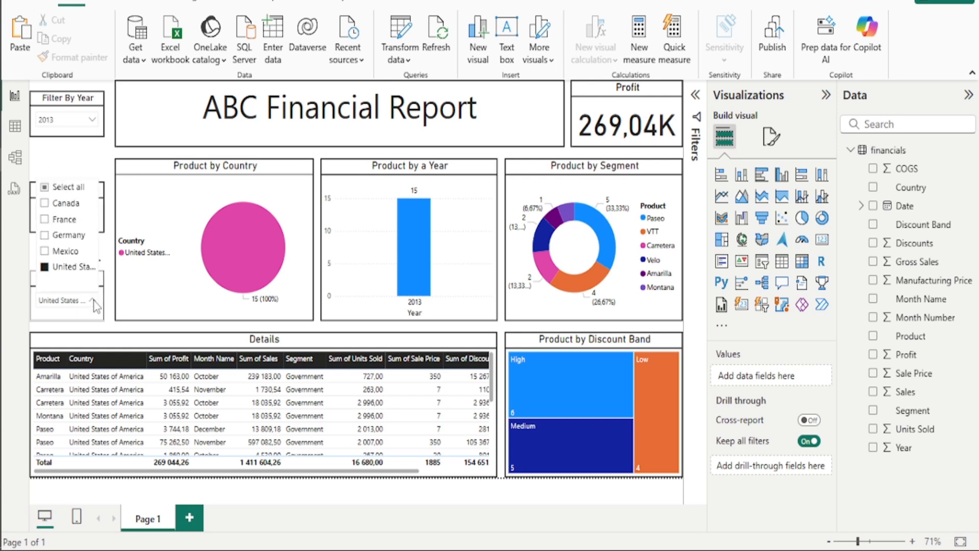
{"action": "left_click", "coordinate": [73, 220]}
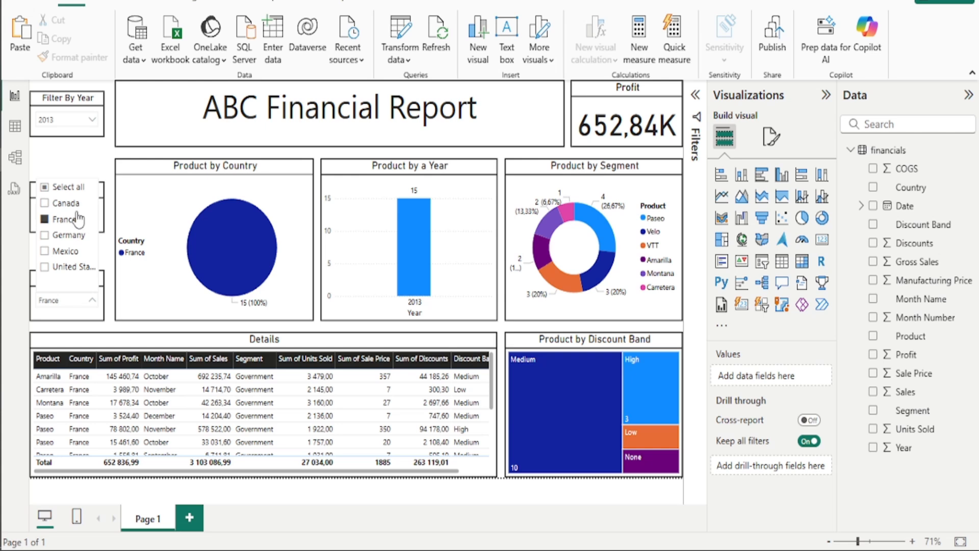
{"action": "left_click", "coordinate": [76, 218]}
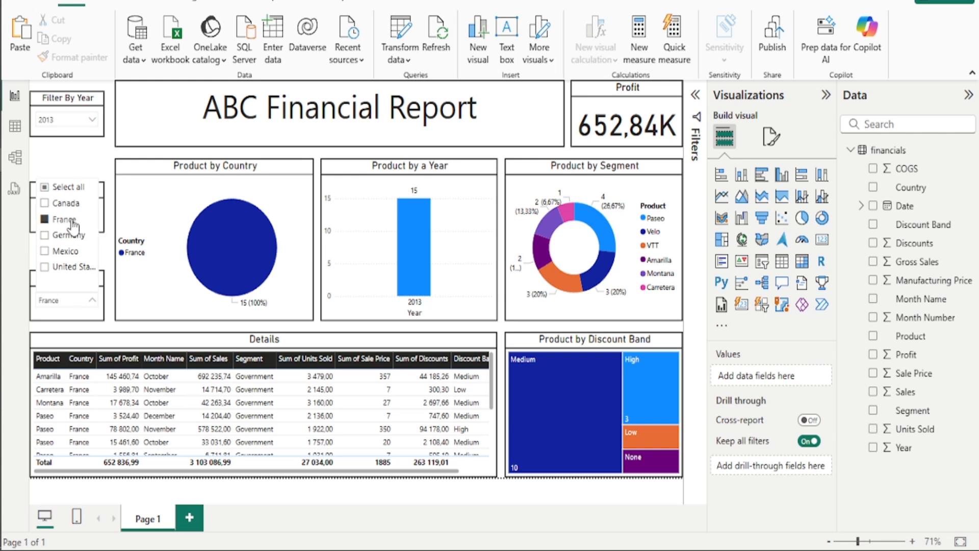
{"action": "left_click", "coordinate": [71, 192]}
{"action": "left_click", "coordinate": [80, 163]}
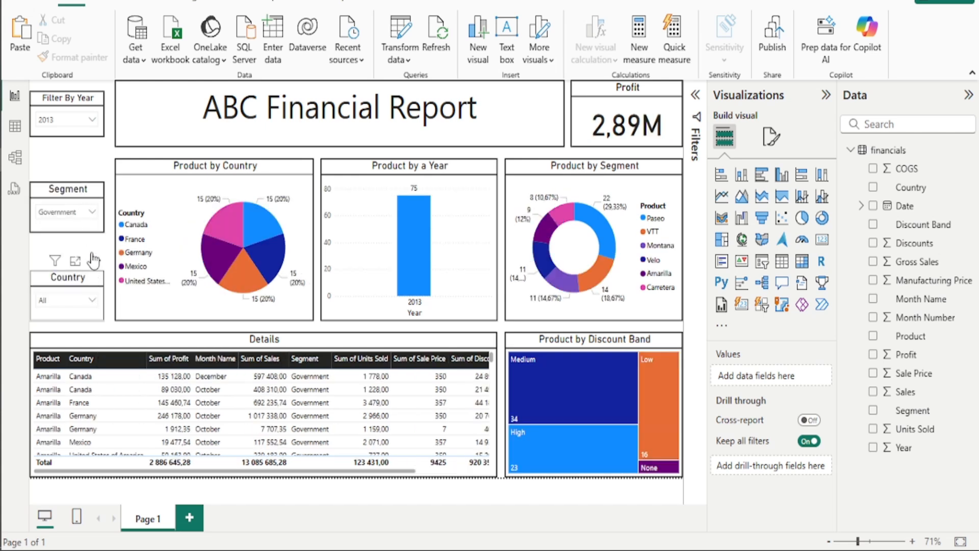
Switch the Segment slicer to Enterprise only.
{"action": "left_click", "coordinate": [91, 214]}
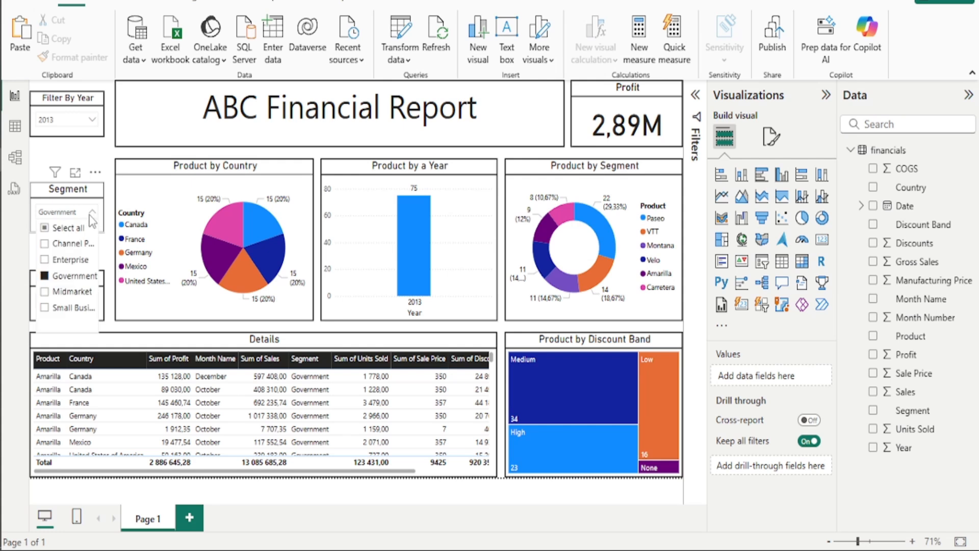
{"action": "left_click", "coordinate": [75, 261]}
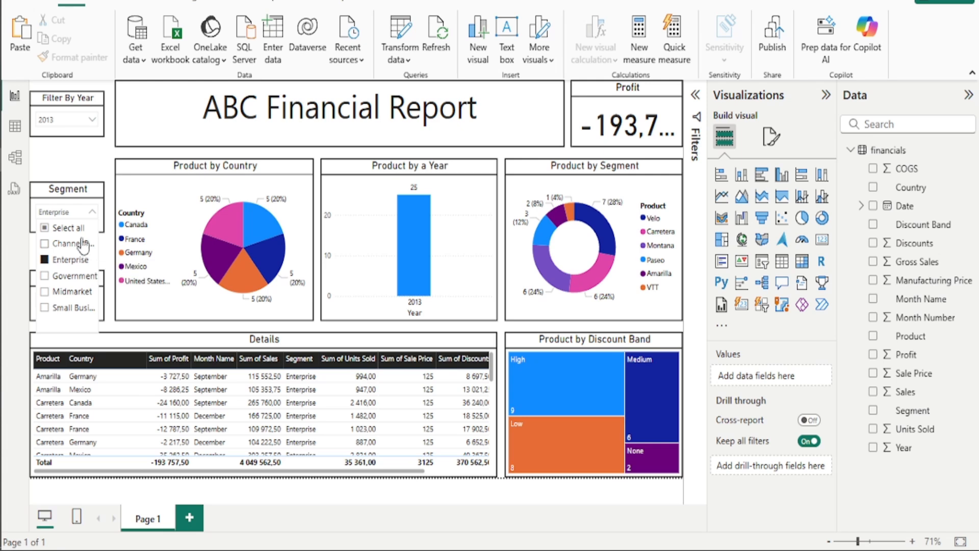
{"action": "left_click", "coordinate": [97, 160]}
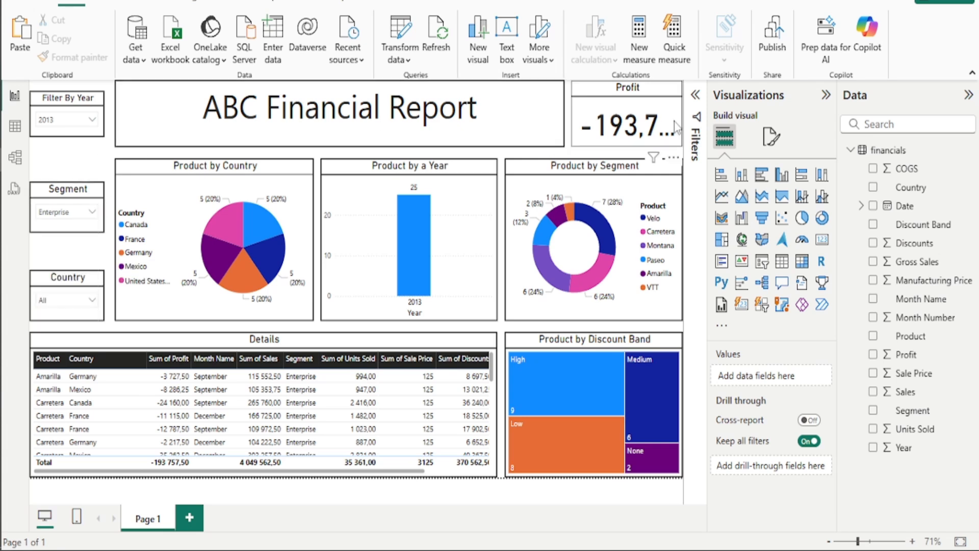
{"action": "left_click", "coordinate": [674, 158]}
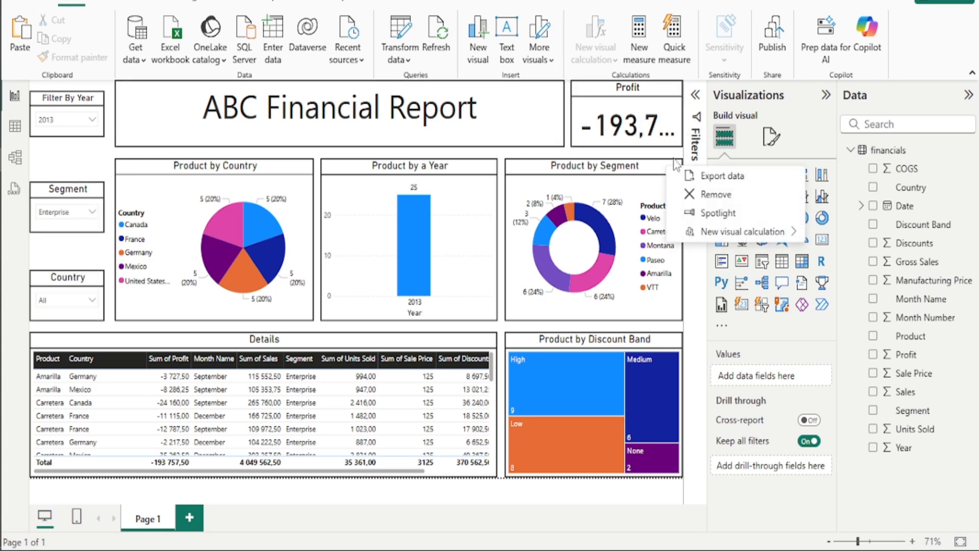
{"action": "left_click", "coordinate": [613, 154]}
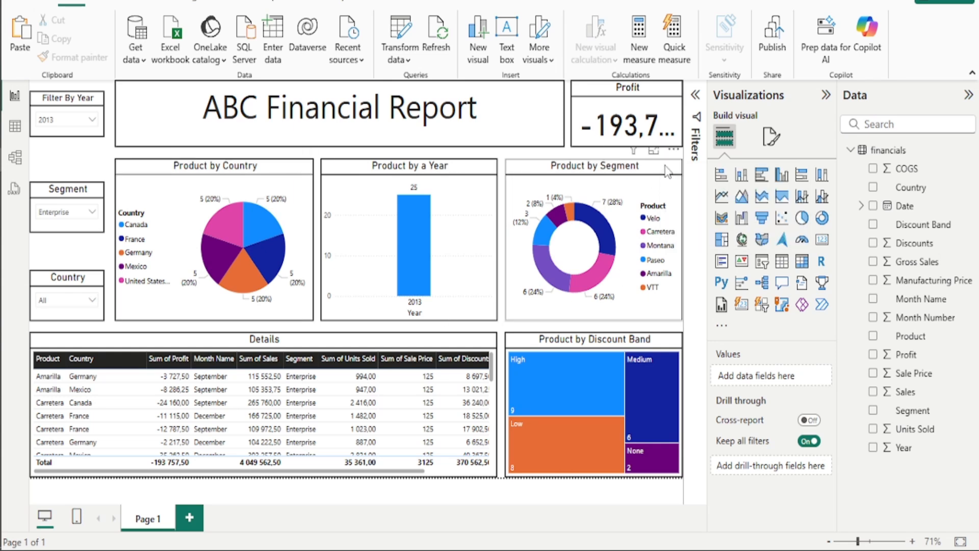
{"action": "mouse_move", "coordinate": [636, 155]}
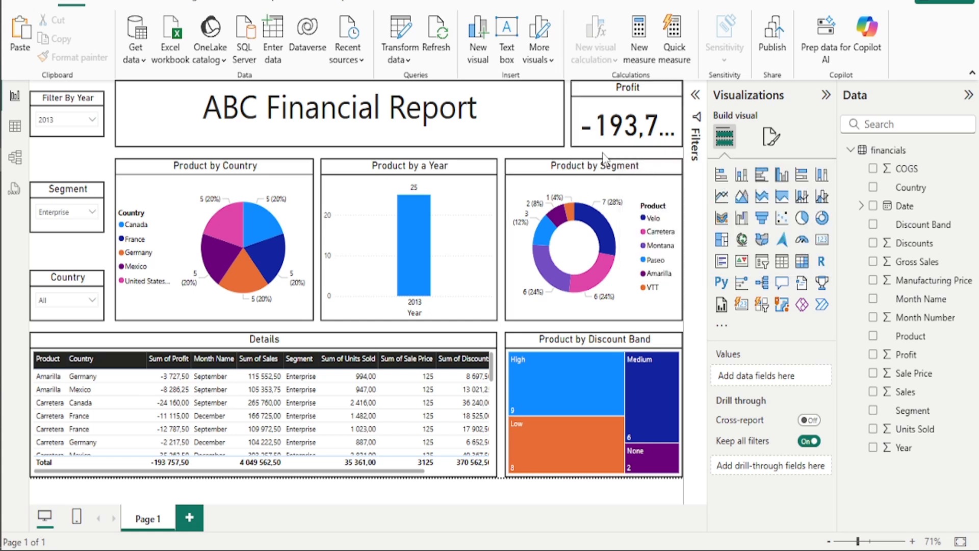
{"action": "left_click", "coordinate": [588, 134]}
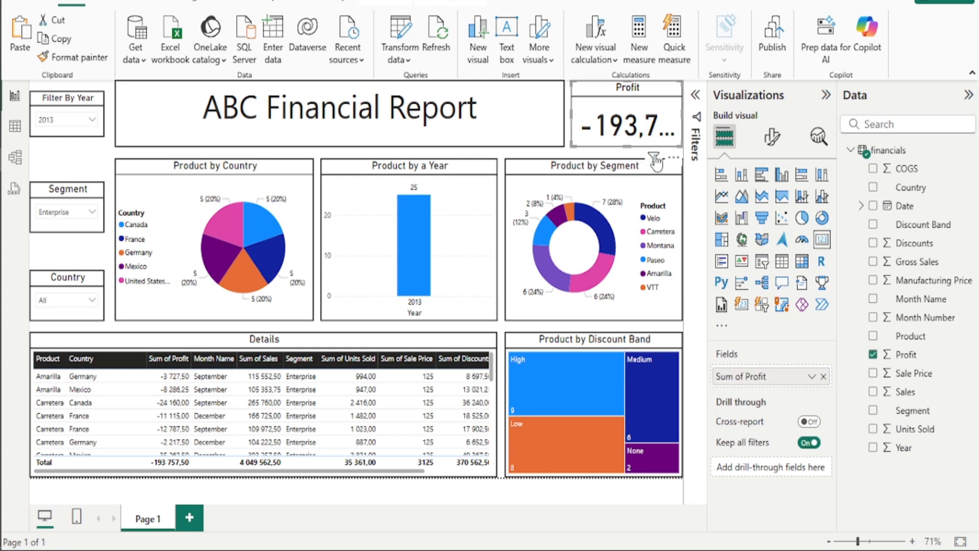
{"action": "left_click", "coordinate": [617, 153]}
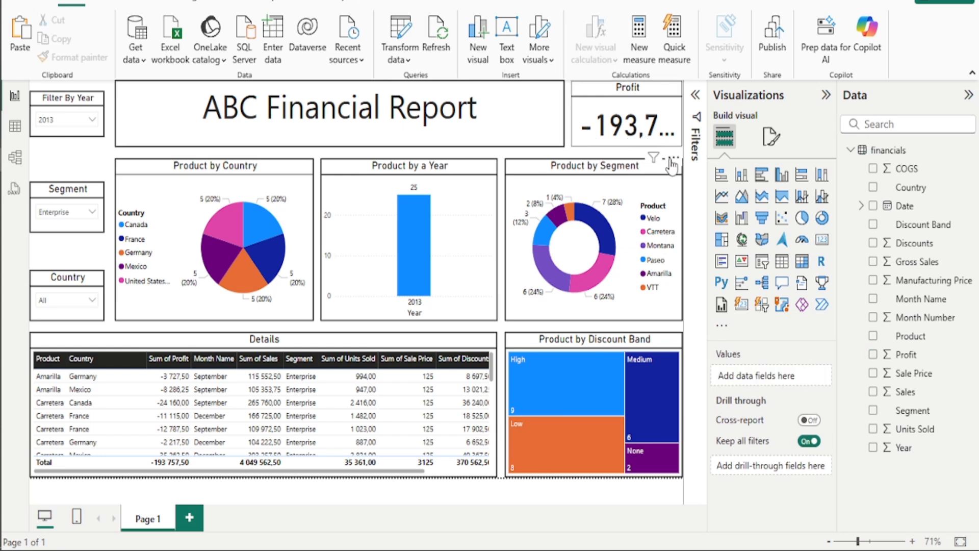
Spotlight the Profit card twice, turning the spotlight off each time.
{"action": "left_click", "coordinate": [674, 159]}
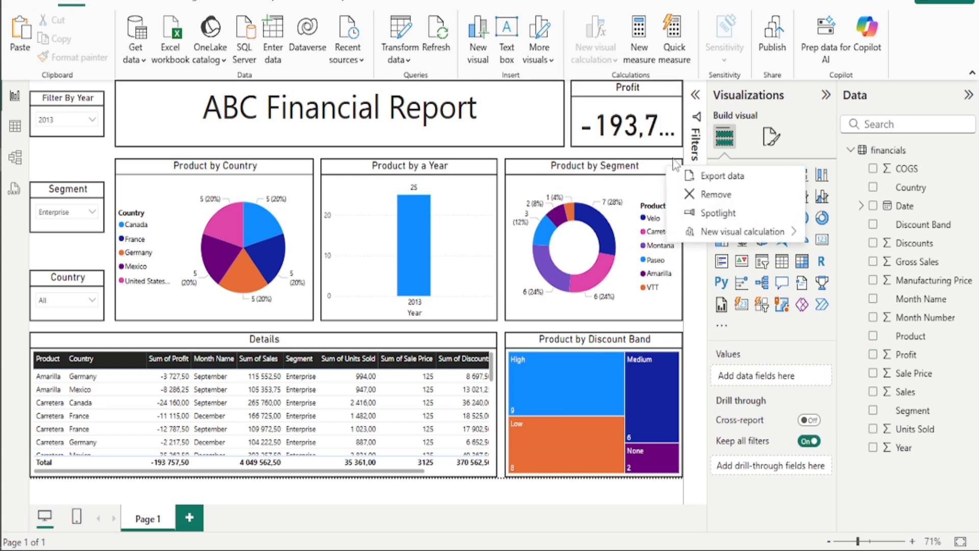
{"action": "left_click", "coordinate": [727, 218]}
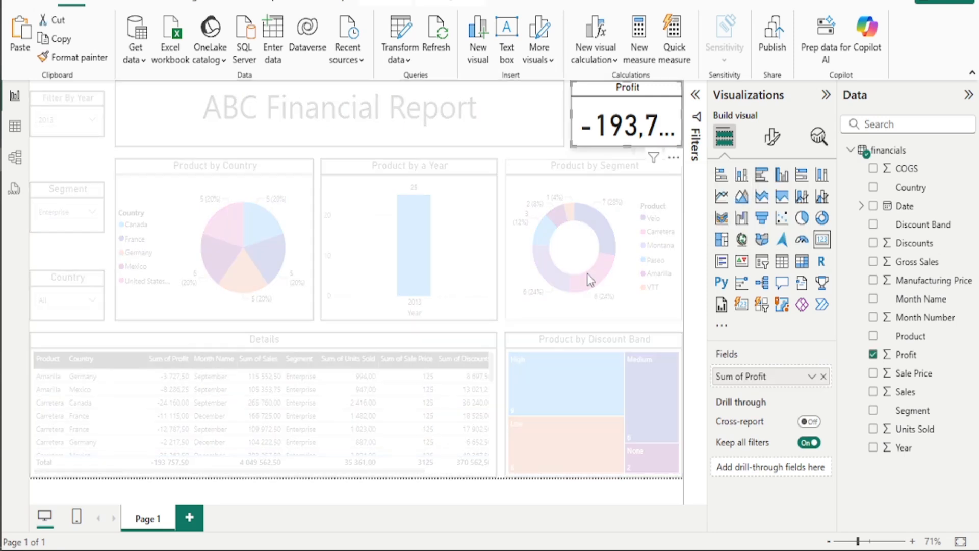
{"action": "left_click", "coordinate": [573, 155]}
{"action": "left_click", "coordinate": [674, 155]}
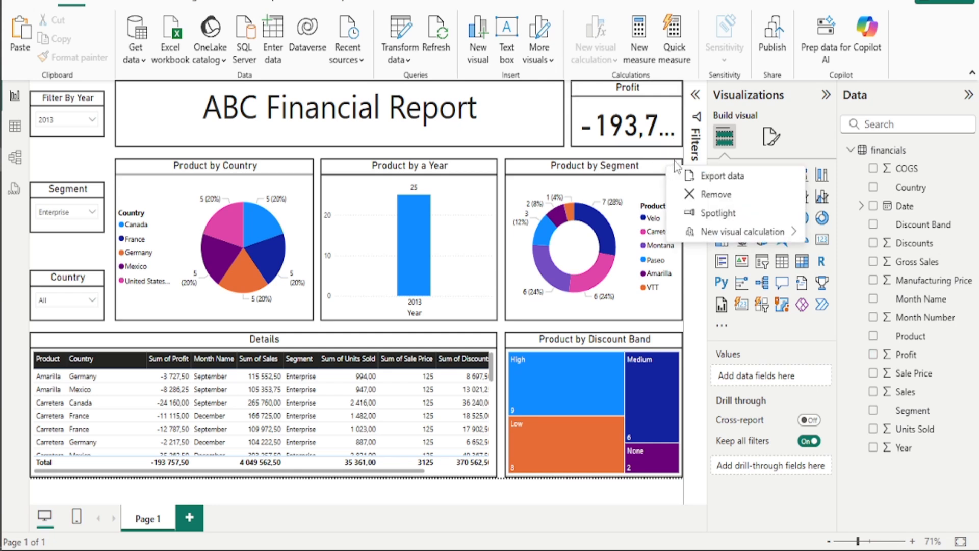
{"action": "left_click", "coordinate": [579, 160]}
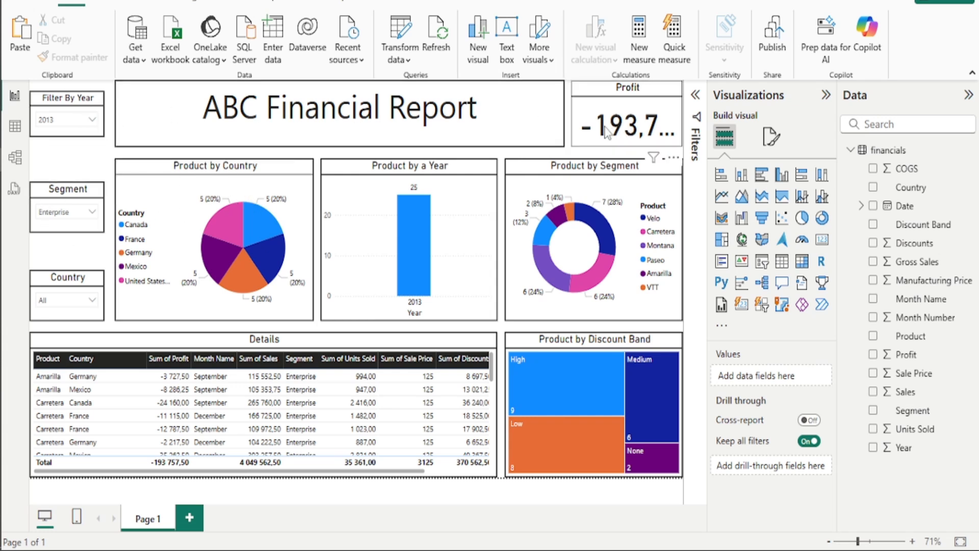
{"action": "left_click", "coordinate": [673, 157]}
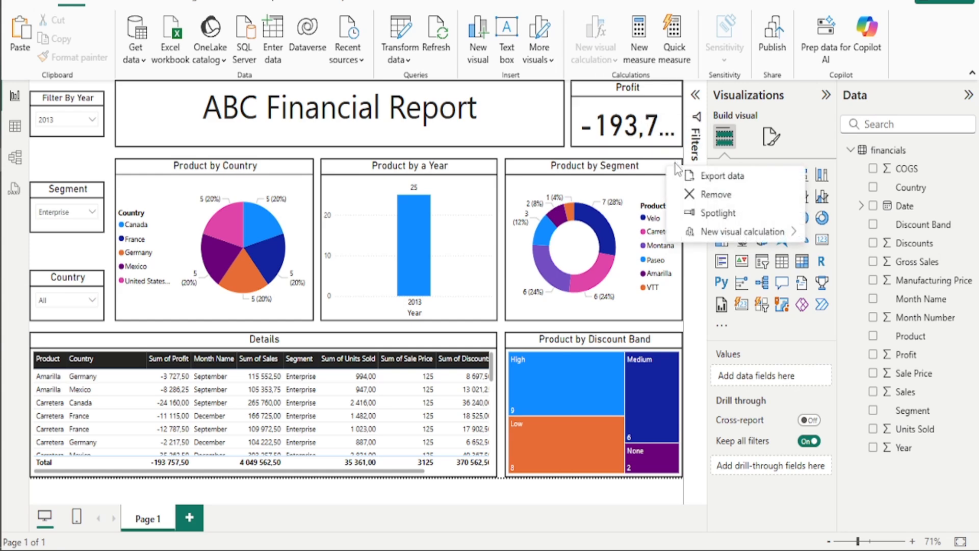
{"action": "left_click", "coordinate": [702, 213]}
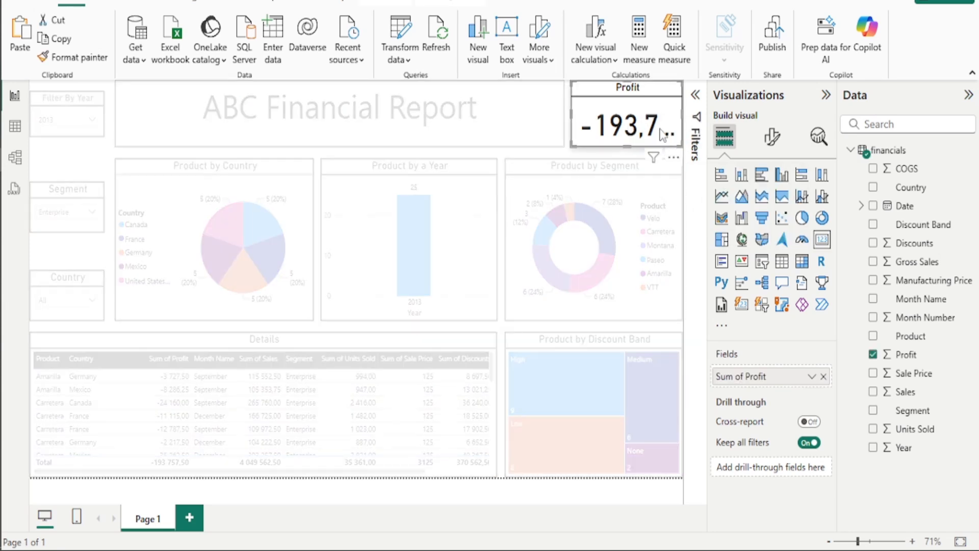
{"action": "left_click", "coordinate": [673, 157]}
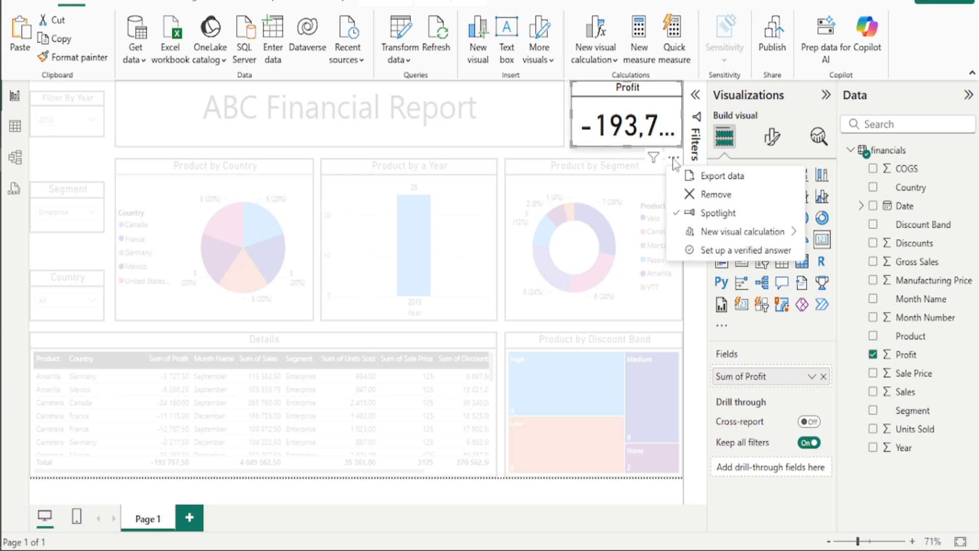
{"action": "left_click", "coordinate": [712, 214]}
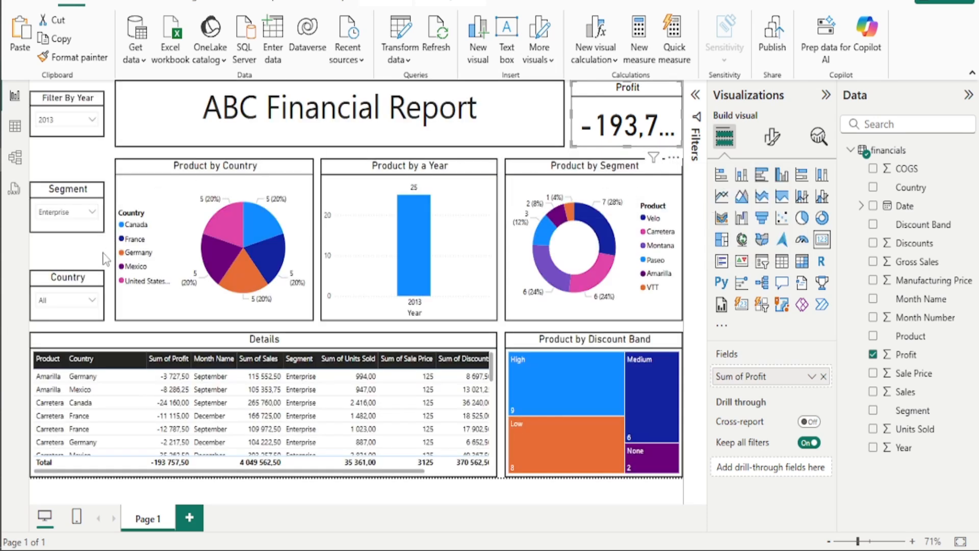
Switch the Filter By Year slicer from 2013 to 2014 only.
{"action": "left_click", "coordinate": [93, 120]}
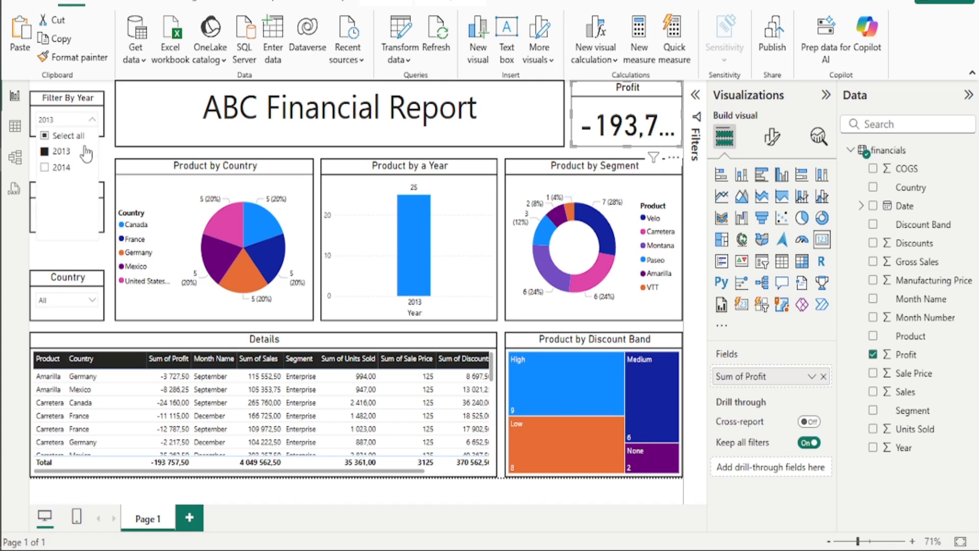
{"action": "left_click", "coordinate": [74, 163]}
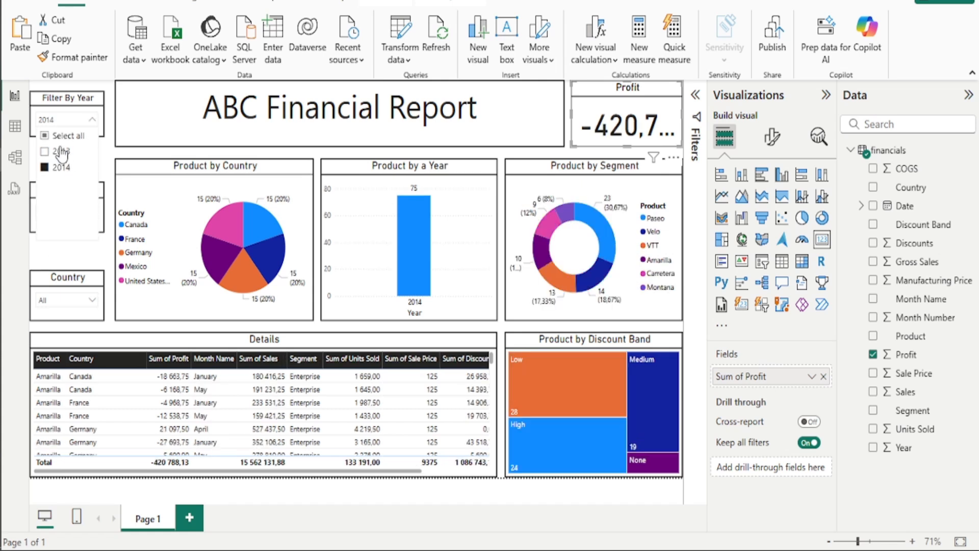
{"action": "left_click", "coordinate": [66, 135]}
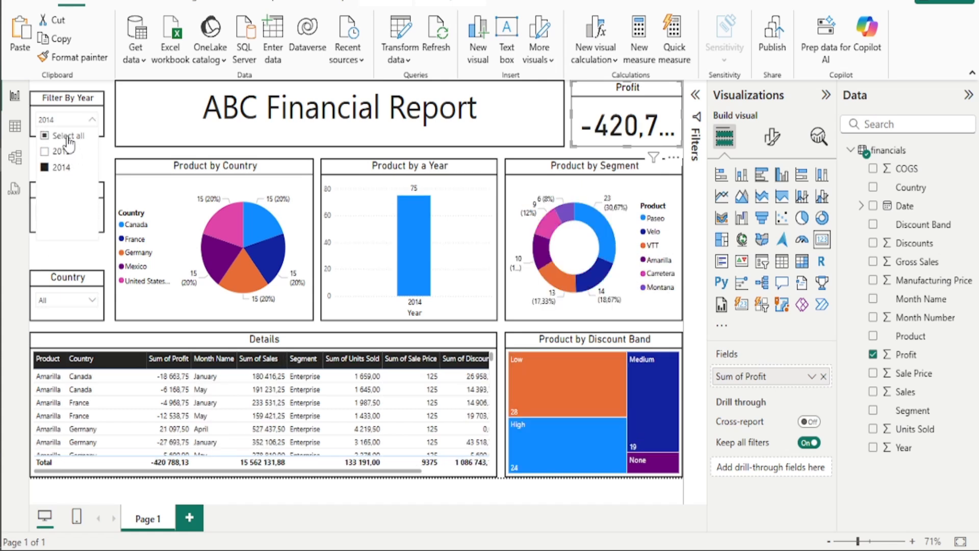
{"action": "left_click", "coordinate": [62, 169]}
{"action": "left_click", "coordinate": [121, 153]}
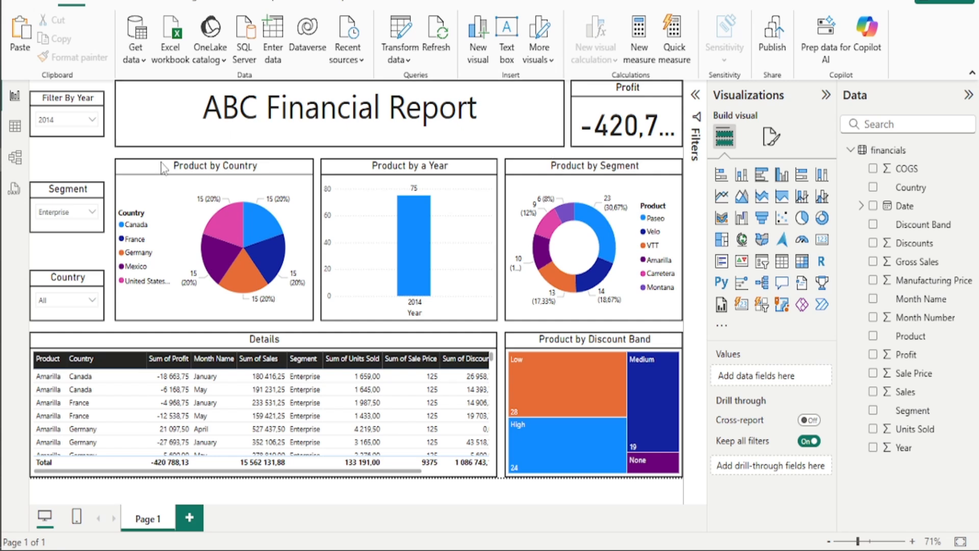
Select all years in the Filter By Year slicer.
{"action": "left_click", "coordinate": [91, 123]}
{"action": "left_click", "coordinate": [70, 138]}
{"action": "left_click", "coordinate": [93, 120]}
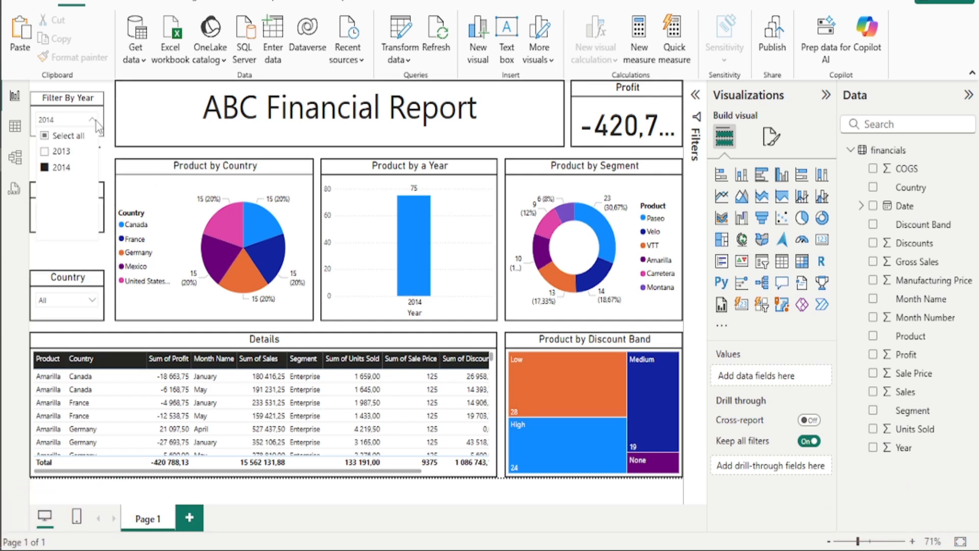
{"action": "left_click", "coordinate": [71, 136]}
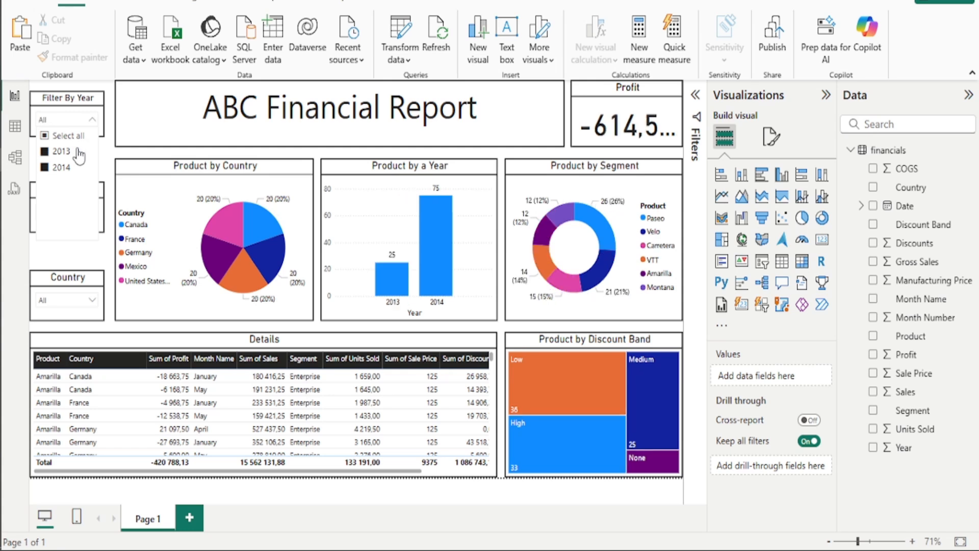
{"action": "left_click", "coordinate": [127, 153]}
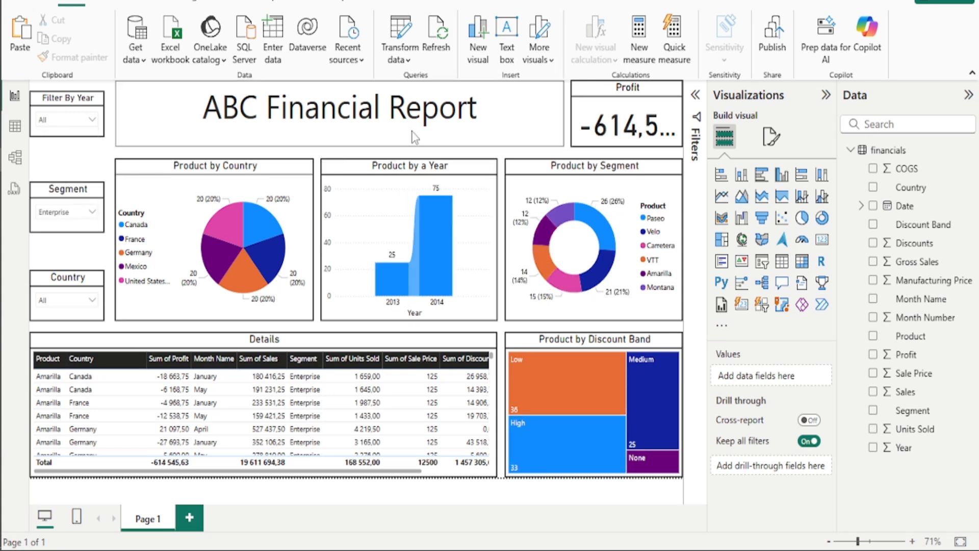
Switch the Segment slicer to Small Business, and reset it to include all segments.
{"action": "left_click", "coordinate": [92, 211]}
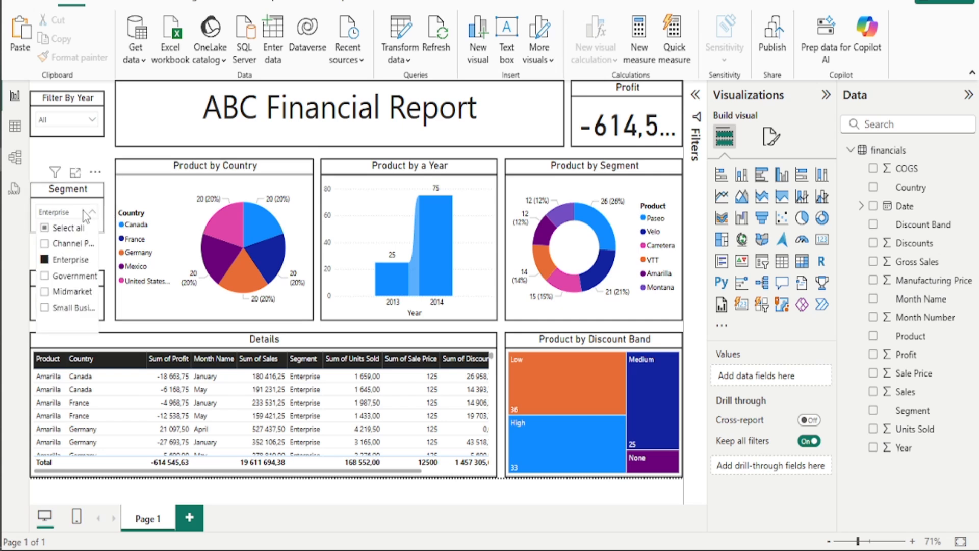
{"action": "left_click", "coordinate": [74, 307]}
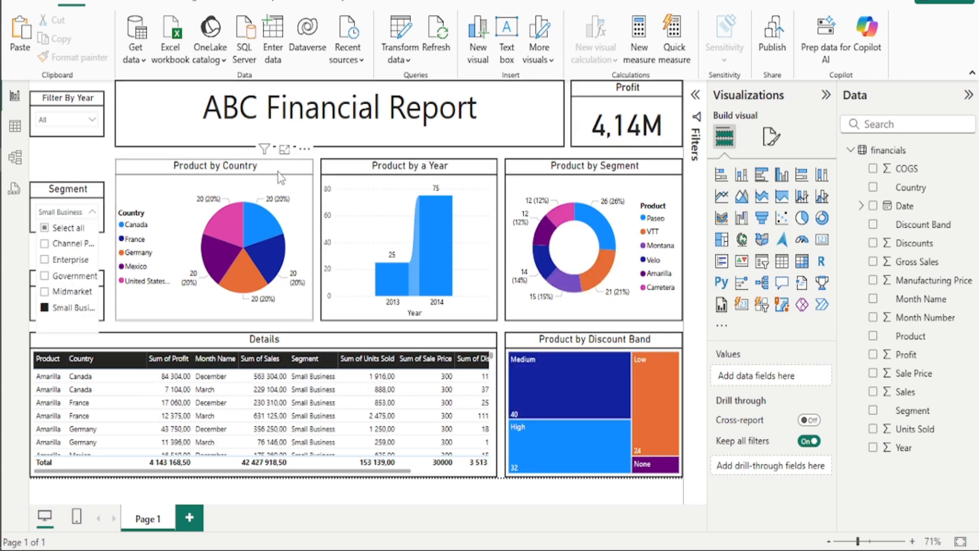
{"action": "left_click", "coordinate": [622, 151]}
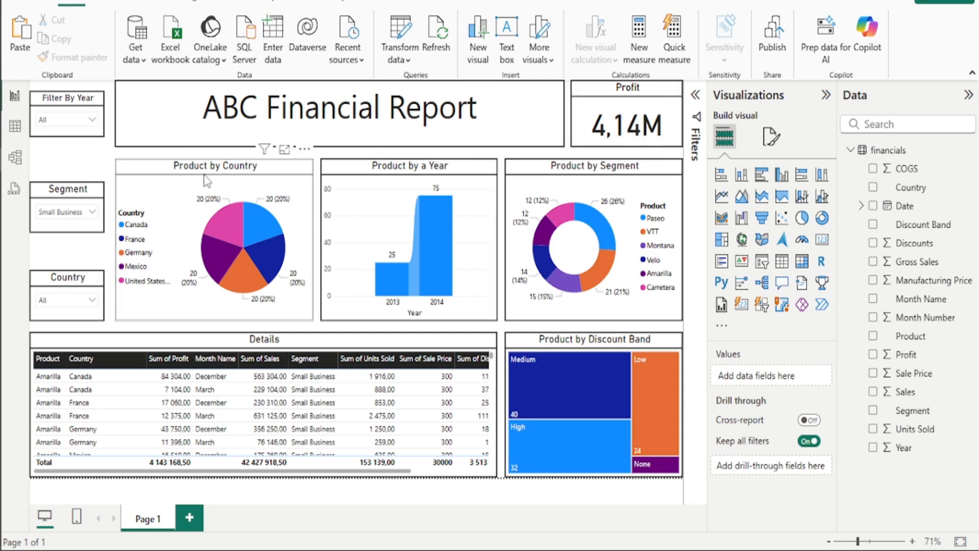
{"action": "left_click", "coordinate": [95, 220]}
{"action": "left_click", "coordinate": [65, 227]}
{"action": "left_click", "coordinate": [83, 162]}
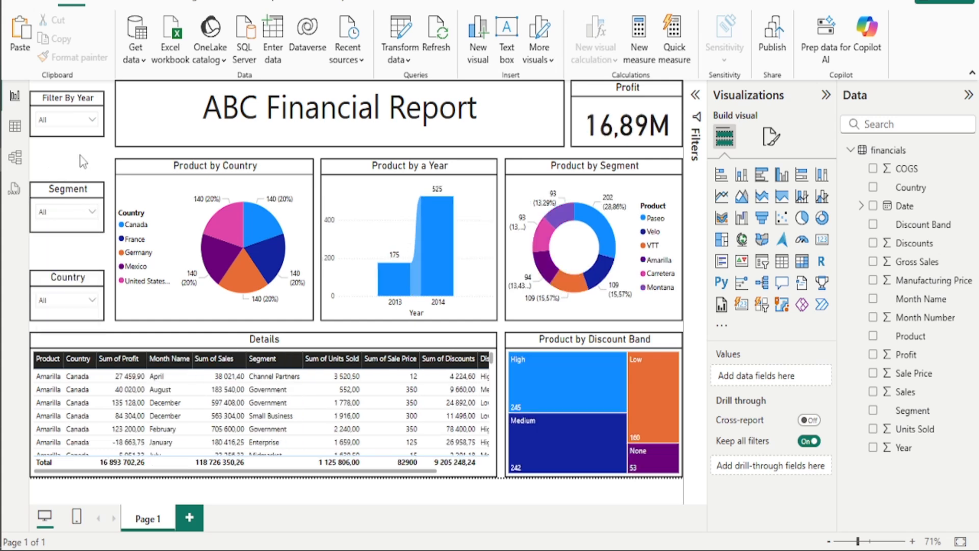
Cross-filter the report by the United States, Canada, Mexico and Germany pie slices and the 2014 column, and clear the selection.
{"action": "left_click", "coordinate": [231, 213]}
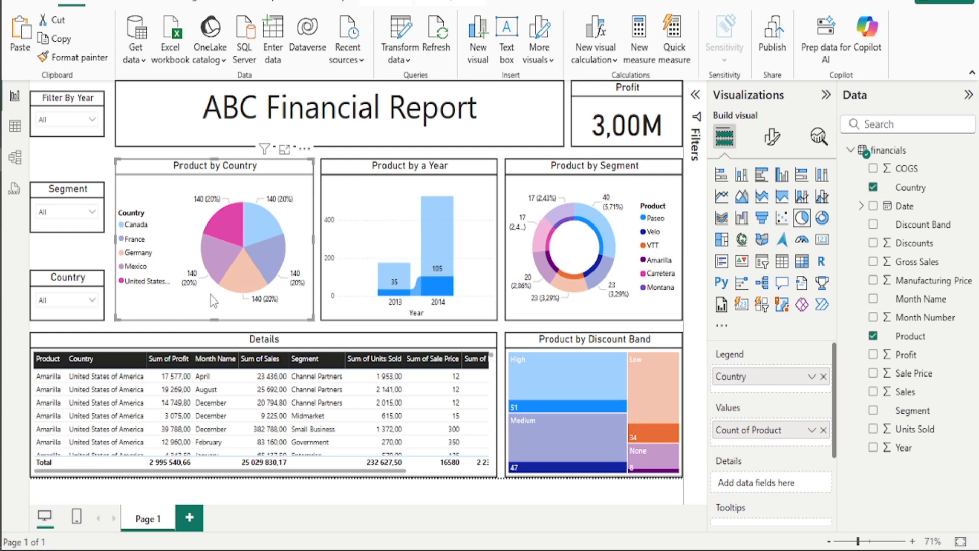
{"action": "left_click", "coordinate": [253, 239]}
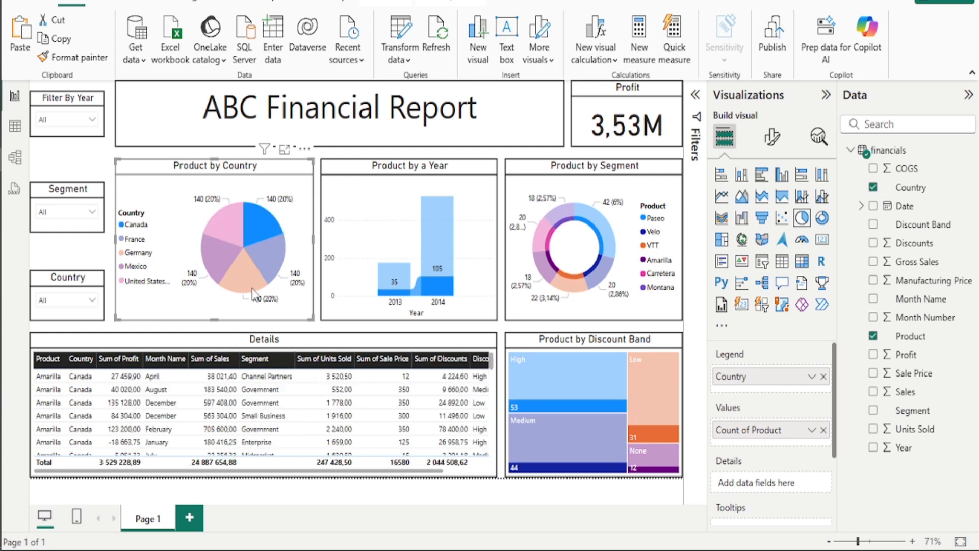
{"action": "left_click", "coordinate": [226, 266]}
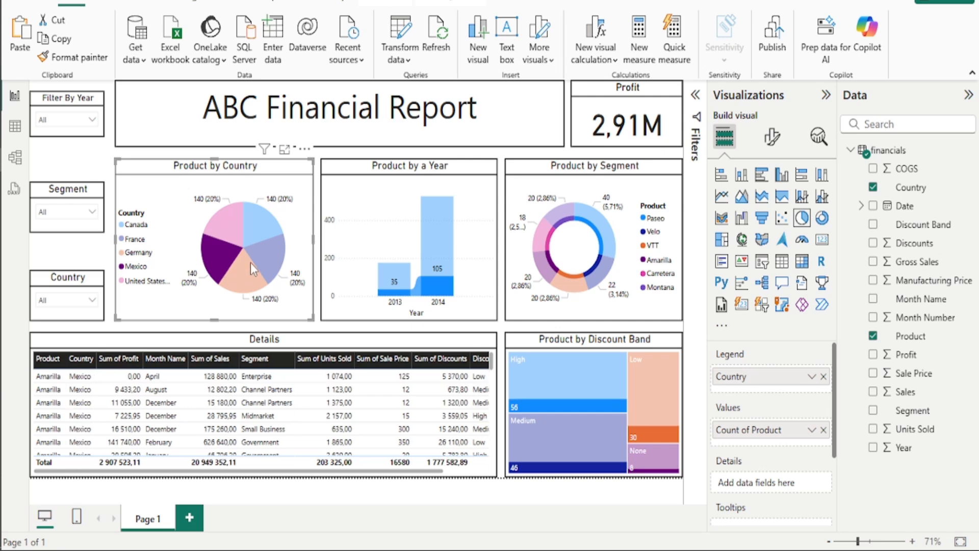
{"action": "left_click", "coordinate": [249, 262]}
{"action": "left_click", "coordinate": [249, 284]}
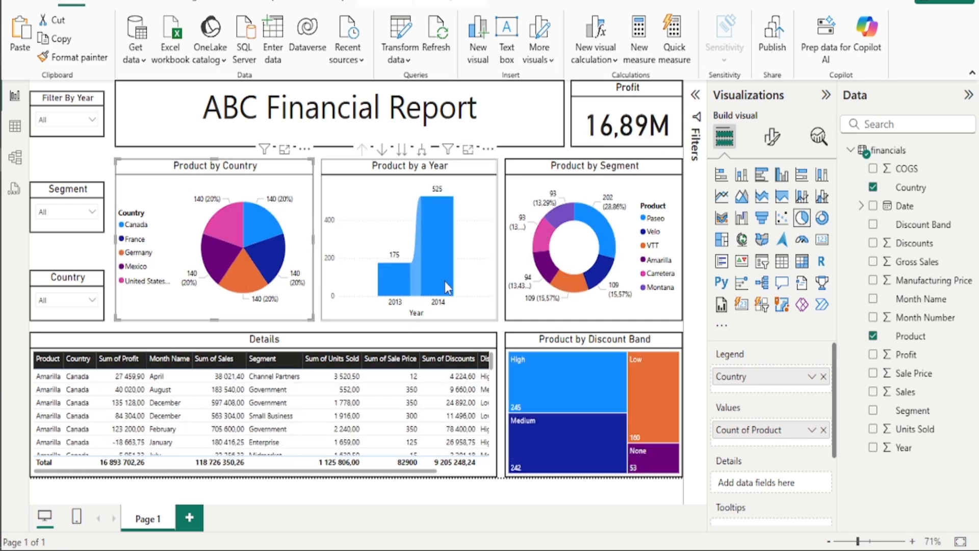
{"action": "left_click", "coordinate": [439, 267]}
{"action": "left_click", "coordinate": [436, 266]}
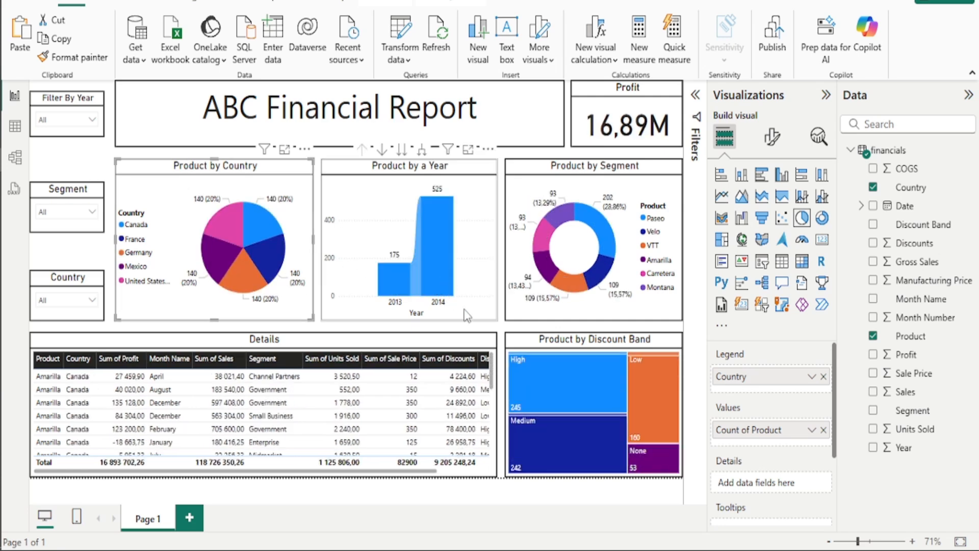
Cross-filter the report by individual products in the Product by Segment donut, including Montana, Velo and VTT, and clear the selection.
{"action": "left_click", "coordinate": [564, 283]}
{"action": "left_click", "coordinate": [555, 225]}
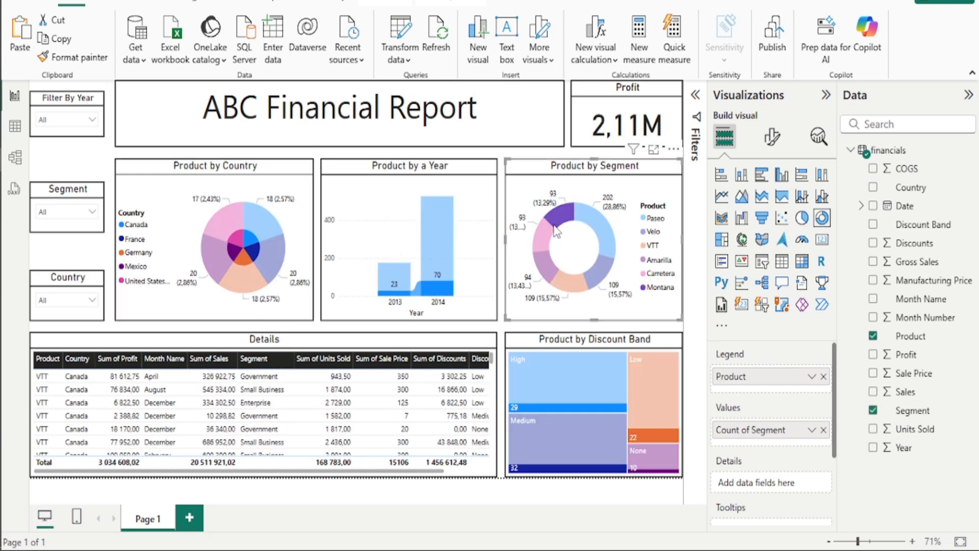
{"action": "left_click", "coordinate": [592, 220]}
{"action": "left_click", "coordinate": [608, 269]}
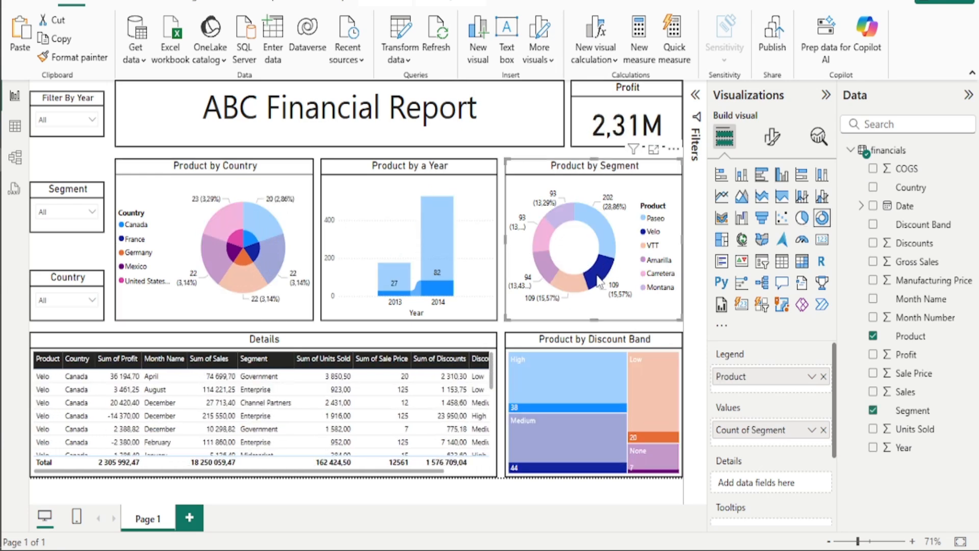
{"action": "left_click", "coordinate": [572, 295]}
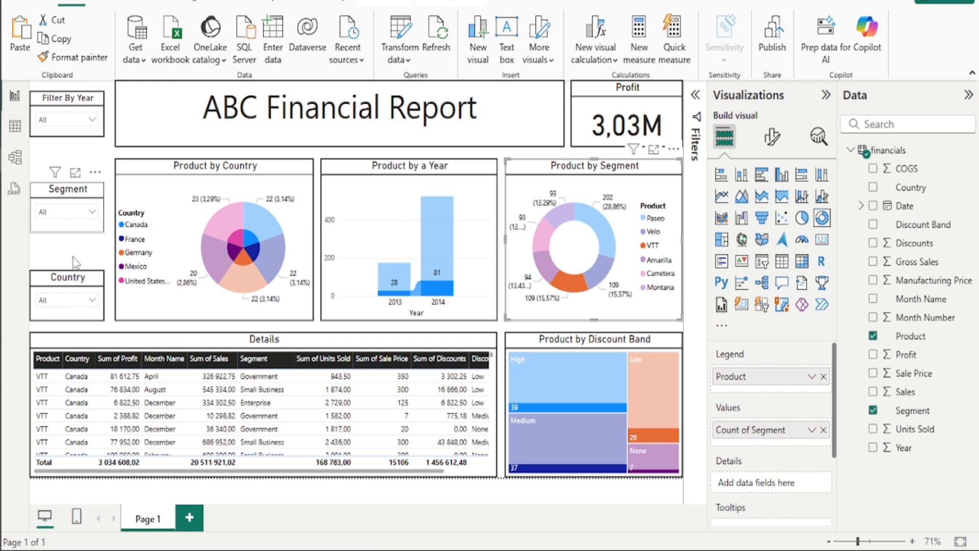
{"action": "left_click", "coordinate": [578, 285]}
Cross-filter the report by the High discount band, clear that selection, and look through the rows of the Details table.
{"action": "left_click", "coordinate": [578, 380]}
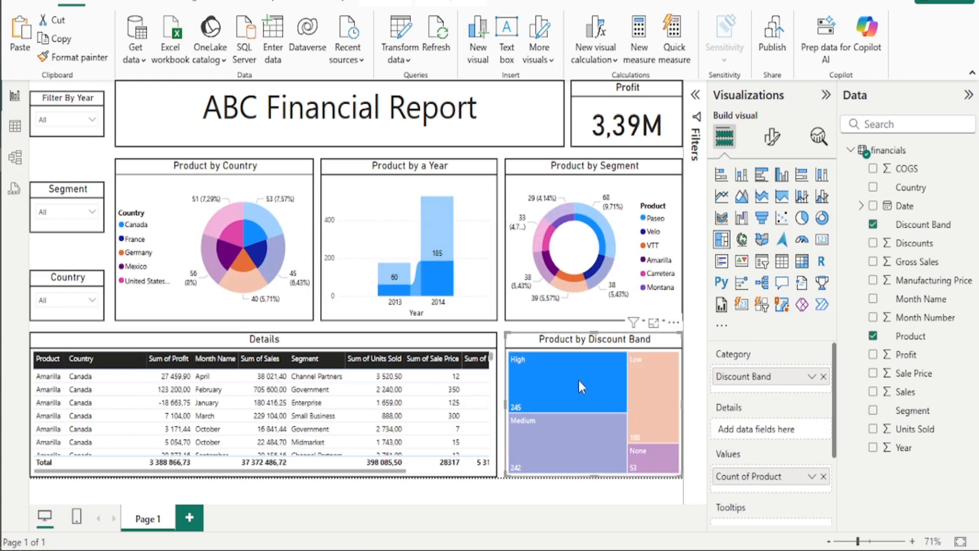
{"action": "left_click", "coordinate": [578, 380]}
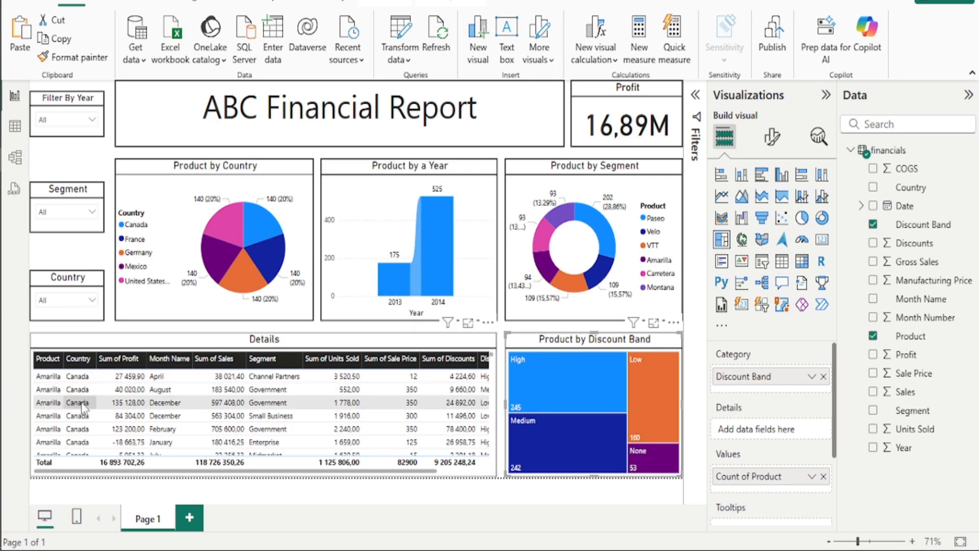
{"action": "scroll", "coordinate": [80, 412], "scroll_direction": "down", "scroll_amount": 10}
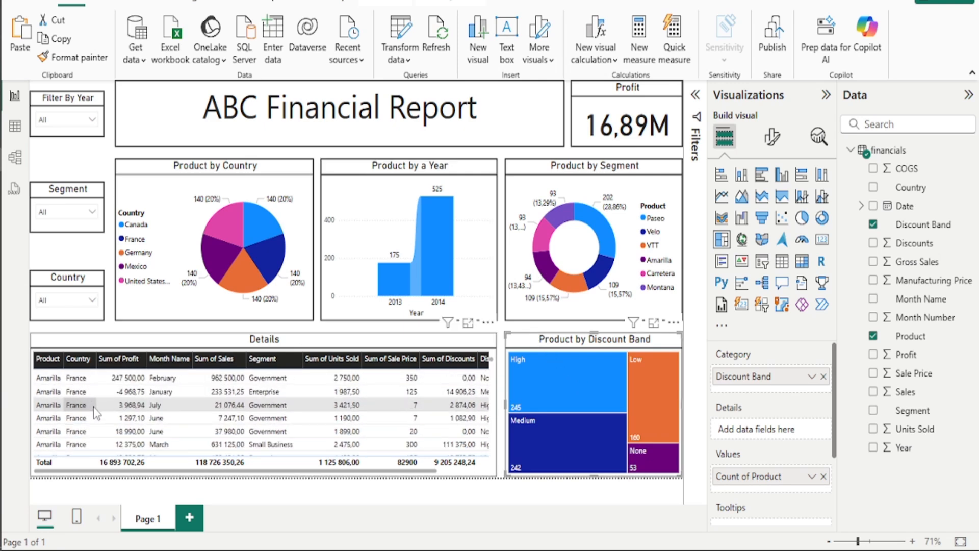
{"action": "scroll", "coordinate": [94, 411], "scroll_direction": "up", "scroll_amount": 10}
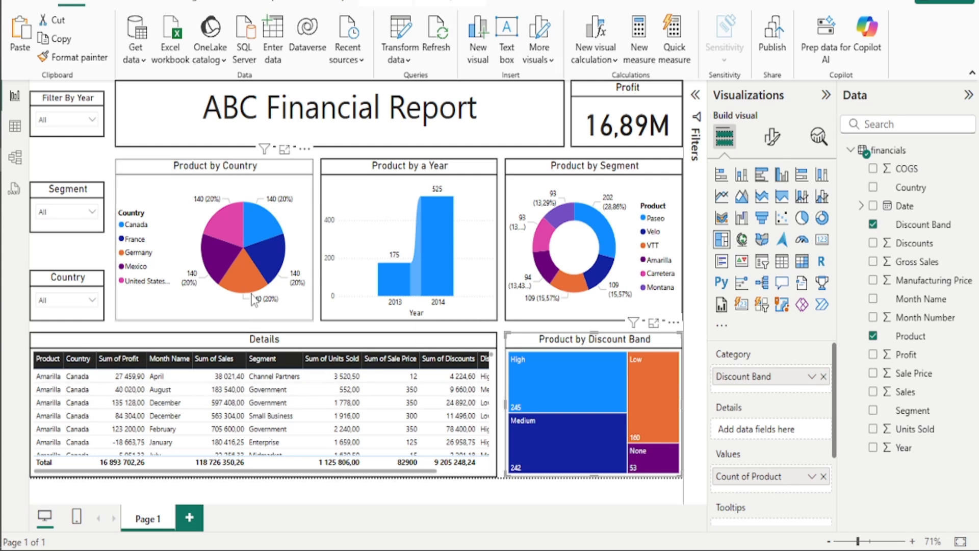
{"action": "mouse_move", "coordinate": [253, 298]}
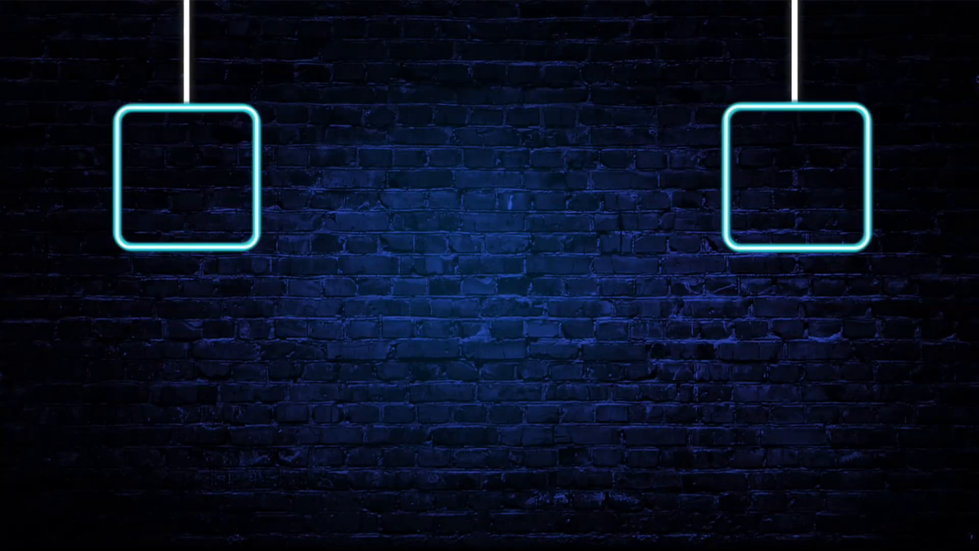